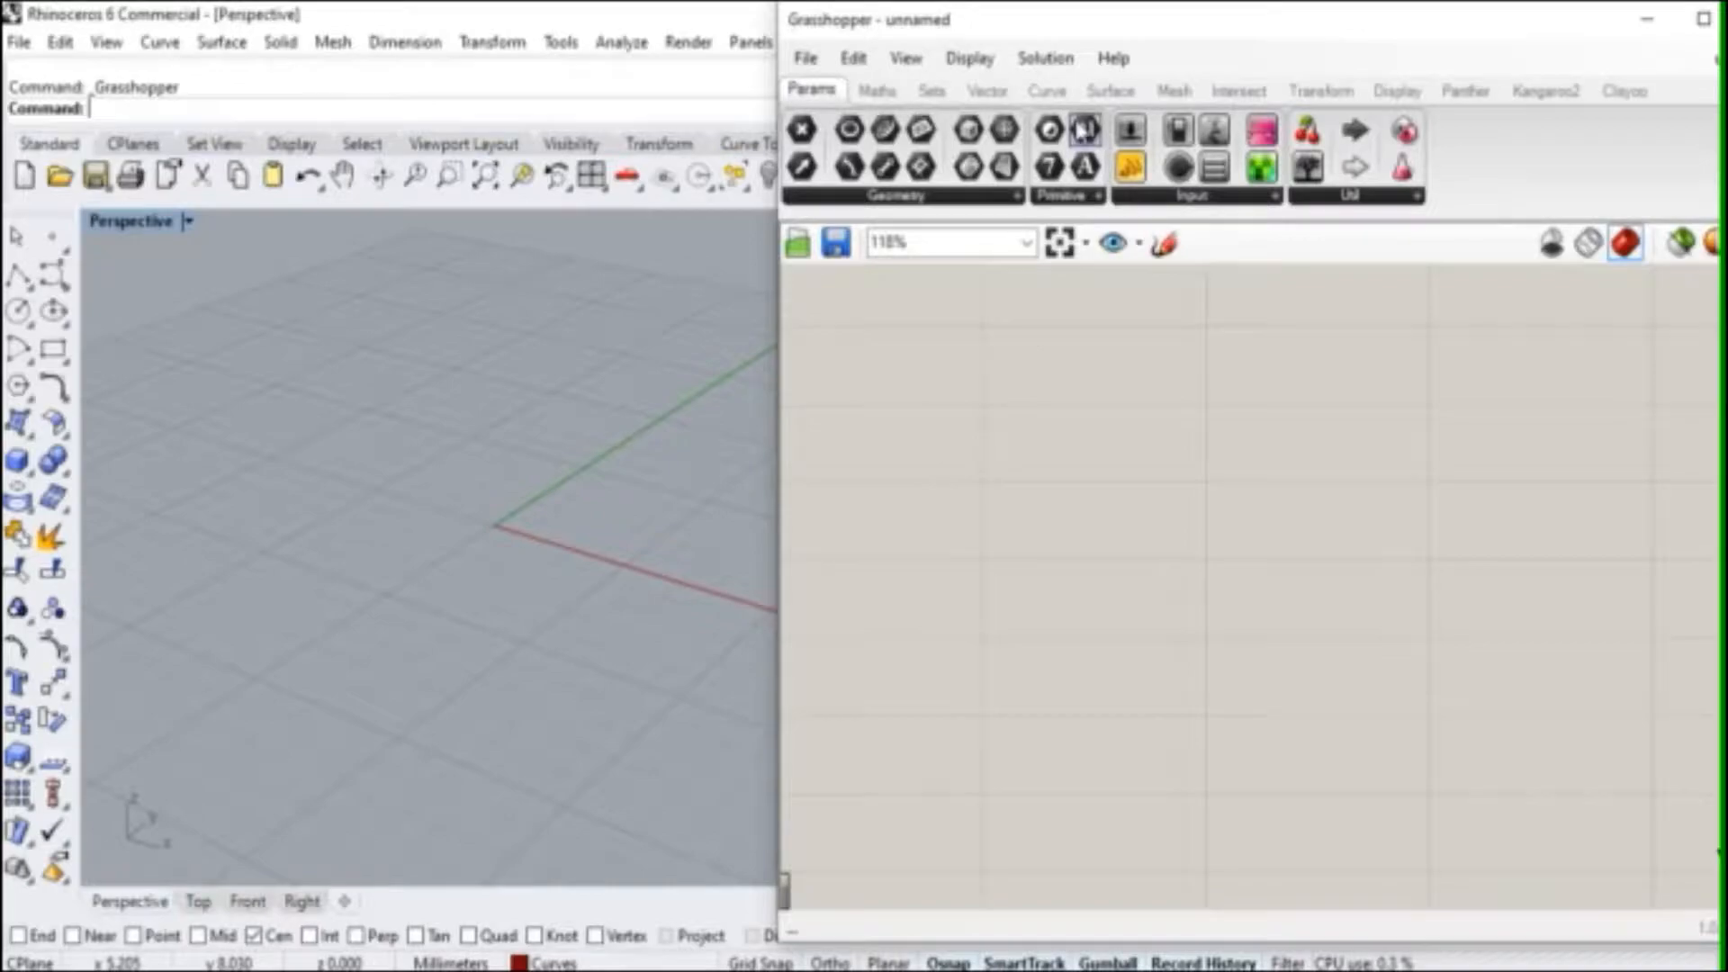
# Step: Add a Circle component to the empty Grasshopper canvas
pyautogui.click(1058, 92)
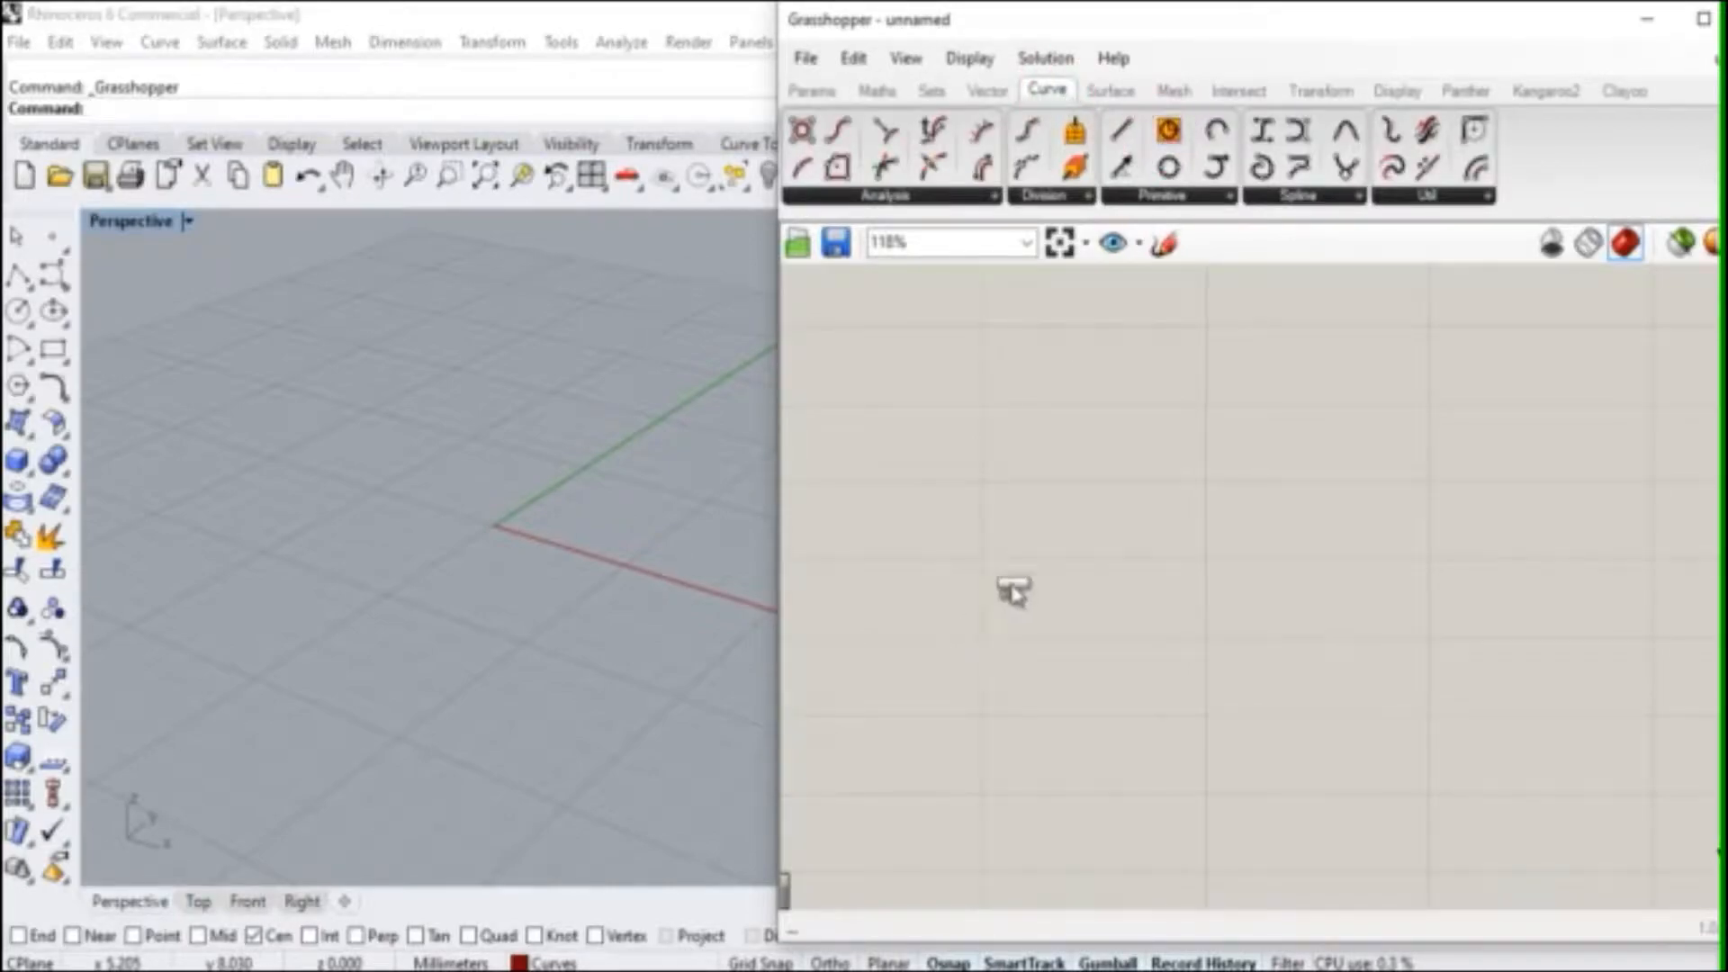
pyautogui.moveTo(1076, 481); pyautogui.dragTo(1085, 480)
pyautogui.click(1093, 459)
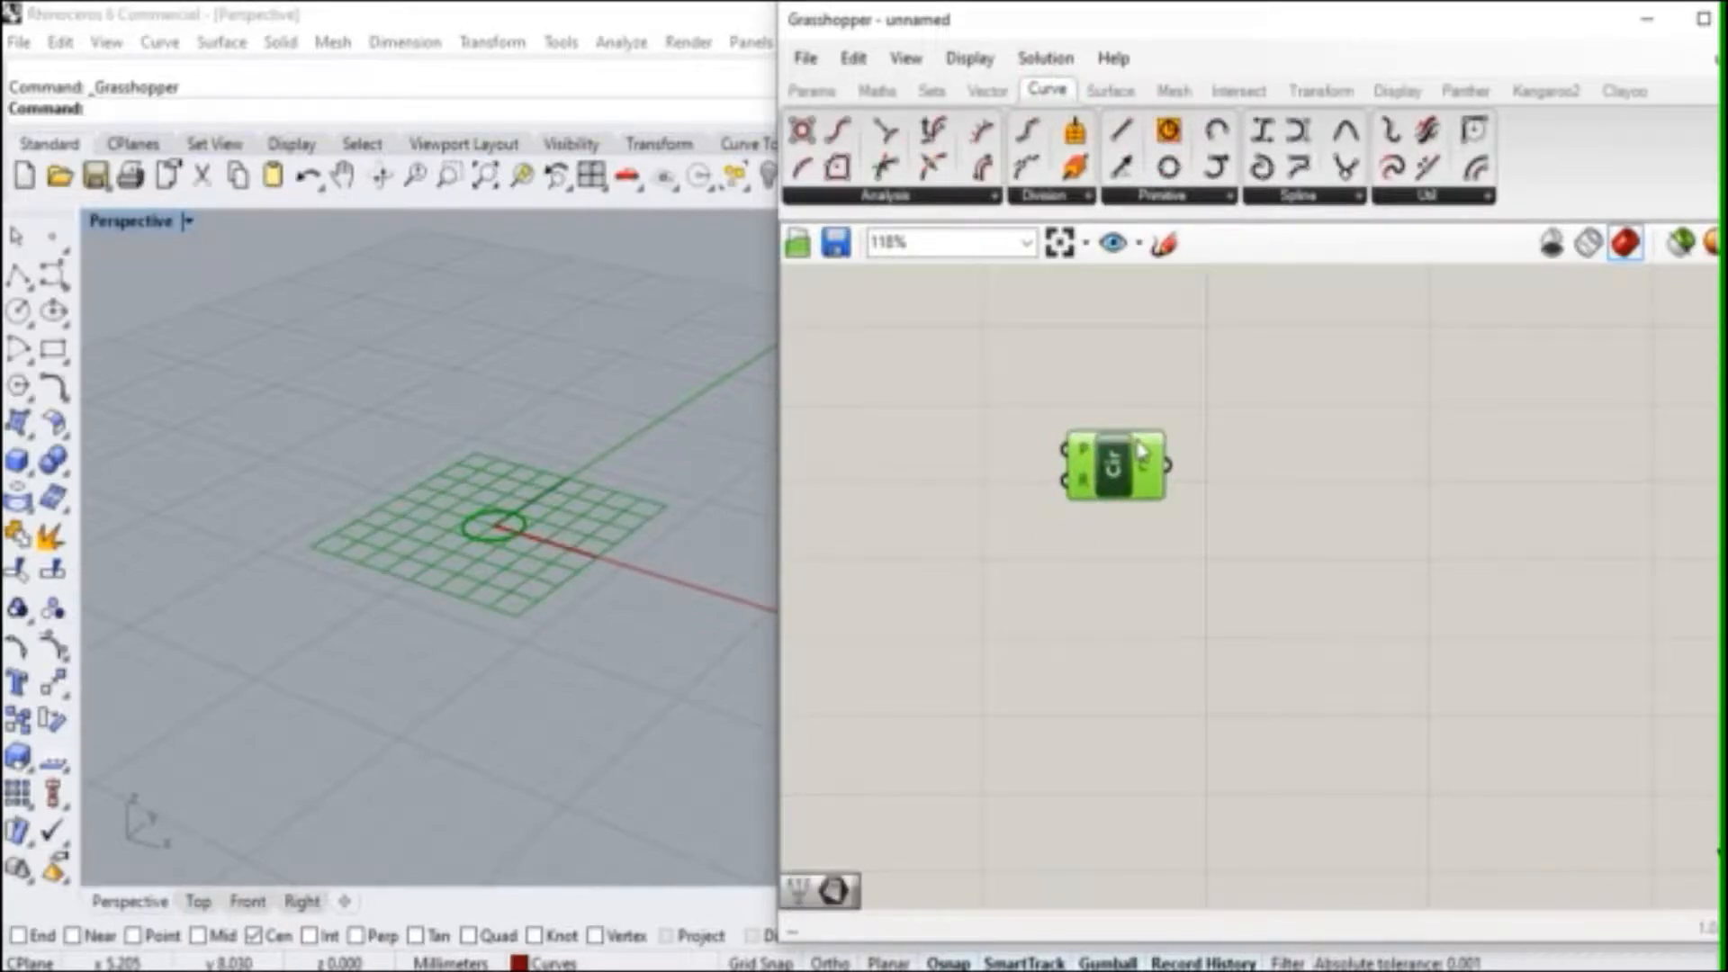
pyautogui.moveTo(447, 516); pyautogui.dragTo(402, 570, button='right')
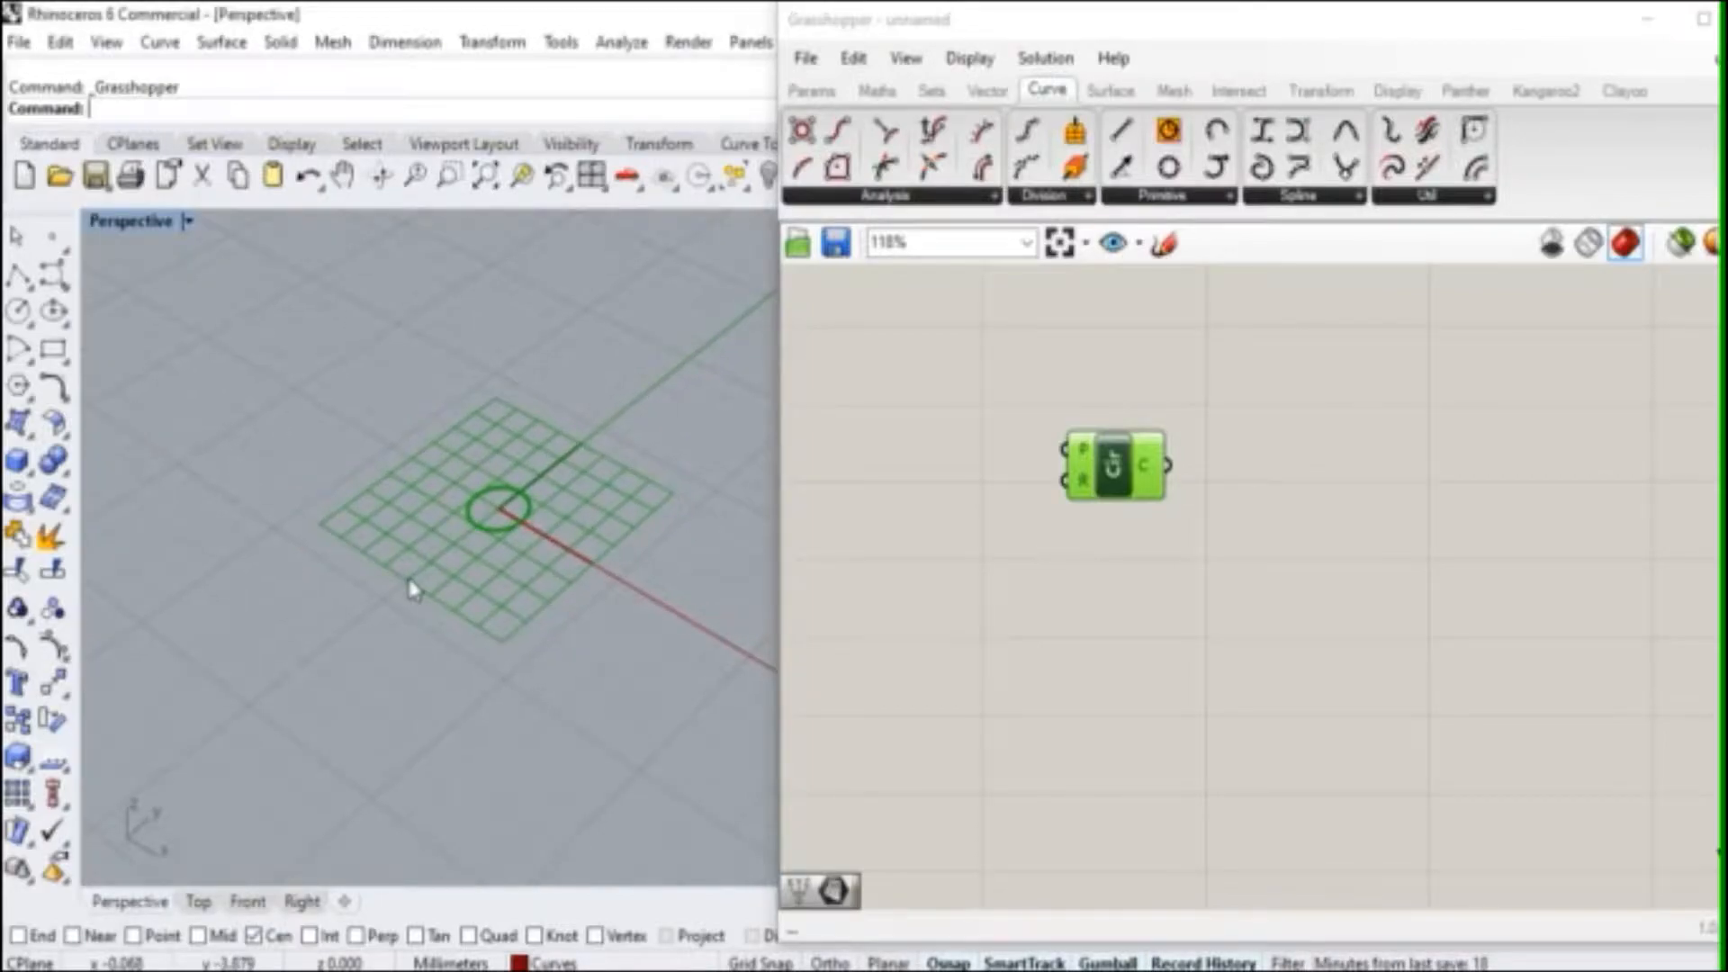
pyautogui.moveTo(1130, 486); pyautogui.dragTo(1104, 470)
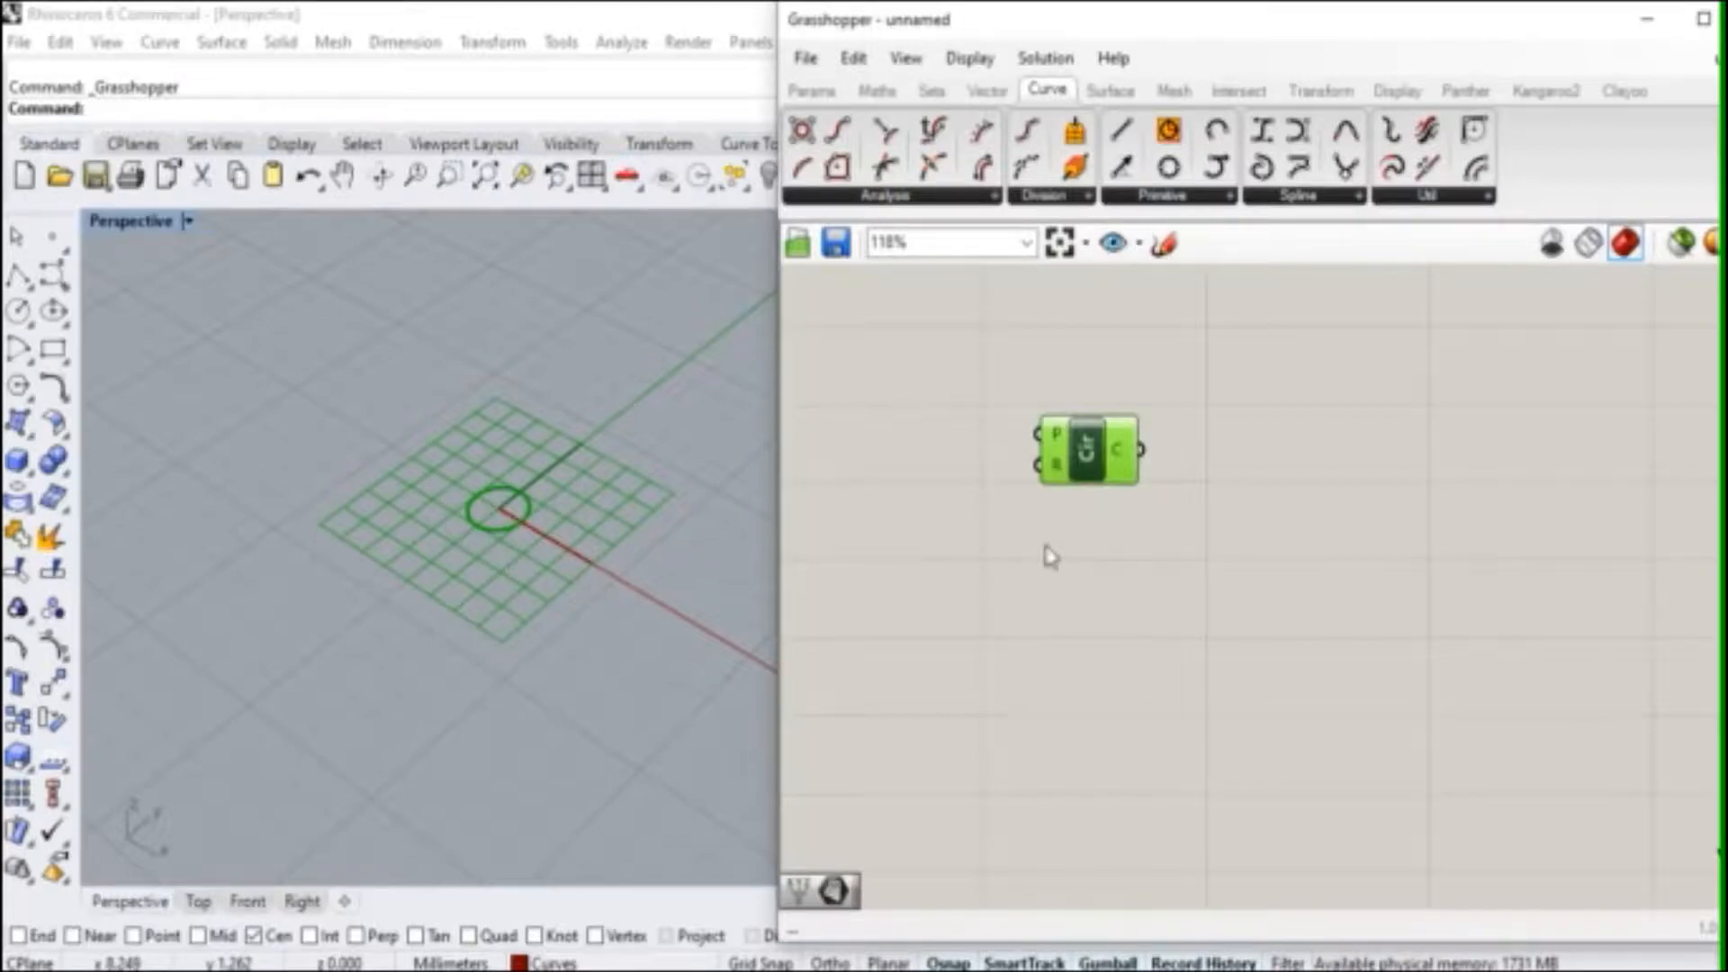
pyautogui.rightClick(1059, 441)
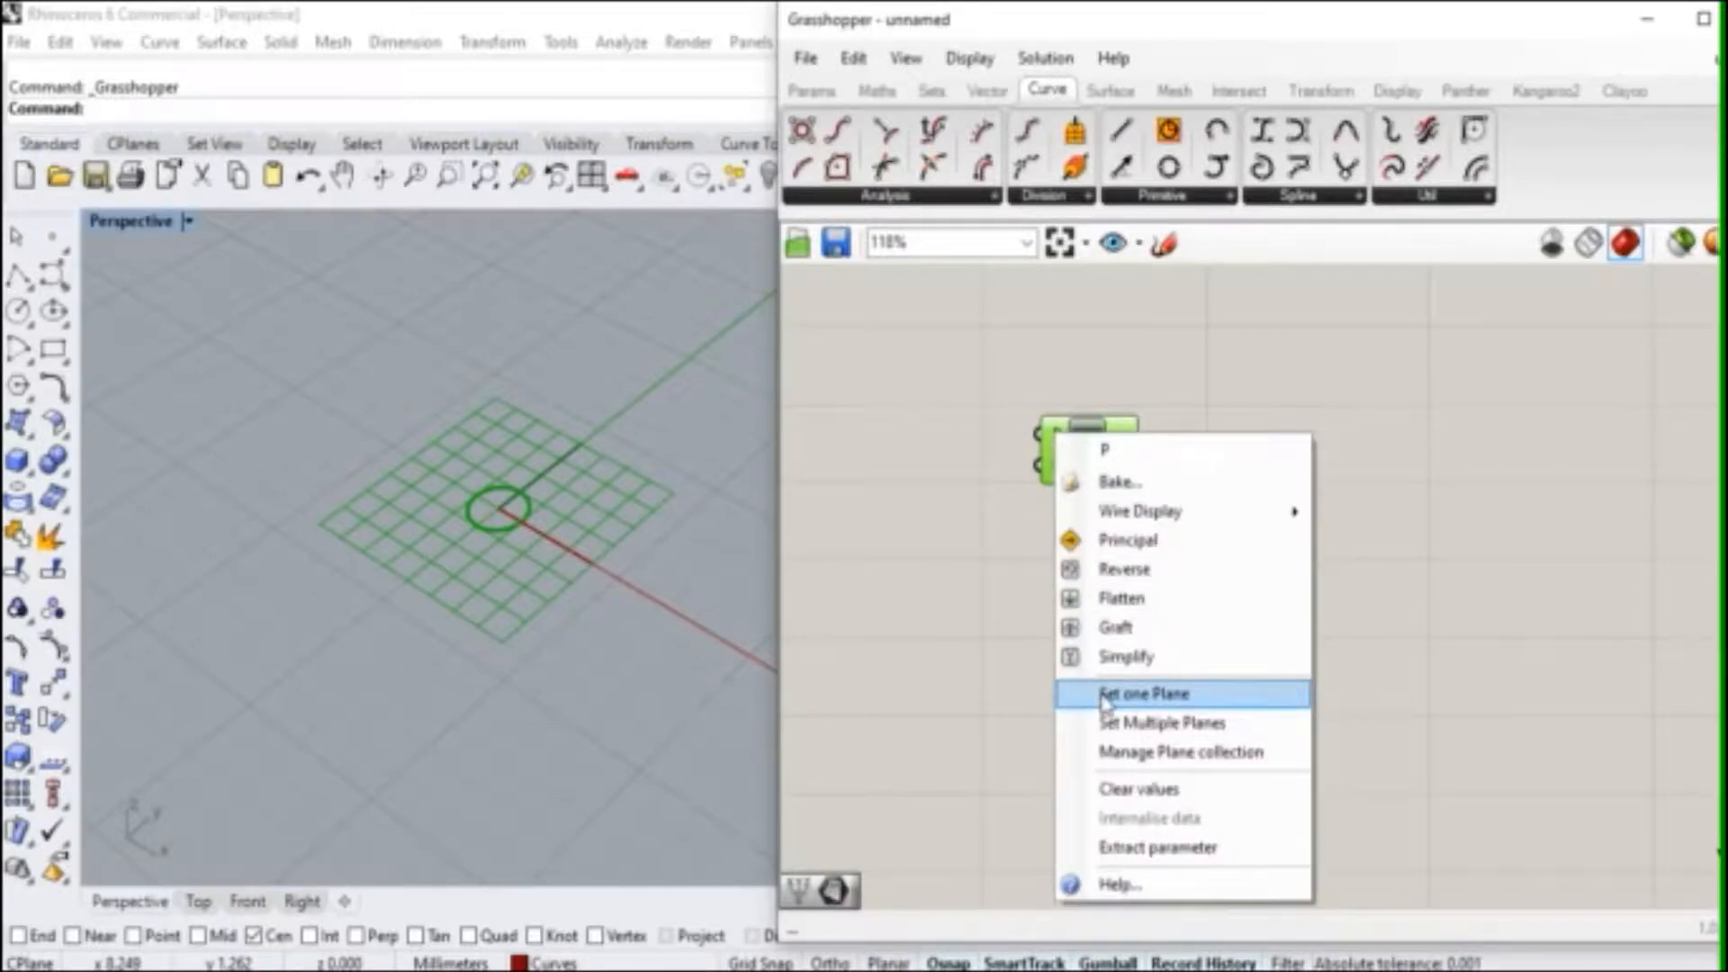
pyautogui.click(987, 429)
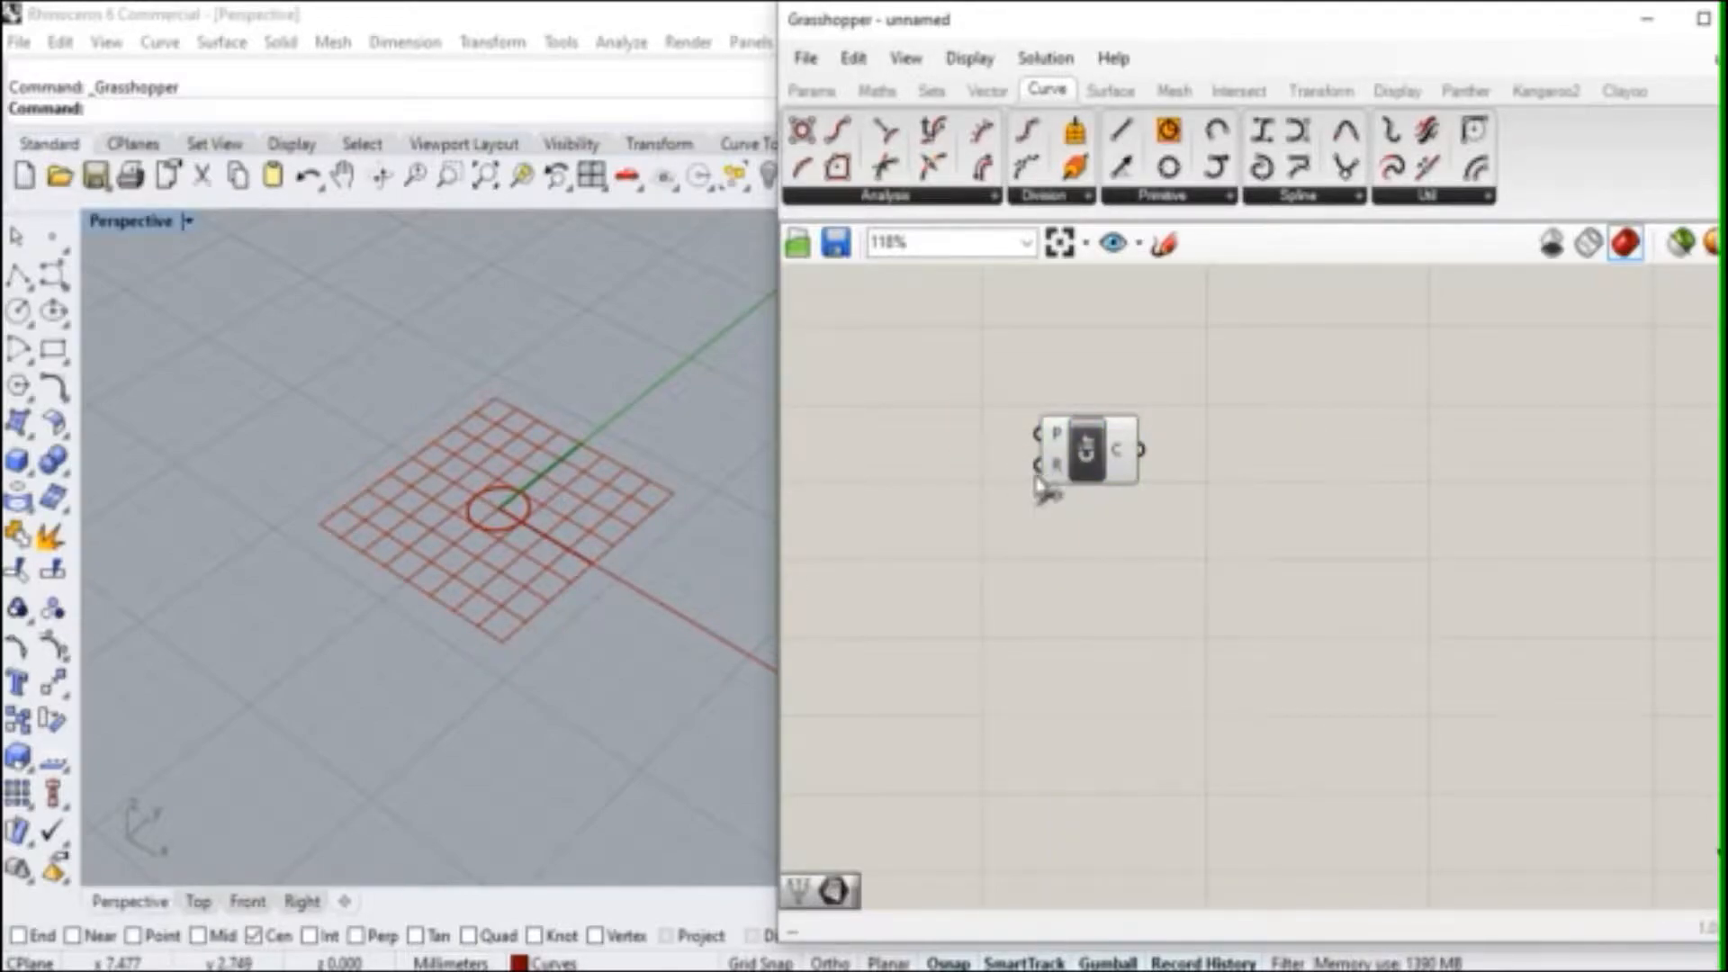
# Step: Add a Number Slider and arrange it beside the Circle component, leaving room for a wire between them
pyautogui.doubleClick(900, 479)
pyautogui.write('number')
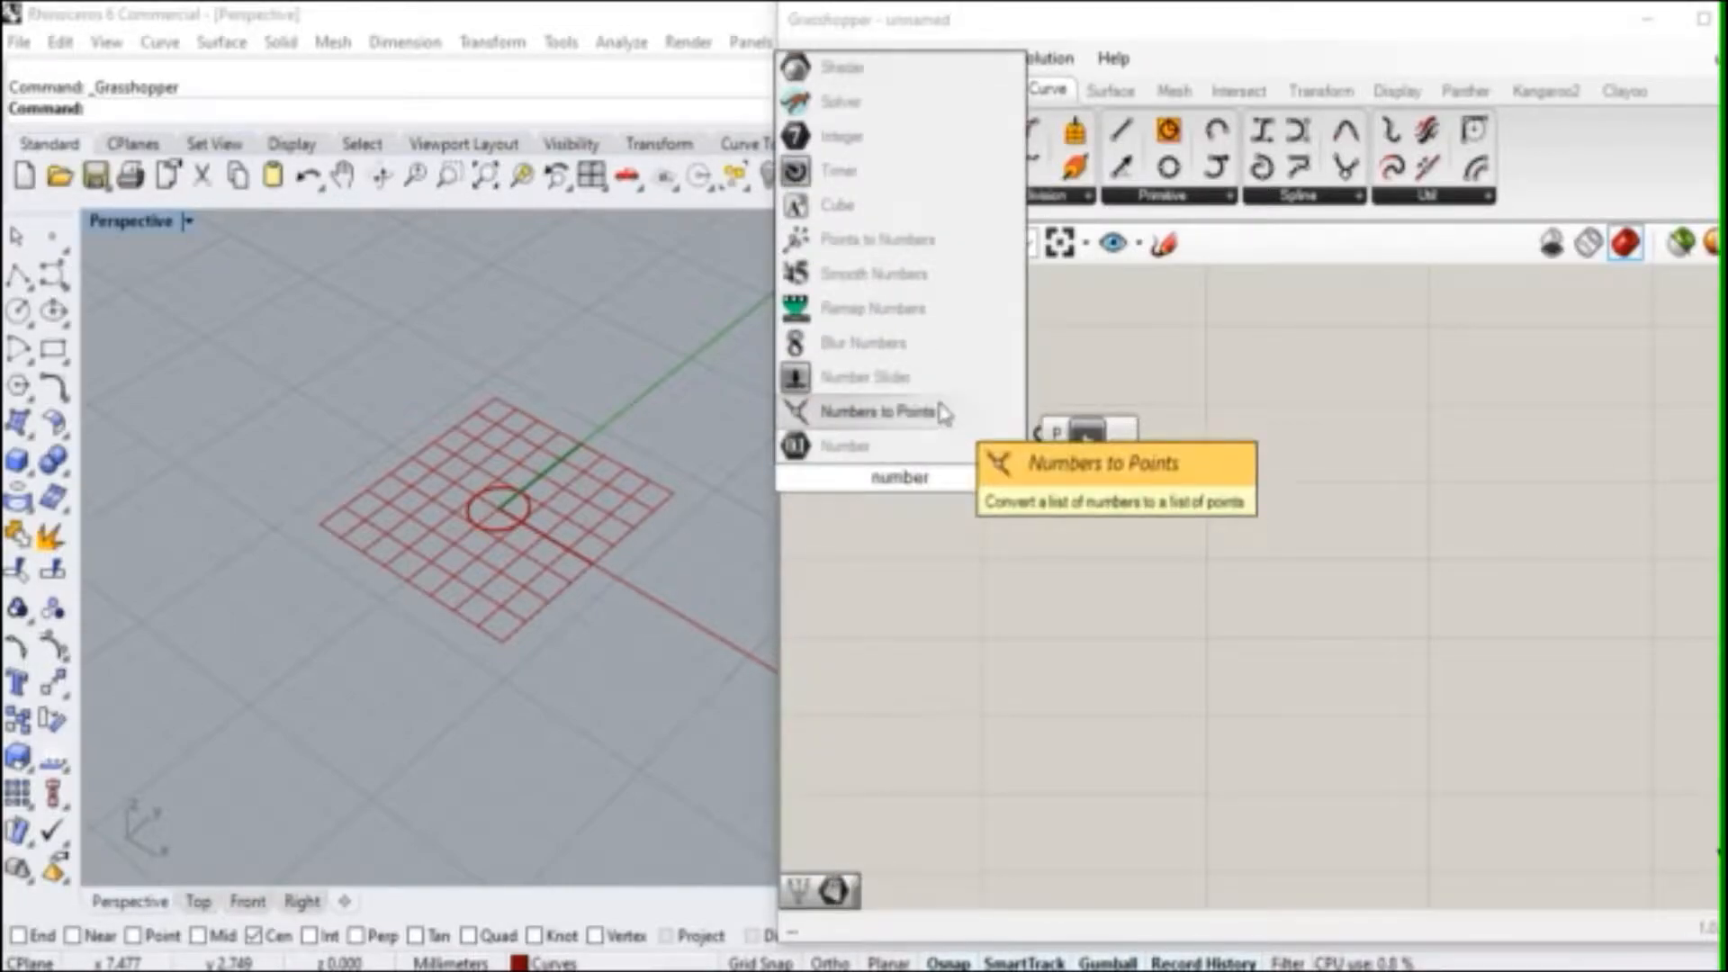
pyautogui.click(926, 378)
pyautogui.moveTo(1125, 432); pyautogui.dragTo(1195, 417)
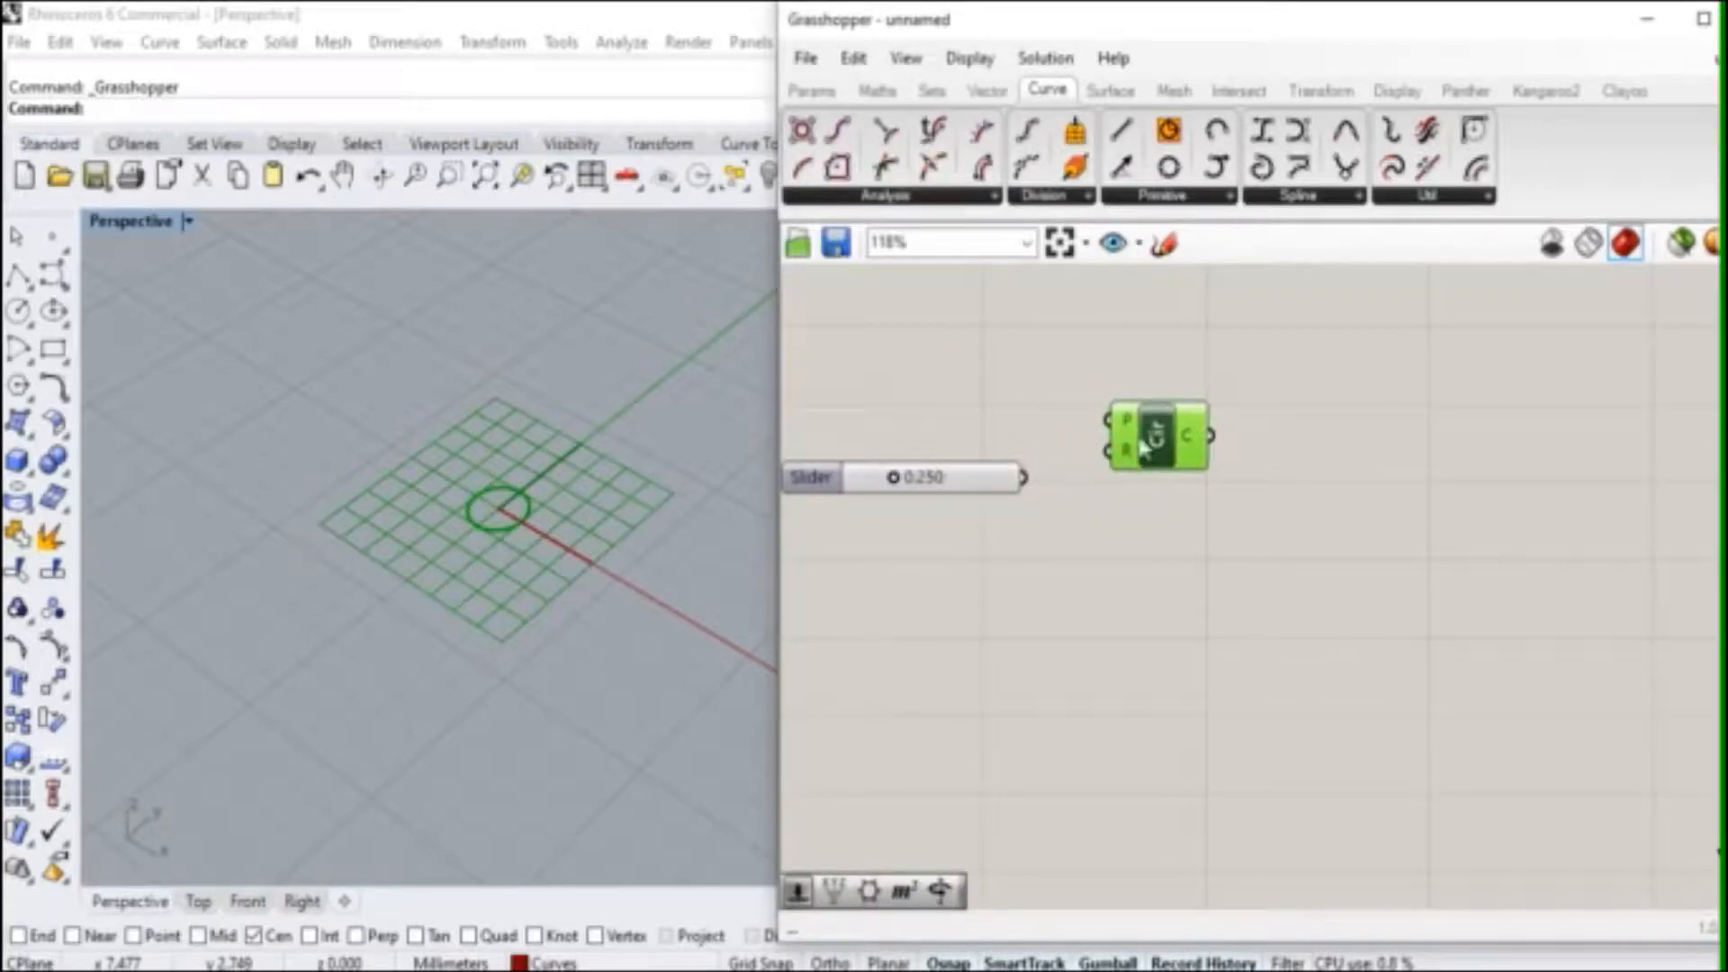
pyautogui.moveTo(988, 478); pyautogui.dragTo(1033, 482)
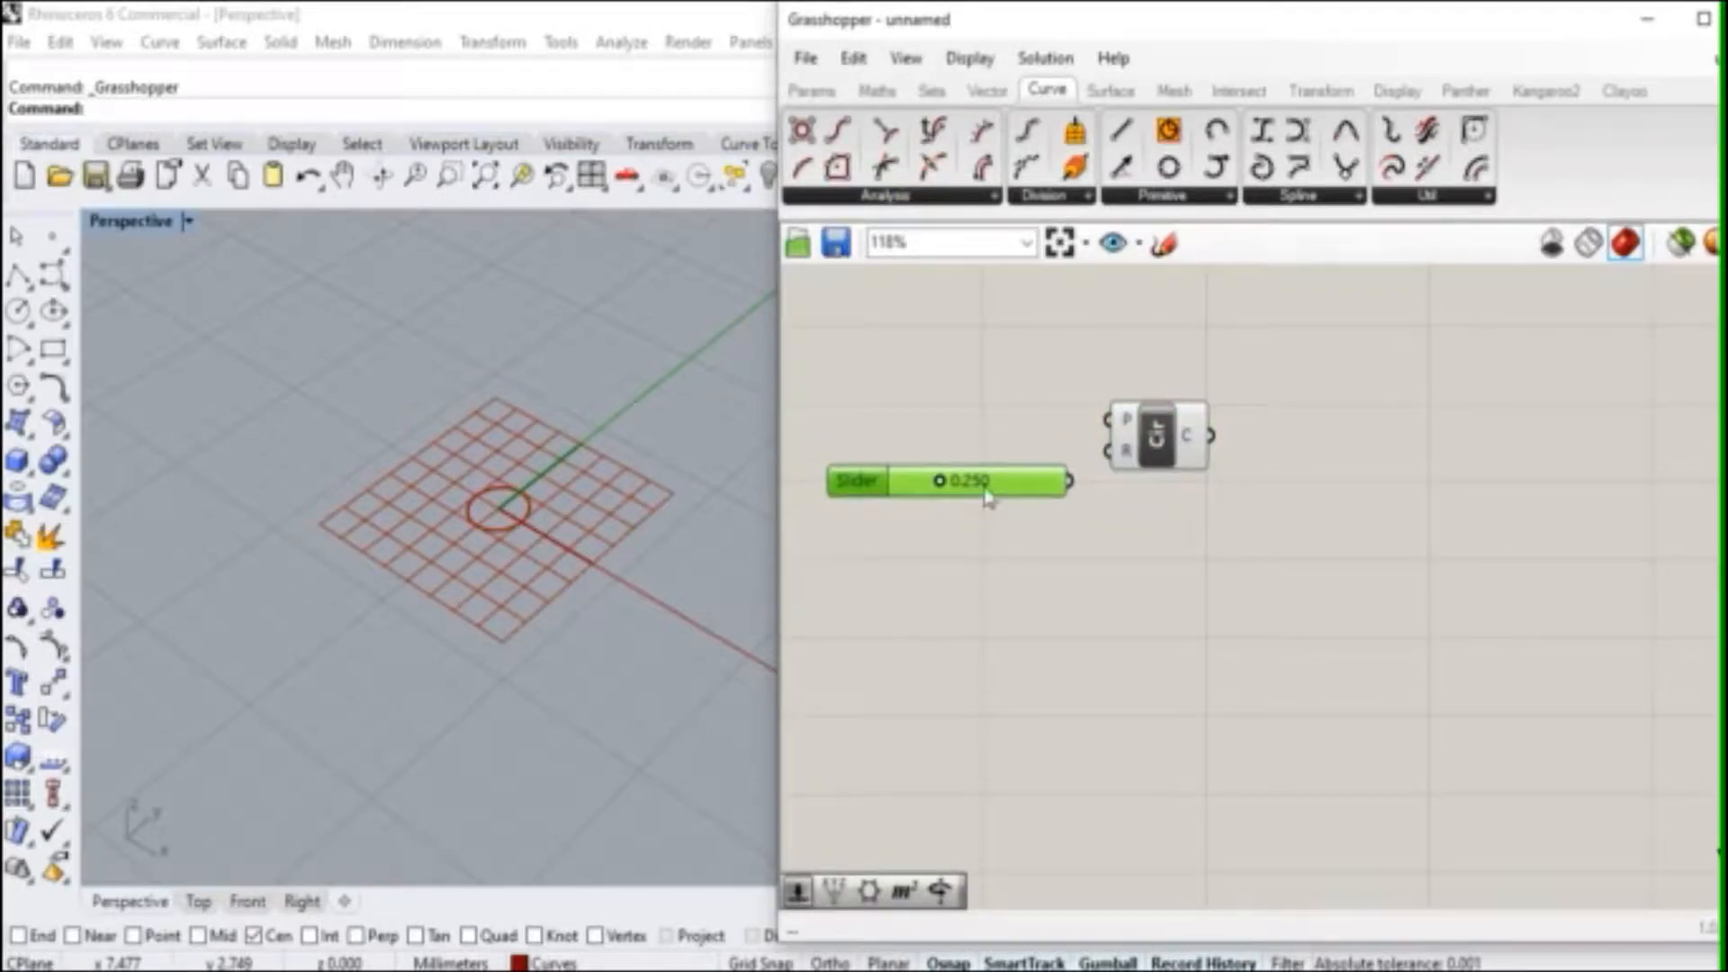
# Step: Make the slider use whole numbers with a minimum of -3 and a maximum of 10
pyautogui.rightClick(875, 480)
pyautogui.rightClick(913, 485)
pyautogui.moveTo(1044, 658)
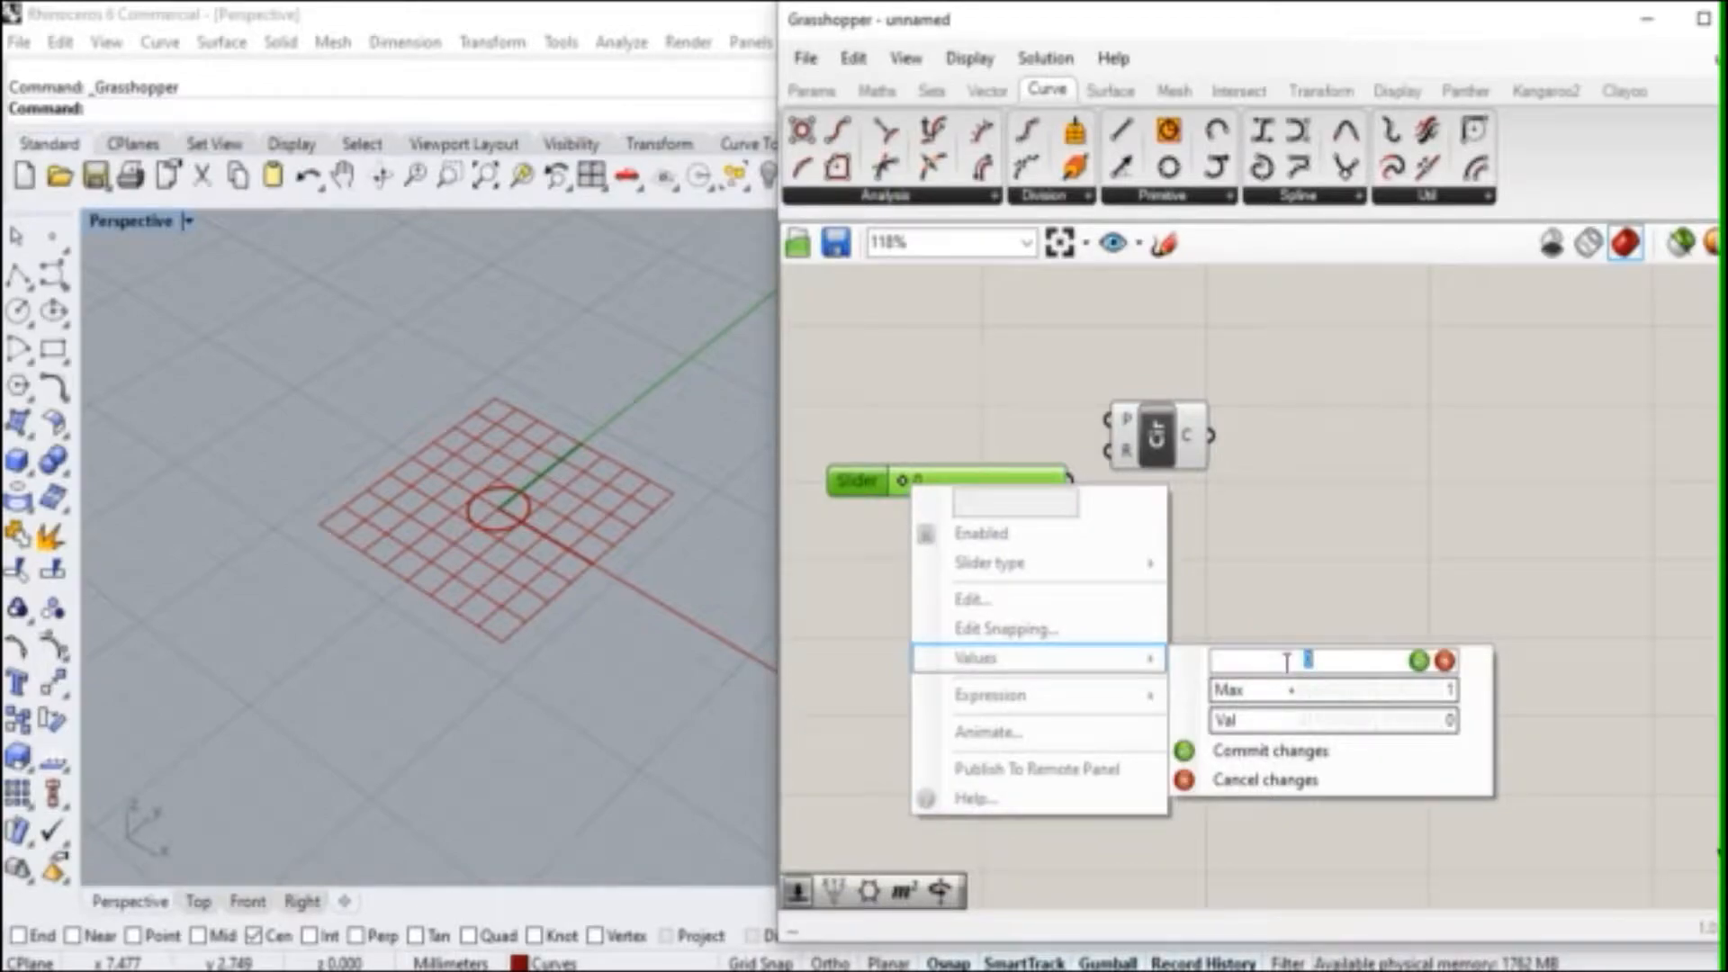
pyautogui.write('1')
pyautogui.click(1284, 691)
pyautogui.click(1286, 691)
pyautogui.write('10')
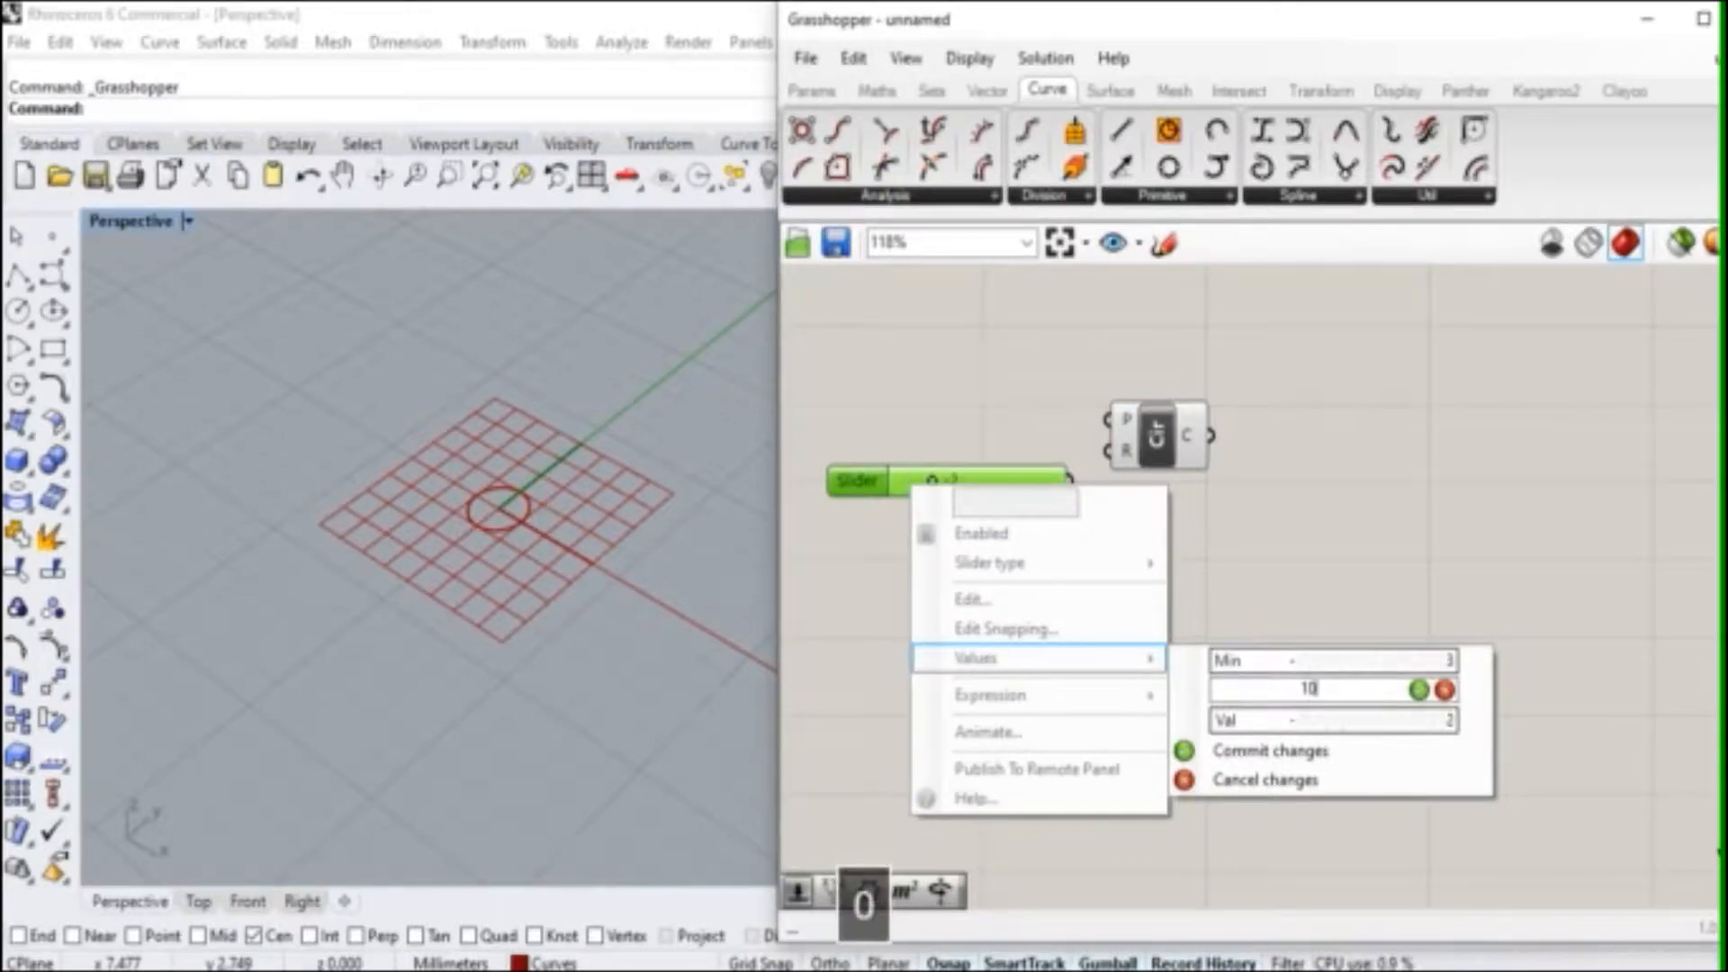
pyautogui.click(1418, 689)
pyautogui.click(1268, 752)
pyautogui.click(1106, 608)
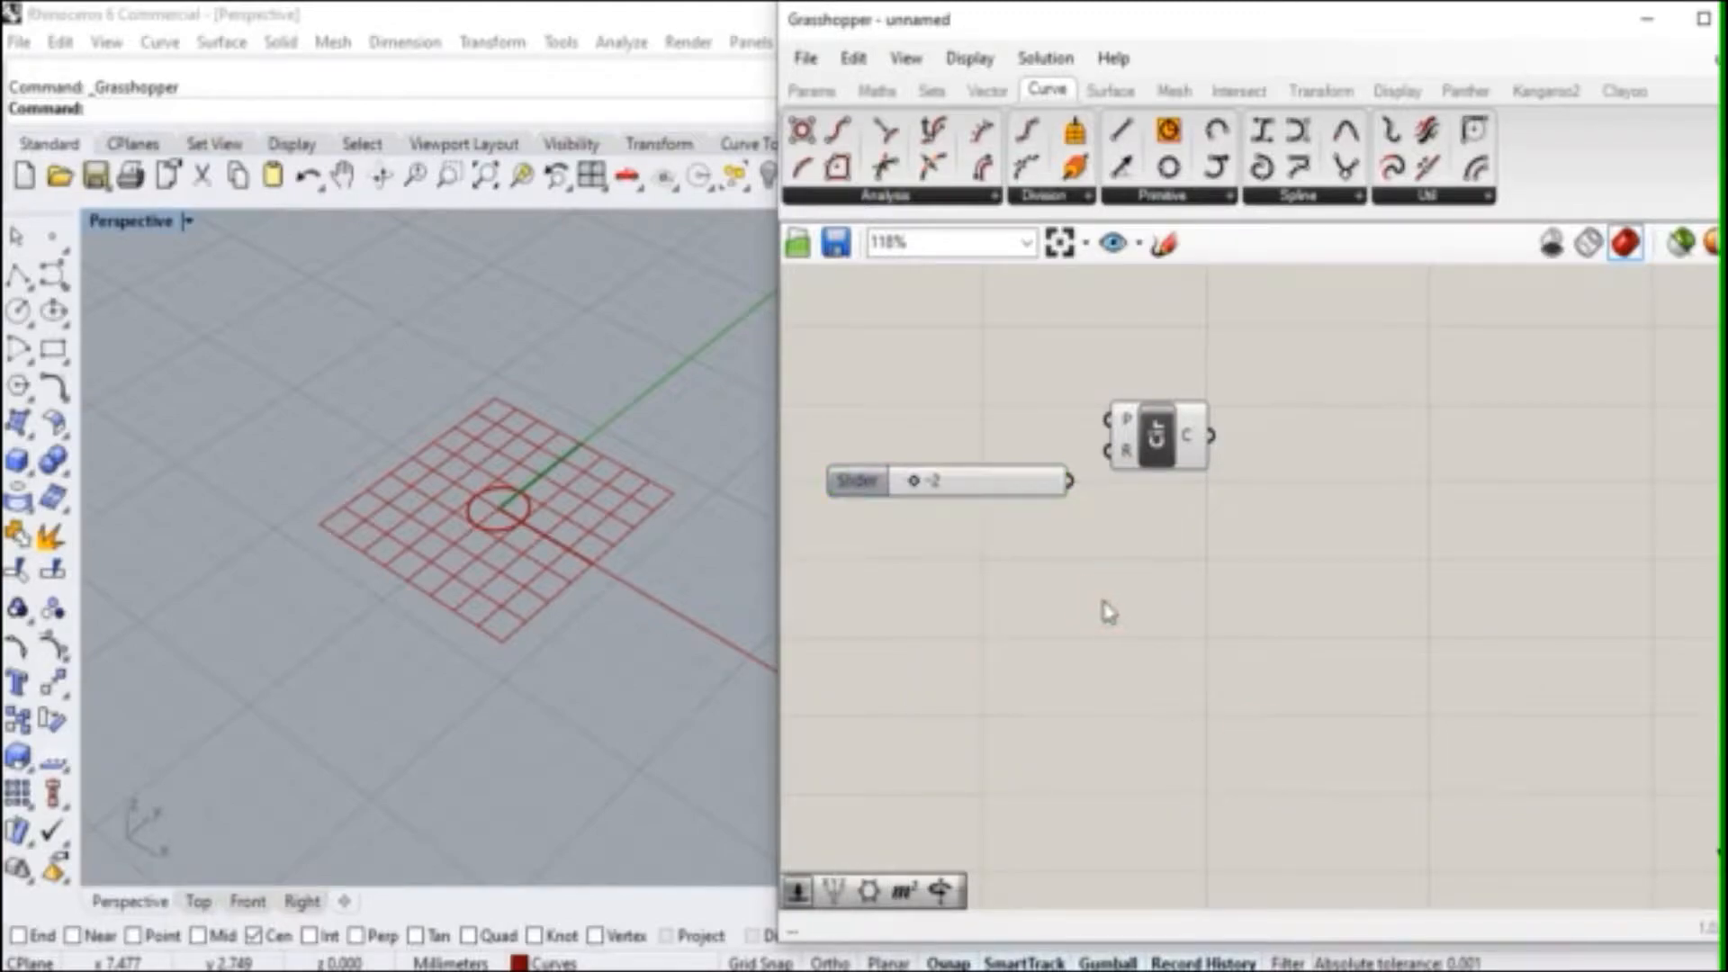
# Step: Connect the slider to the Circle component's radius input and set the slider to -3
pyautogui.moveTo(1156, 432); pyautogui.dragTo(1196, 430)
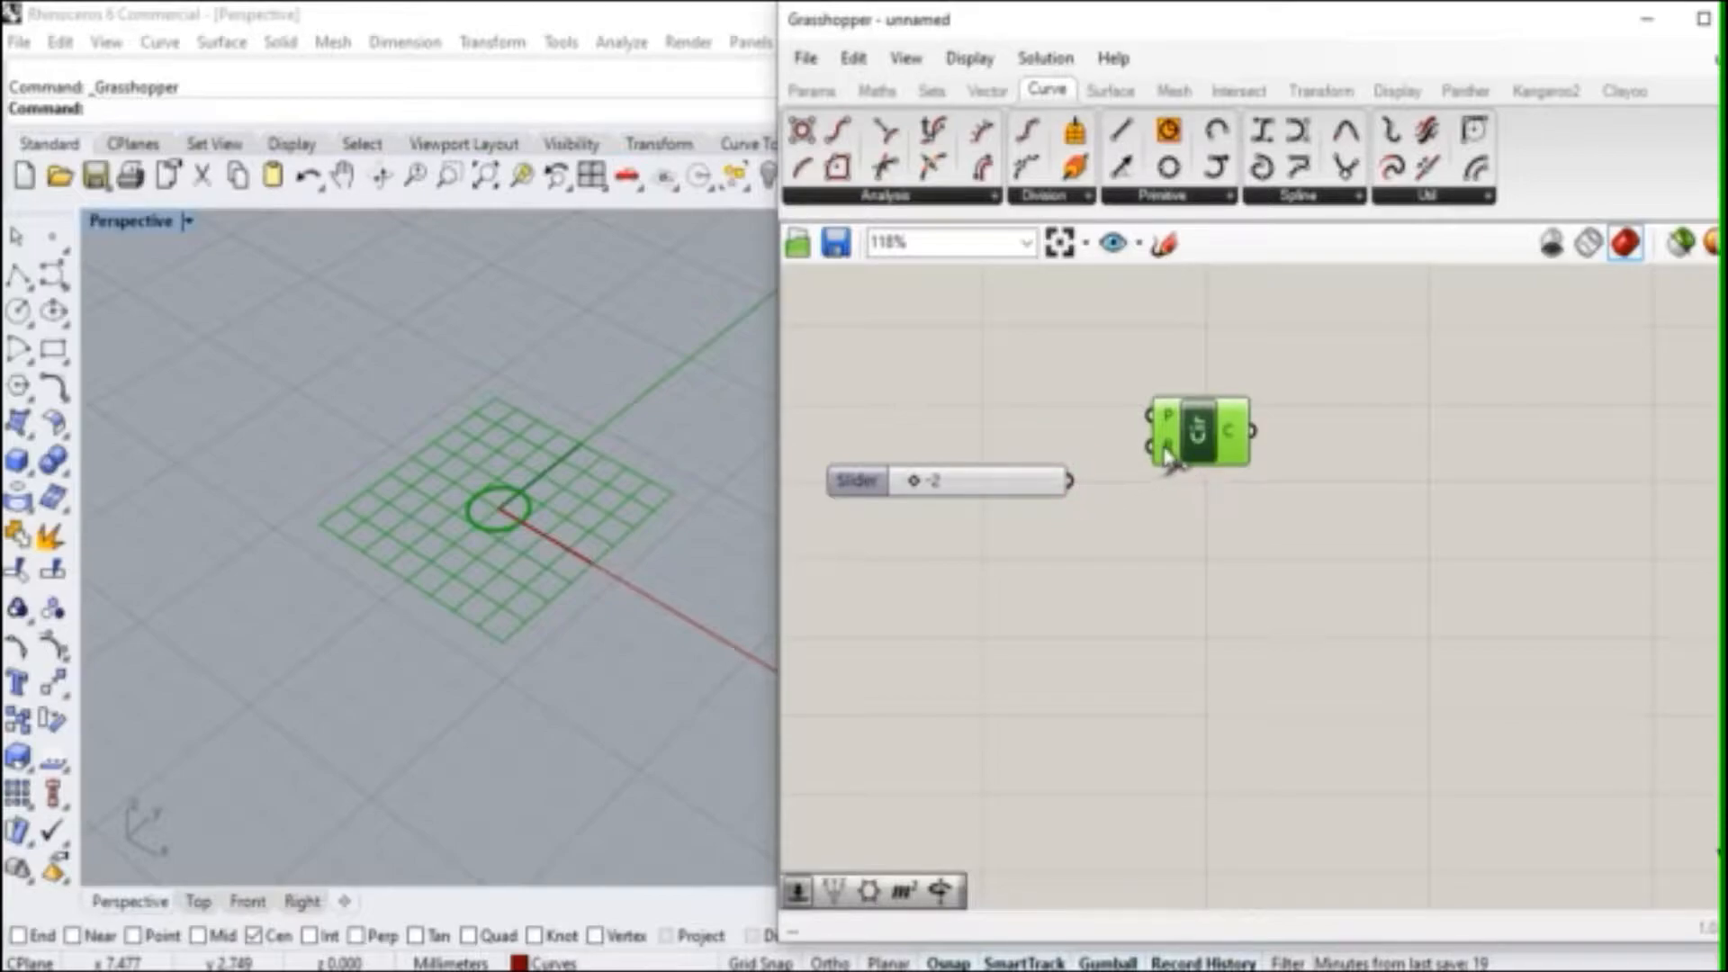
pyautogui.moveTo(1069, 480); pyautogui.dragTo(1149, 445)
pyautogui.moveTo(920, 481)
pyautogui.mouseDown()
pyautogui.moveTo(1011, 482)
pyautogui.moveTo(909, 481)
pyautogui.mouseUp()
pyautogui.moveTo(1200, 598); pyautogui.dragTo(1181, 520, button='right')
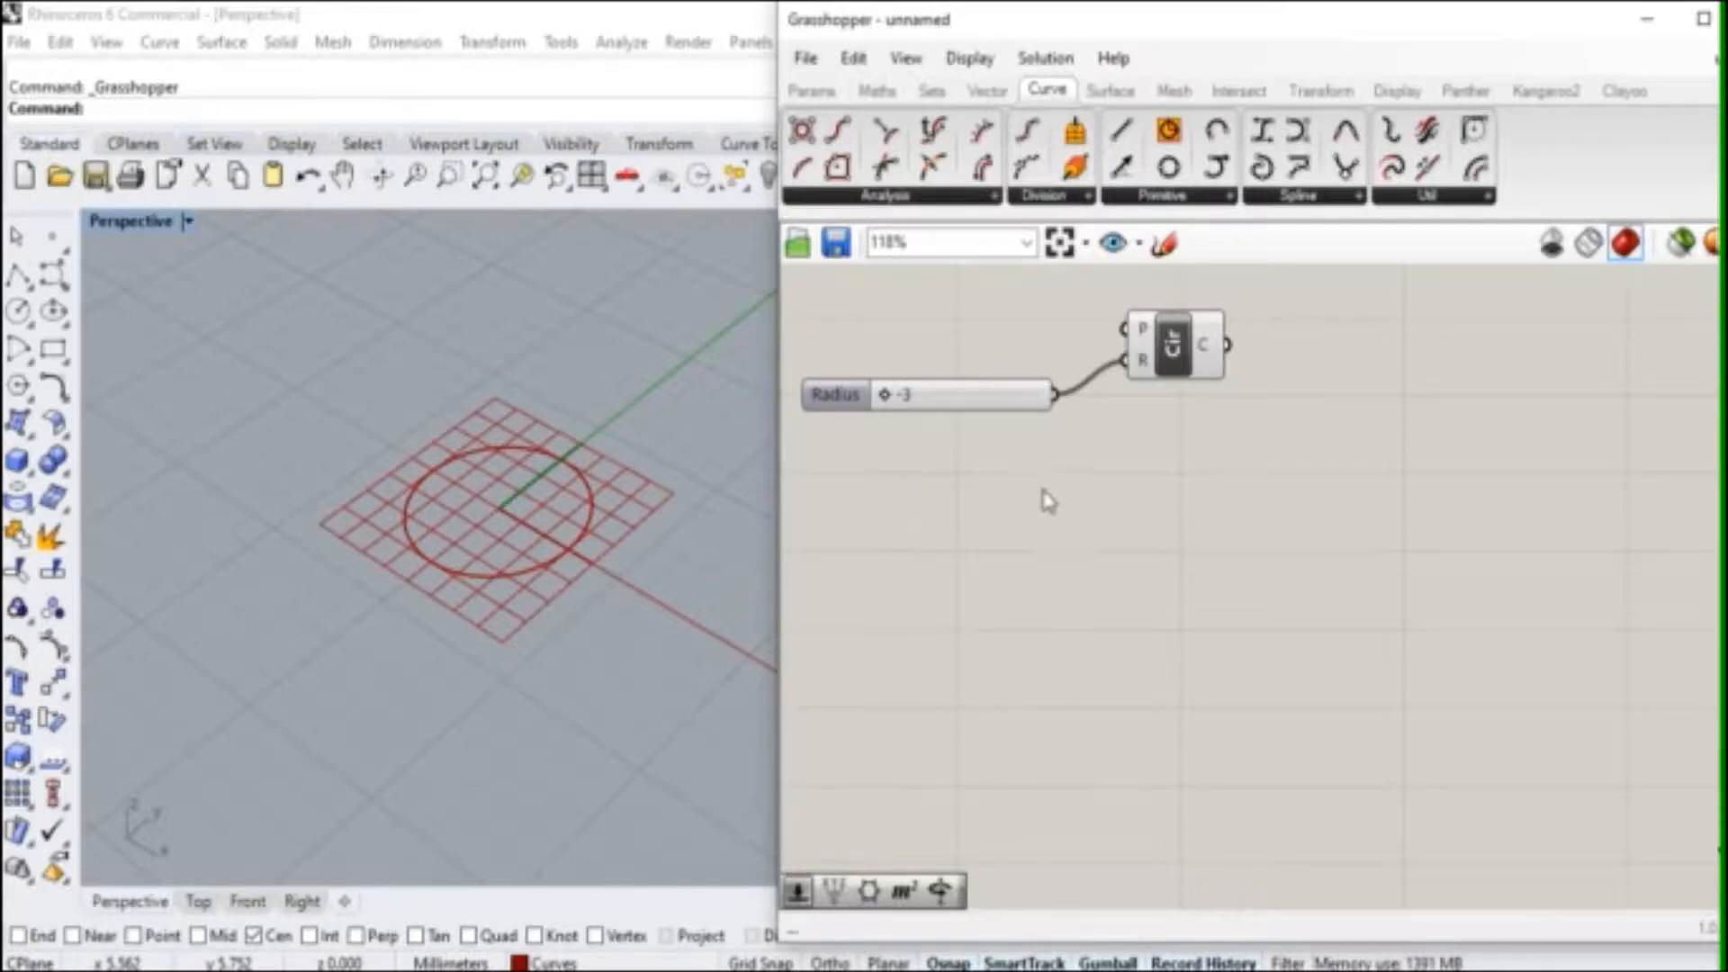
# Step: Add an Addition component below the Circle and connect the Radius slider to its A input
pyautogui.moveTo(879, 106)
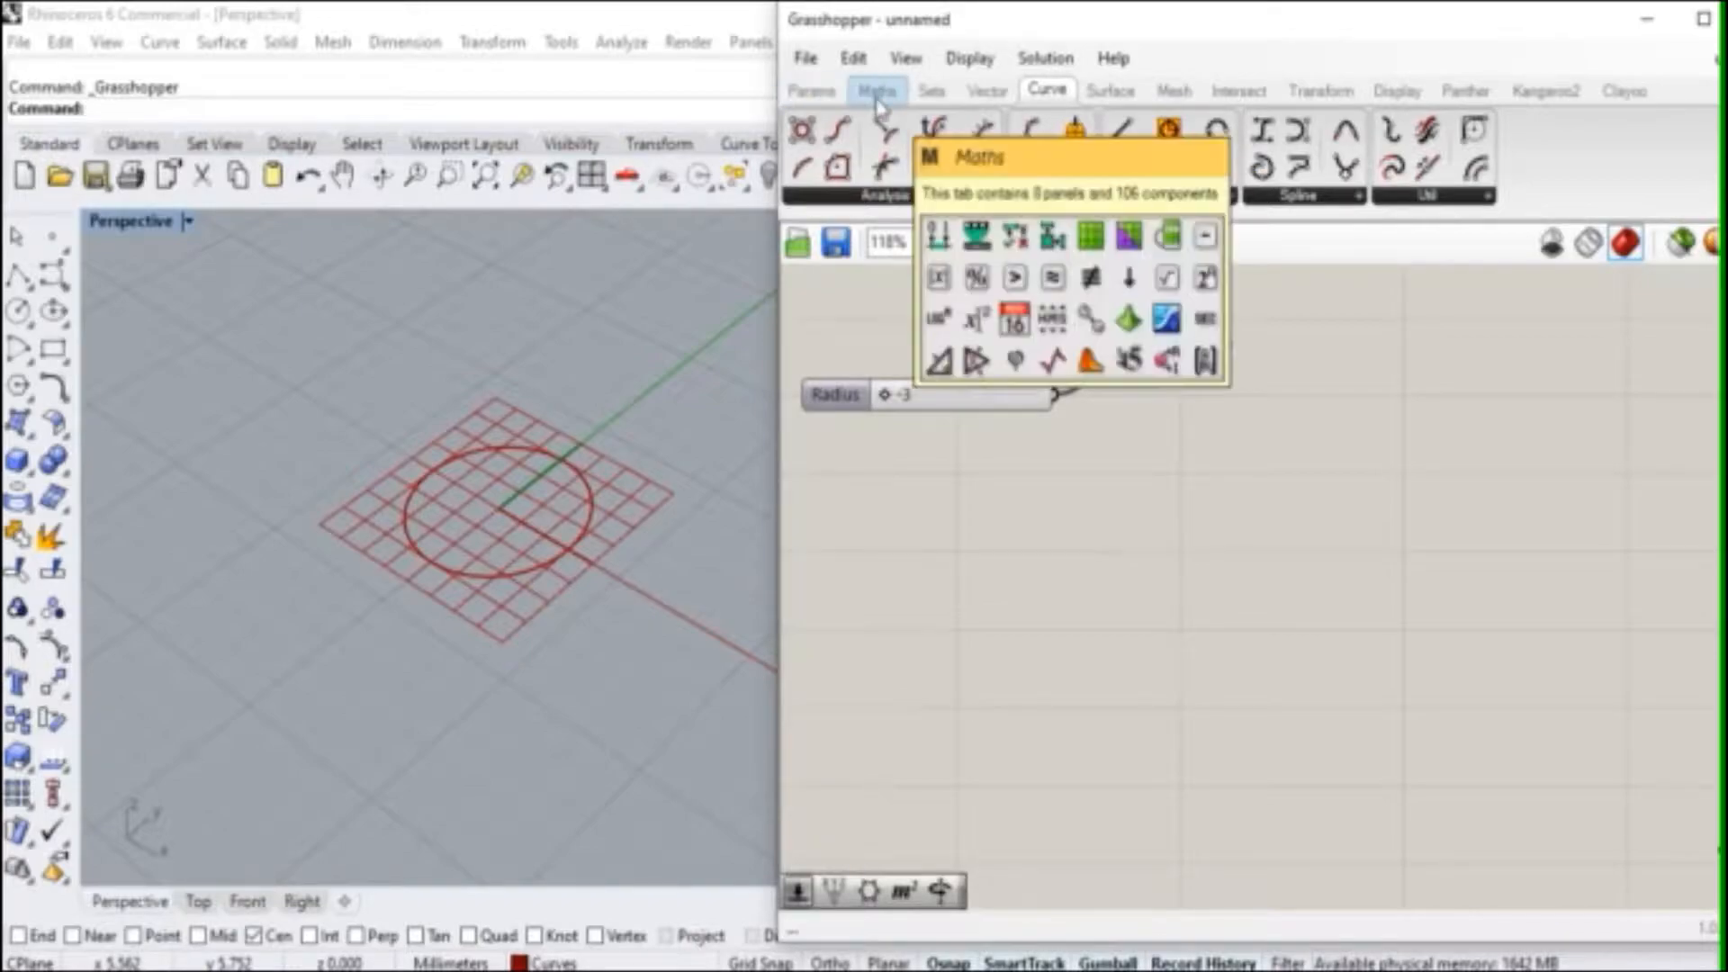
pyautogui.click(877, 99)
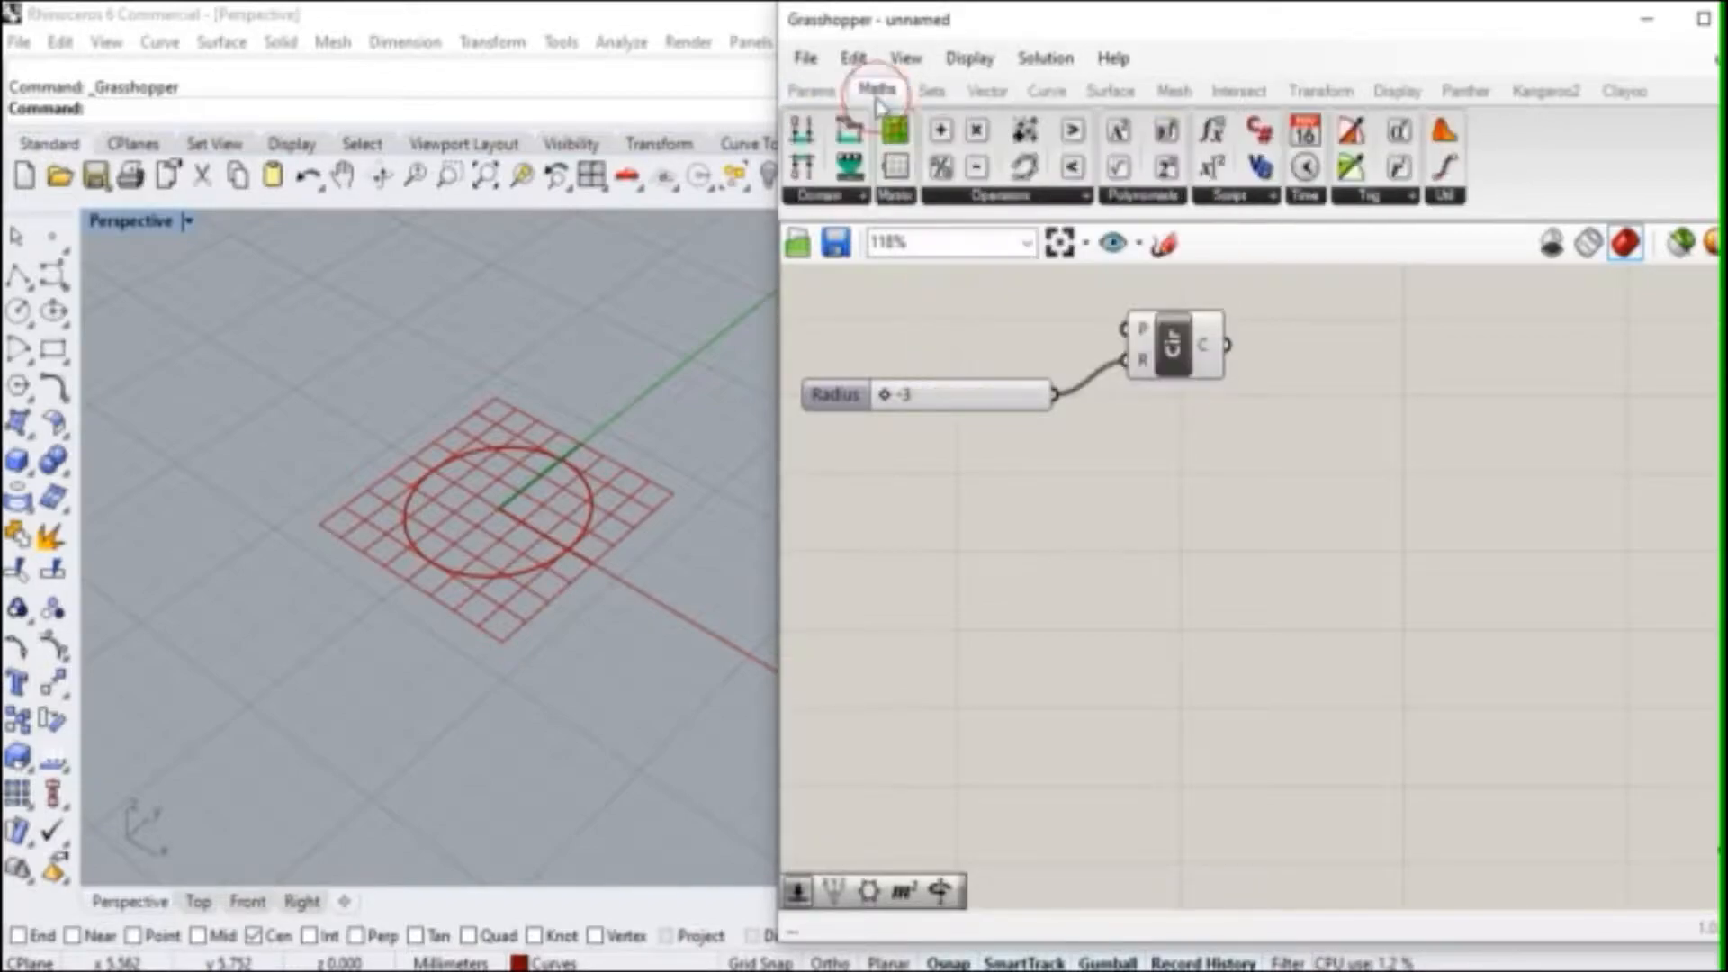
pyautogui.moveTo(941, 131); pyautogui.dragTo(1130, 463)
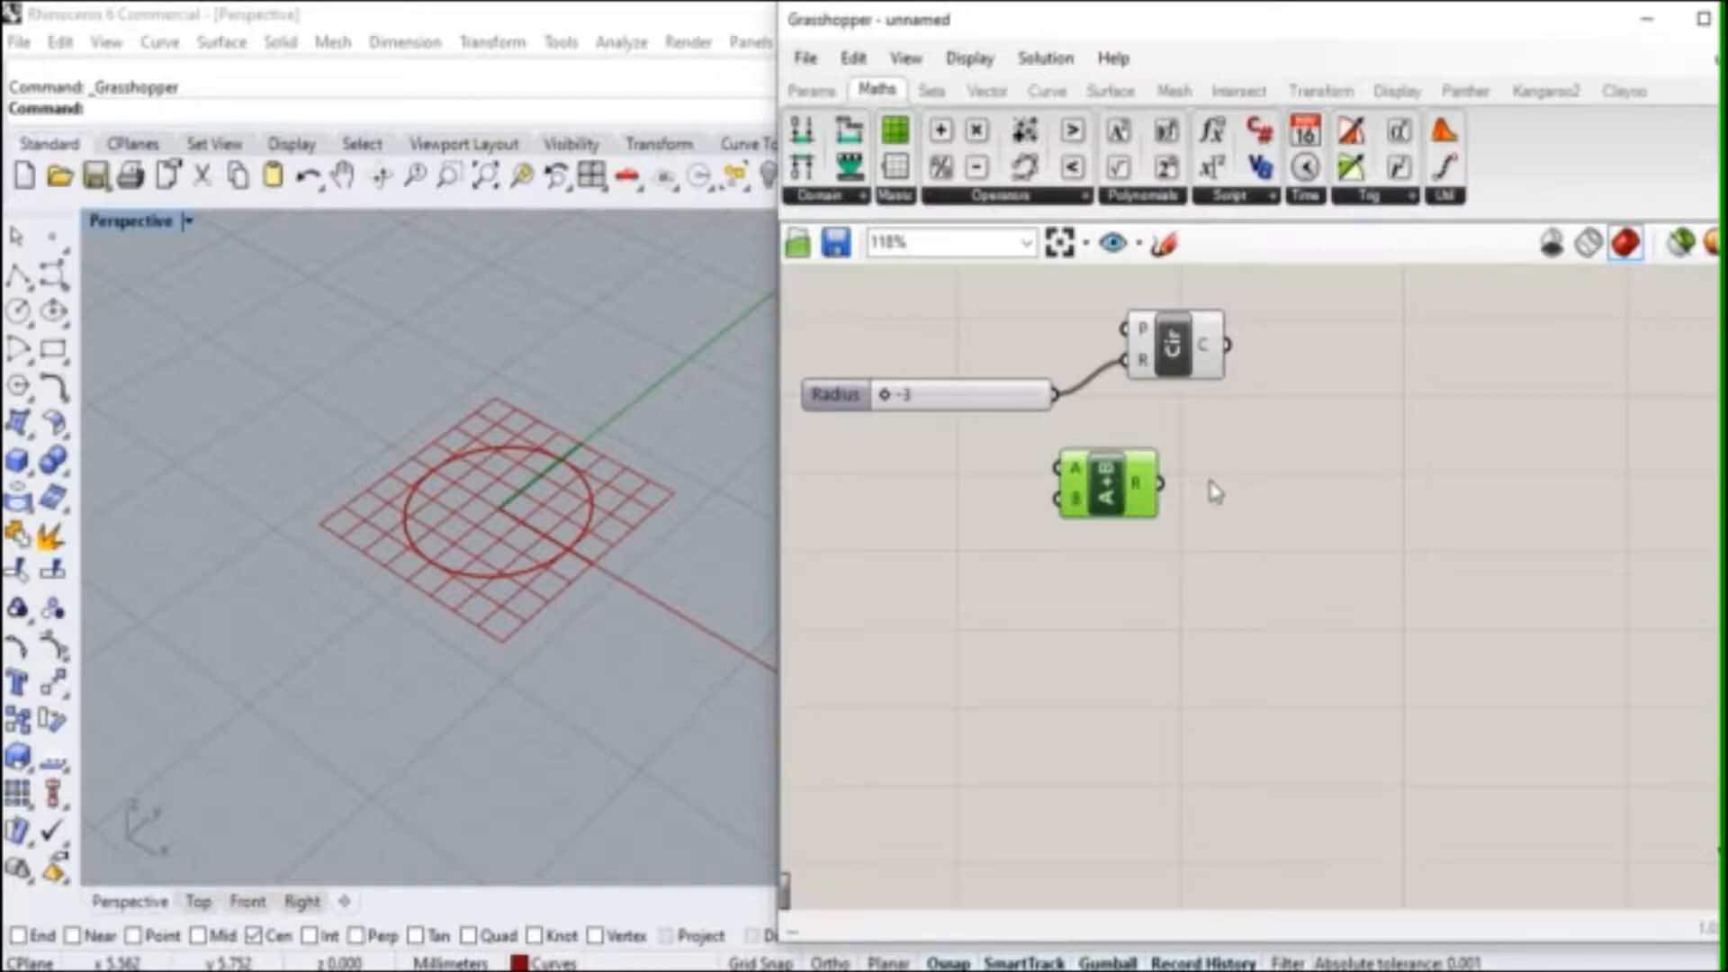
pyautogui.moveTo(1132, 453); pyautogui.dragTo(1154, 463)
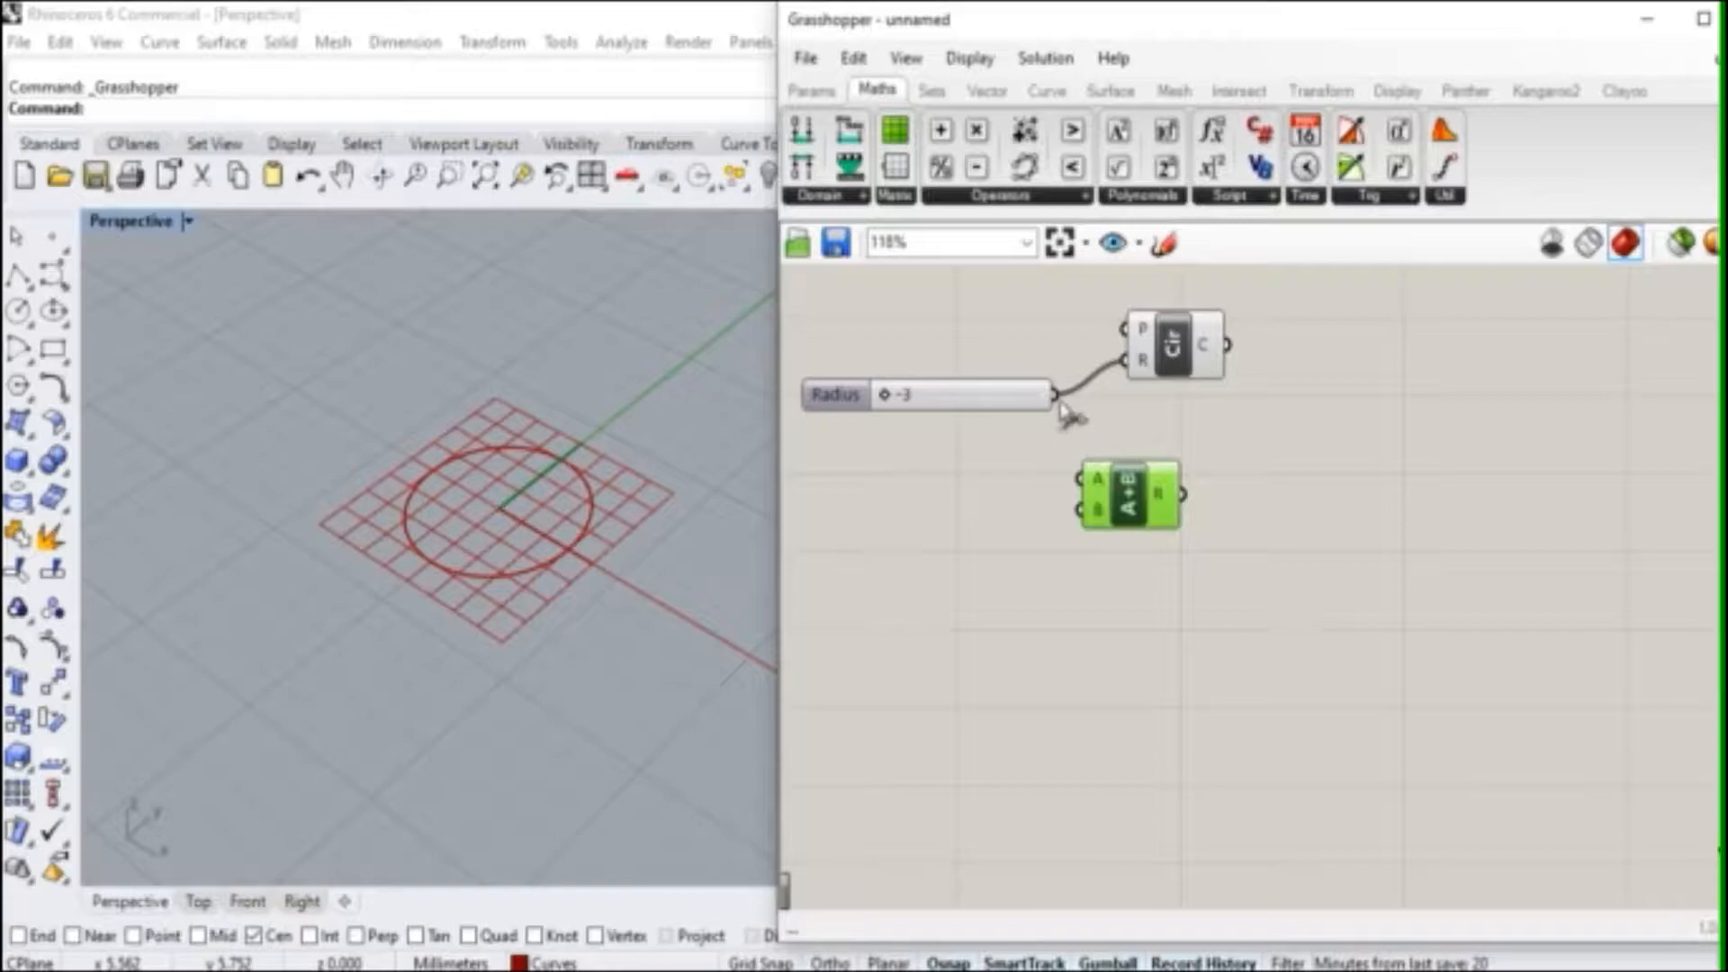
pyautogui.moveTo(1057, 396); pyautogui.dragTo(1080, 491)
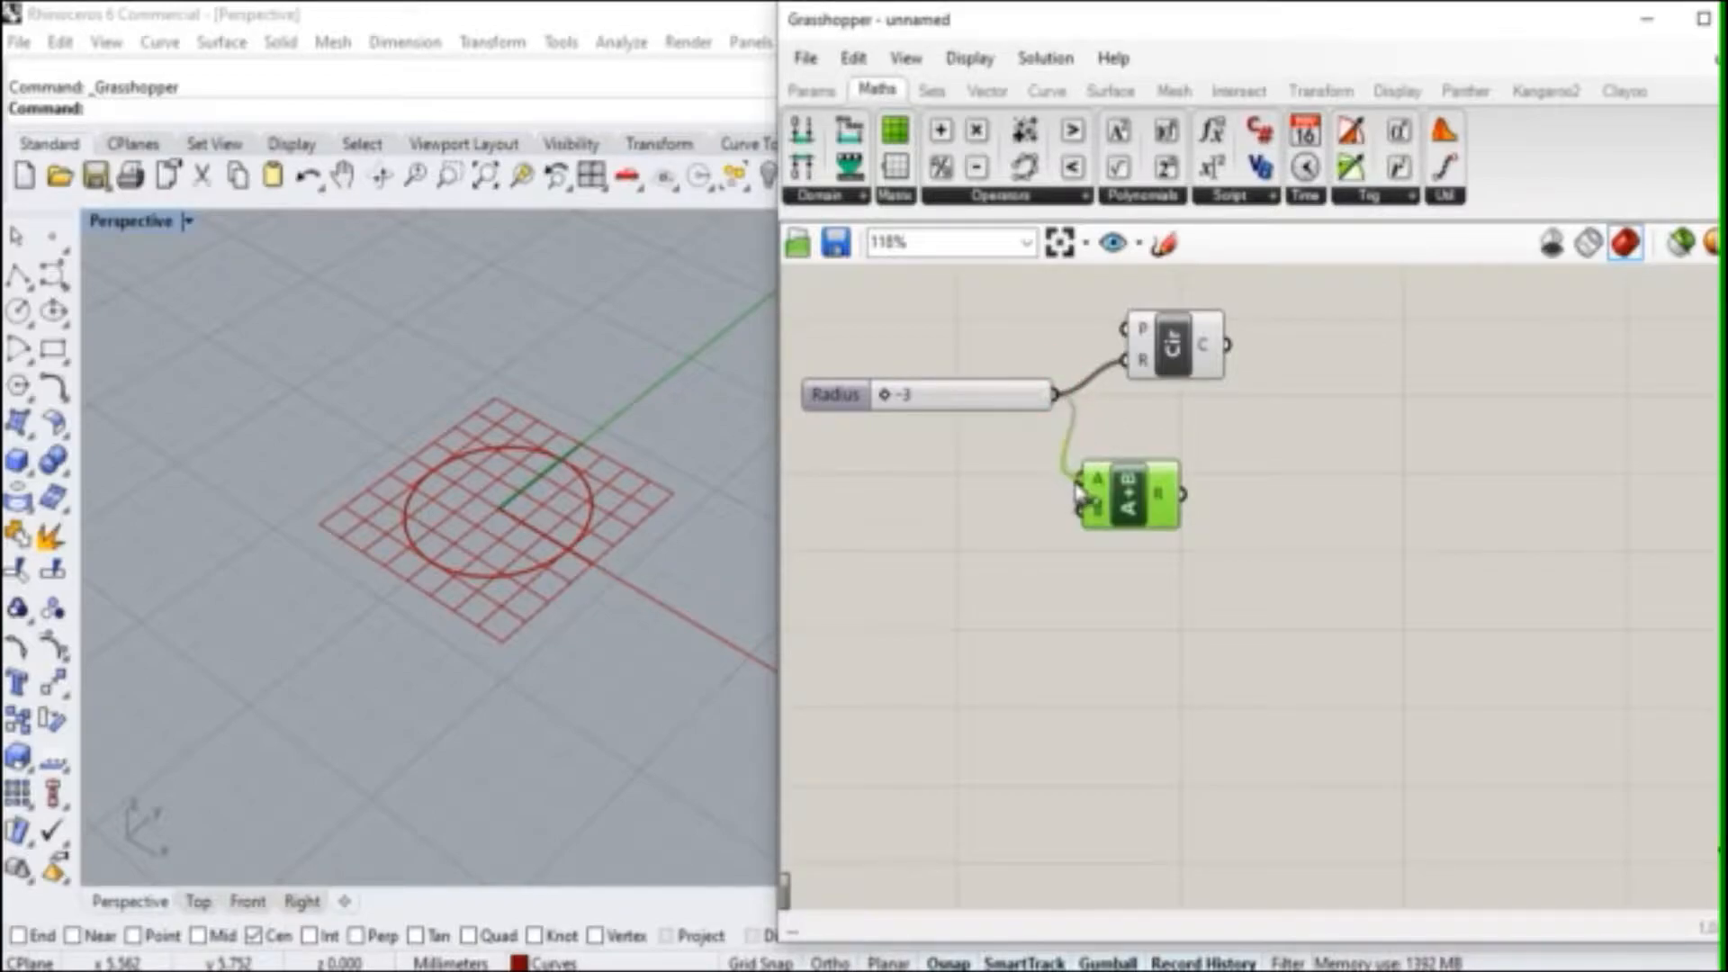
# Step: Set the Addition component's B input to the fixed value 0.9
pyautogui.rightClick(1098, 523)
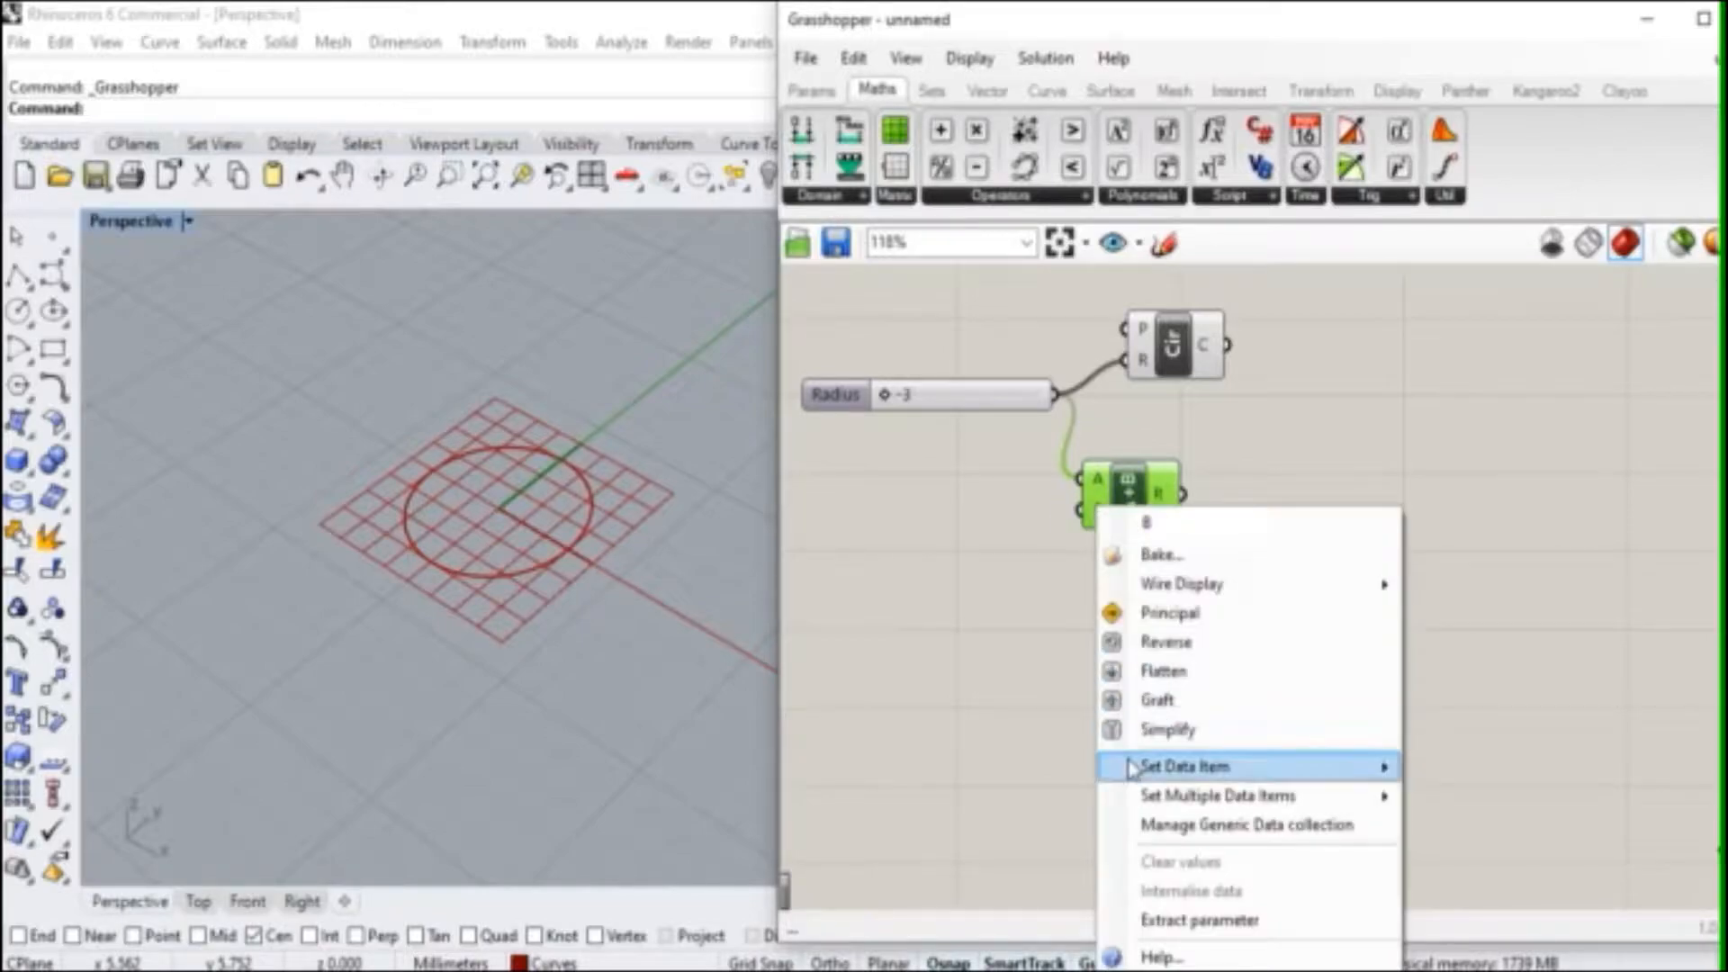
pyautogui.moveTo(1132, 767)
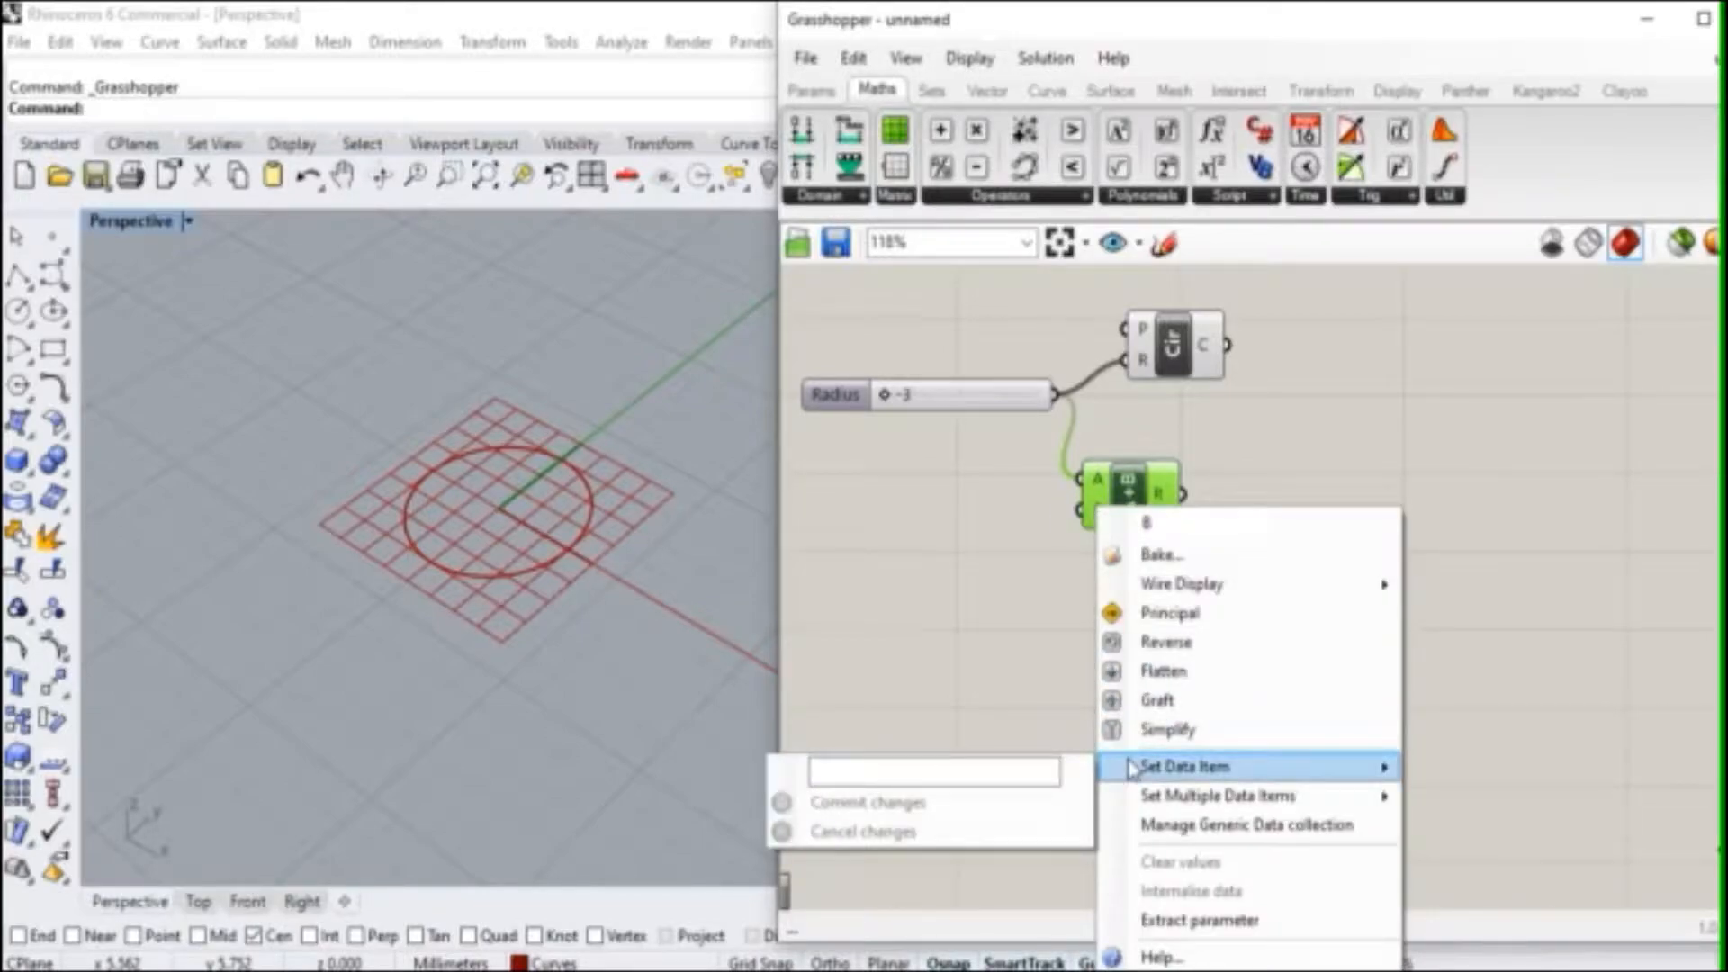
pyautogui.click(989, 768)
pyautogui.write('0.')
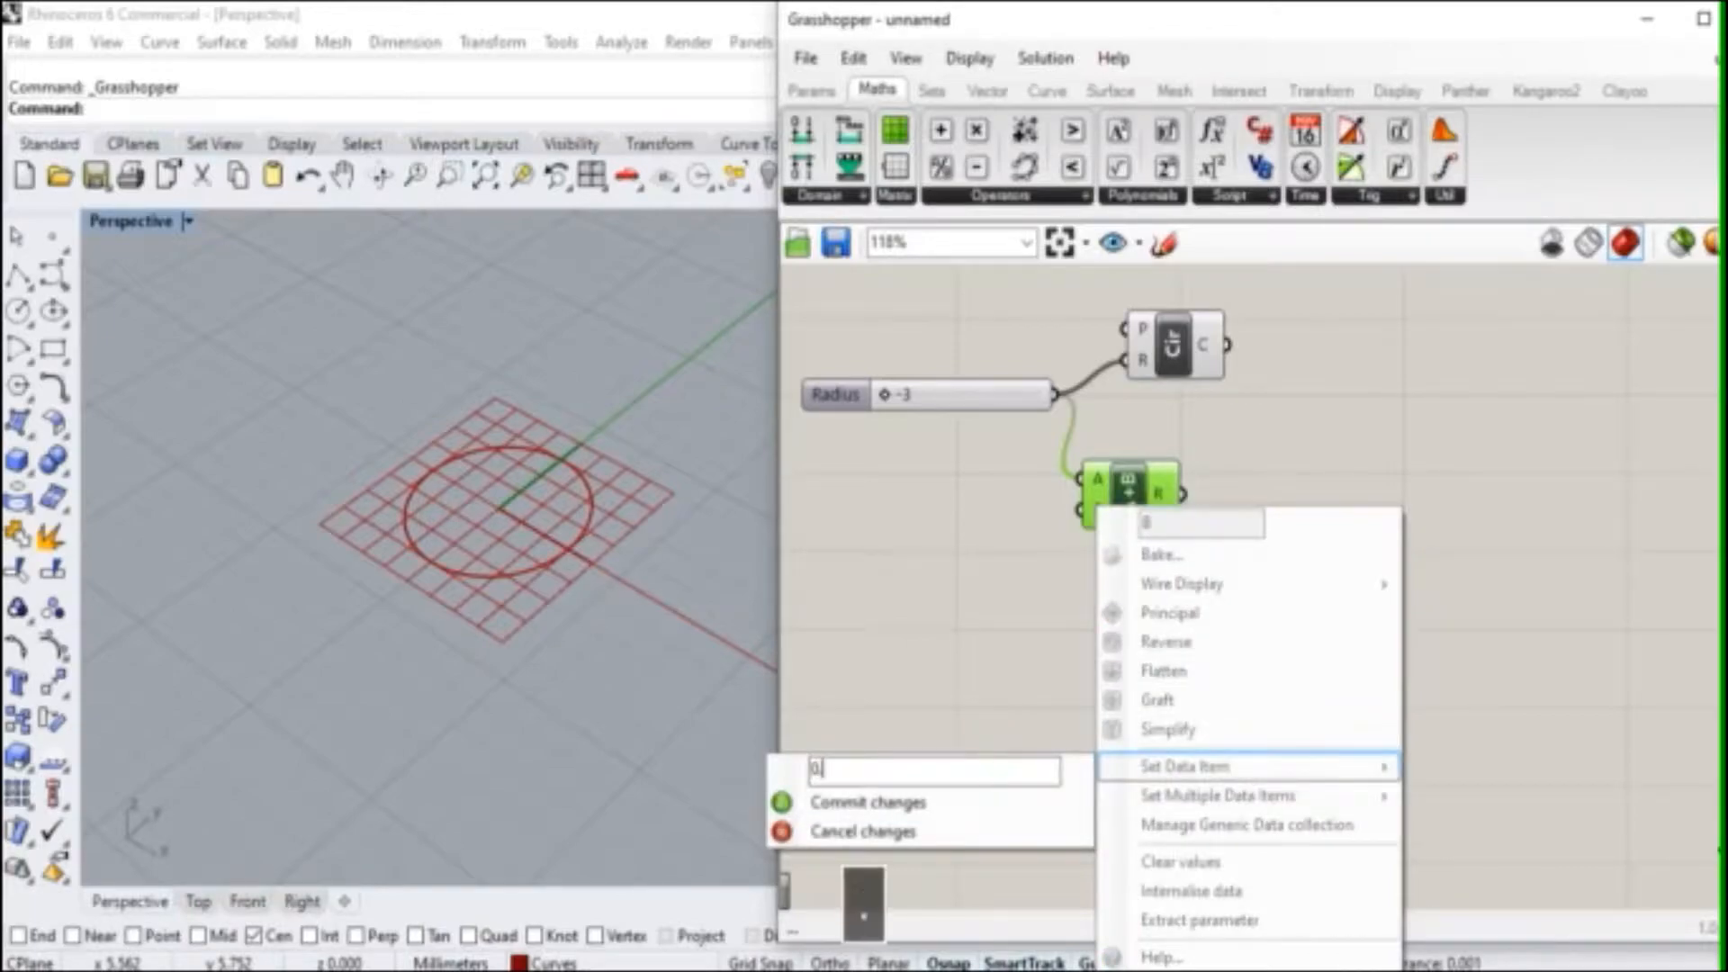
pyautogui.write('9')
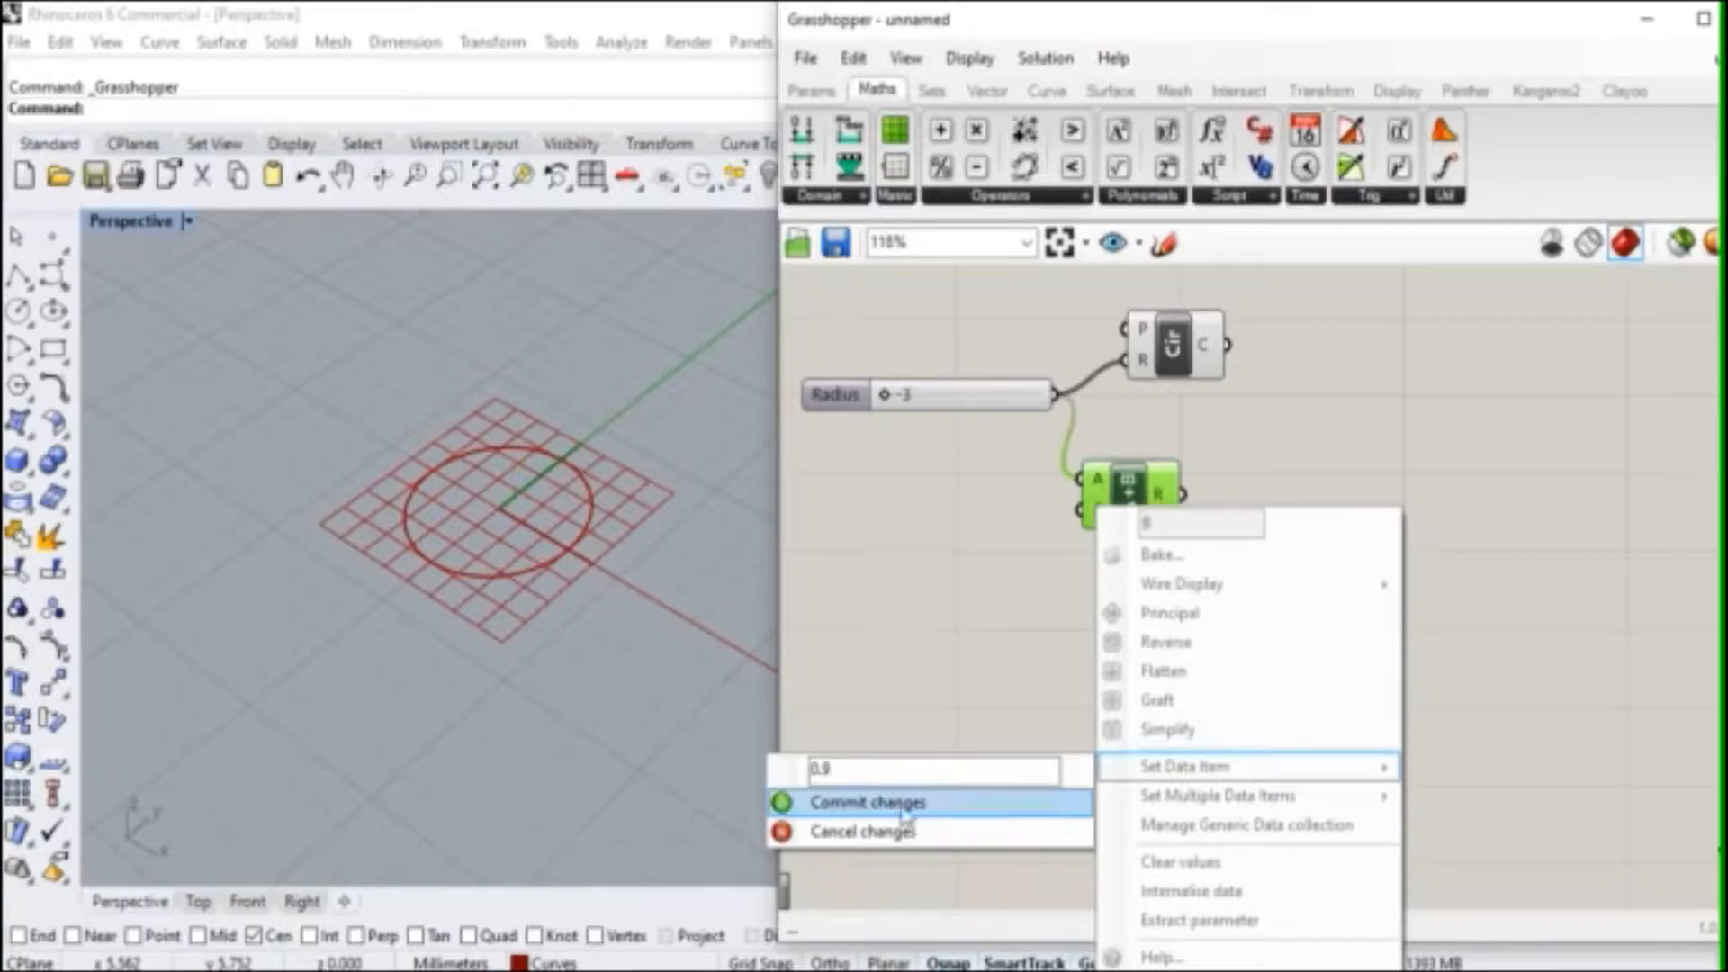
pyautogui.click(878, 804)
# Step: Duplicate the Circle component, place the copy beside the Addition component and connect the Addition result to the copy's radius input
pyautogui.moveTo(1064, 621); pyautogui.dragTo(918, 653, button='right')
pyautogui.click(1130, 491)
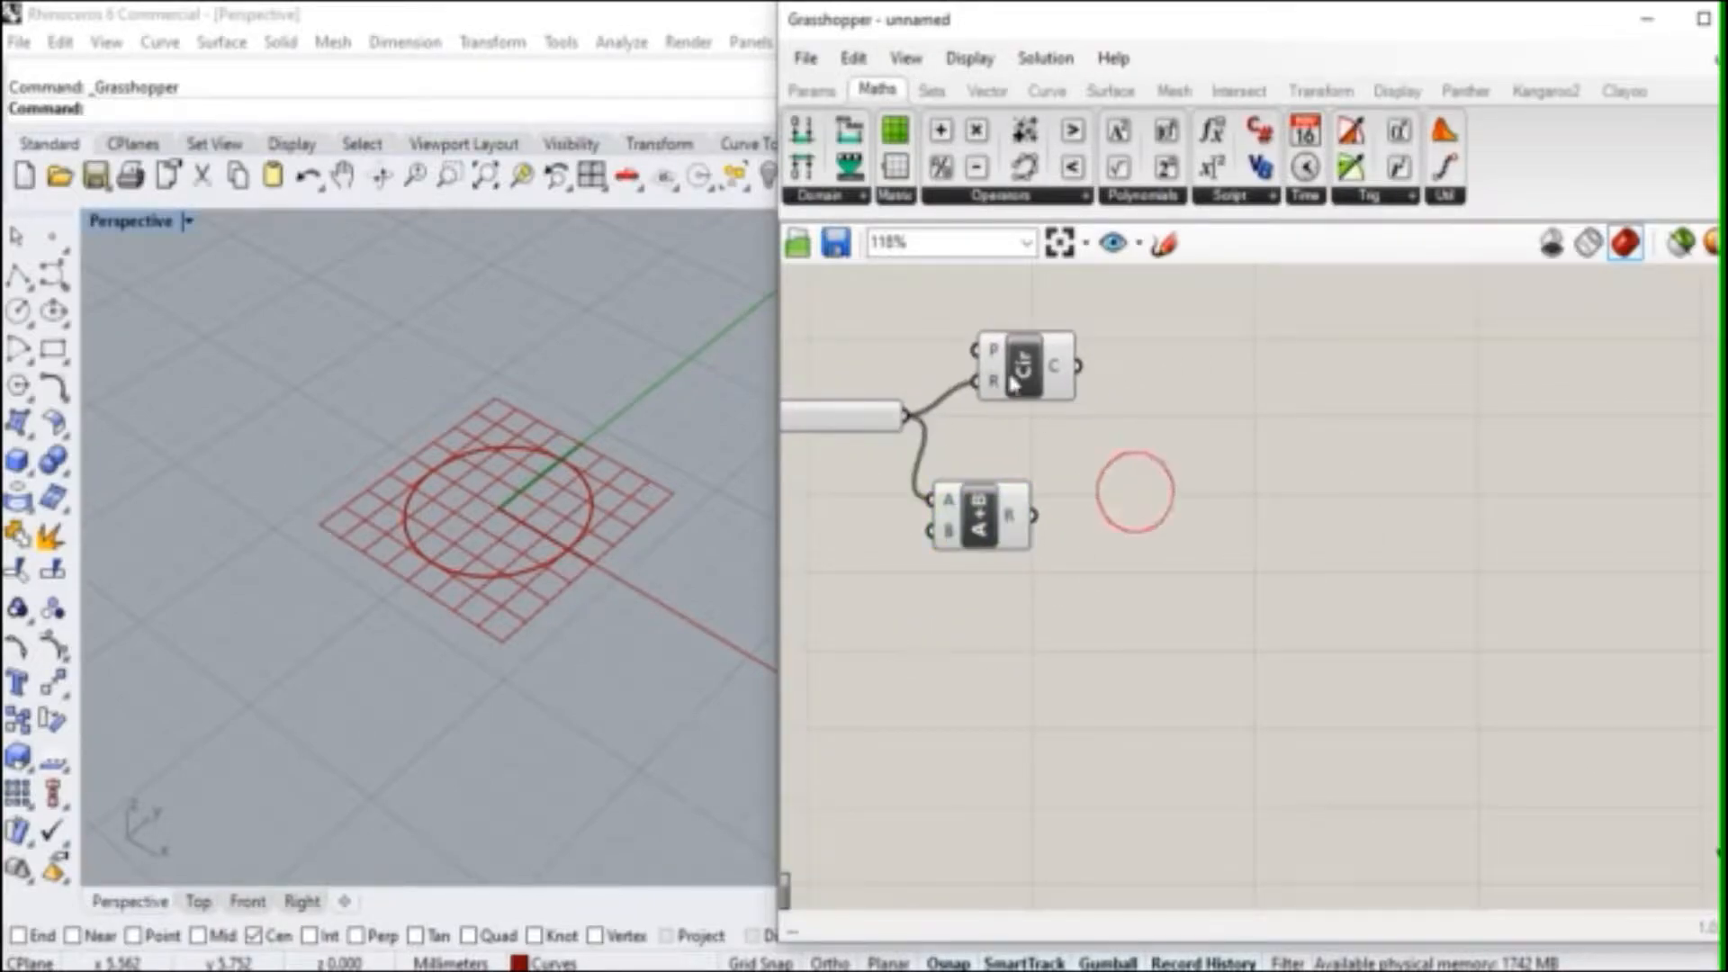
pyautogui.click(1025, 364)
pyautogui.hotkey('ctrl', 'c')
pyautogui.click(1123, 491)
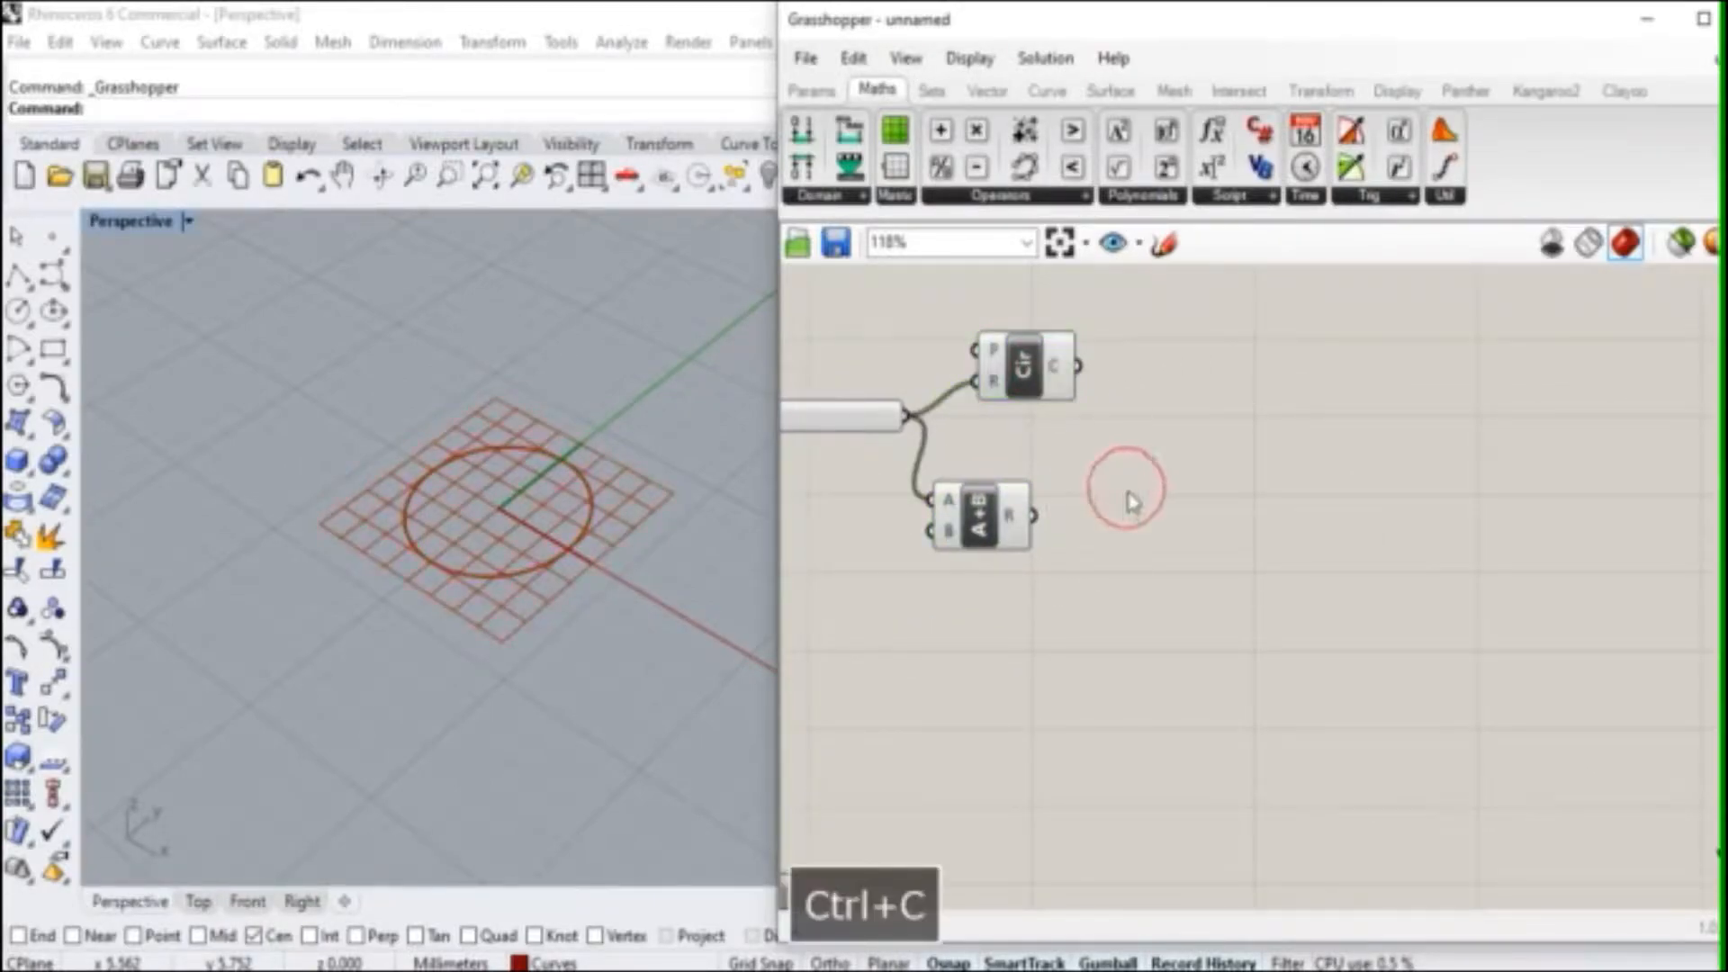
pyautogui.hotkey('ctrl', 'v')
pyautogui.moveTo(1062, 396); pyautogui.dragTo(1244, 502)
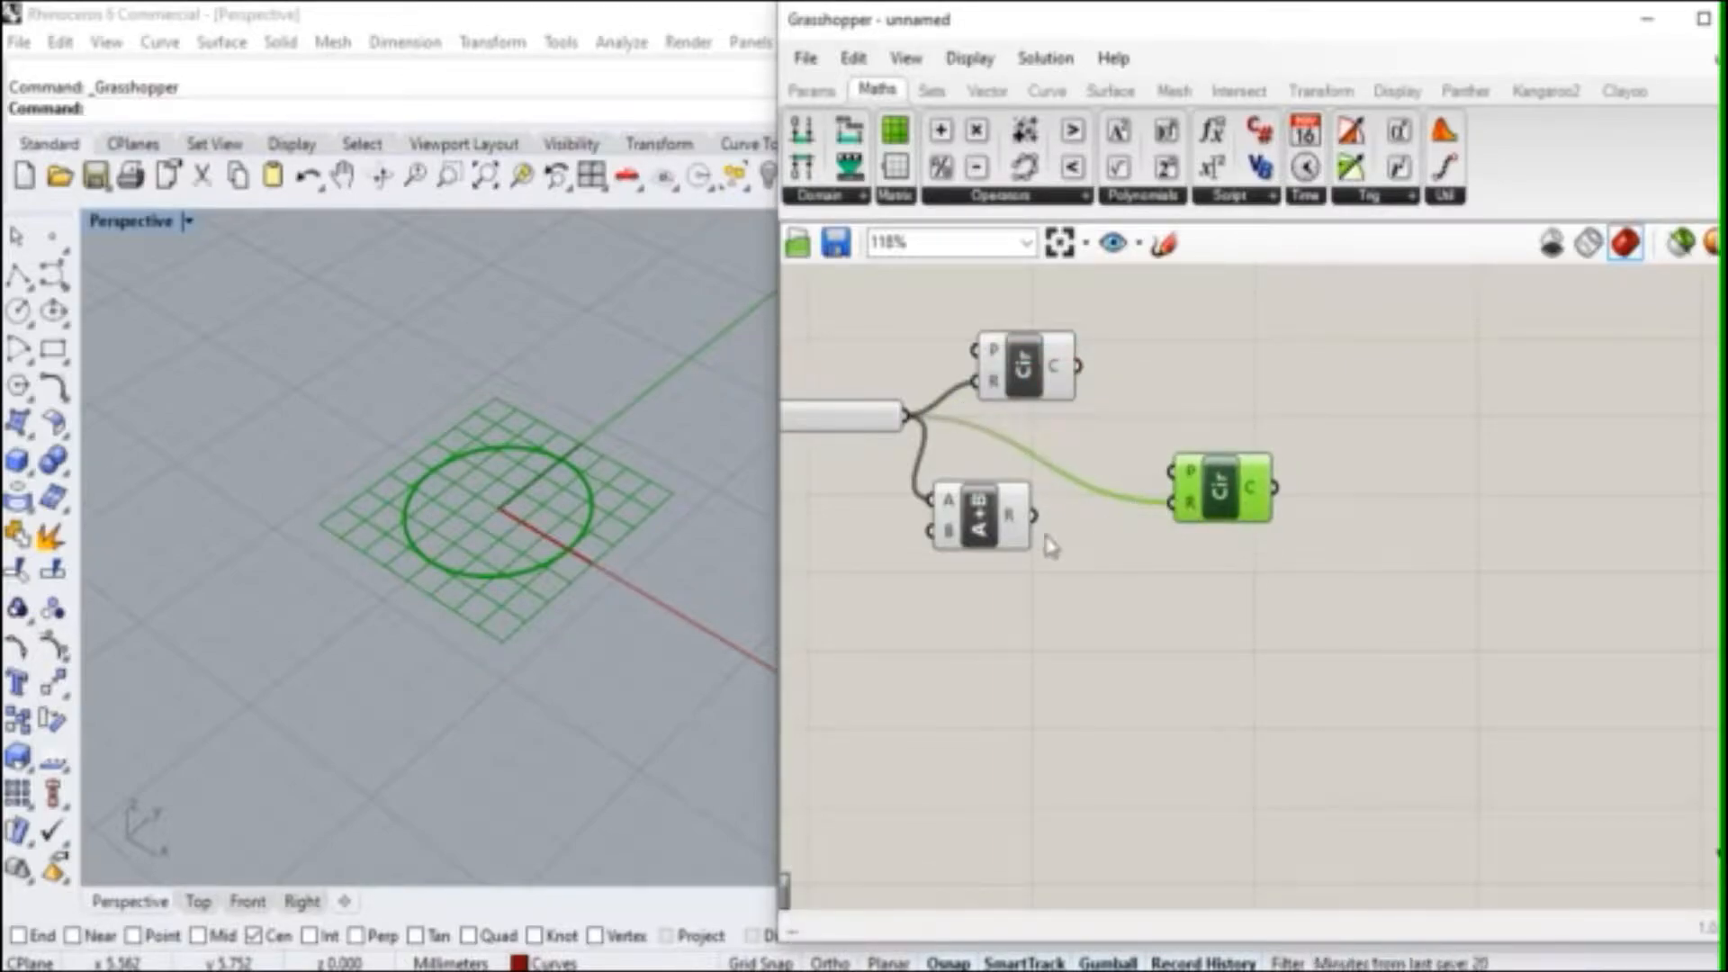
pyautogui.moveTo(1035, 518); pyautogui.dragTo(1173, 504)
# Step: Set the Radius slider's minimum value to 1
pyautogui.moveTo(993, 430); pyautogui.dragTo(1124, 485, button='right')
pyautogui.moveTo(879, 470)
pyautogui.mouseDown()
pyautogui.moveTo(918, 478)
pyautogui.moveTo(842, 486)
pyautogui.moveTo(910, 478)
pyautogui.moveTo(872, 474)
pyautogui.mouseUp()
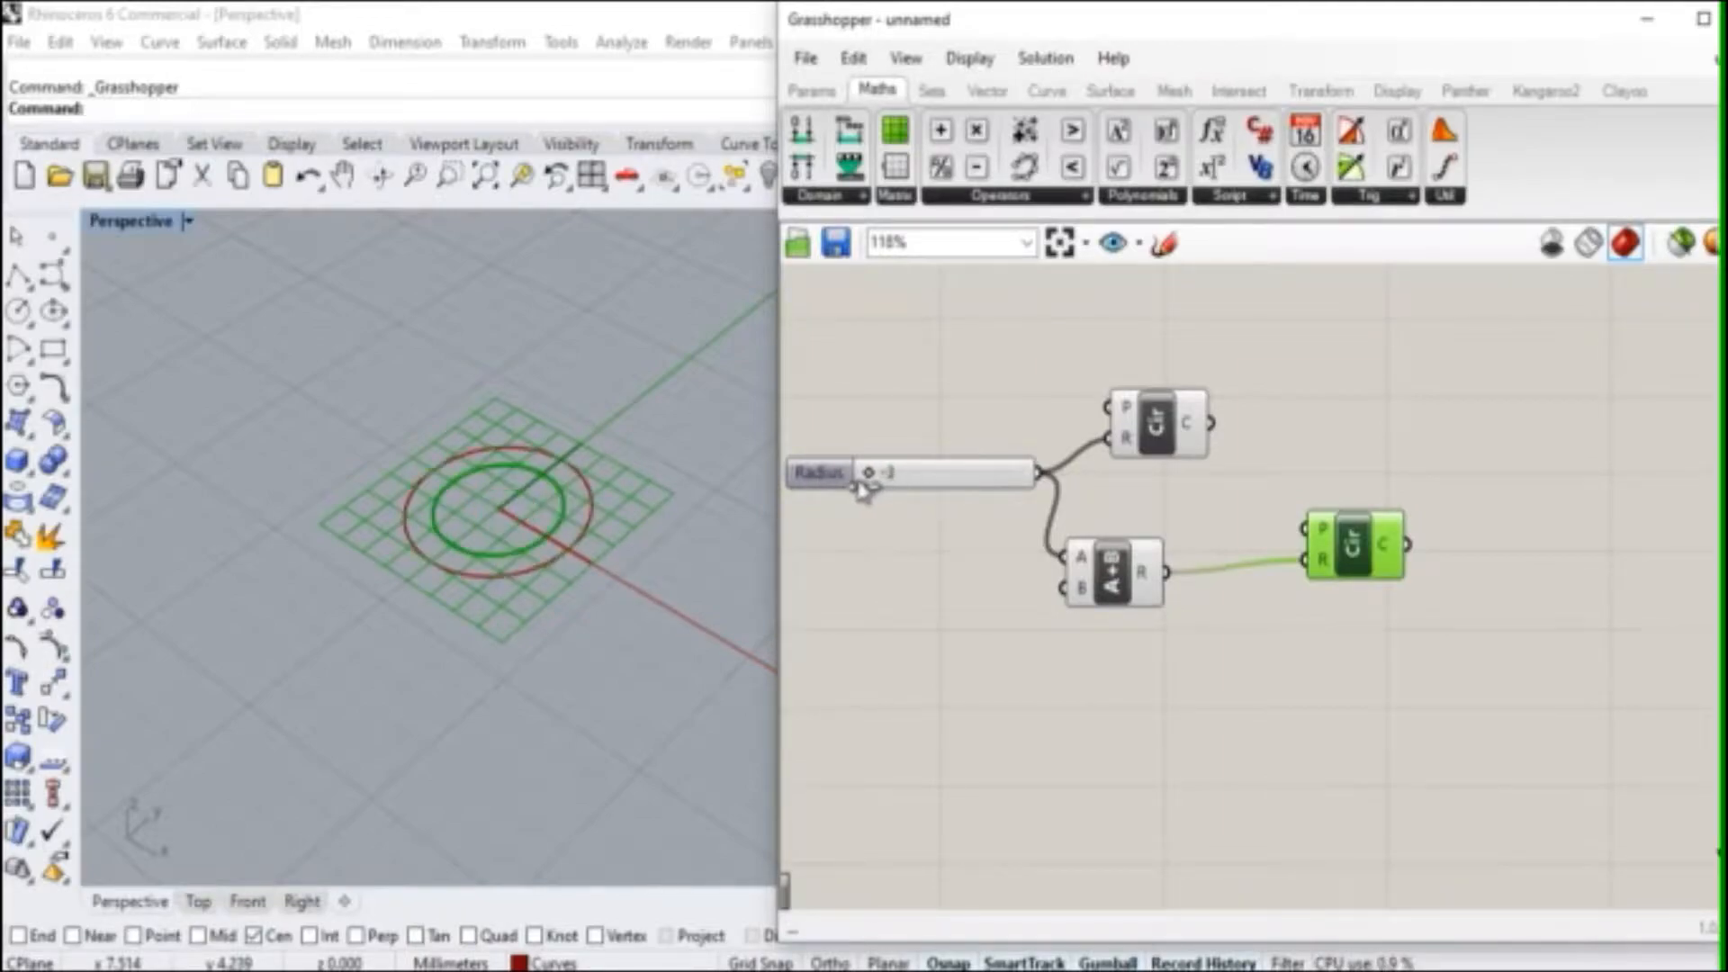
pyautogui.rightClick(833, 484)
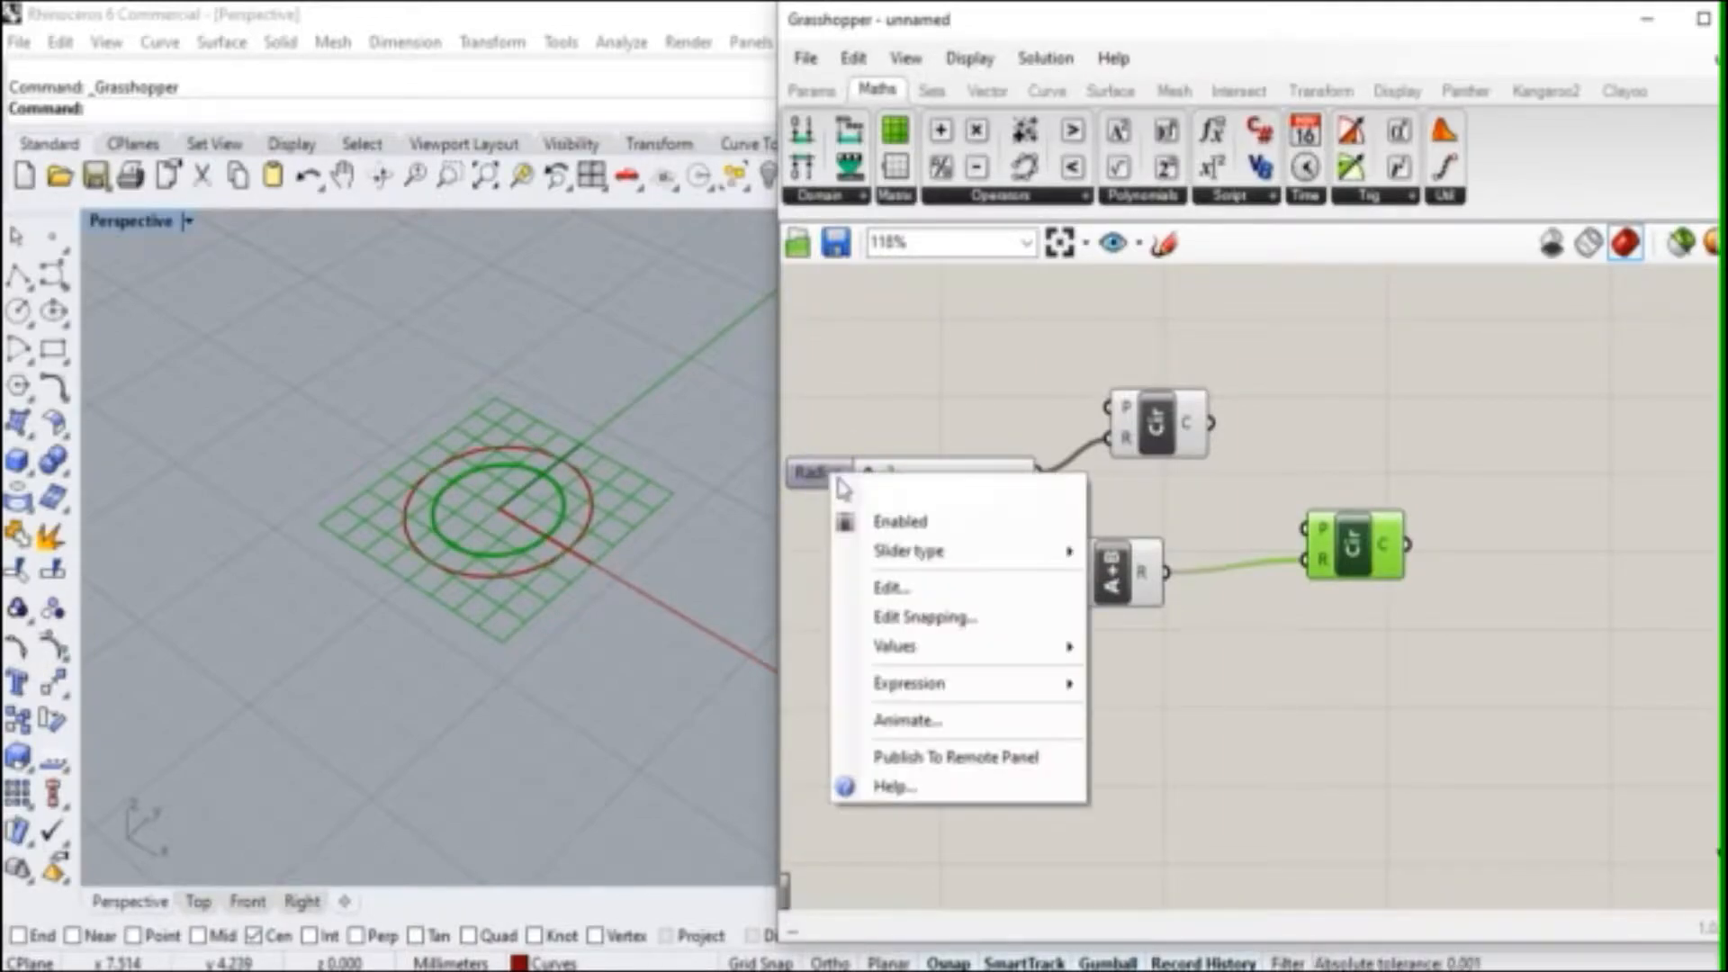
pyautogui.moveTo(931, 655)
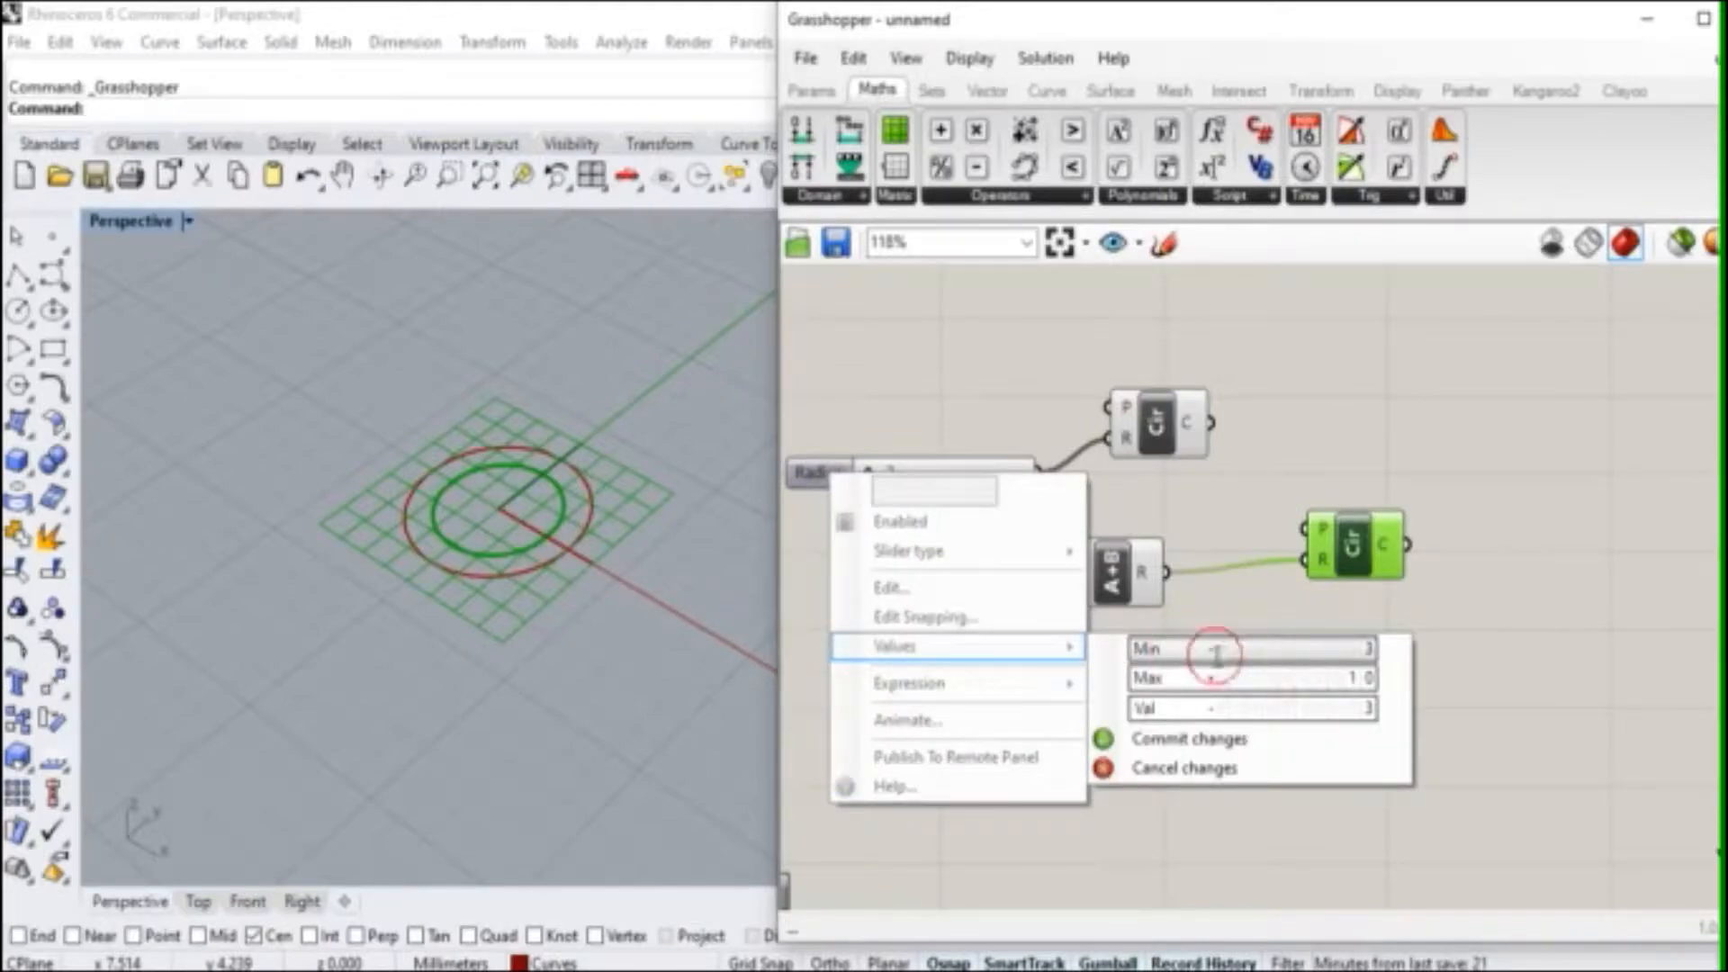
pyautogui.click(1219, 650)
pyautogui.write('1')
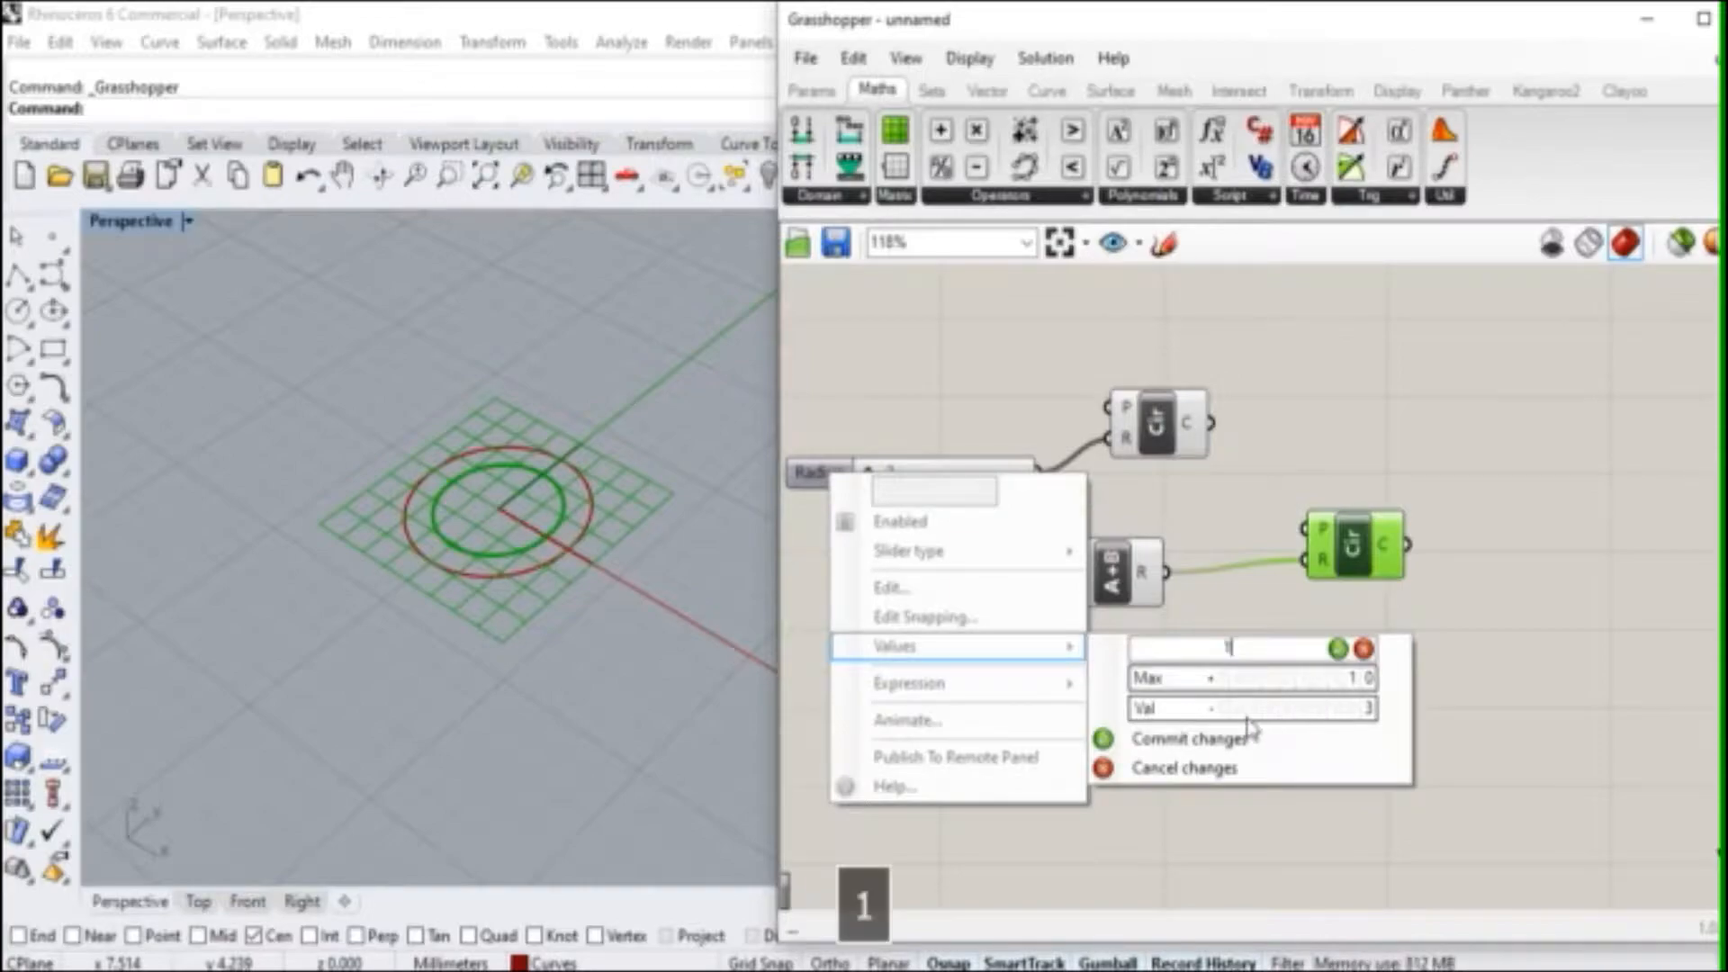
pyautogui.click(1336, 649)
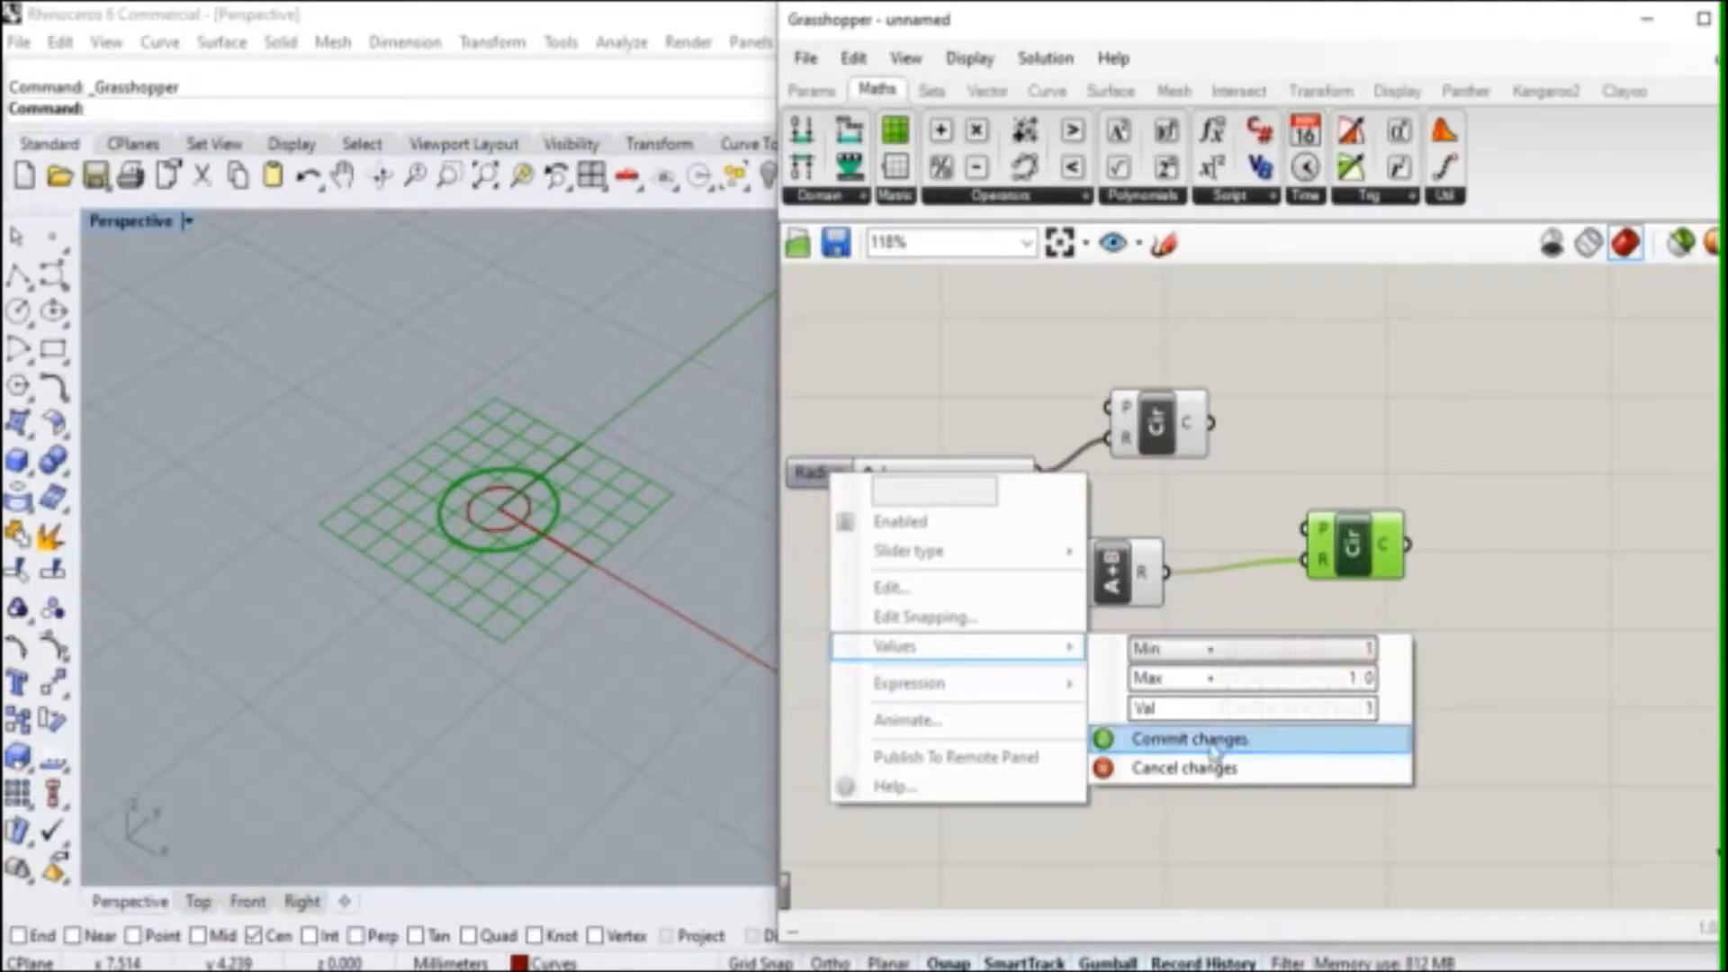
pyautogui.click(1206, 740)
# Step: Set the Radius slider to 2 and deselect the copied Circle component
pyautogui.moveTo(872, 476)
pyautogui.mouseDown()
pyautogui.moveTo(1051, 490)
pyautogui.moveTo(873, 480)
pyautogui.moveTo(889, 479)
pyautogui.mouseUp()
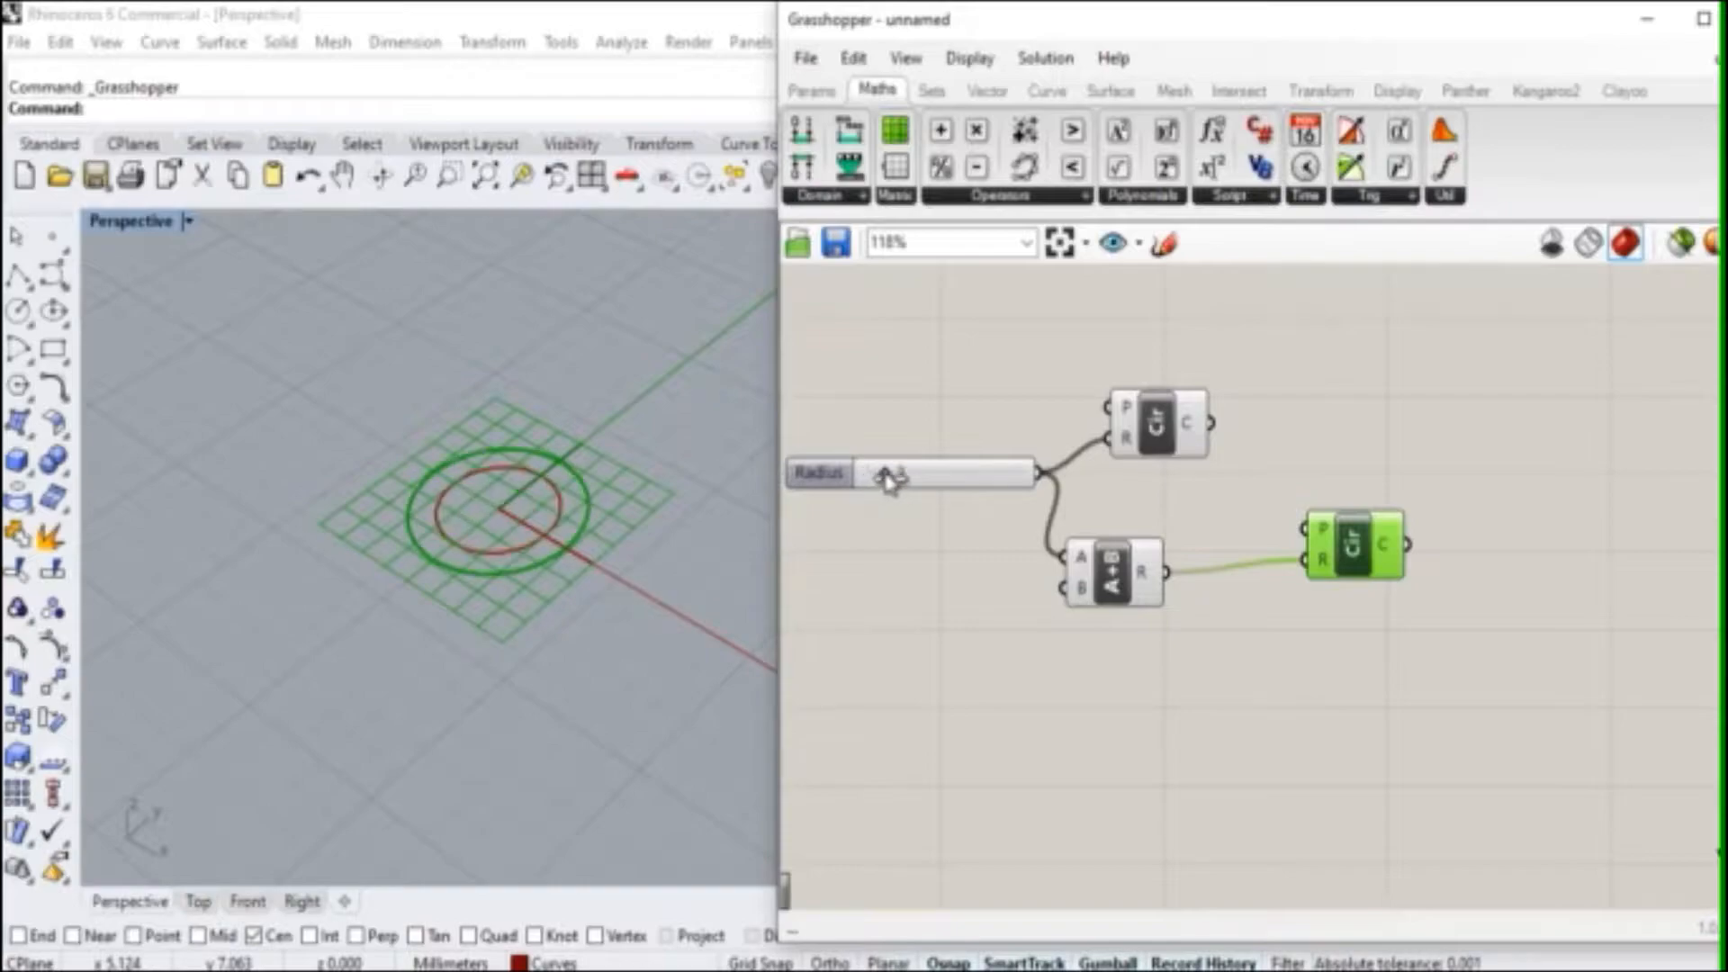
pyautogui.moveTo(878, 486); pyautogui.dragTo(885, 484)
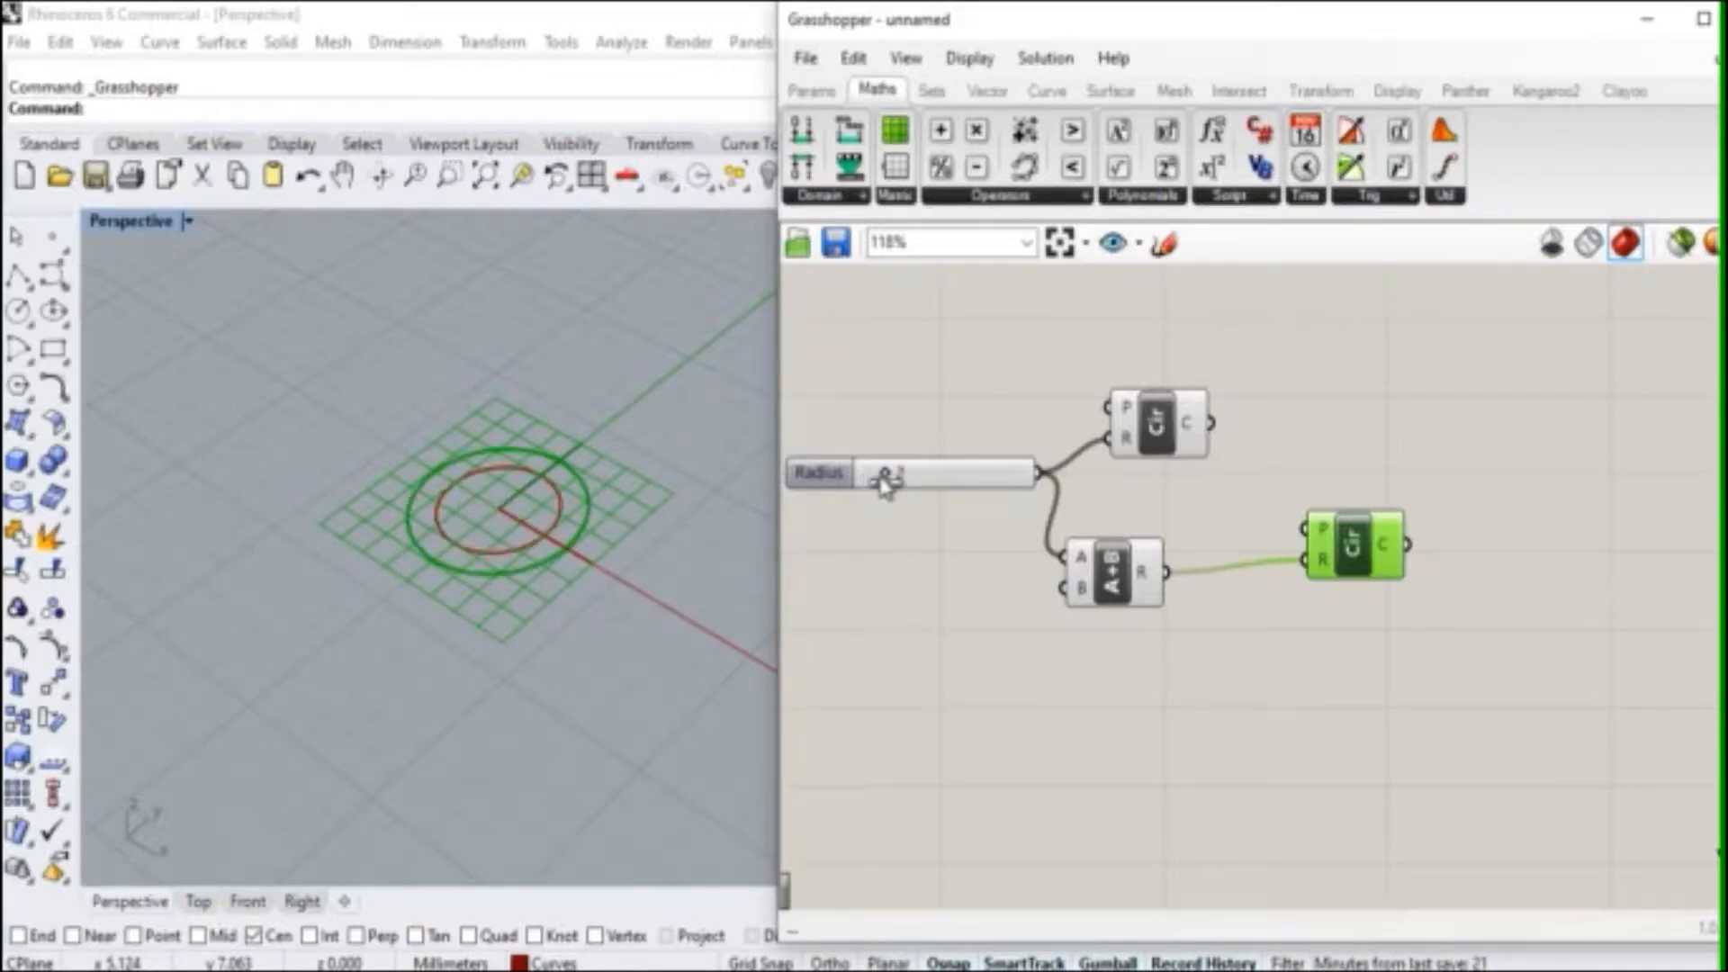
pyautogui.click(921, 591)
pyautogui.moveTo(1060, 651); pyautogui.dragTo(864, 609, button='right')
pyautogui.moveTo(1019, 617); pyautogui.dragTo(1238, 571, button='right')
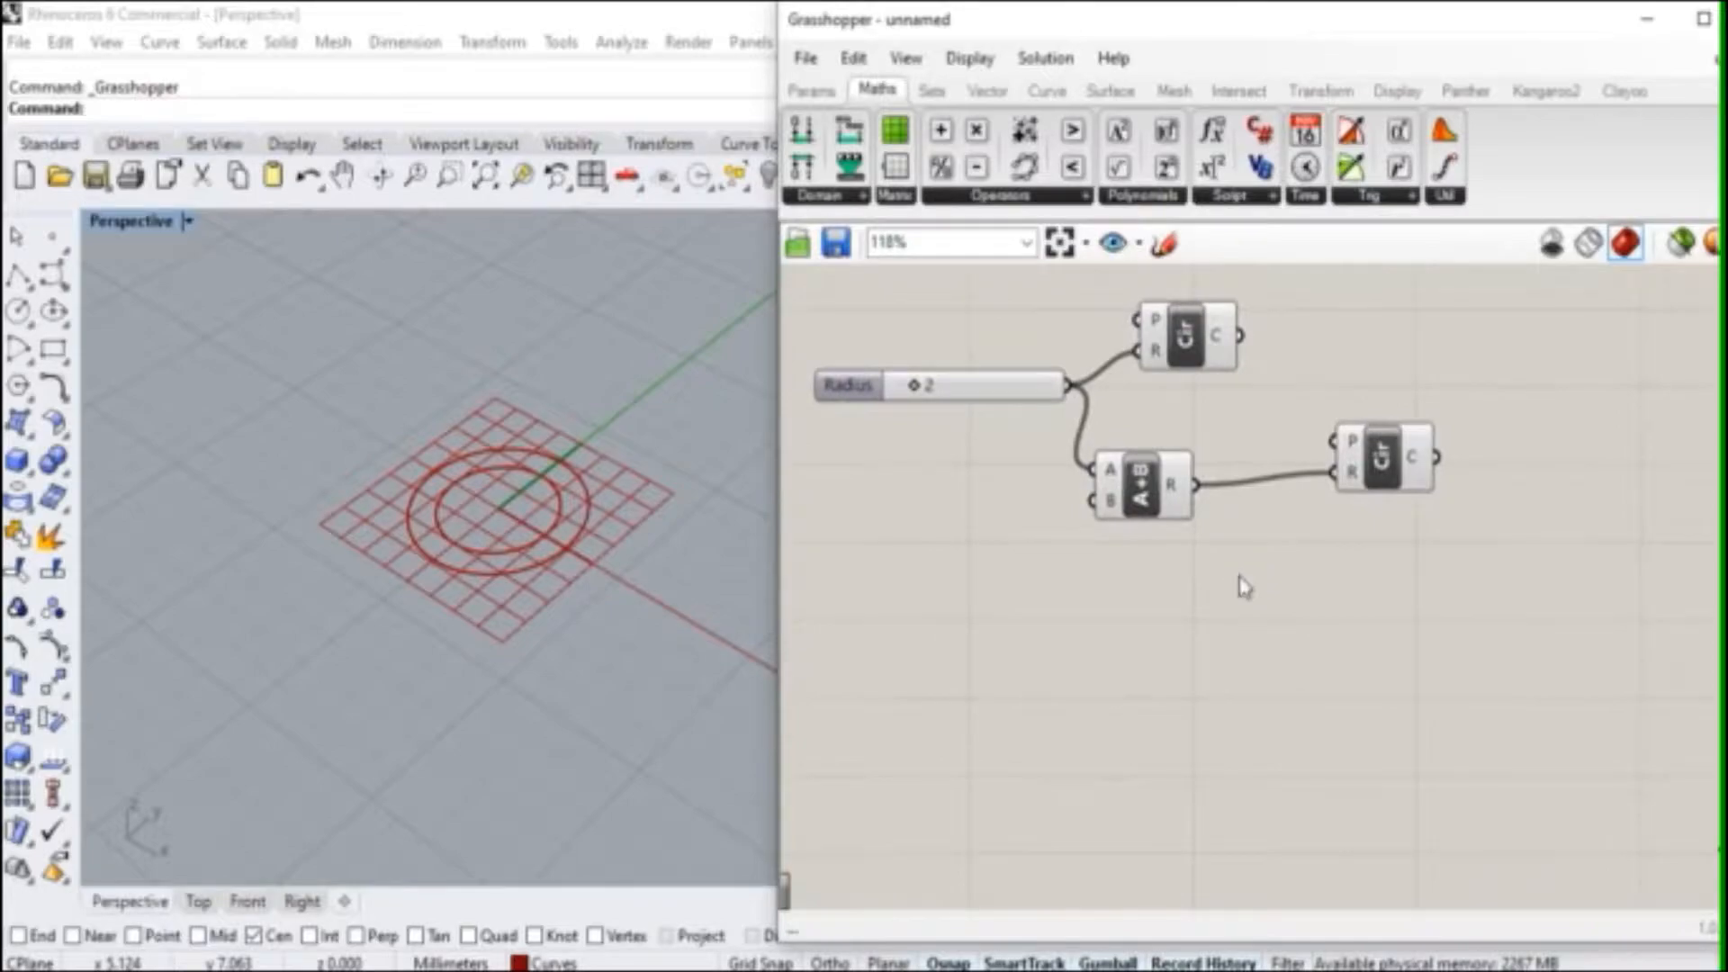
pyautogui.scroll(-2, 1233, 604)
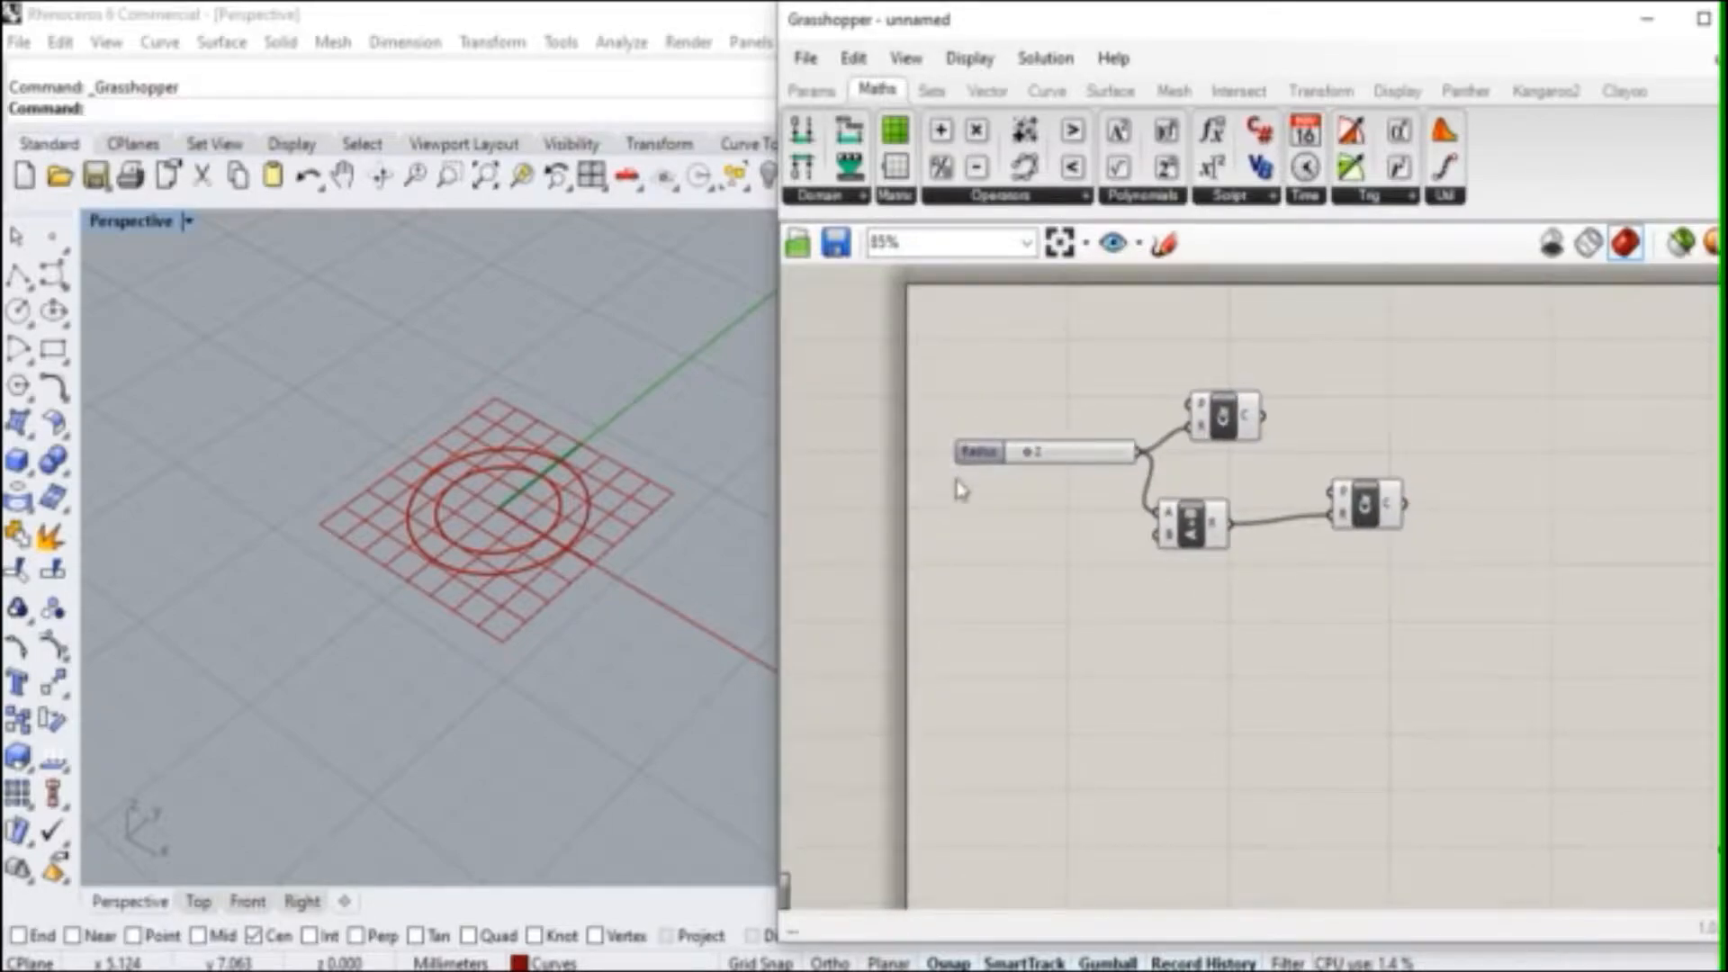
# Step: Duplicate the Radius slider, Addition and both Circle components below the originals, and move the copied Addition and second Circle closer together
pyautogui.moveTo(943, 342); pyautogui.dragTo(1458, 621)
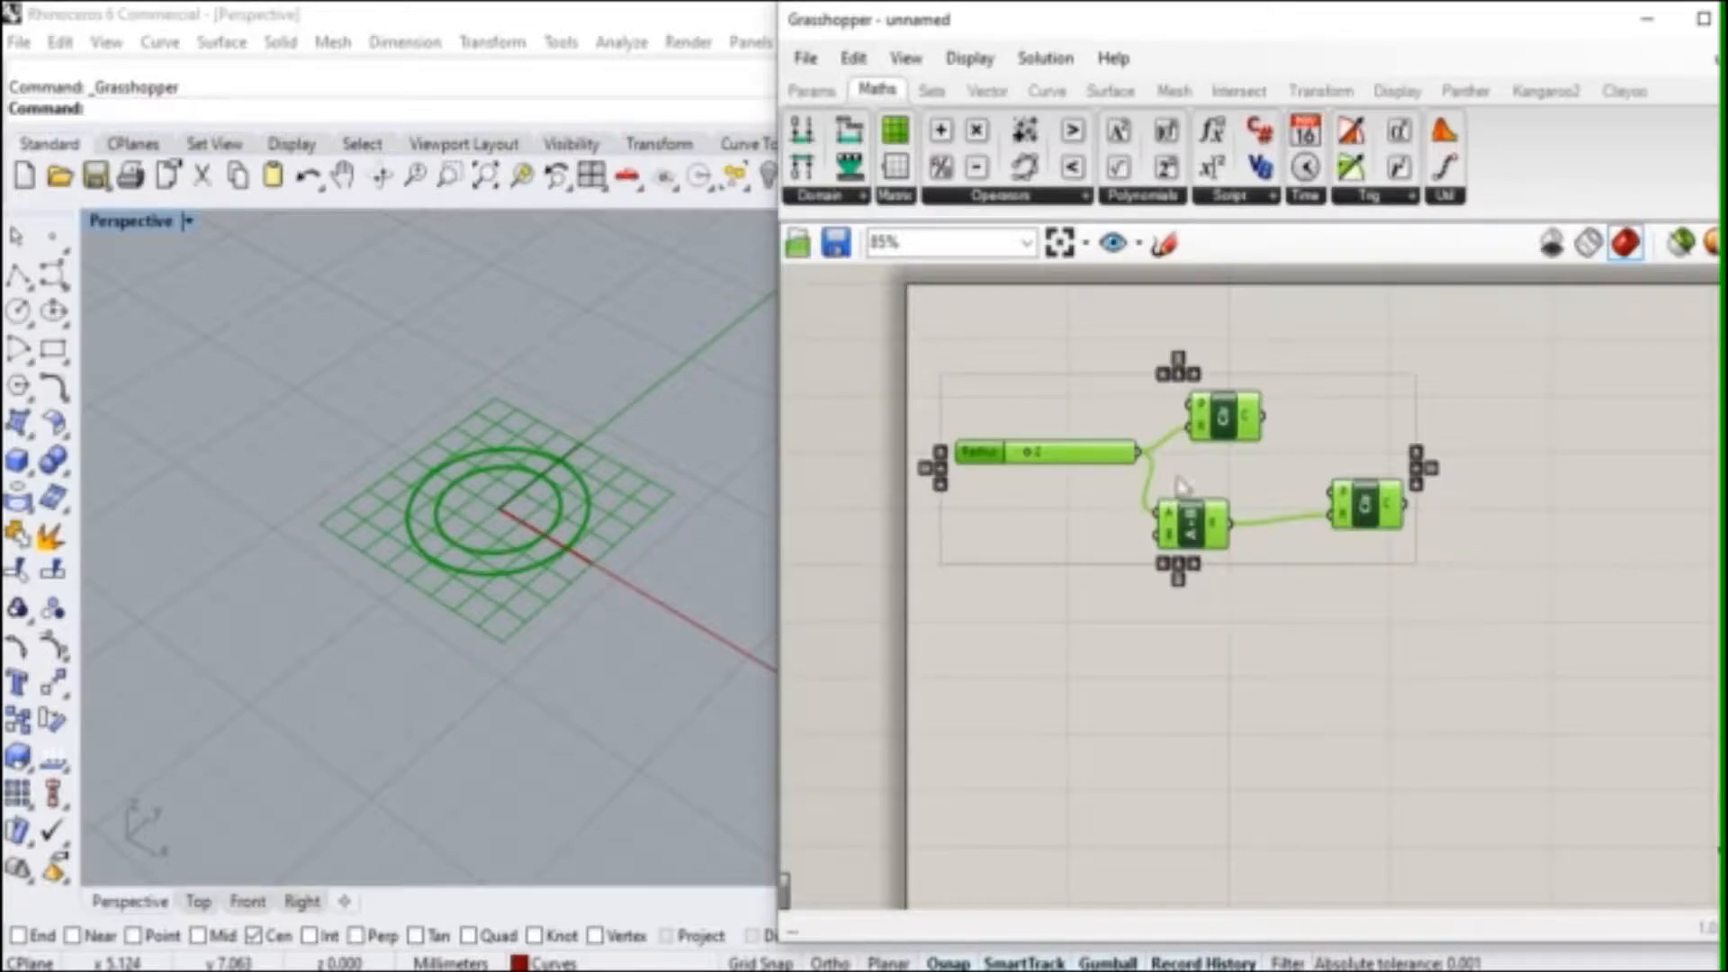
pyautogui.hotkey('ctrl', 'c')
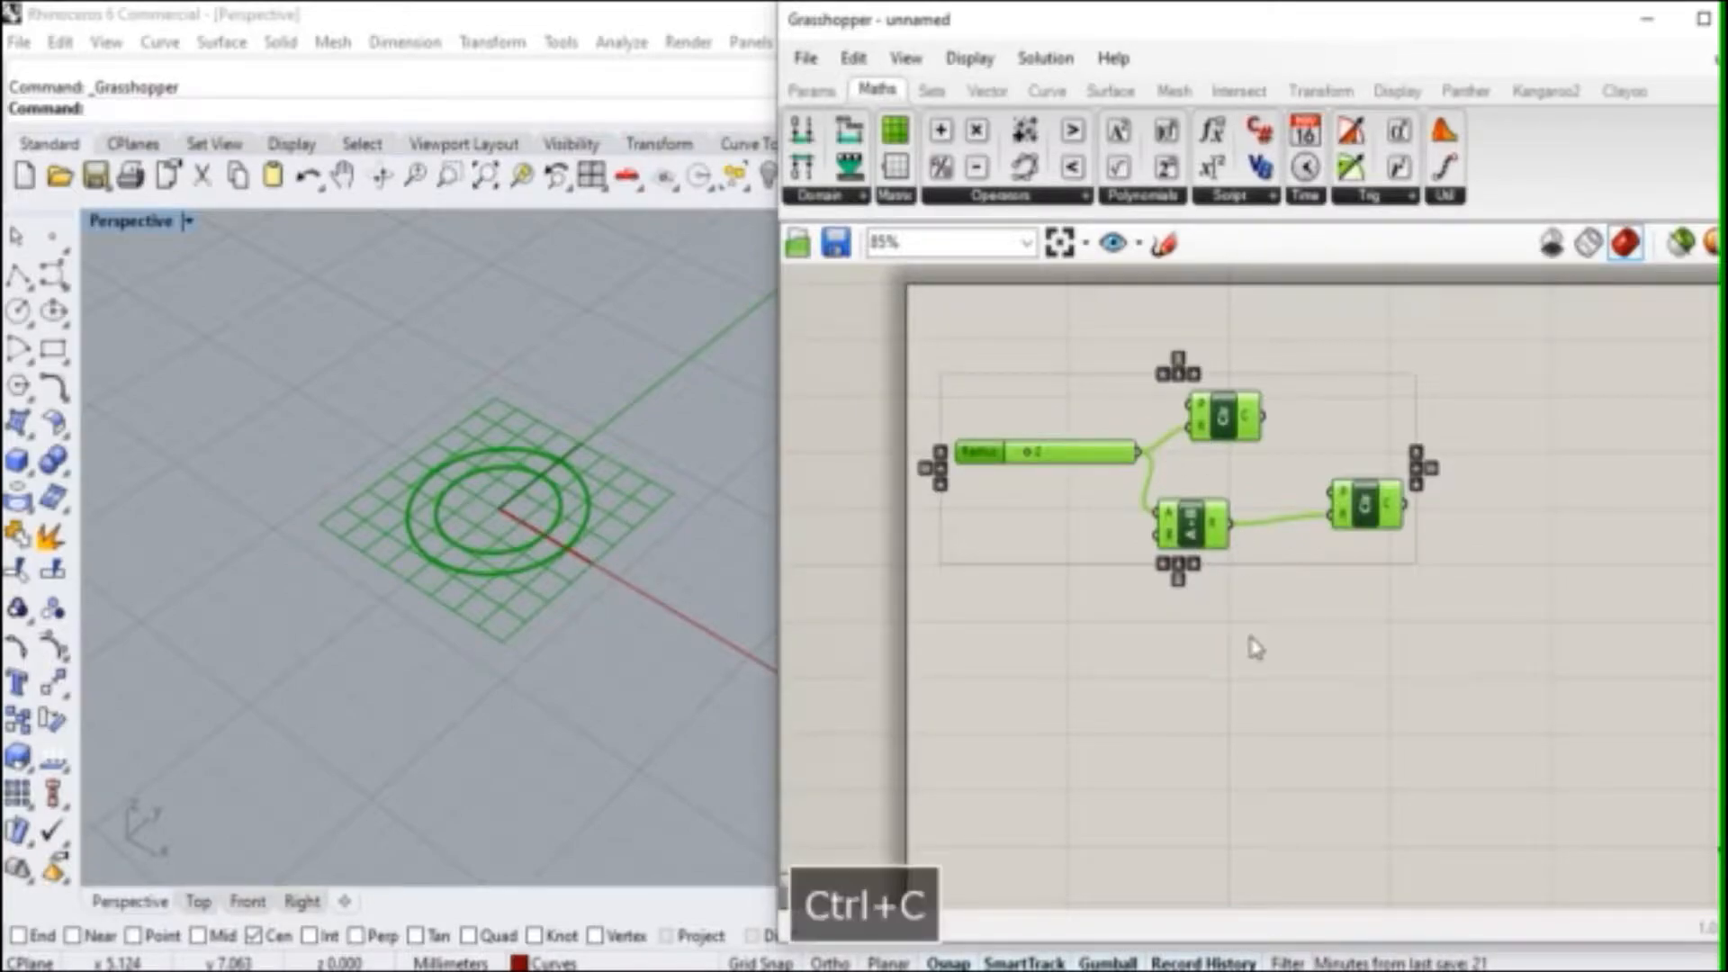
pyautogui.click(1250, 671)
pyautogui.hotkey('ctrl', 'v')
pyautogui.moveTo(1255, 454); pyautogui.dragTo(1260, 638)
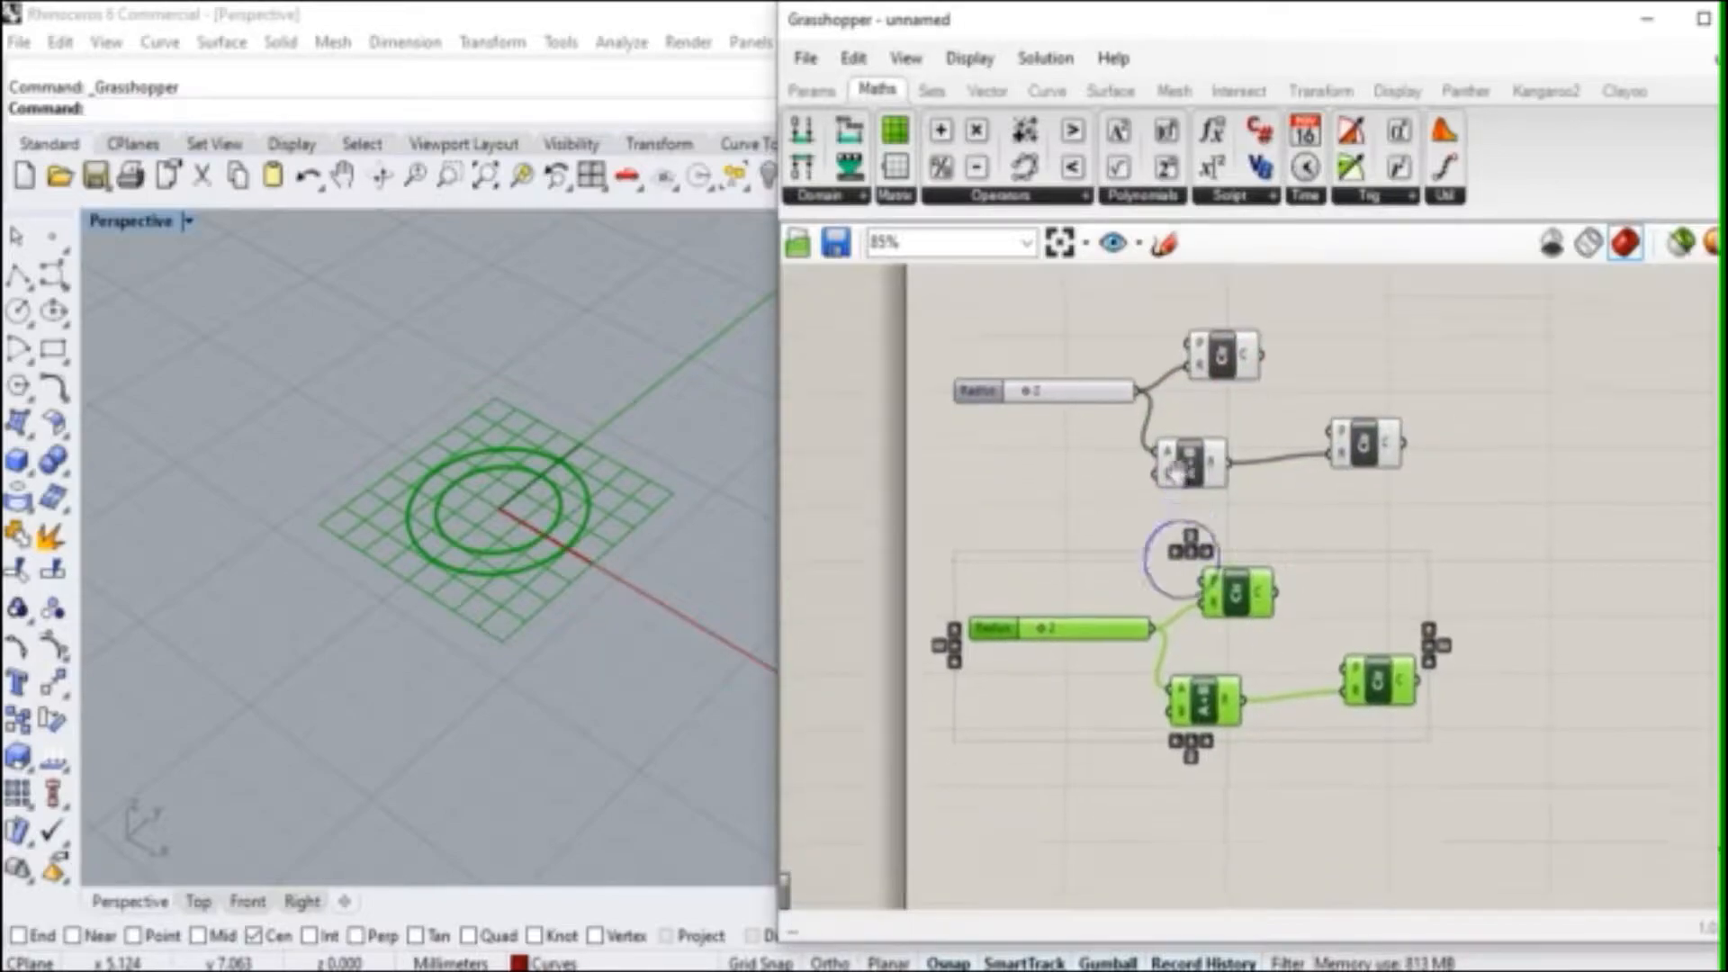
pyautogui.moveTo(1181, 558); pyautogui.dragTo(1165, 494, button='right')
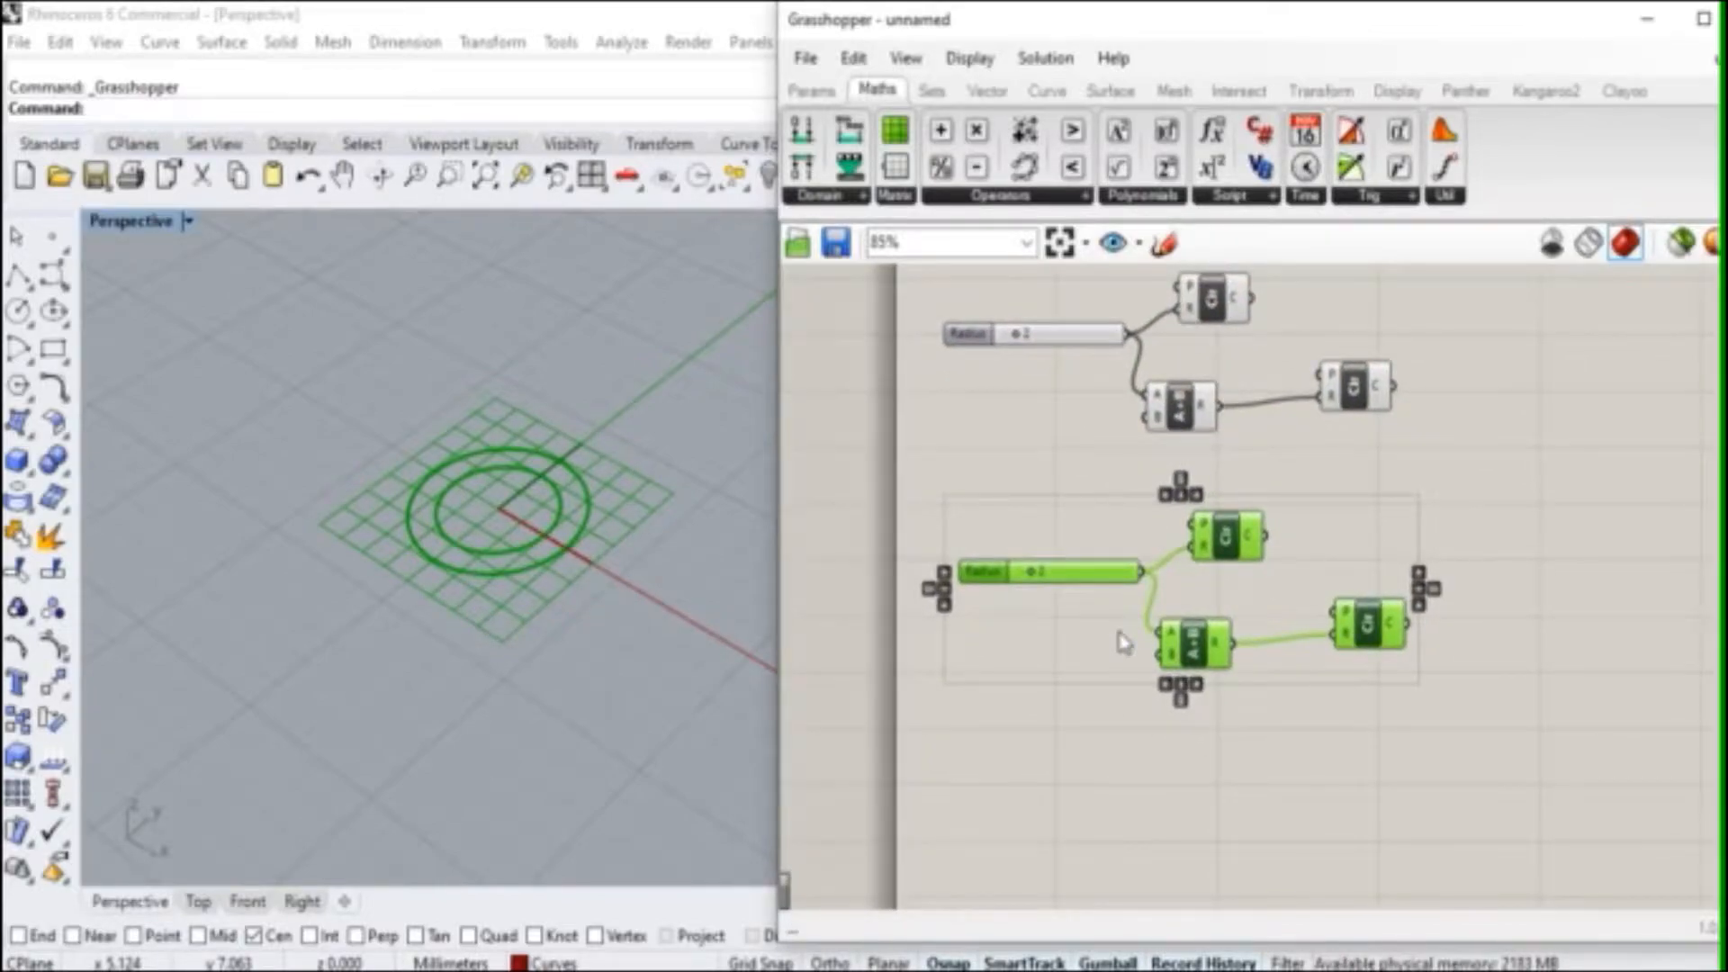
pyautogui.click(1130, 737)
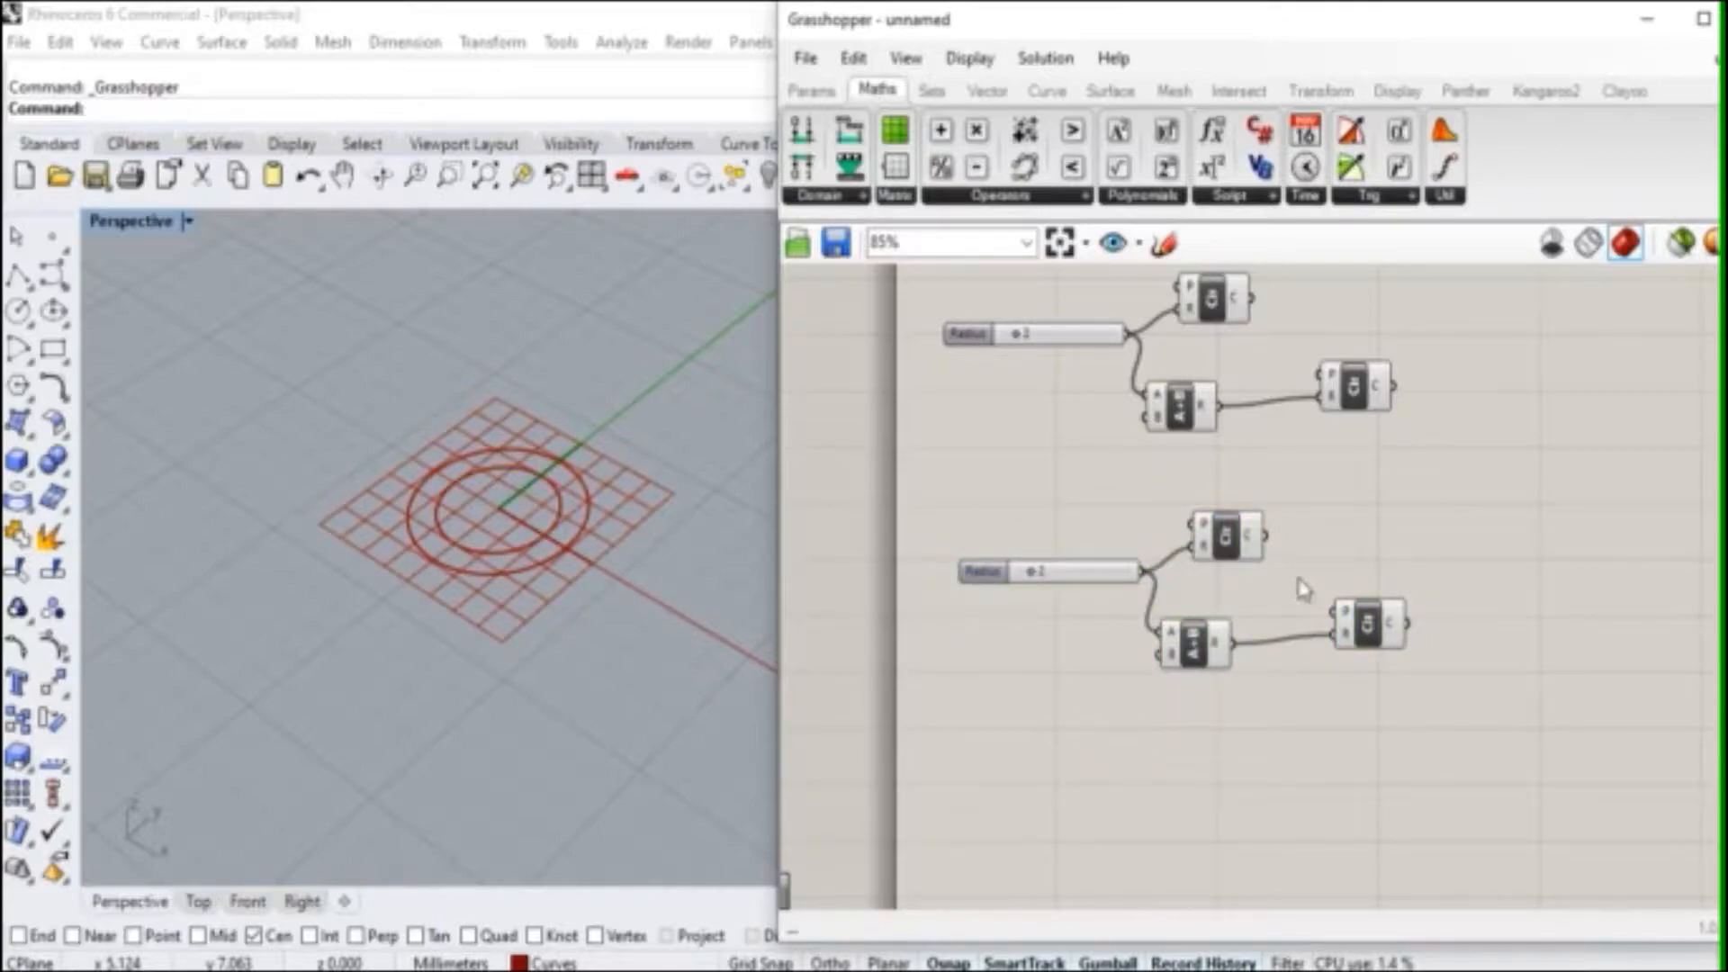
pyautogui.moveTo(1219, 684); pyautogui.dragTo(1156, 705)
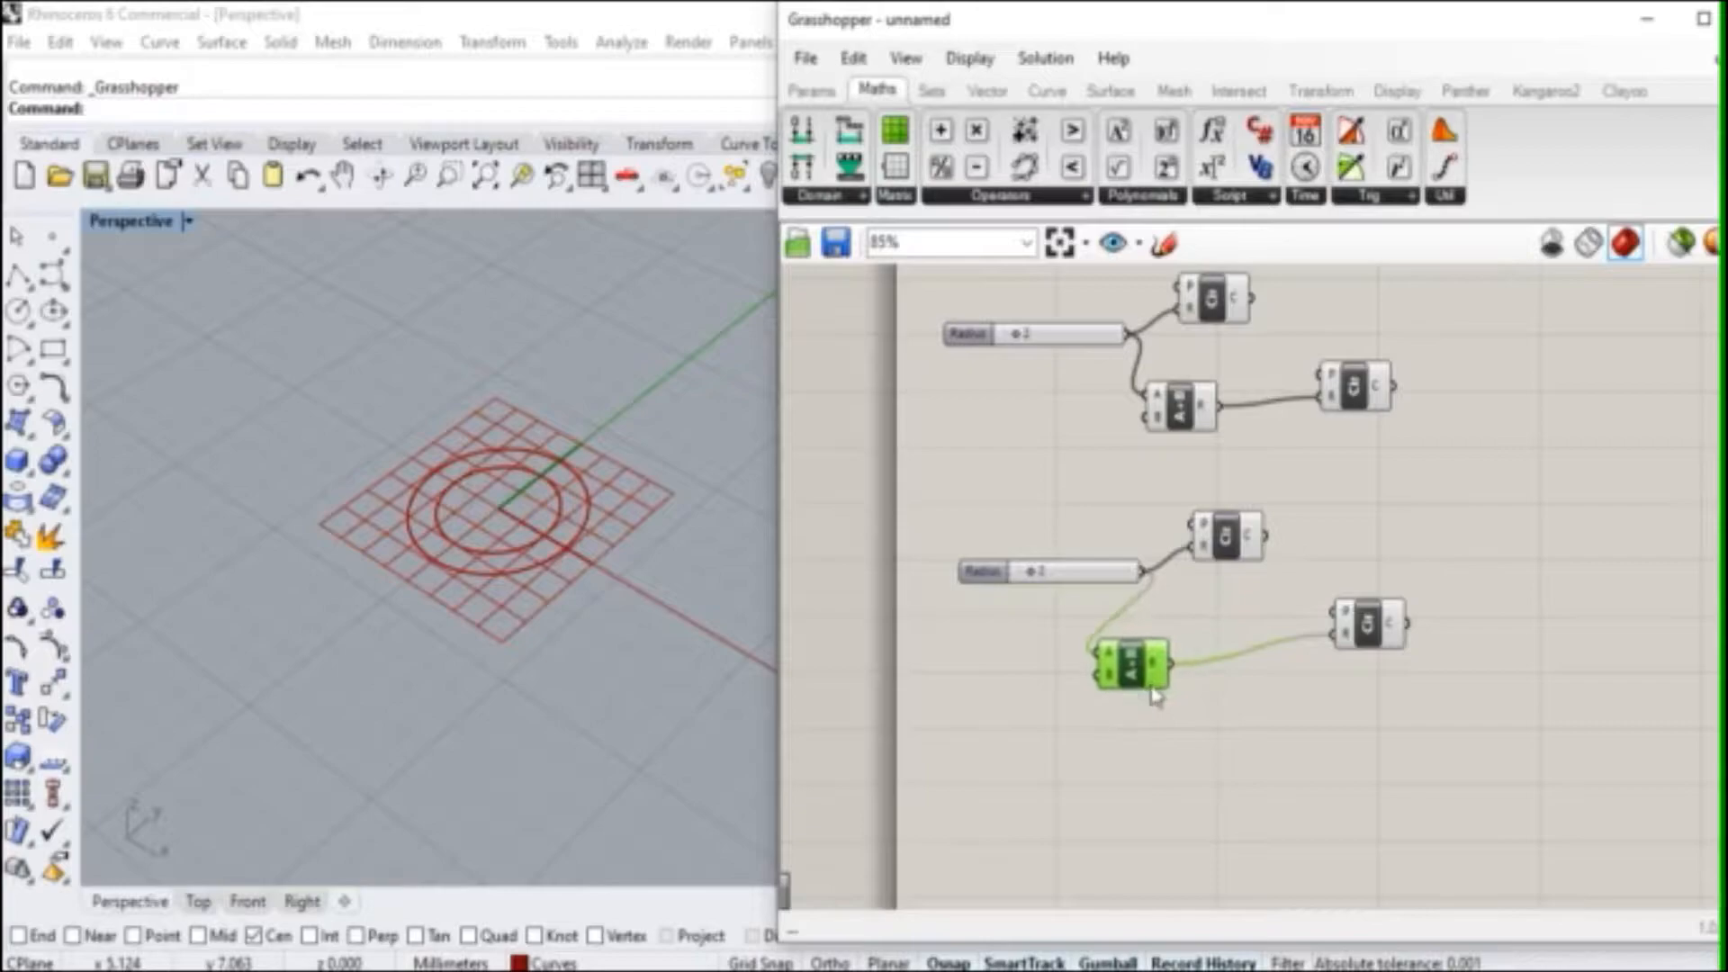
pyautogui.moveTo(1340, 660); pyautogui.dragTo(1271, 694)
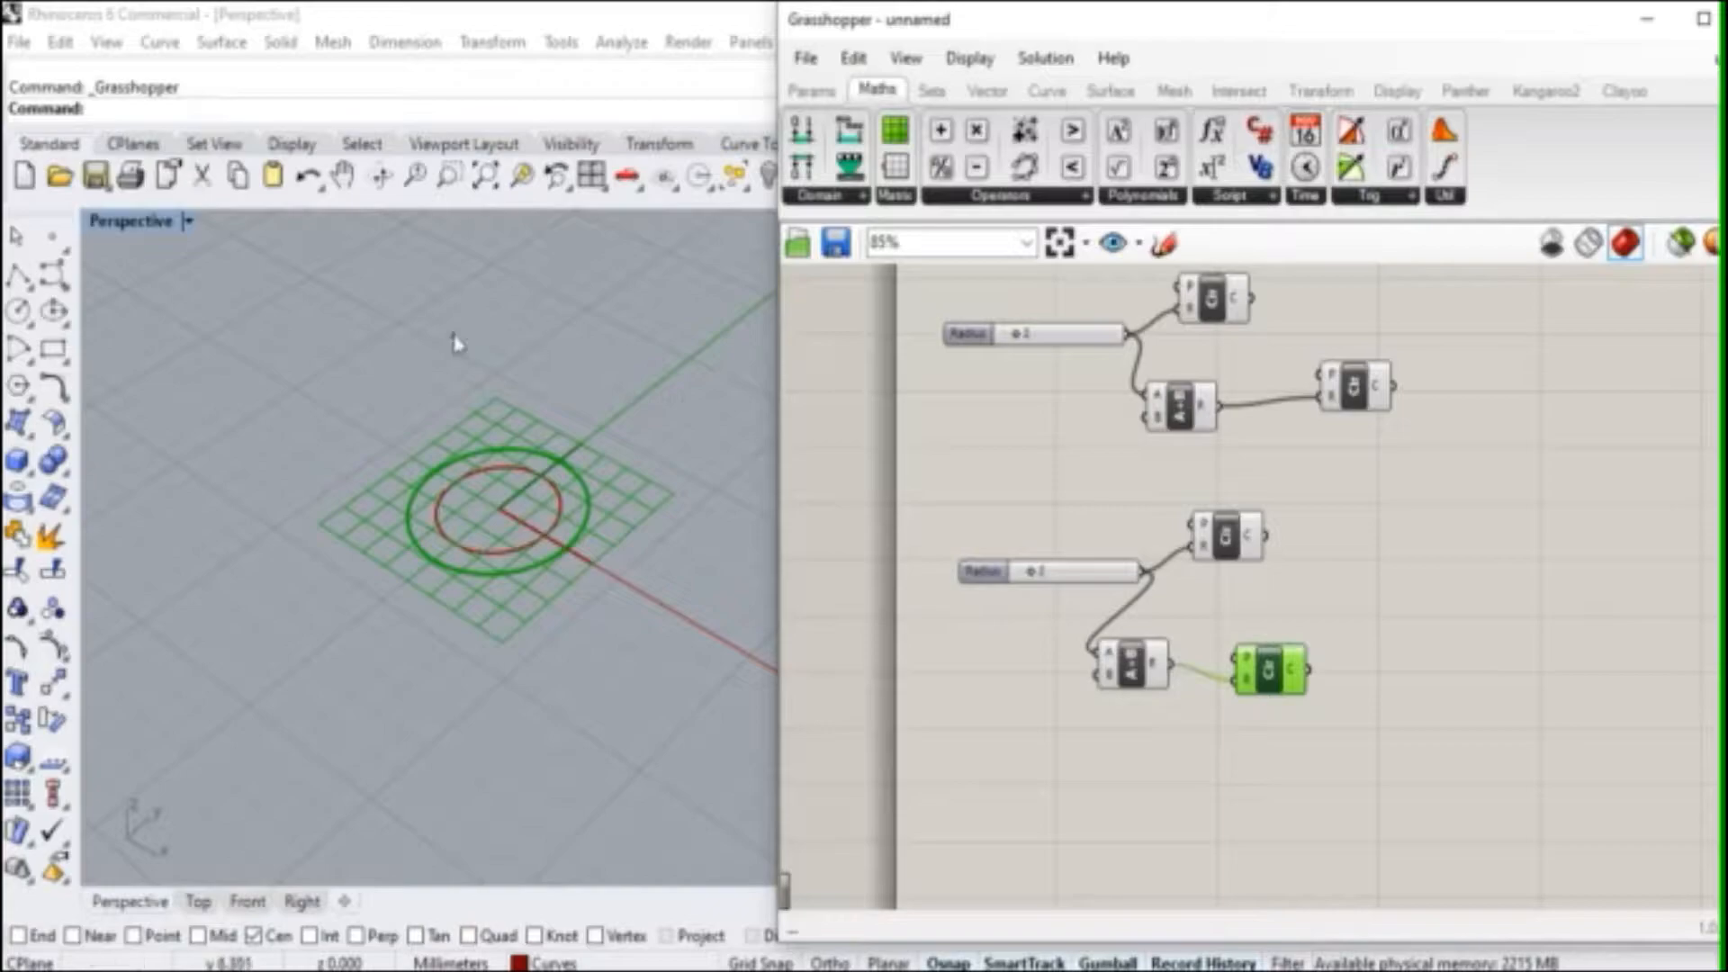
# Step: Add an Offset Curve component beside the duplicated group and connect the first copied Circle's output to its curve input
pyautogui.moveTo(416, 501); pyautogui.dragTo(337, 381, button='right')
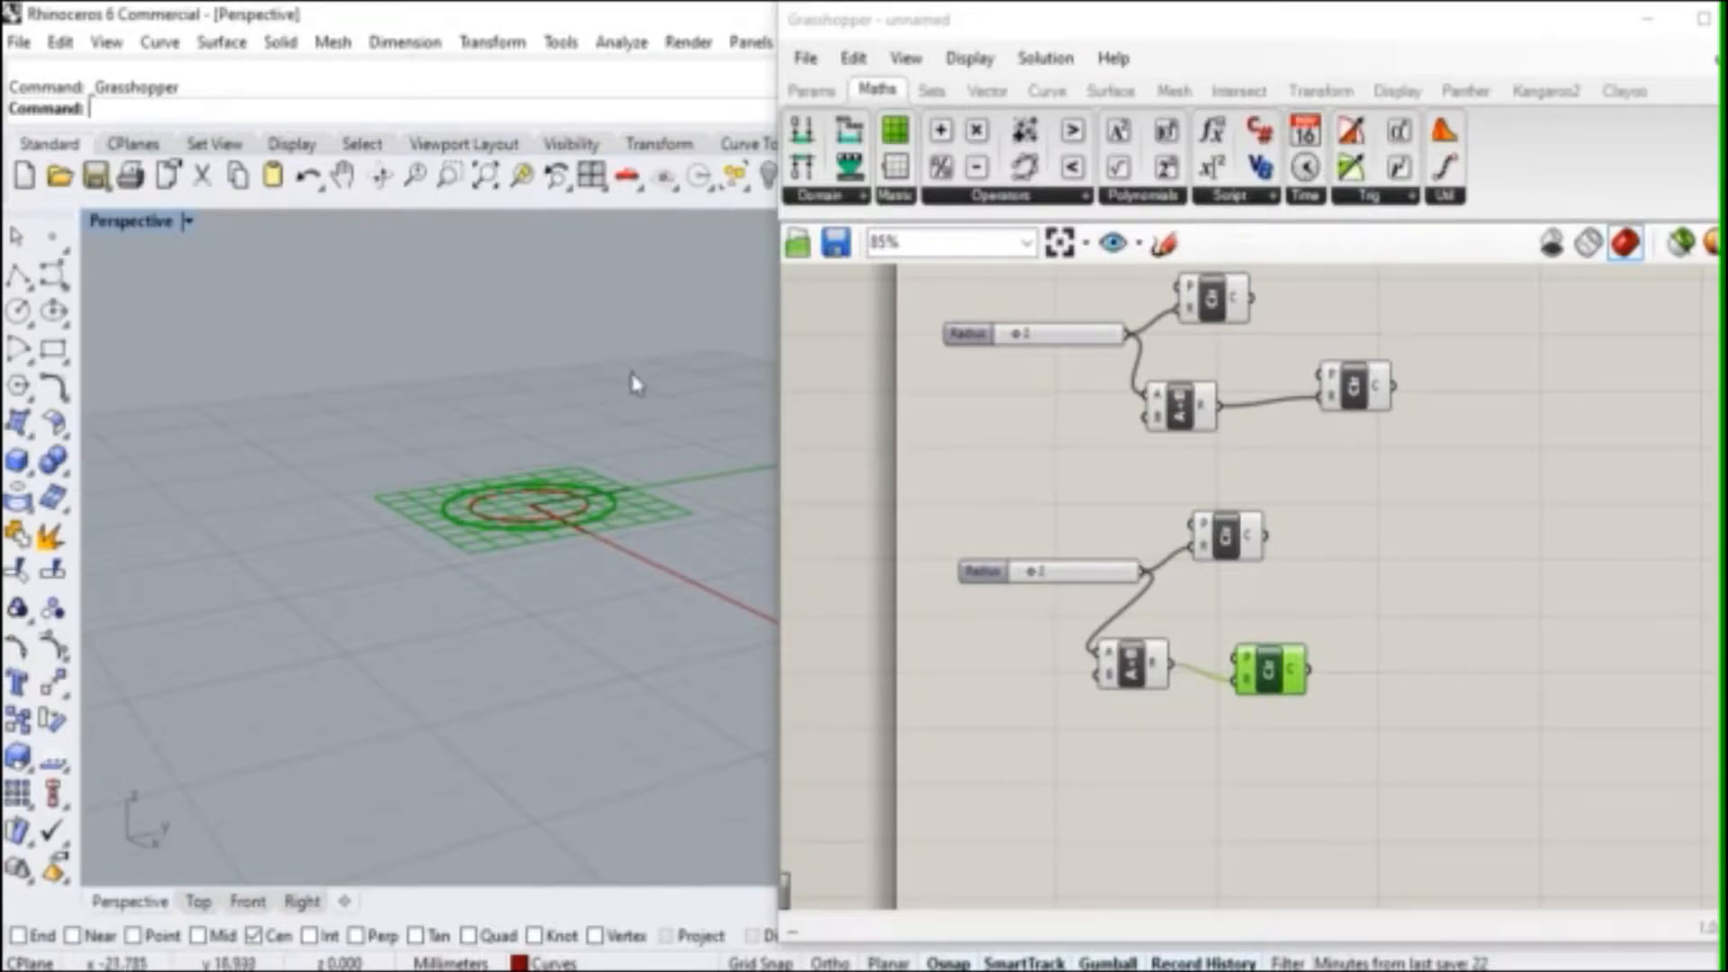
pyautogui.moveTo(1196, 482); pyautogui.dragTo(1104, 439, button='right')
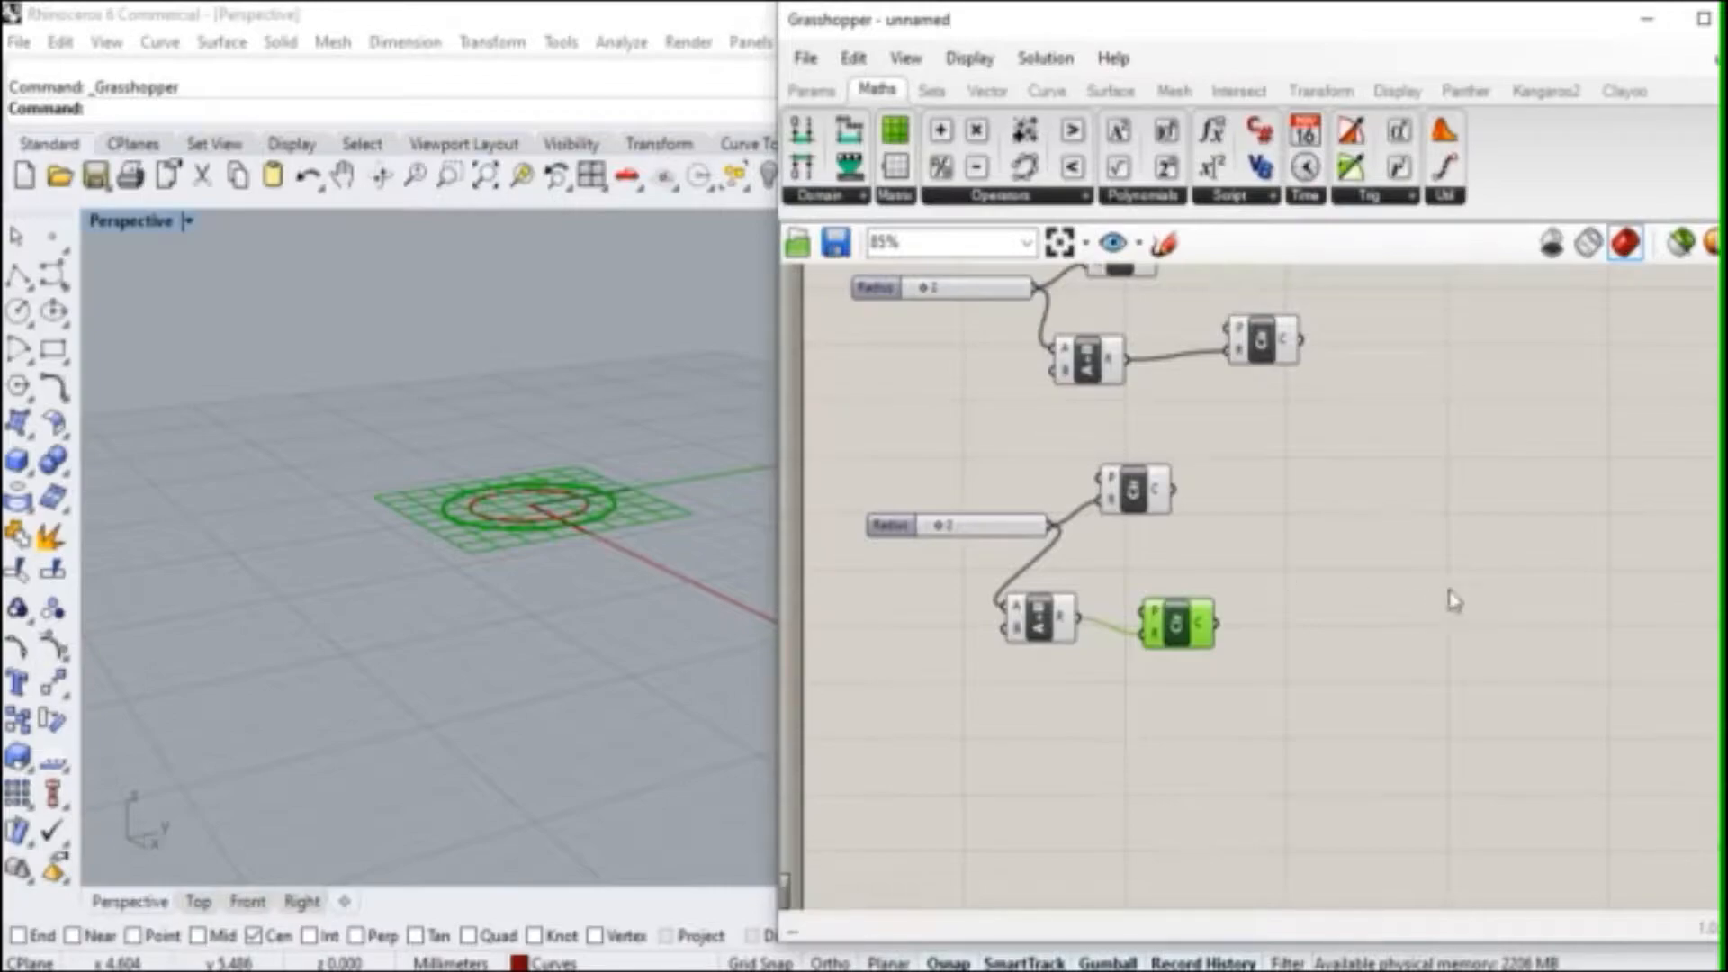
pyautogui.scroll(5, 584, 558)
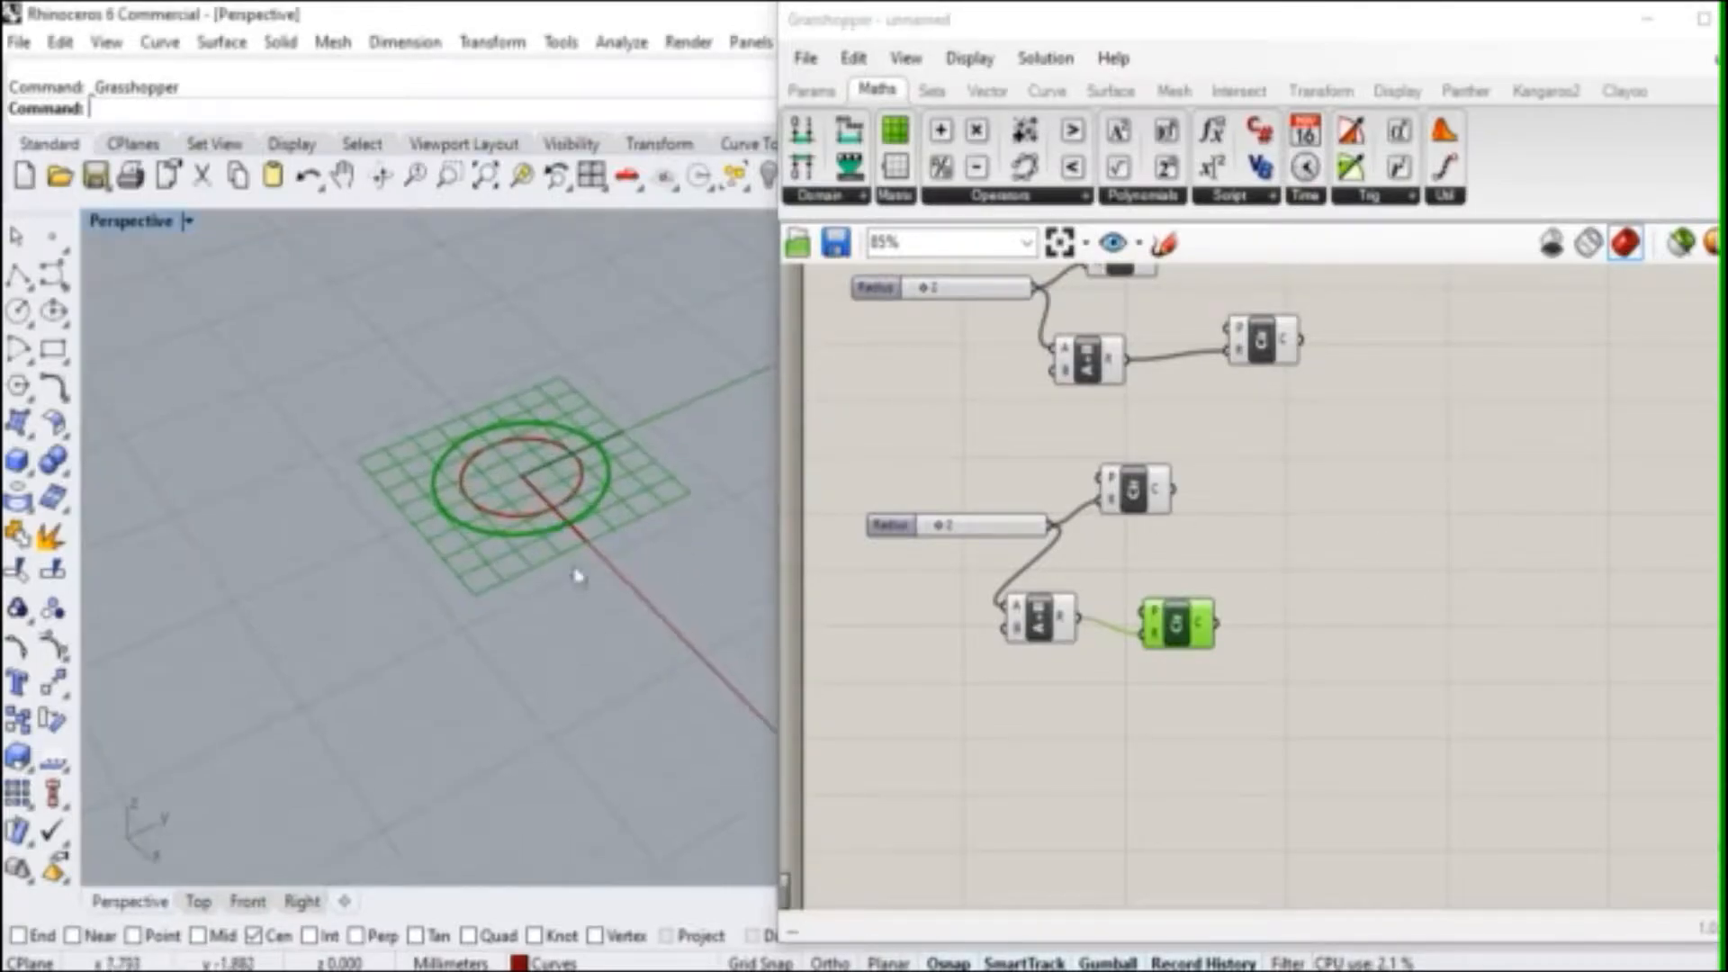
pyautogui.doubleClick(1318, 534)
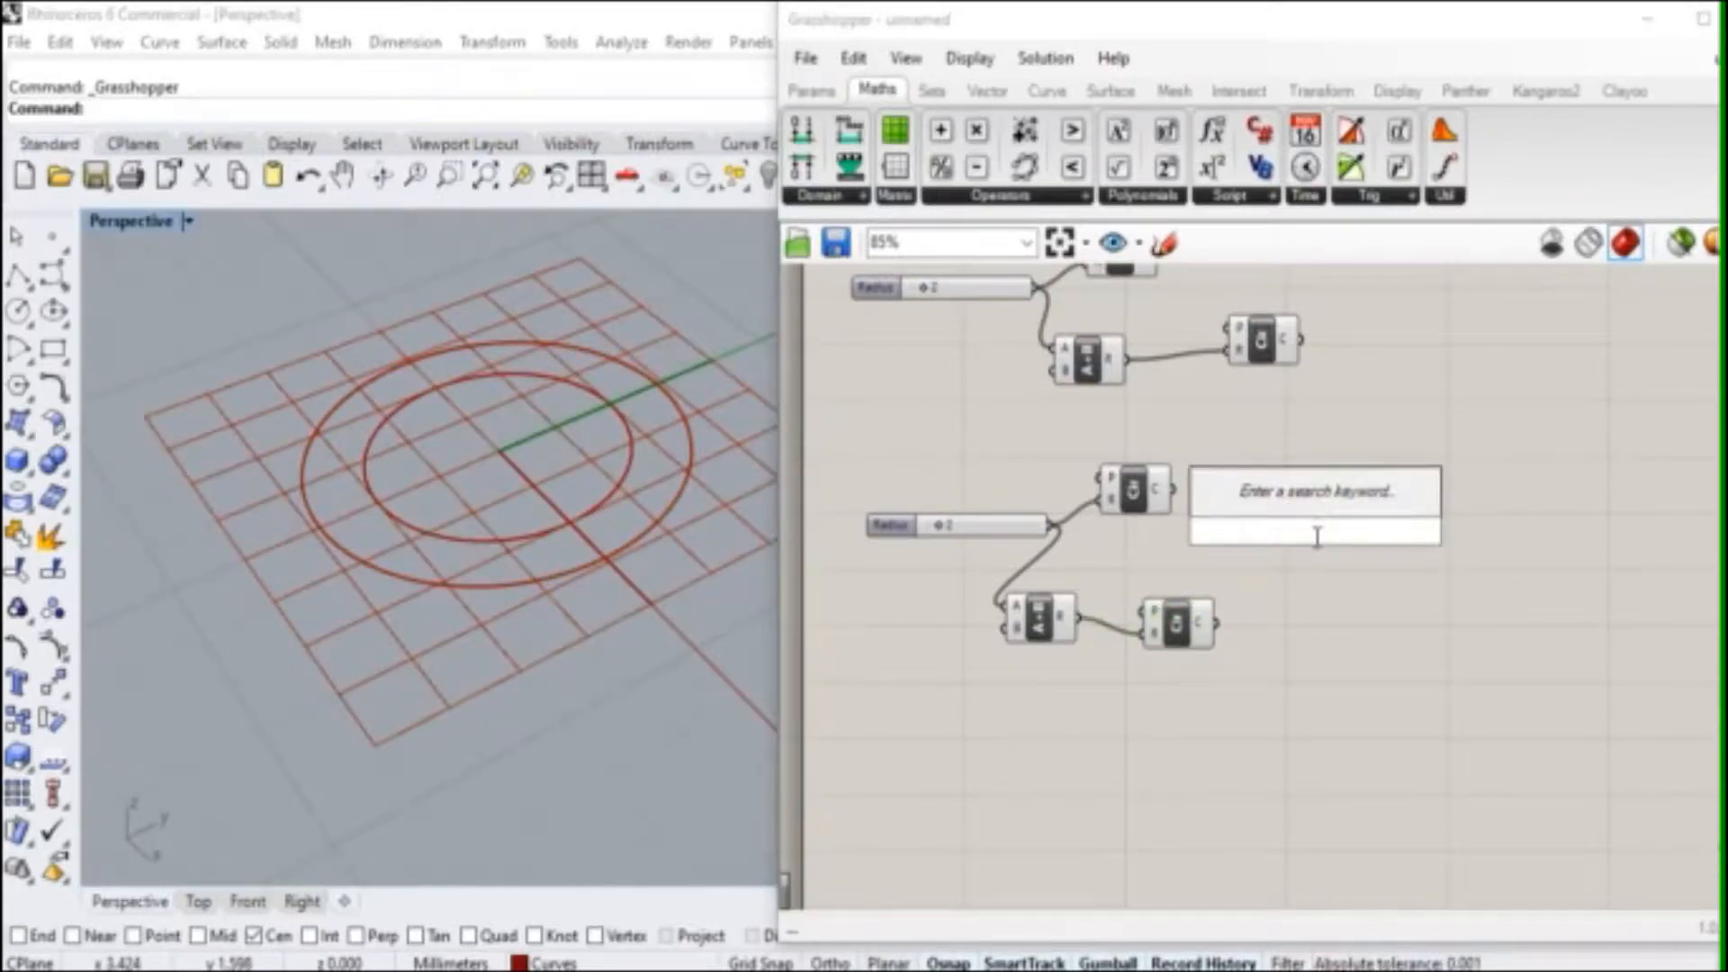
pyautogui.write('offsetcurve')
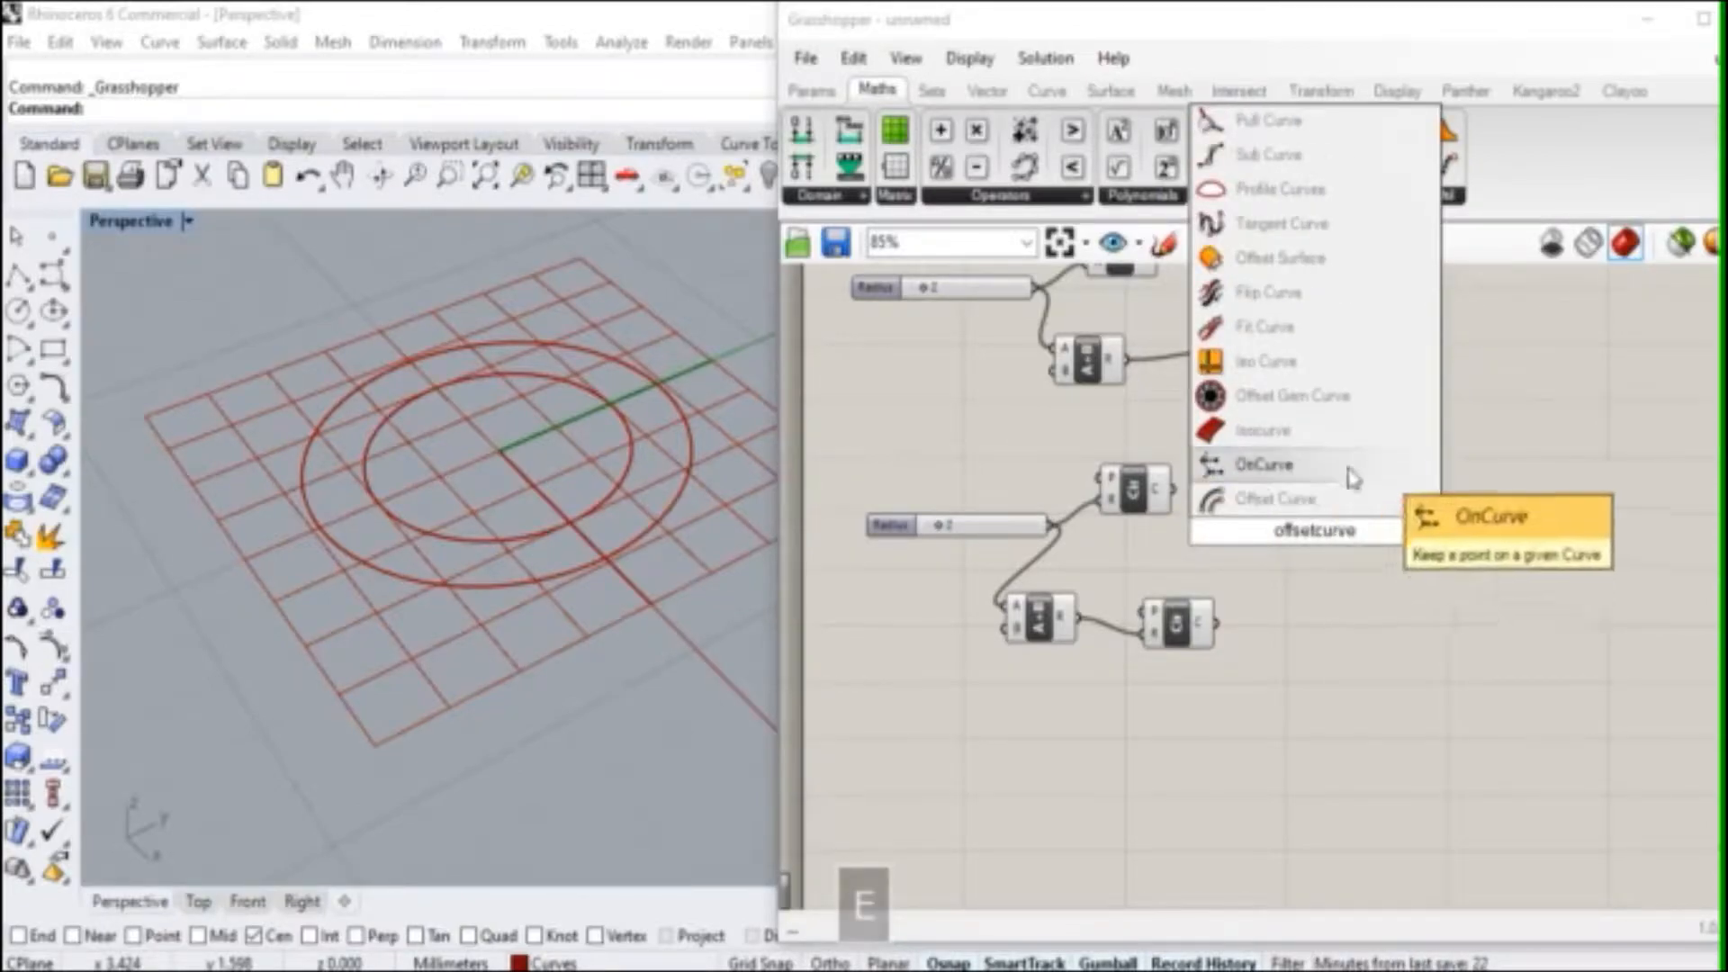
pyautogui.click(1350, 499)
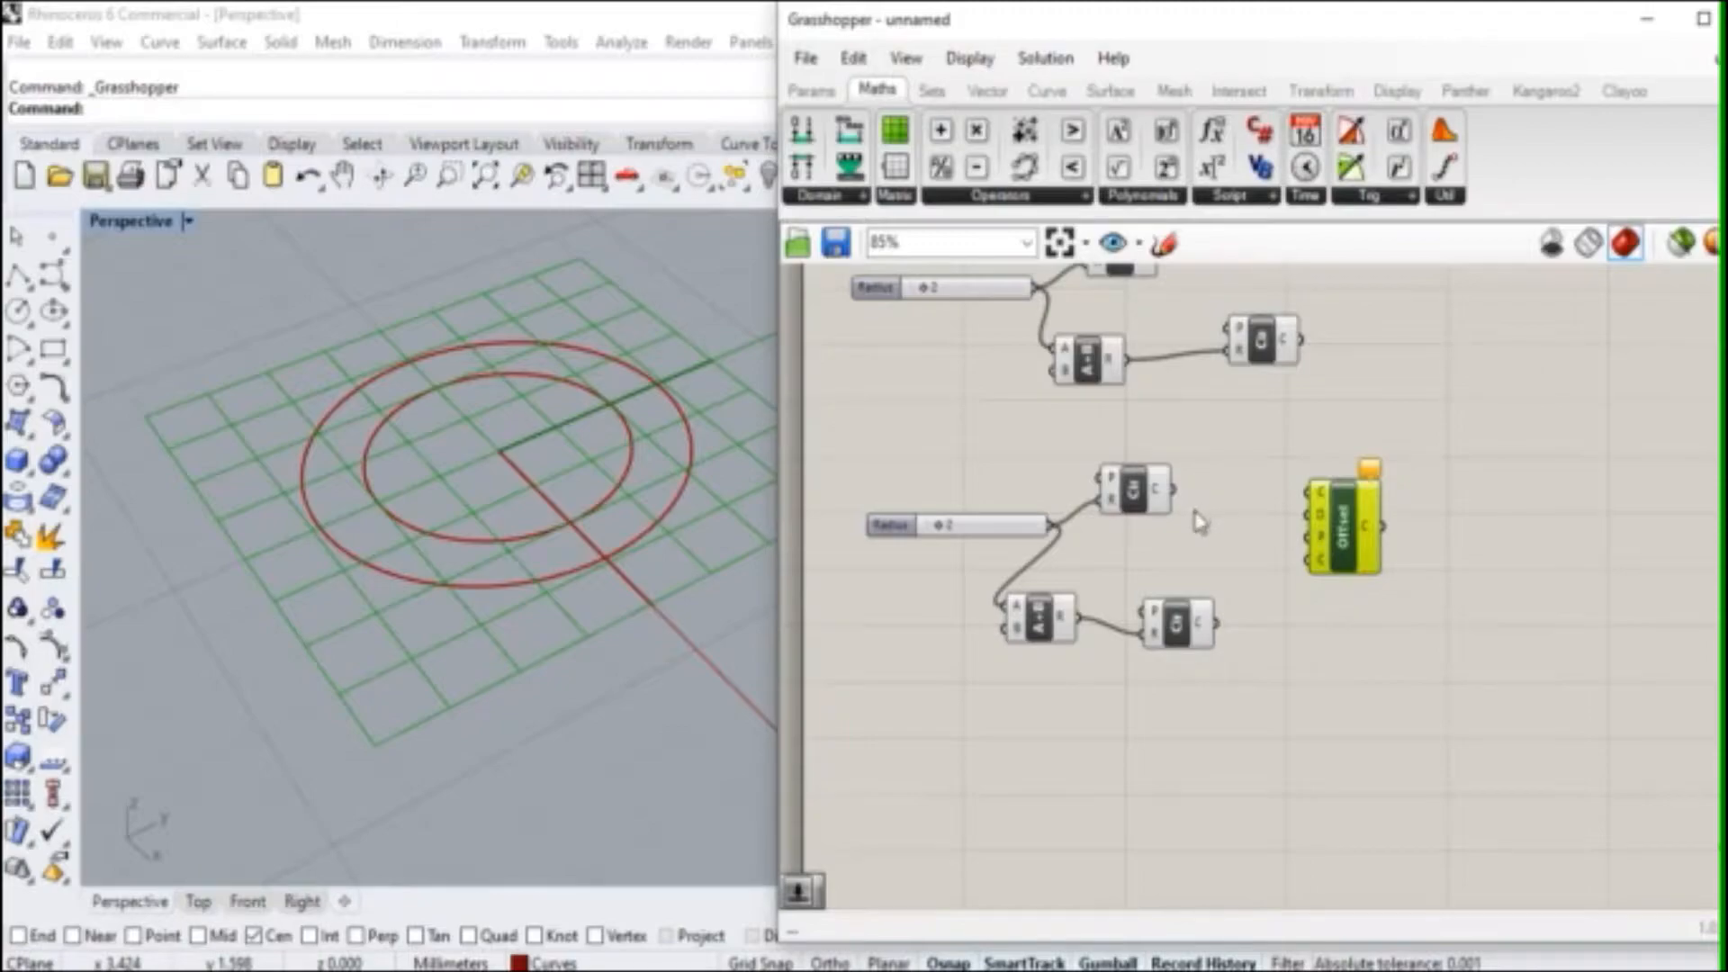
pyautogui.moveTo(1172, 489); pyautogui.dragTo(1309, 493)
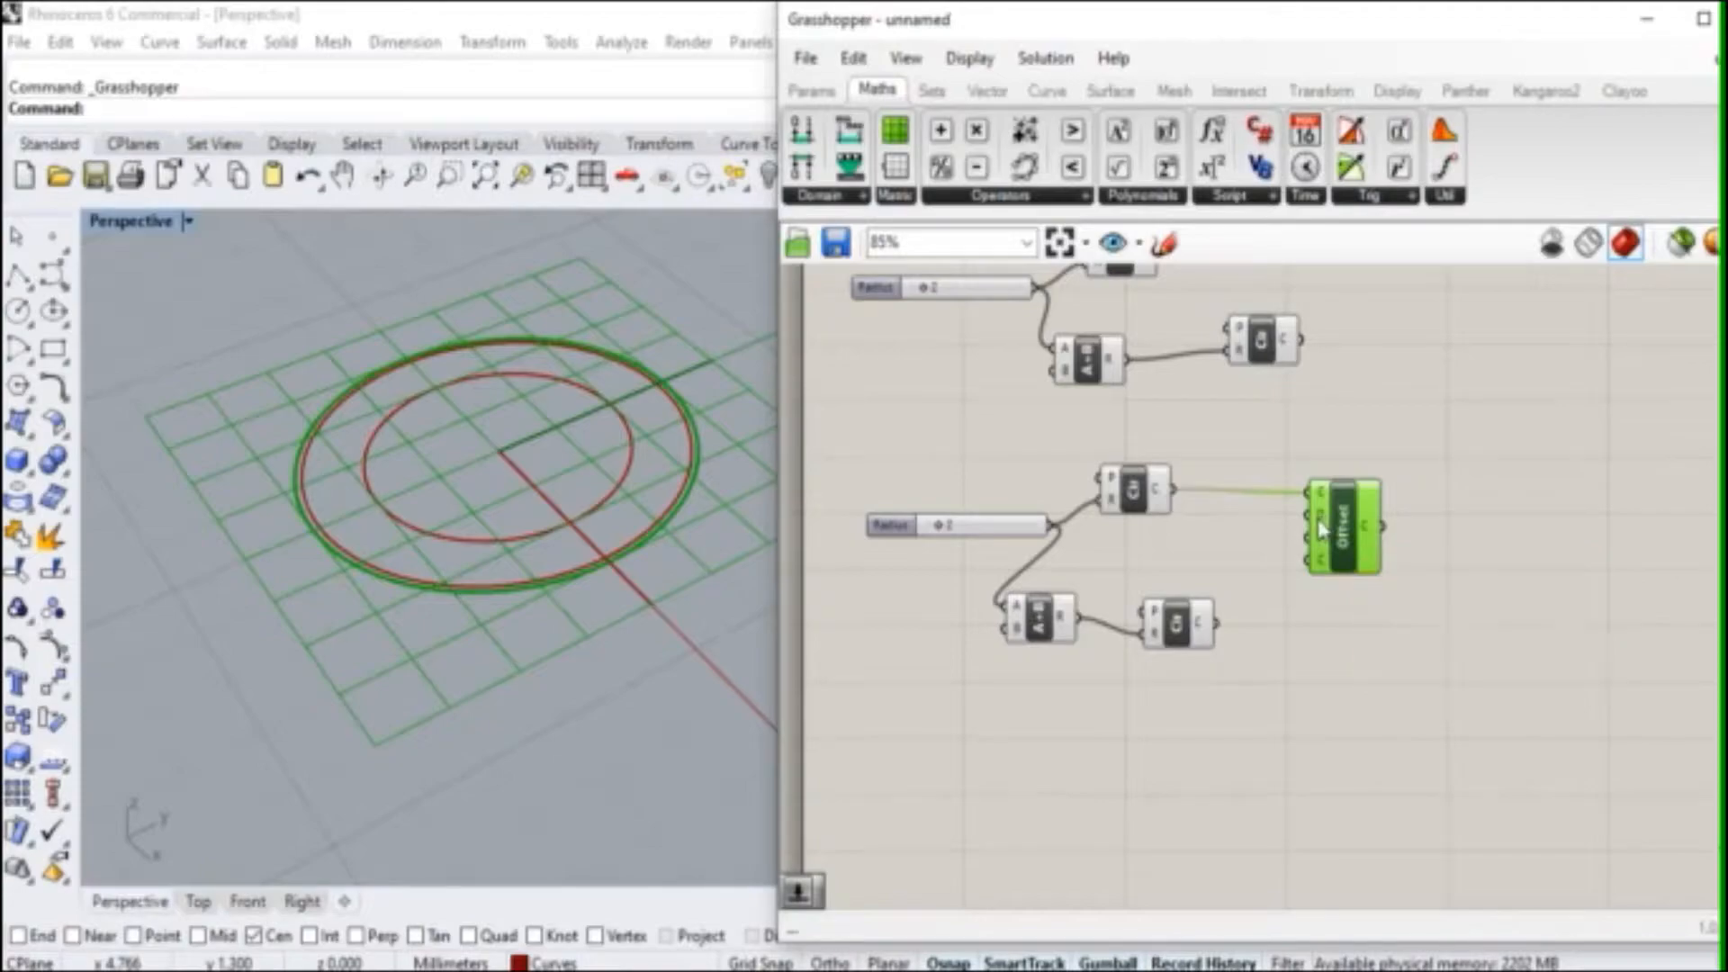
# Step: Add a Number Slider between the copied Circle and the Offset Curve component and set its type to integers
pyautogui.doubleClick(1194, 539)
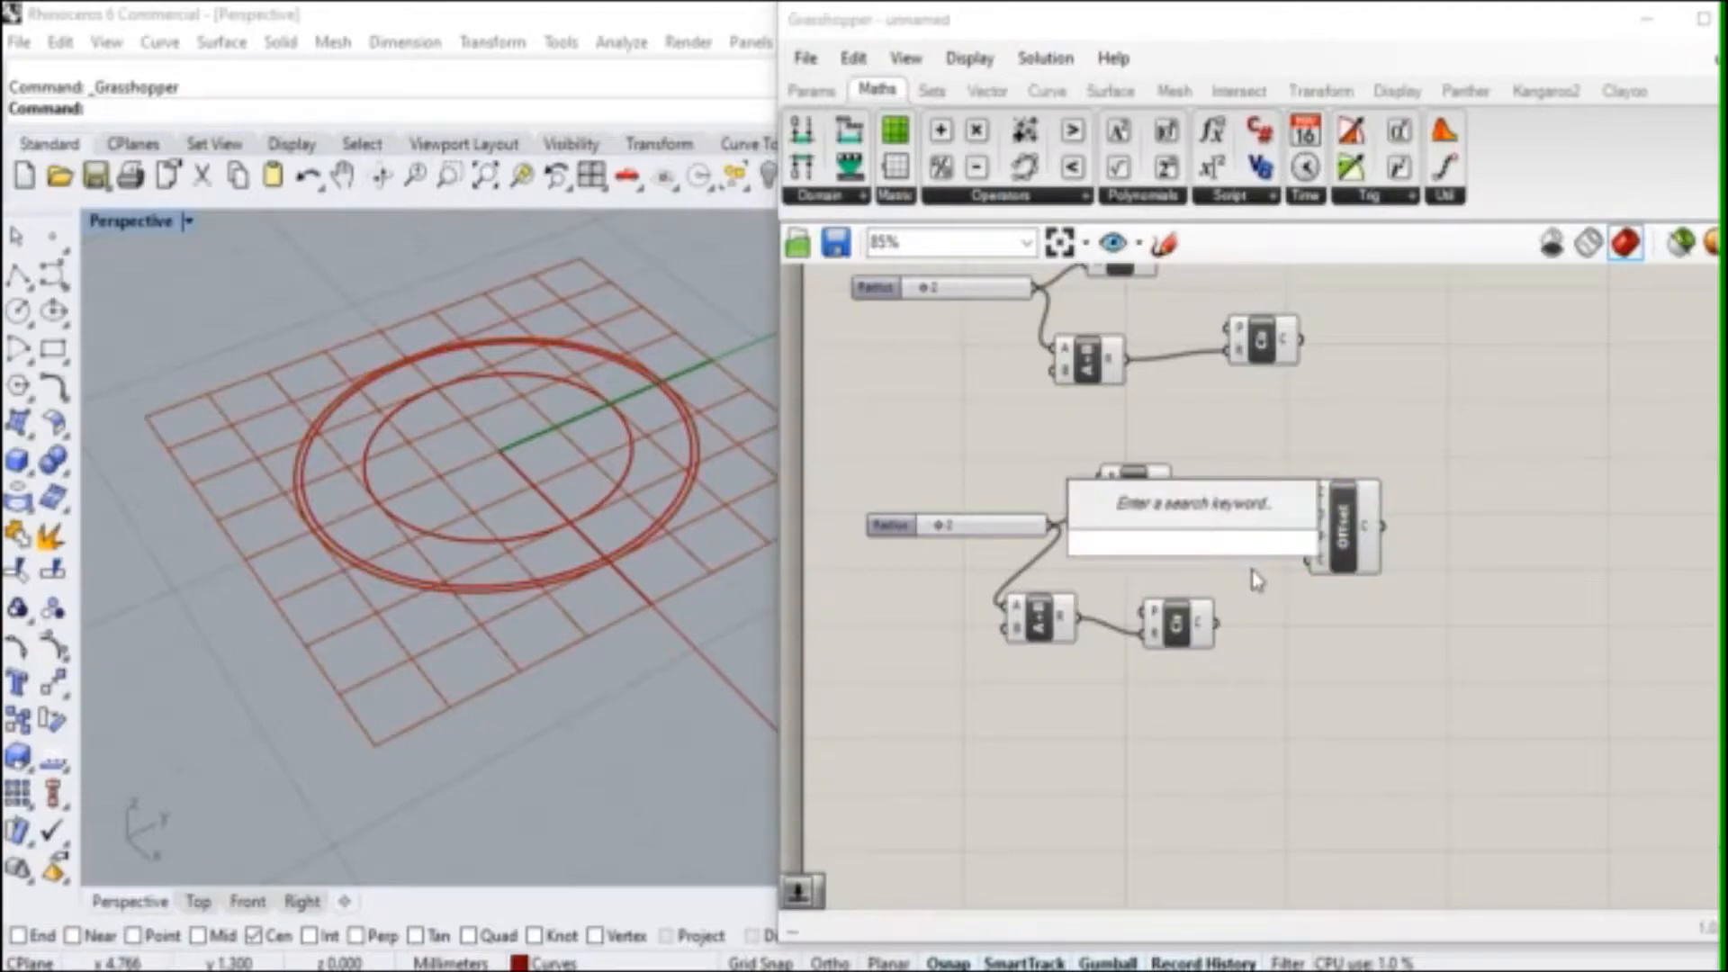
pyautogui.write('number')
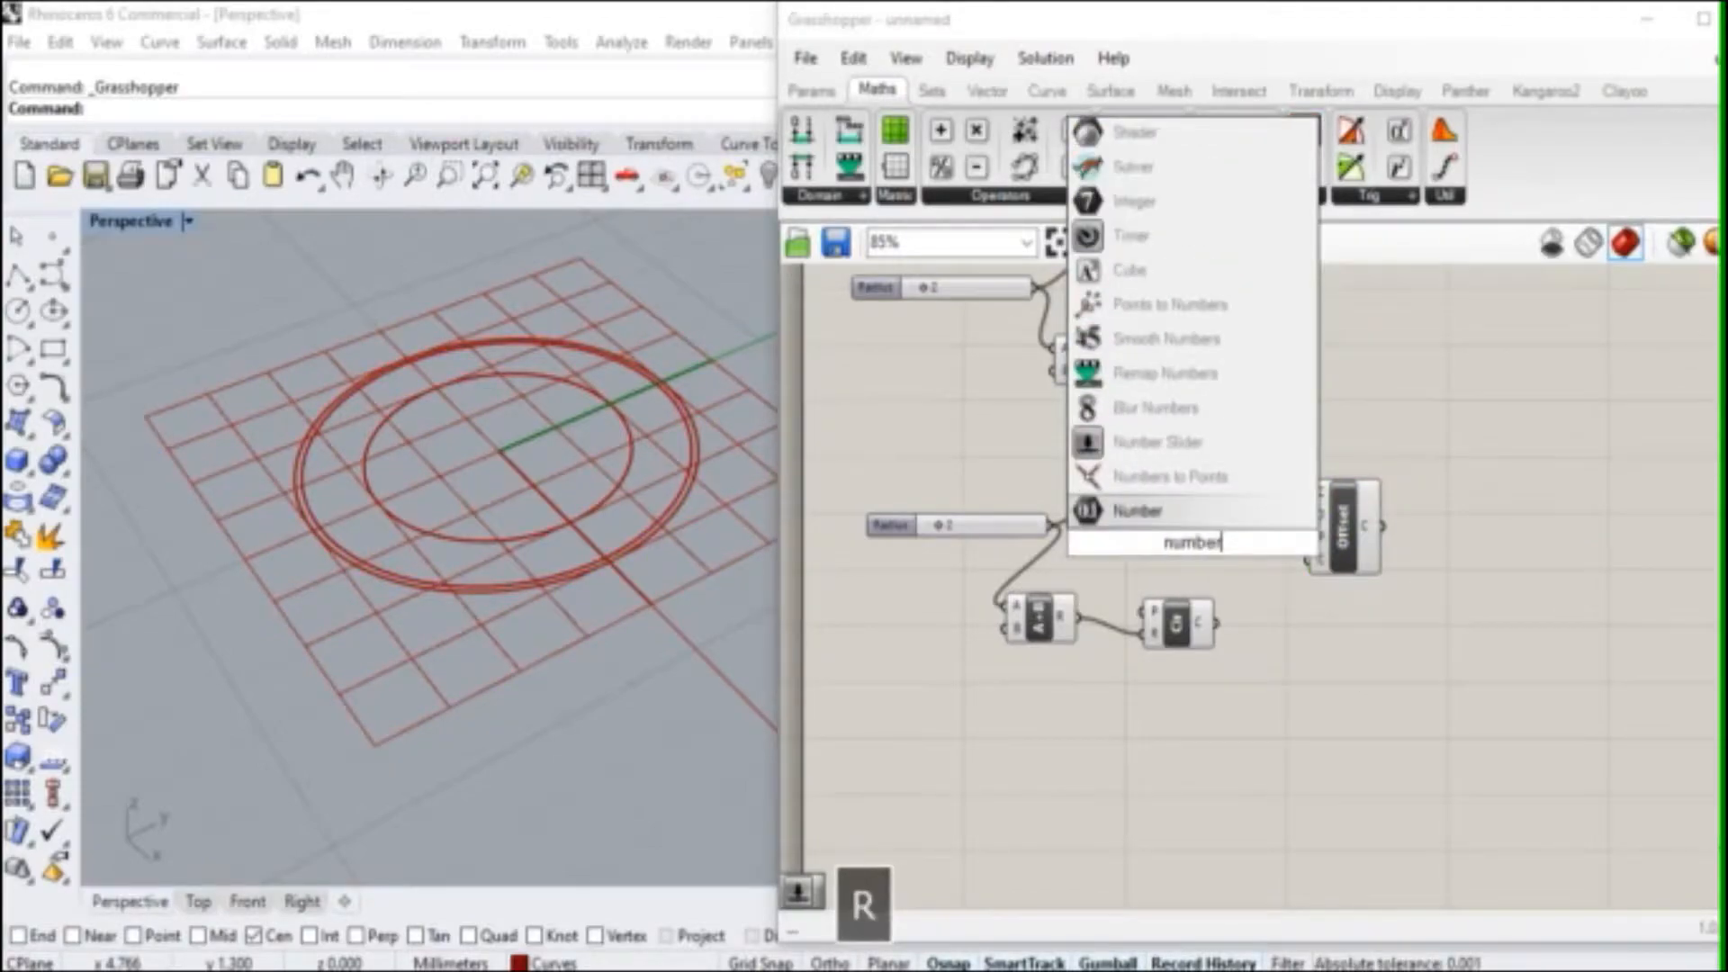
pyautogui.click(1170, 441)
pyautogui.rightClick(1125, 558)
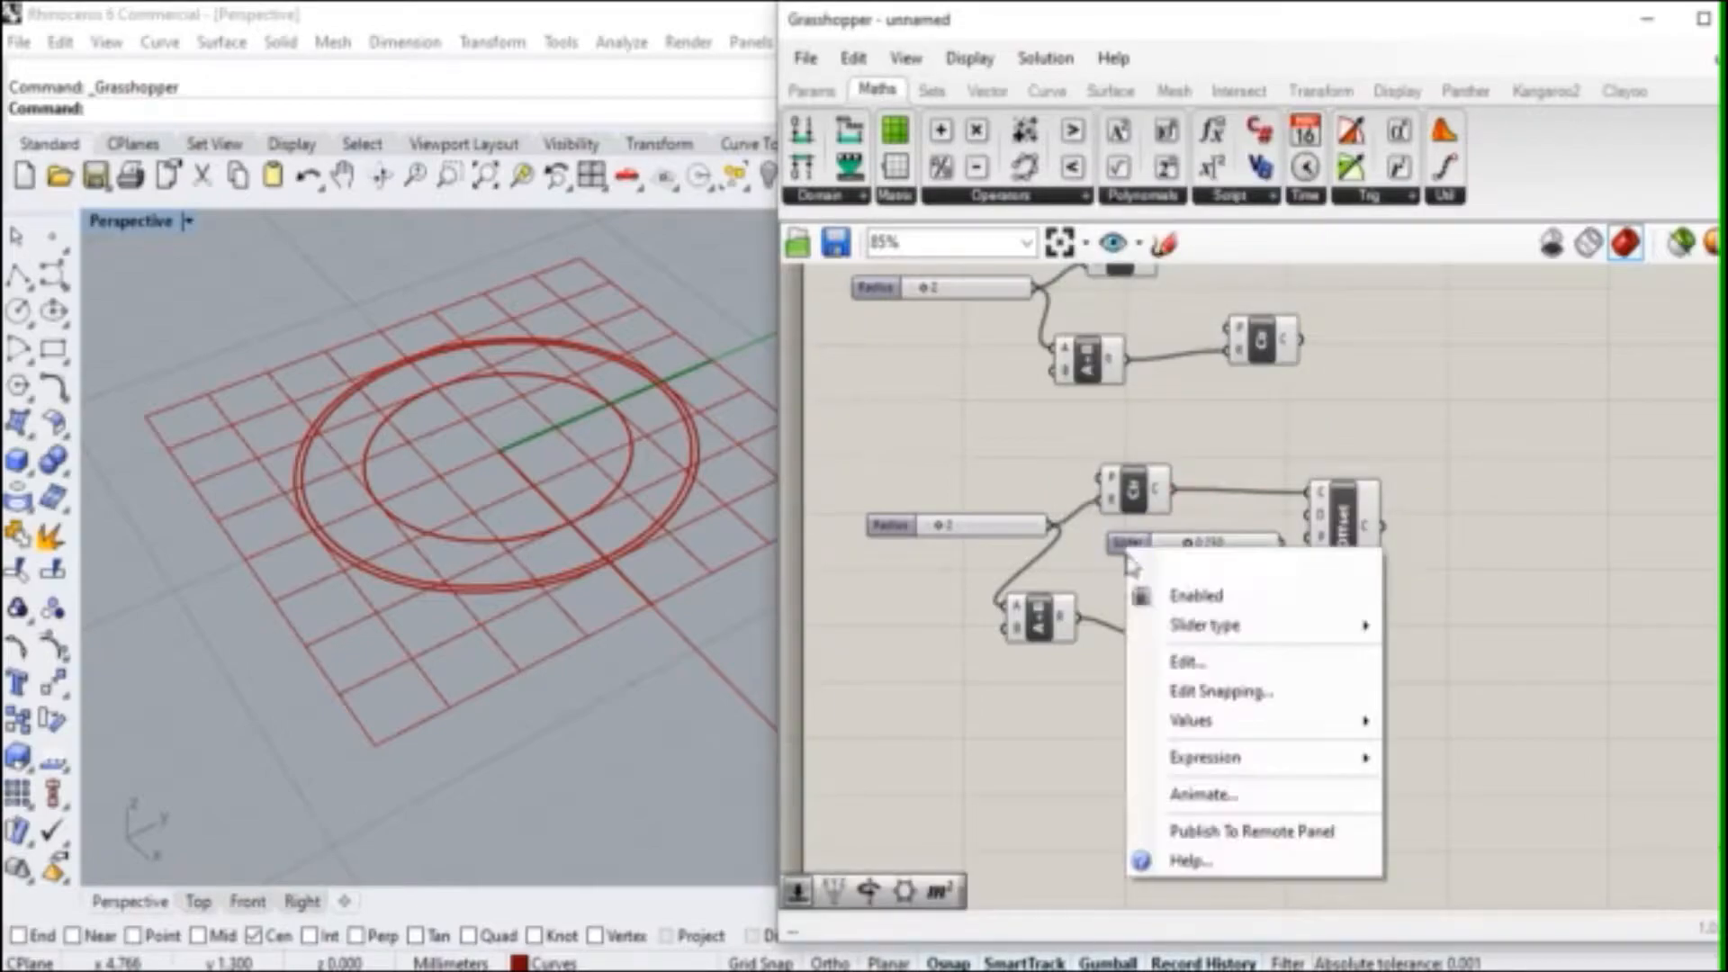
pyautogui.moveTo(1175, 628)
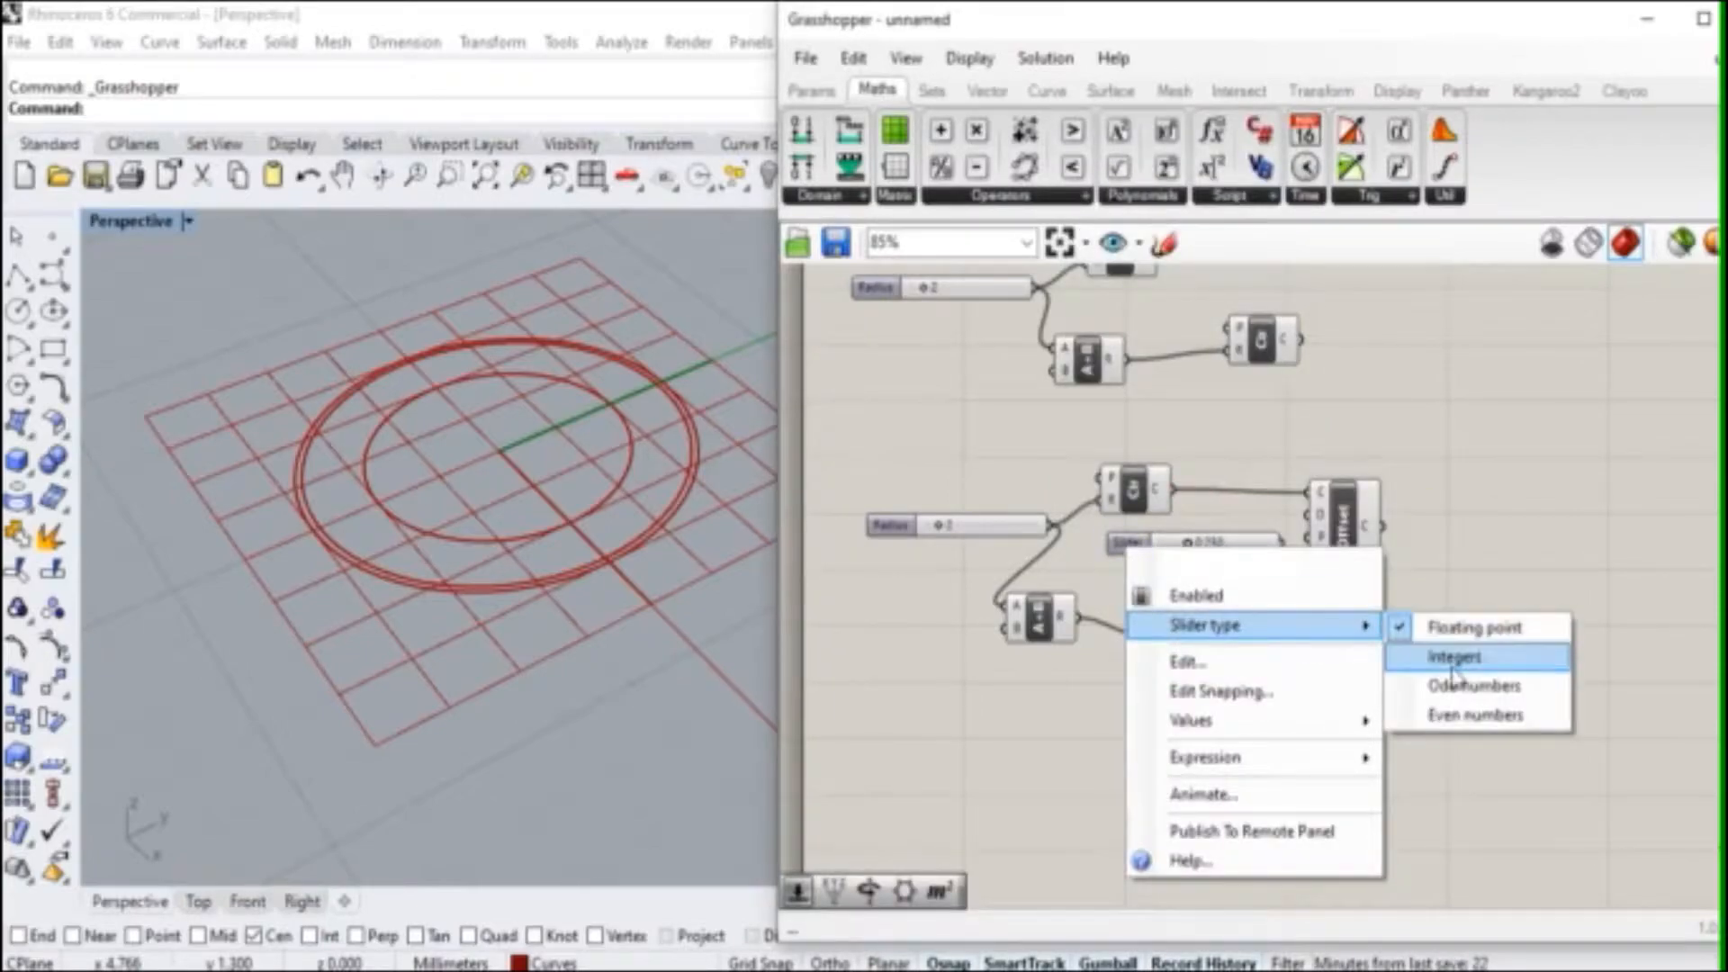
pyautogui.click(1454, 656)
# Step: Set the new slider's minimum to 1 and maximum to 3, and connect it to the Offset Curve component's distance input
pyautogui.rightClick(1185, 549)
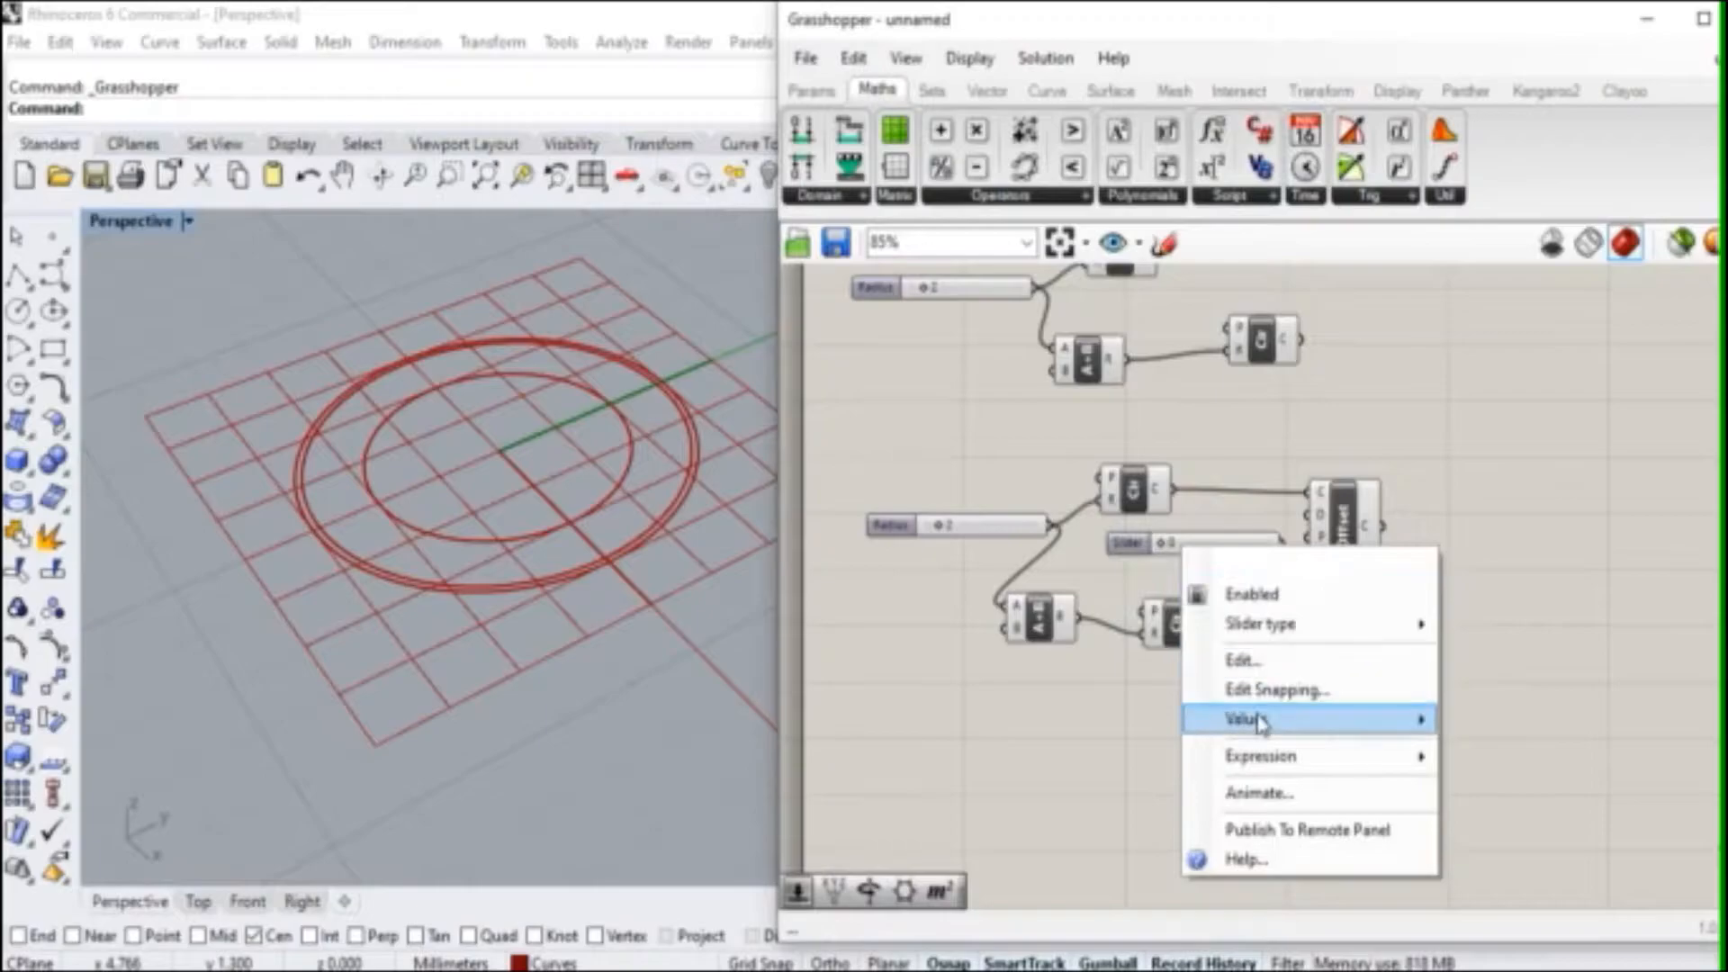
pyautogui.moveTo(1377, 724)
pyautogui.click(1035, 722)
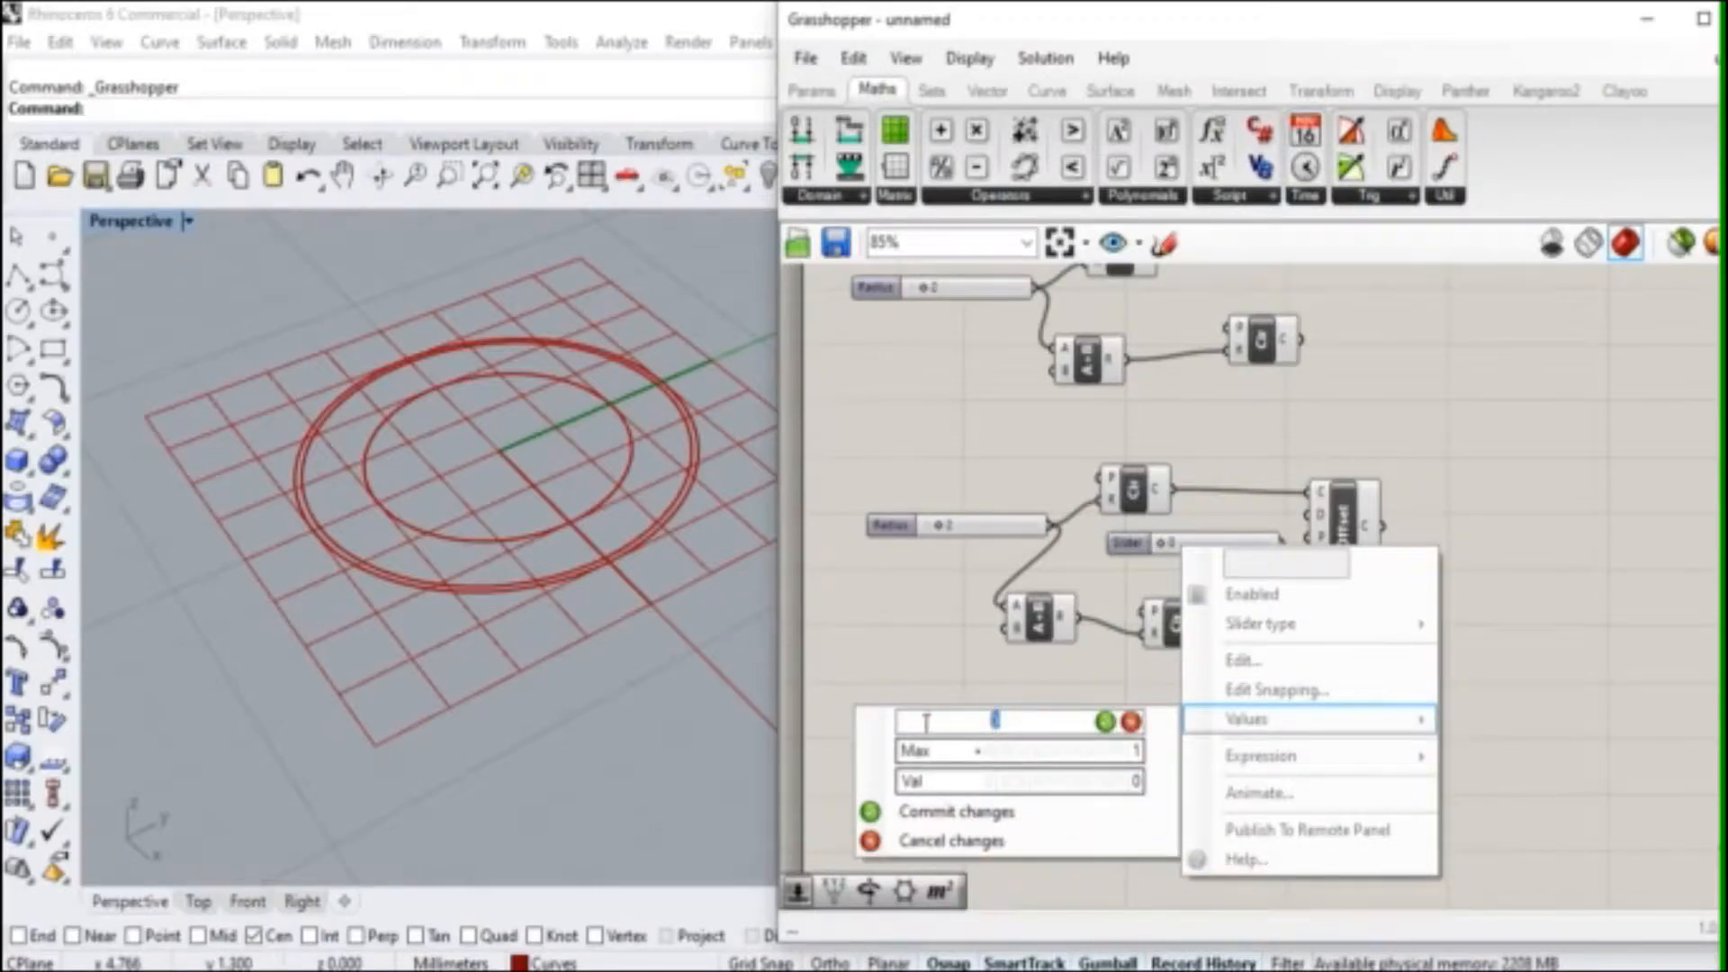
pyautogui.write('1')
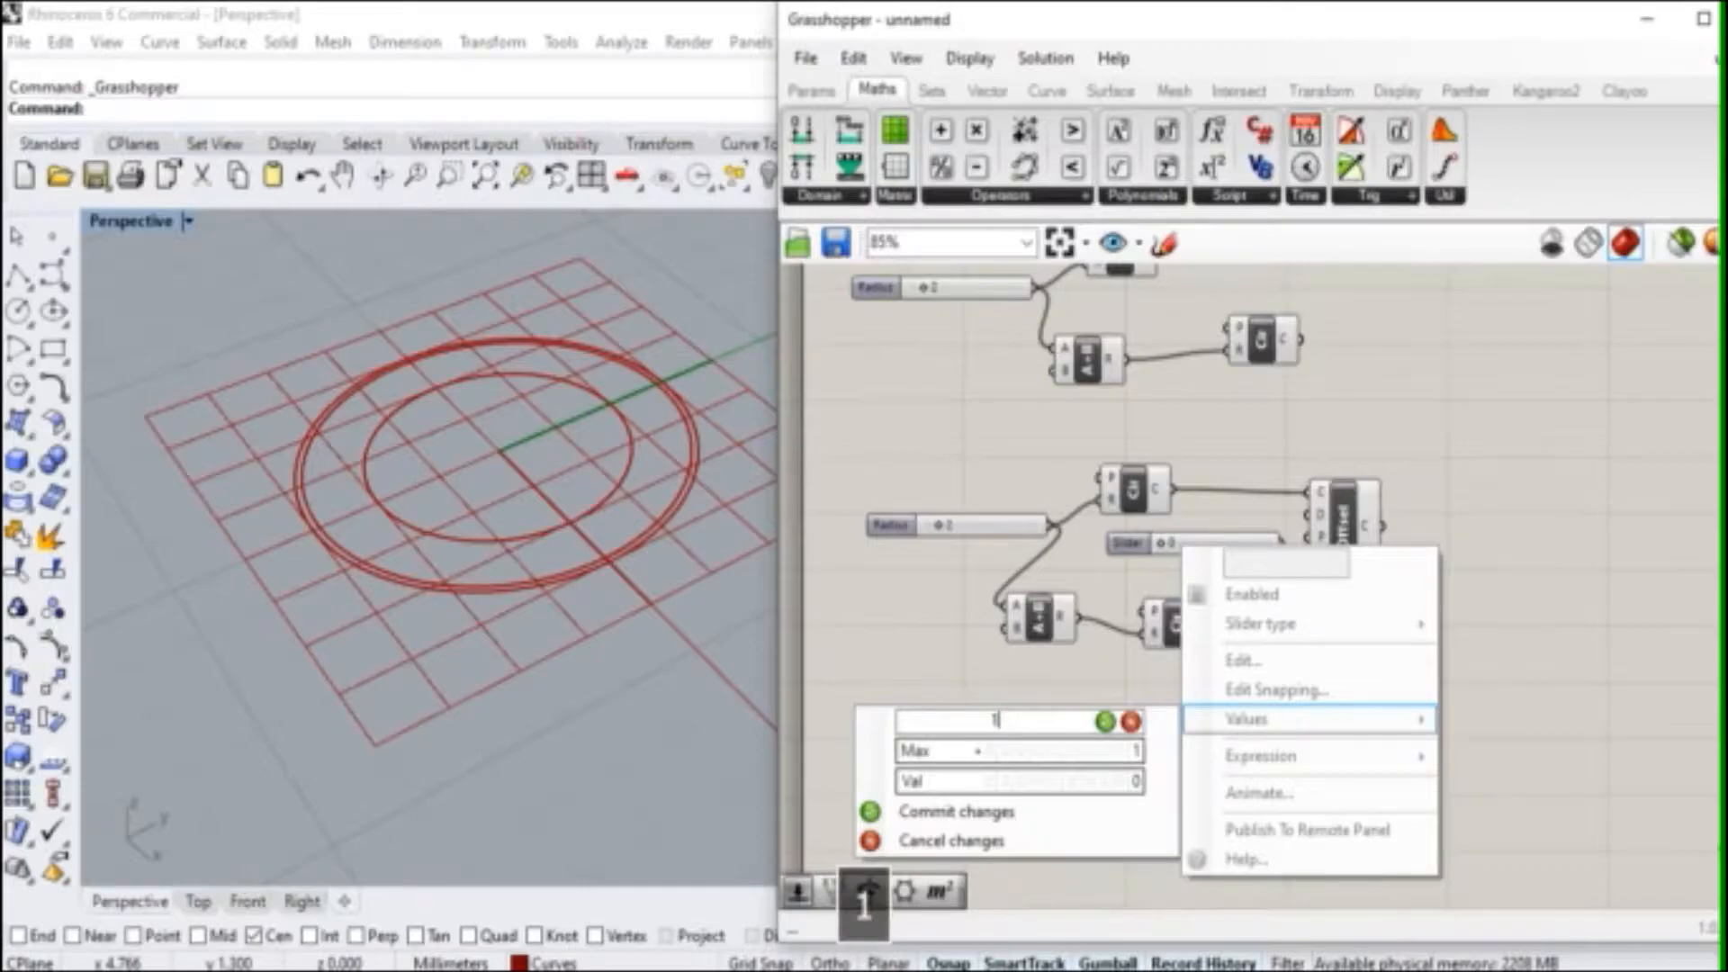
pyautogui.click(990, 750)
pyautogui.write('3')
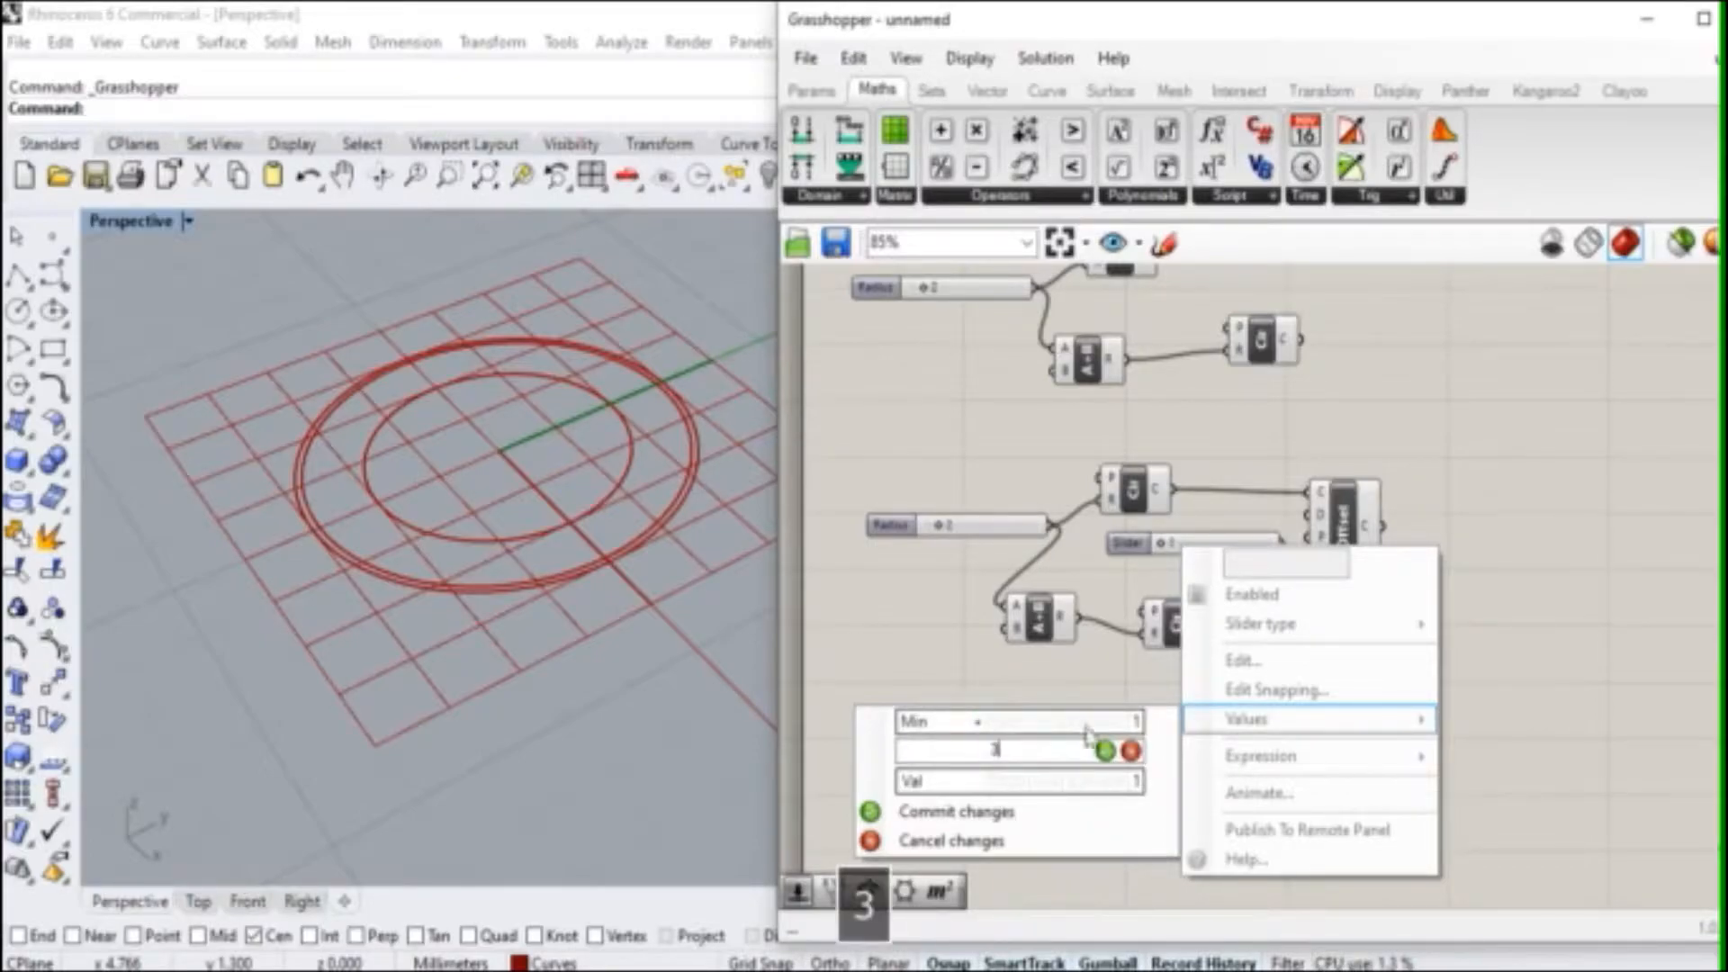
pyautogui.press('Return')
pyautogui.click(990, 812)
pyautogui.moveTo(1248, 551); pyautogui.dragTo(1307, 515)
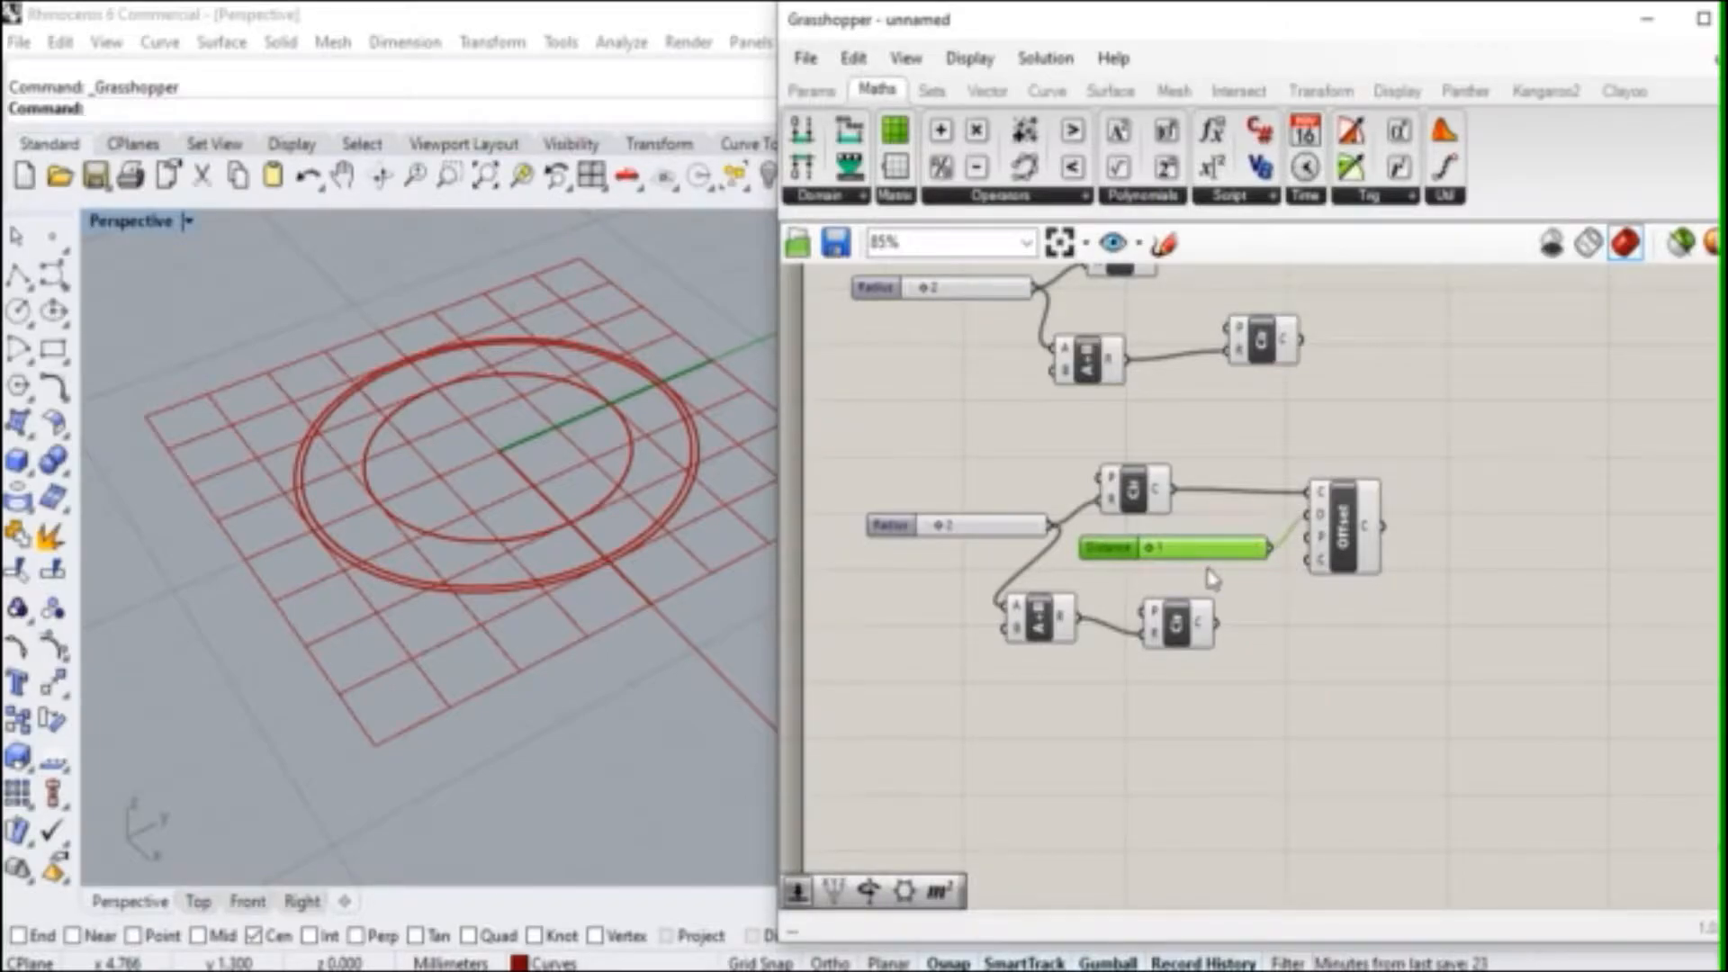
pyautogui.moveTo(1156, 557)
pyautogui.mouseDown()
pyautogui.moveTo(1207, 552)
pyautogui.moveTo(1149, 550)
pyautogui.mouseUp()
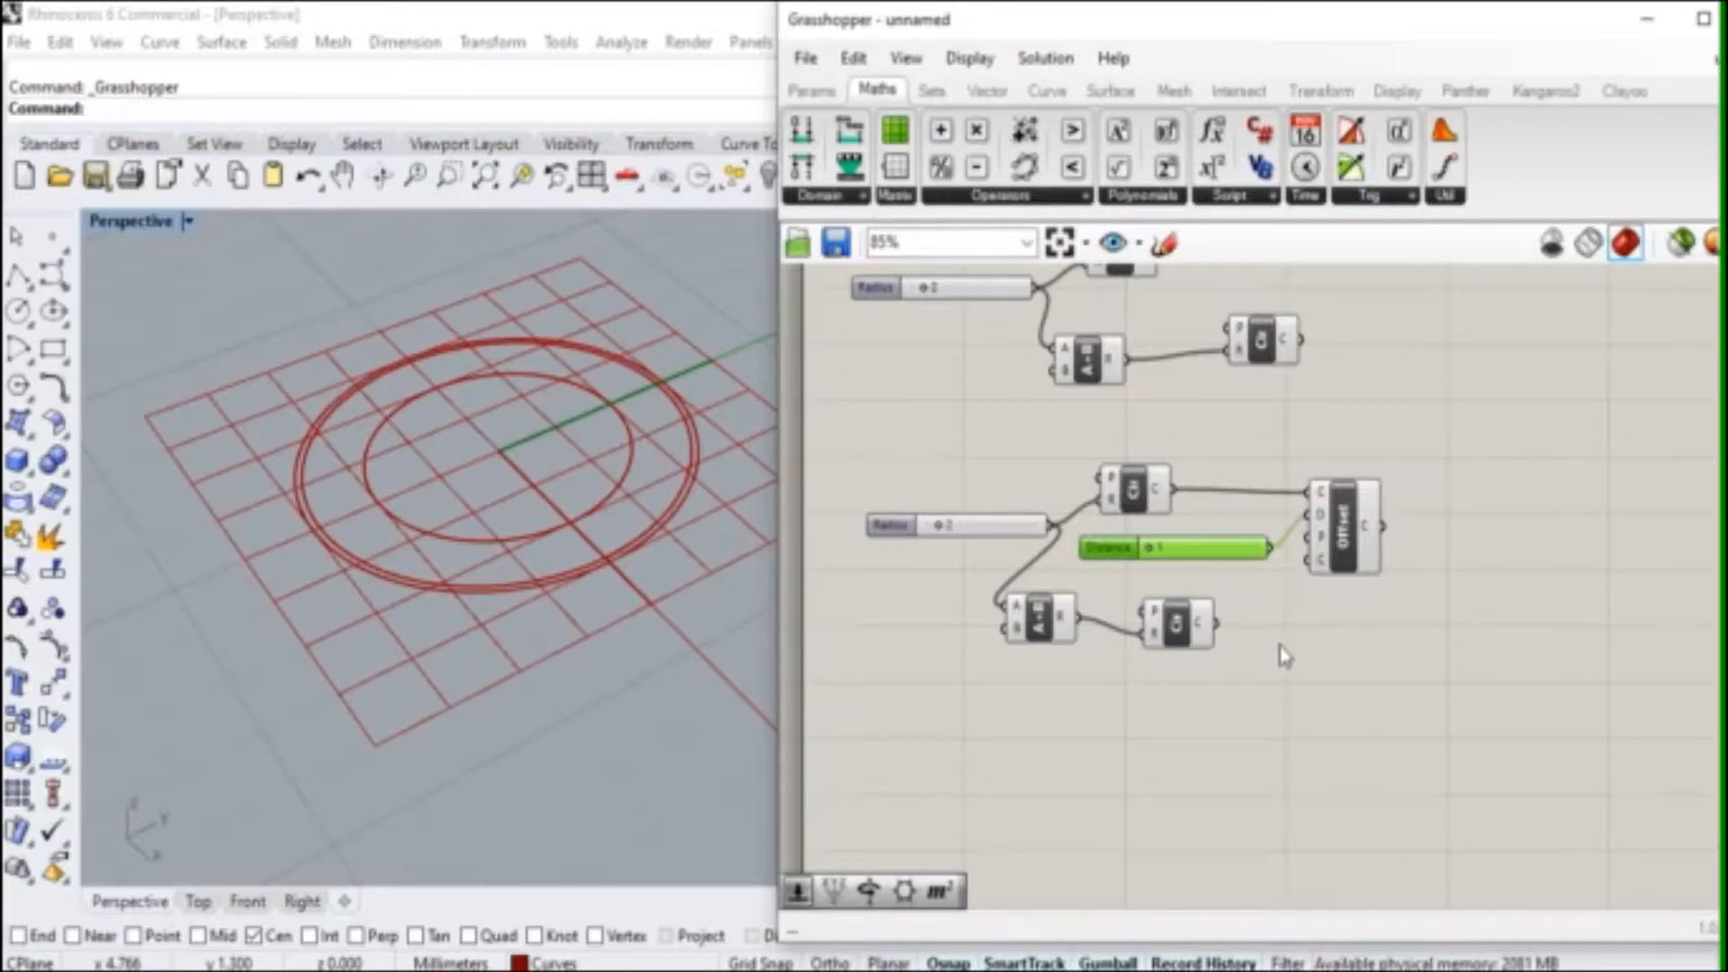
# Step: Duplicate the Offset Curve component below the original and connect the second copied Circle's output to the duplicate's curve input
pyautogui.moveTo(1285, 646); pyautogui.dragTo(1205, 537, button='right')
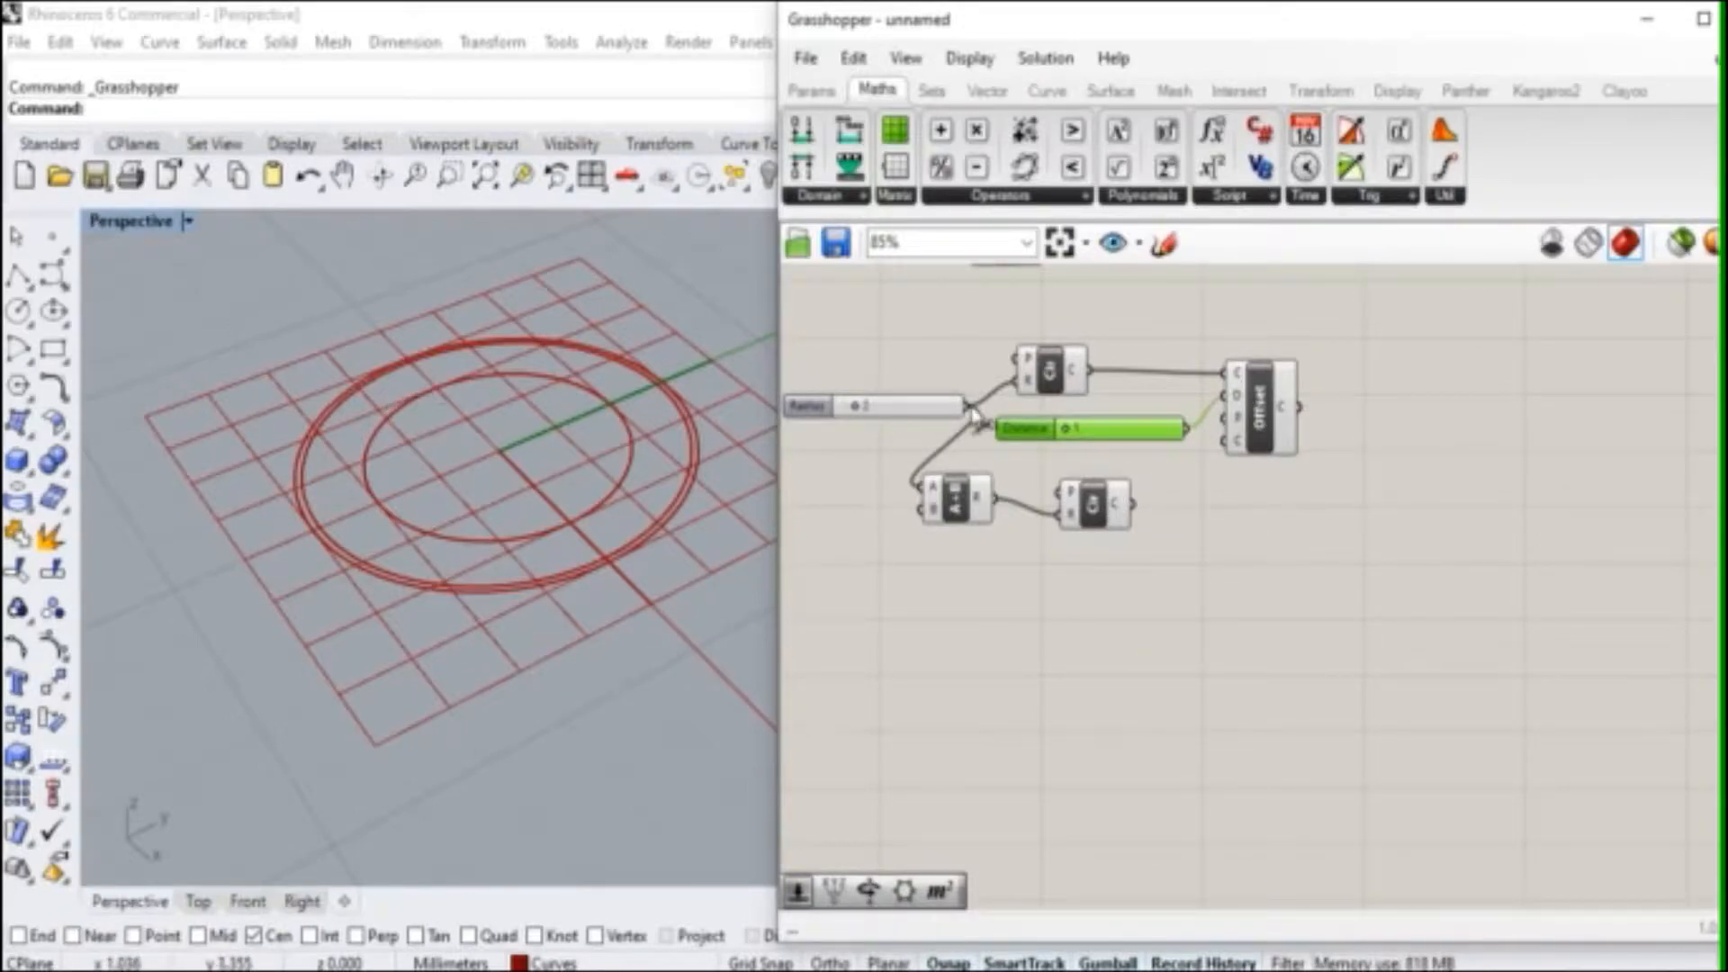
pyautogui.click(1070, 378)
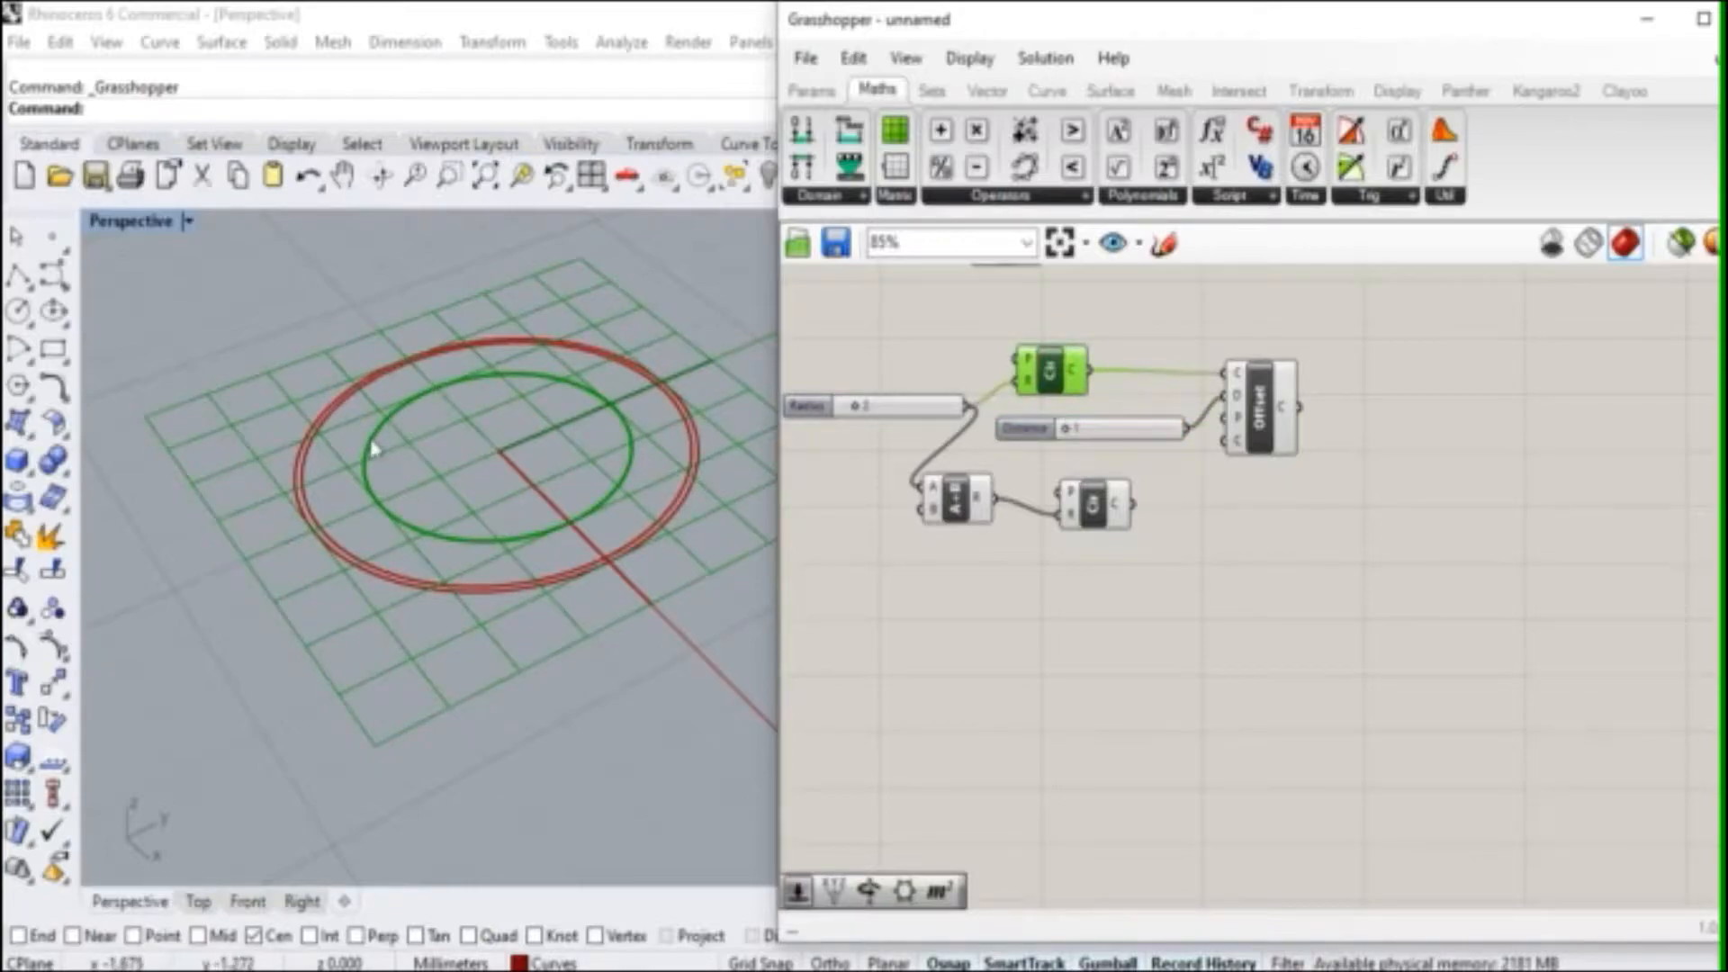
pyautogui.click(1089, 522)
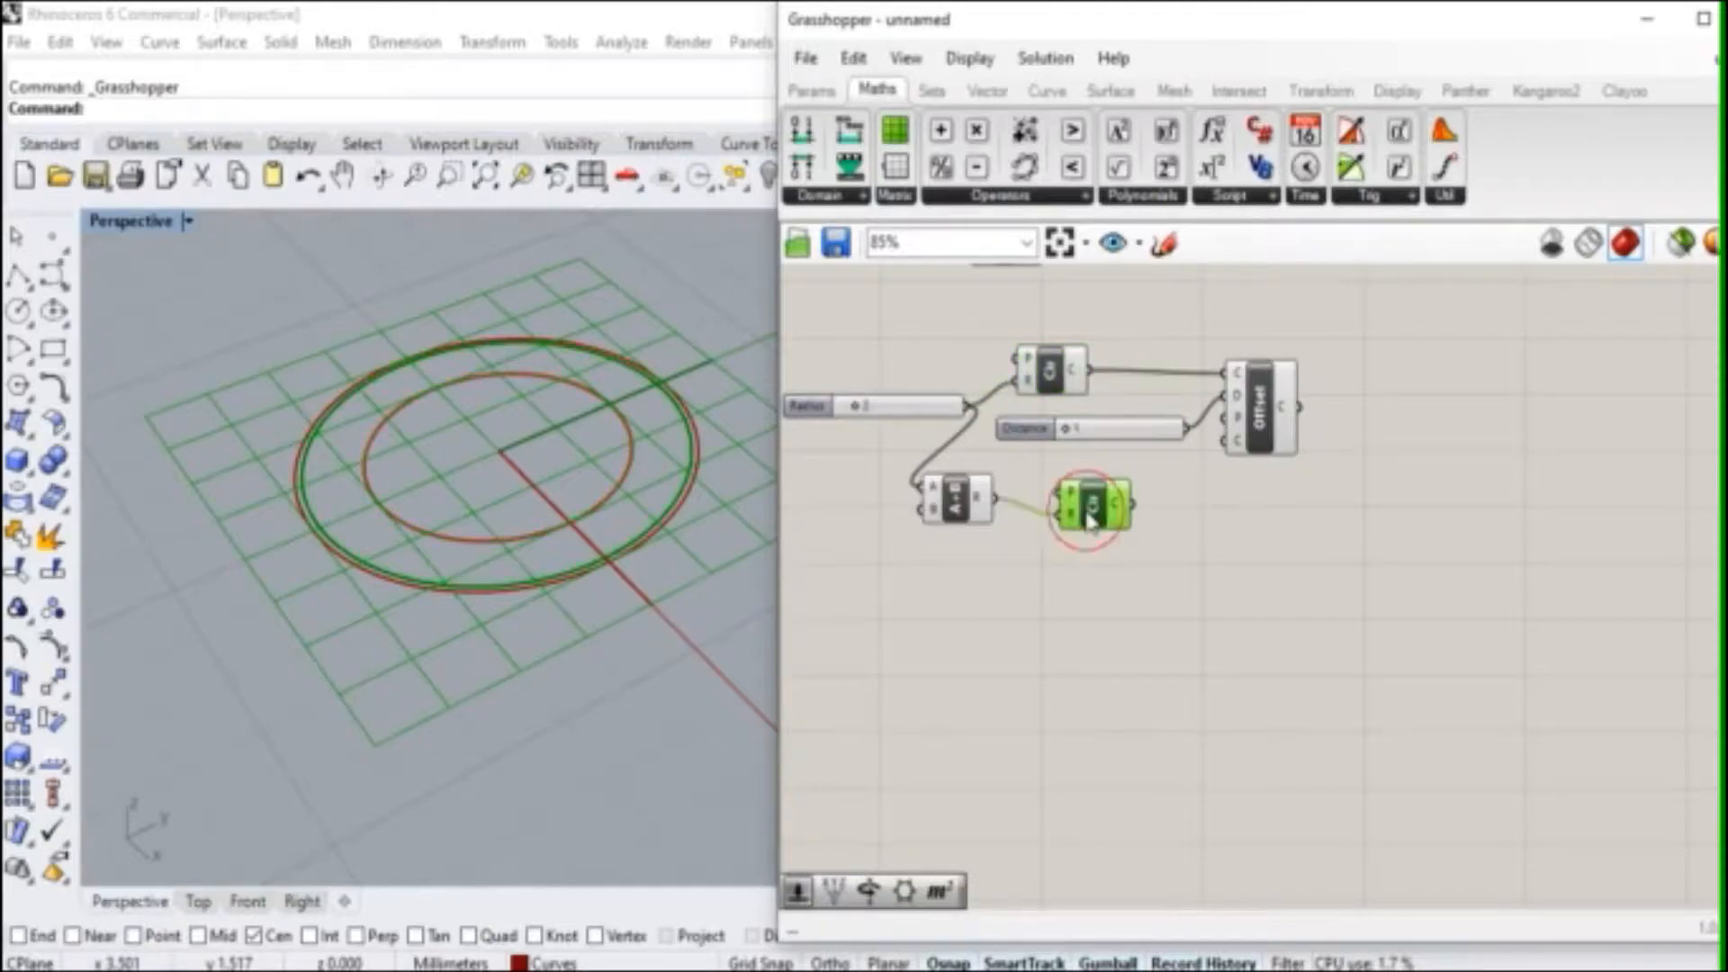
pyautogui.click(1265, 441)
pyautogui.hotkey('ctrl', 'c')
pyautogui.click(1272, 567)
pyautogui.hotkey('ctrl', 'v')
pyautogui.moveTo(1280, 562); pyautogui.dragTo(1285, 579)
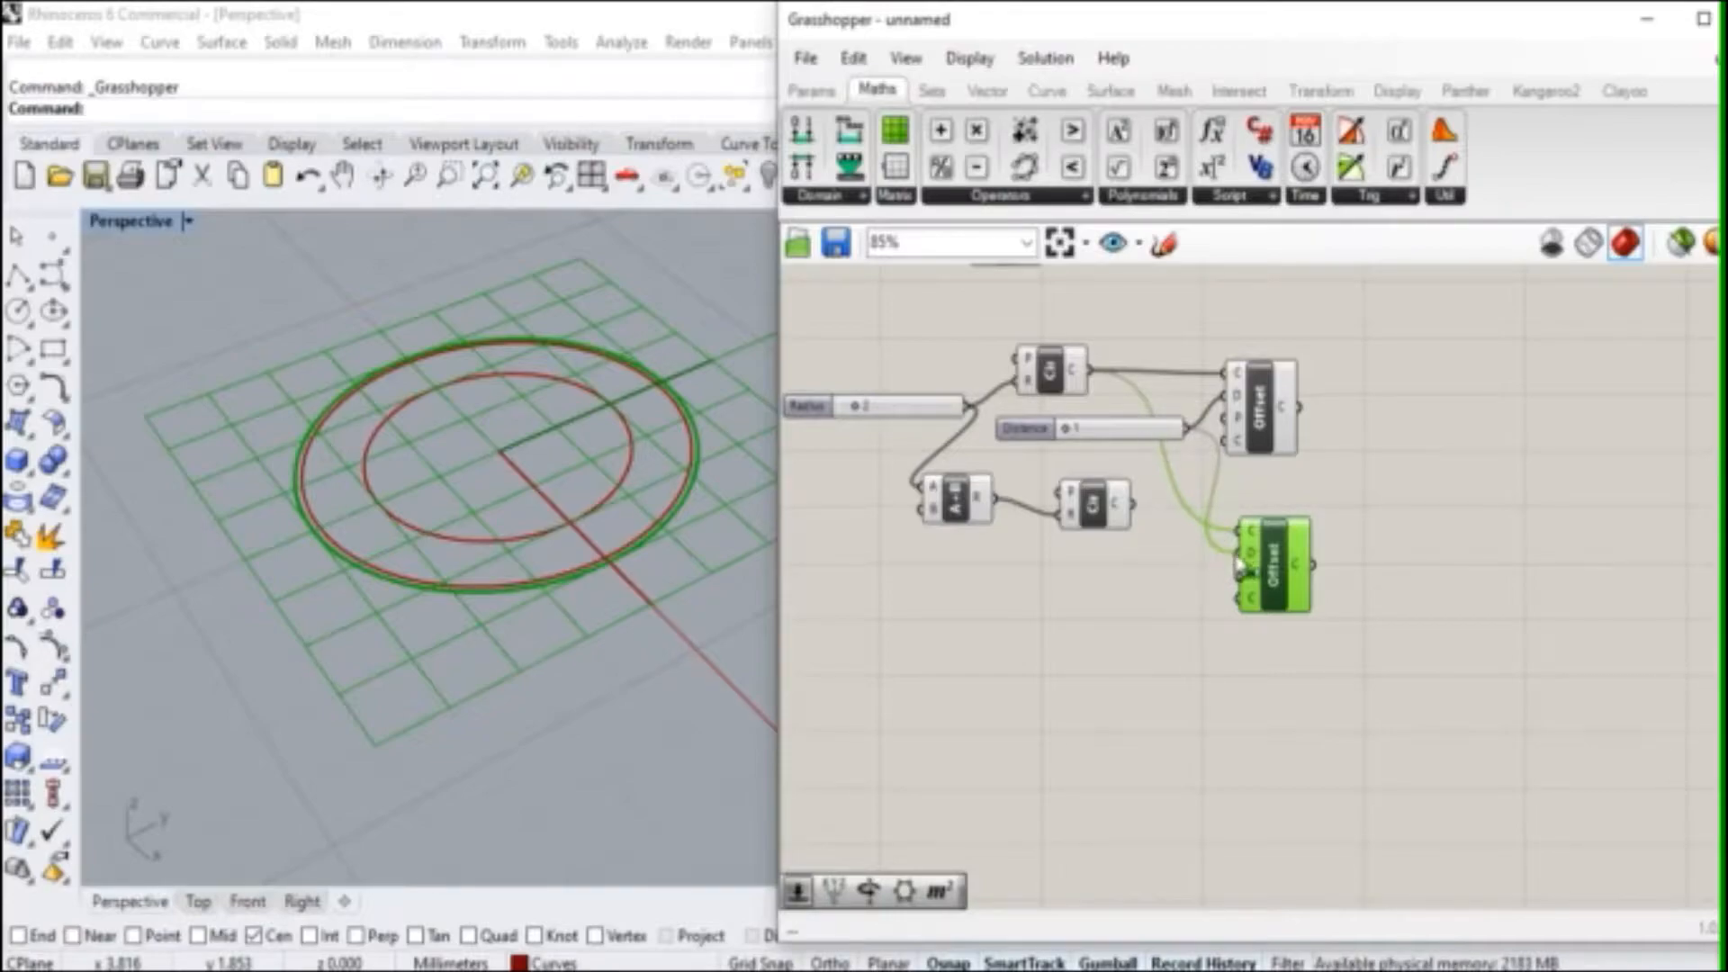
pyautogui.moveTo(1132, 504); pyautogui.dragTo(1248, 539)
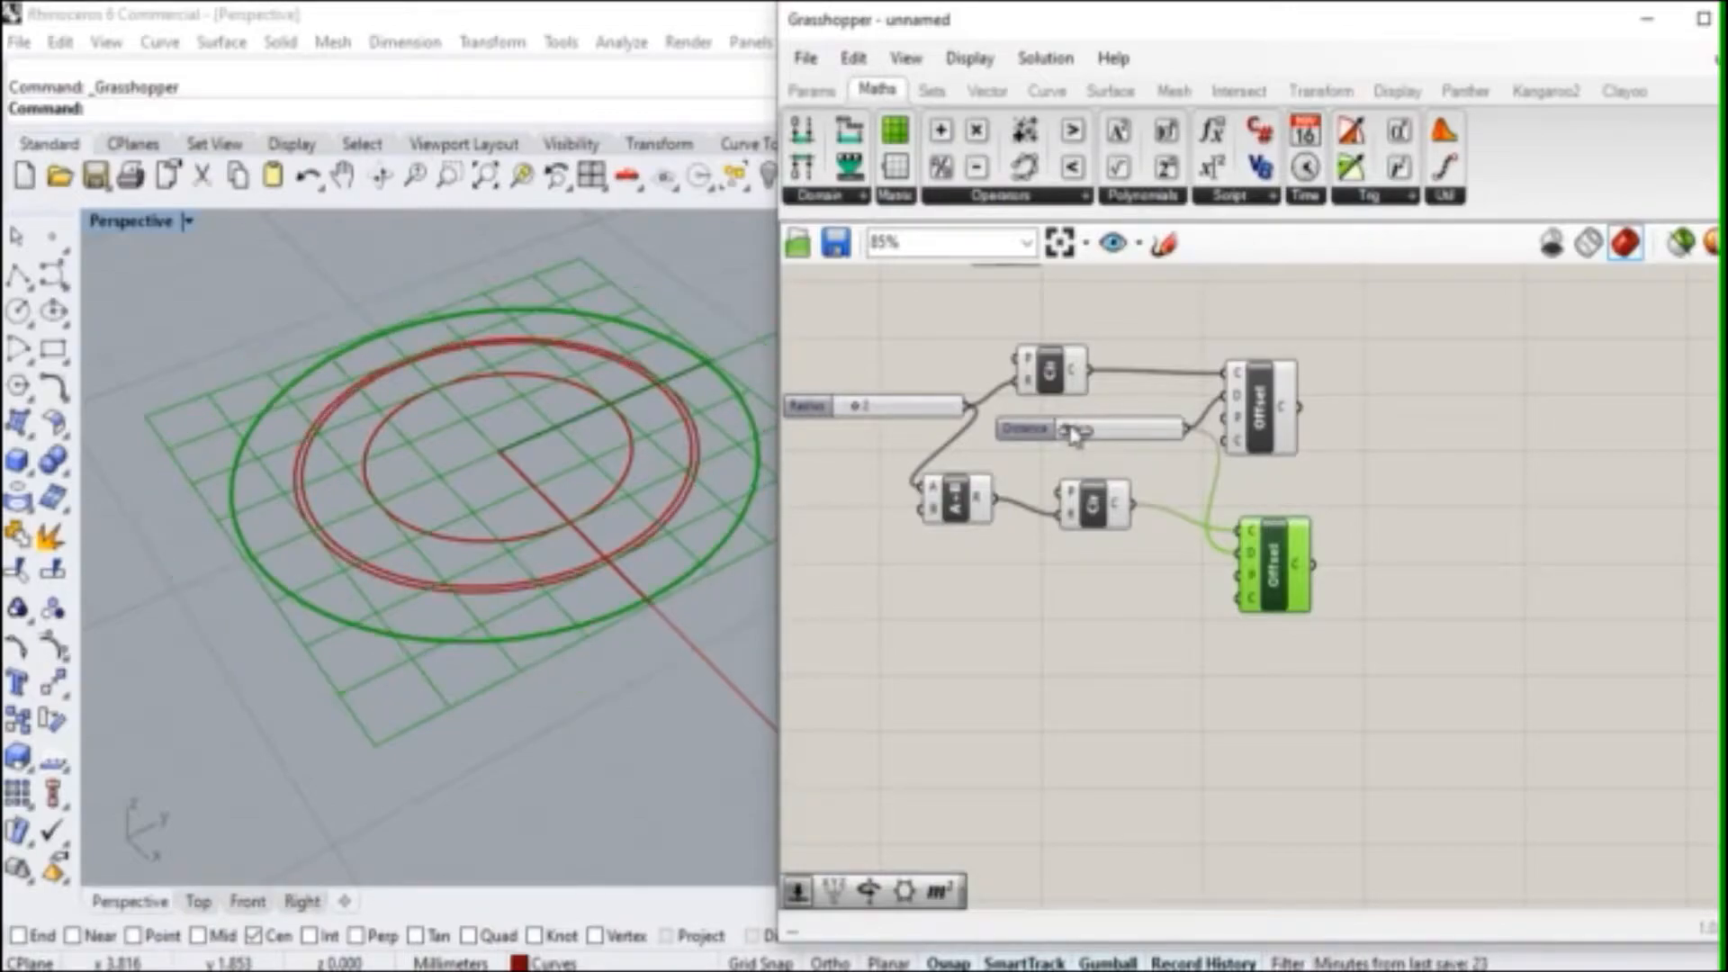
pyautogui.click(1382, 474)
# Step: Examine the circles and their offsets in the Perspective viewport and on the canvas, and dismiss the antivirus notification
pyautogui.scroll(-2, 1350, 463)
pyautogui.moveTo(1332, 456); pyautogui.dragTo(1257, 552, button='right')
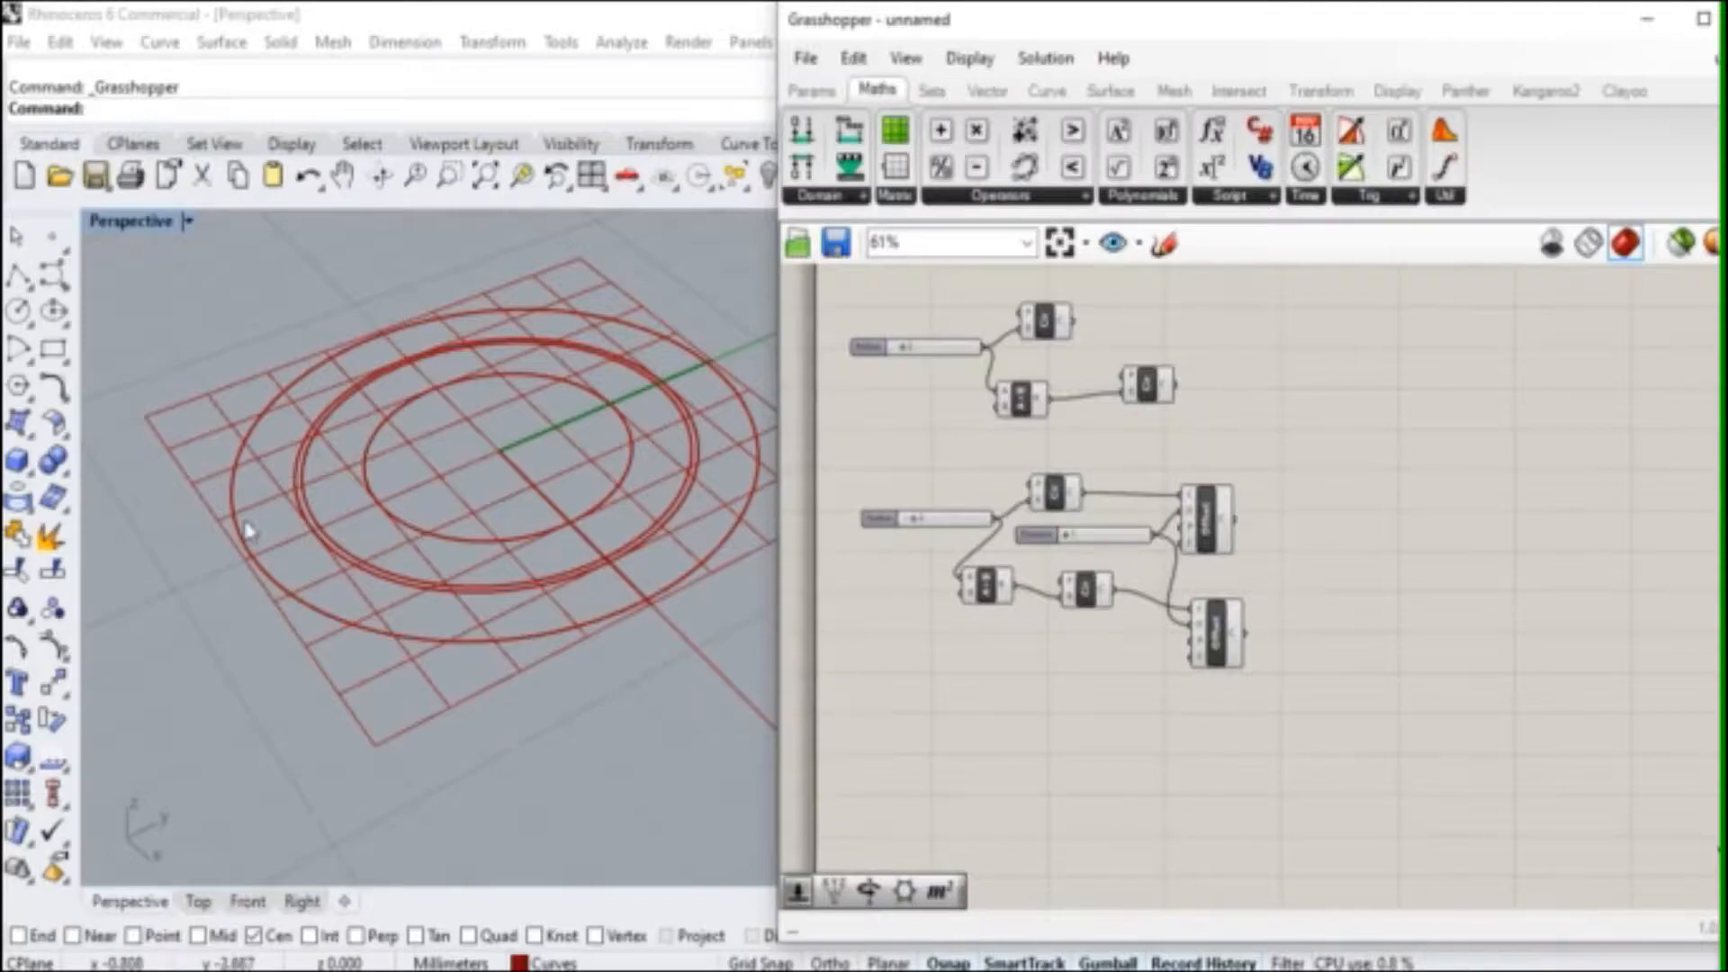
pyautogui.moveTo(366, 609); pyautogui.dragTo(405, 532, button='right')
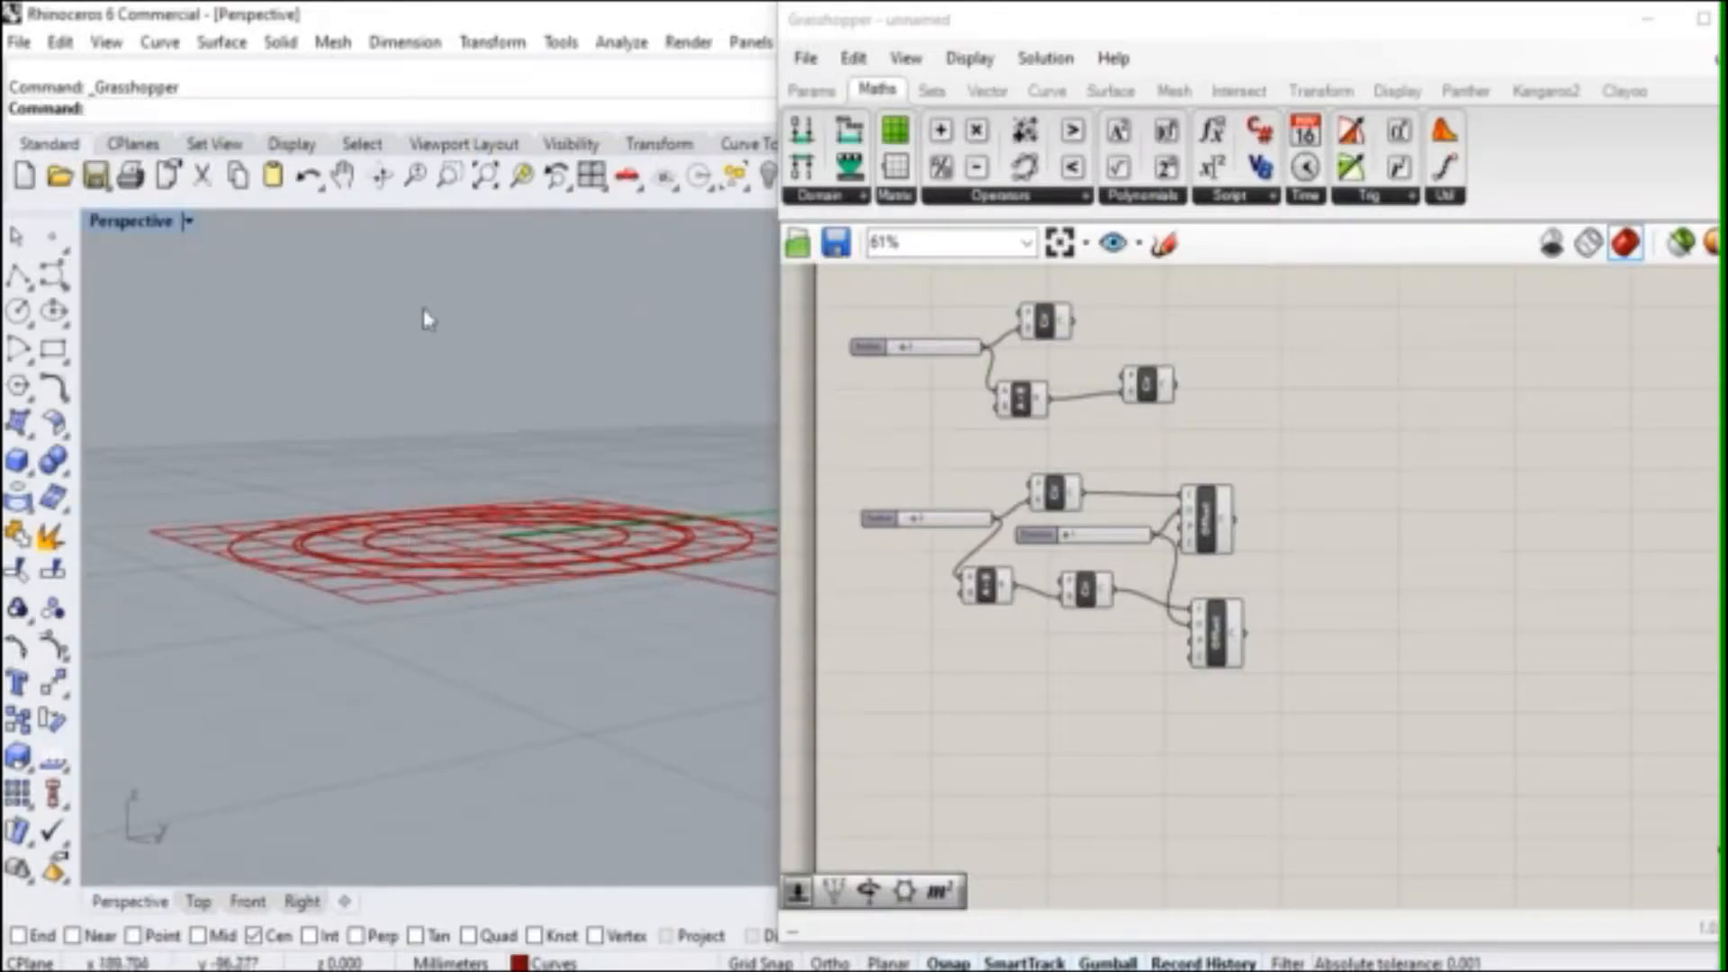
pyautogui.moveTo(443, 347); pyautogui.dragTo(450, 567, button='right')
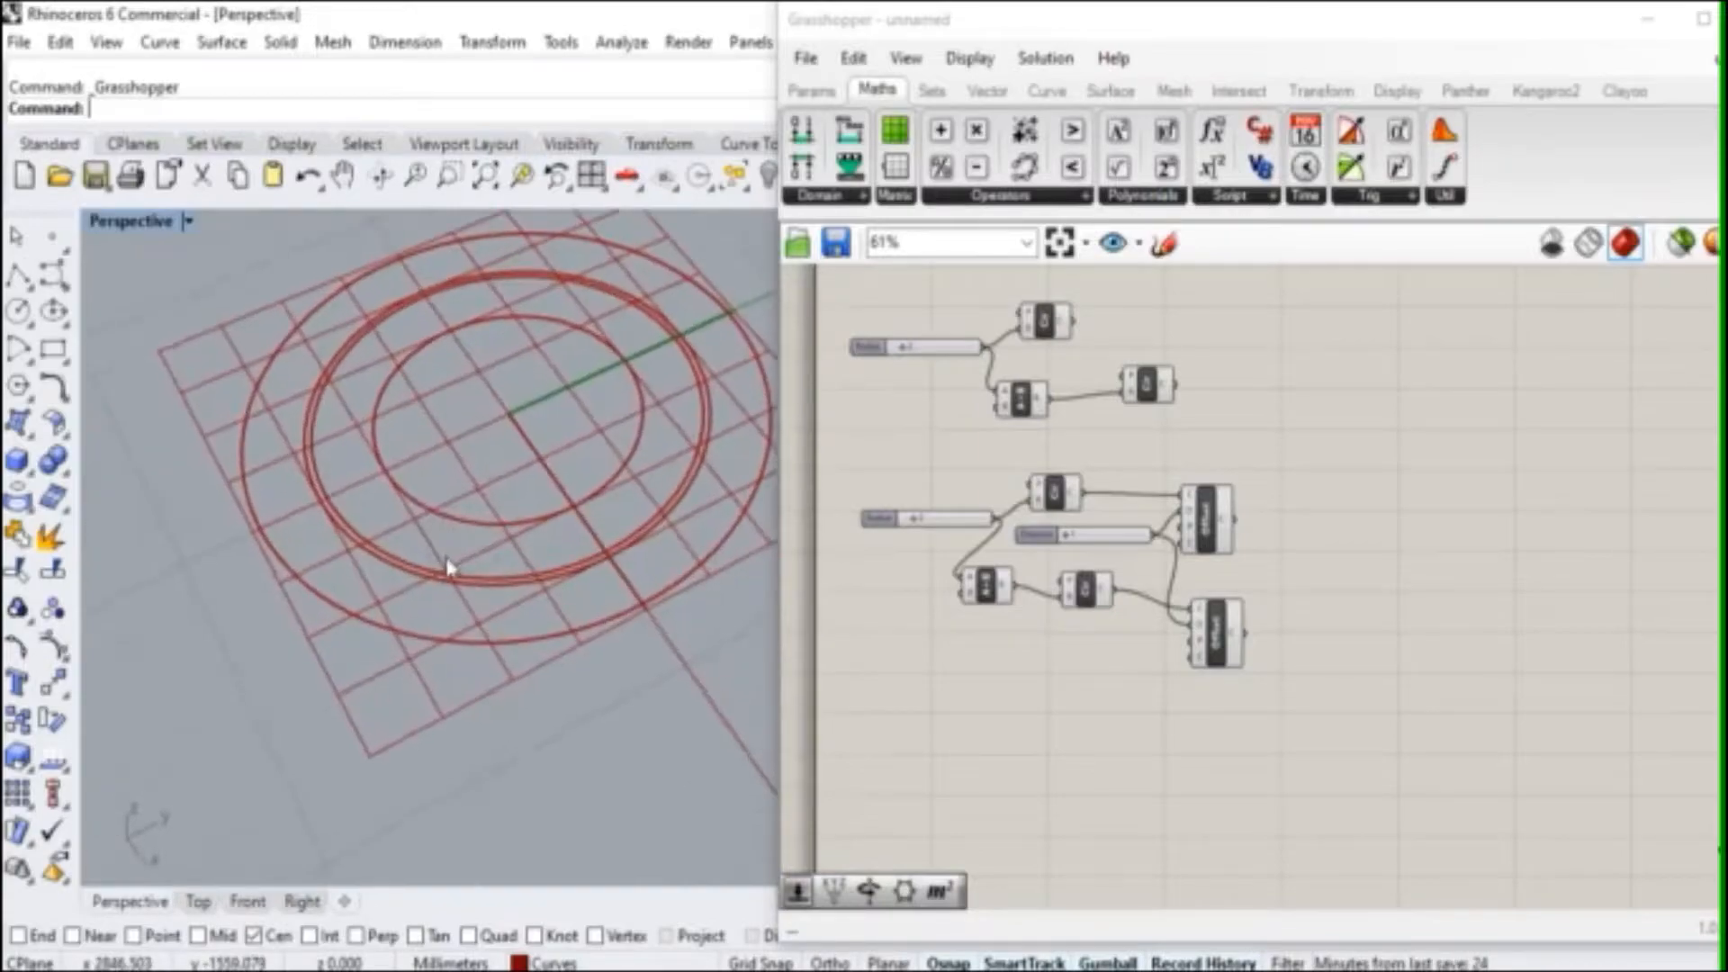
pyautogui.click(1304, 513)
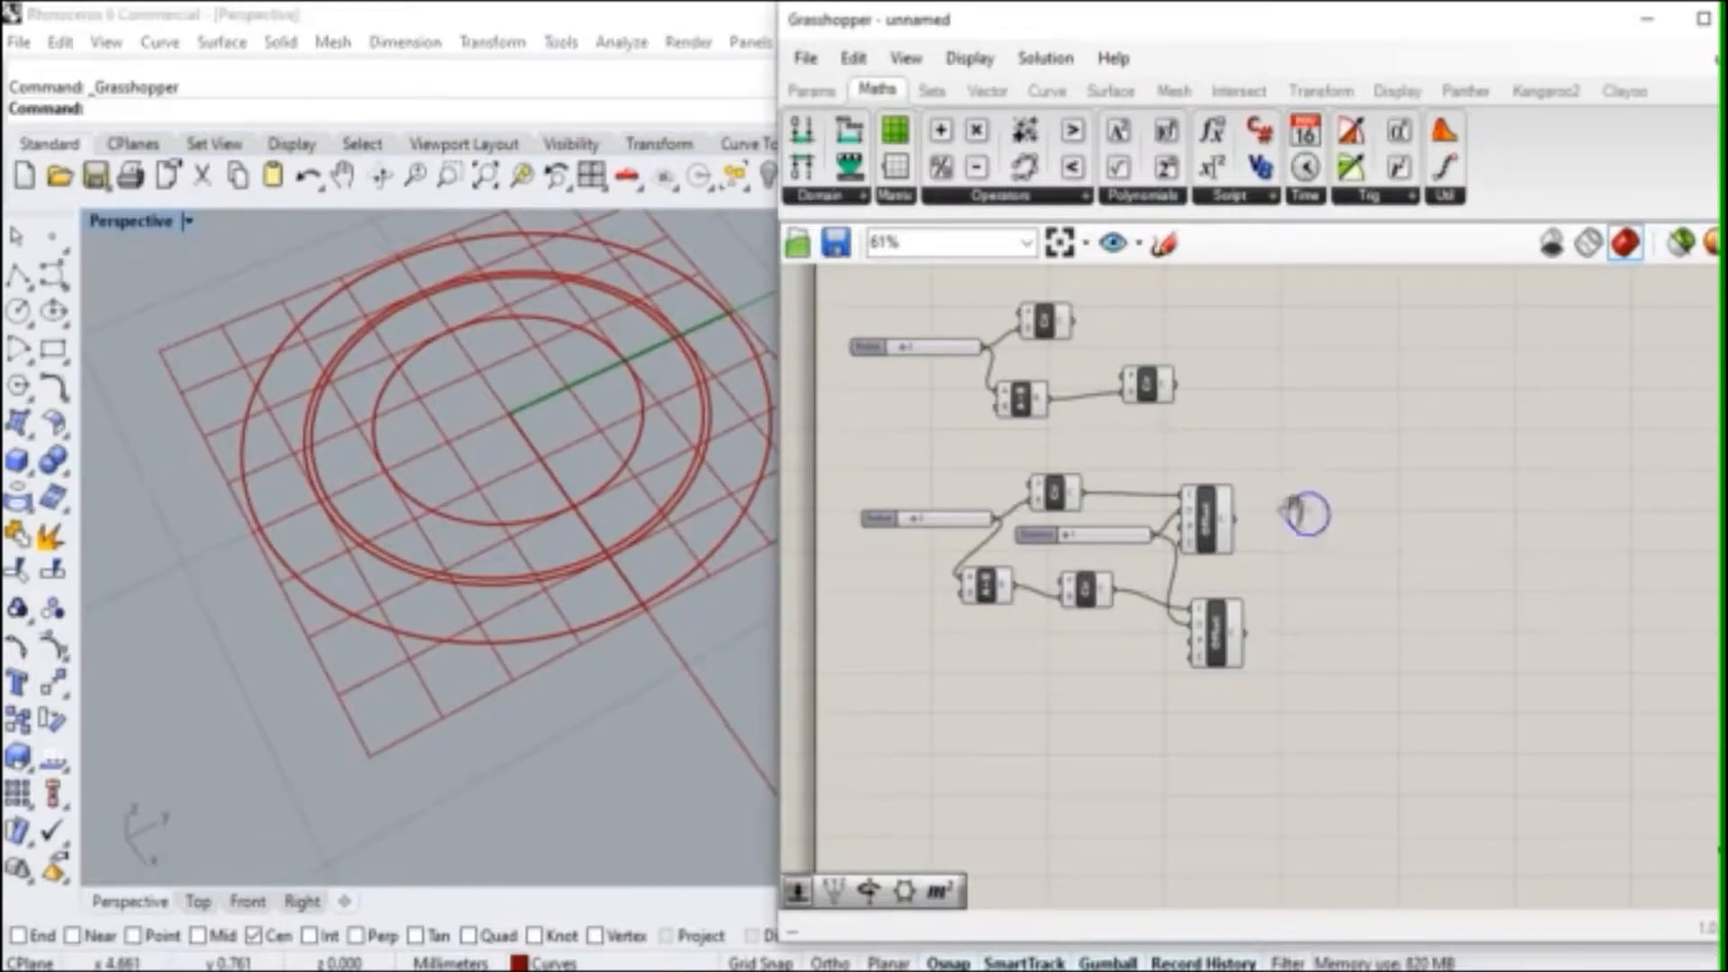
pyautogui.scroll(4, 1206, 539)
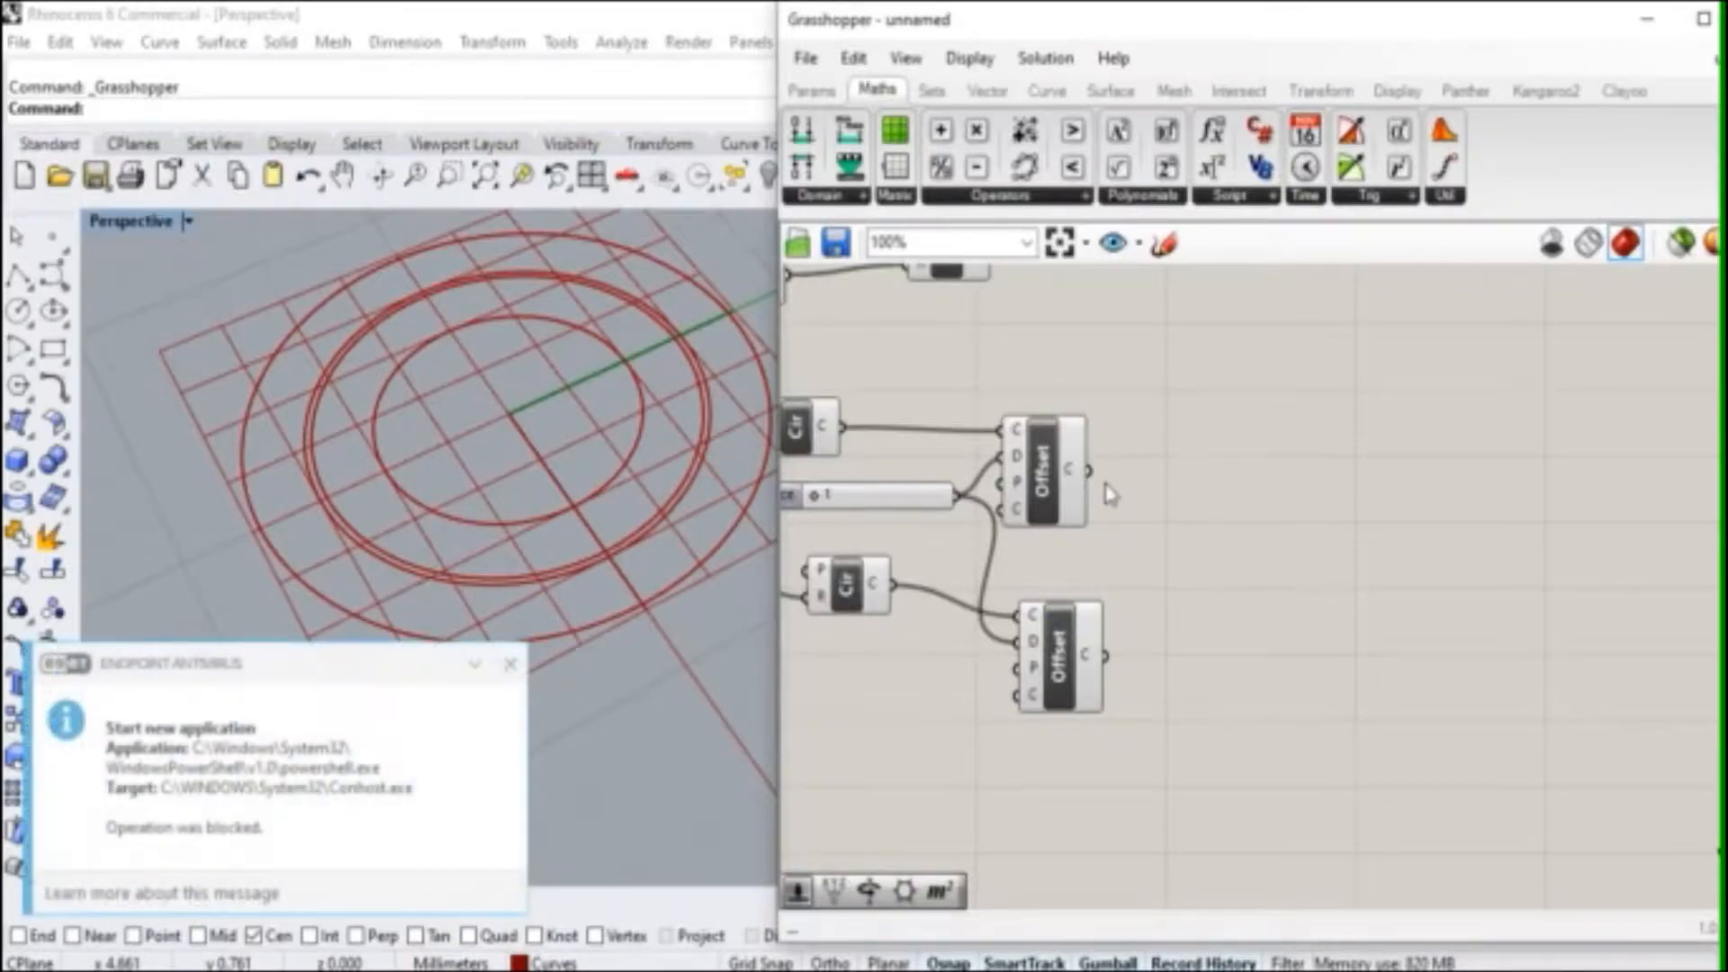
pyautogui.click(510, 665)
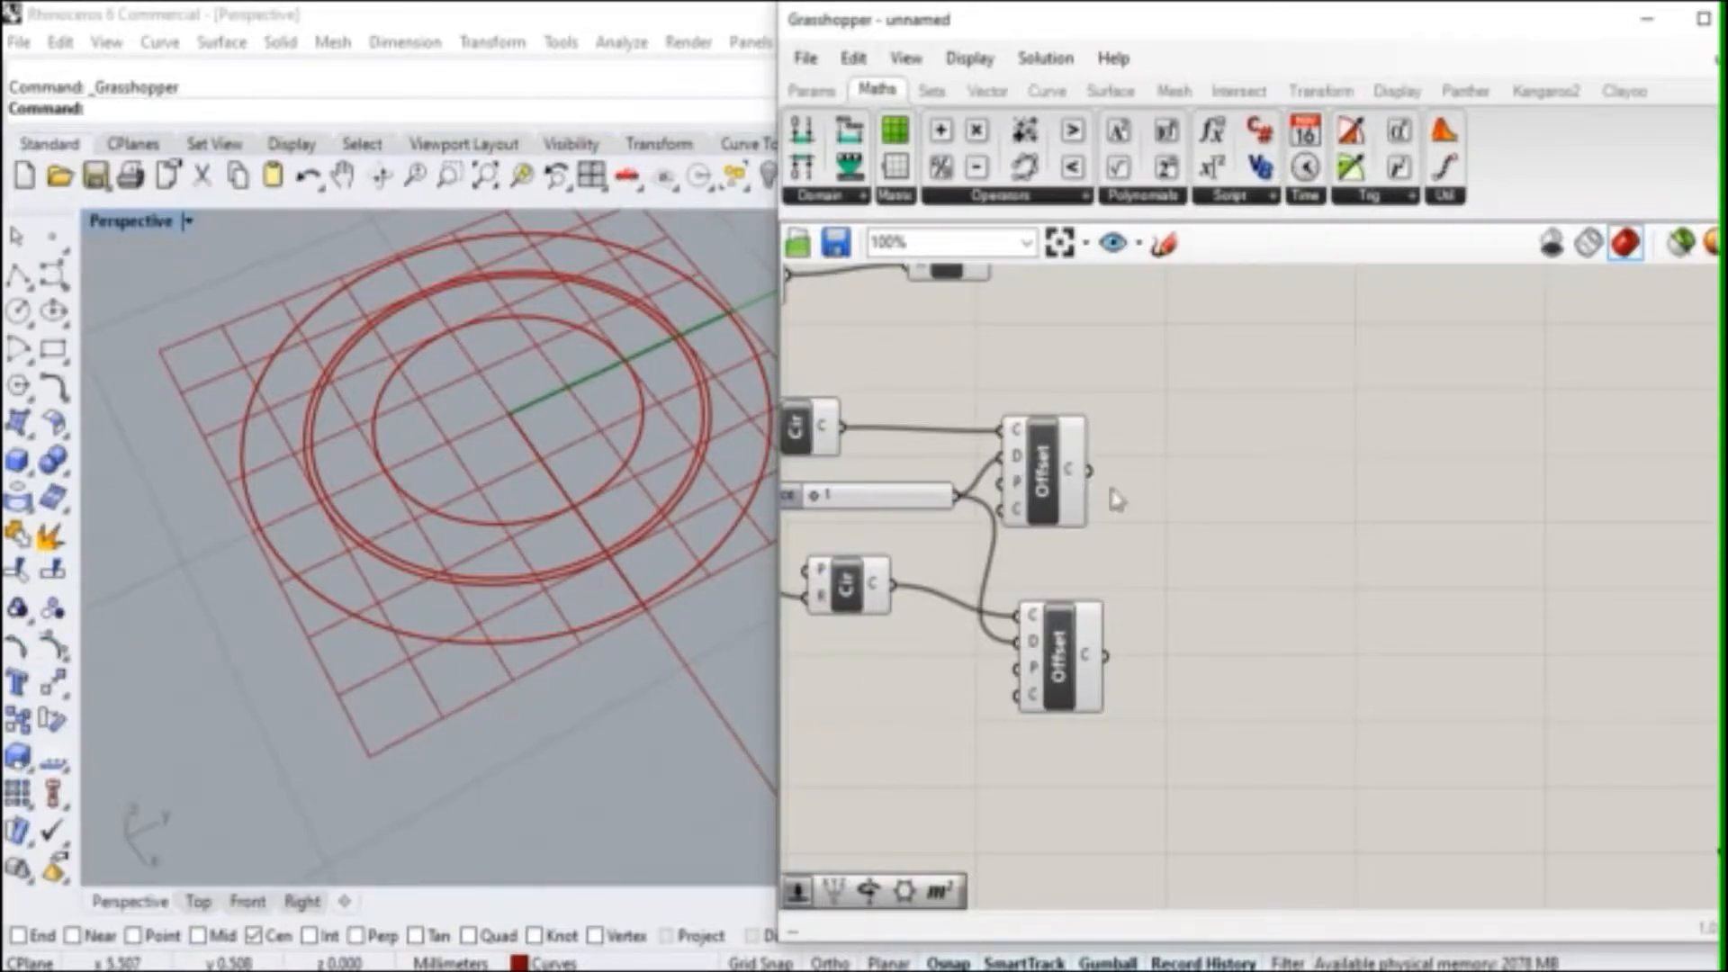
# Step: Add a Curve parameter beside the upper Offset Curve component and connect that component's output to it
pyautogui.doubleClick(1182, 472)
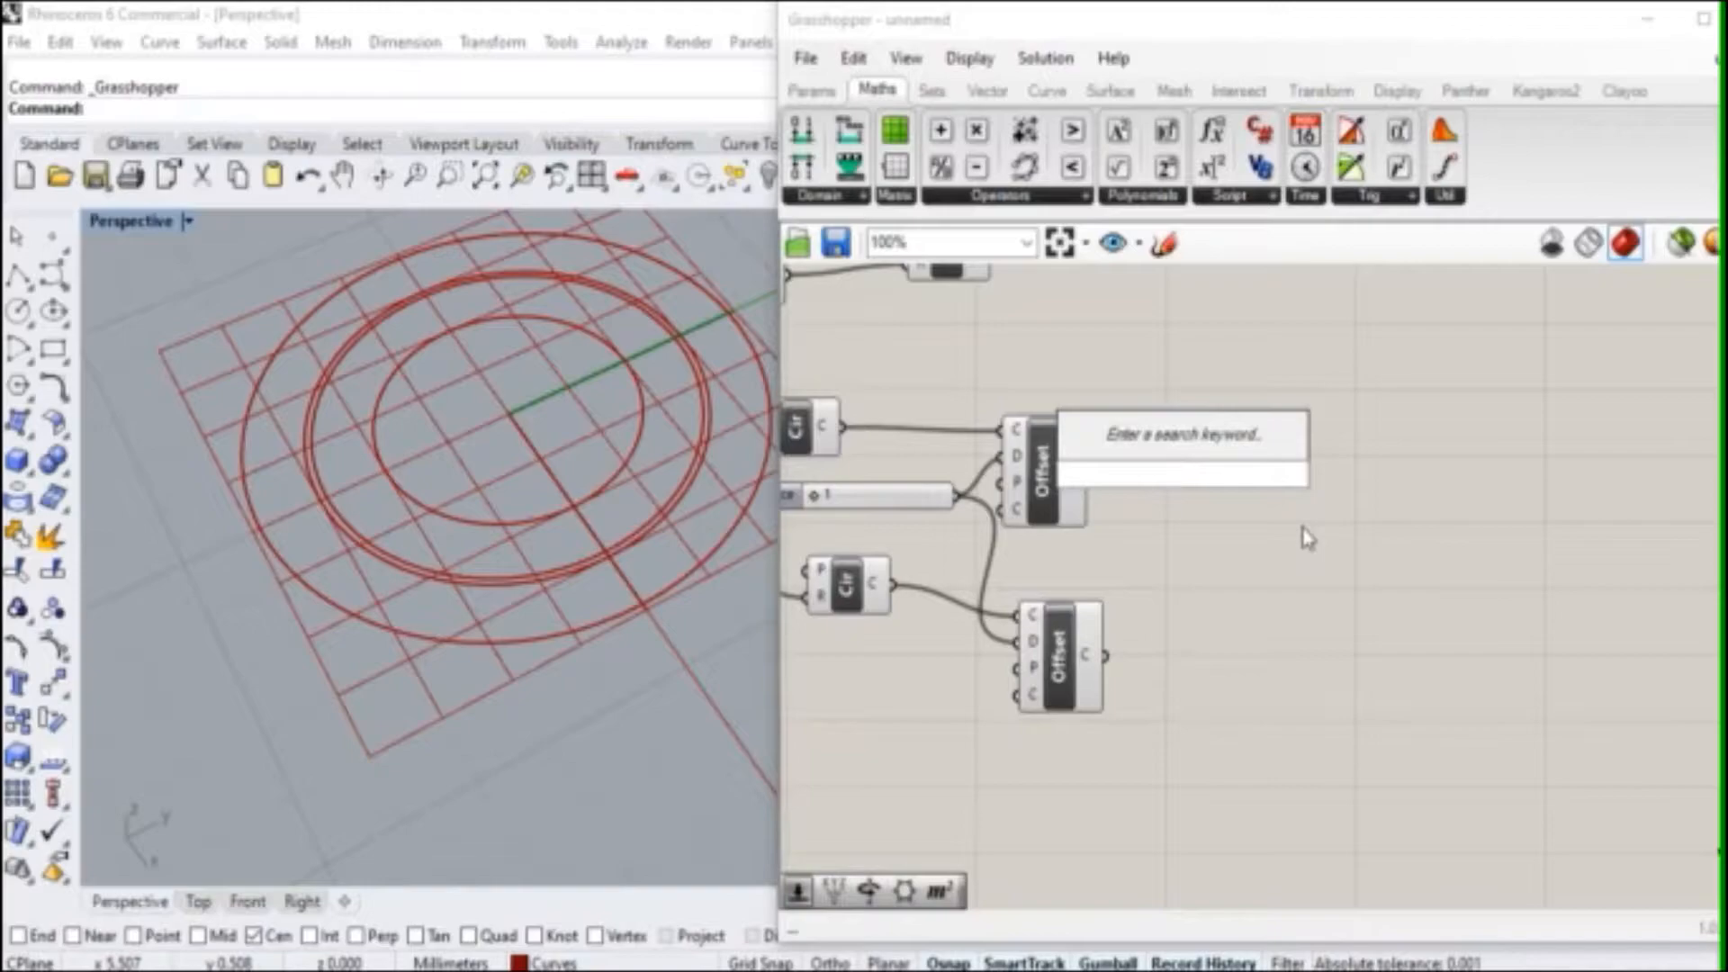
pyautogui.write('curve')
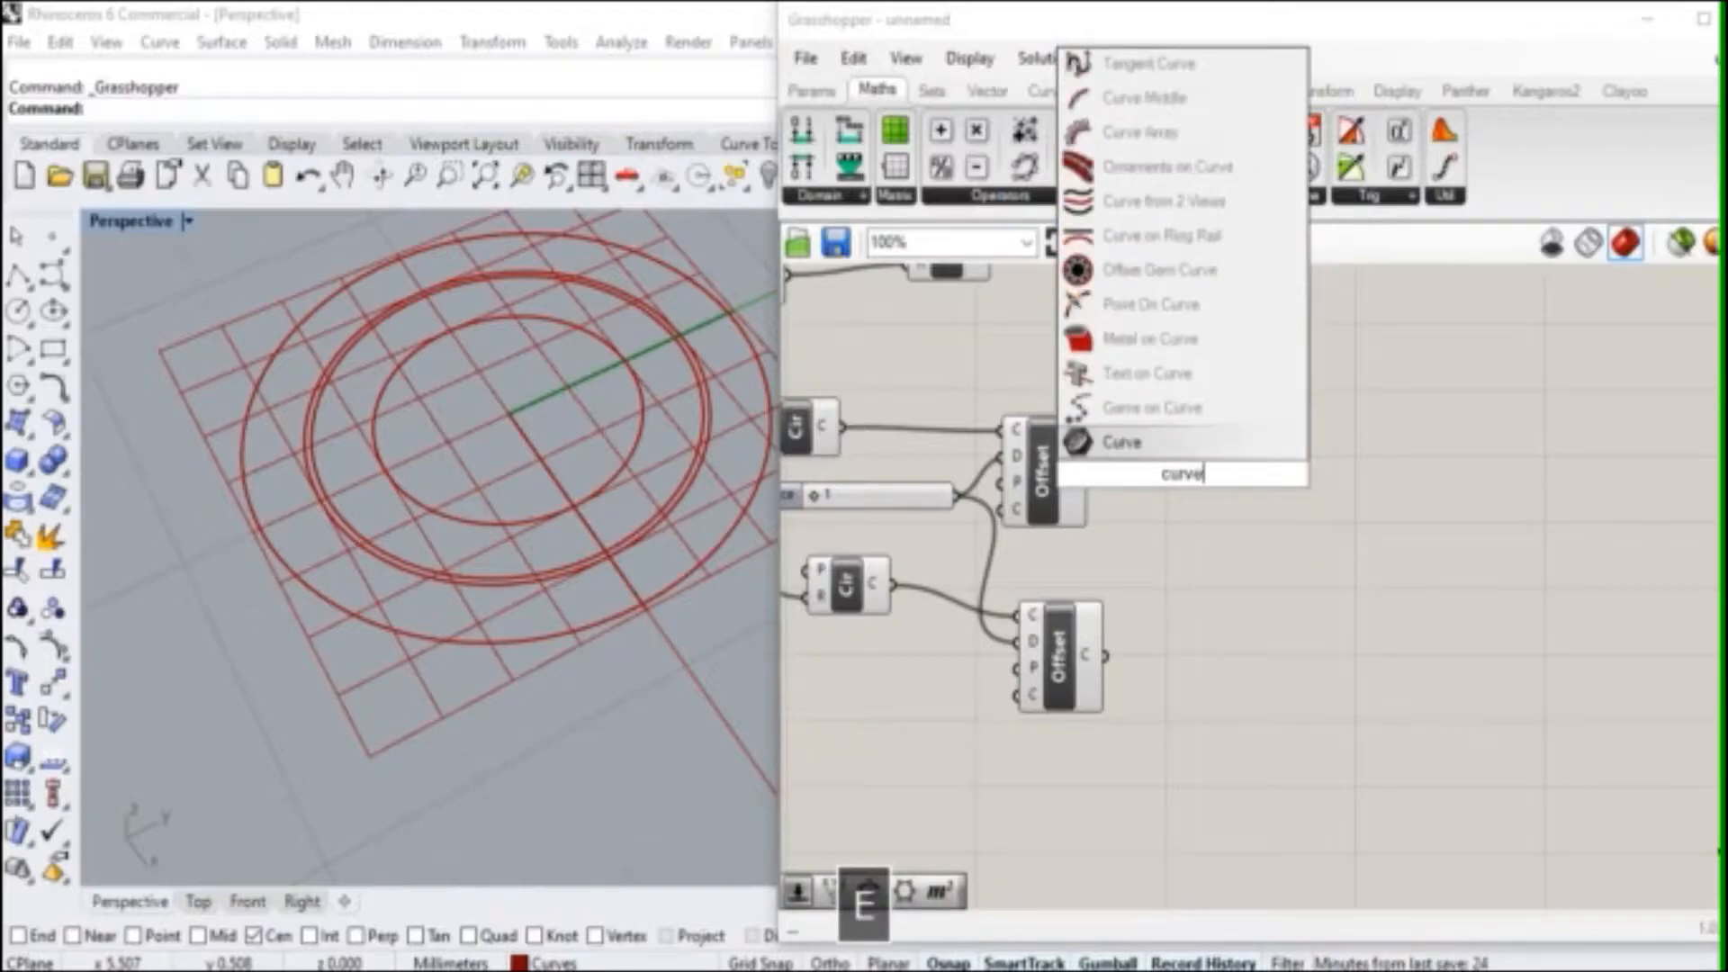
pyautogui.click(1224, 452)
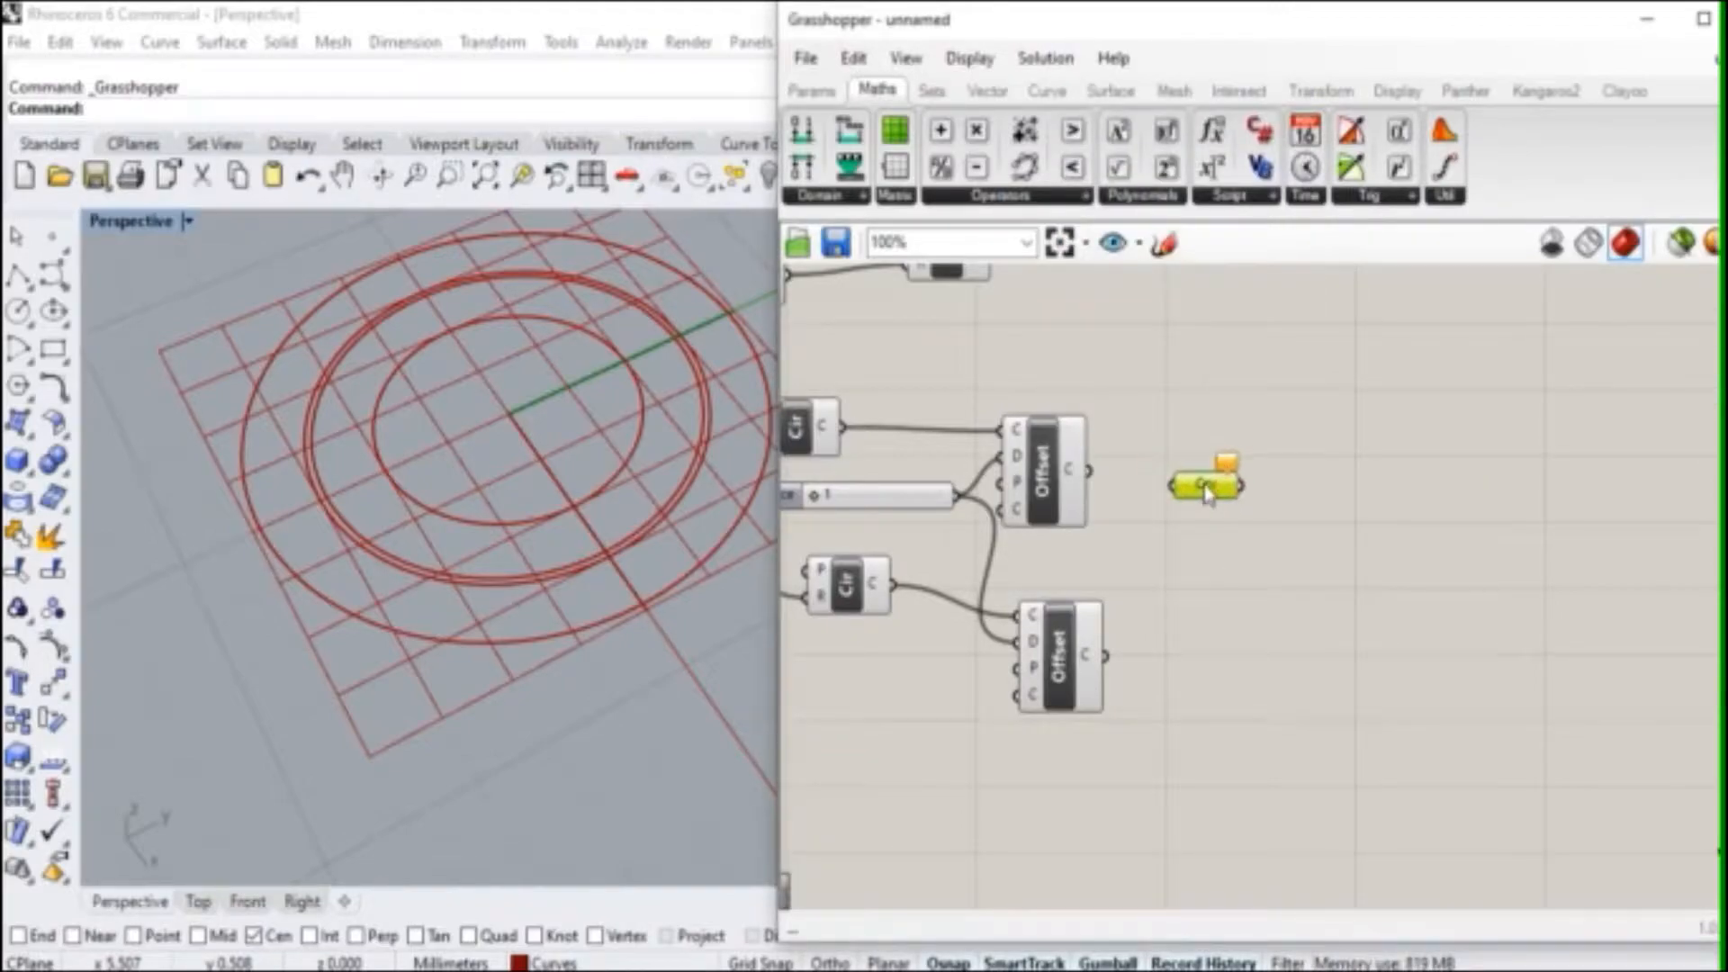
pyautogui.moveTo(1197, 474); pyautogui.dragTo(1199, 478)
pyautogui.moveTo(1089, 470); pyautogui.dragTo(1163, 470)
# Step: Add a second Curve parameter beside the lower Offset Curve component and connect that component's output to it
pyautogui.doubleClick(1190, 656)
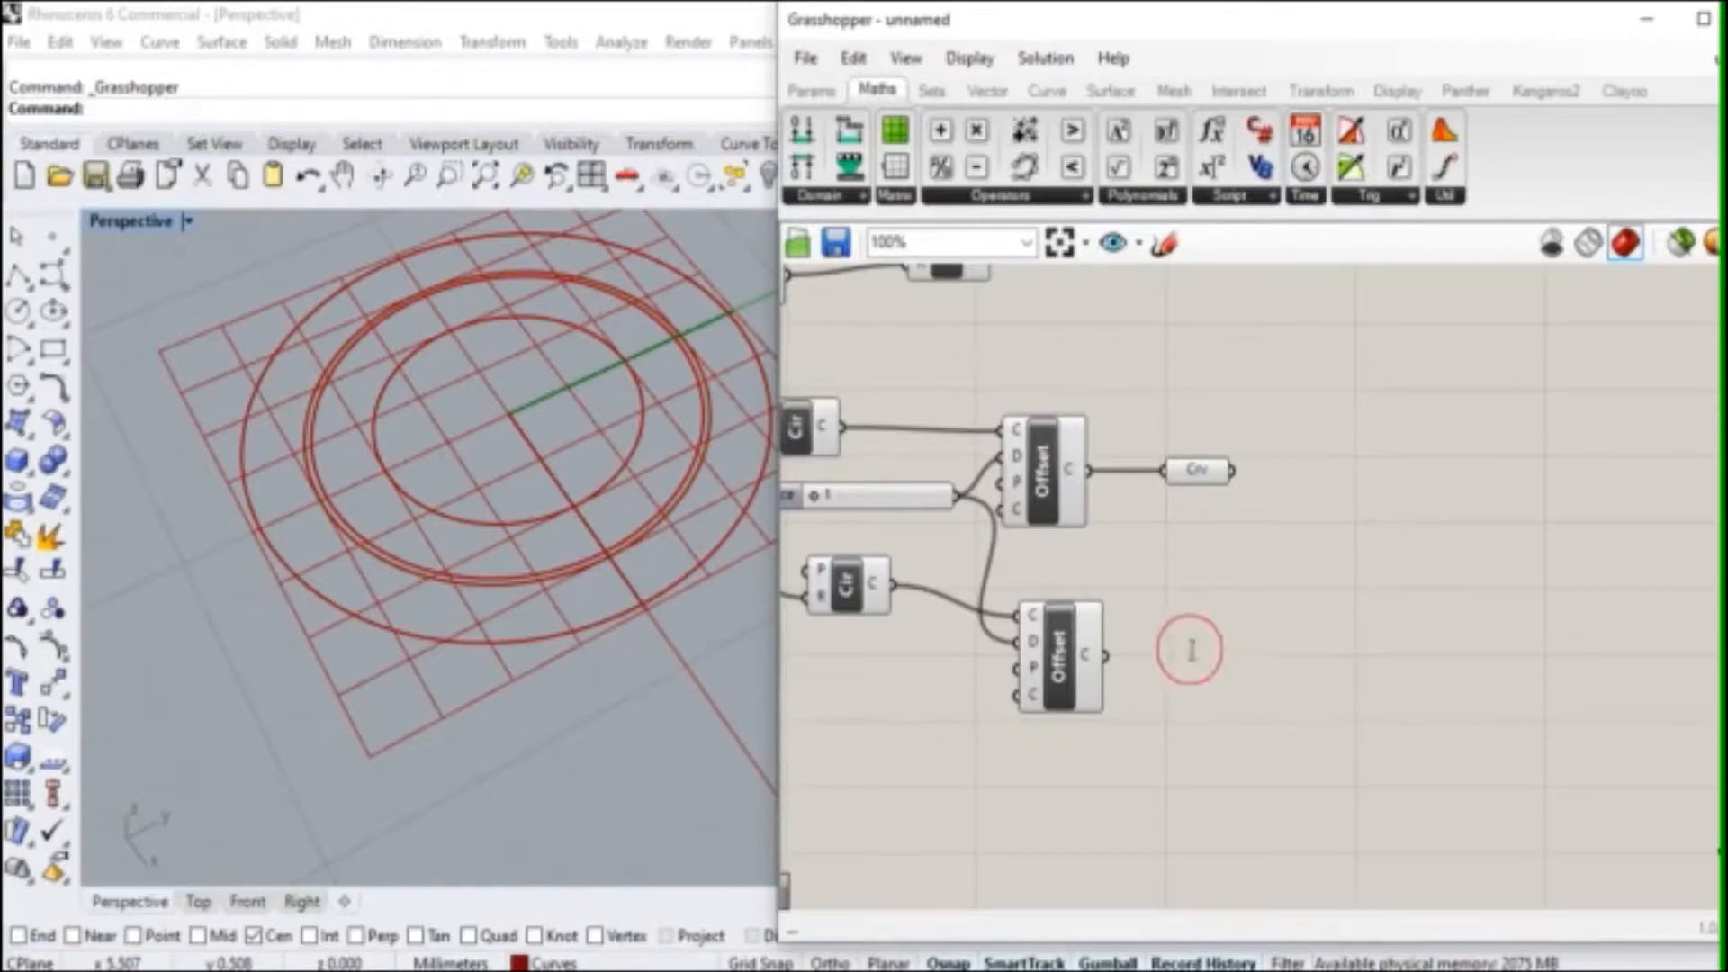
pyautogui.write('curve')
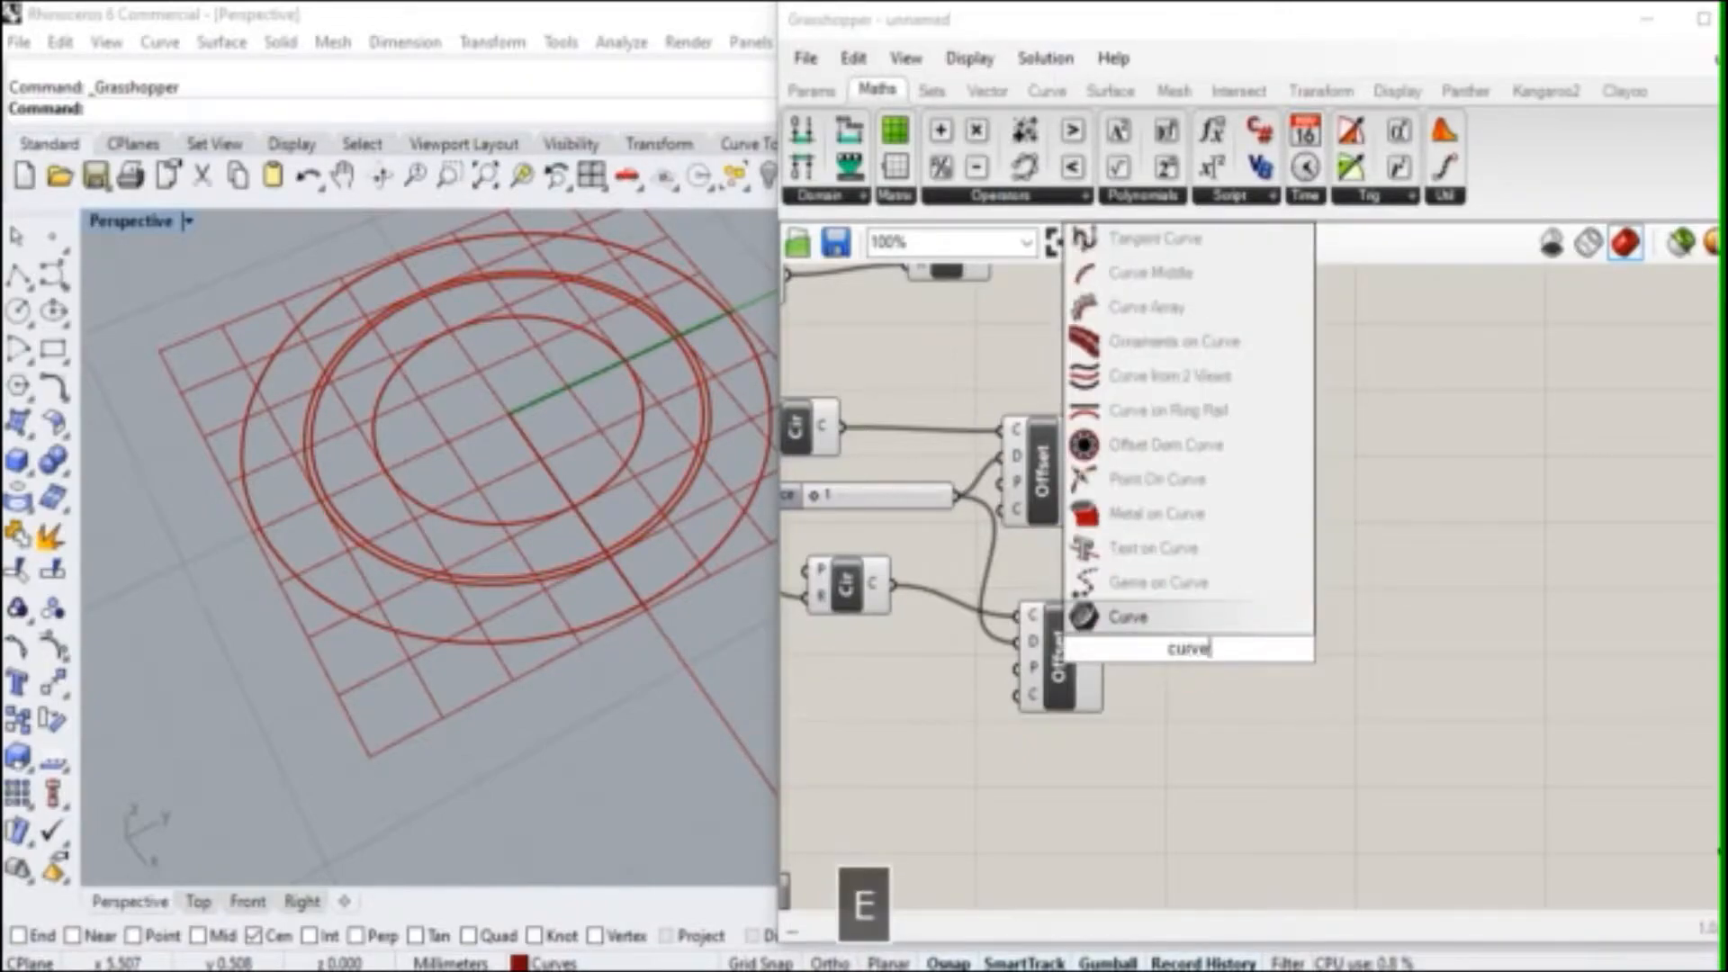
pyautogui.click(1179, 625)
pyautogui.moveTo(1107, 654); pyautogui.dragTo(1156, 649)
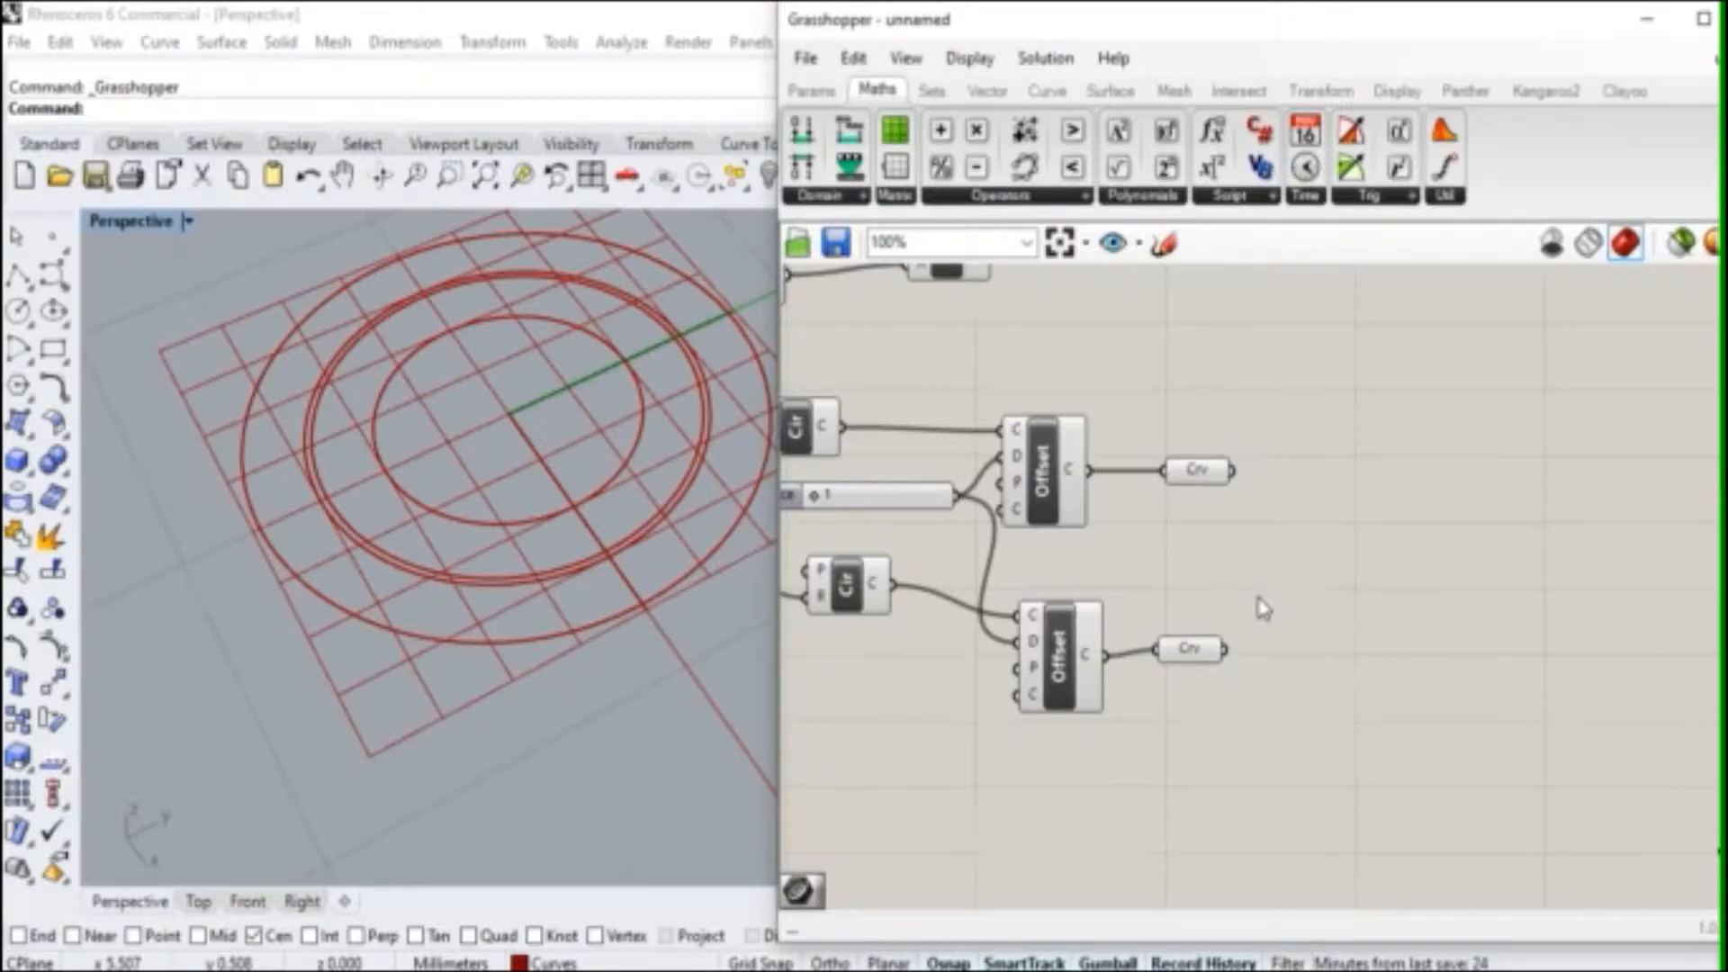
# Step: Add a Move component and connect the upper Curve parameter to its geometry input
pyautogui.moveTo(1226, 535); pyautogui.dragTo(1200, 551, button='right')
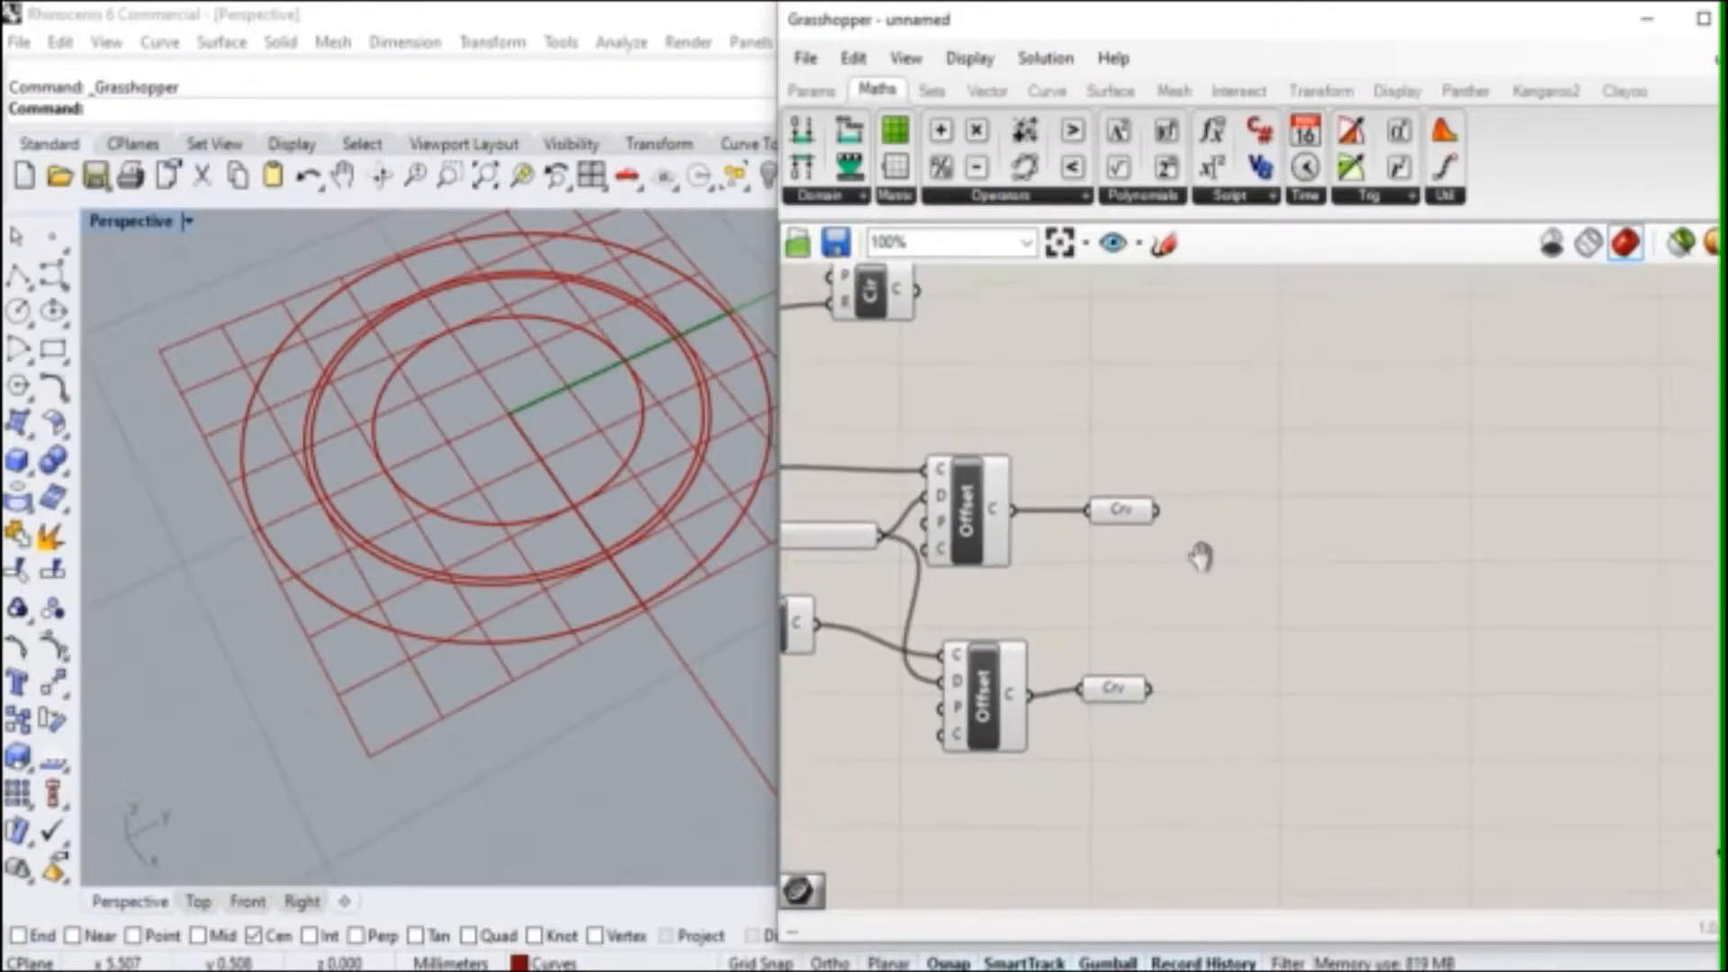
pyautogui.doubleClick(1249, 567)
pyautogui.write('move')
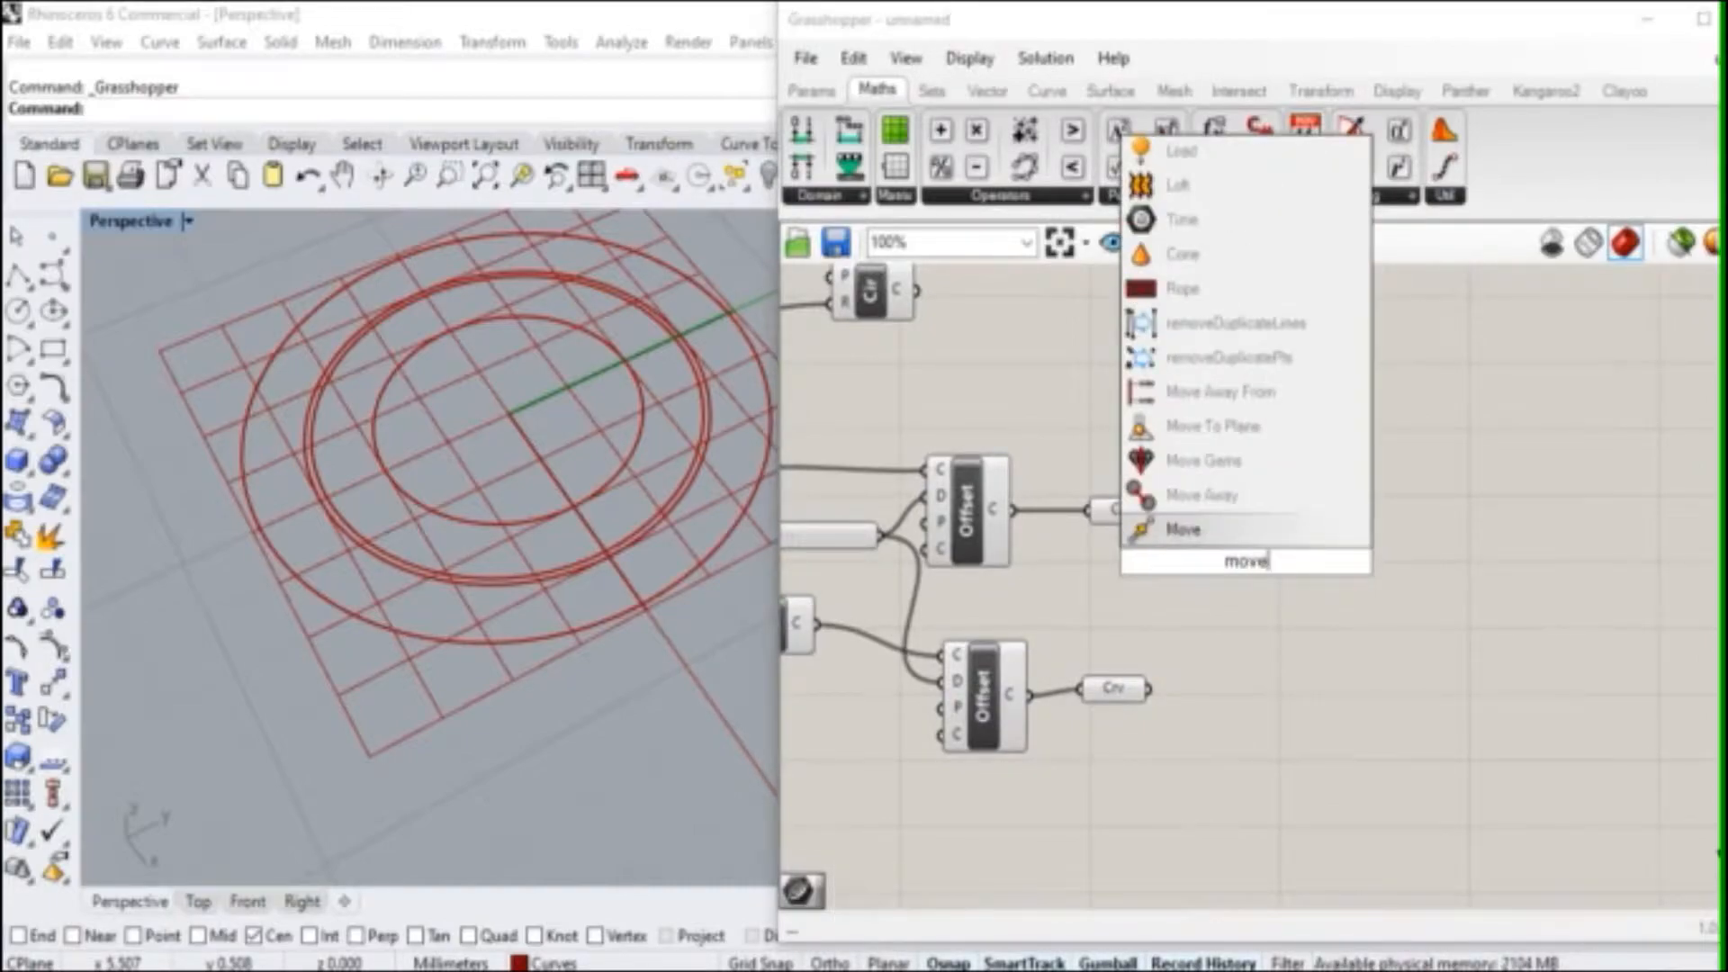
pyautogui.click(1216, 544)
pyautogui.moveTo(1258, 580); pyautogui.dragTo(1294, 585)
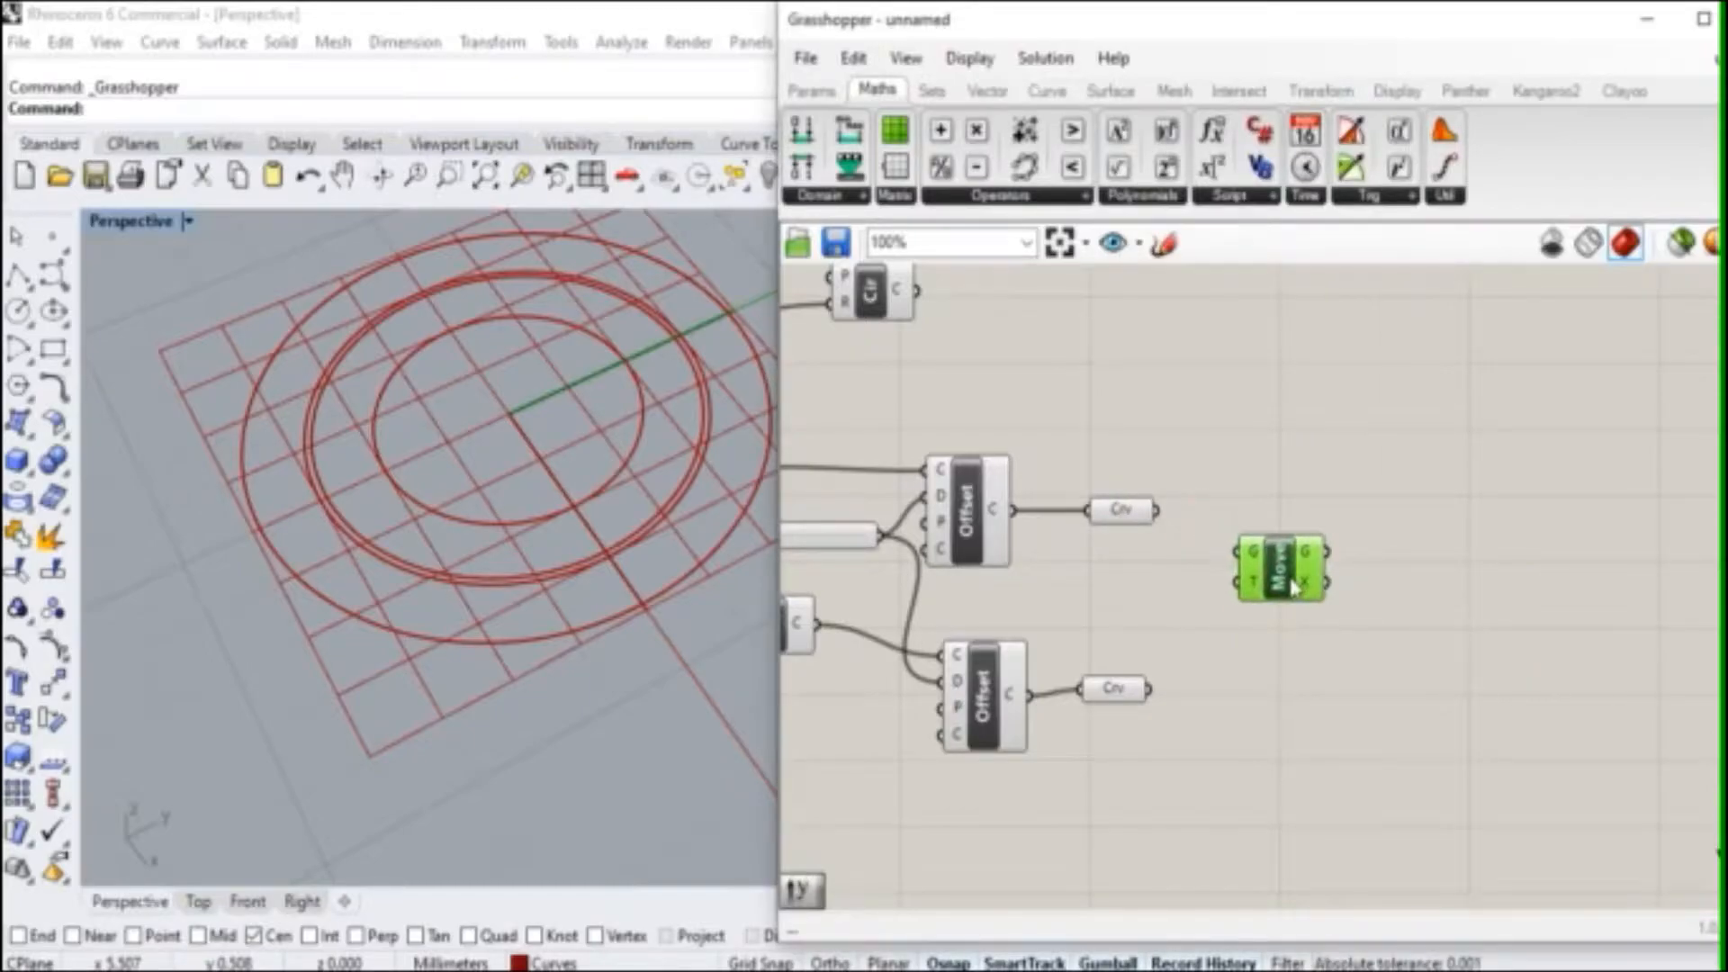
pyautogui.click(1202, 590)
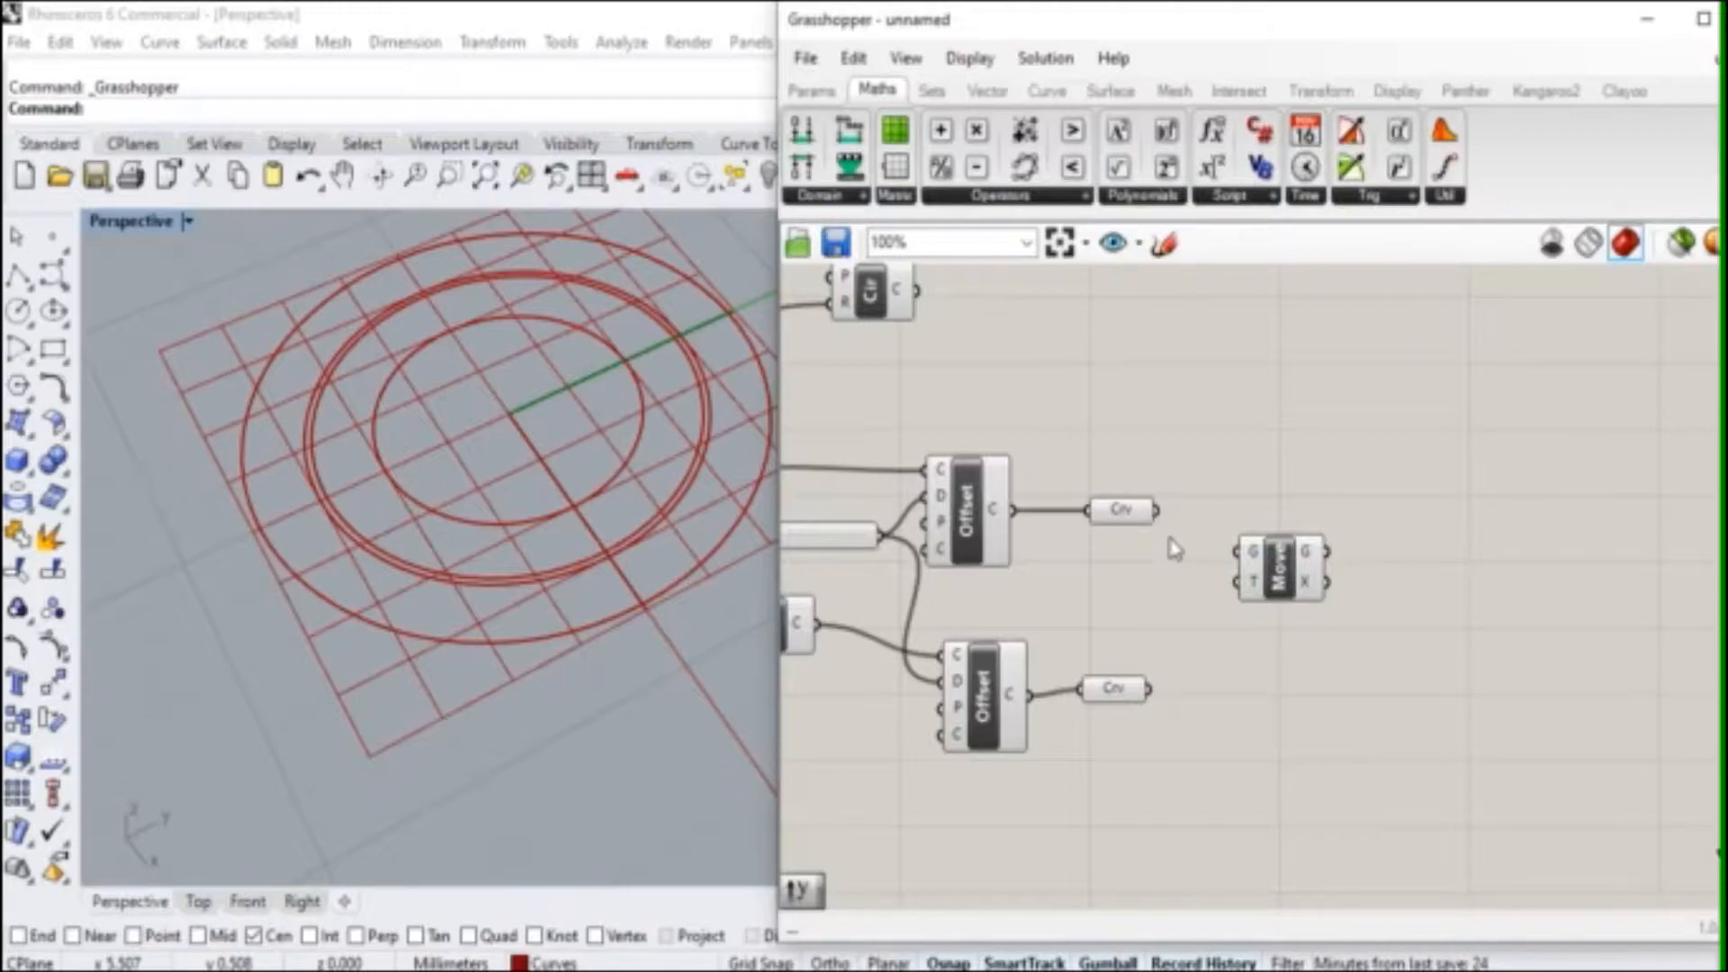
pyautogui.moveTo(1159, 513); pyautogui.dragTo(1262, 568)
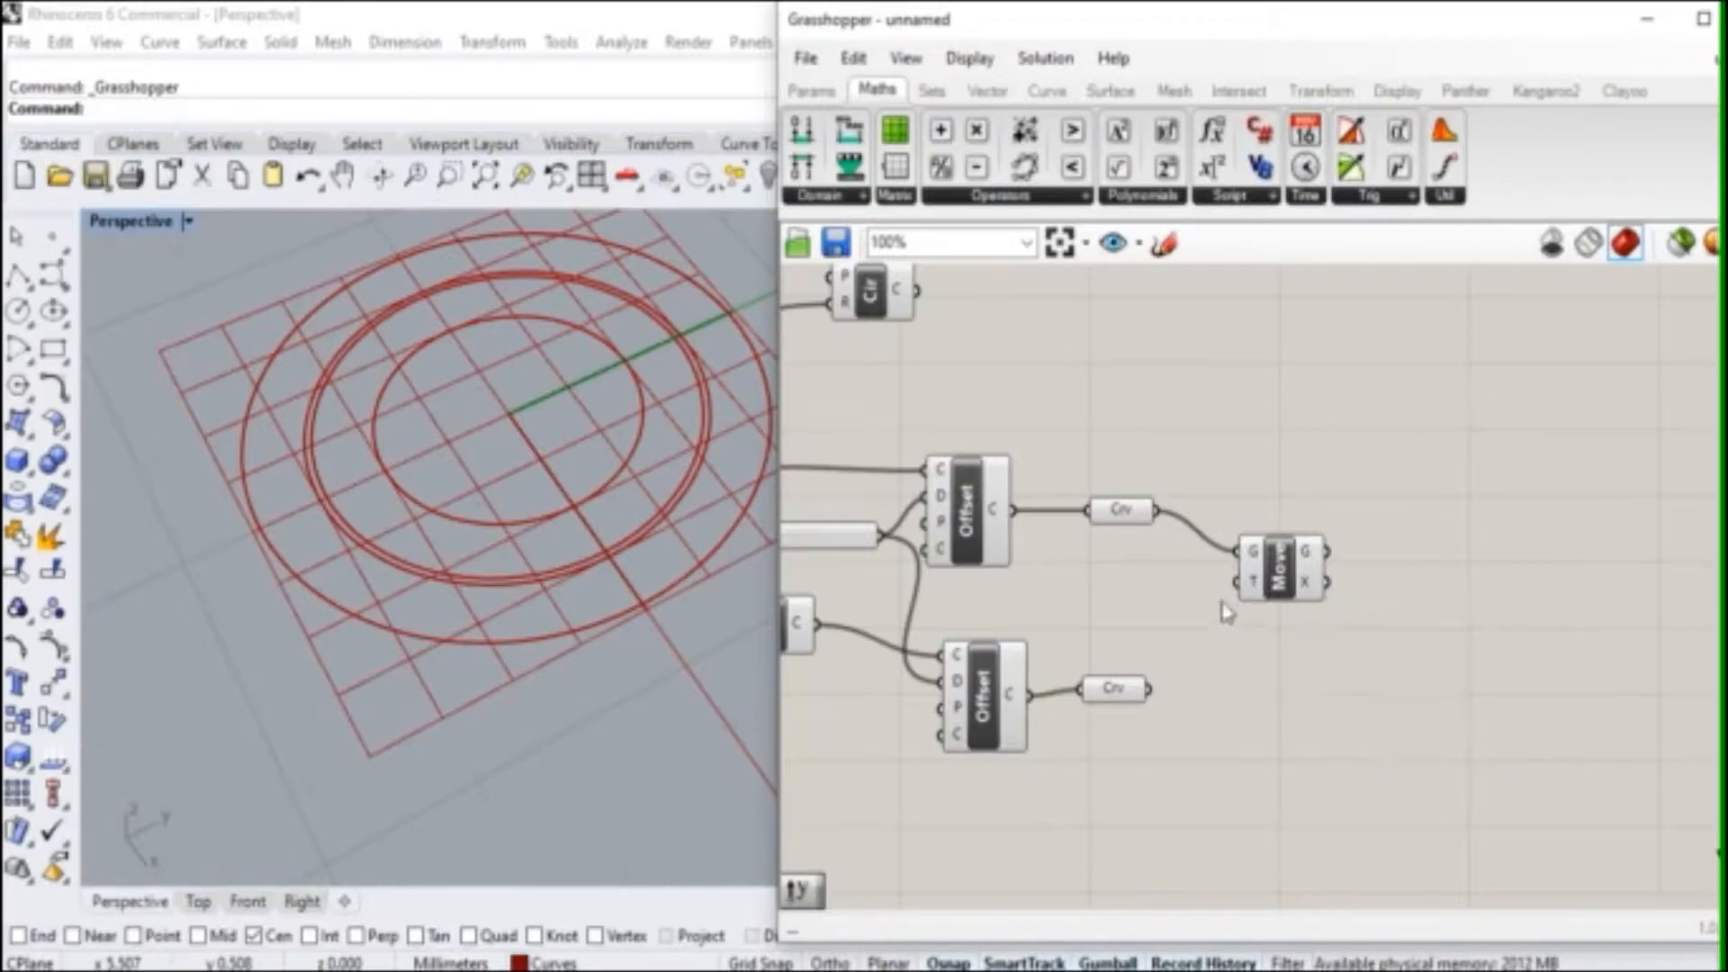
pyautogui.moveTo(1210, 599); pyautogui.dragTo(1235, 560, button='right')
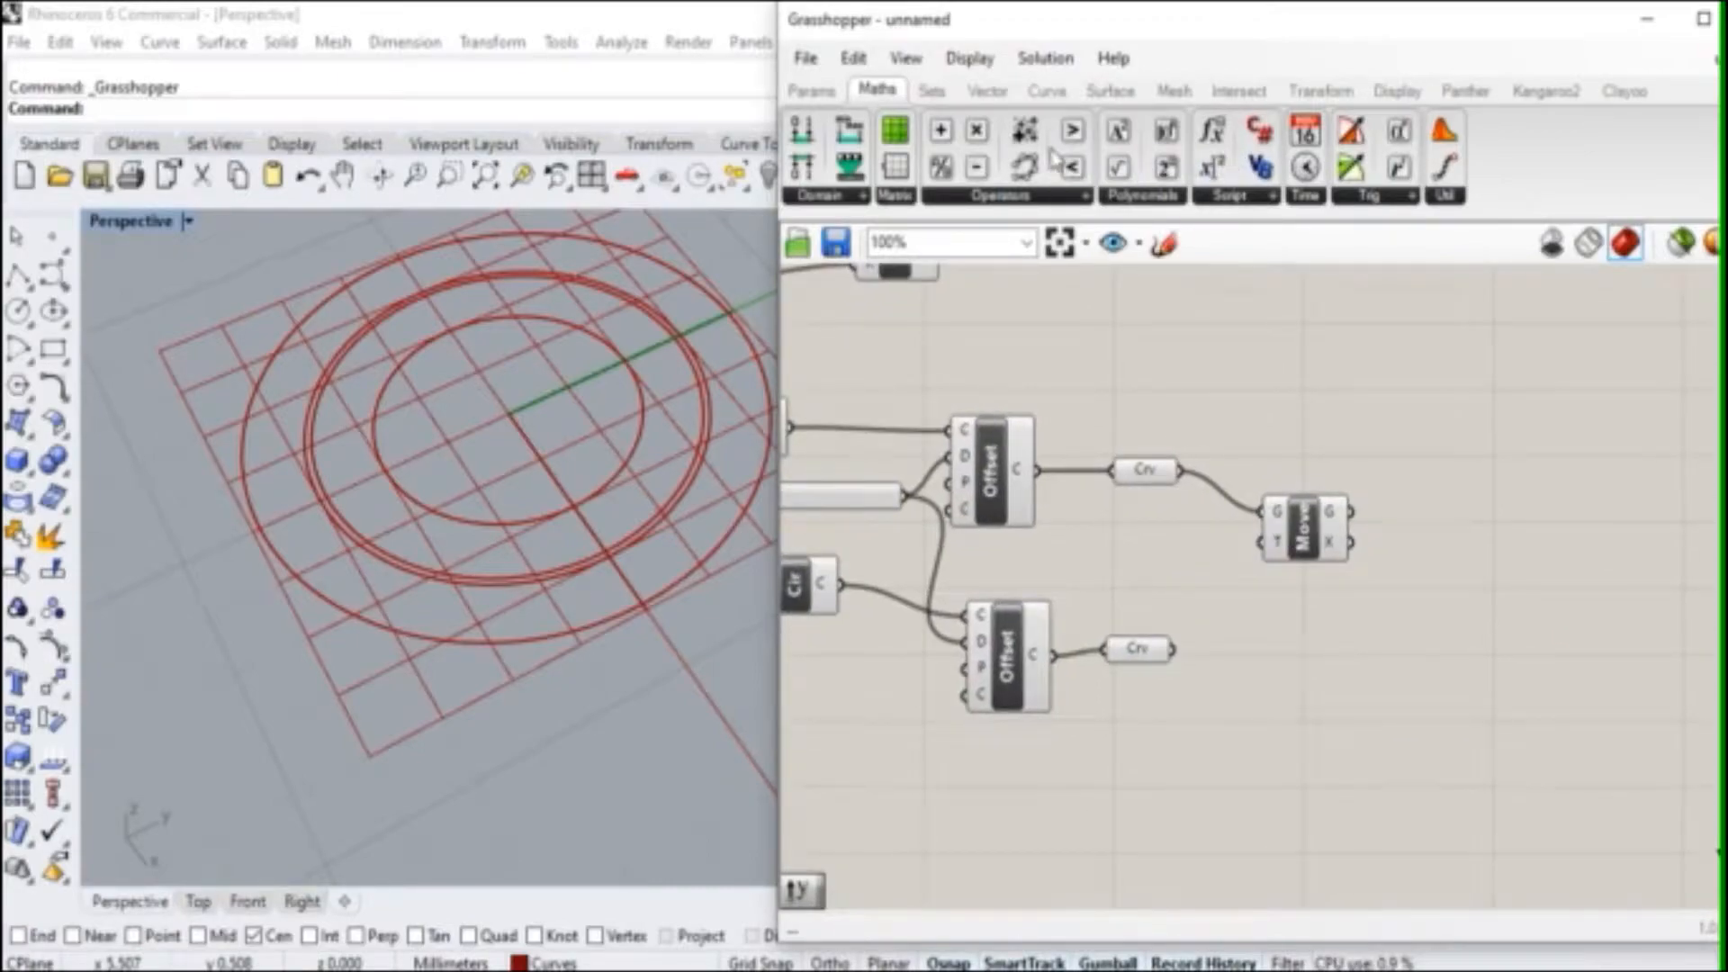
# Step: Add a Unit Z vector component below the Curve parameters and connect its output to the Move component's translation input
pyautogui.click(985, 91)
pyautogui.click(1331, 196)
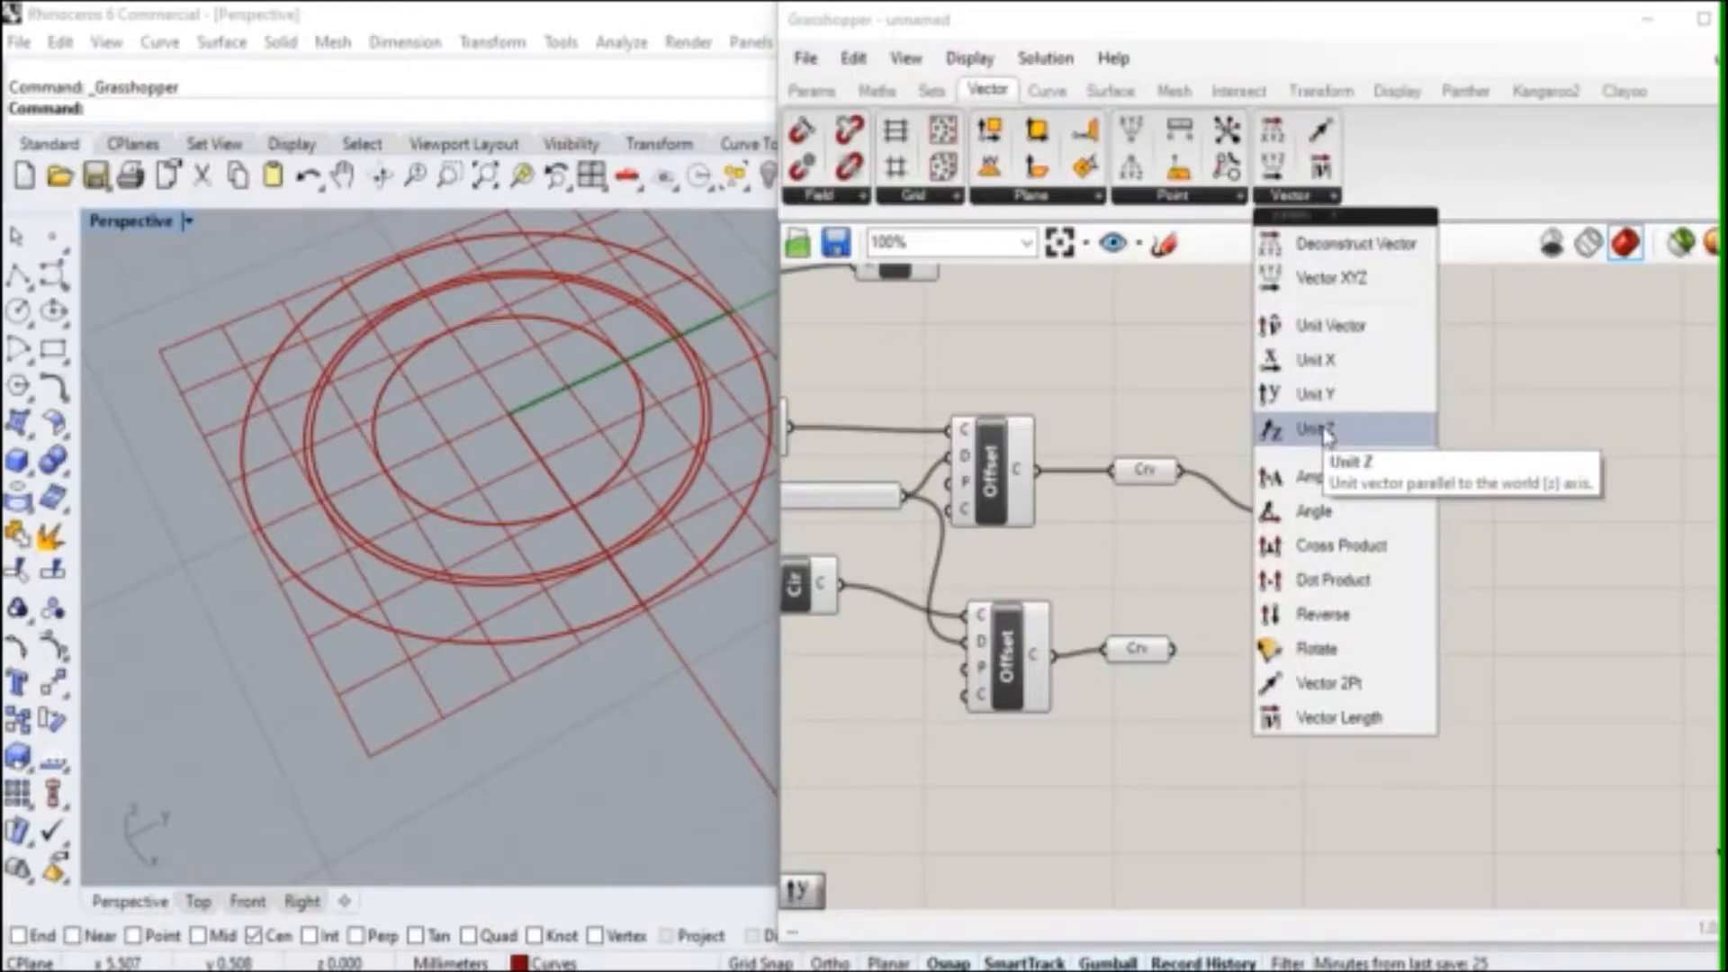
pyautogui.click(1323, 431)
pyautogui.click(1220, 717)
pyautogui.moveTo(1233, 732); pyautogui.dragTo(1262, 542)
pyautogui.moveTo(1197, 722); pyautogui.dragTo(1282, 687, button='right')
pyautogui.moveTo(459, 646); pyautogui.dragTo(441, 488, button='right')
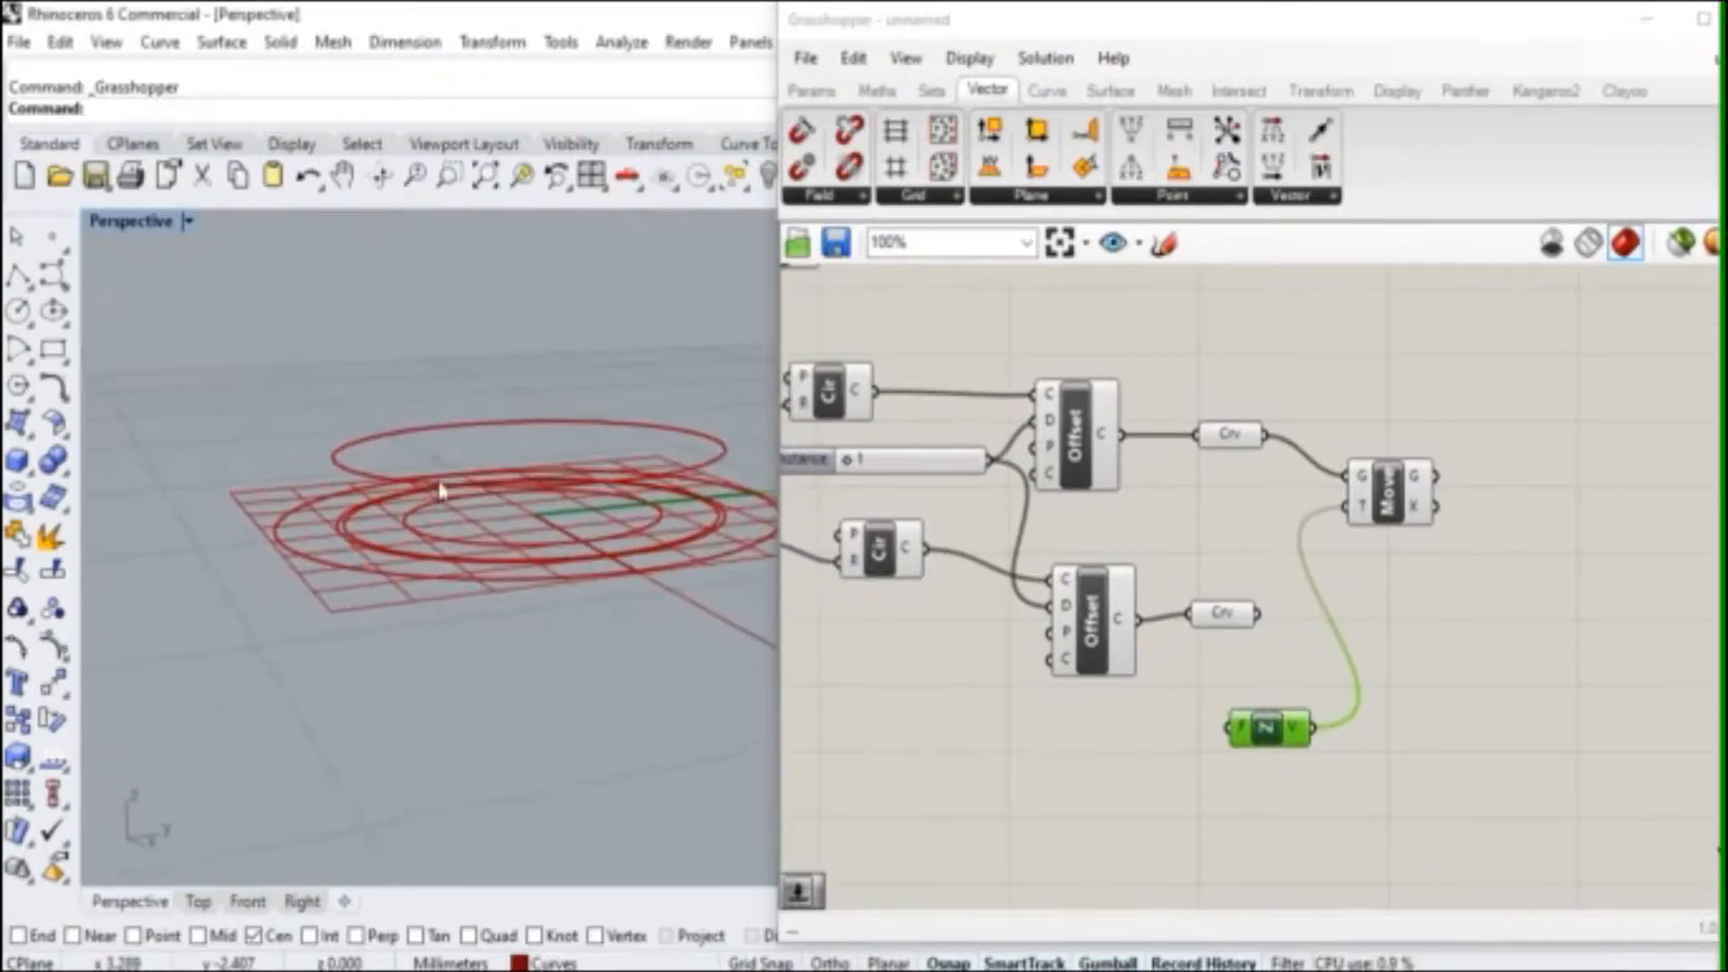
# Step: Add a Number Slider beside the Unit Z component and set its slider type to integers
pyautogui.doubleClick(1080, 752)
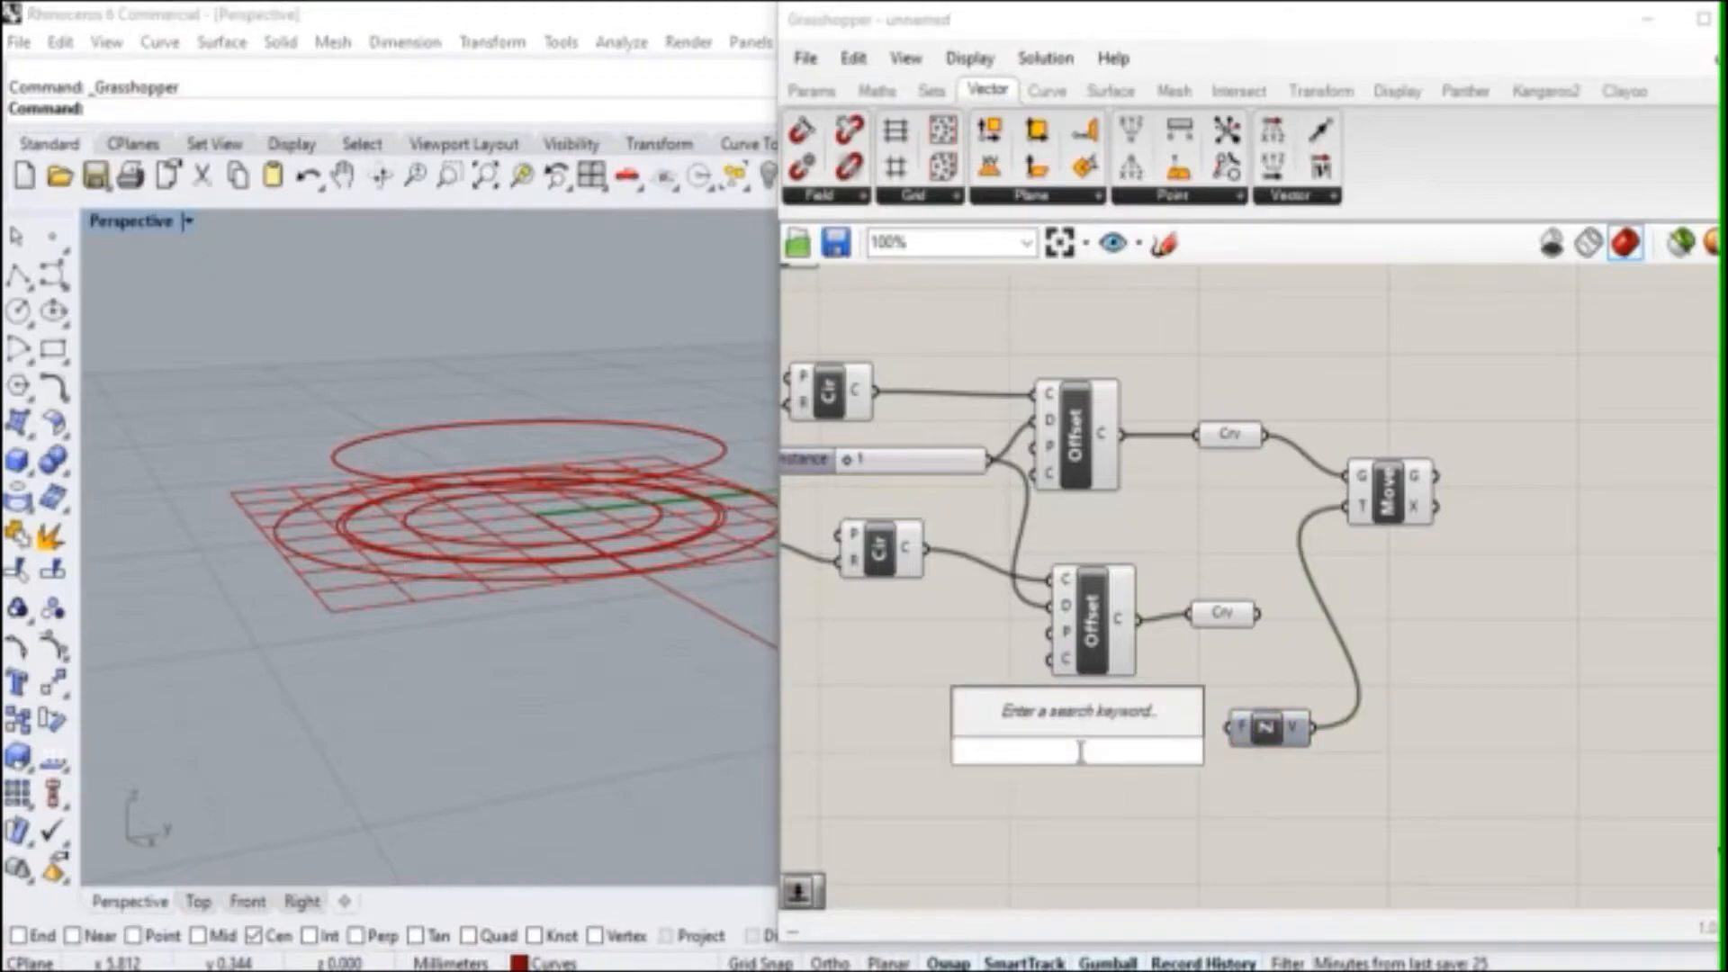
pyautogui.write('number')
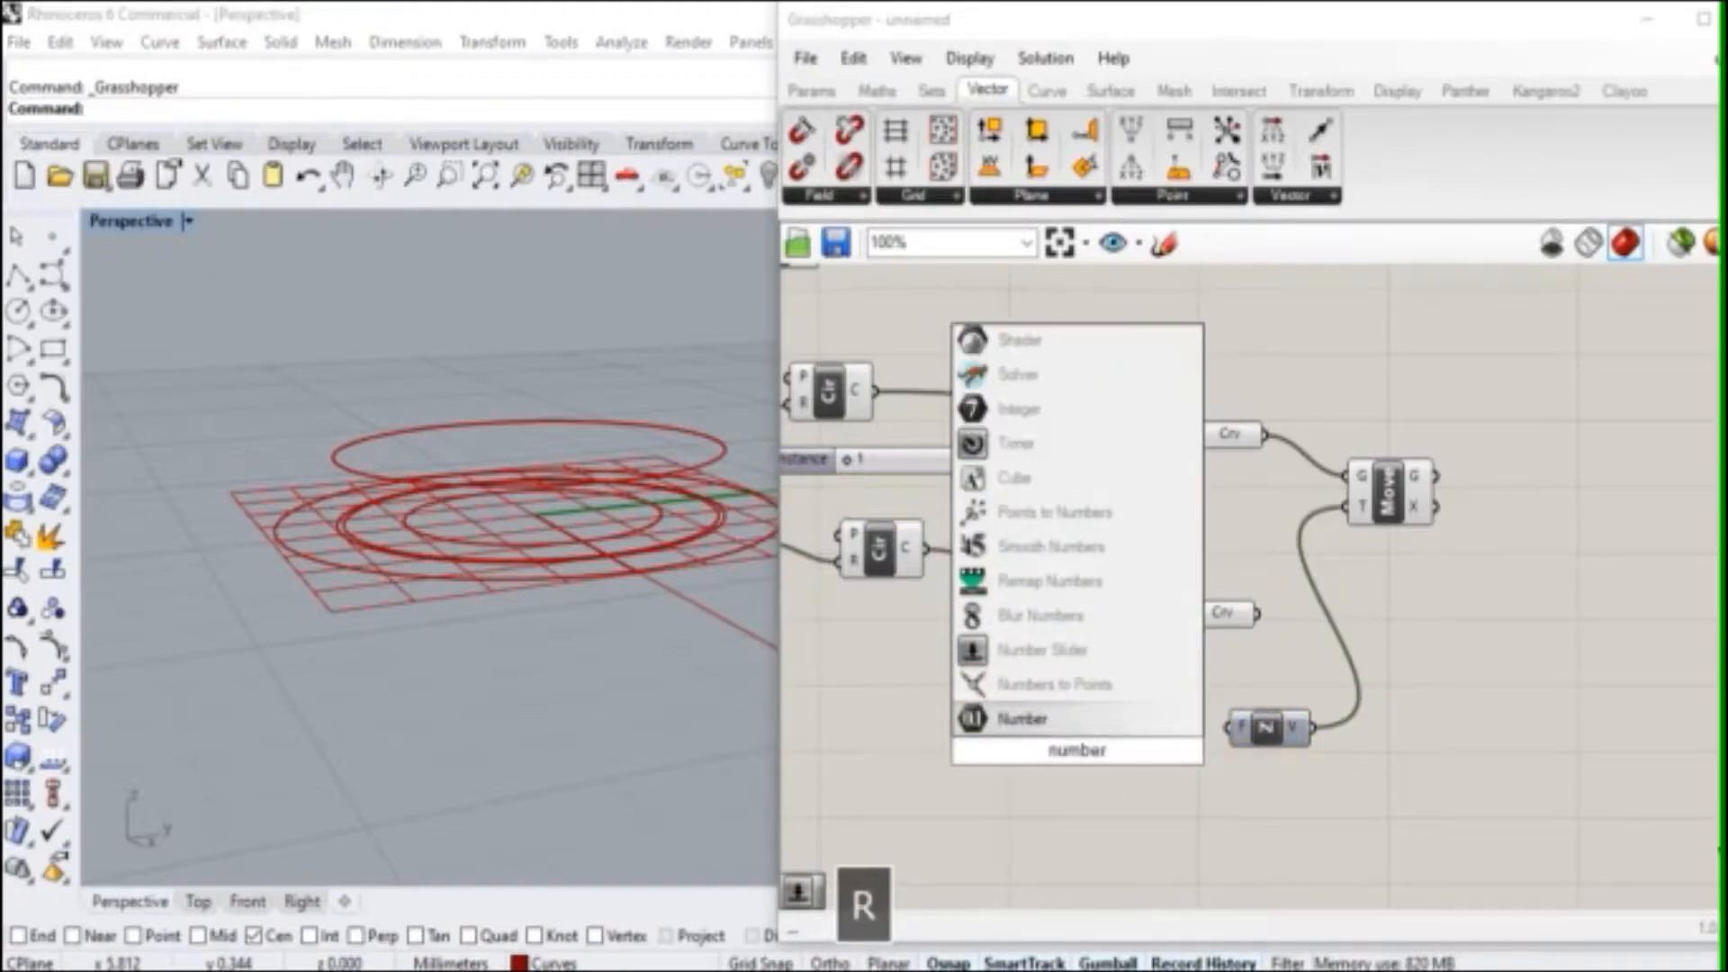
pyautogui.click(1041, 649)
pyautogui.rightClick(1033, 760)
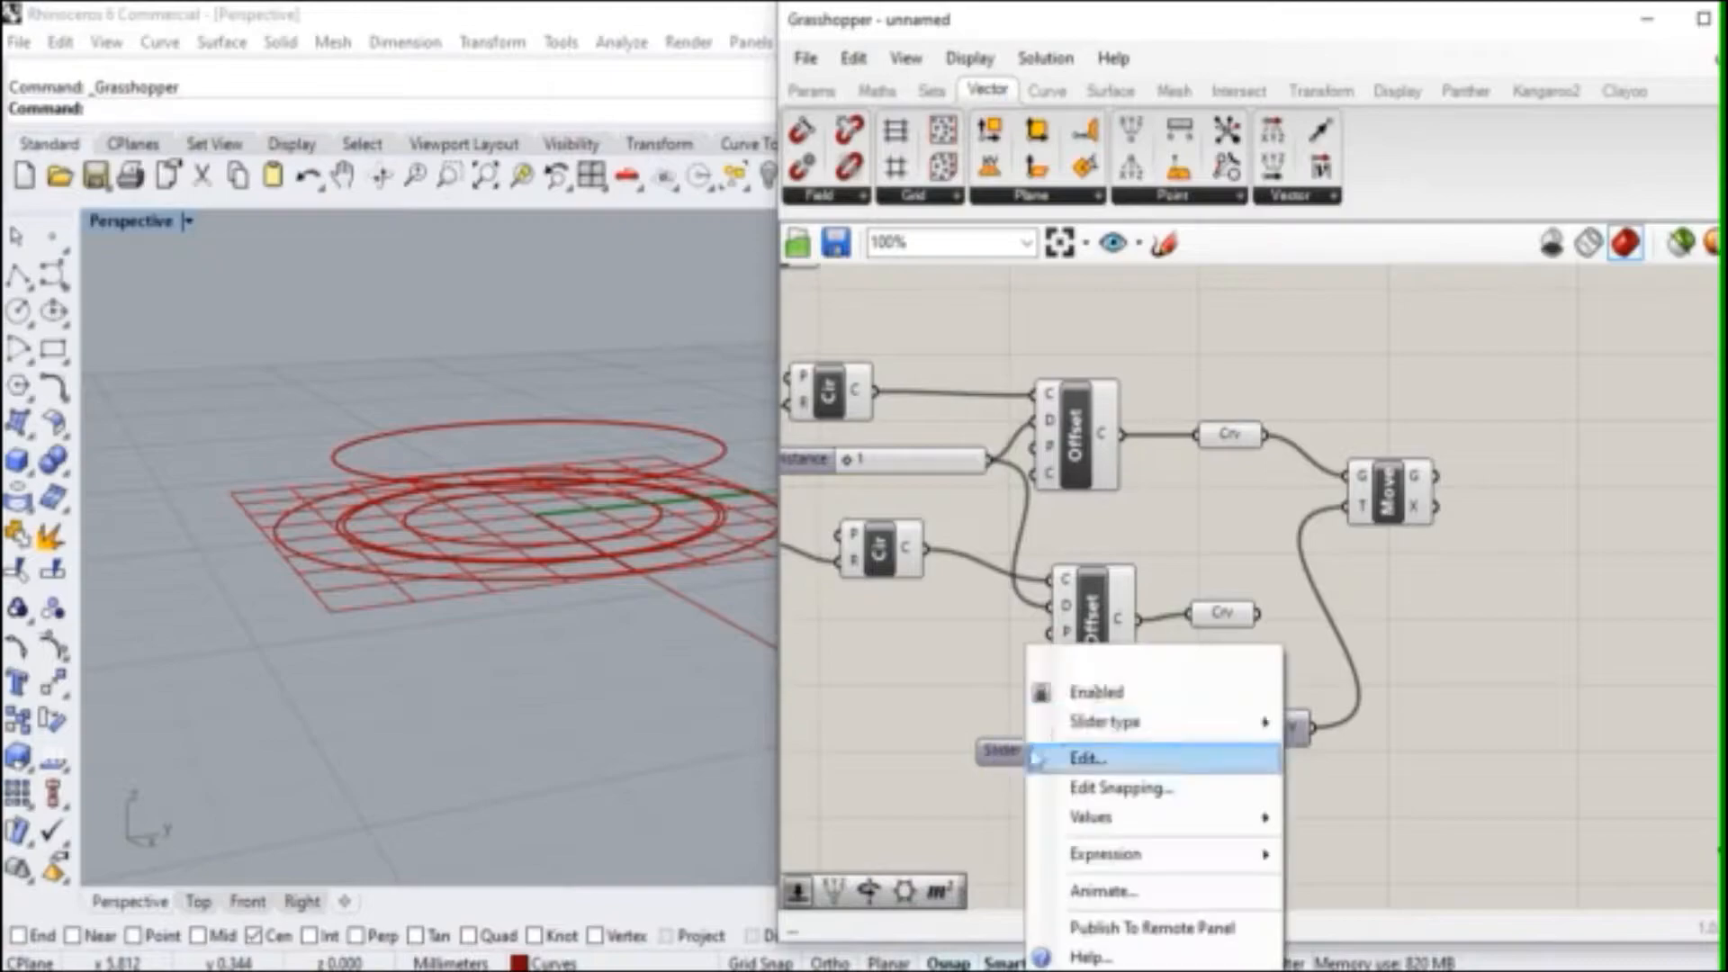
pyautogui.moveTo(1161, 721)
pyautogui.click(1354, 754)
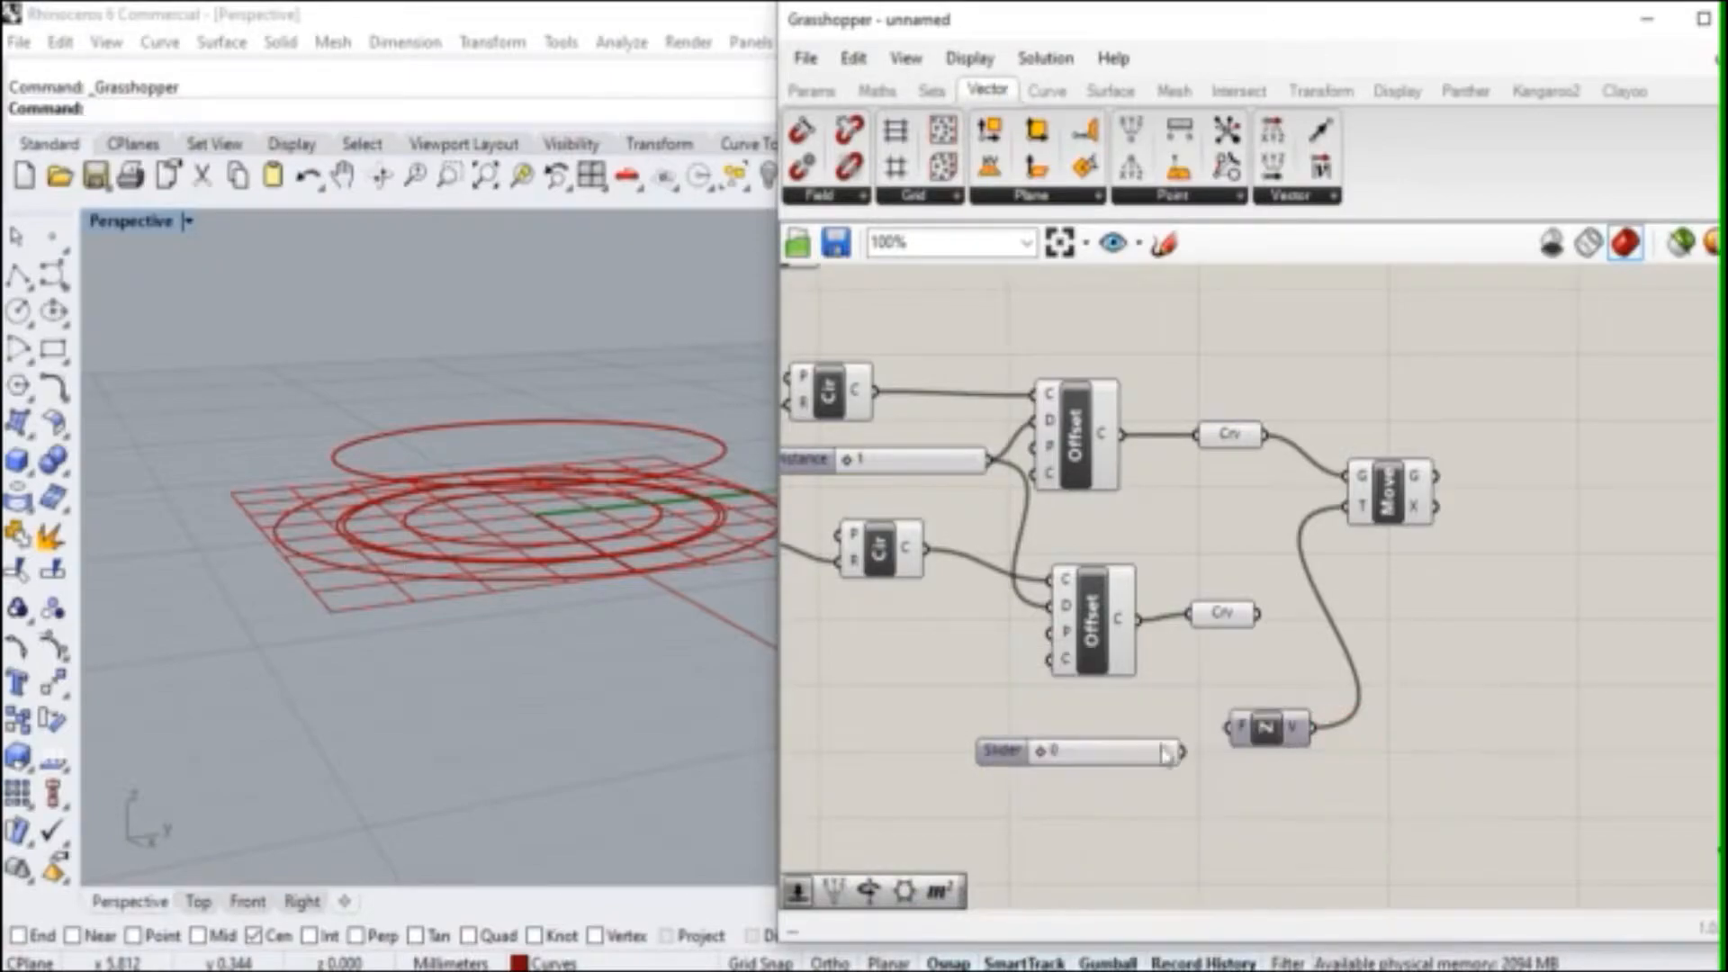
# Step: Set the new slider's minimum to 1 and maximum to 10, and connect it to the Unit Z component's factor input
pyautogui.rightClick(1088, 756)
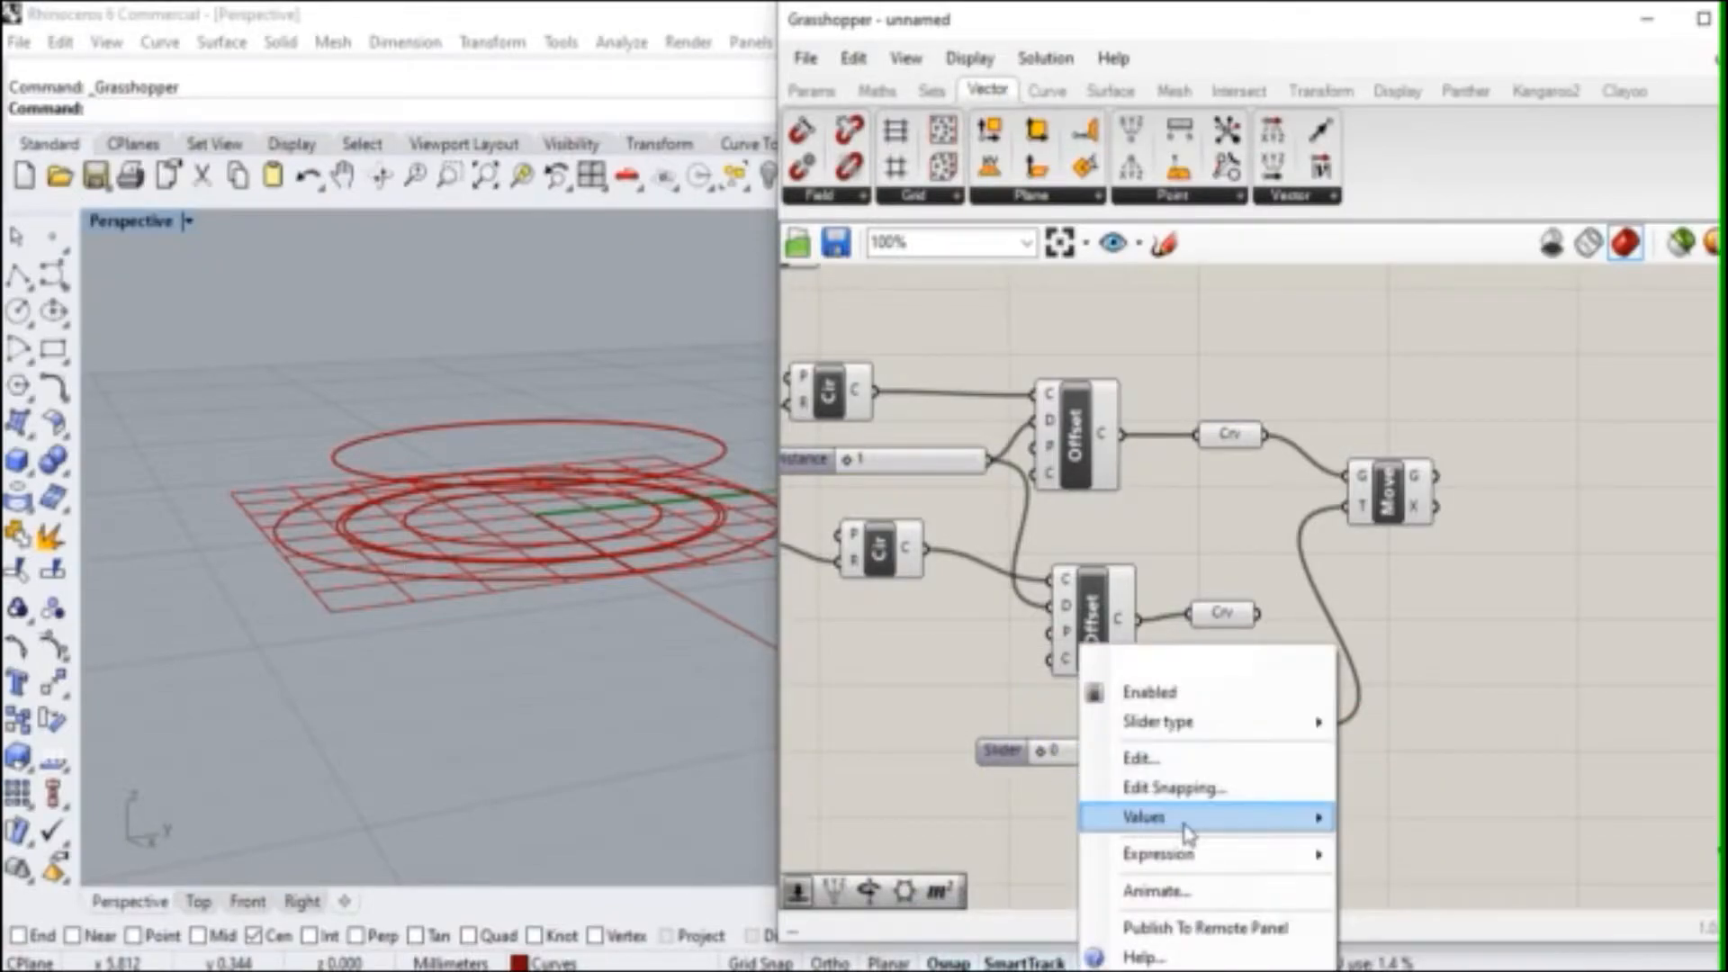
pyautogui.moveTo(1184, 820)
pyautogui.click(1407, 818)
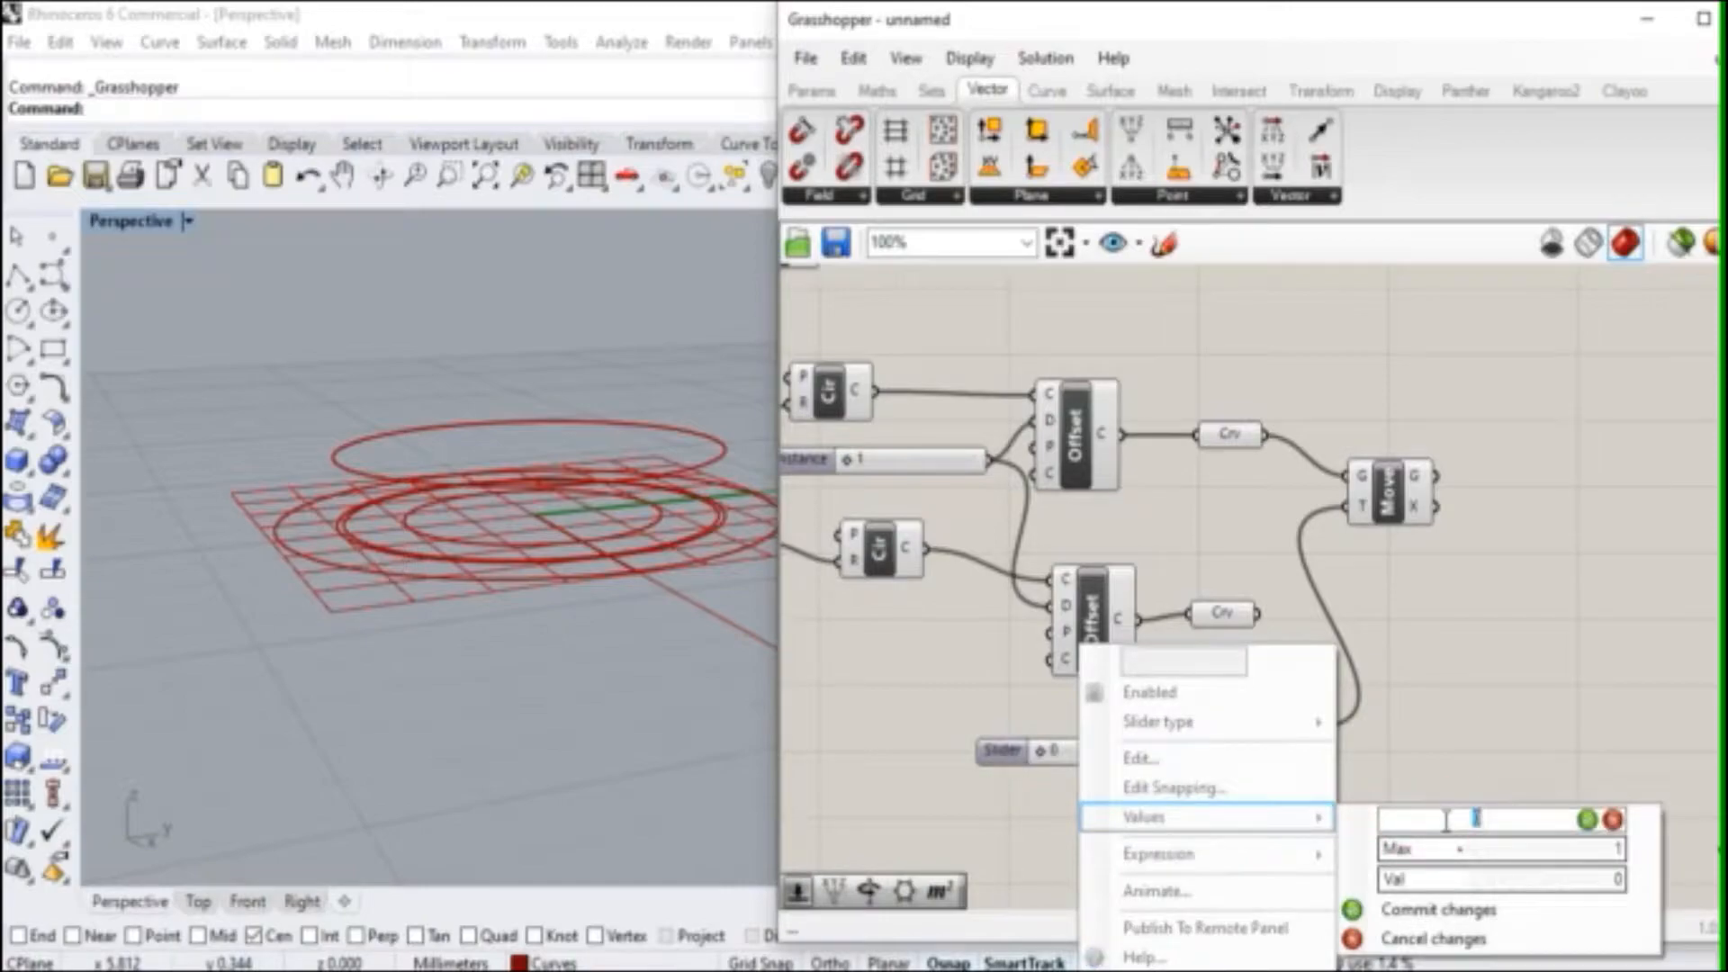
pyautogui.write('1')
pyautogui.click(1455, 850)
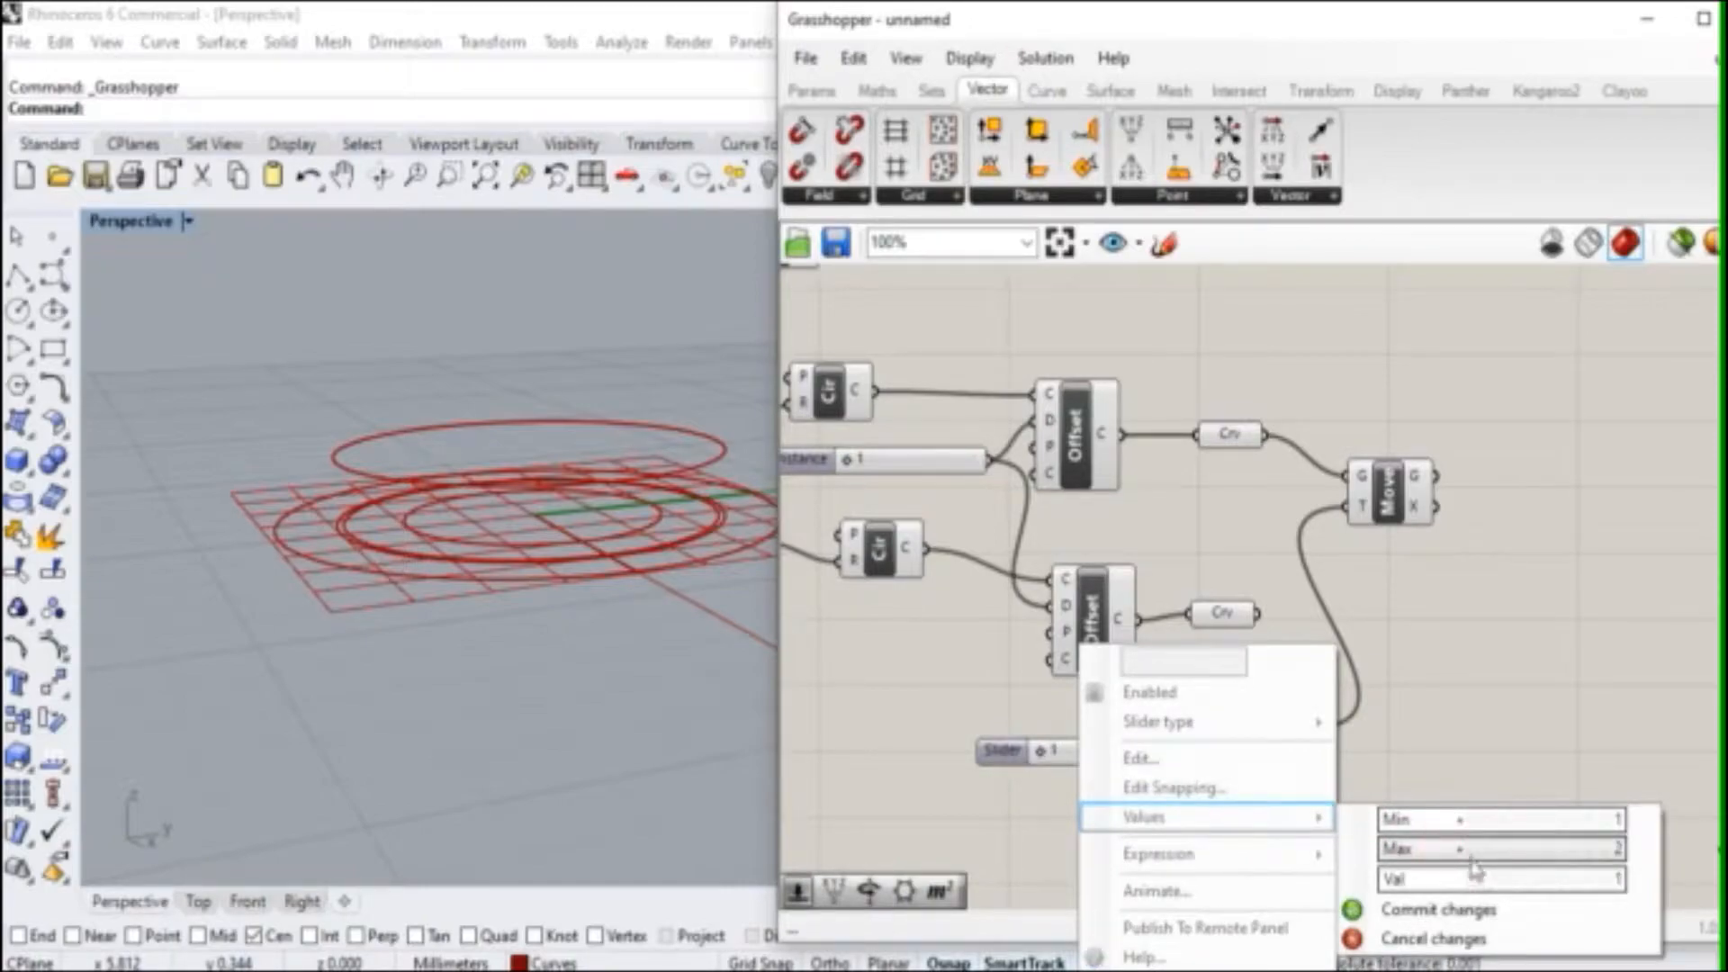
pyautogui.write('10')
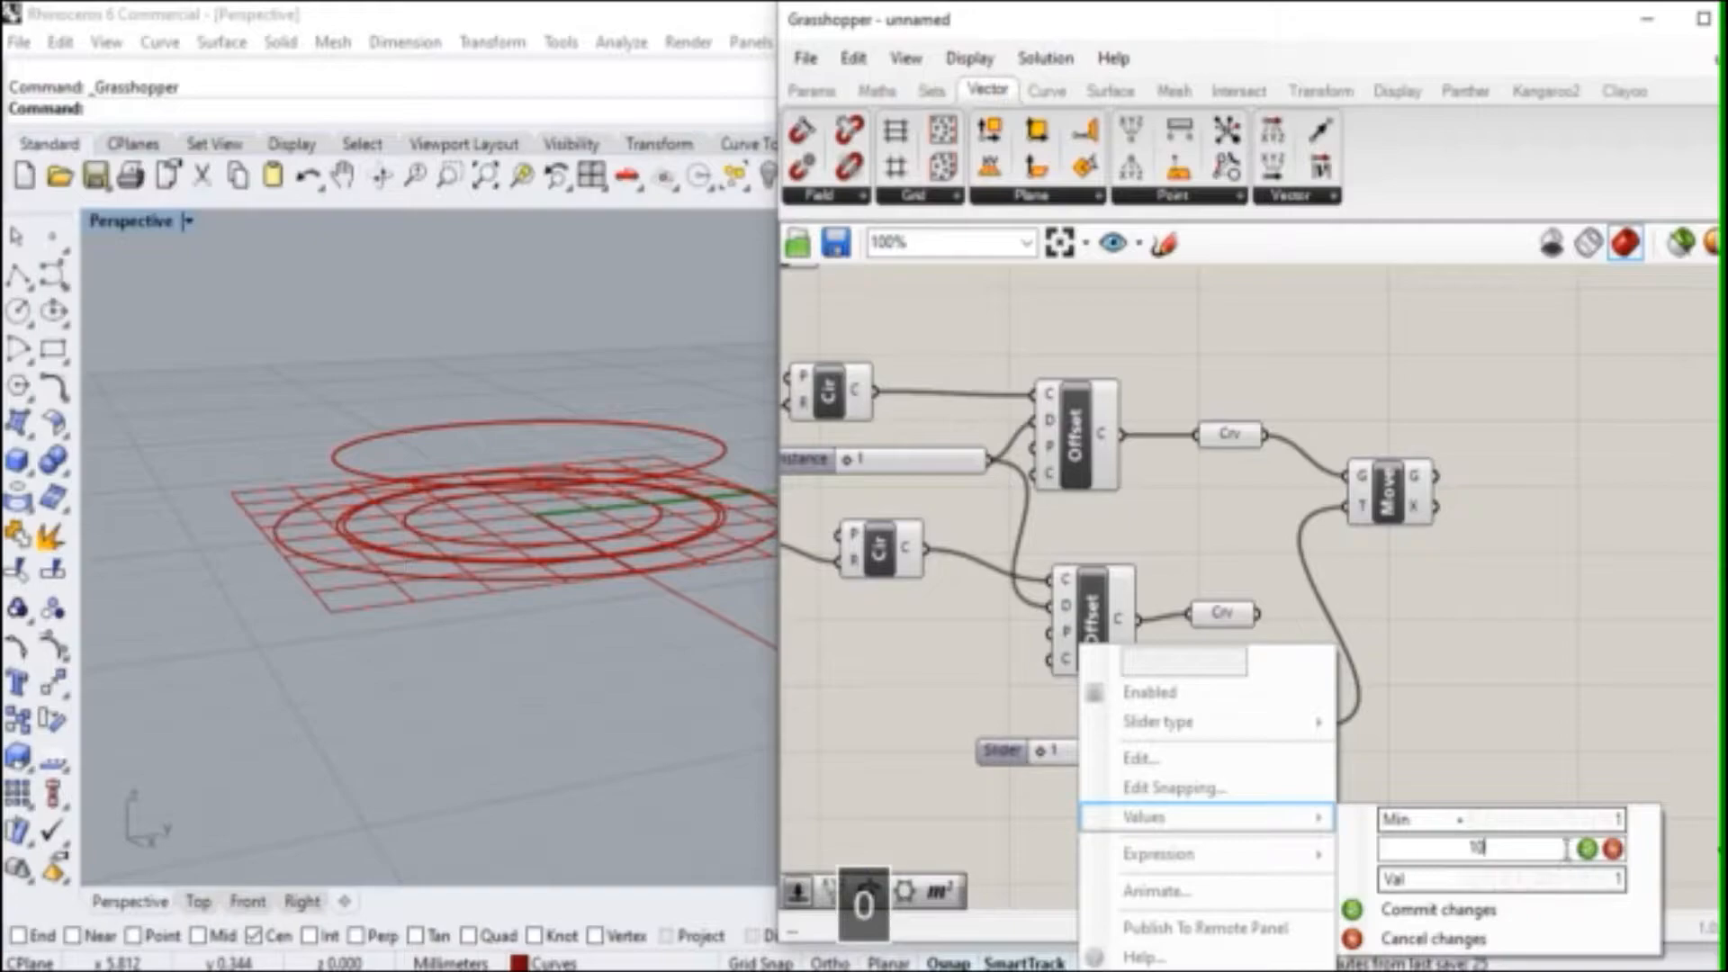
pyautogui.click(1586, 849)
pyautogui.click(1439, 909)
pyautogui.moveTo(1184, 752); pyautogui.dragTo(1231, 727)
pyautogui.click(1243, 798)
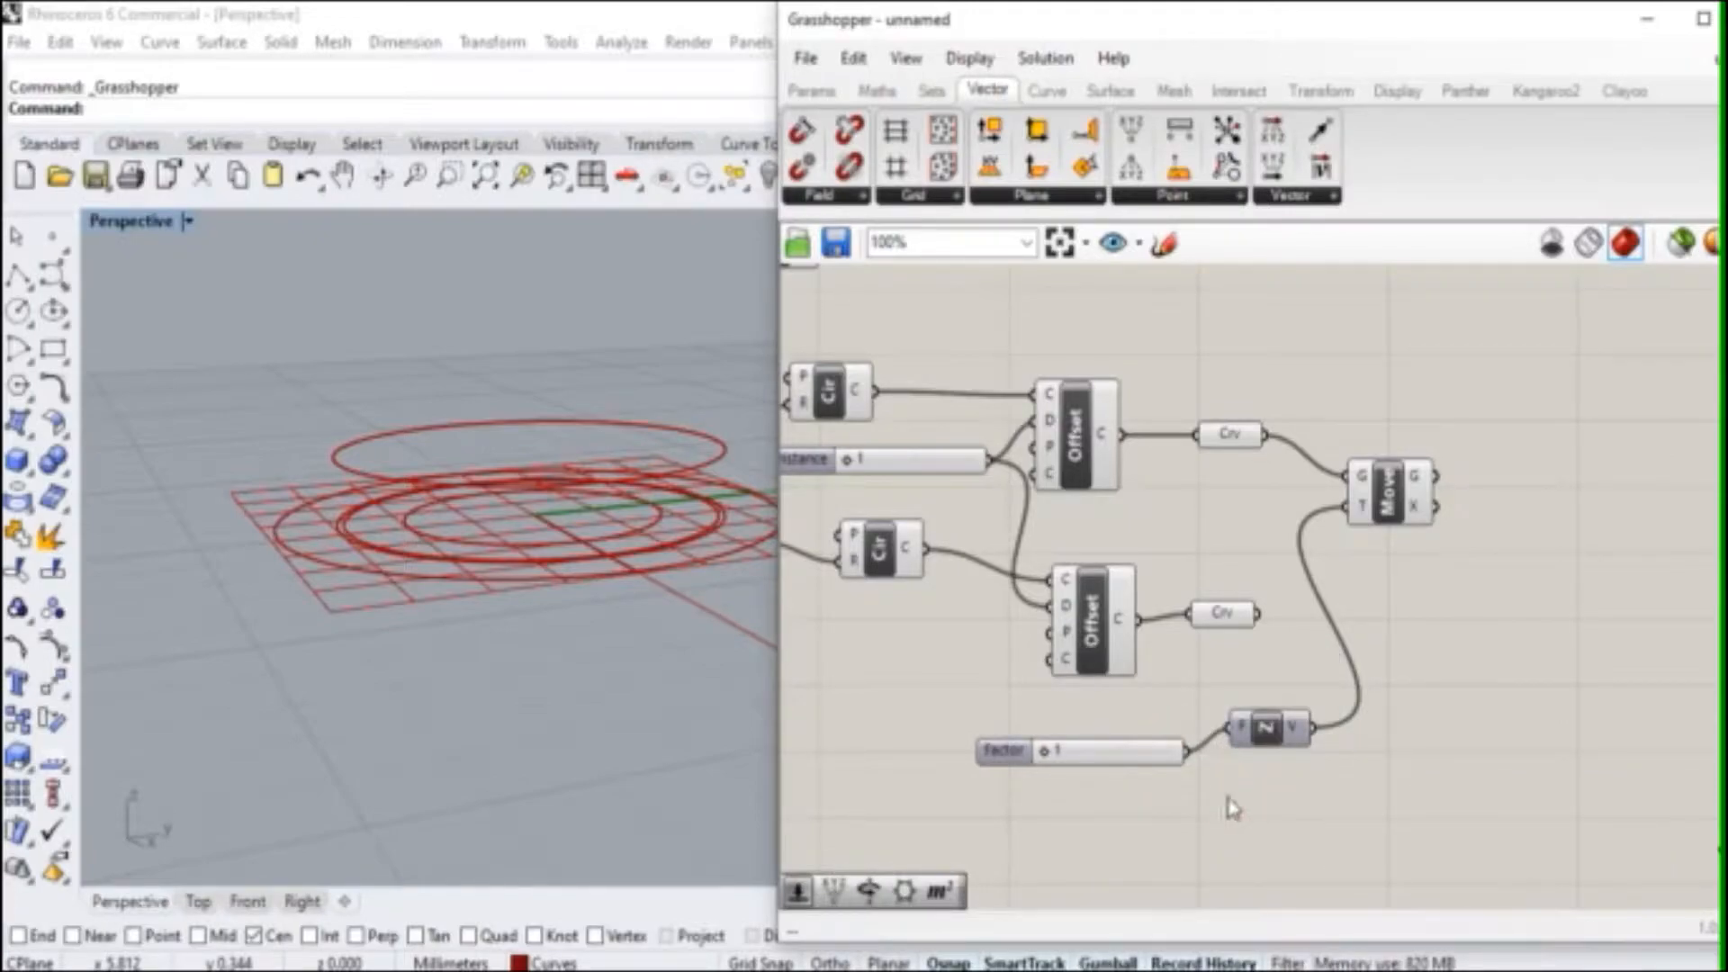
pyautogui.moveTo(1041, 754)
pyautogui.mouseDown()
pyautogui.moveTo(1107, 748)
pyautogui.moveTo(1046, 750)
pyautogui.mouseUp()
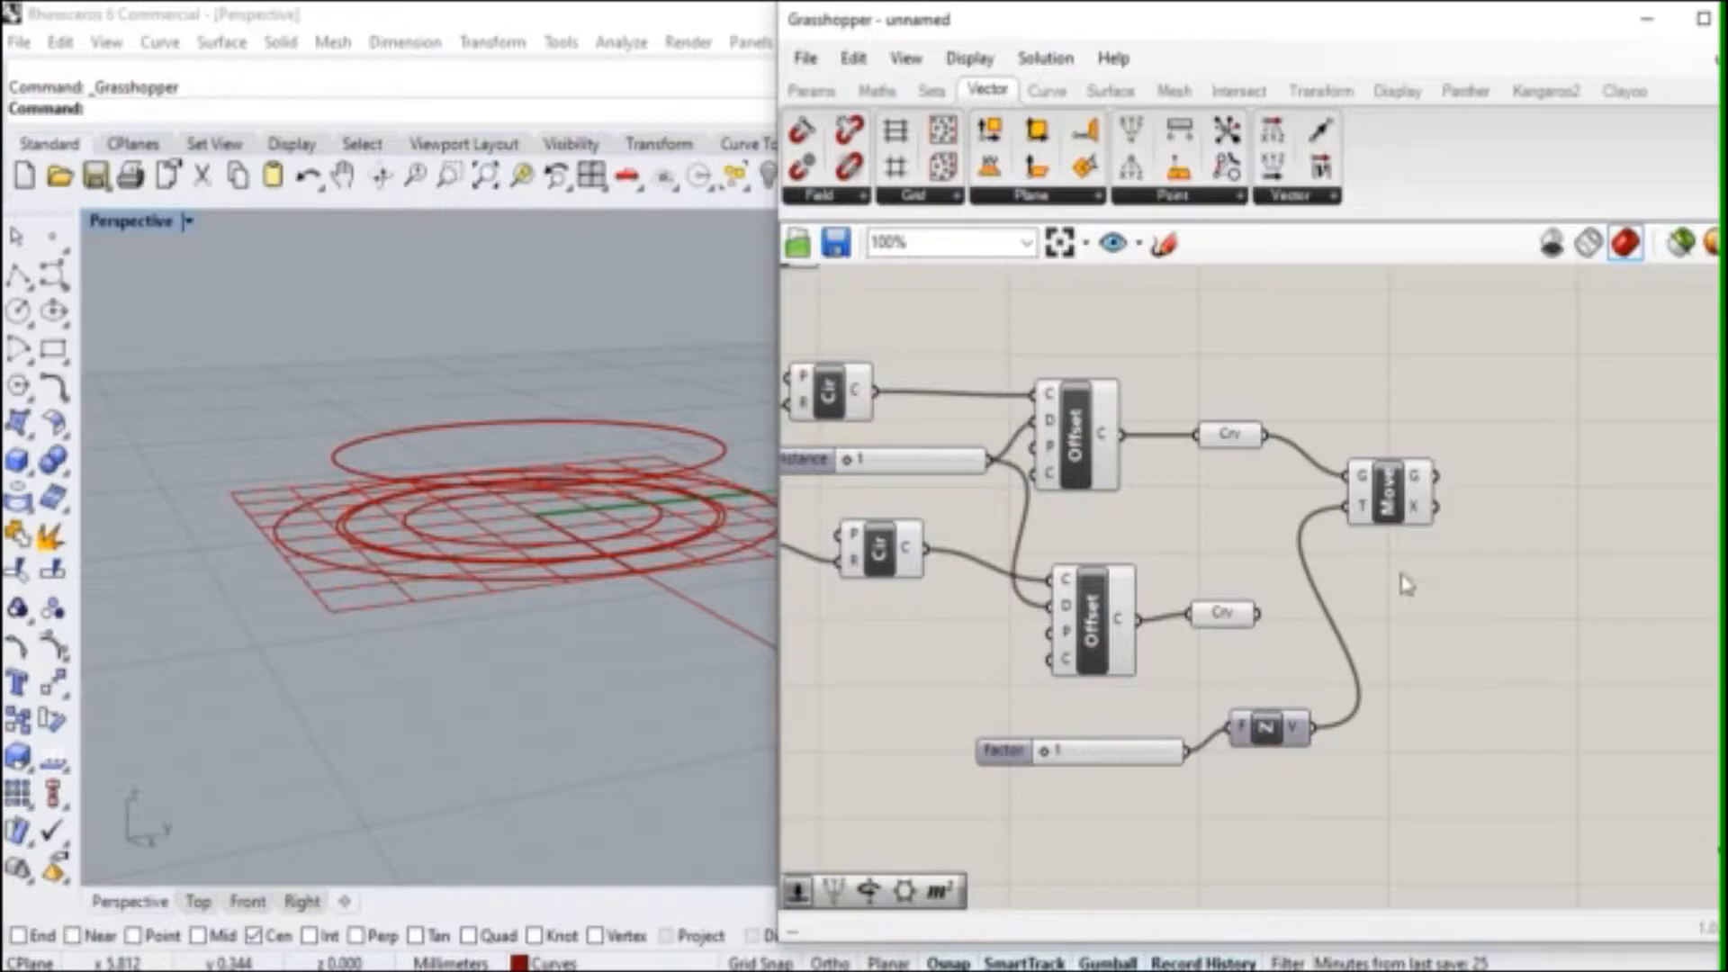
# Step: Duplicate the Move component below the original and connect the lower Curve parameter to the duplicate's geometry input
pyautogui.click(1407, 513)
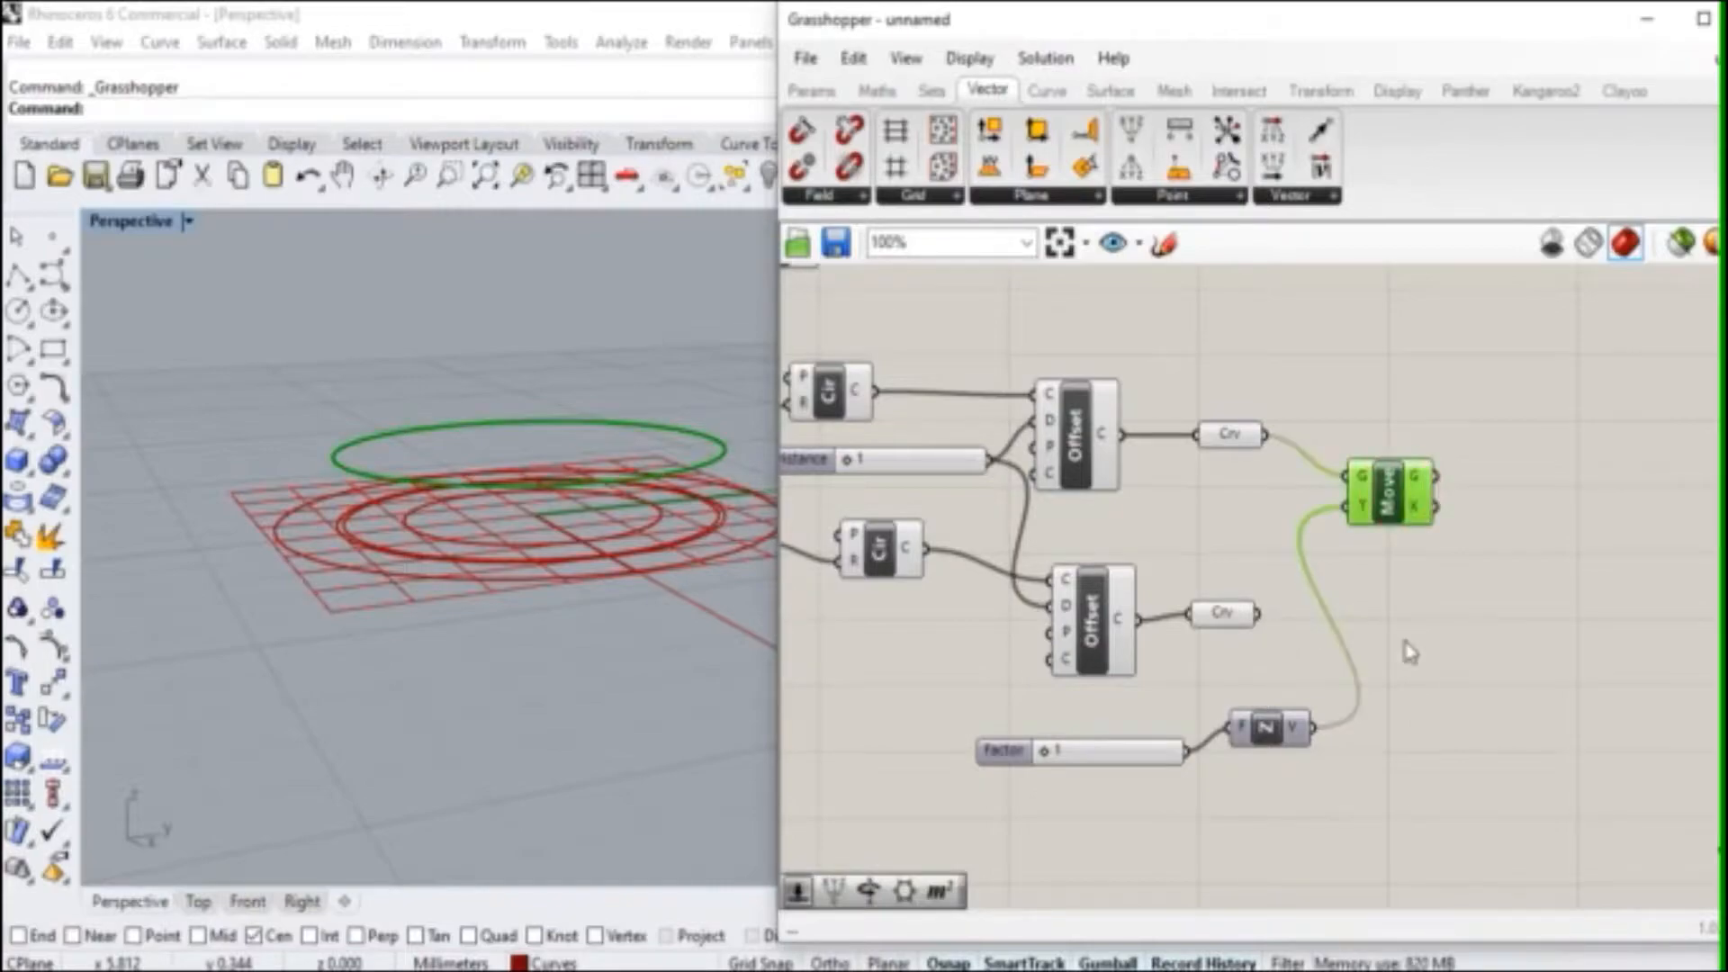
pyautogui.hotkey('ctrl', 'c')
pyautogui.click(1413, 654)
pyautogui.hotkey('ctrl', 'v')
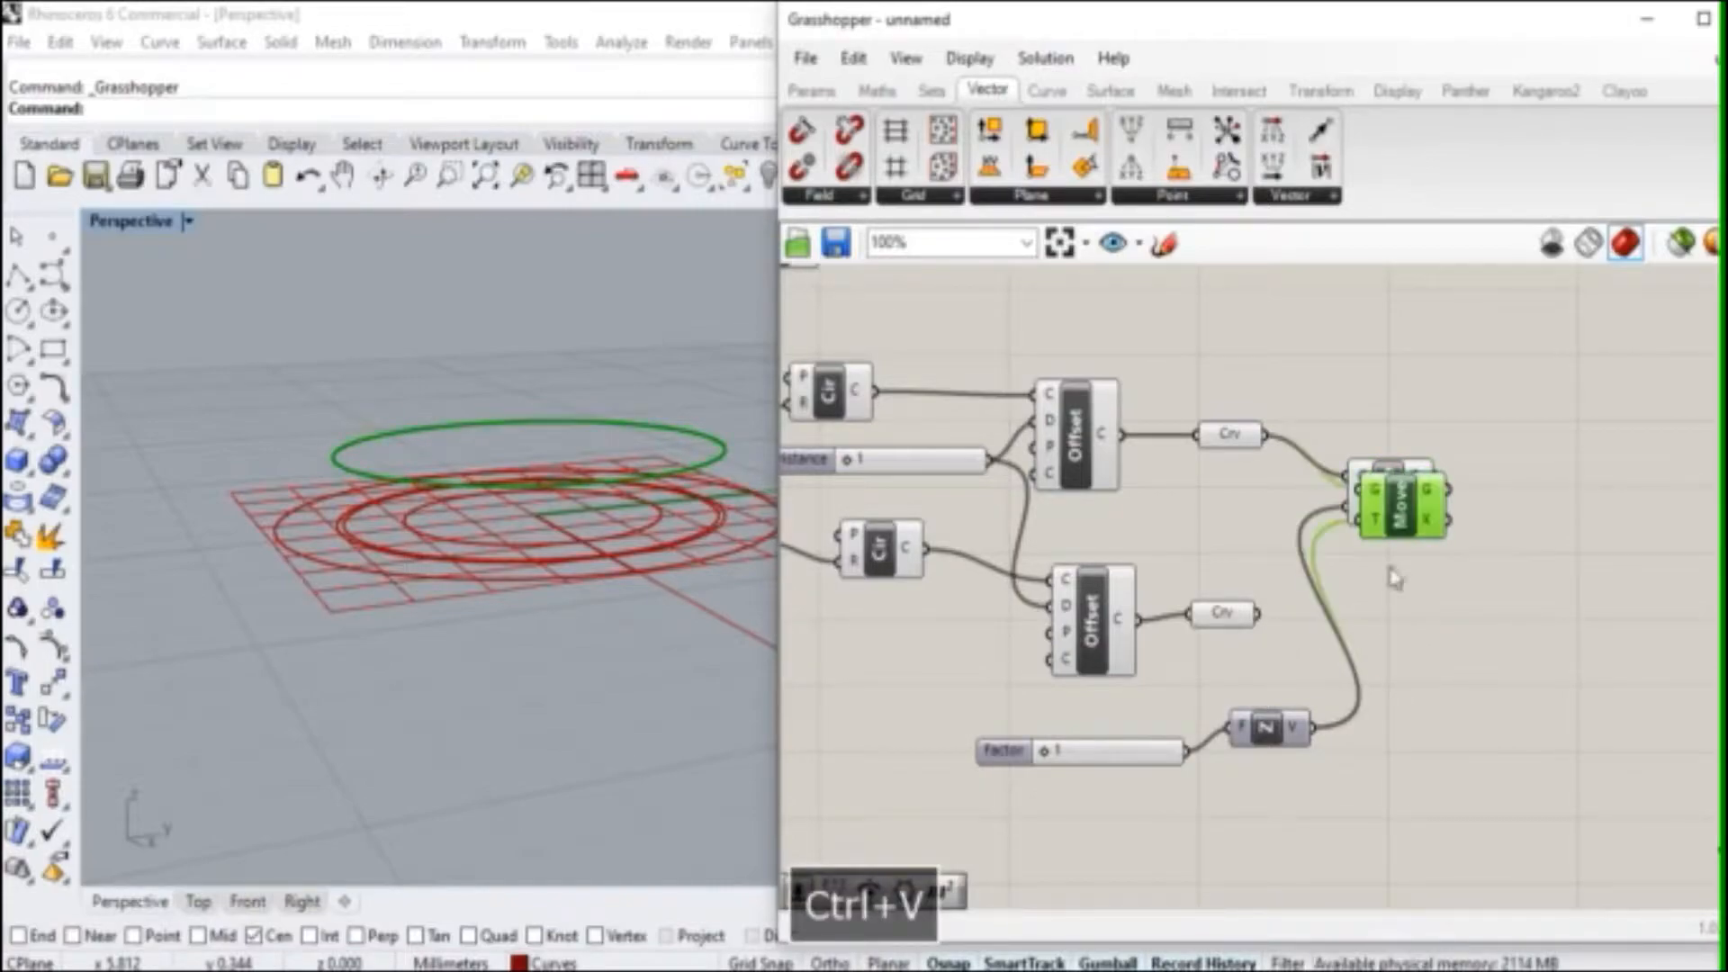
pyautogui.moveTo(1258, 612); pyautogui.dragTo(1407, 613)
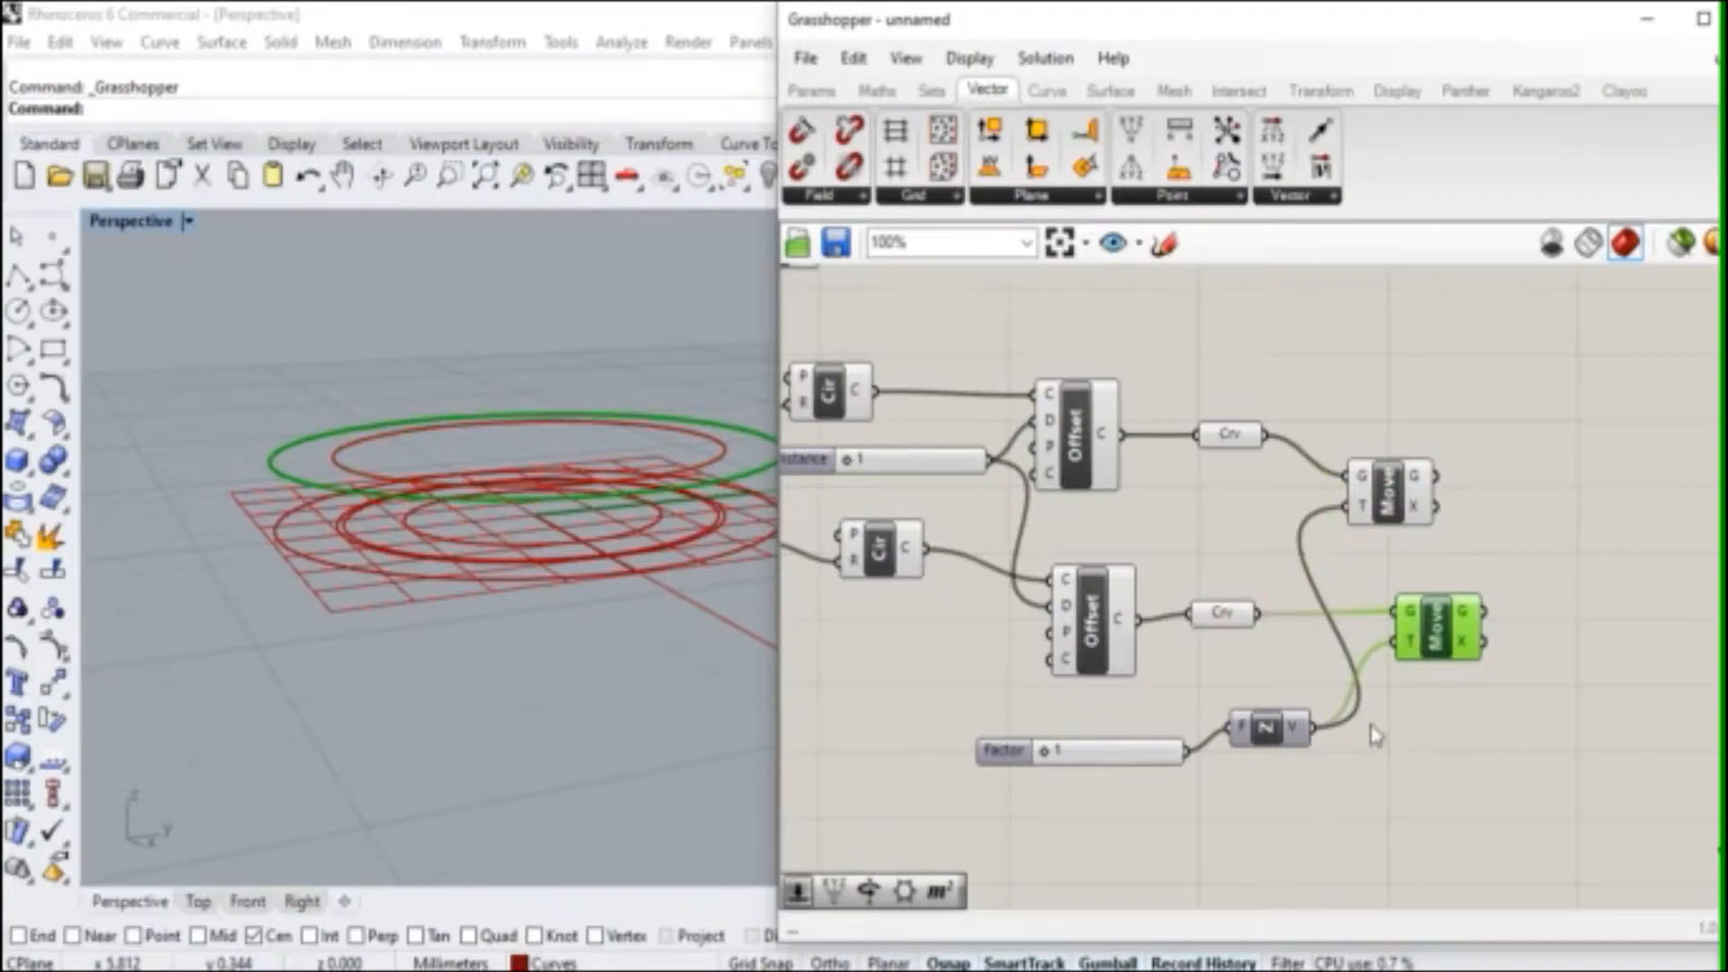
# Step: Tidy the canvas layout by repositioning the Unit Z component and the duplicated Move component
pyautogui.moveTo(1271, 731); pyautogui.dragTo(1259, 748)
pyautogui.moveTo(1044, 753)
pyautogui.mouseDown()
pyautogui.moveTo(1083, 753)
pyautogui.moveTo(1030, 759)
pyautogui.mouseUp()
pyautogui.moveTo(1226, 680); pyautogui.dragTo(990, 684, button='right')
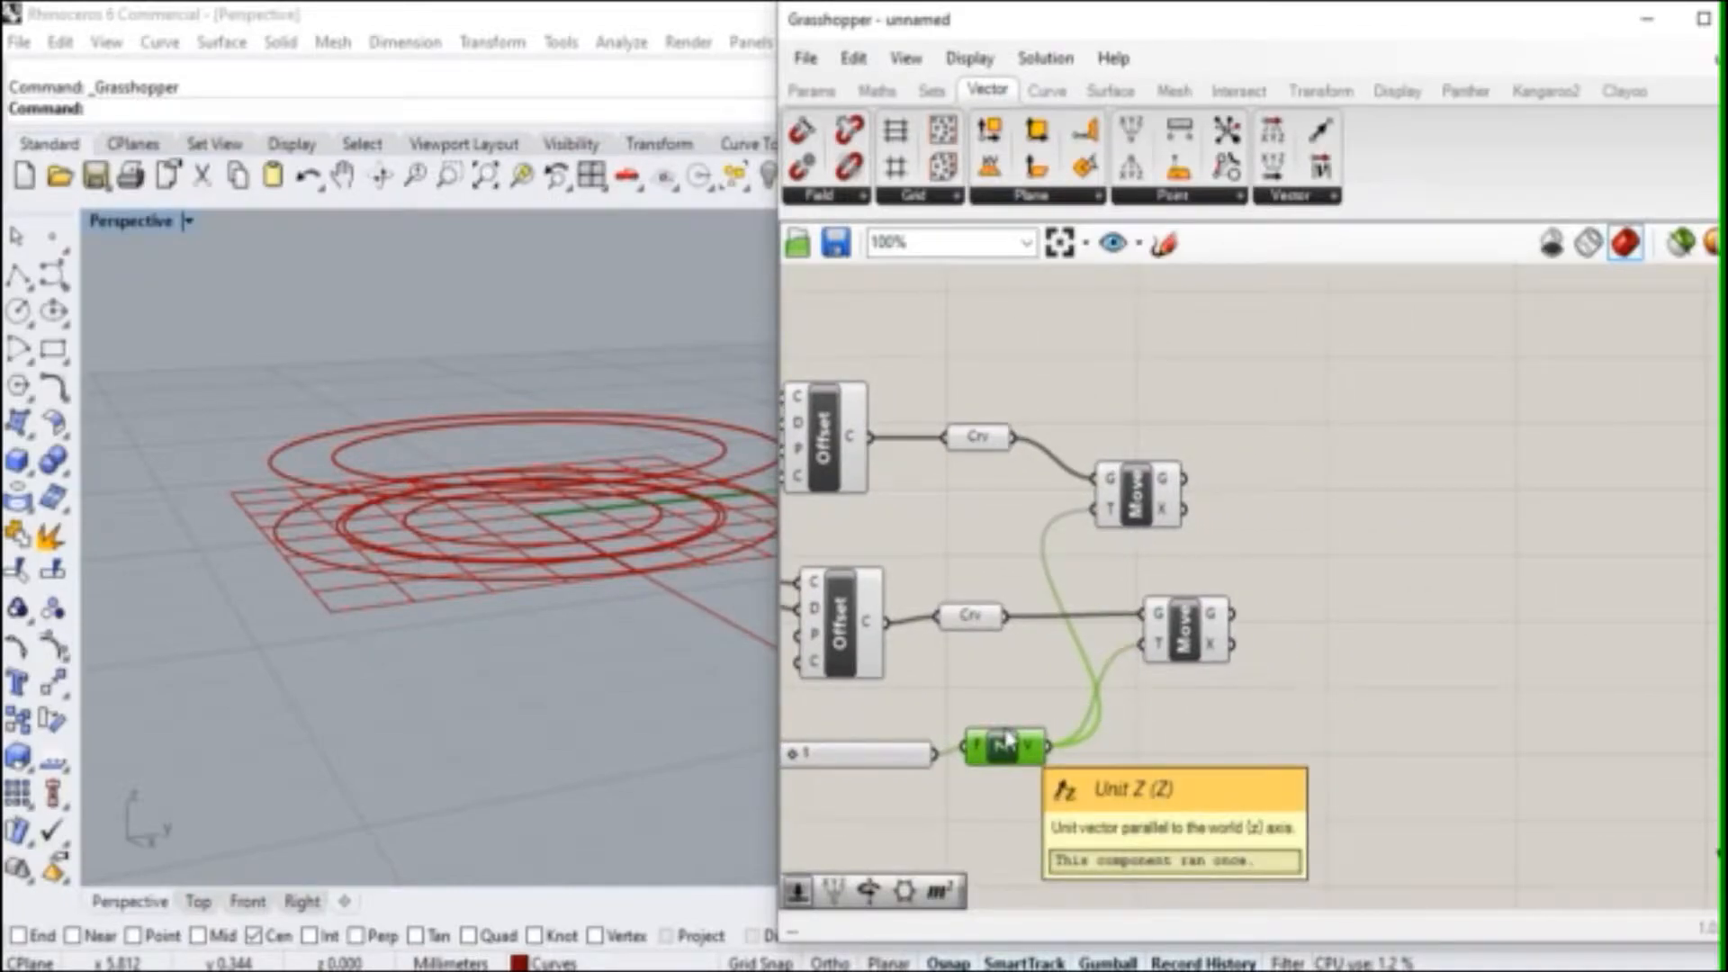
pyautogui.moveTo(1215, 616); pyautogui.dragTo(1185, 604)
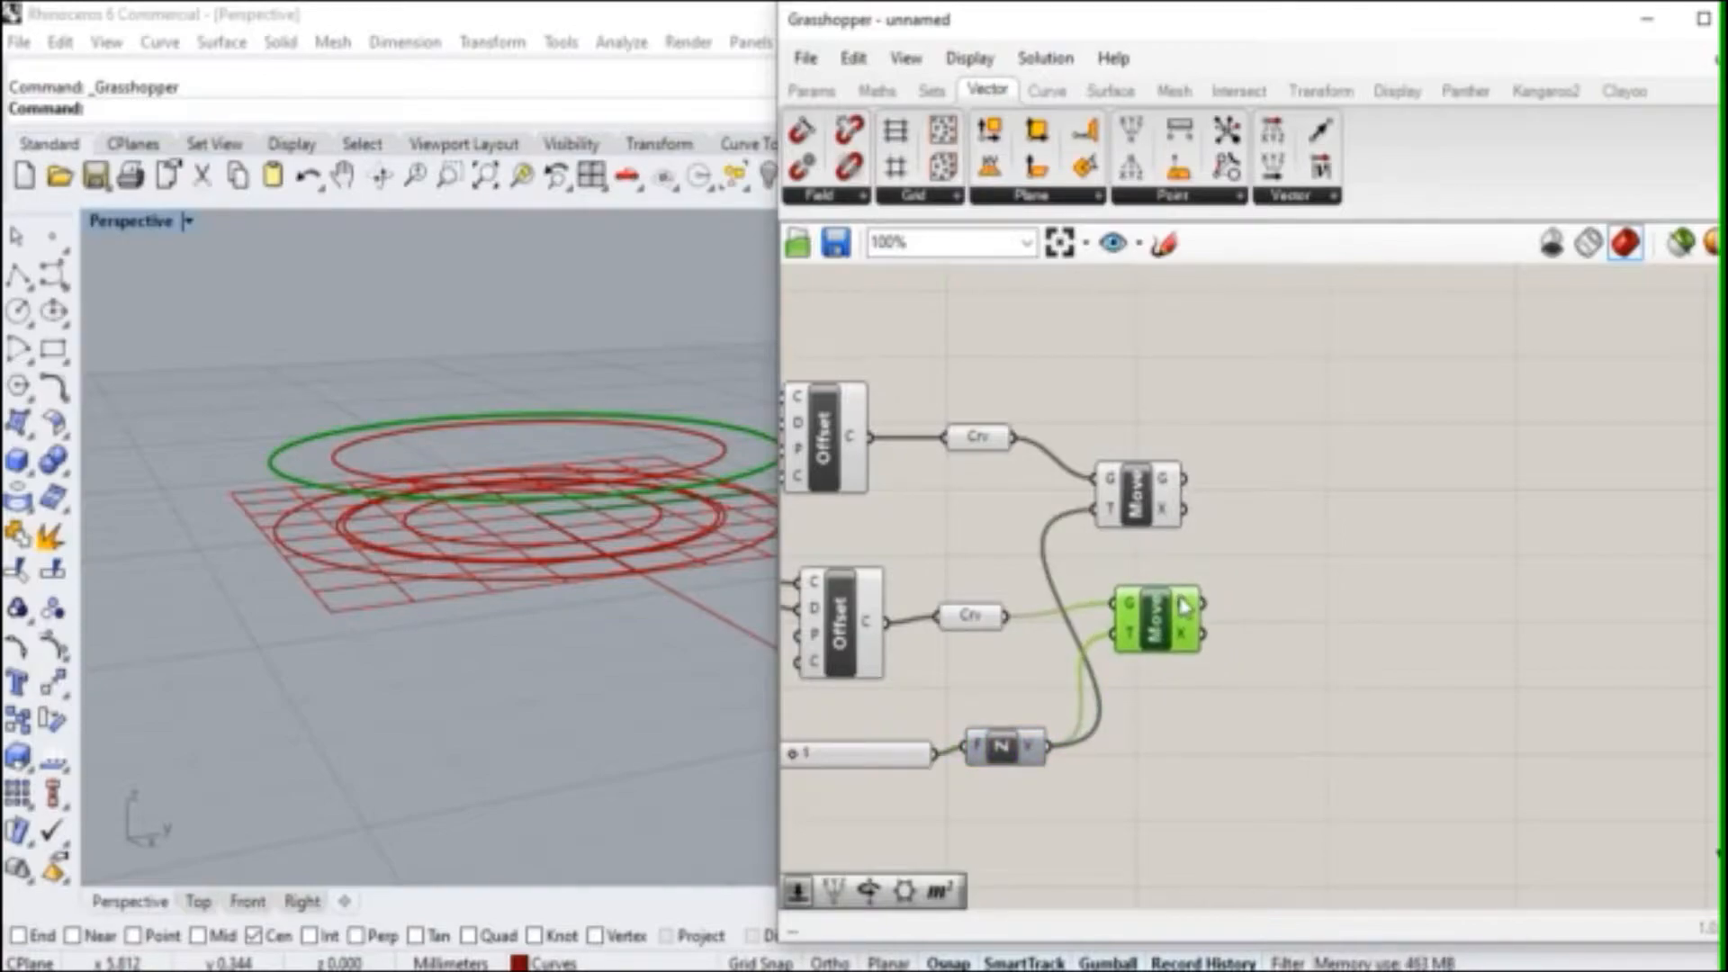
# Step: Add a Curve parameter beside each of the two Move components and connect each Move's geometry output to its own parameter
pyautogui.doubleClick(1276, 506)
pyautogui.write('curve')
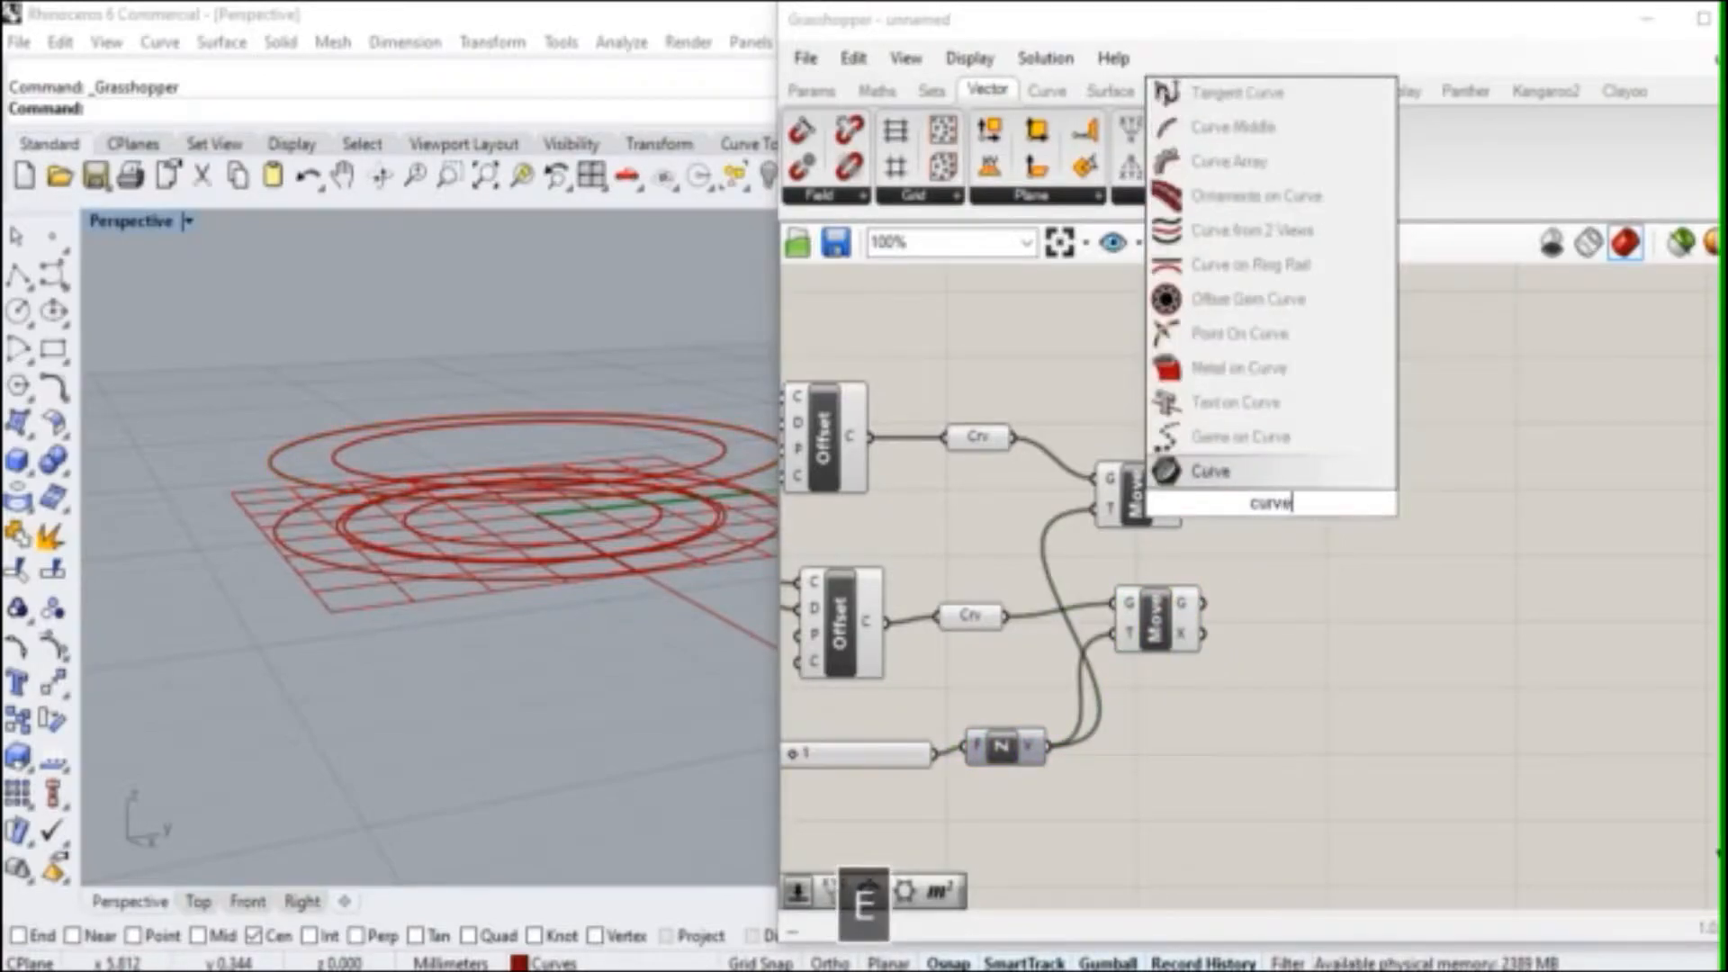
pyautogui.doubleClick(1257, 614)
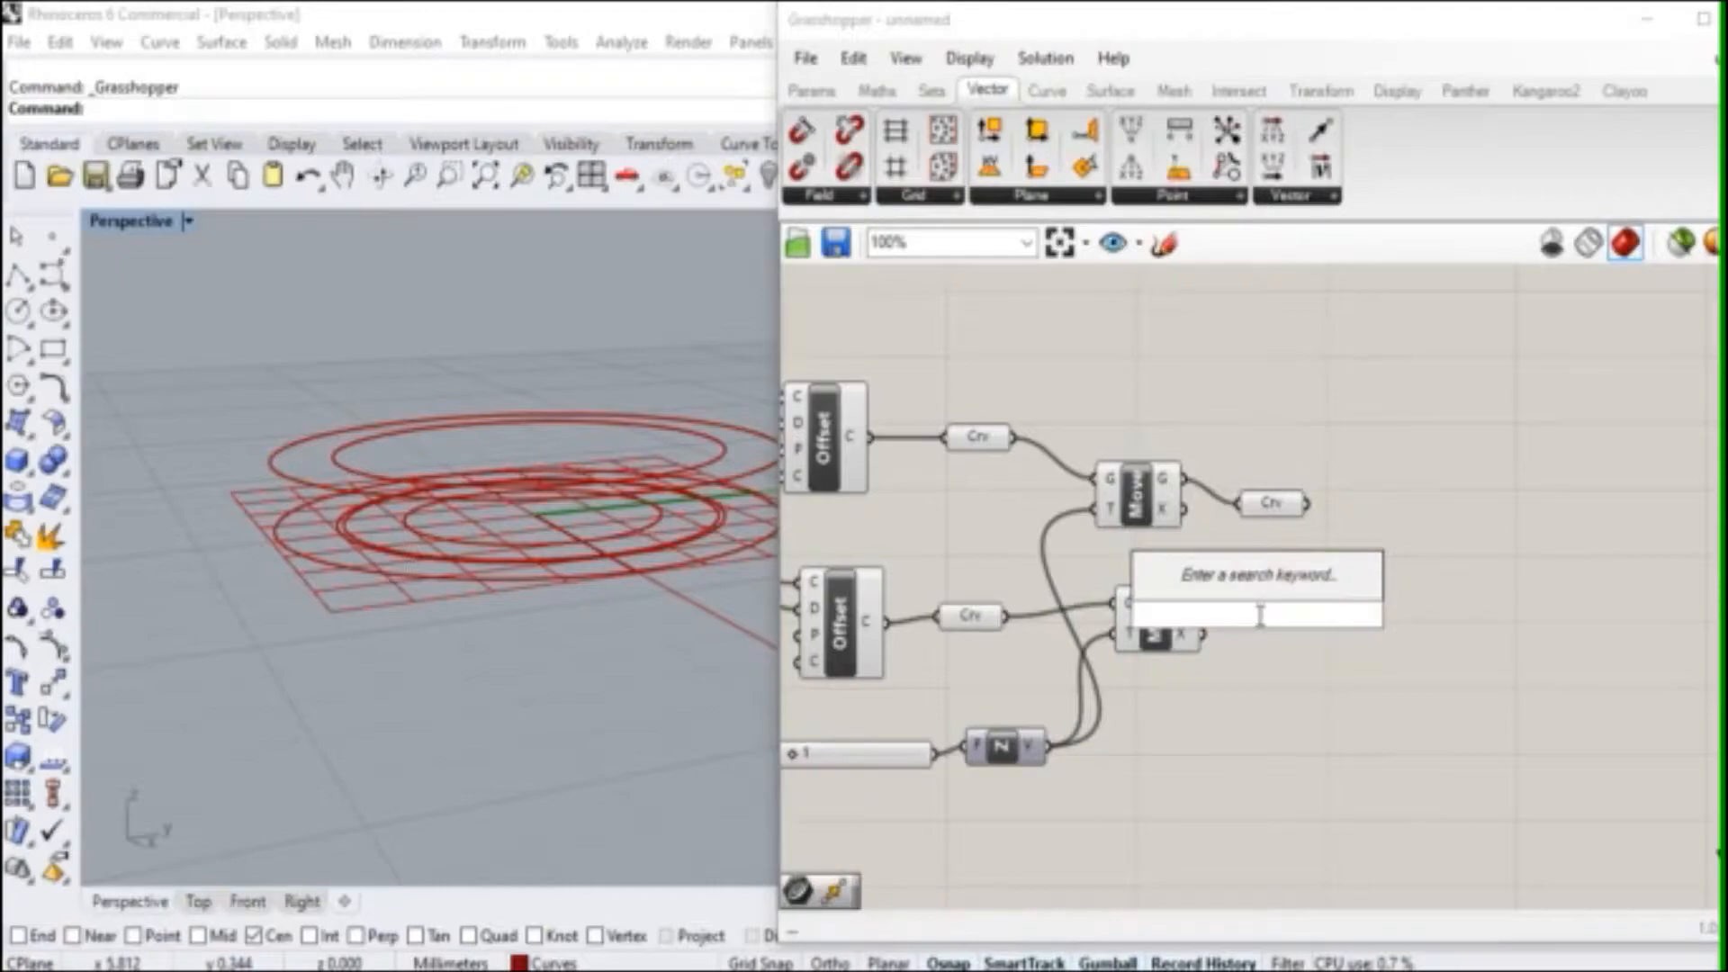
pyautogui.write('curve')
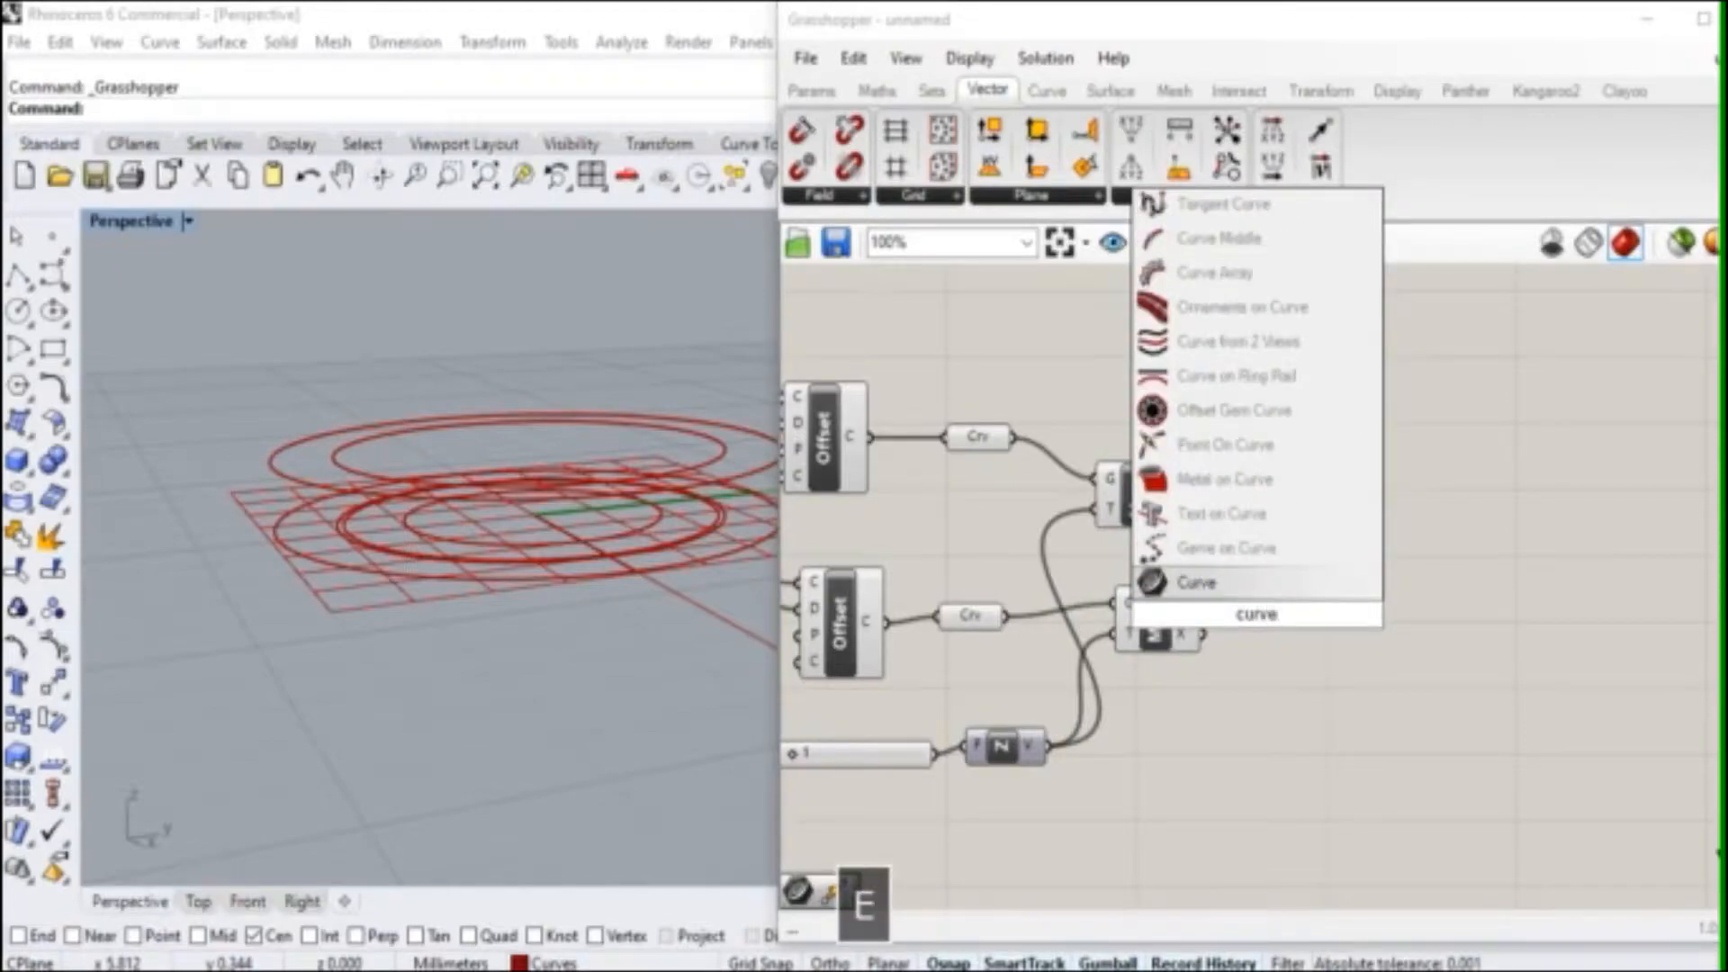
pyautogui.click(1188, 583)
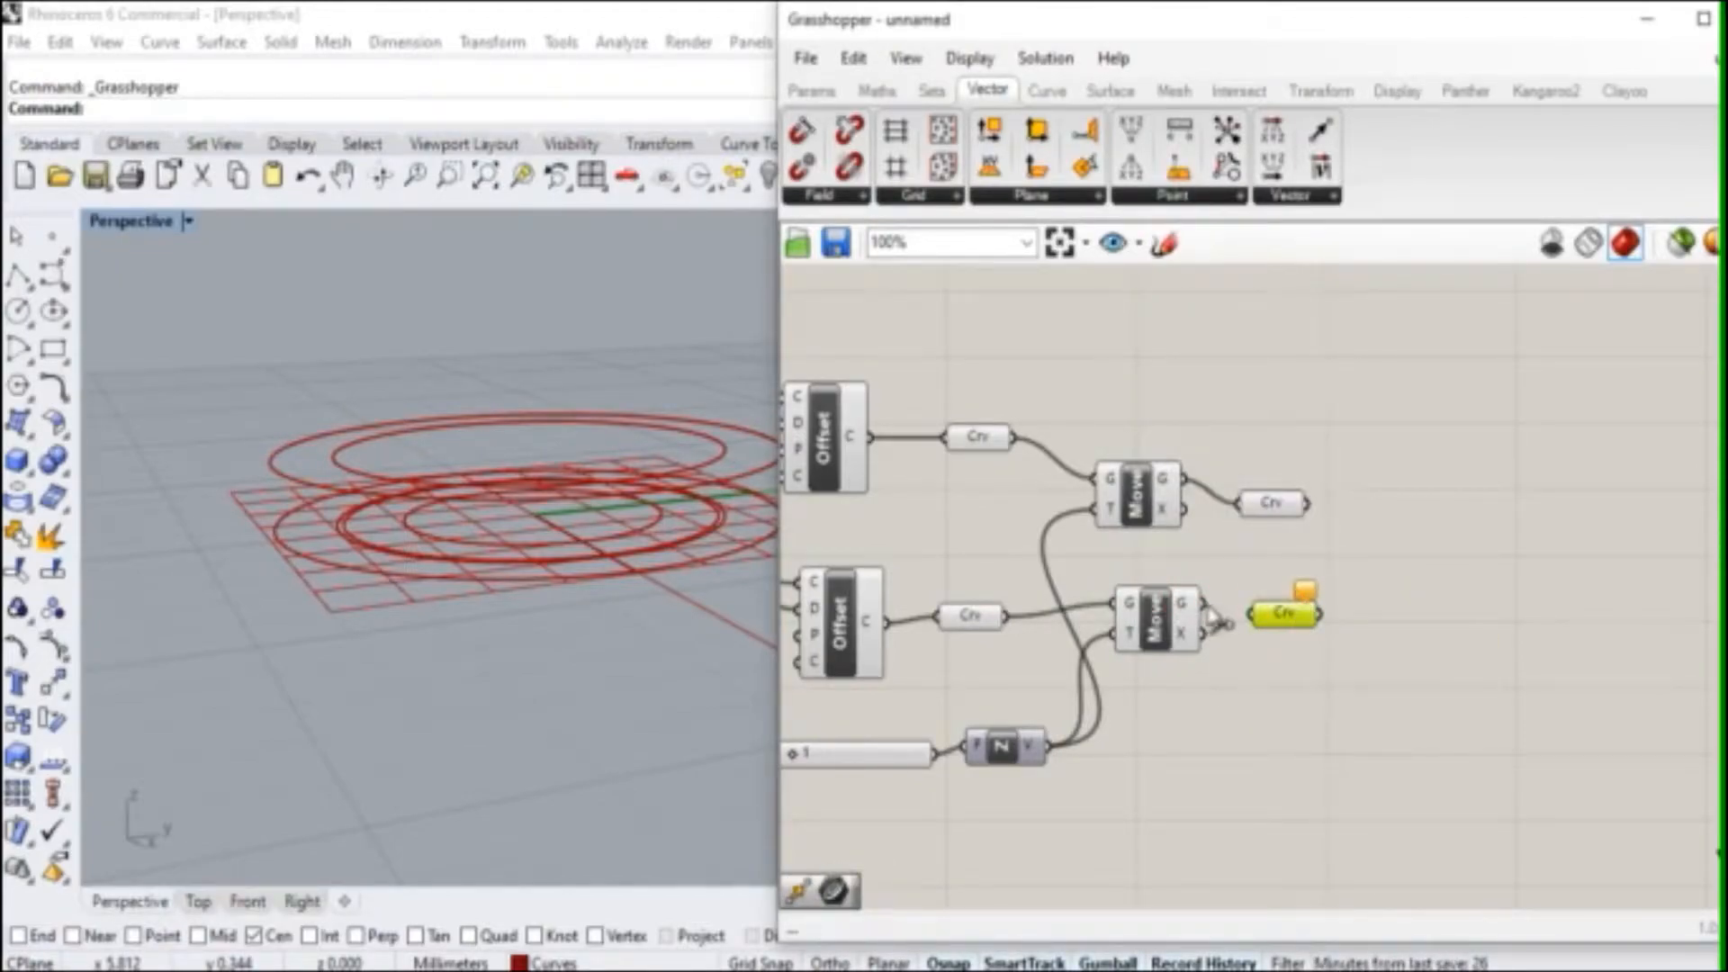
pyautogui.moveTo(1215, 619); pyautogui.dragTo(1252, 614)
pyautogui.click(1257, 693)
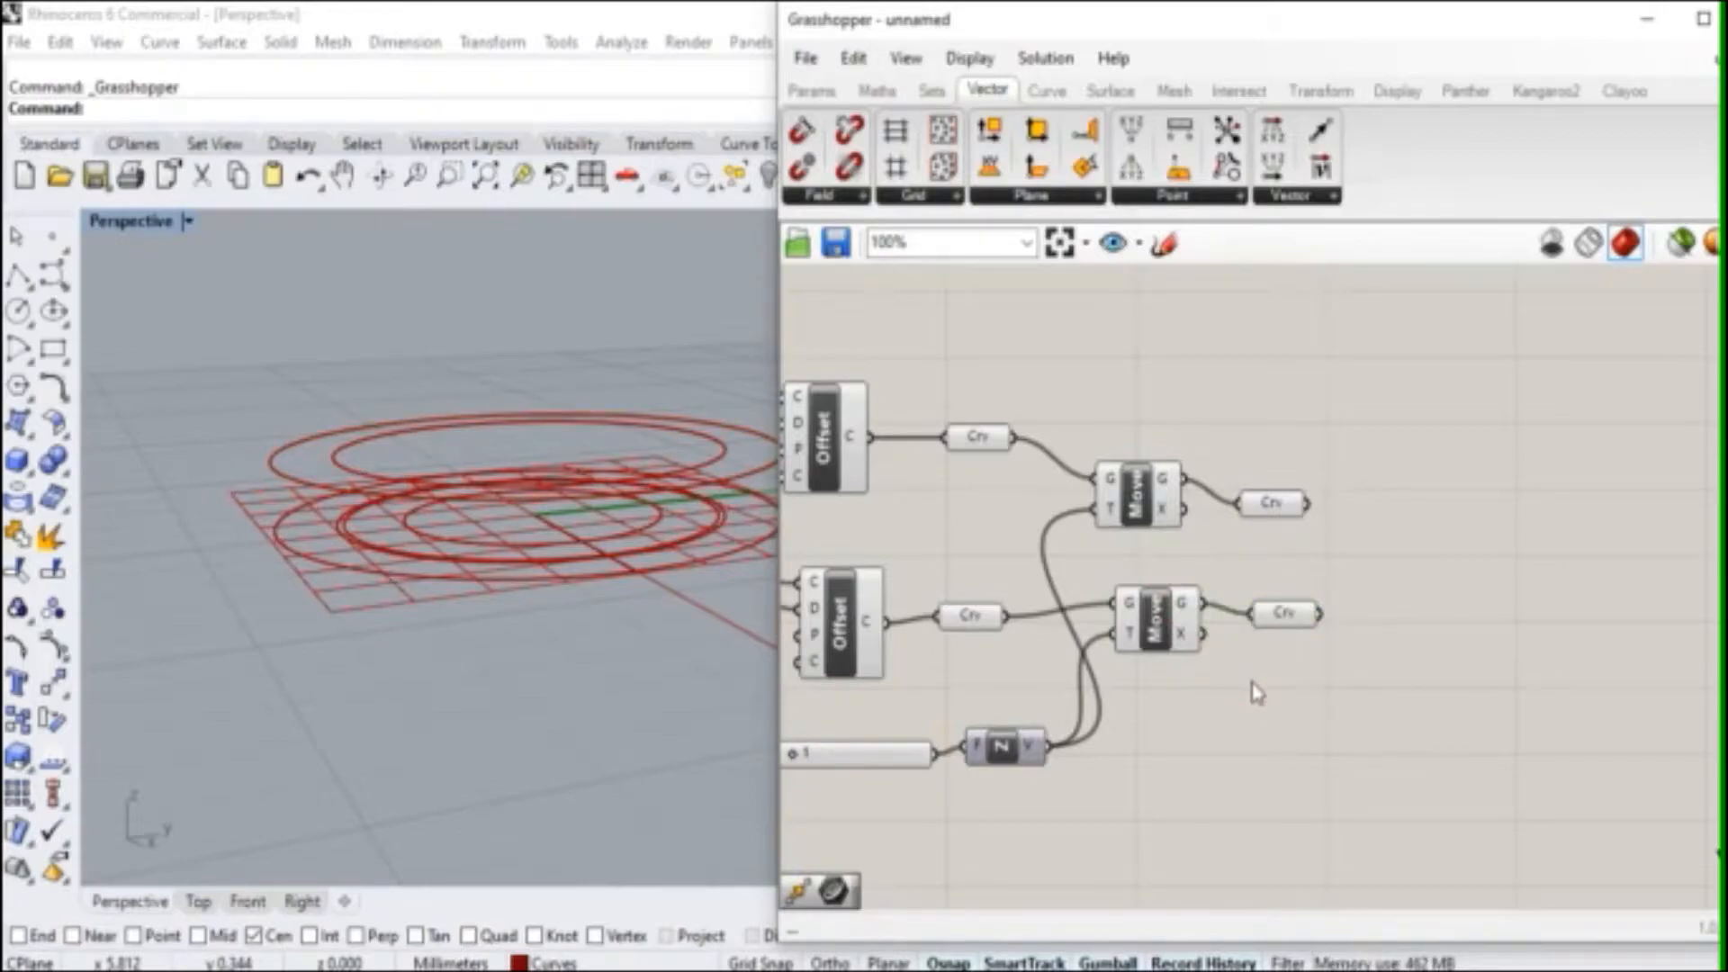
# Step: Set the Factor slider feeding the Unit Z component to 3 and view the raised circles in the Perspective viewport
pyautogui.moveTo(1233, 362); pyautogui.dragTo(1338, 375, button='right')
pyautogui.moveTo(906, 771)
pyautogui.mouseDown()
pyautogui.moveTo(954, 777)
pyautogui.moveTo(933, 776)
pyautogui.mouseUp()
pyautogui.moveTo(528, 667)
pyautogui.mouseDown(button='right')
pyautogui.moveTo(474, 678)
pyautogui.moveTo(494, 683)
pyautogui.moveTo(502, 656)
pyautogui.moveTo(521, 678)
pyautogui.mouseUp(button='right')
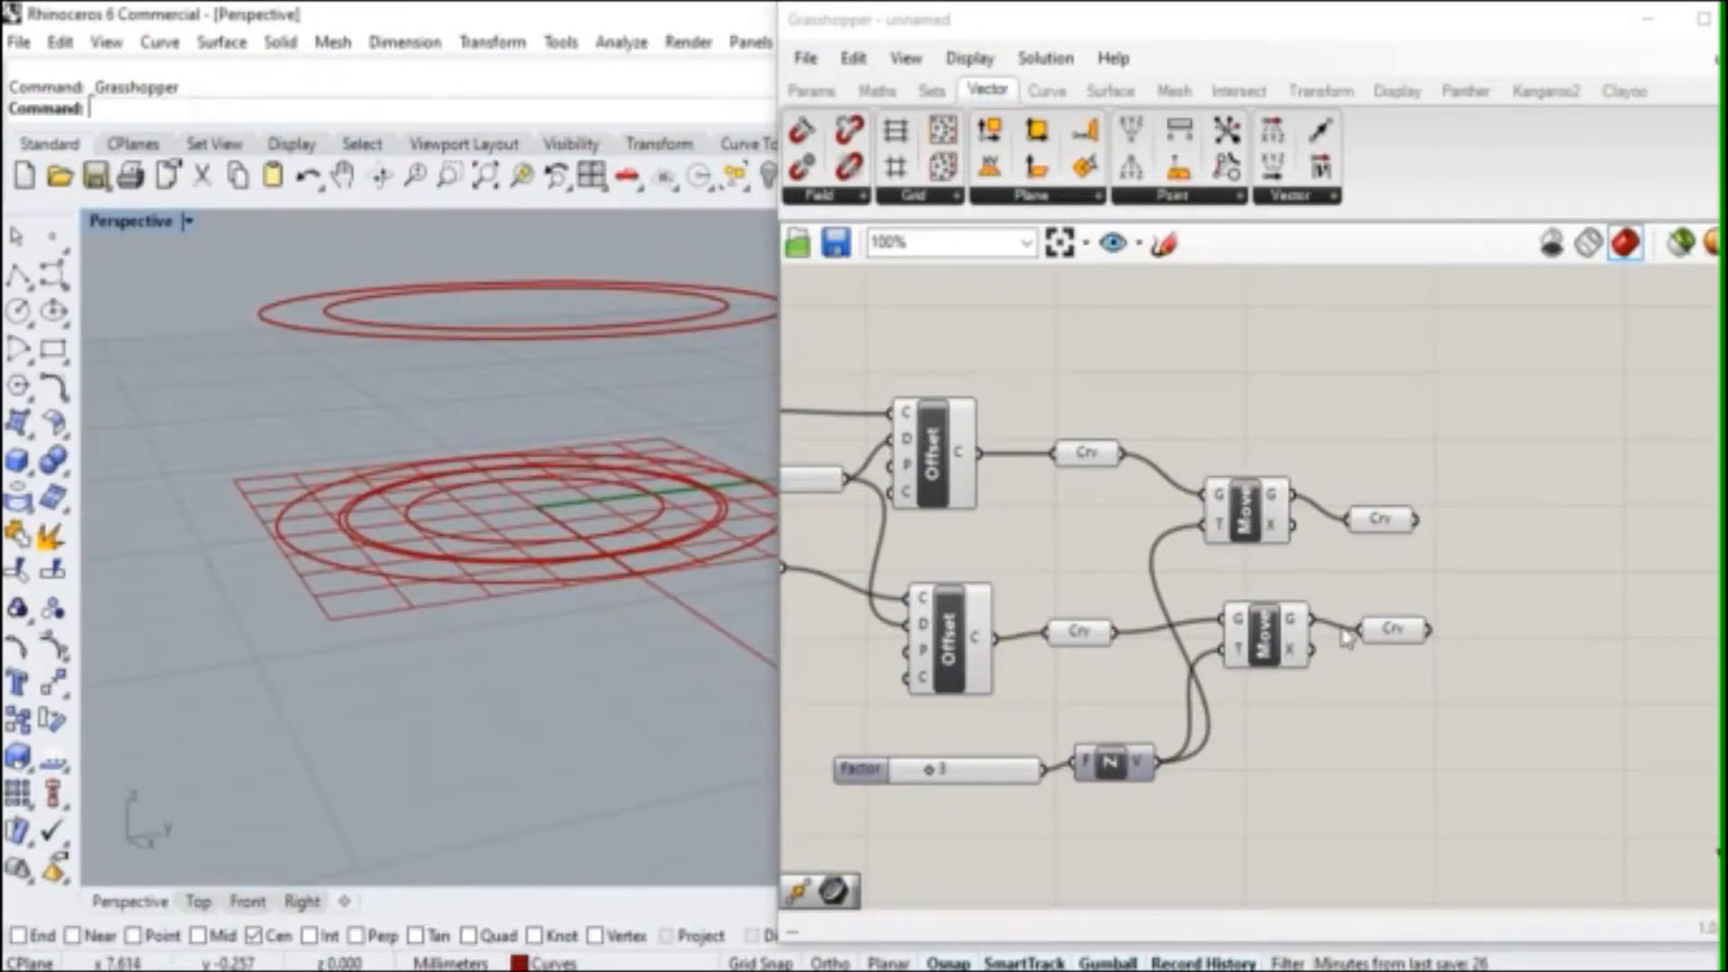
# Step: Add a Loft component beside the two original Circle components that define the base ring
pyautogui.scroll(-3, 1272, 435)
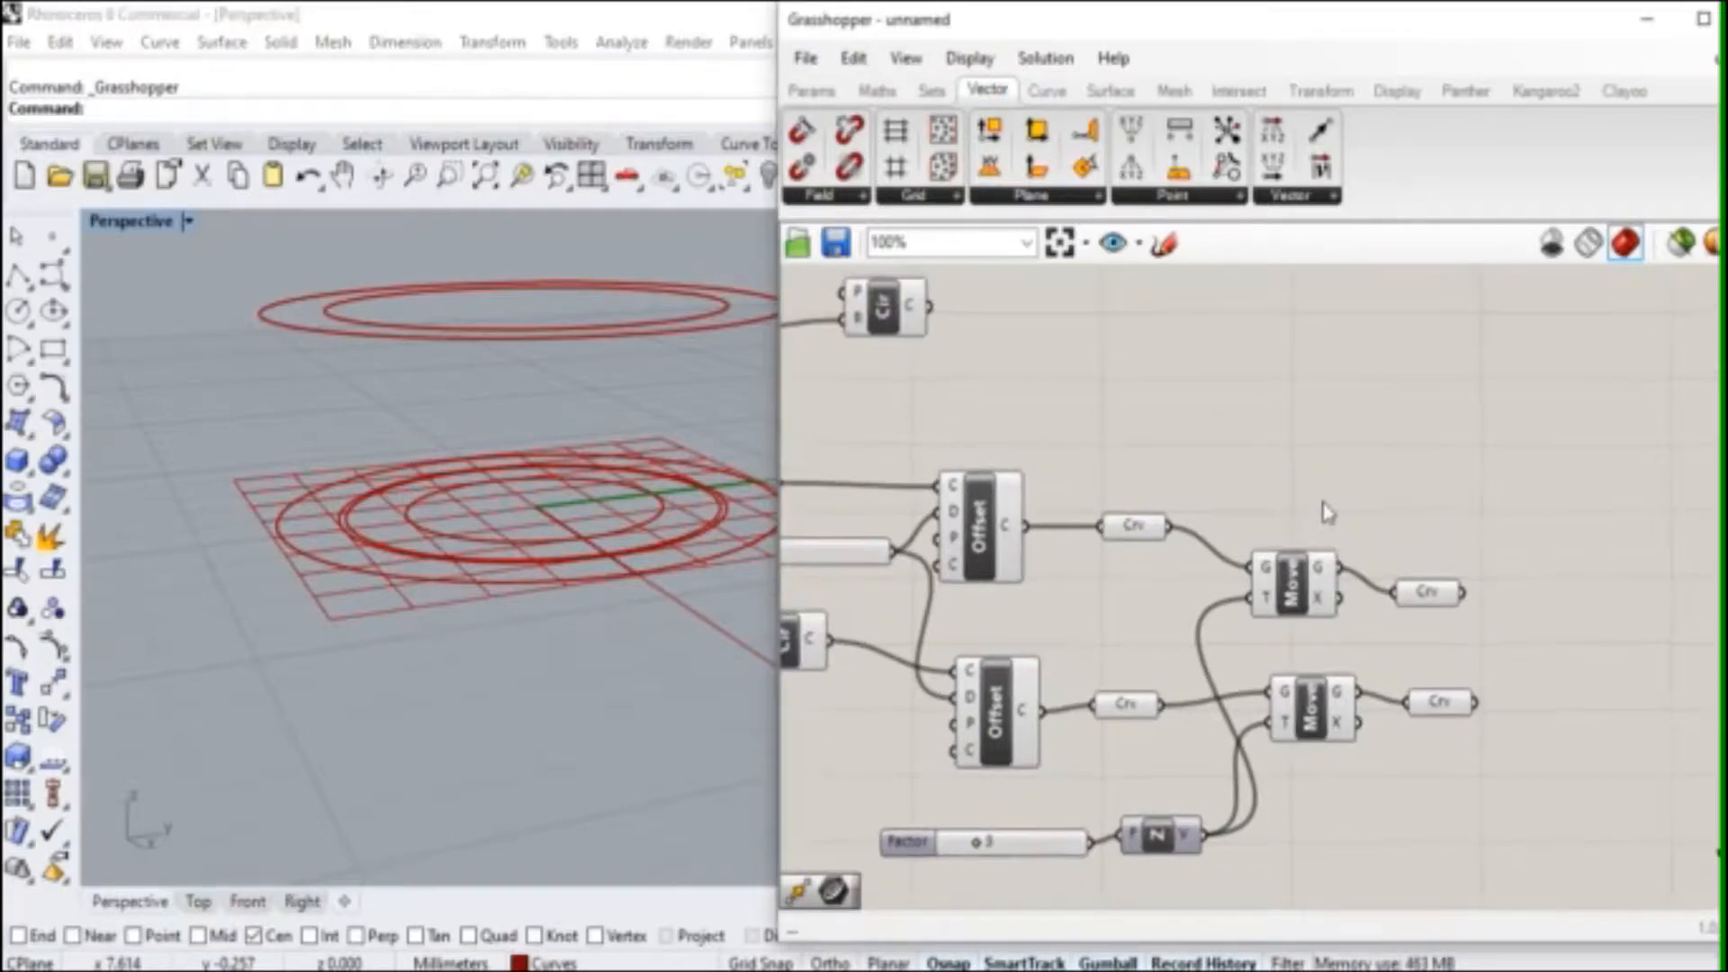
pyautogui.moveTo(1246, 435); pyautogui.dragTo(1161, 517, button='right')
pyautogui.scroll(4, 869, 439)
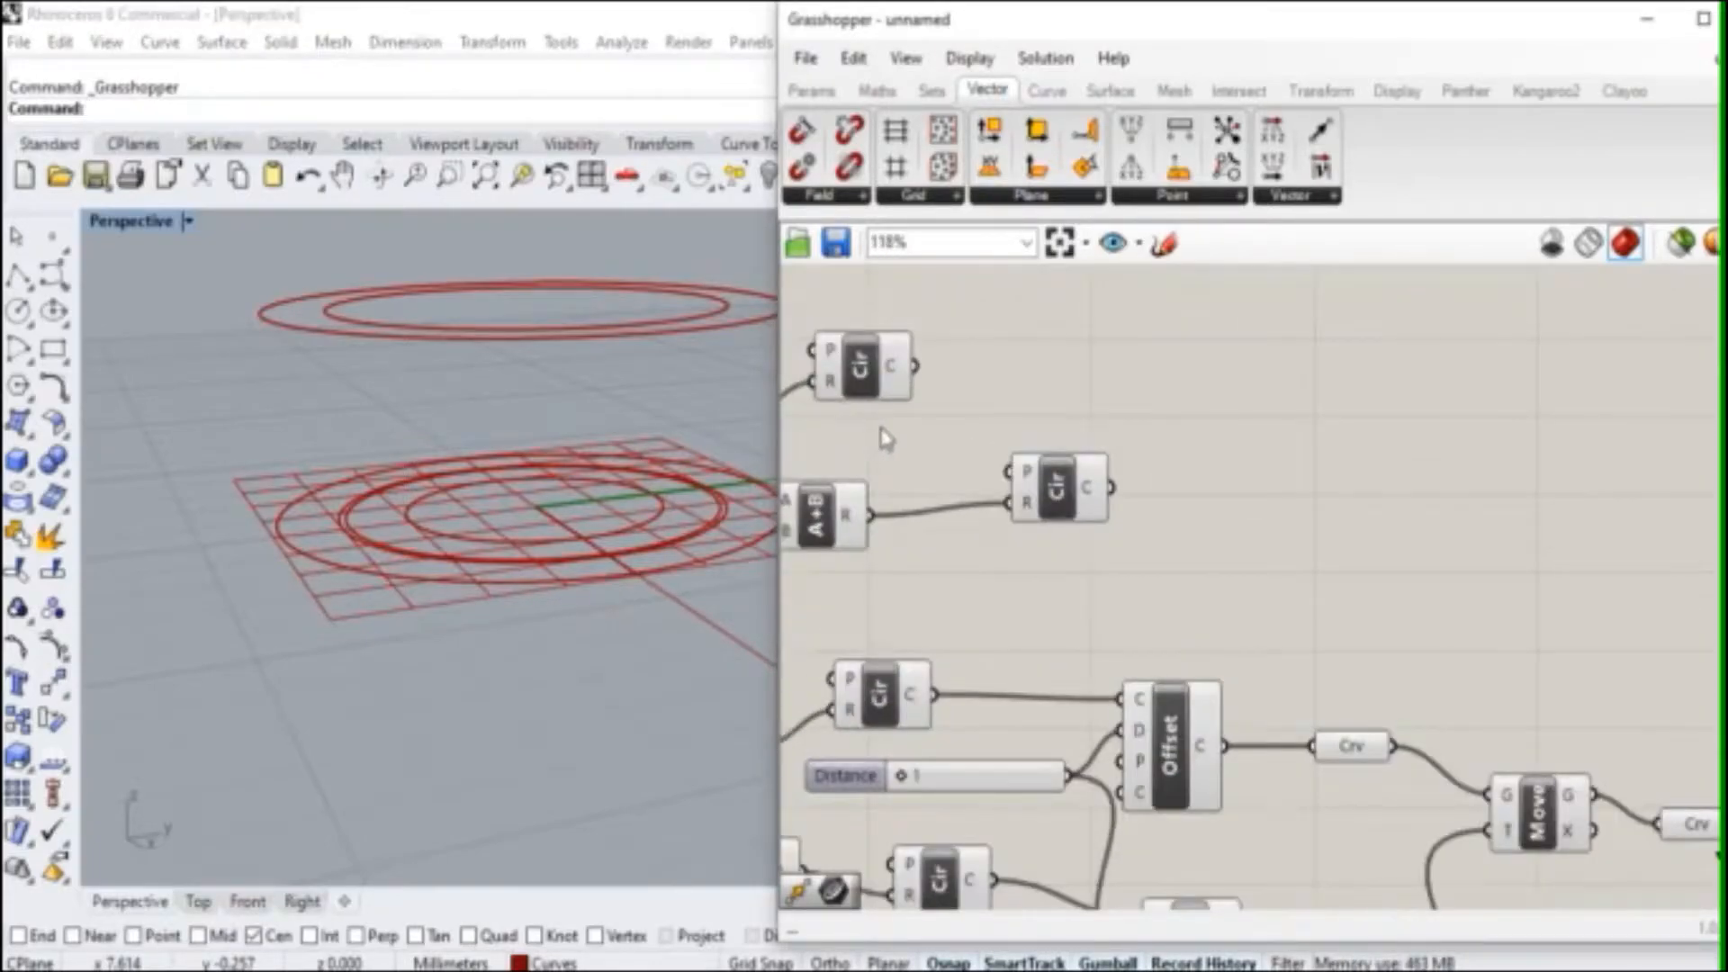
pyautogui.moveTo(932, 441); pyautogui.dragTo(999, 435, button='right')
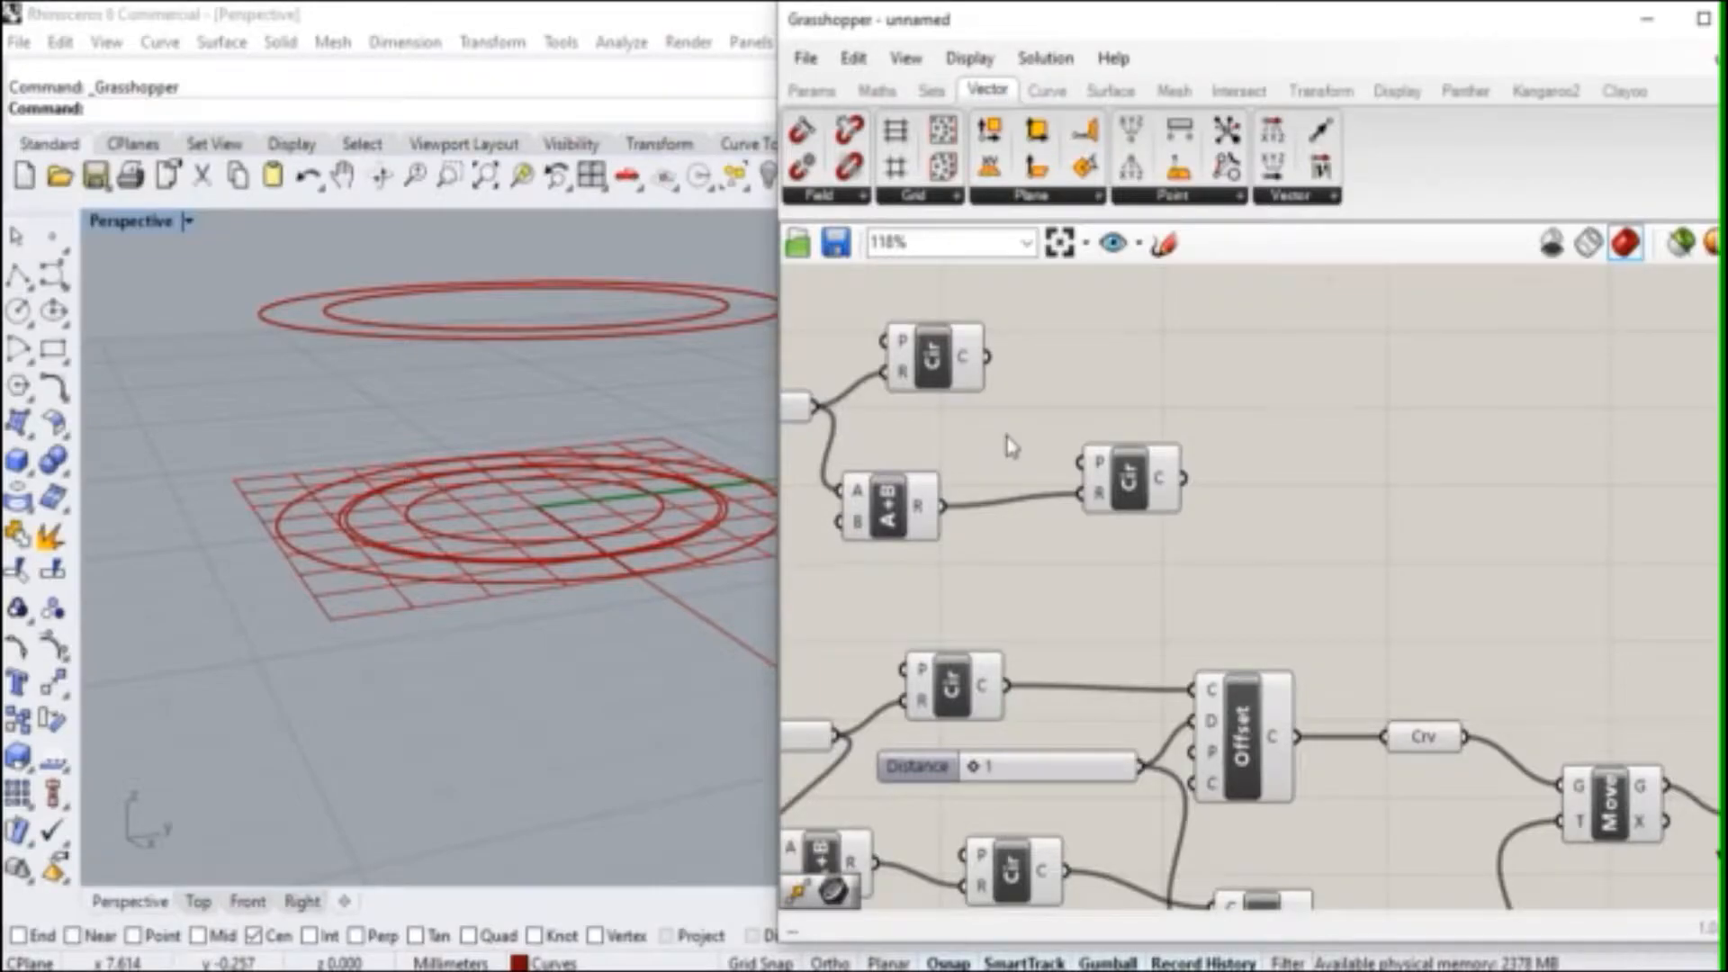
pyautogui.scroll(-2, 1010, 448)
pyautogui.moveTo(1010, 451); pyautogui.dragTo(1033, 397, button='right')
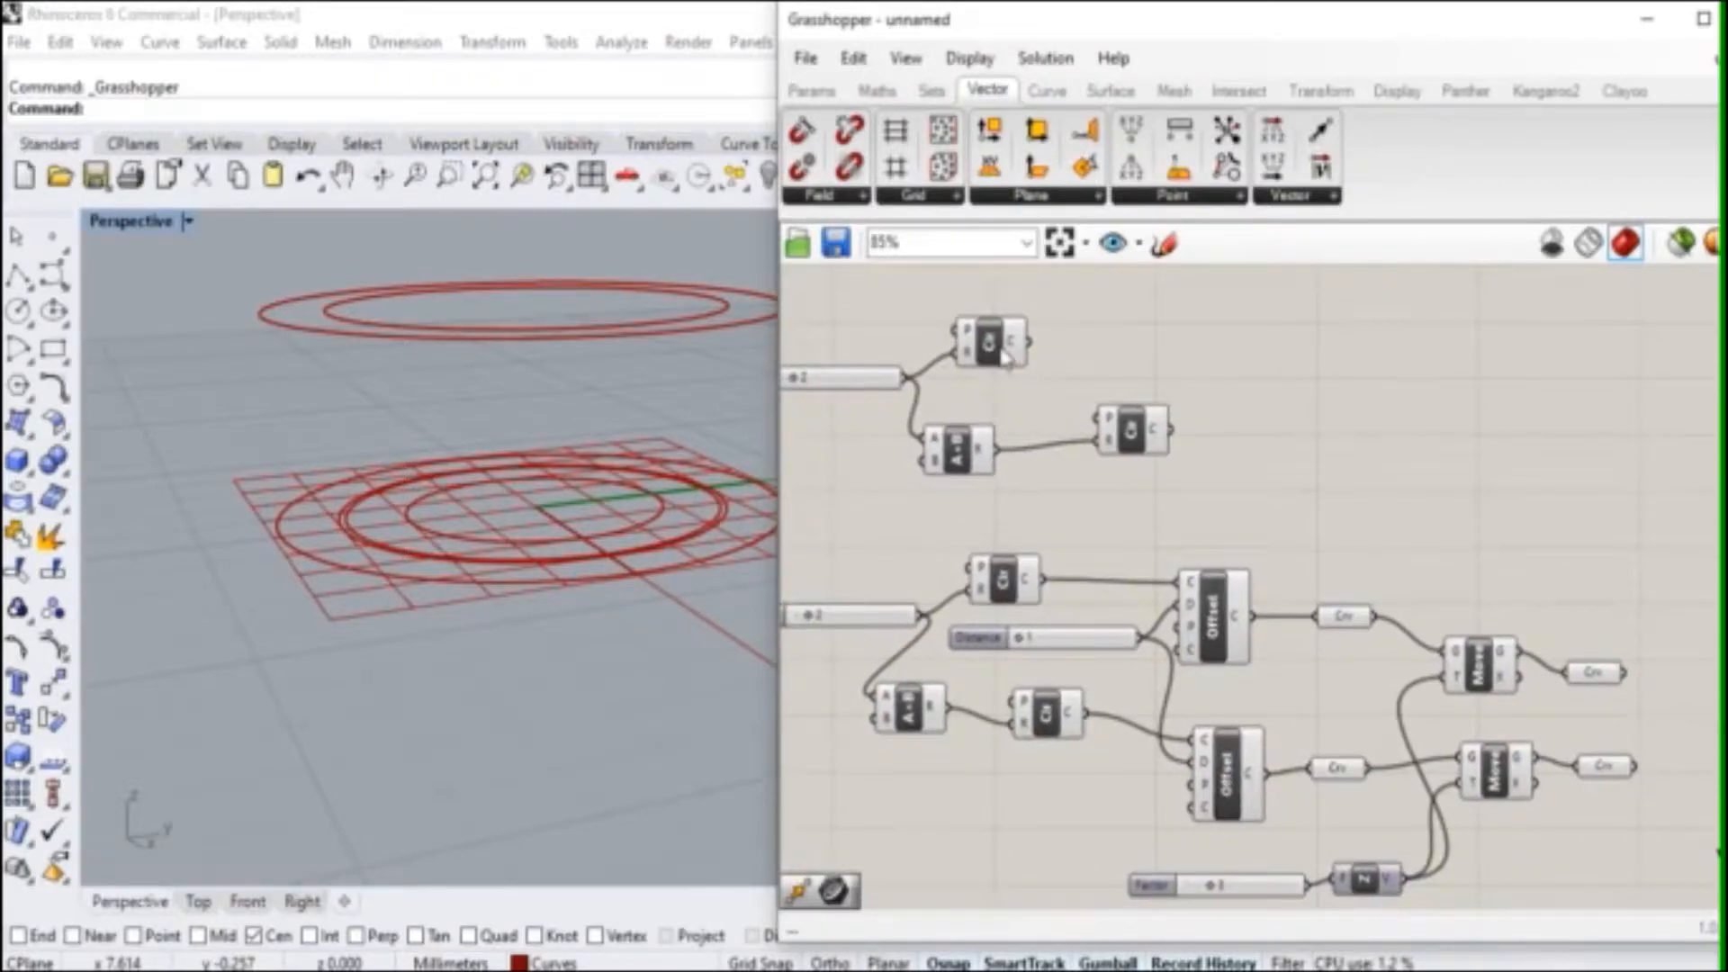
pyautogui.click(1005, 358)
pyautogui.click(1144, 447)
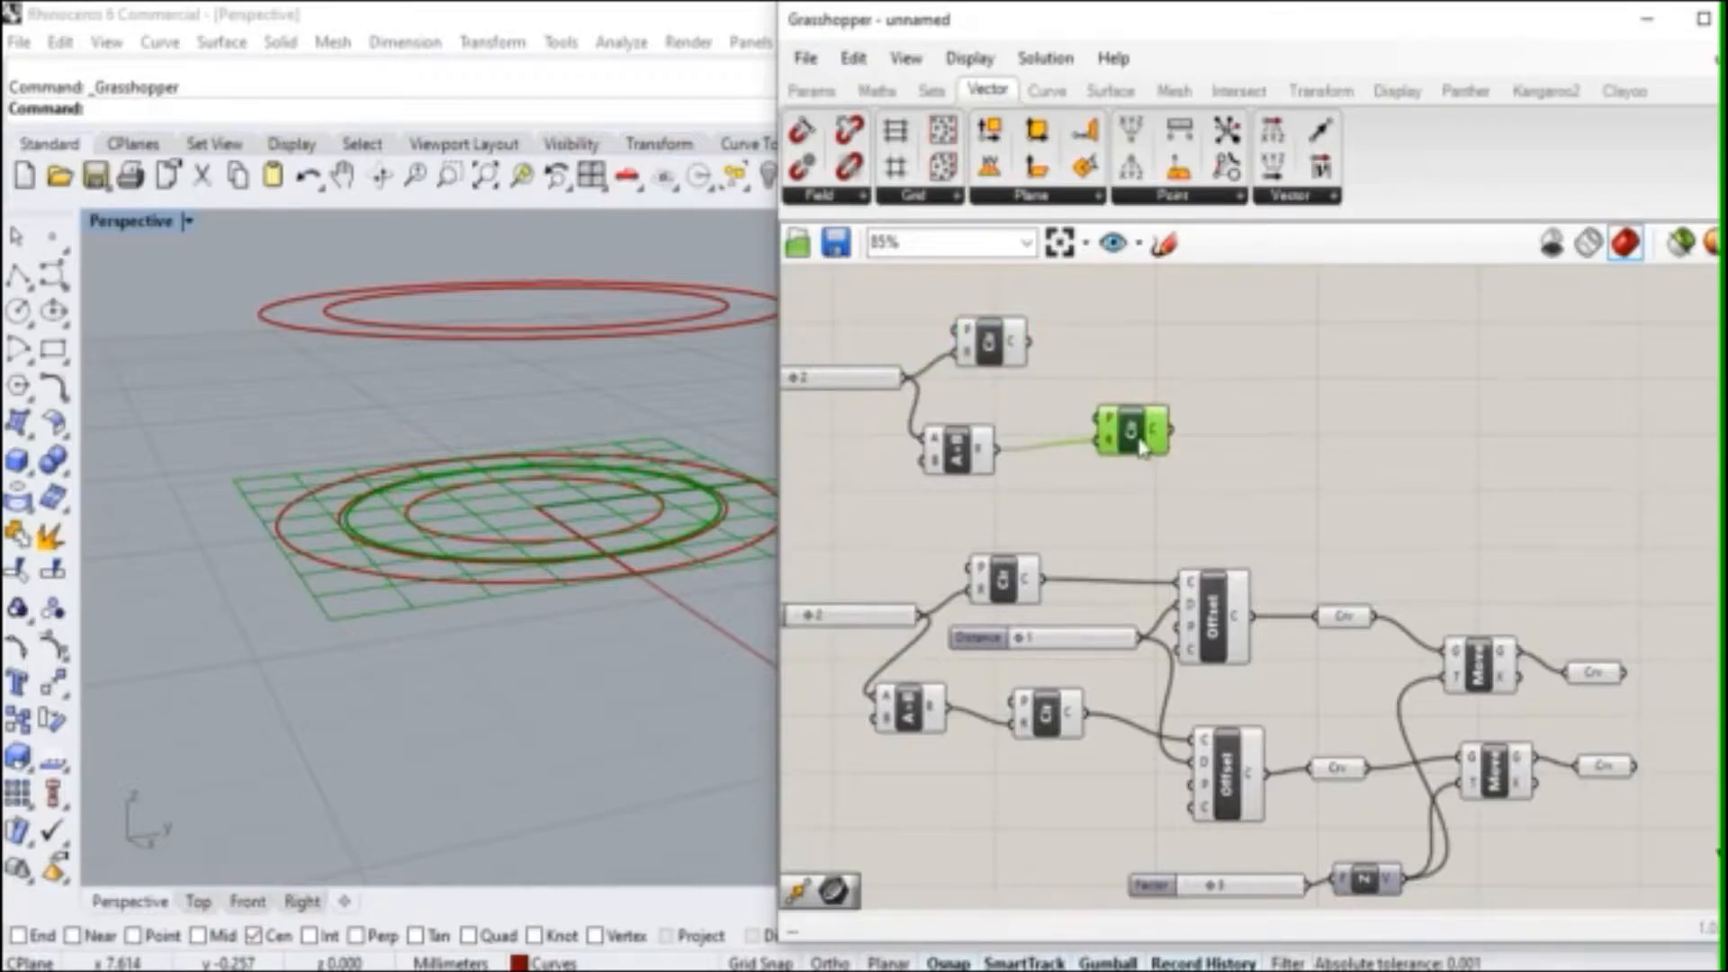
pyautogui.click(1342, 367)
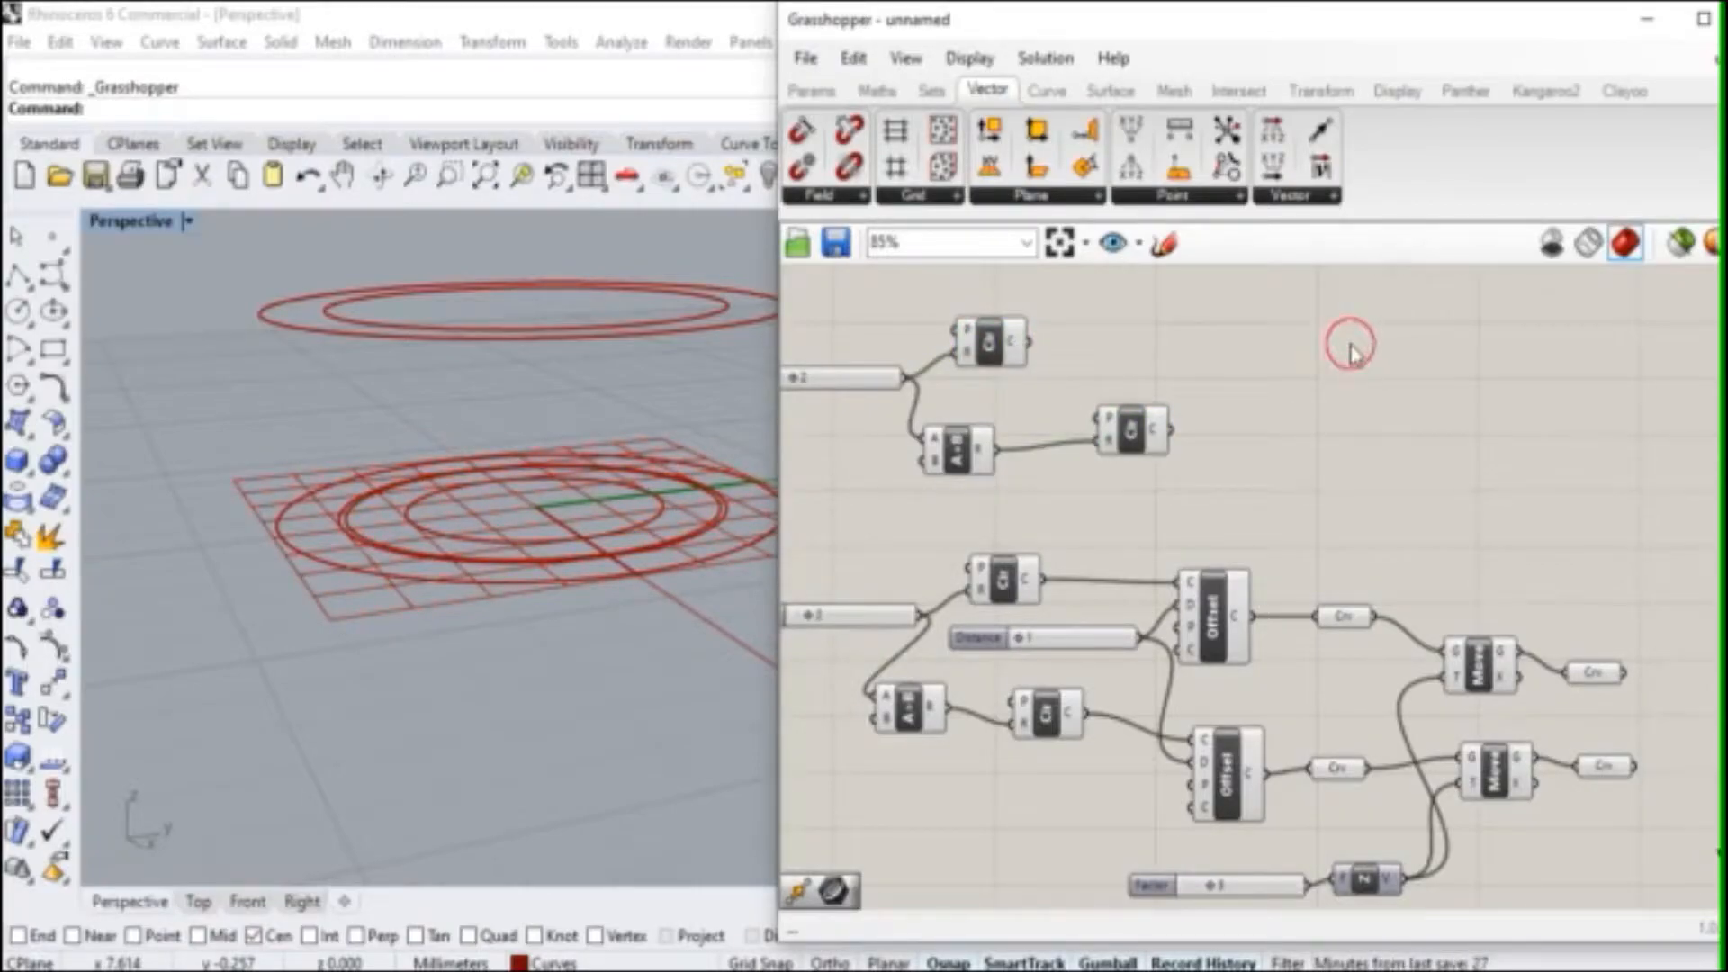
pyautogui.doubleClick(1350, 341)
pyautogui.write('l')
pyautogui.click(1281, 173)
# Step: Connect both original Circle outputs to the Loft's curves input and check the base ring in the Perspective viewport
pyautogui.moveTo(1028, 341); pyautogui.dragTo(1319, 331)
pyautogui.moveTo(1168, 429); pyautogui.dragTo(1319, 332)
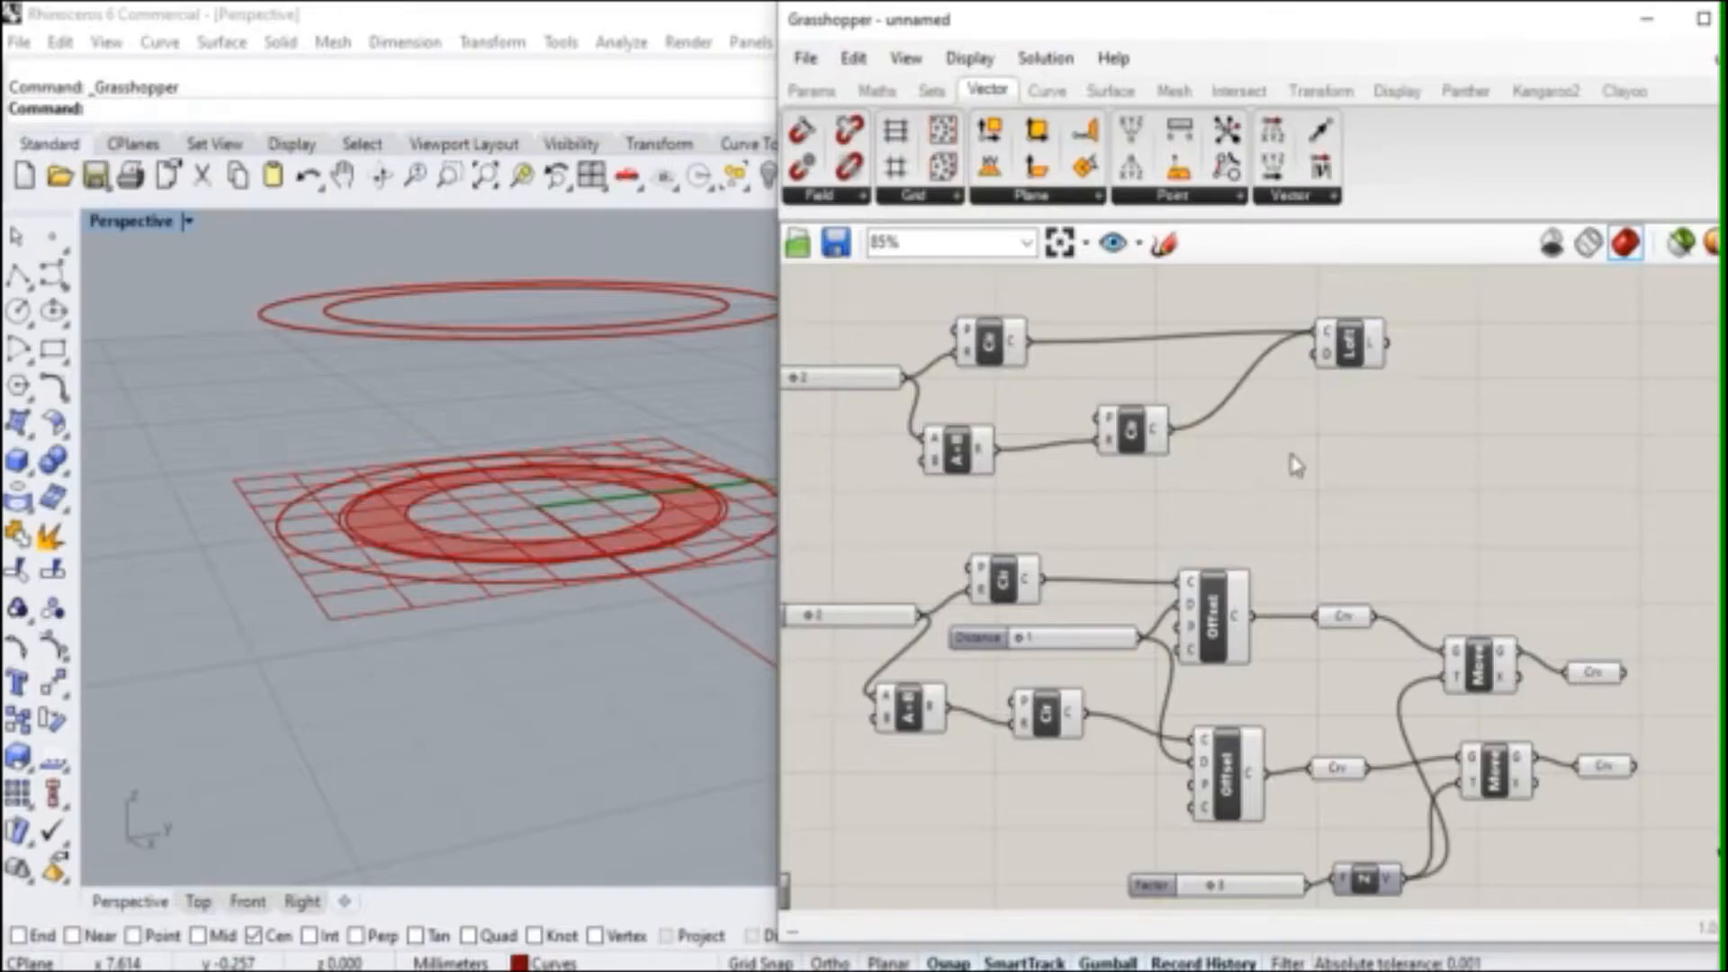
pyautogui.moveTo(538, 523); pyautogui.dragTo(438, 515, button='right')
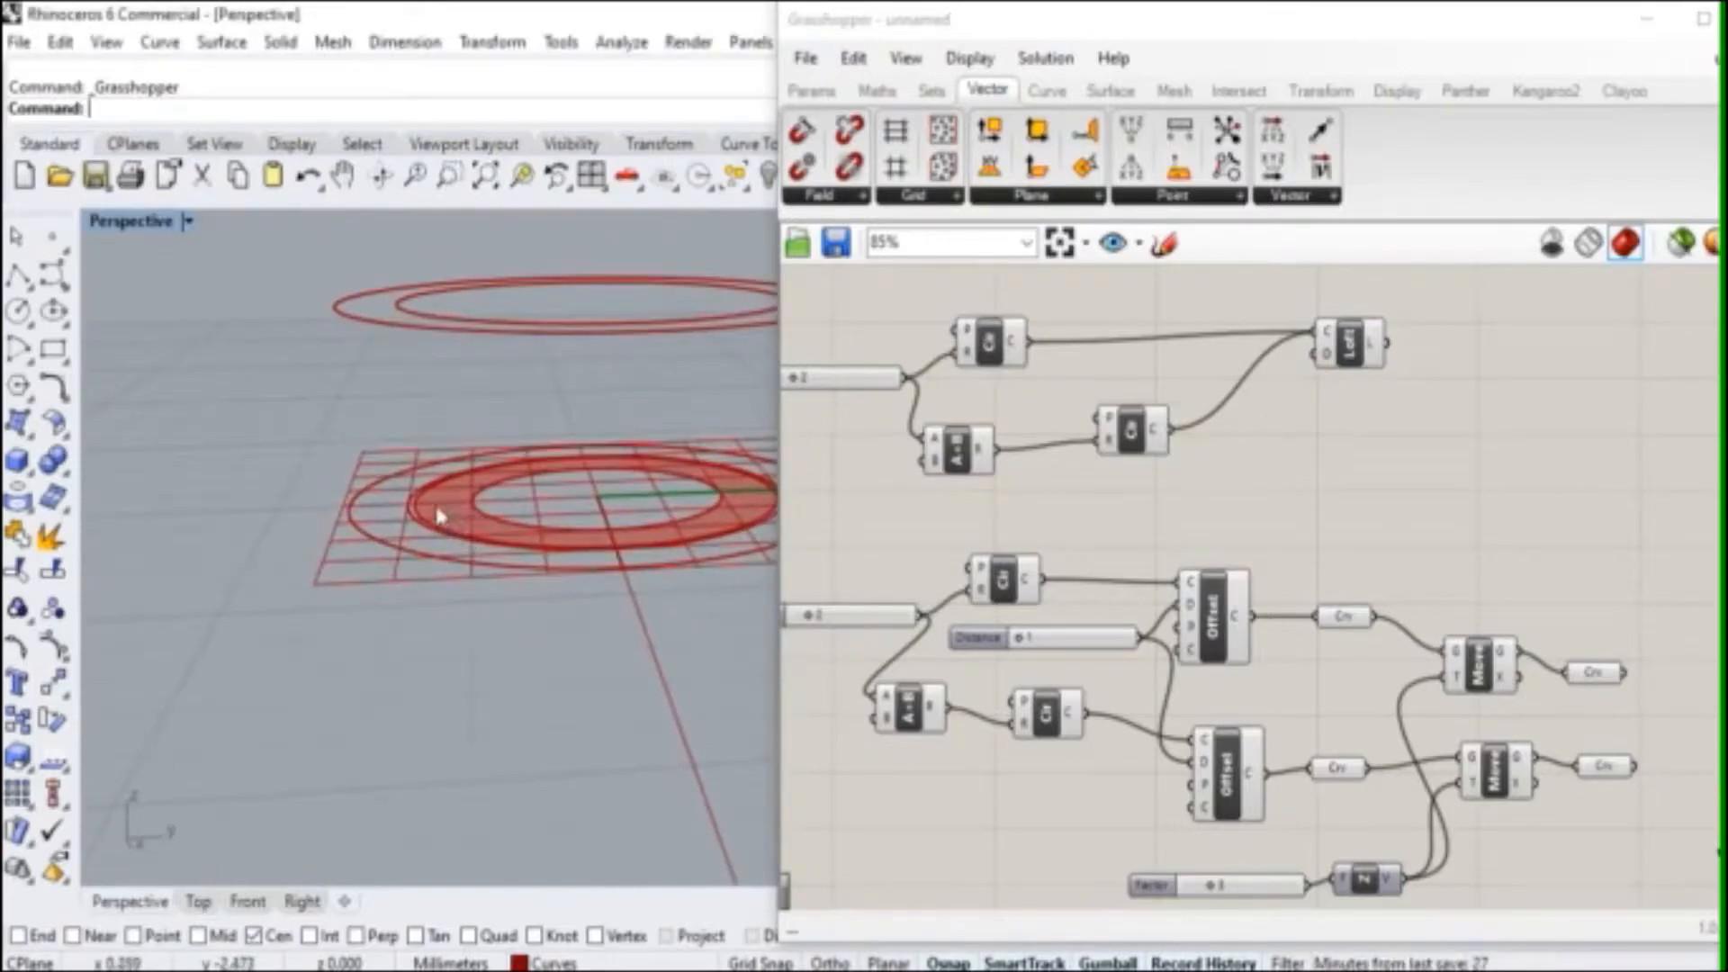
pyautogui.click(1494, 448)
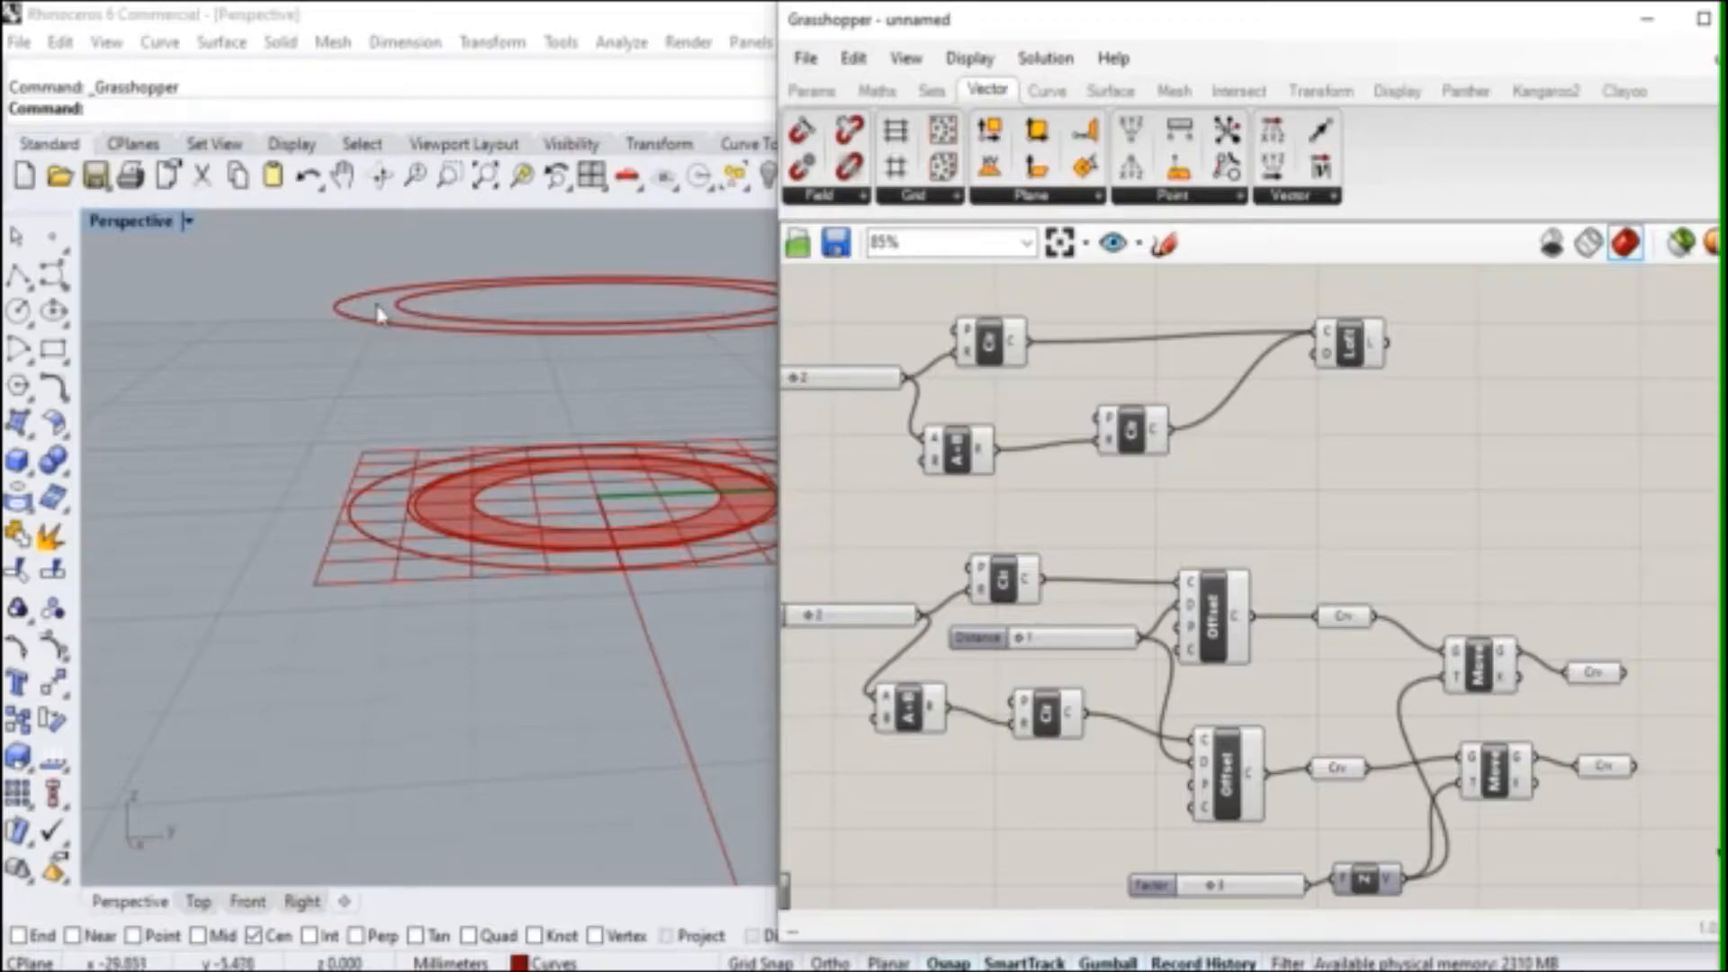
# Step: Add a second Loft component beside the two Curve parameters that hold the moved circles
pyautogui.moveTo(1260, 531); pyautogui.dragTo(1152, 393, button='right')
pyautogui.click(1494, 634)
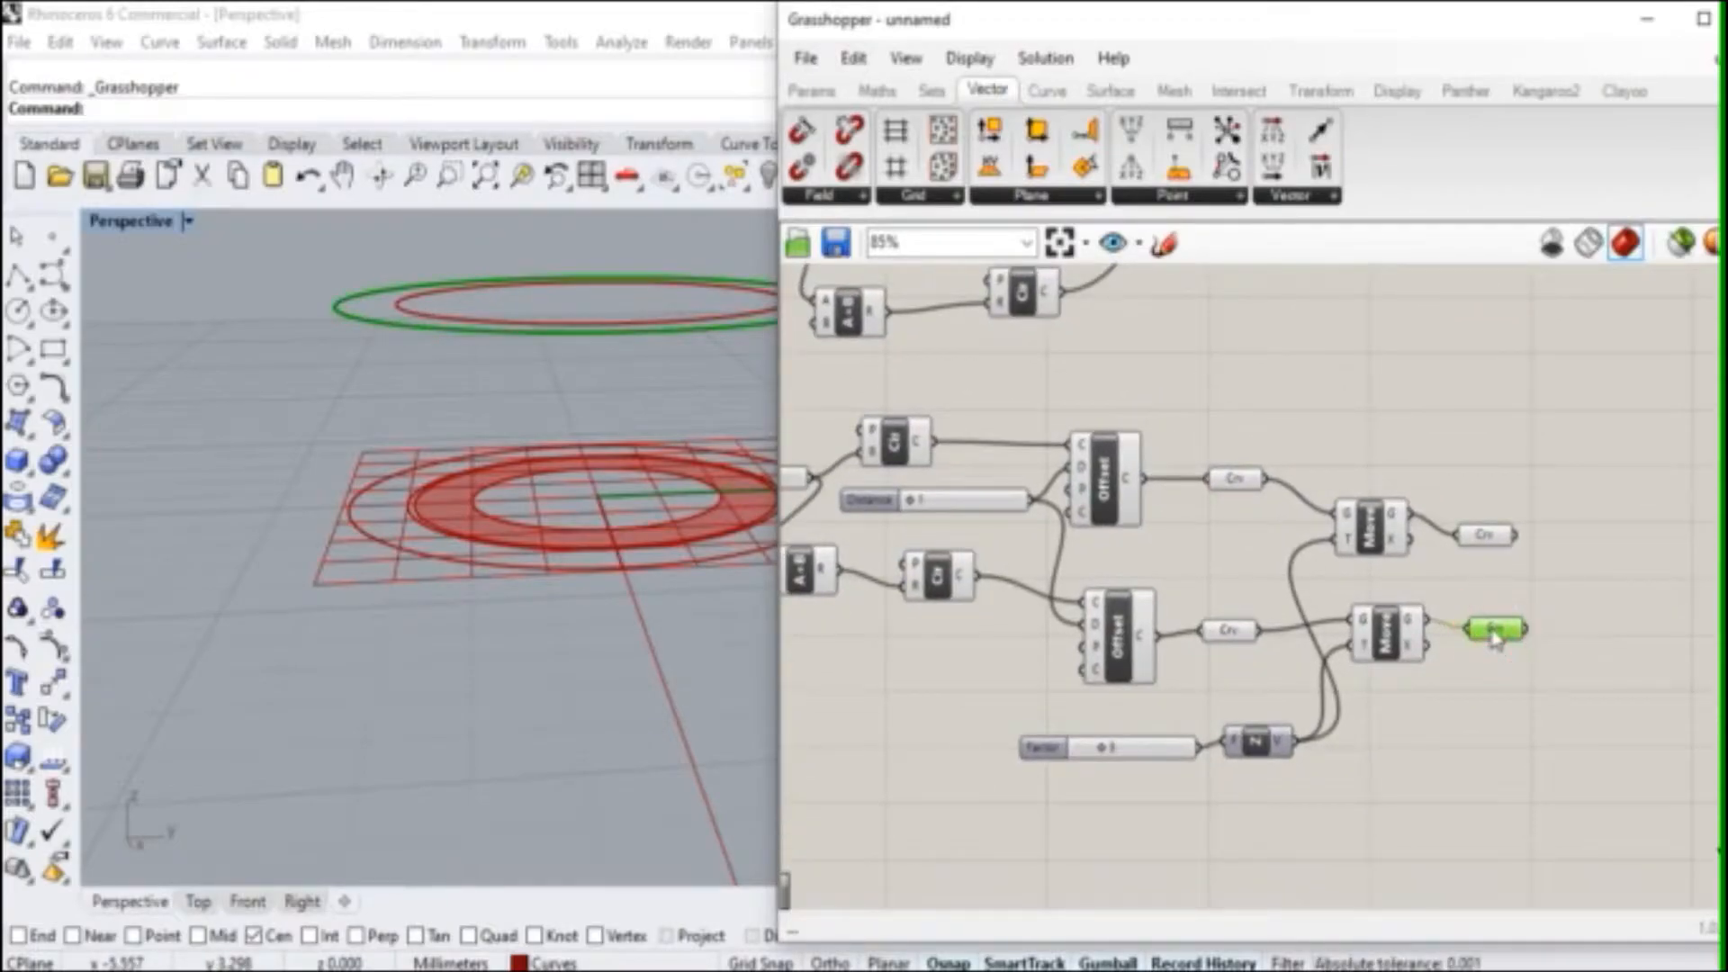
pyautogui.click(1485, 537)
pyautogui.moveTo(1457, 495); pyautogui.dragTo(1196, 578, button='right')
pyautogui.doubleClick(1383, 661)
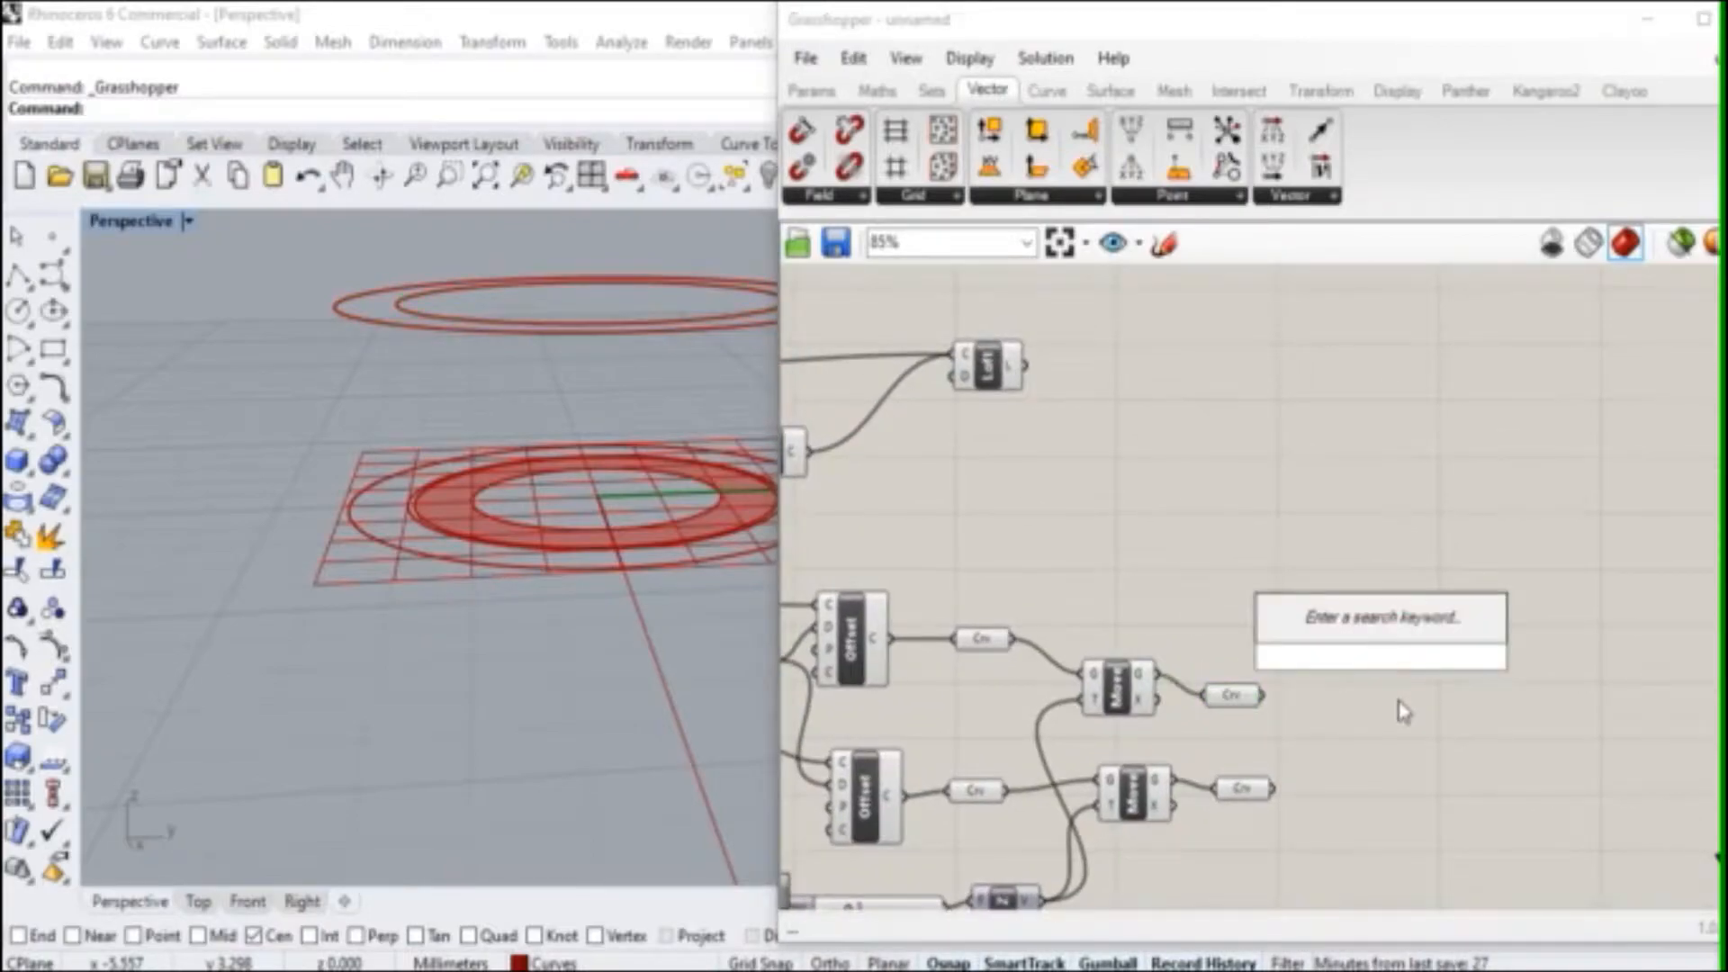
pyautogui.write('loft')
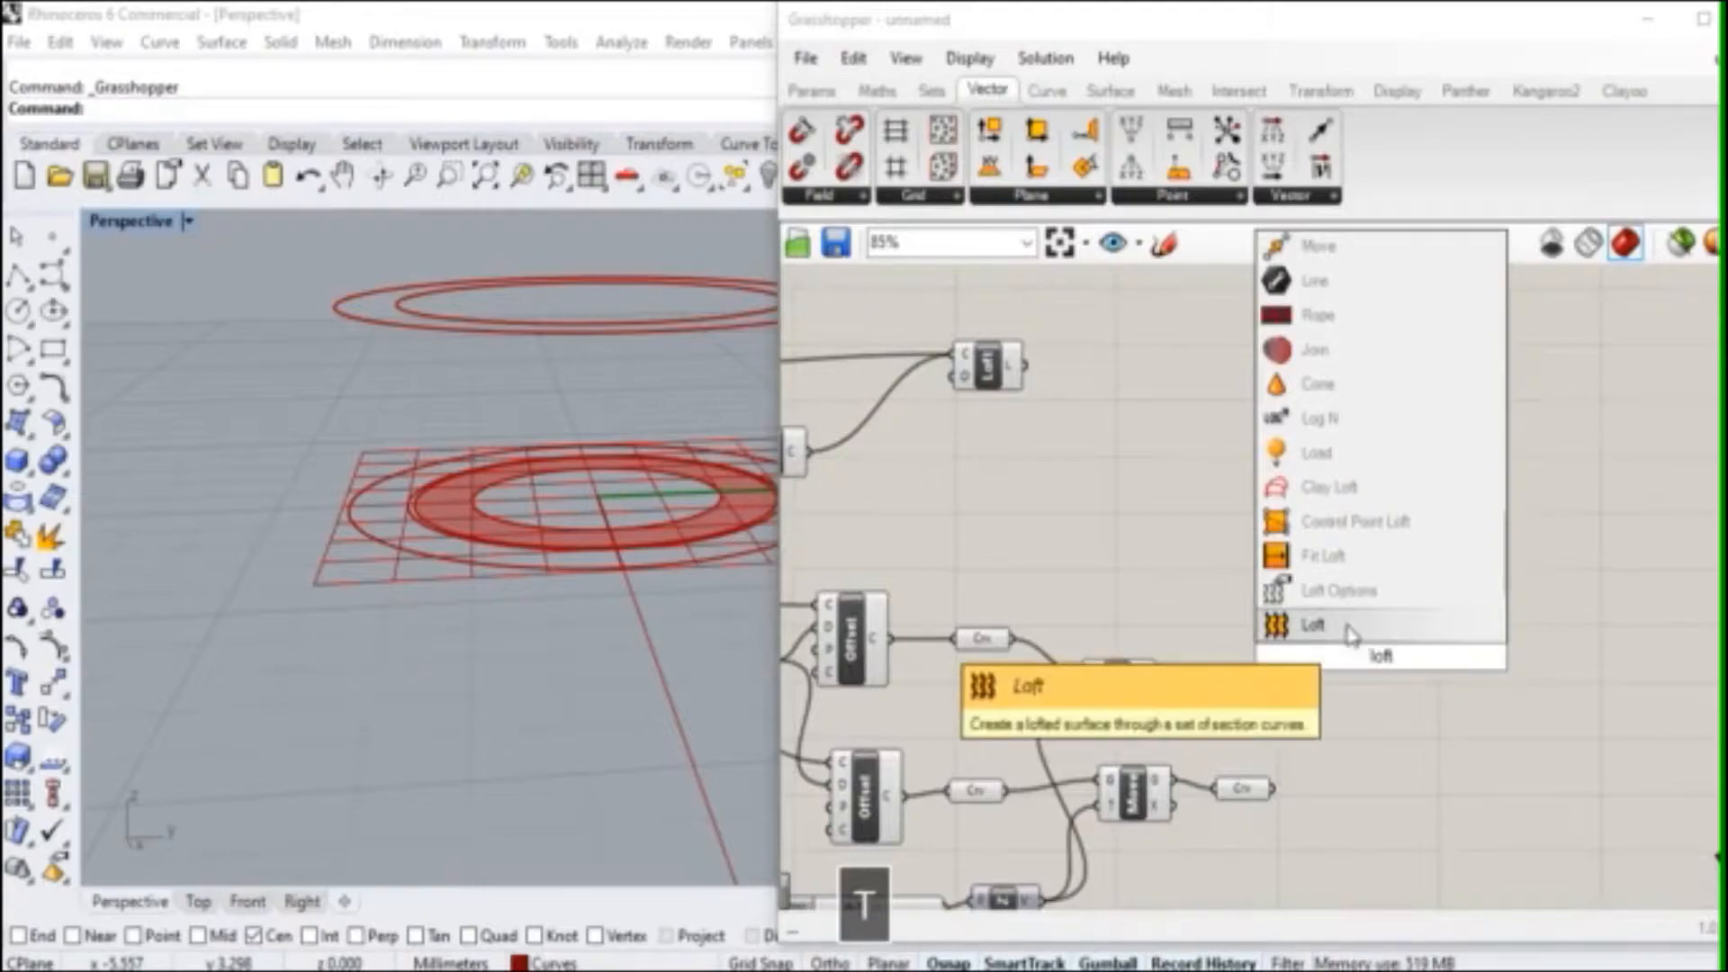
pyautogui.press('Return')
pyautogui.click(1382, 716)
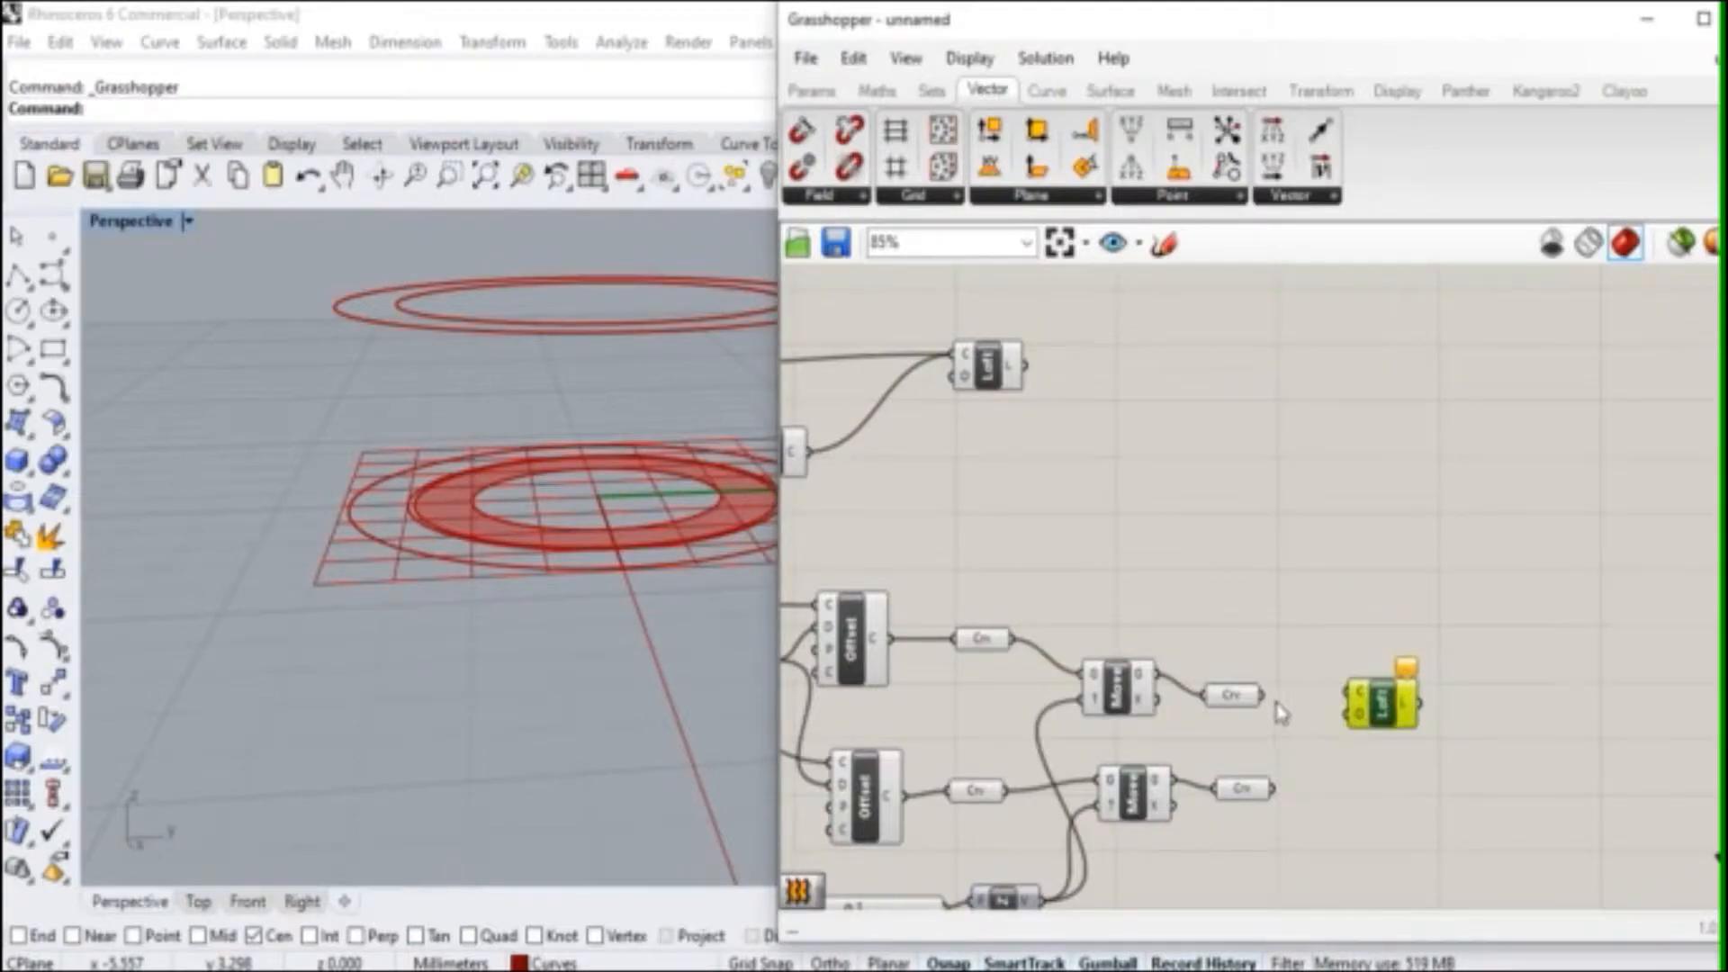
# Step: Connect both moved Curve parameters to the second Loft's curves input
pyautogui.moveTo(1262, 695); pyautogui.dragTo(1347, 691)
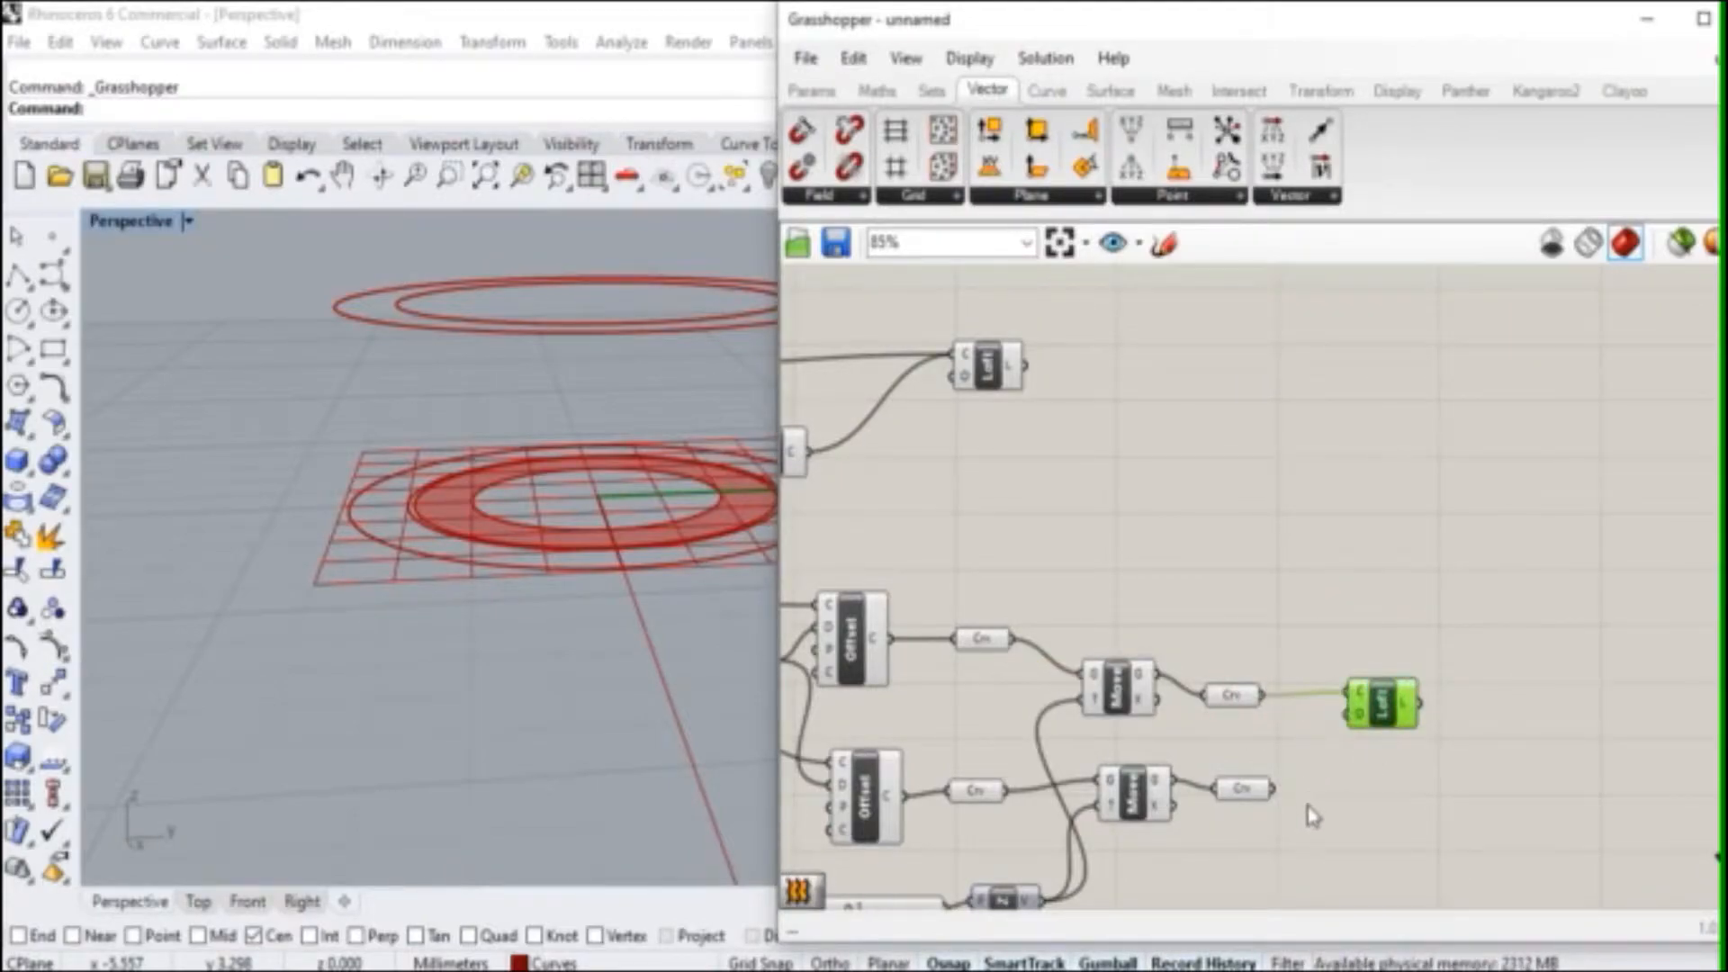
pyautogui.keyDown('shift'); pyautogui.moveTo(1272, 788); pyautogui.dragTo(1352, 693); pyautogui.keyUp('shift')
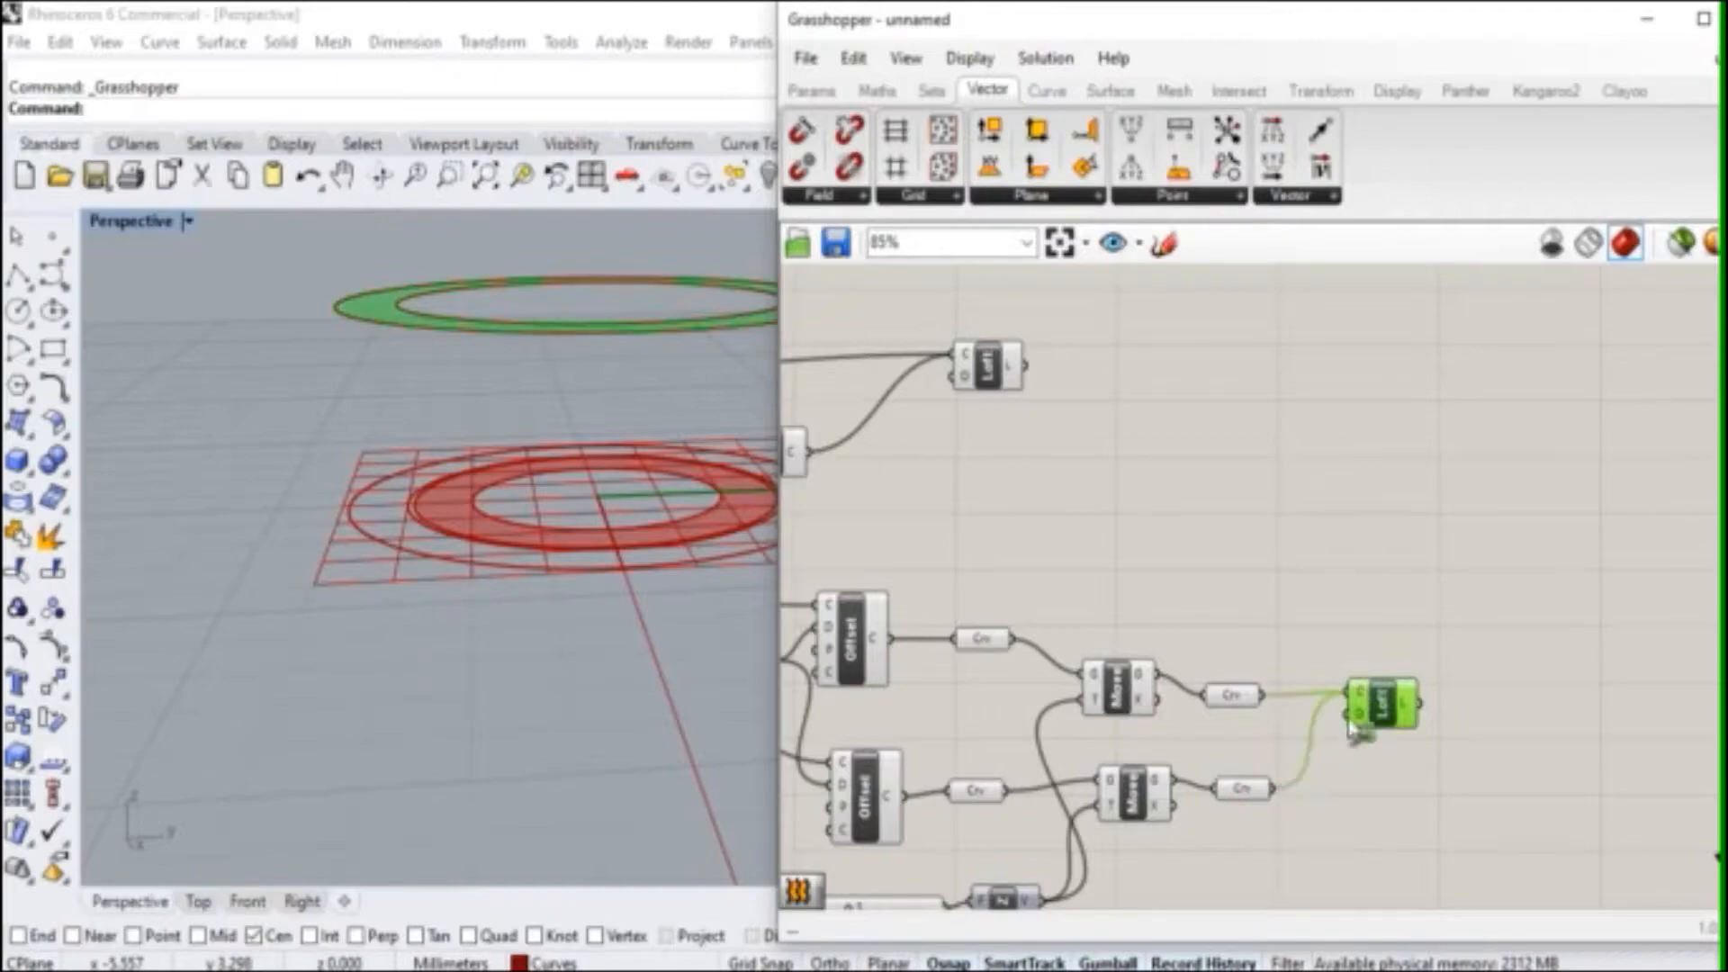
pyautogui.click(1338, 809)
pyautogui.moveTo(1207, 540); pyautogui.dragTo(1149, 570, button='right')
pyautogui.doubleClick(1188, 509)
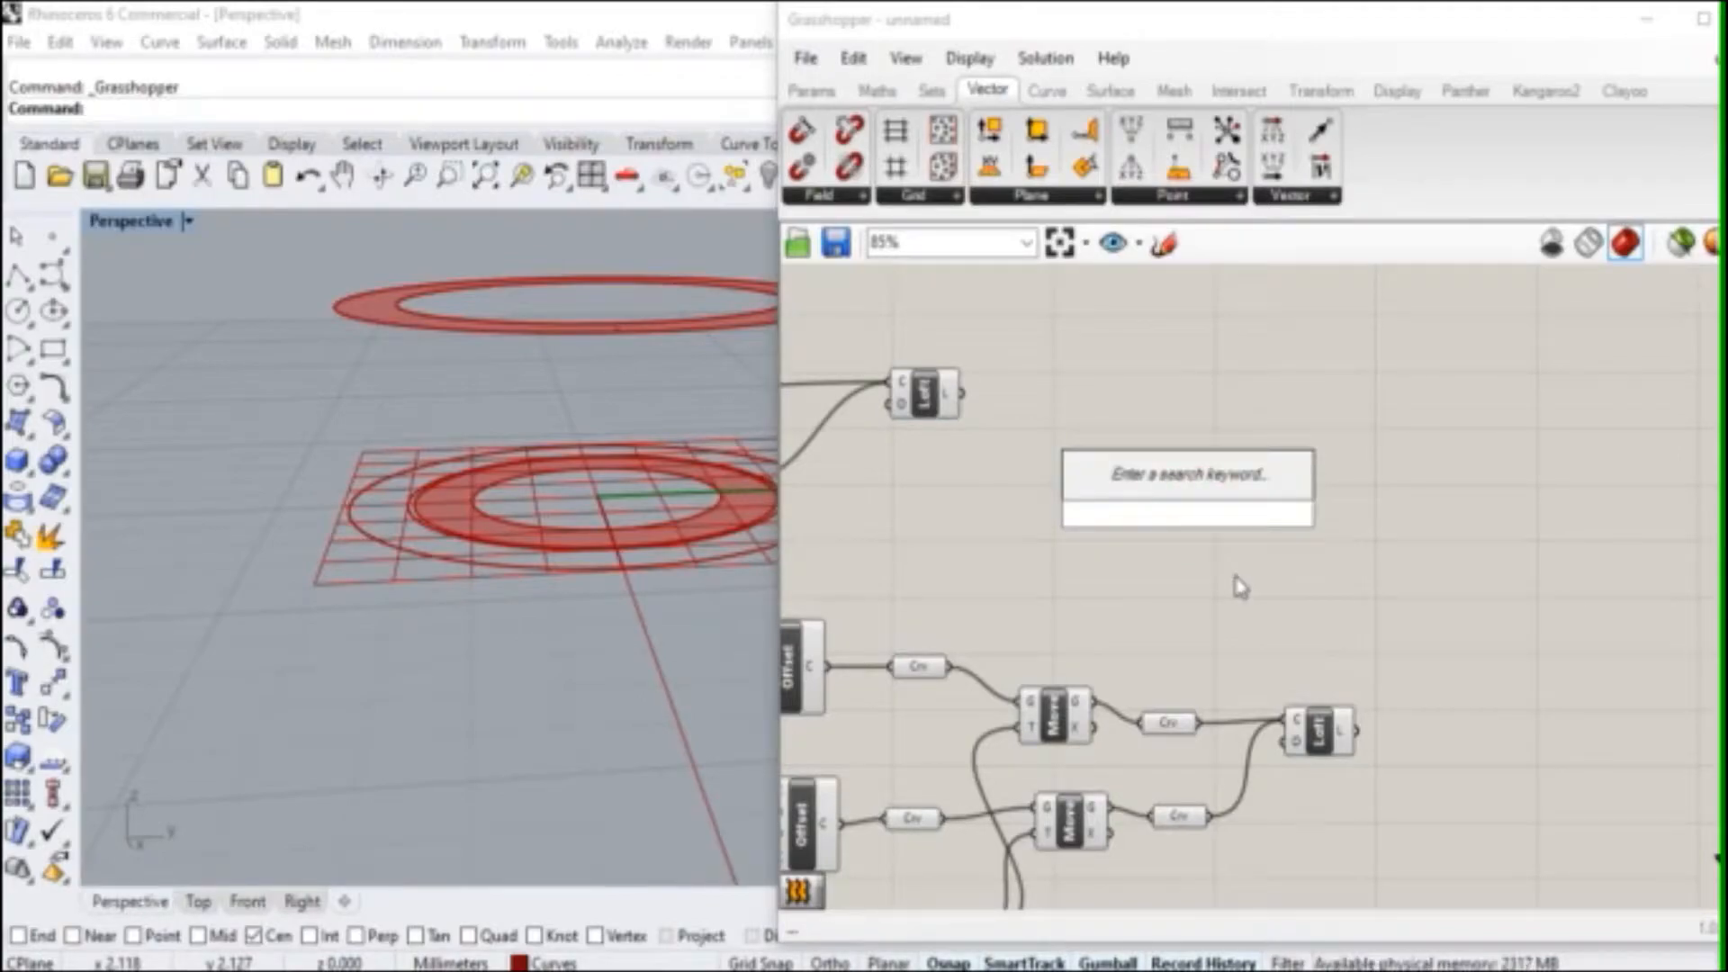
pyautogui.write('Rail')
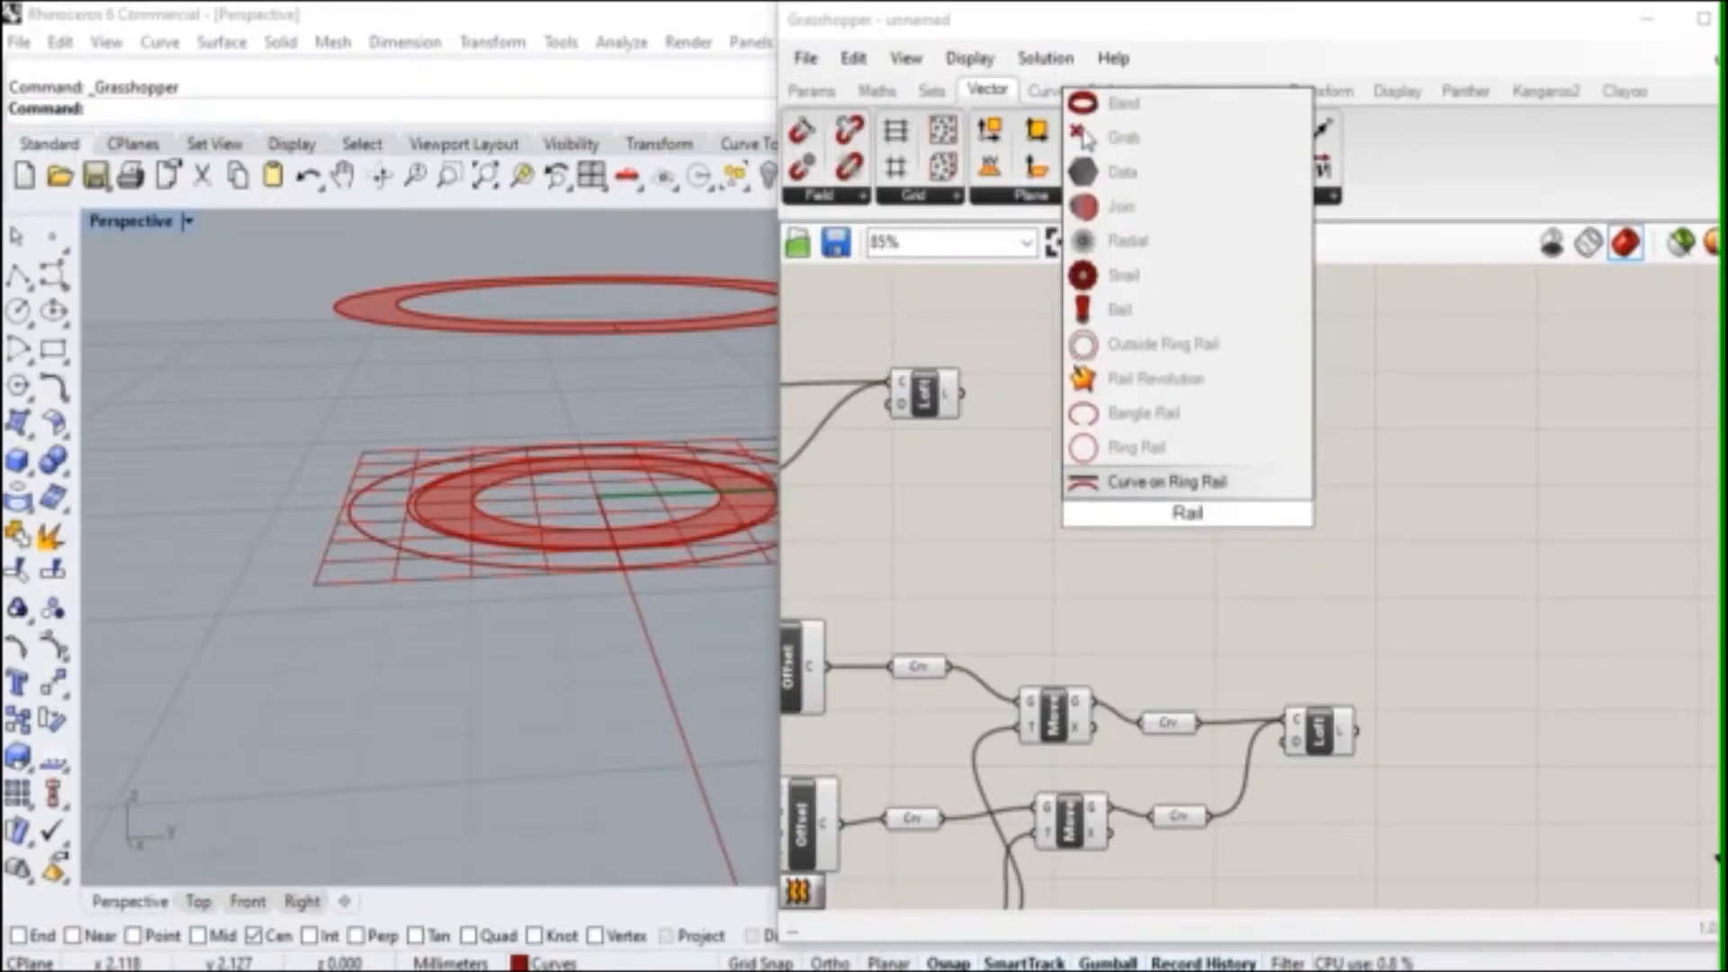
pyautogui.press('BackSpace')
pyautogui.press('BackSpace')
pyautogui.press('BackSpace')
pyautogui.press('BackSpace')
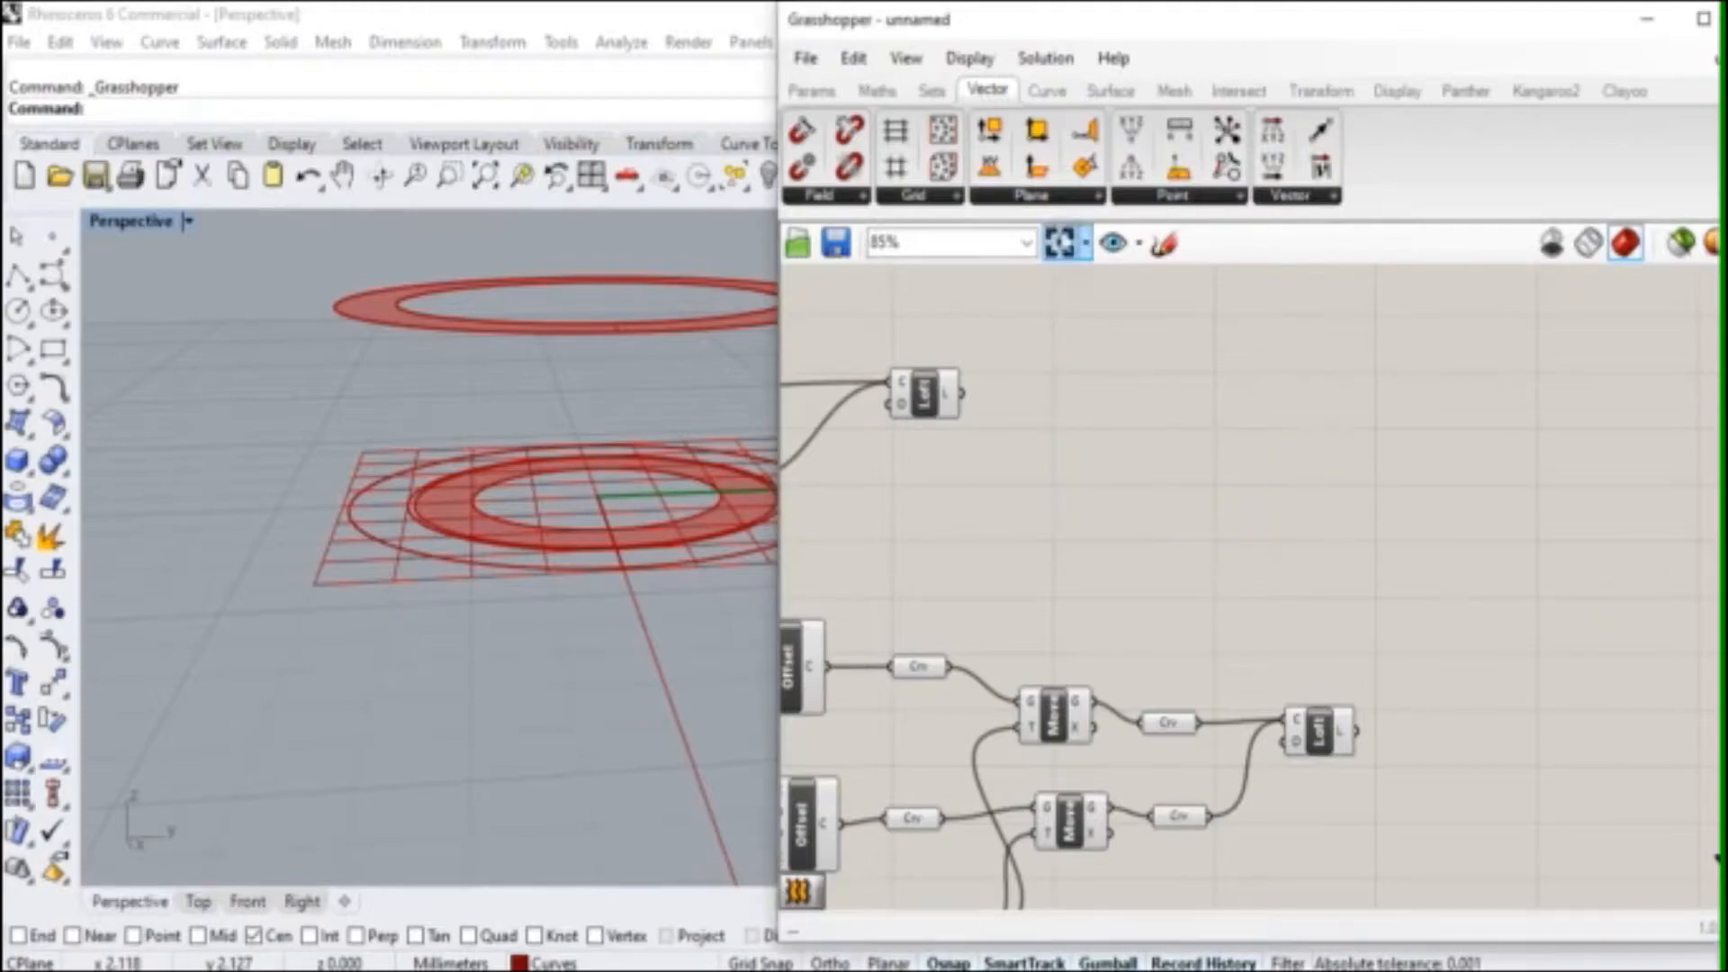
# Step: Add a Ruled Surface component from the freeform surface components between the two Loft components
pyautogui.click(1110, 91)
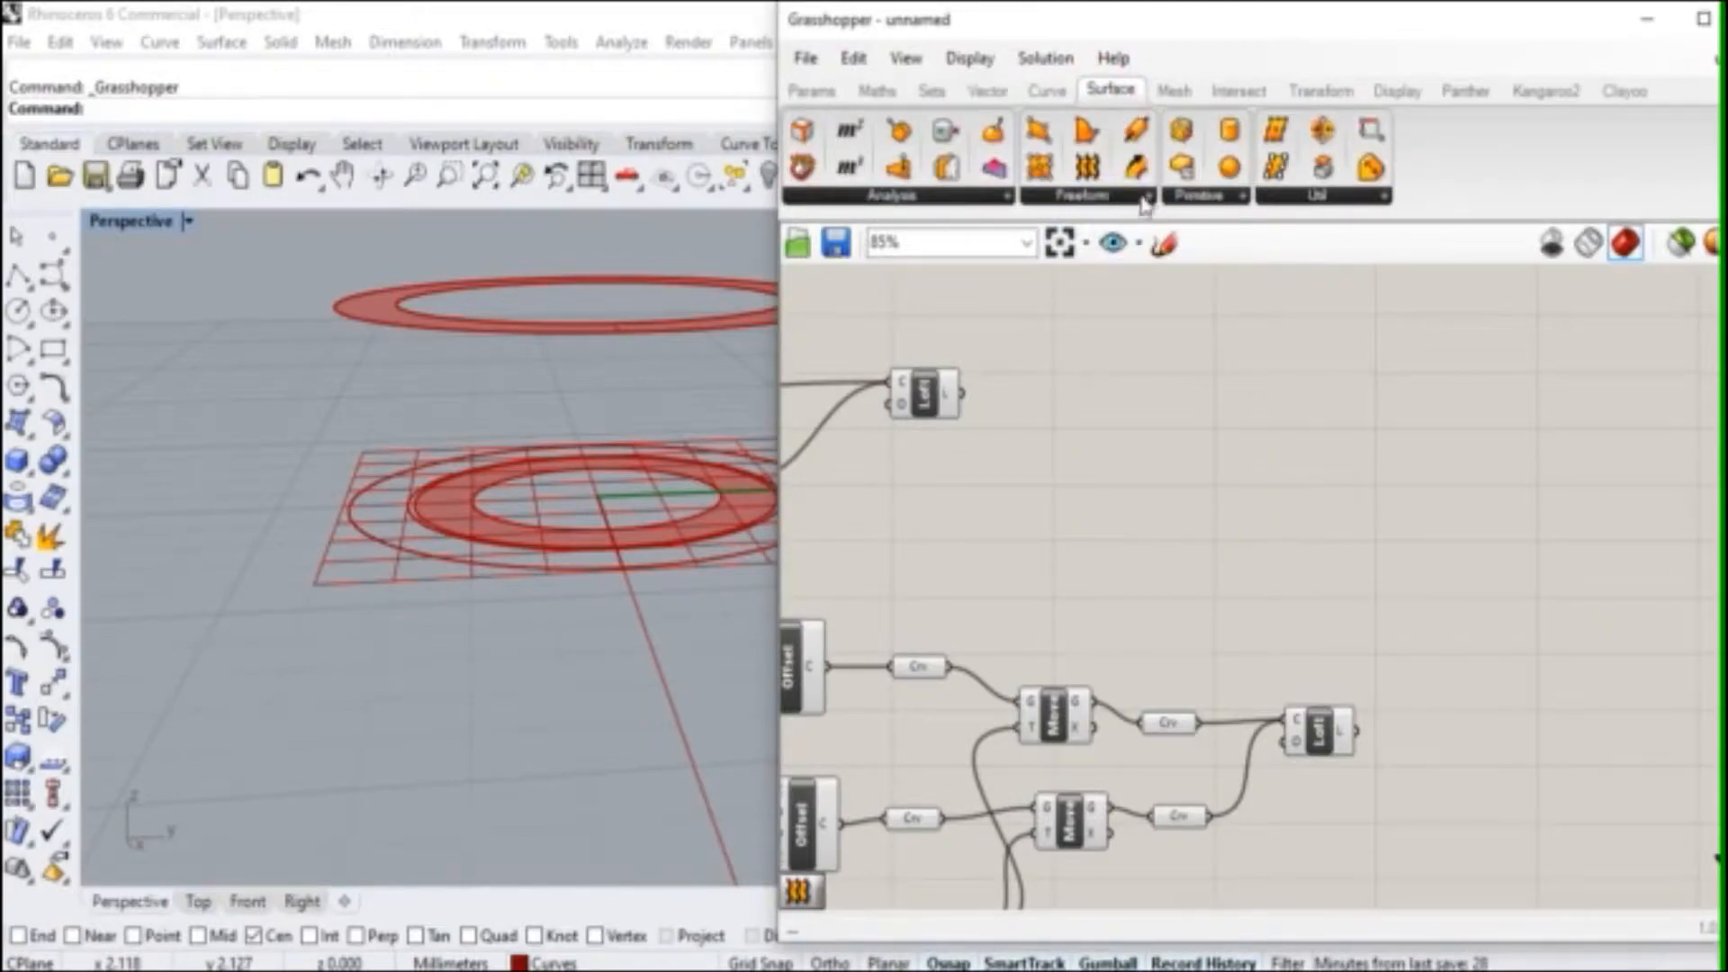
pyautogui.click(1147, 196)
pyautogui.moveTo(1282, 396); pyautogui.dragTo(1150, 475)
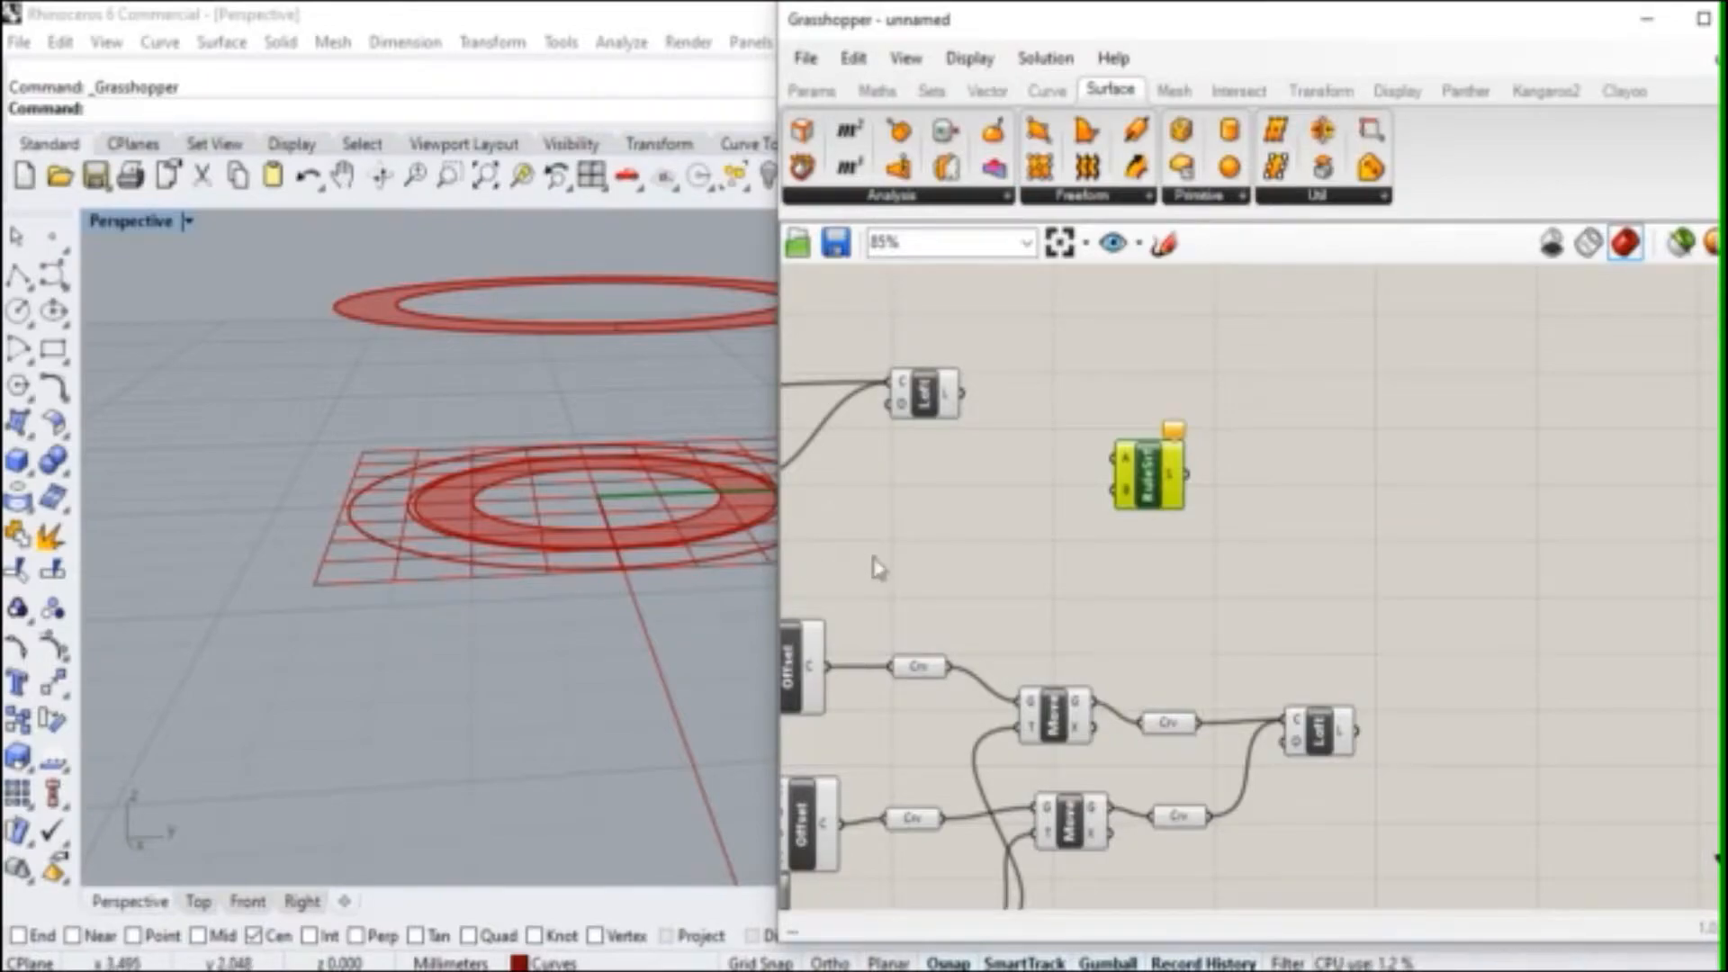
# Step: Connect the larger base Circle to the Ruled Surface's A input and the lower moved Curve parameter to its B input
pyautogui.moveTo(1011, 486); pyautogui.dragTo(1203, 397, button='right')
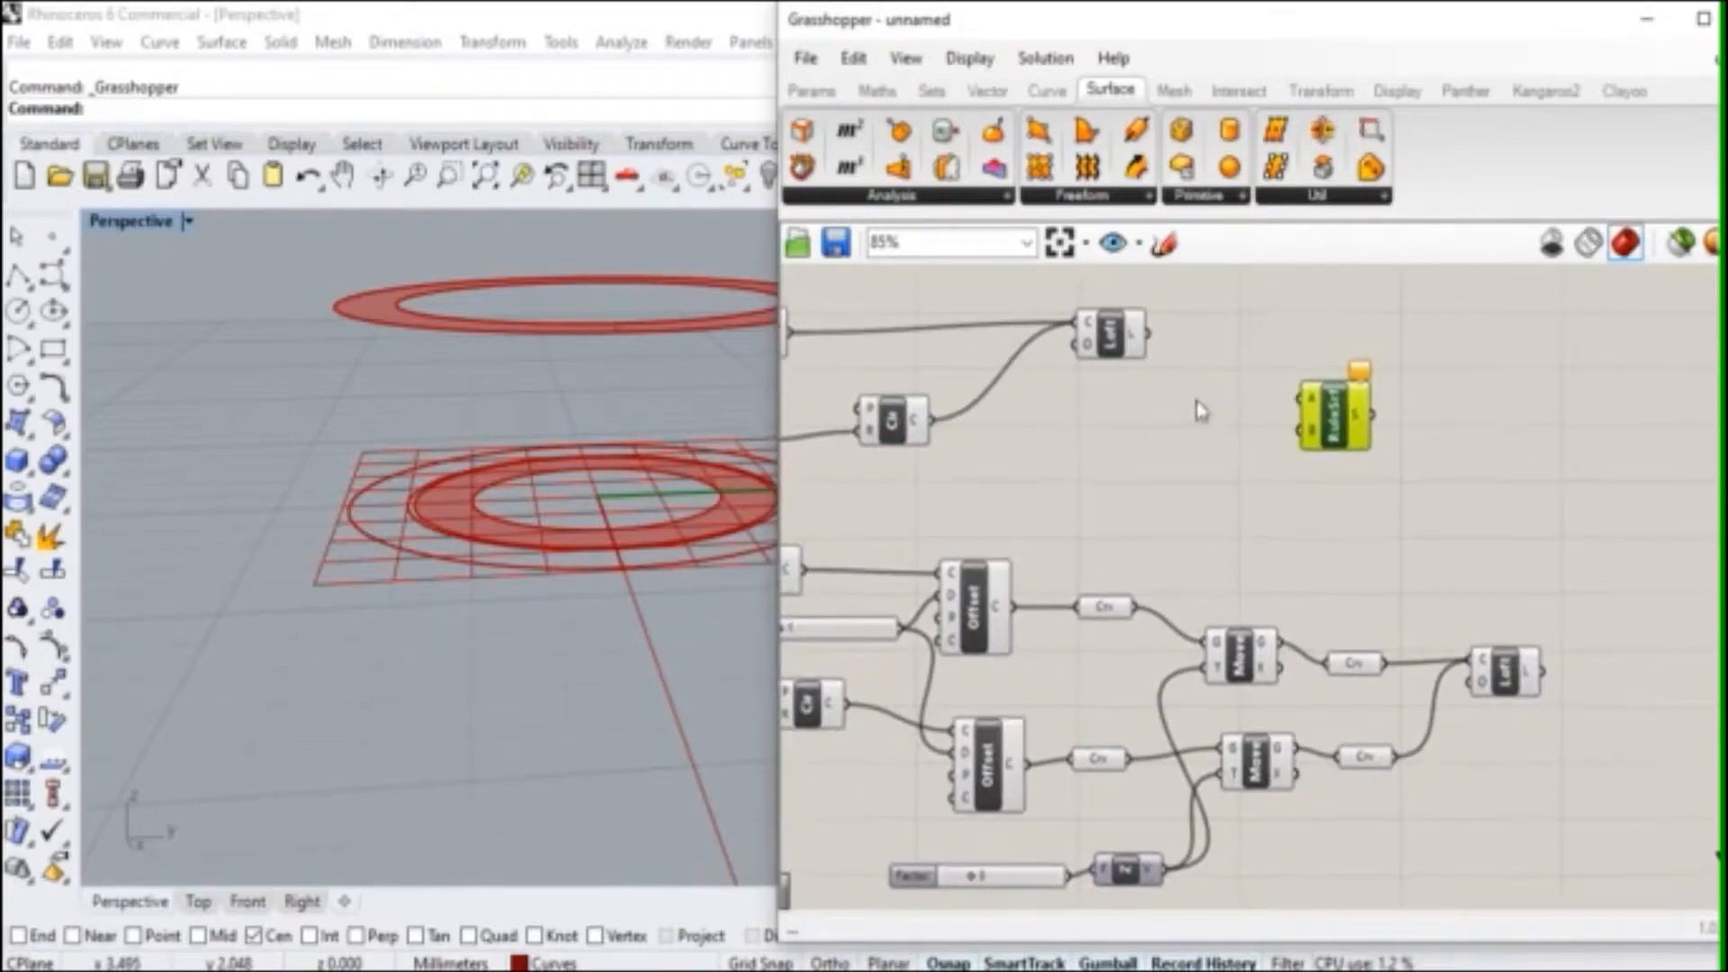
pyautogui.click(891, 423)
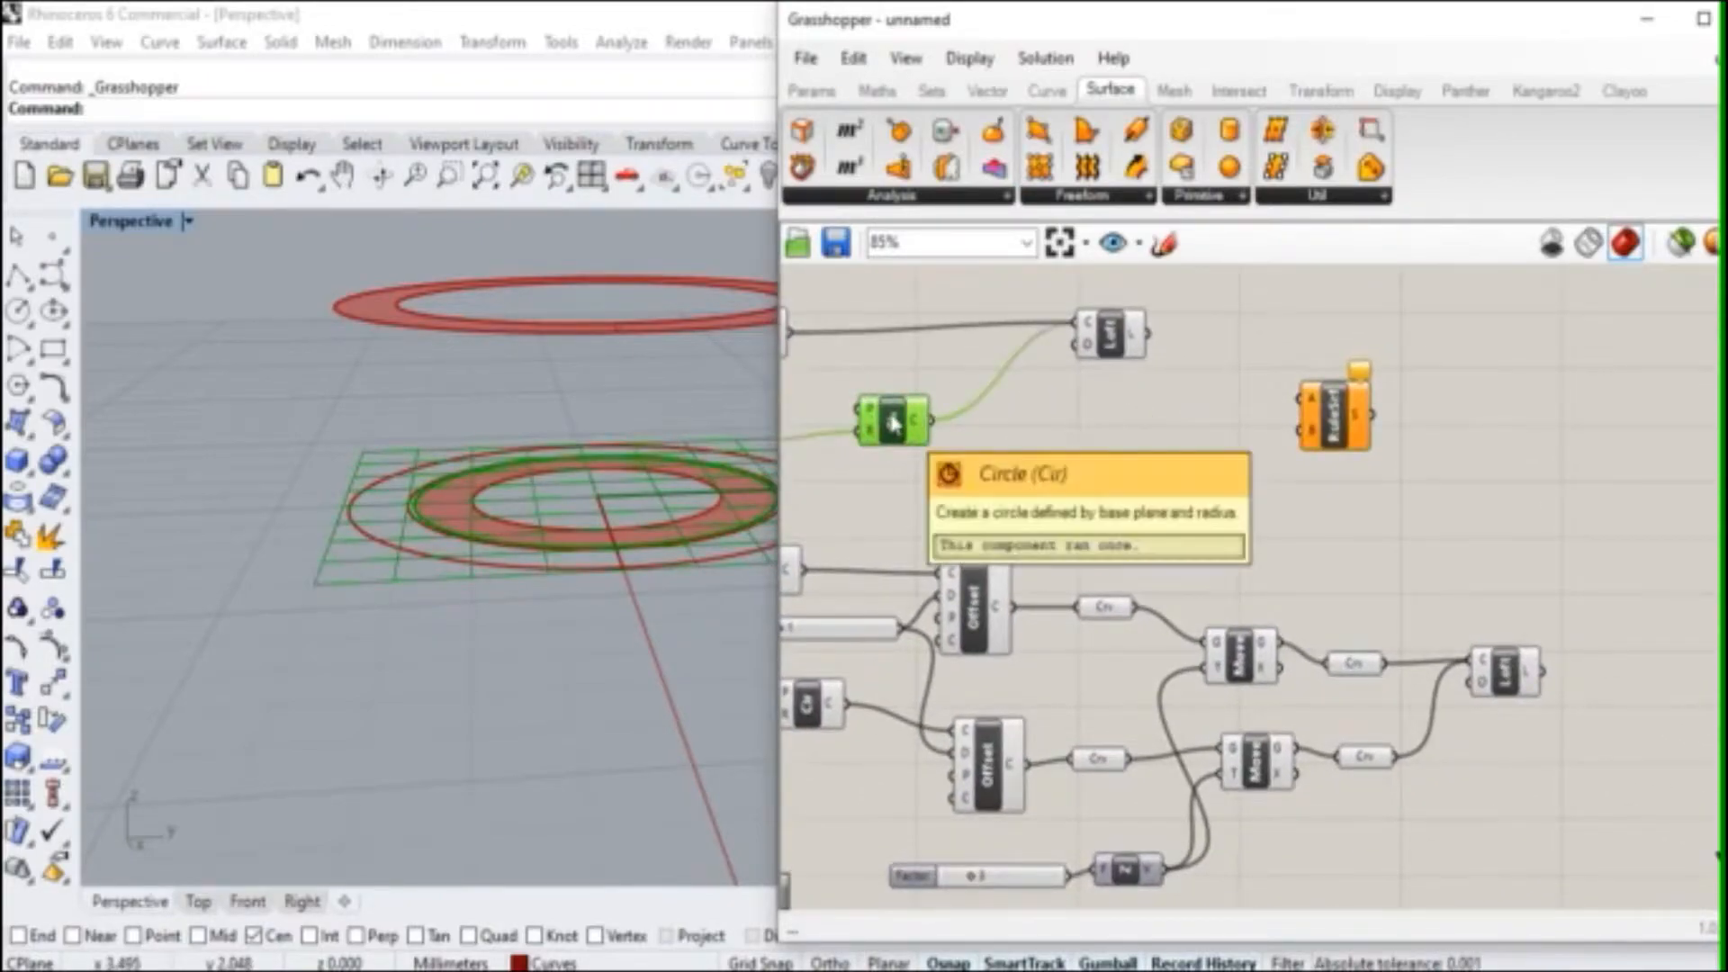
pyautogui.moveTo(981, 468); pyautogui.dragTo(1065, 399, button='right')
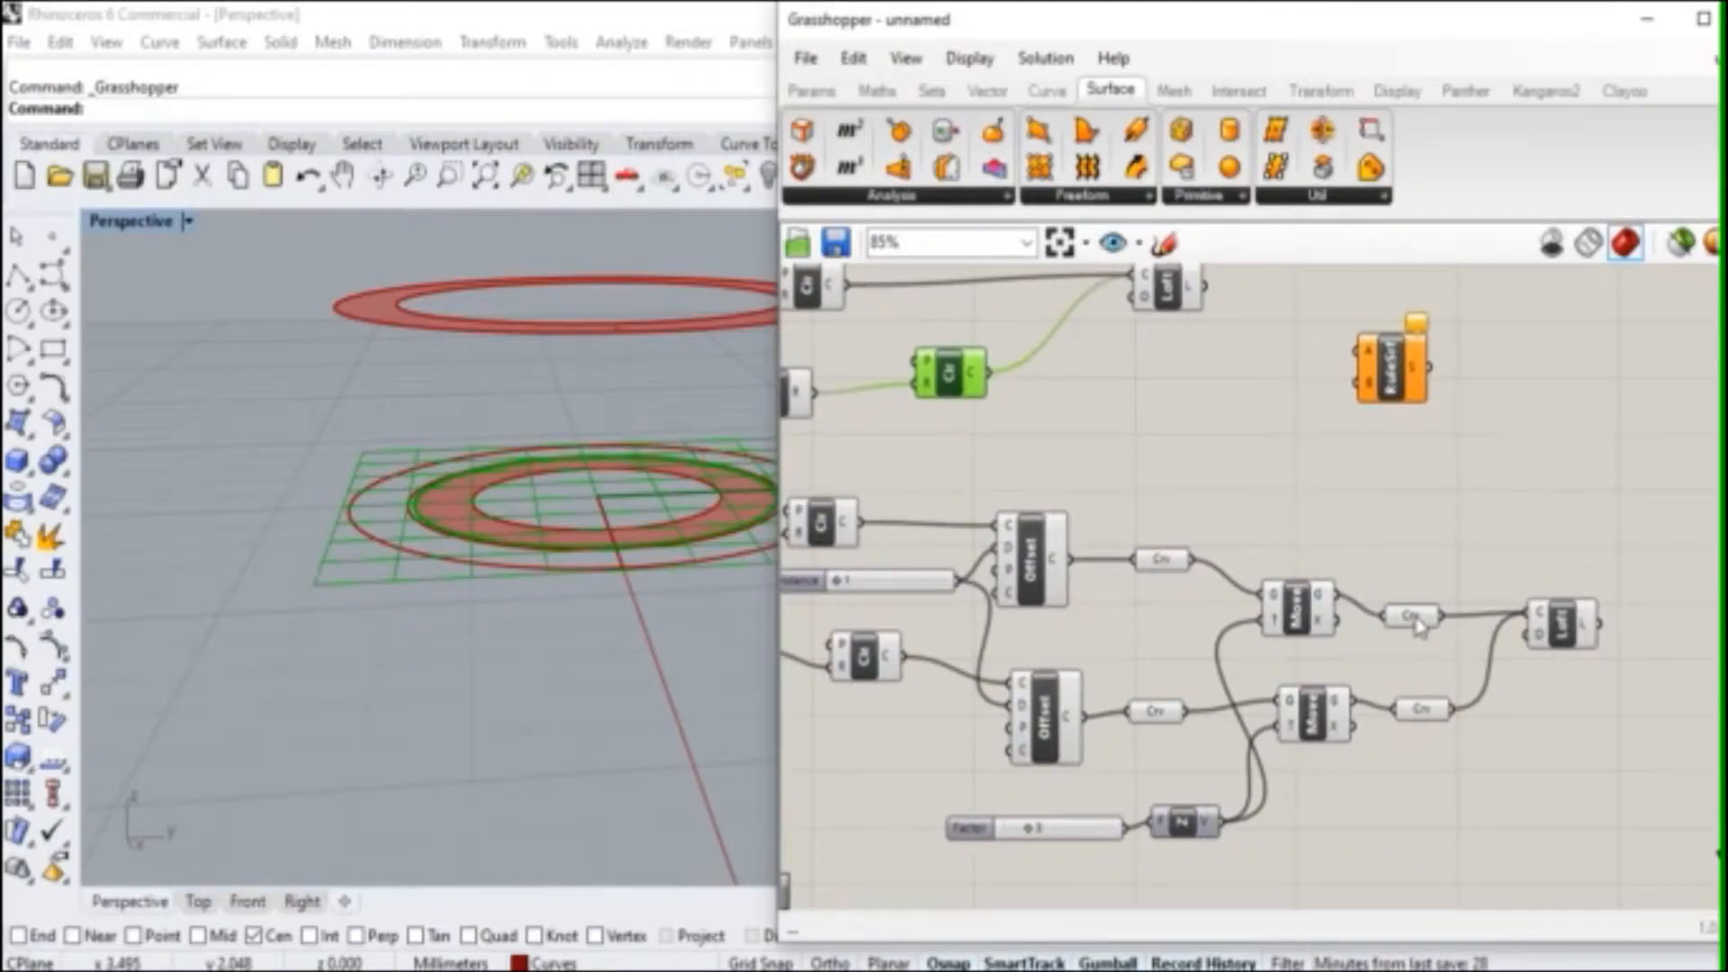
pyautogui.moveTo(1418, 628)
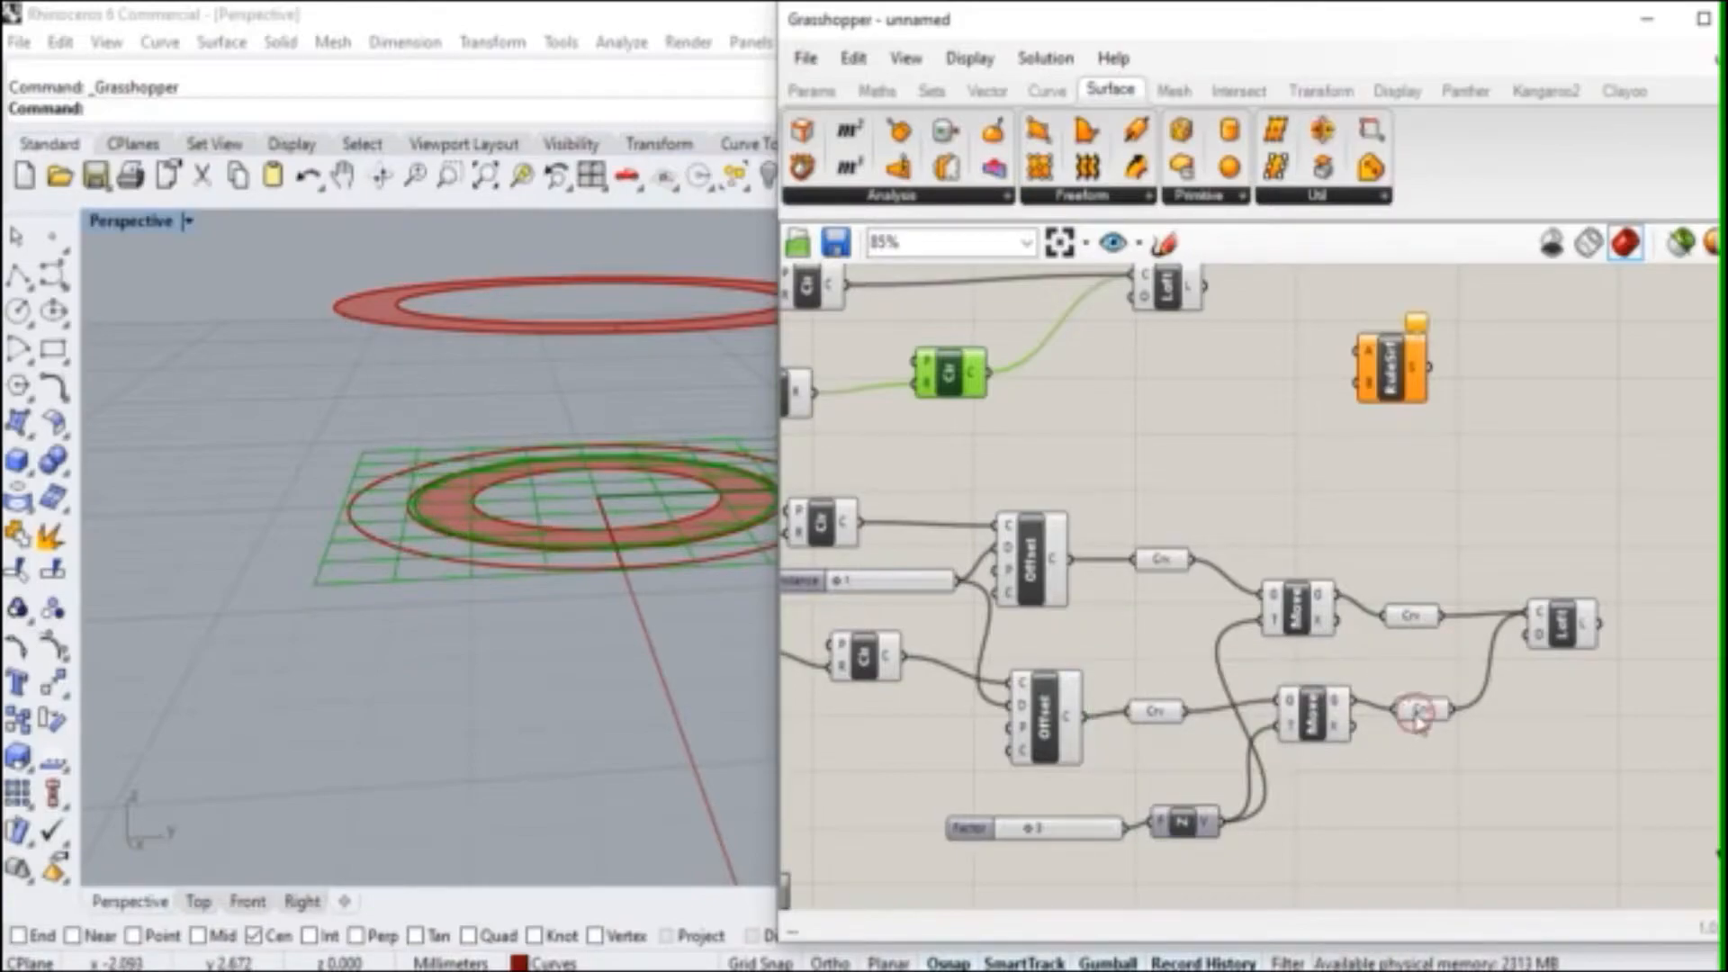
pyautogui.click(1417, 715)
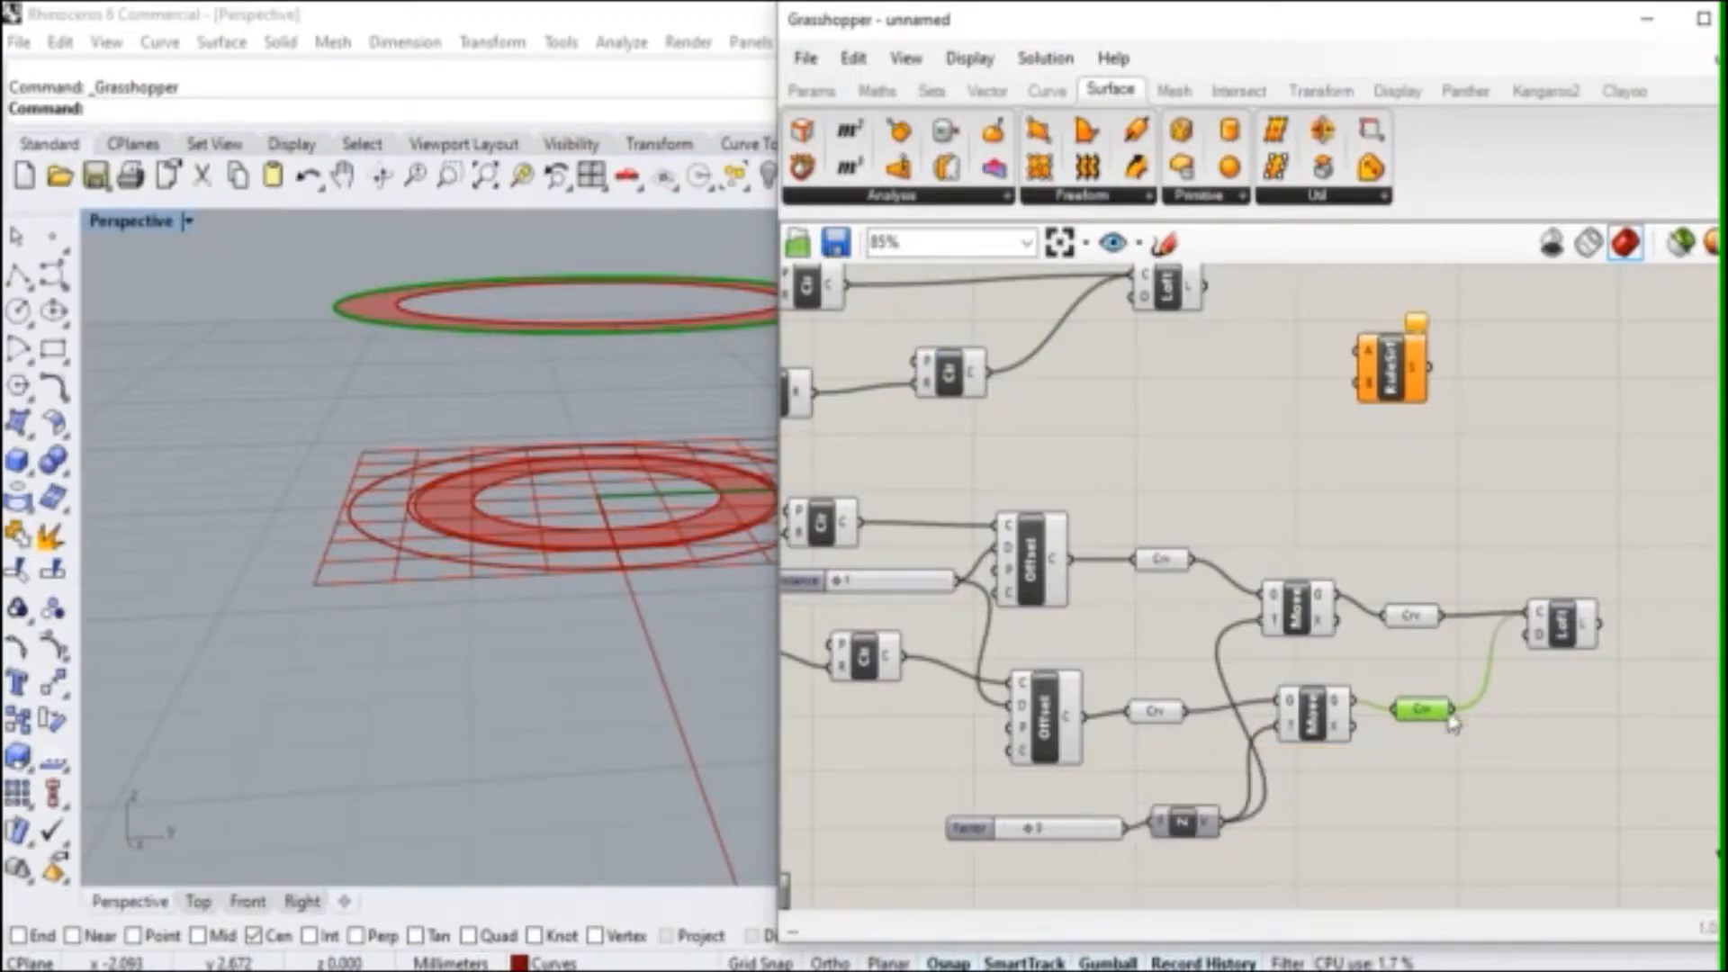
pyautogui.moveTo(1452, 712); pyautogui.dragTo(1366, 415)
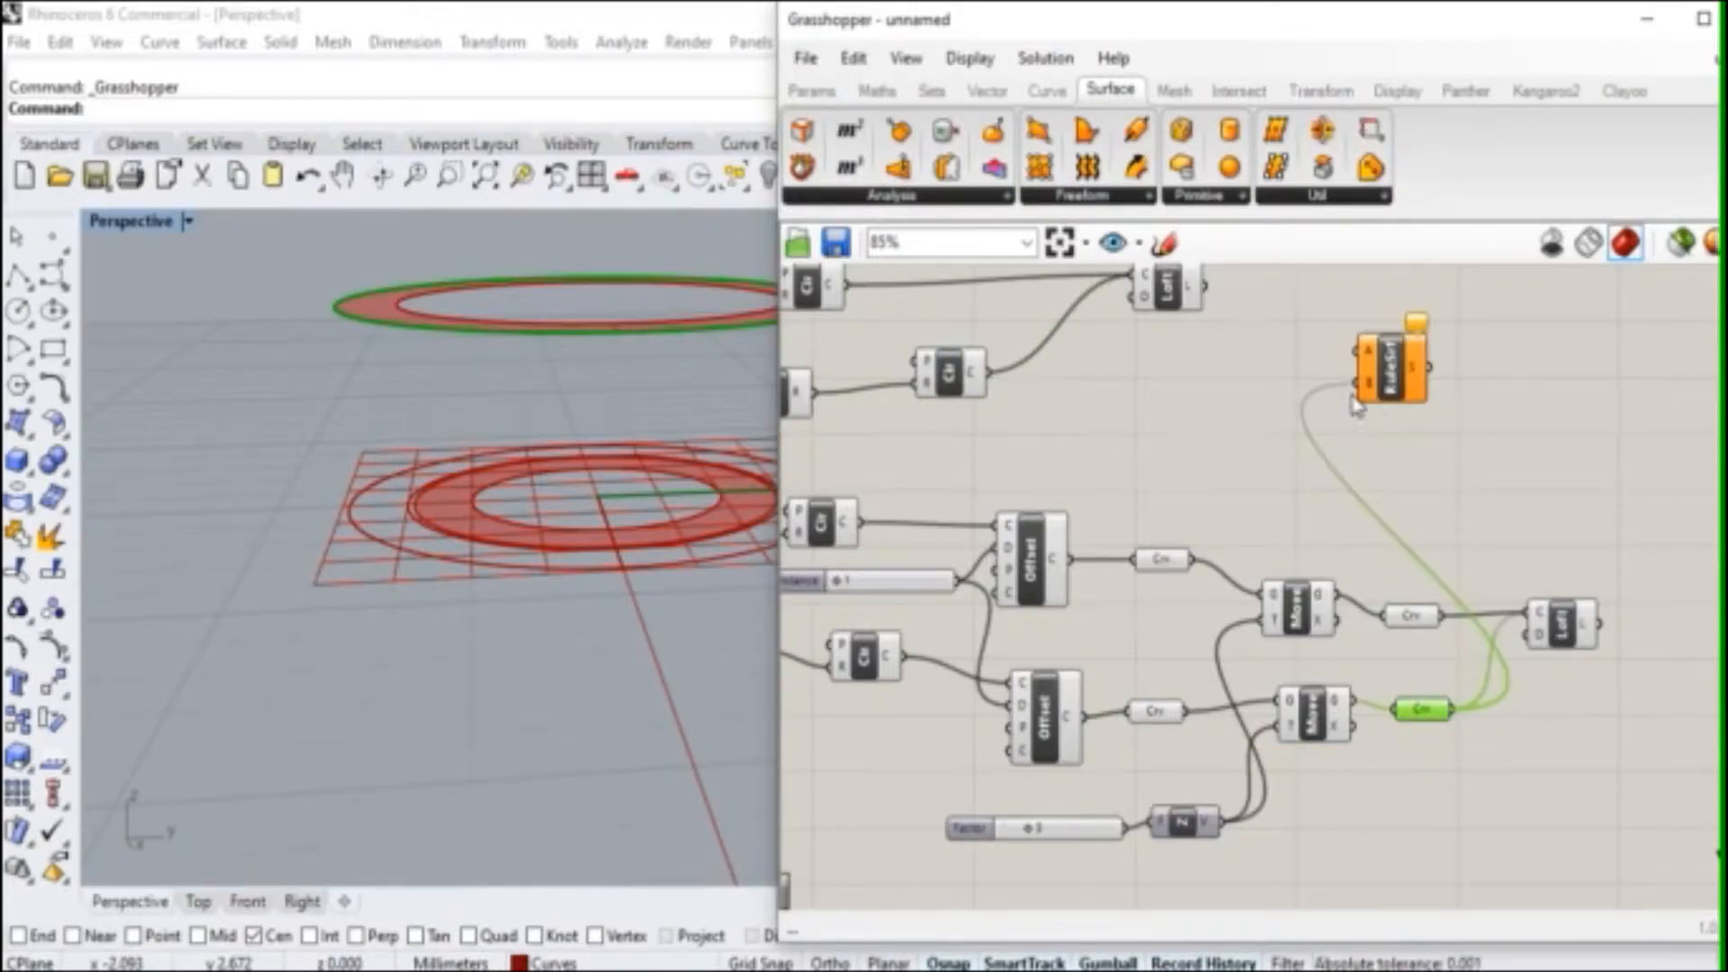
pyautogui.moveTo(991, 376); pyautogui.dragTo(1364, 351)
pyautogui.moveTo(444, 528); pyautogui.dragTo(432, 493, button='right')
# Step: Duplicate the Ruled Surface component and place the copy just below the original
pyautogui.moveTo(899, 369); pyautogui.dragTo(968, 424, button='right')
pyautogui.click(886, 359)
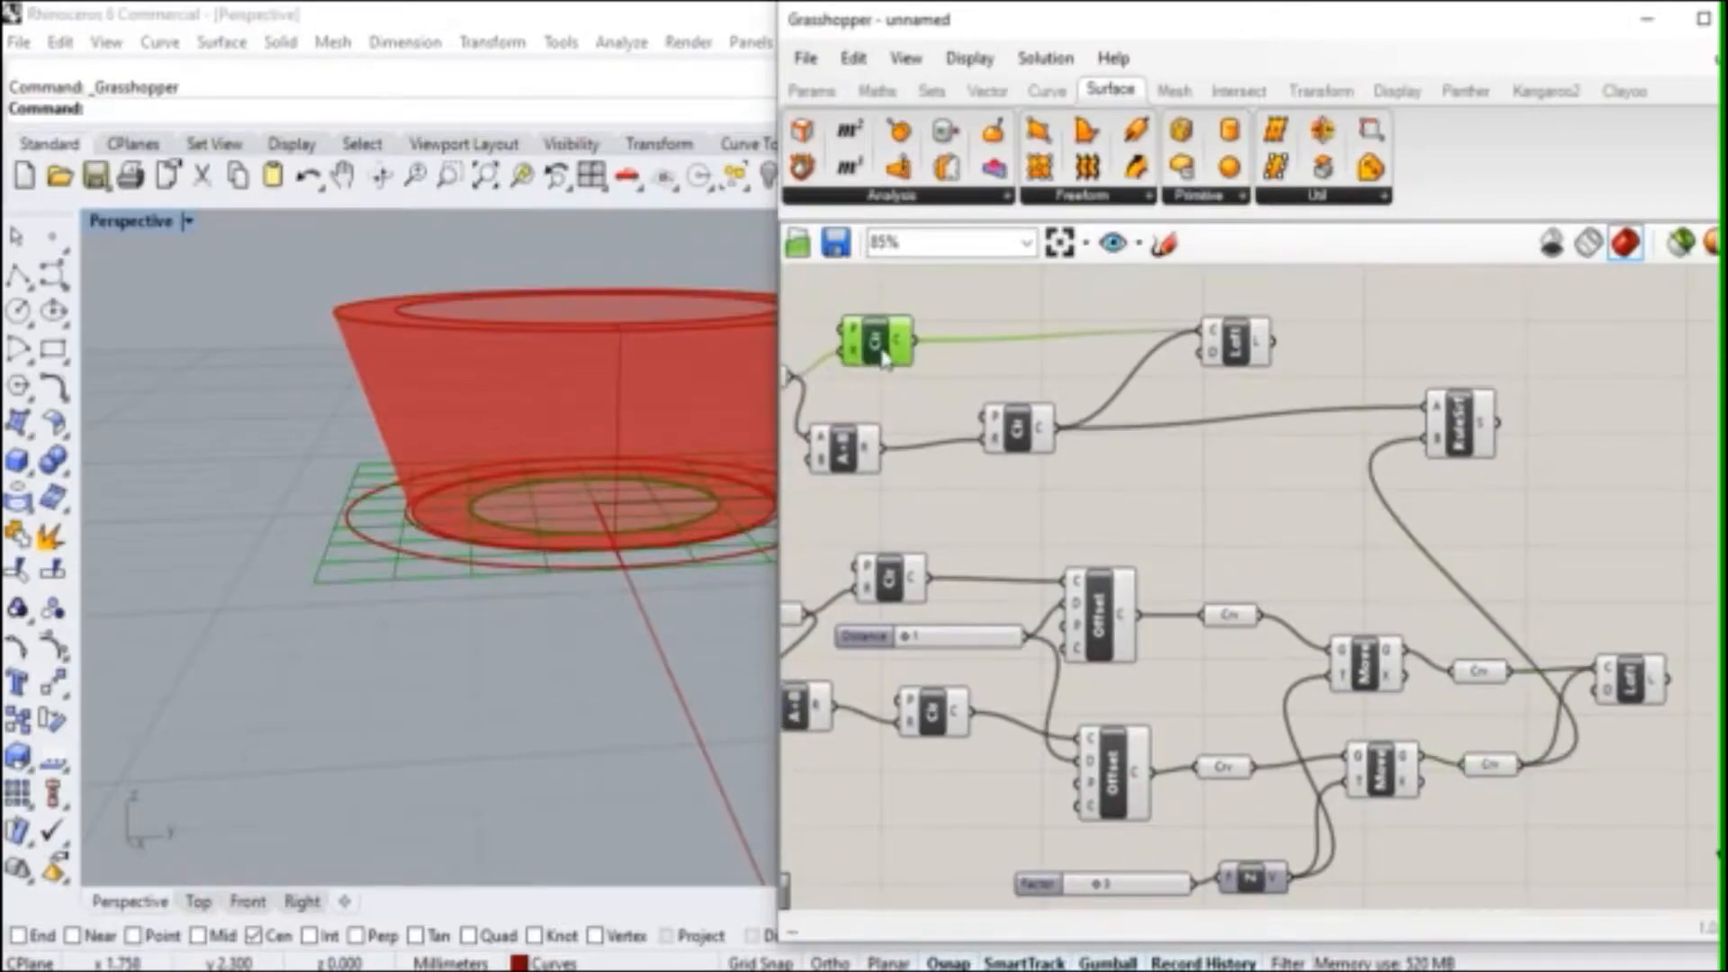
pyautogui.moveTo(1267, 655); pyautogui.dragTo(1203, 594, button='right')
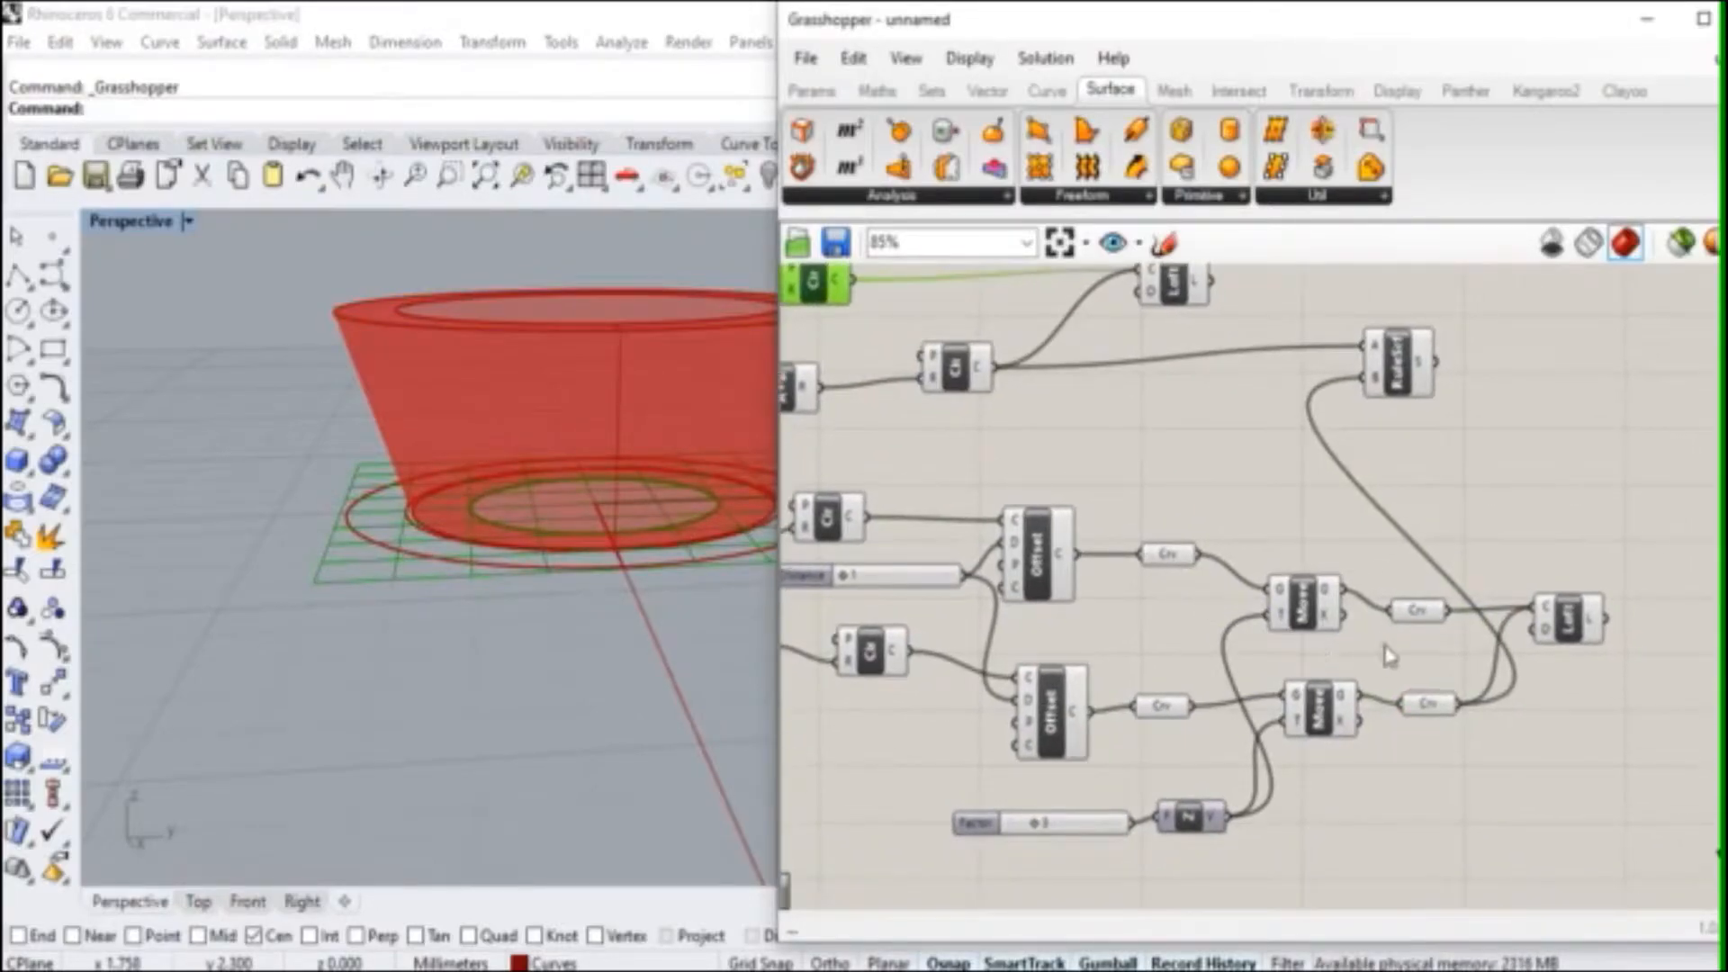
pyautogui.click(1426, 611)
pyautogui.click(1411, 382)
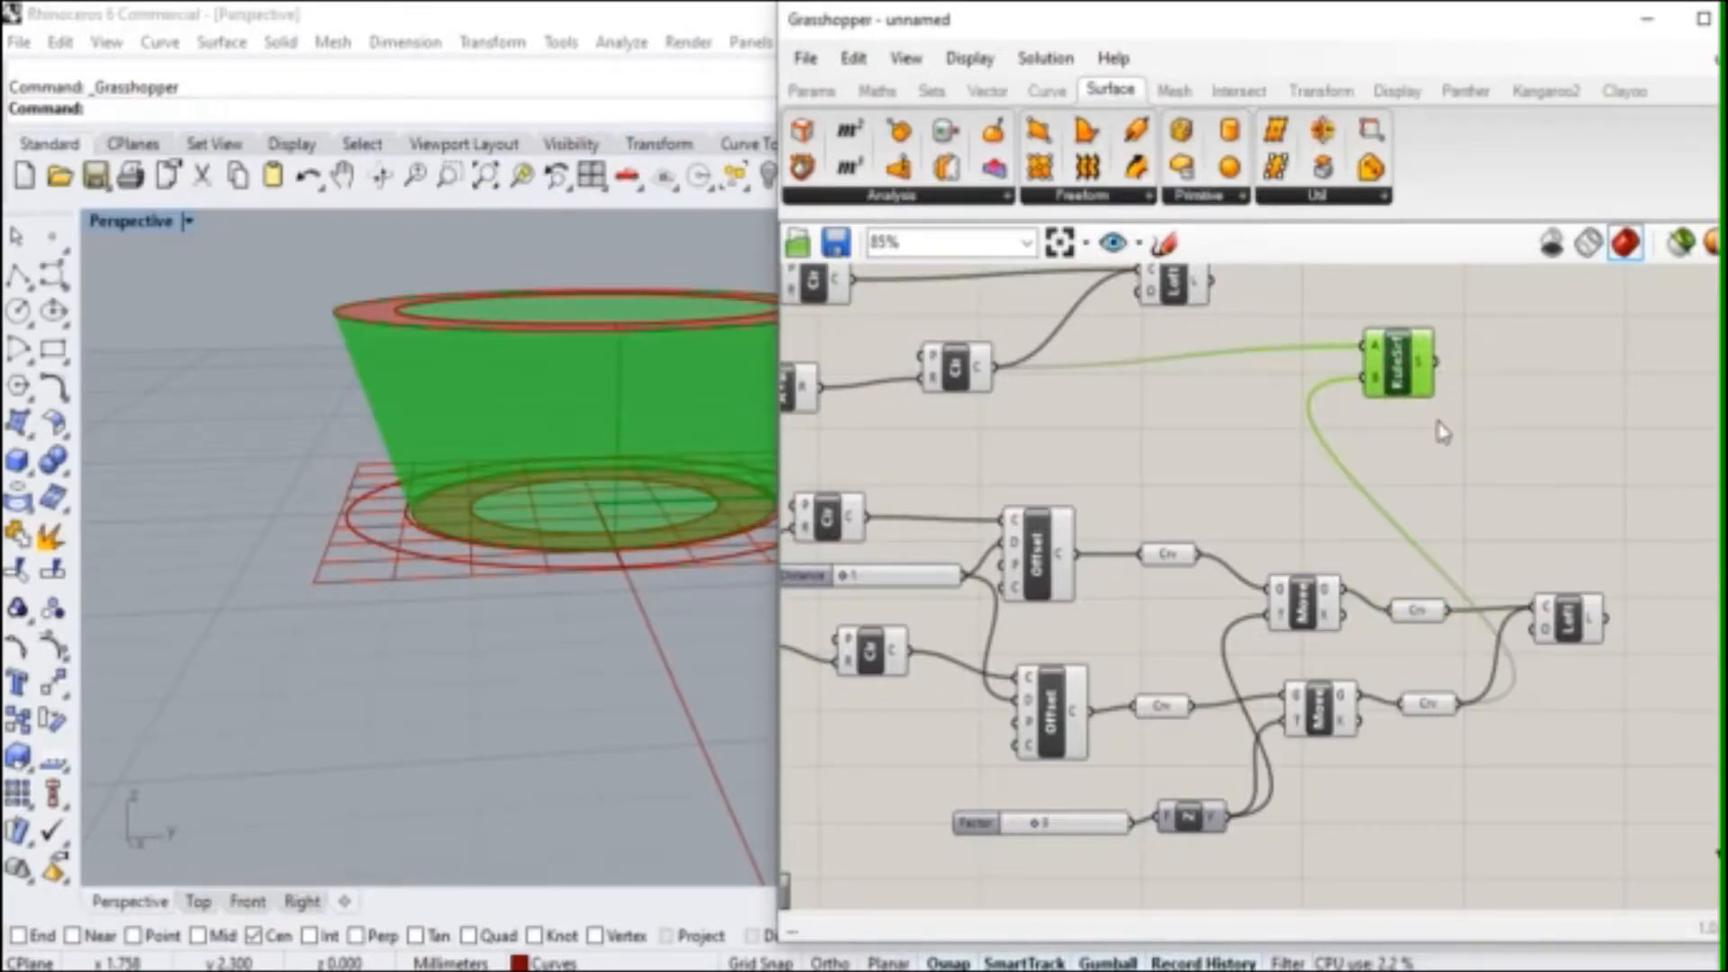
pyautogui.hotkey('ctrl', 'c')
pyautogui.click(1449, 423)
pyautogui.hotkey('ctrl', 'v')
pyautogui.moveTo(1418, 383); pyautogui.dragTo(1490, 477)
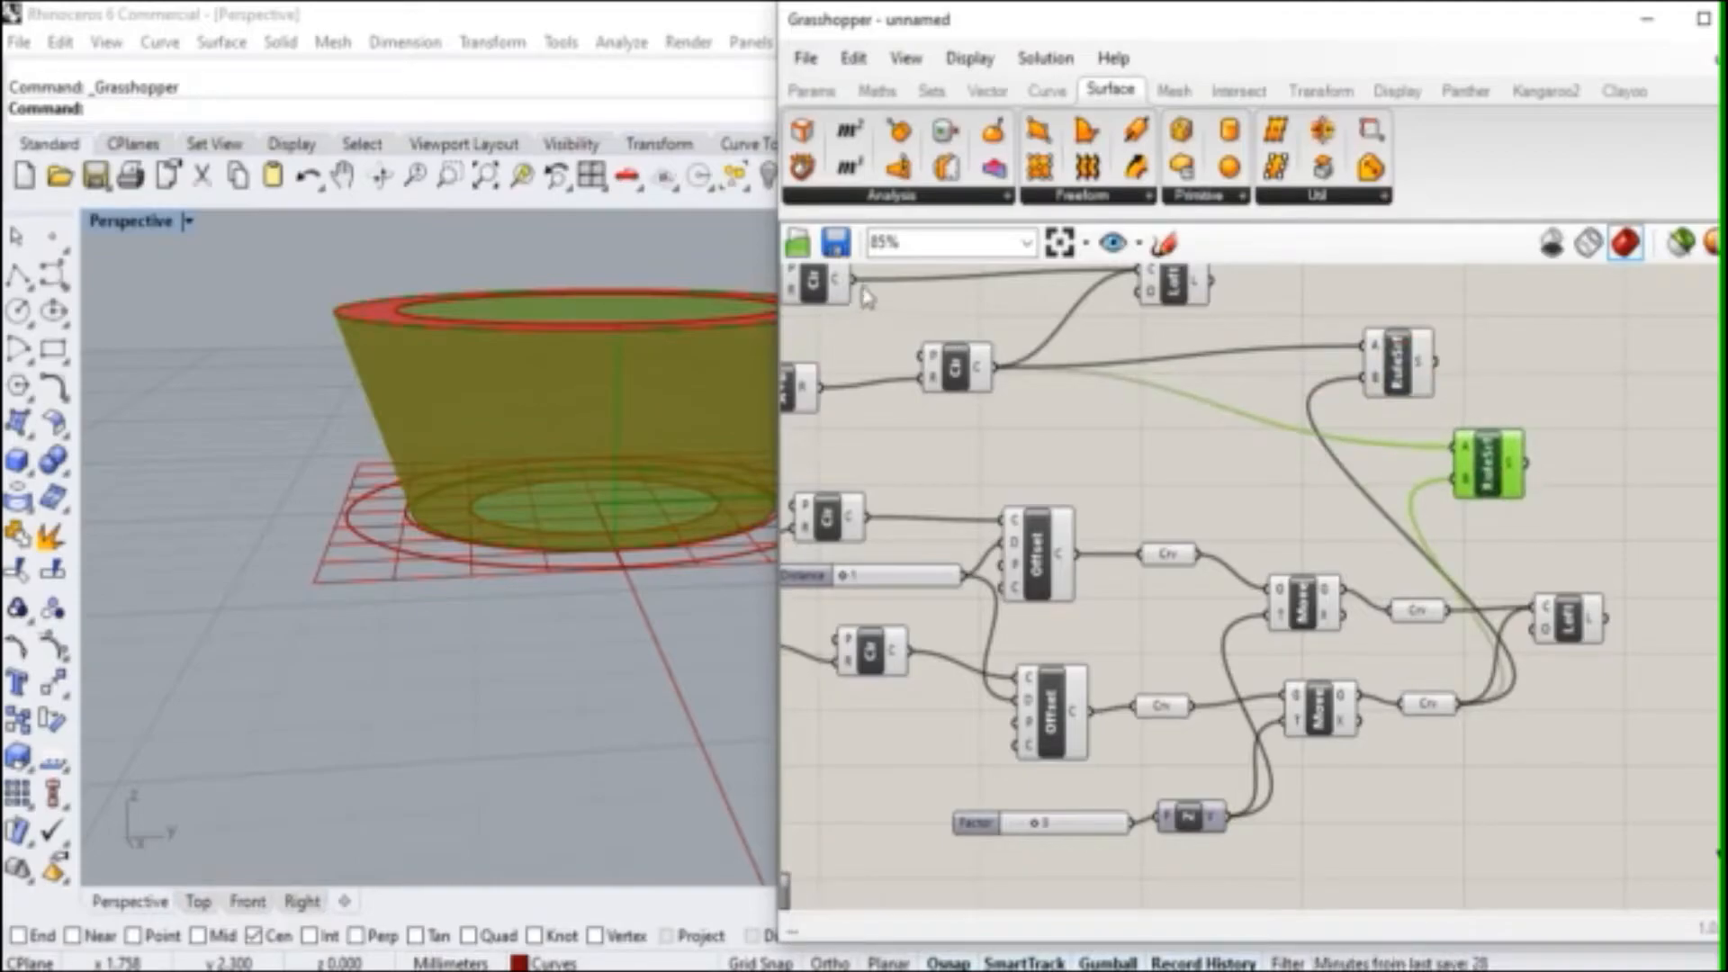
# Step: Rewire the duplicated Ruled Surface with the smaller base Circle as A and the upper moved Curve parameter as B
pyautogui.moveTo(855, 282); pyautogui.dragTo(1454, 476)
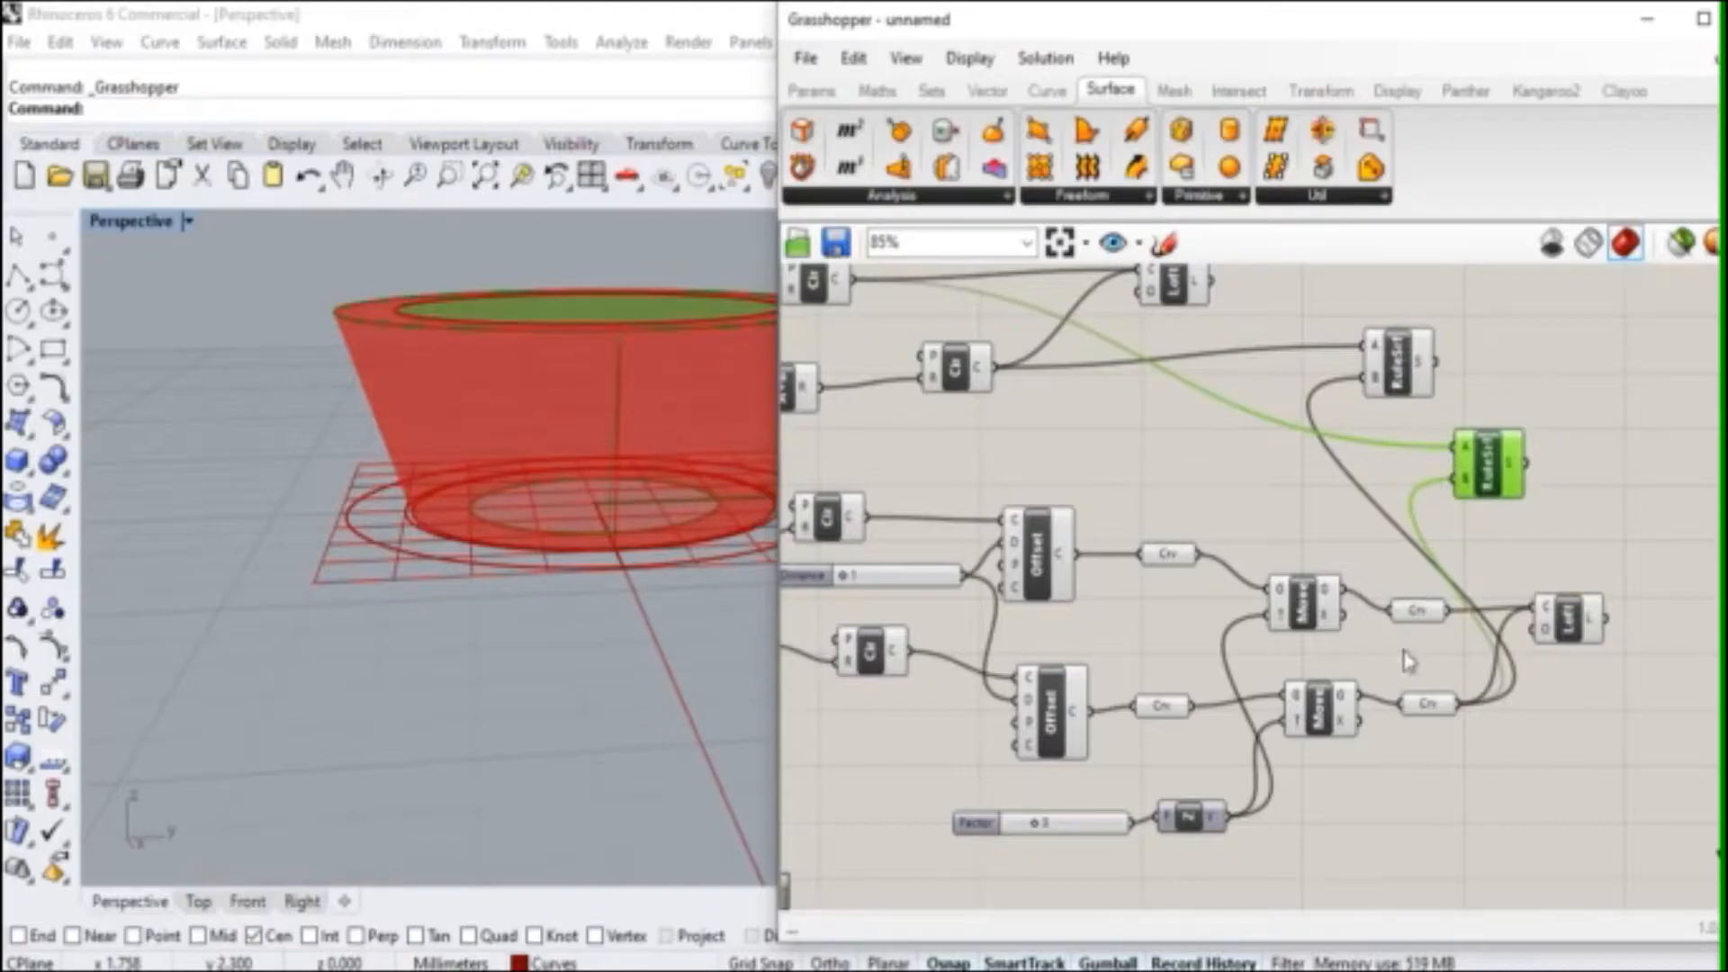
pyautogui.moveTo(1448, 616); pyautogui.dragTo(1454, 486)
pyautogui.moveTo(387, 396); pyautogui.dragTo(378, 505, button='right')
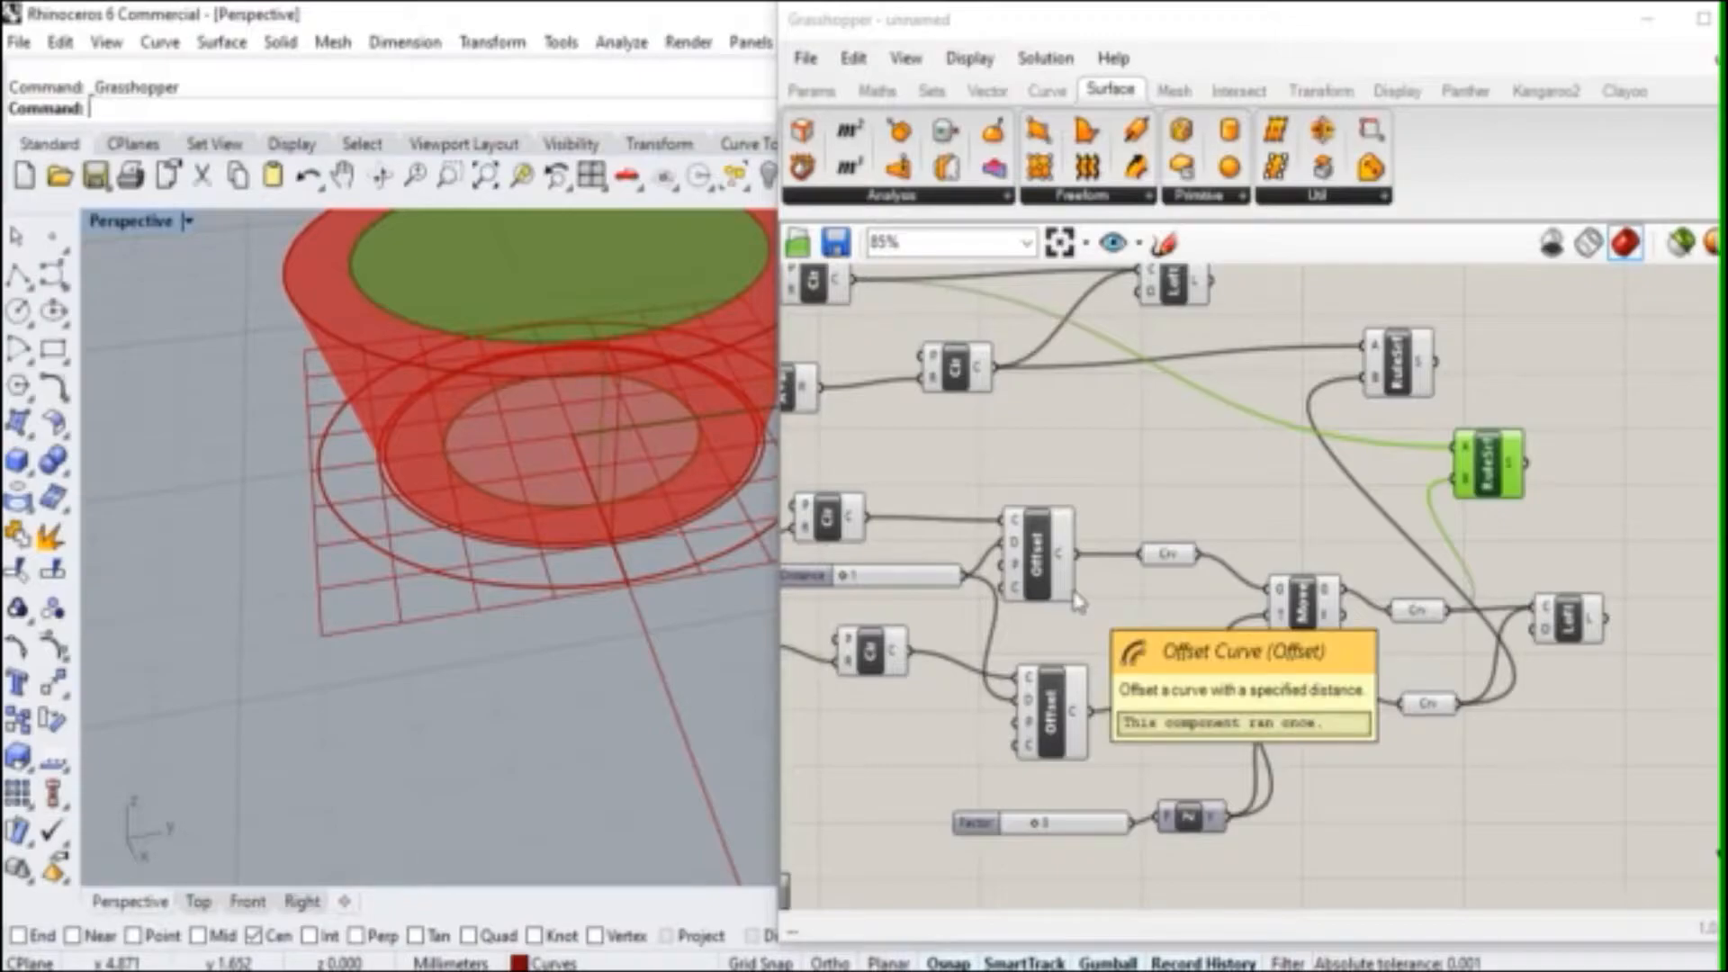
# Step: Add a Join component to the right of the two Ruled Surface components
pyautogui.scroll(-4, 1079, 603)
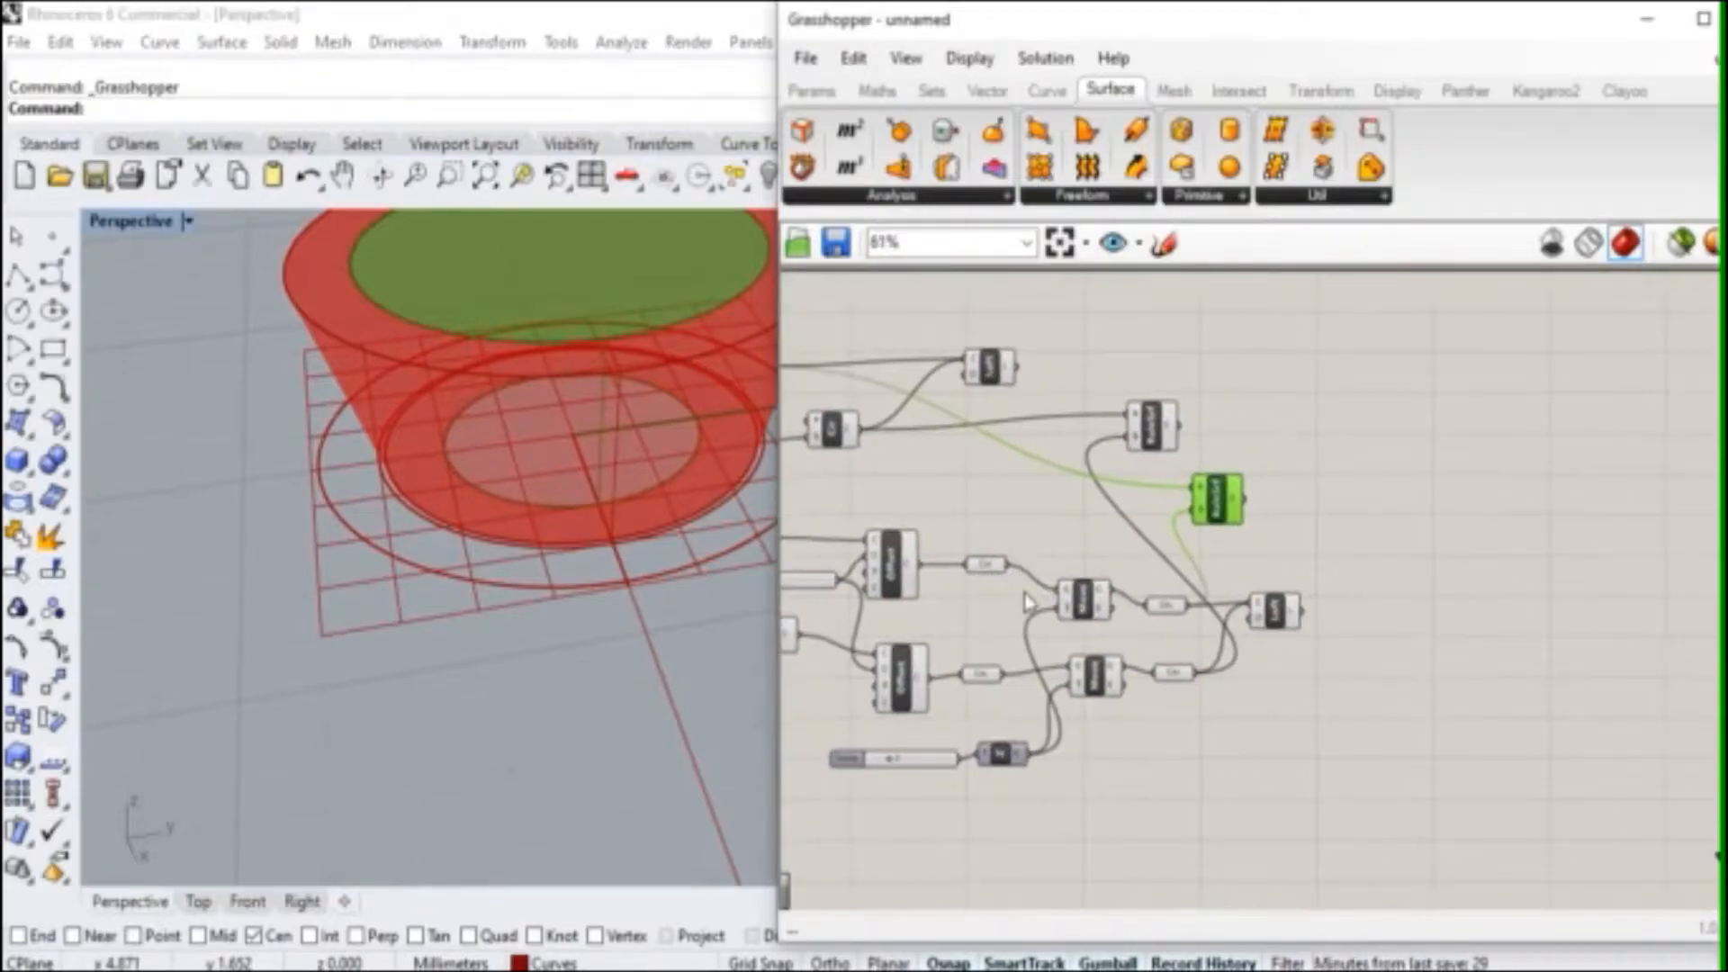
pyautogui.doubleClick(1326, 461)
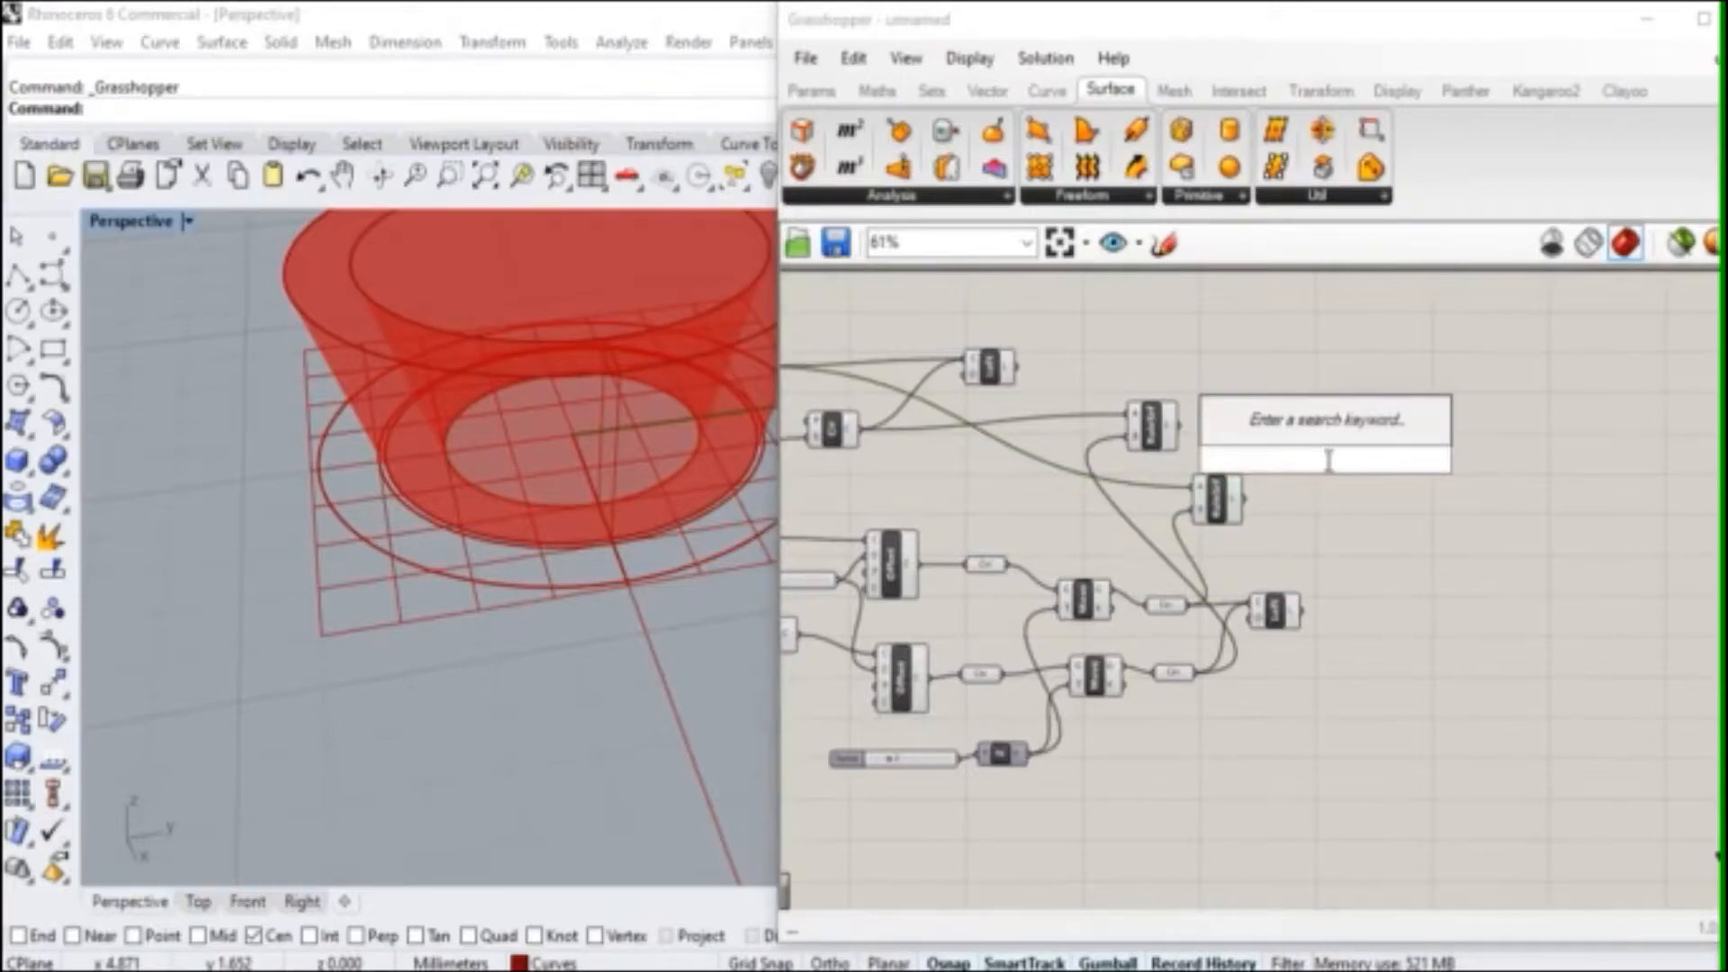
pyautogui.write('join')
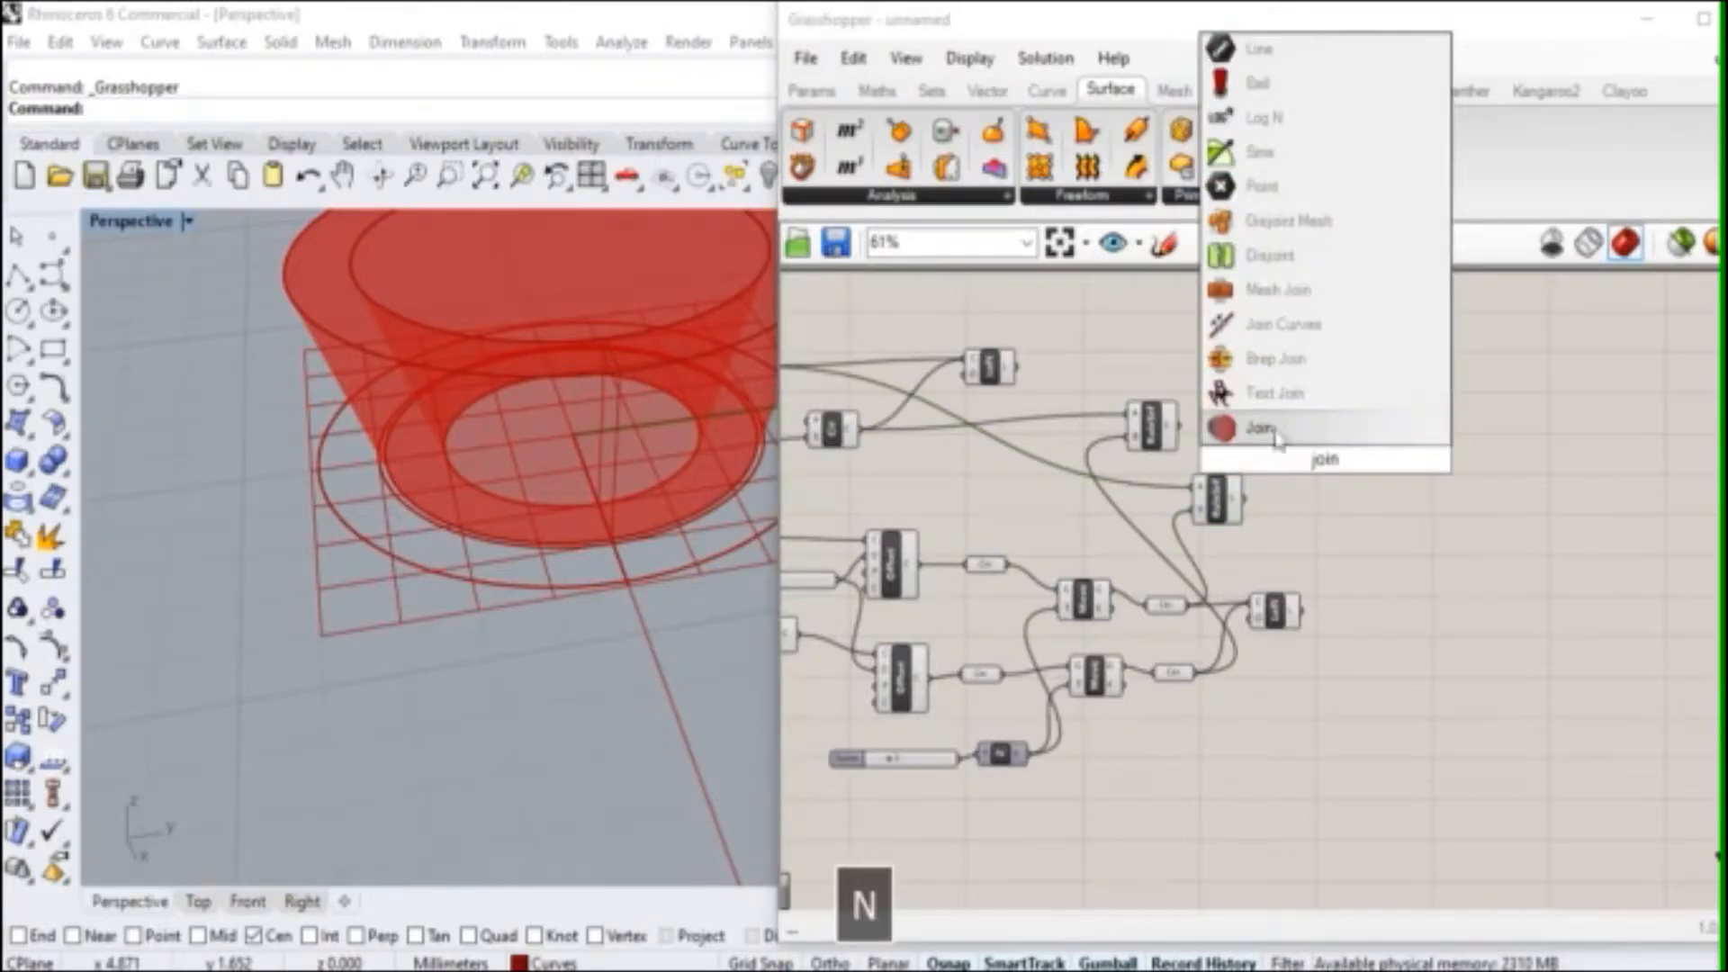
pyautogui.click(1265, 430)
pyautogui.moveTo(1326, 461); pyautogui.dragTo(1338, 433)
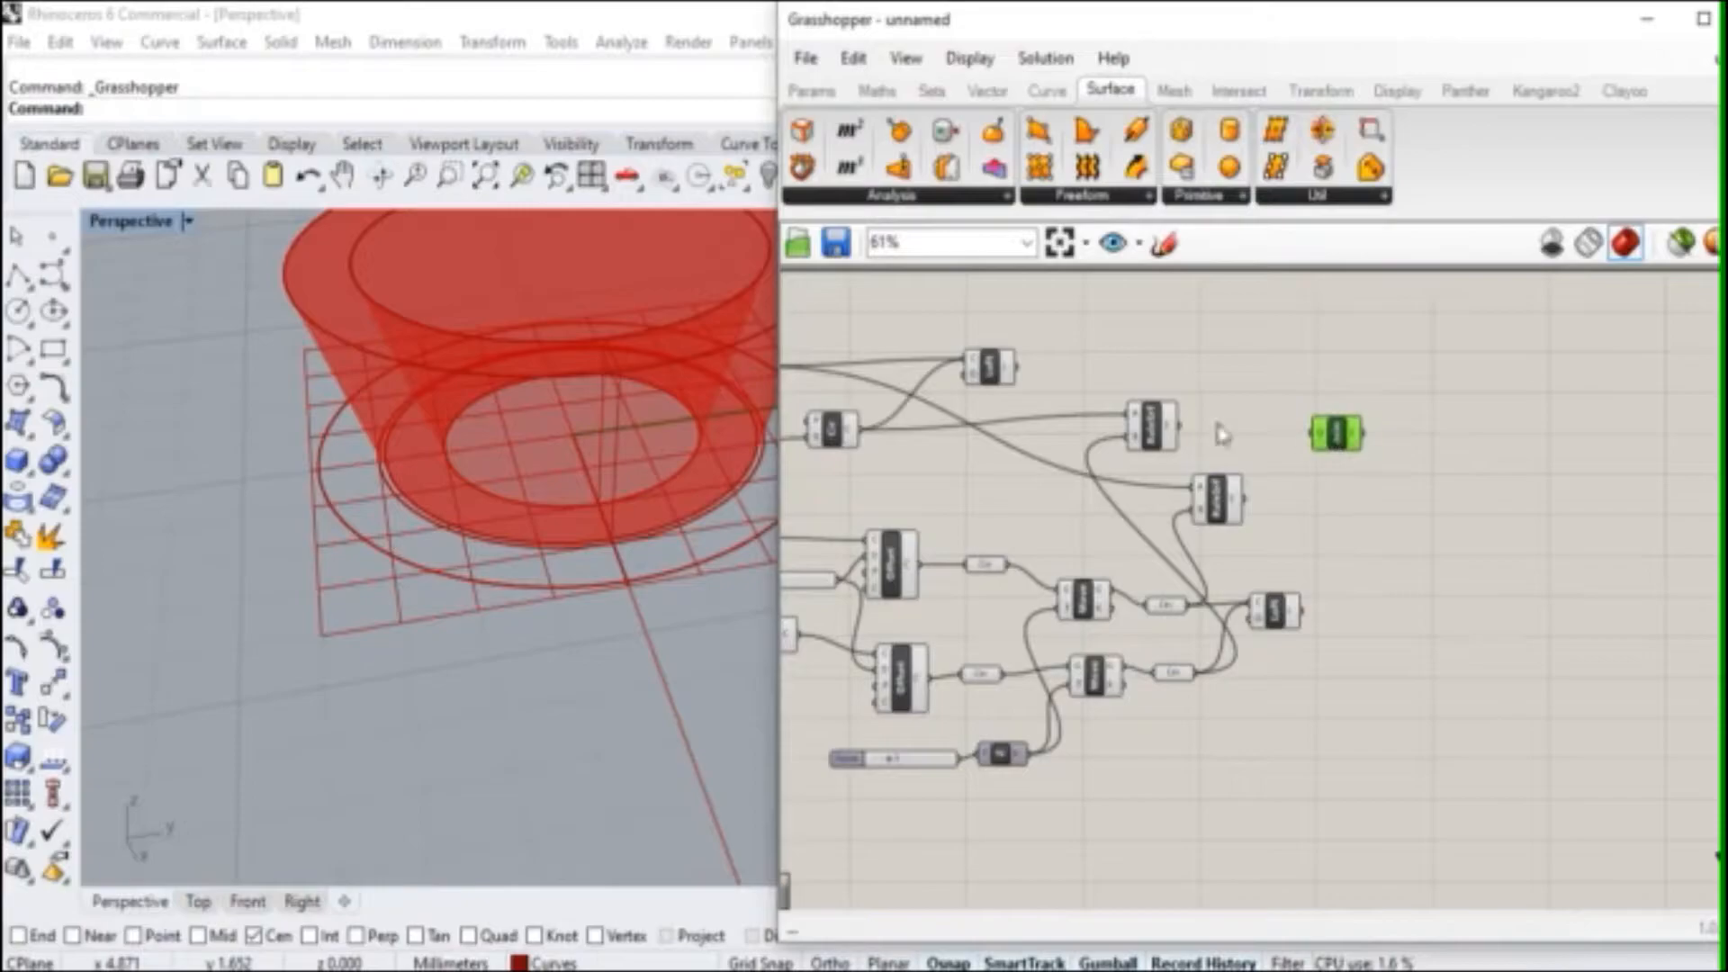
# Step: Connect the outputs of both Loft and both Ruled Surface components to the Join component's O input
pyautogui.moveTo(1016, 367); pyautogui.dragTo(1310, 439)
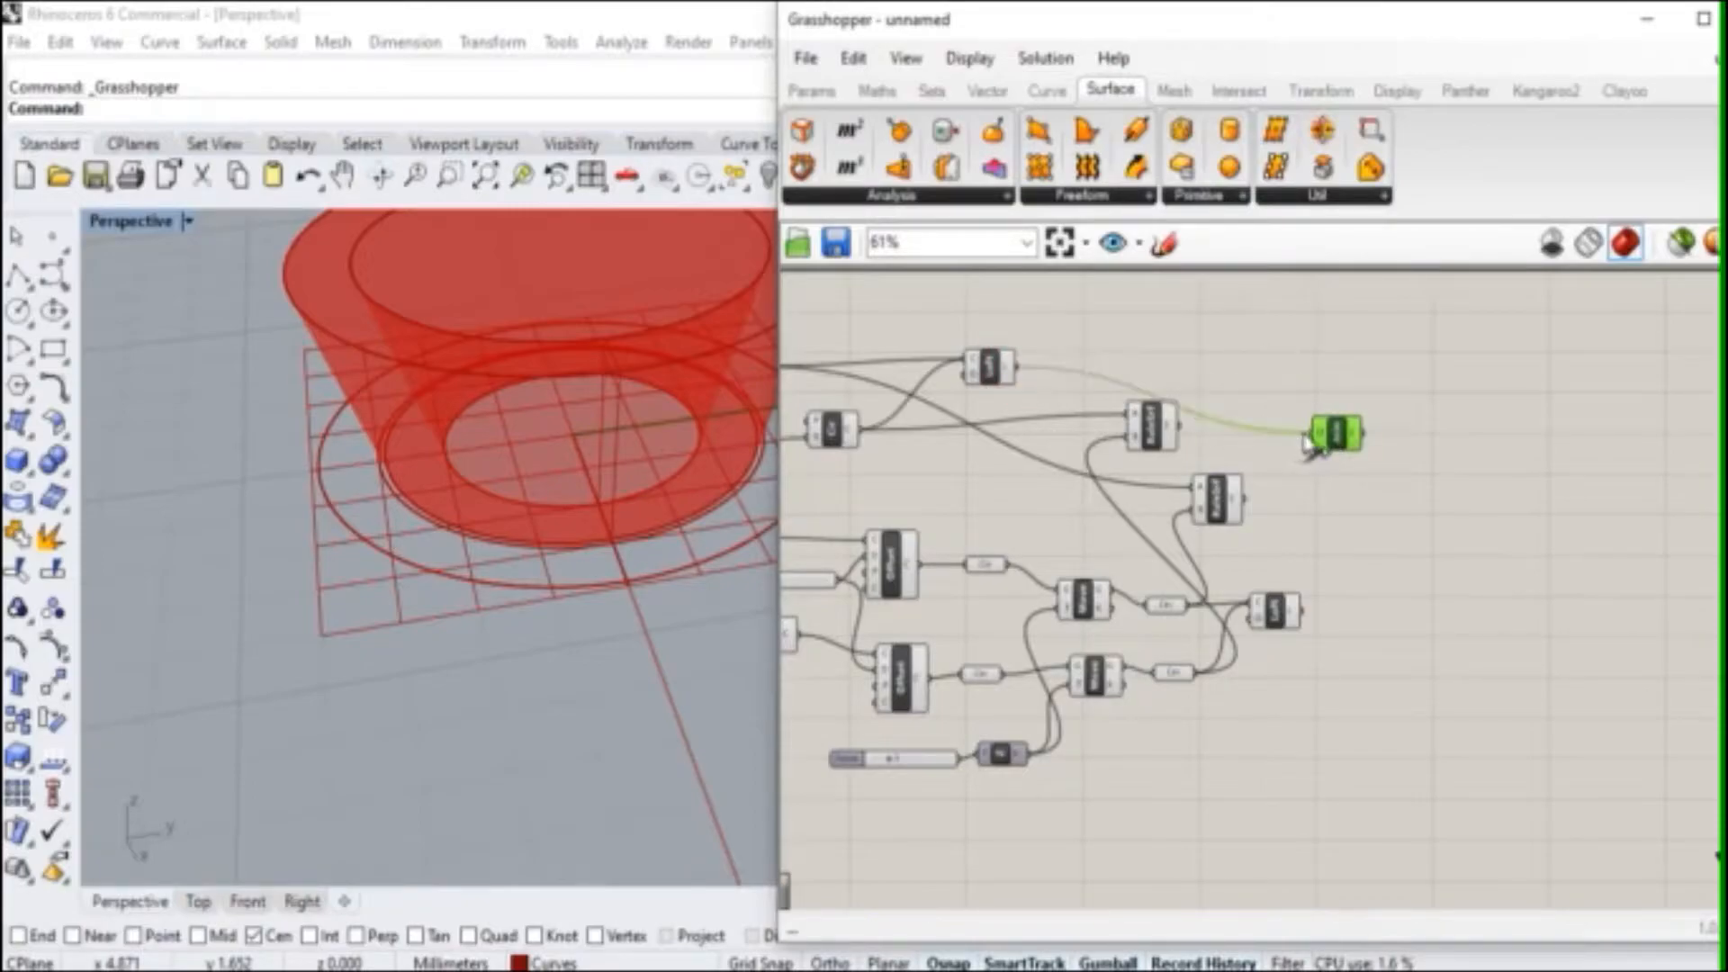
pyautogui.keyDown('shift'); pyautogui.moveTo(1179, 425); pyautogui.dragTo(1310, 439); pyautogui.keyUp('shift')
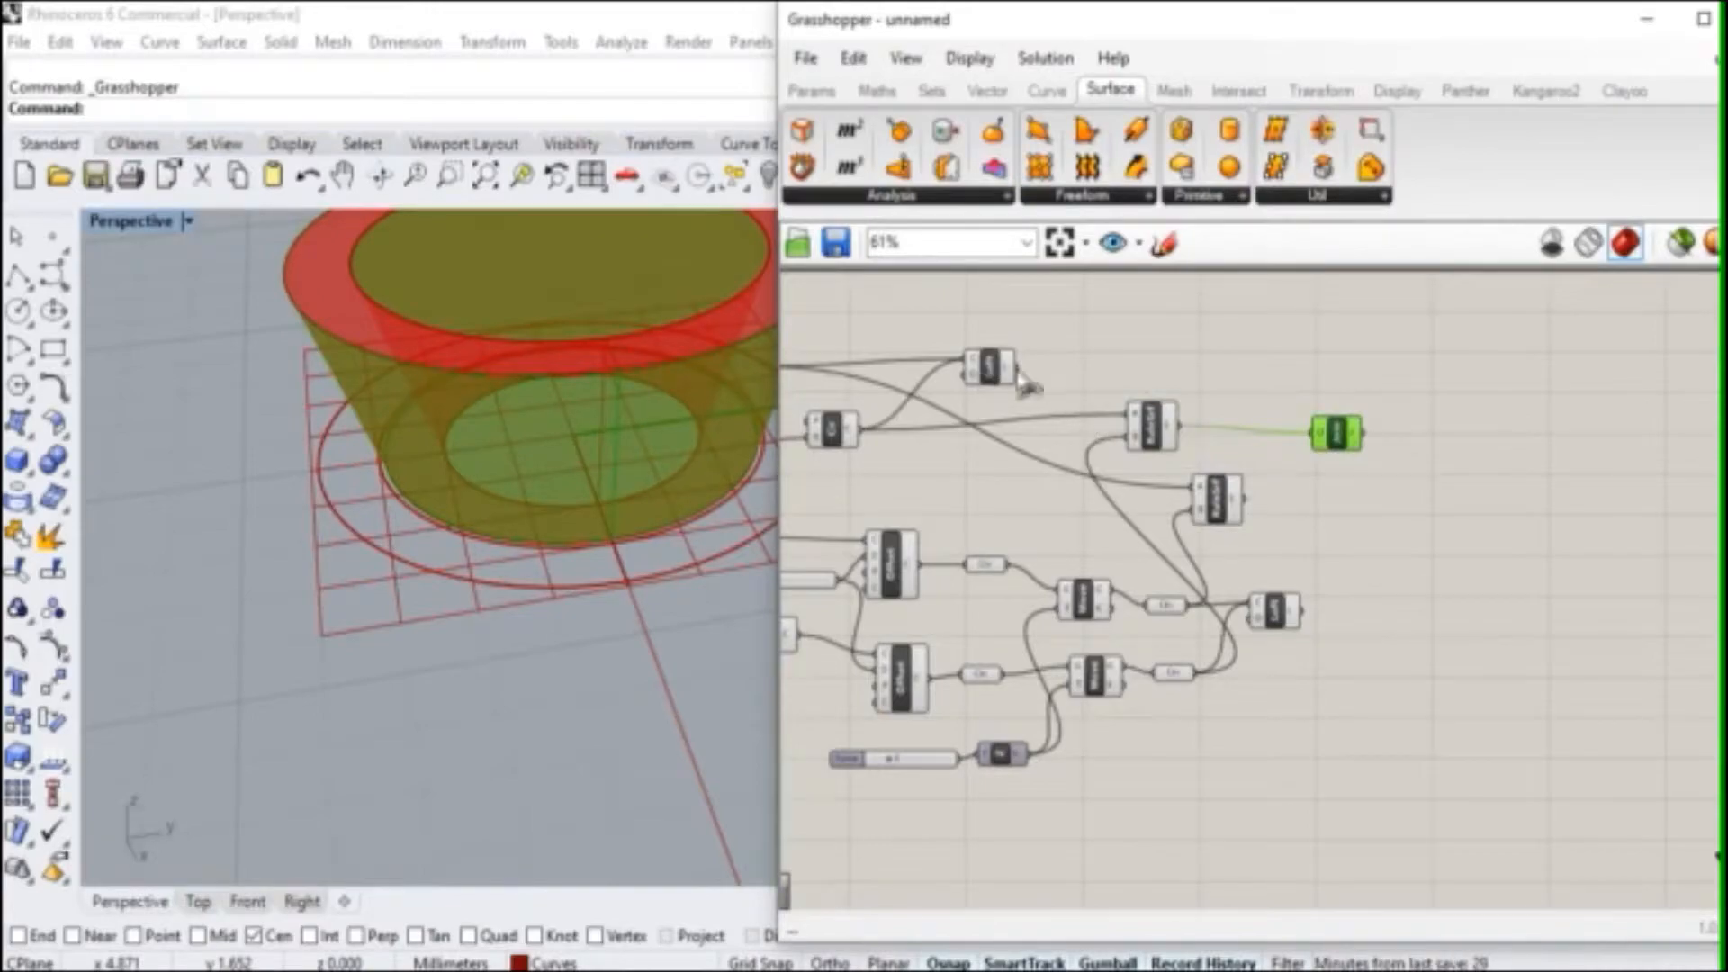
pyautogui.keyDown('shift'); pyautogui.moveTo(1015, 367); pyautogui.dragTo(1312, 435); pyautogui.keyUp('shift')
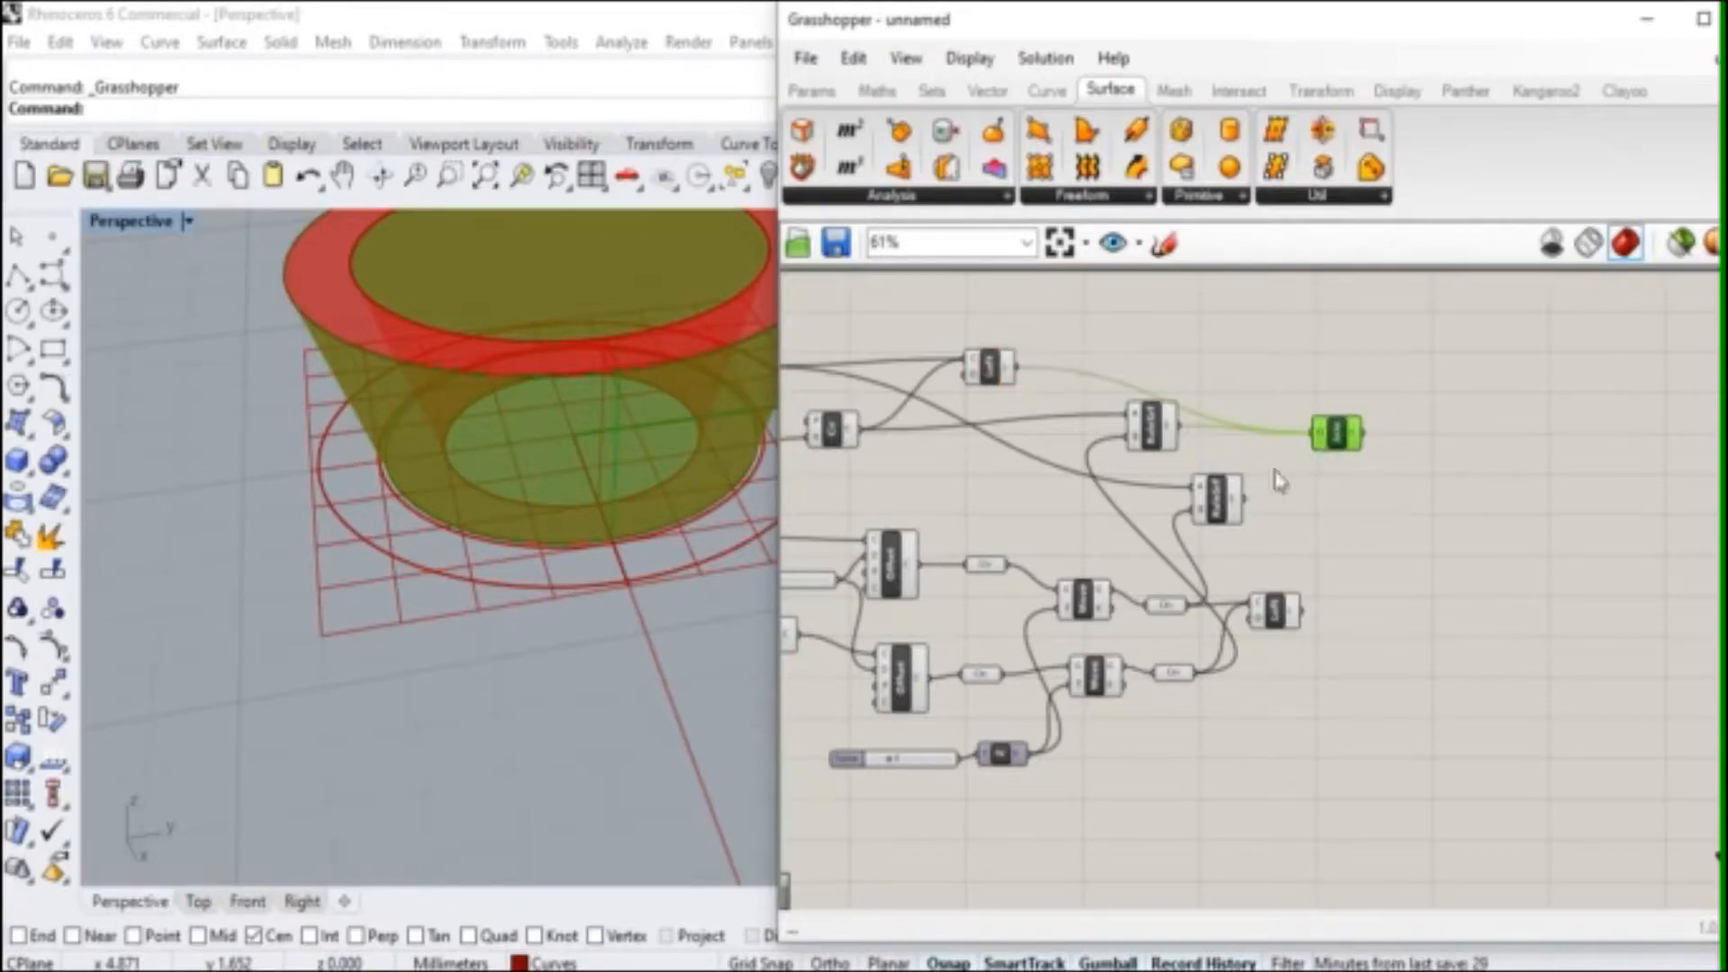
pyautogui.keyDown('shift'); pyautogui.moveTo(1243, 500); pyautogui.dragTo(1325, 450); pyautogui.keyUp('shift')
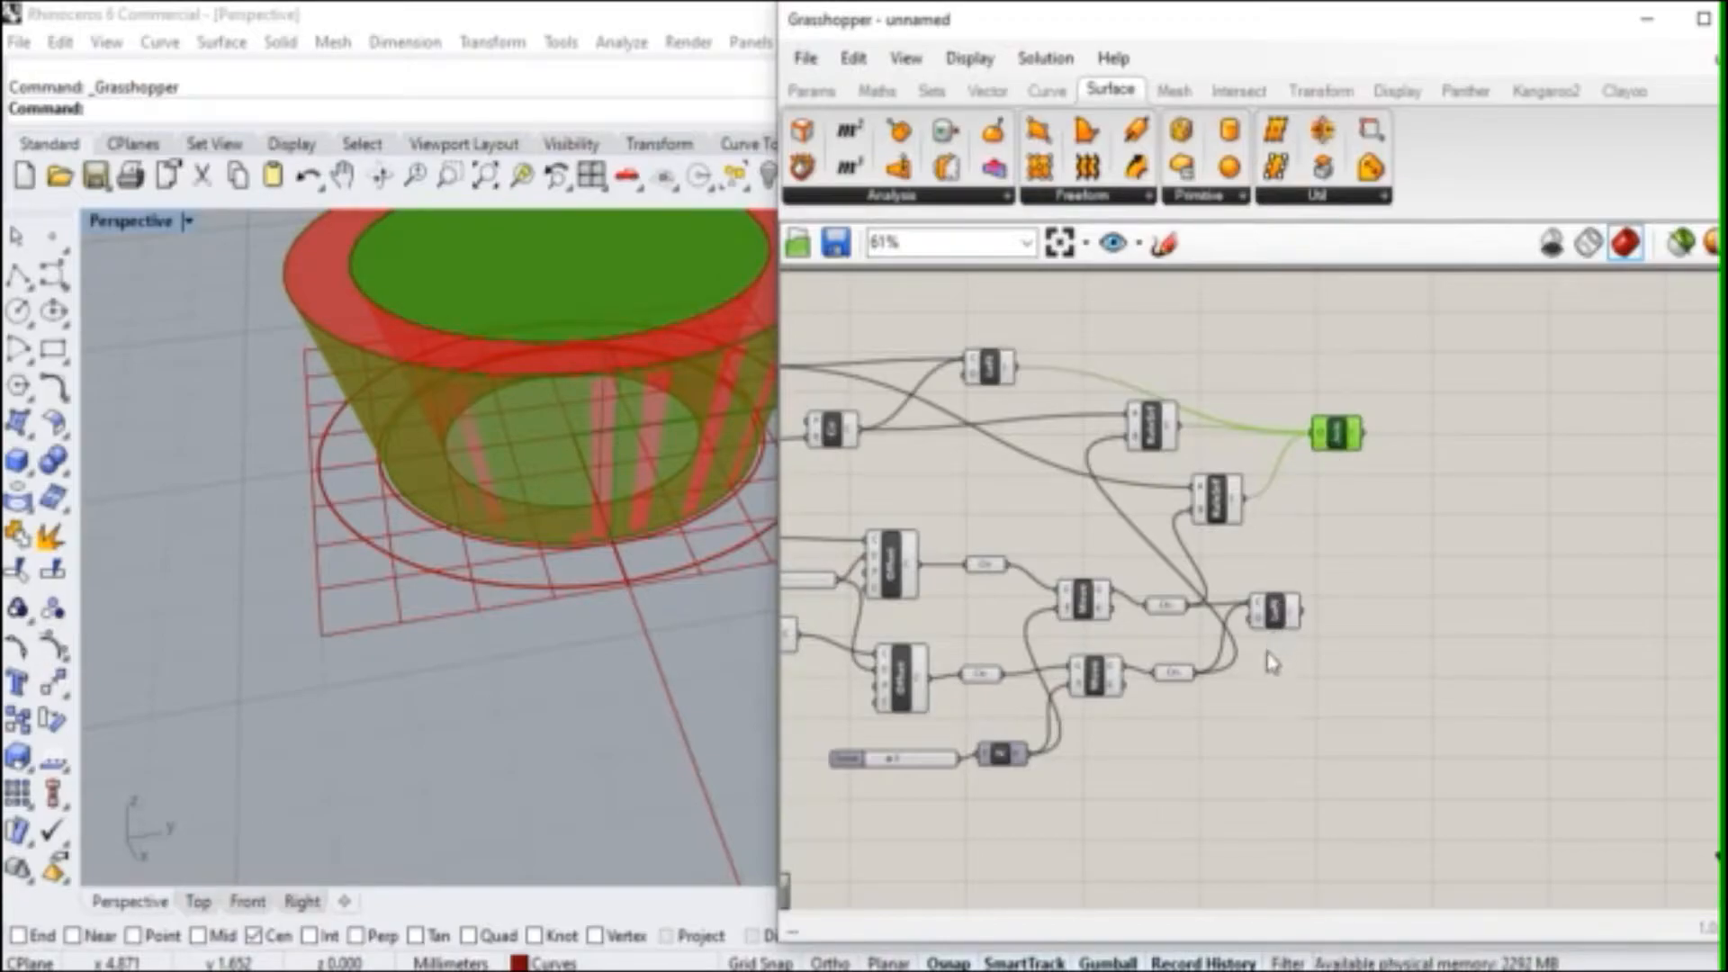
pyautogui.keyDown('shift'); pyautogui.moveTo(1301, 612); pyautogui.dragTo(1319, 433); pyautogui.keyUp('shift')
# Step: Bake the Join component's geometry into Rhino with the default attributes
pyautogui.moveTo(1395, 622); pyautogui.dragTo(1497, 618, button='right')
pyautogui.scroll(4, 1459, 463)
pyautogui.scroll(1, 1459, 463)
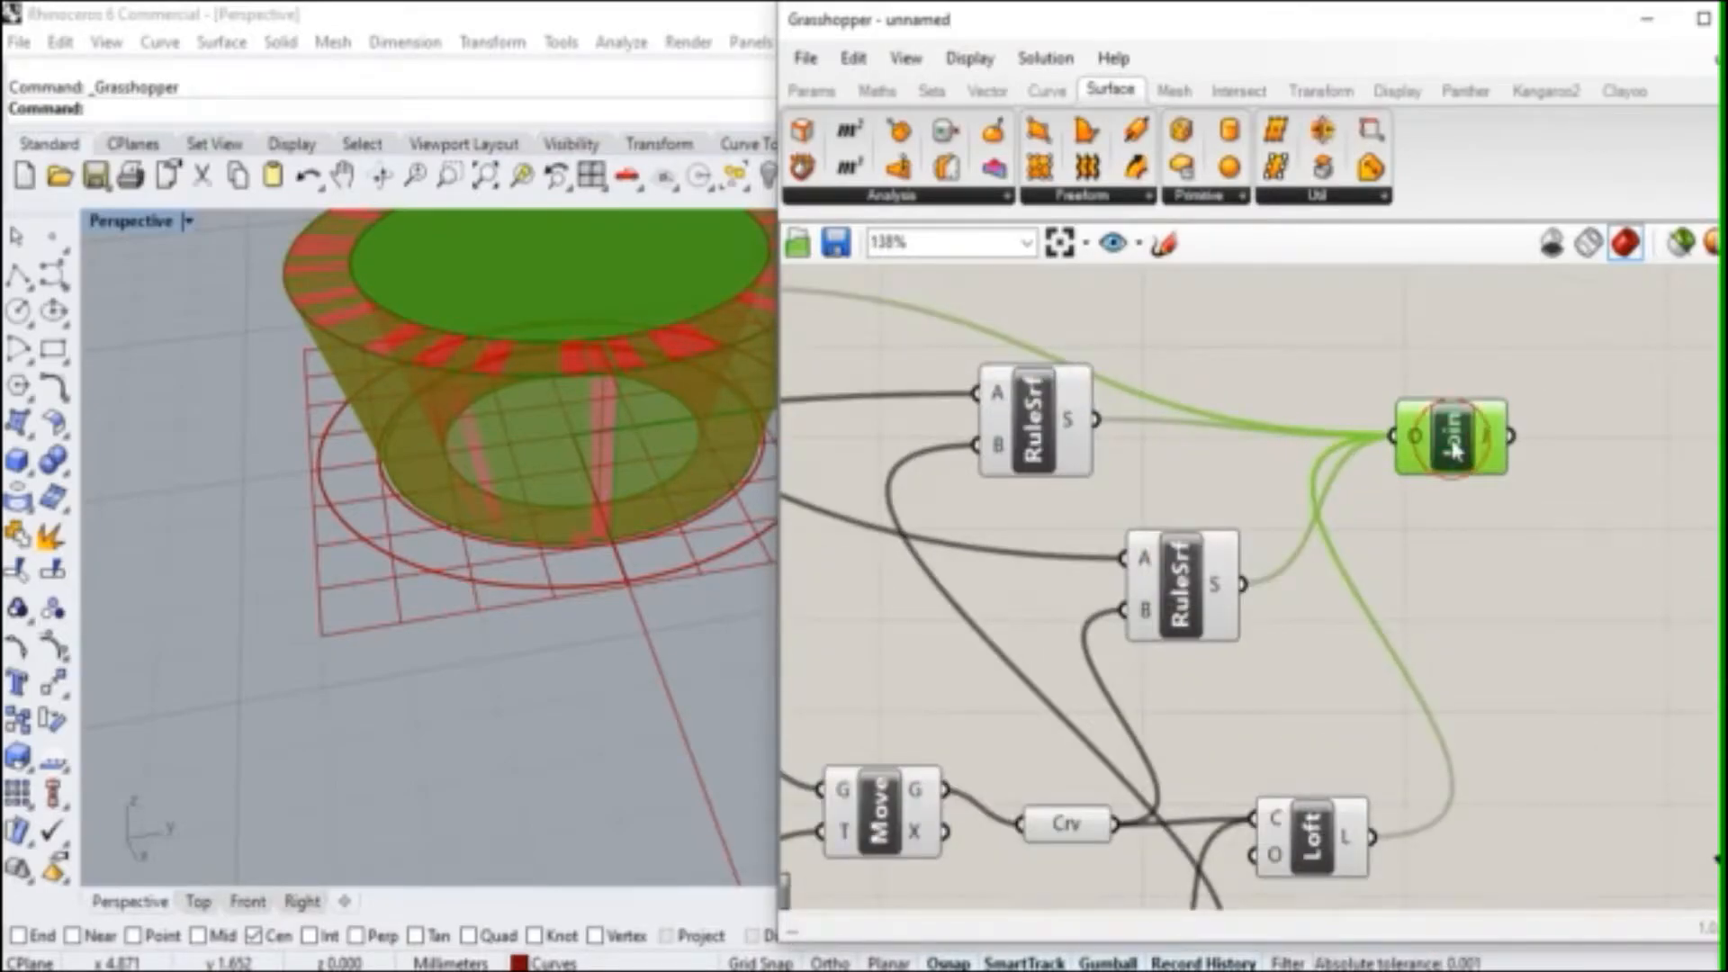
pyautogui.rightClick(1460, 438)
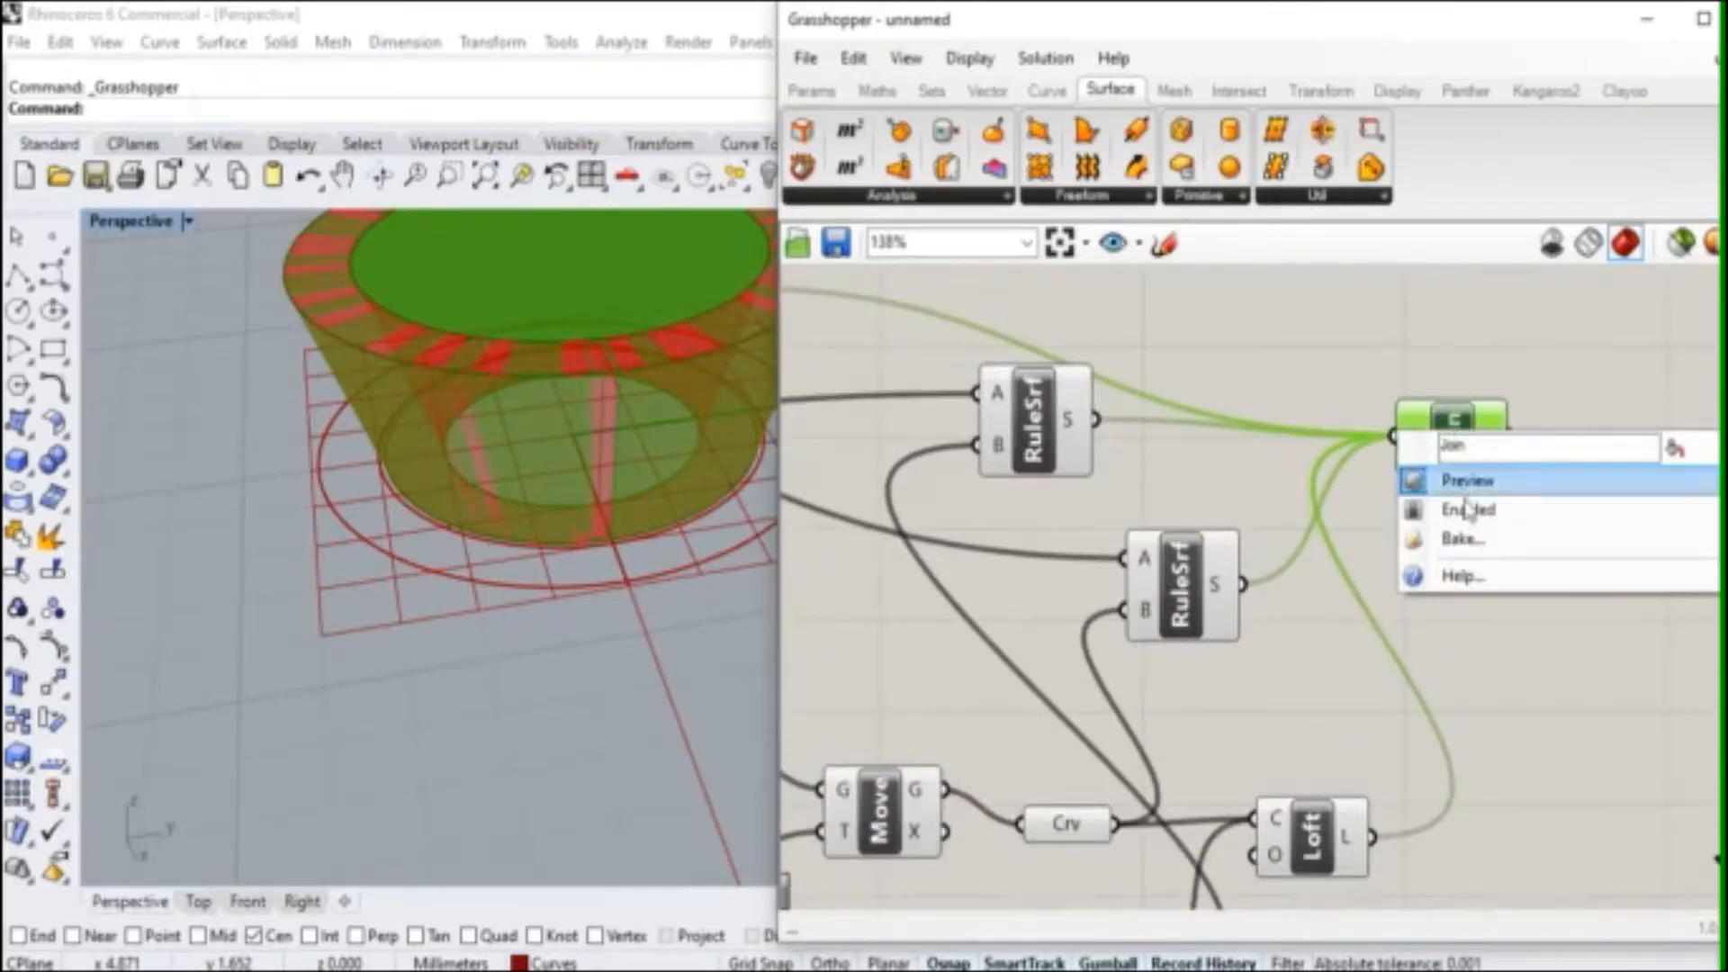
pyautogui.click(1470, 540)
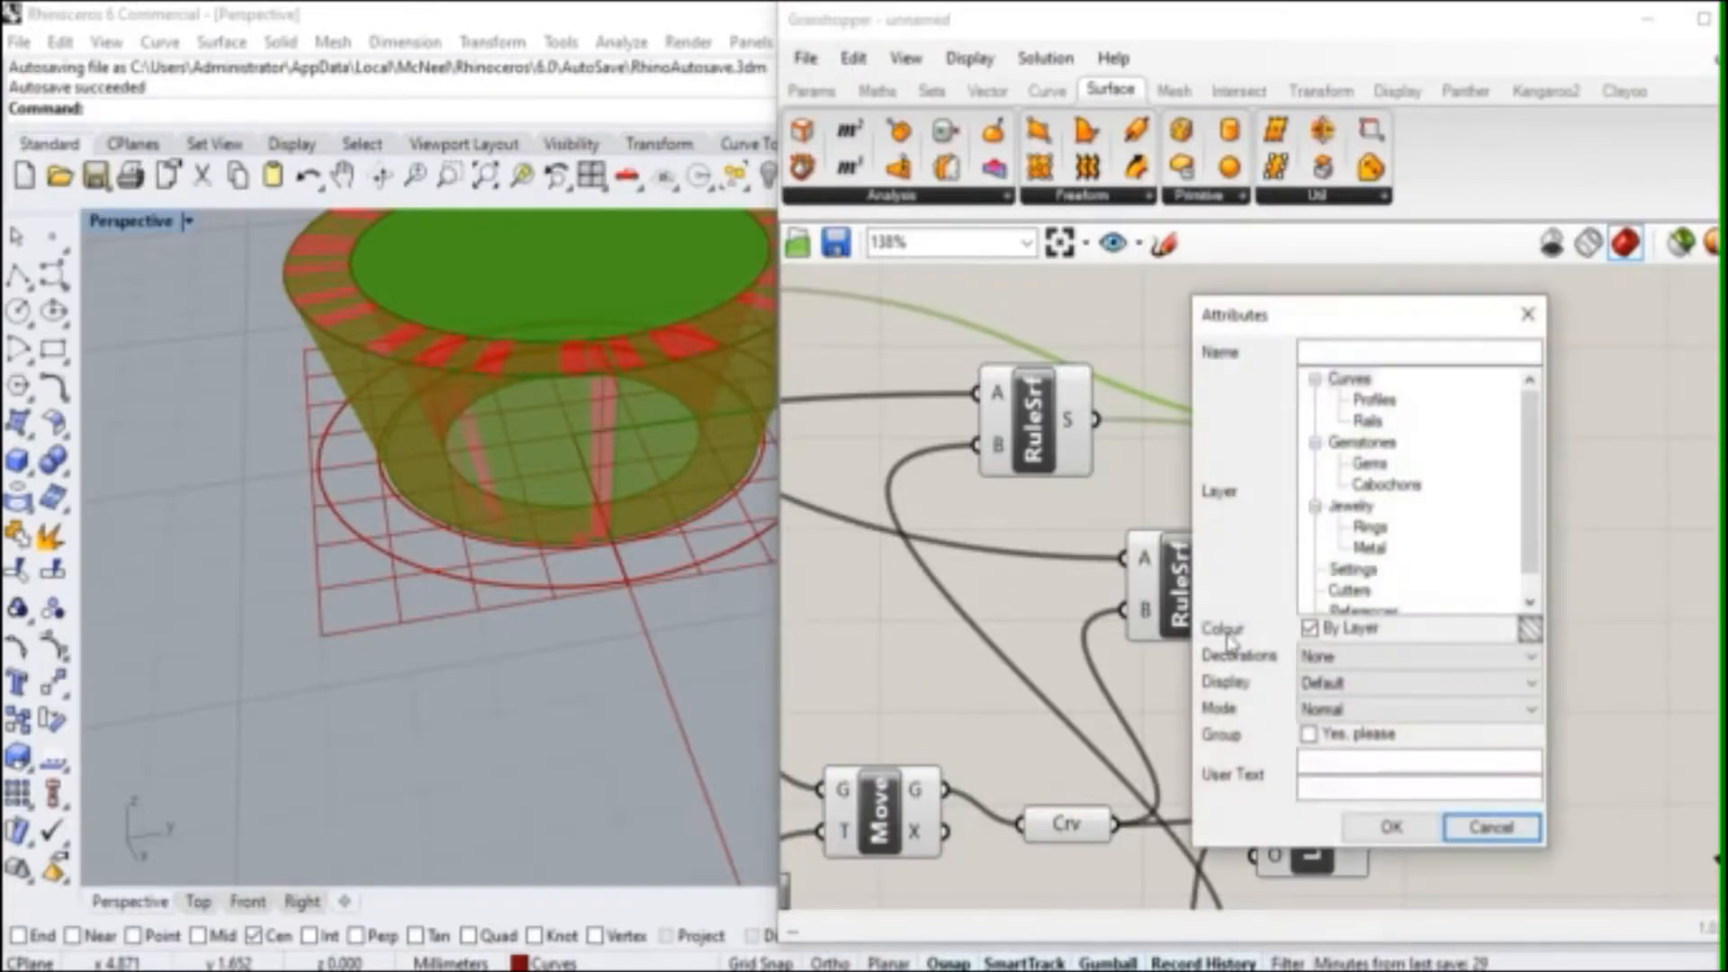
pyautogui.click(1323, 826)
# Step: Move the baked bowl polysurface clear of the Grasshopper preview in the Perspective view
pyautogui.scroll(-2, 576, 693)
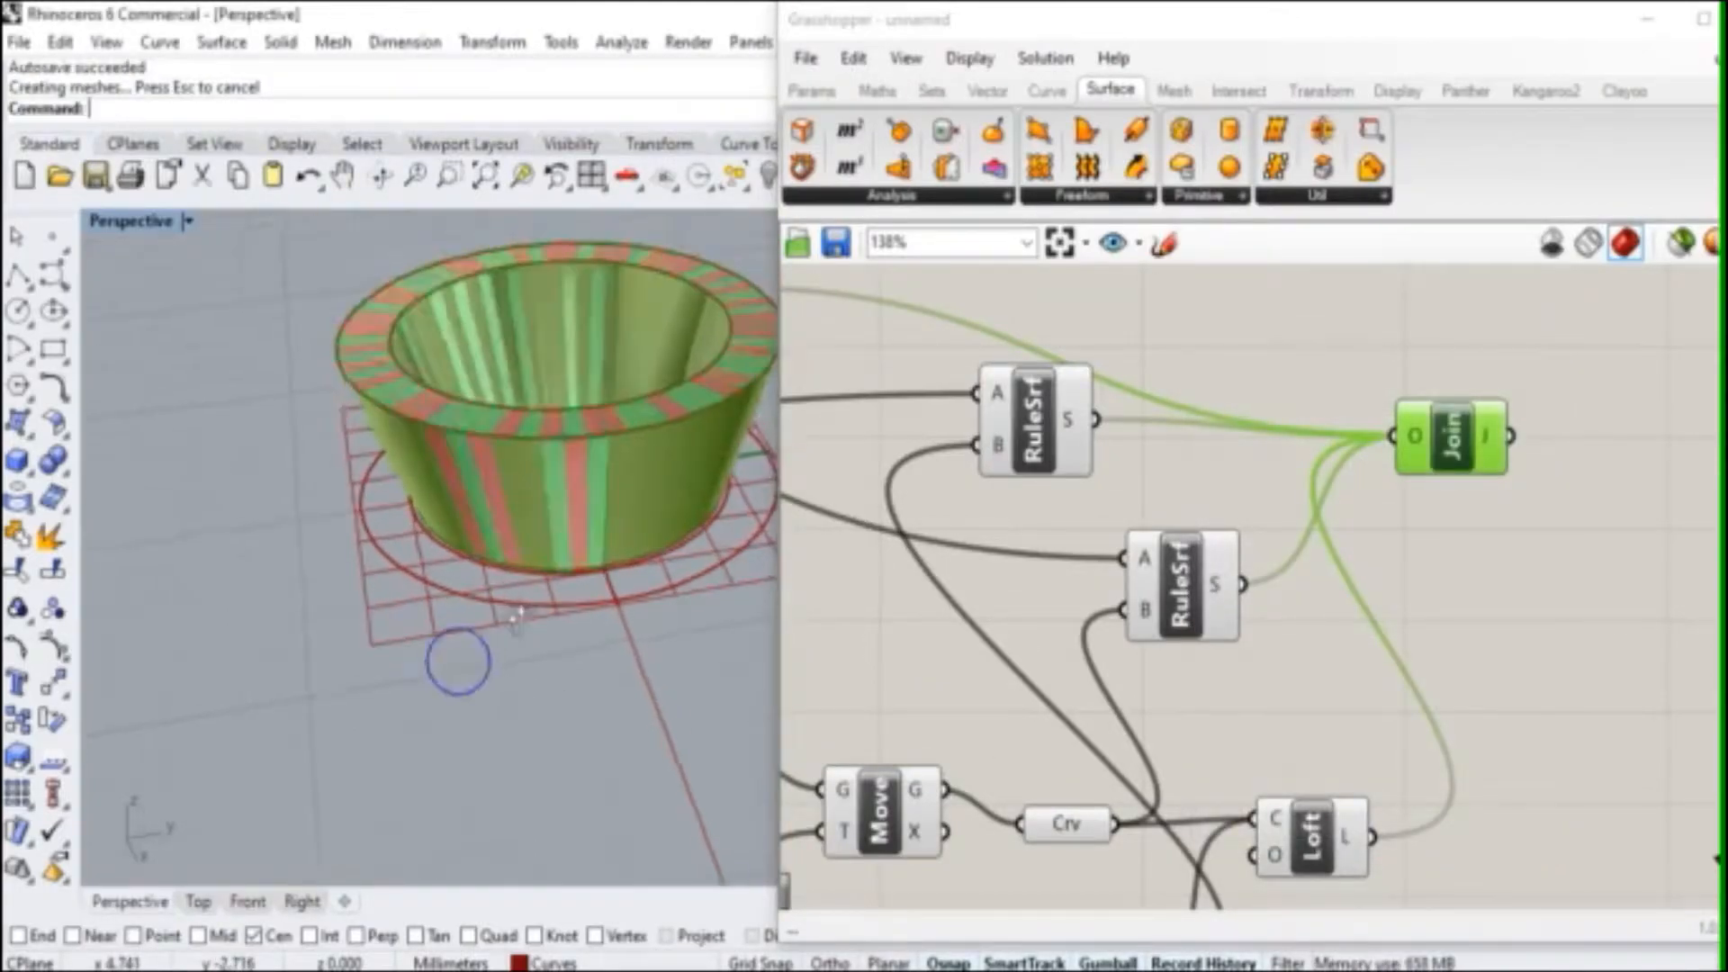
pyautogui.moveTo(516, 609); pyautogui.dragTo(533, 636, button='right')
pyautogui.click(602, 552)
pyautogui.moveTo(602, 549); pyautogui.dragTo(627, 520, button='right')
pyautogui.scroll(-3, 627, 519)
pyautogui.moveTo(607, 518); pyautogui.dragTo(297, 458)
pyautogui.click(378, 305)
pyautogui.moveTo(423, 312); pyautogui.dragTo(322, 297, button='right')
pyautogui.scroll(-4, 398, 437)
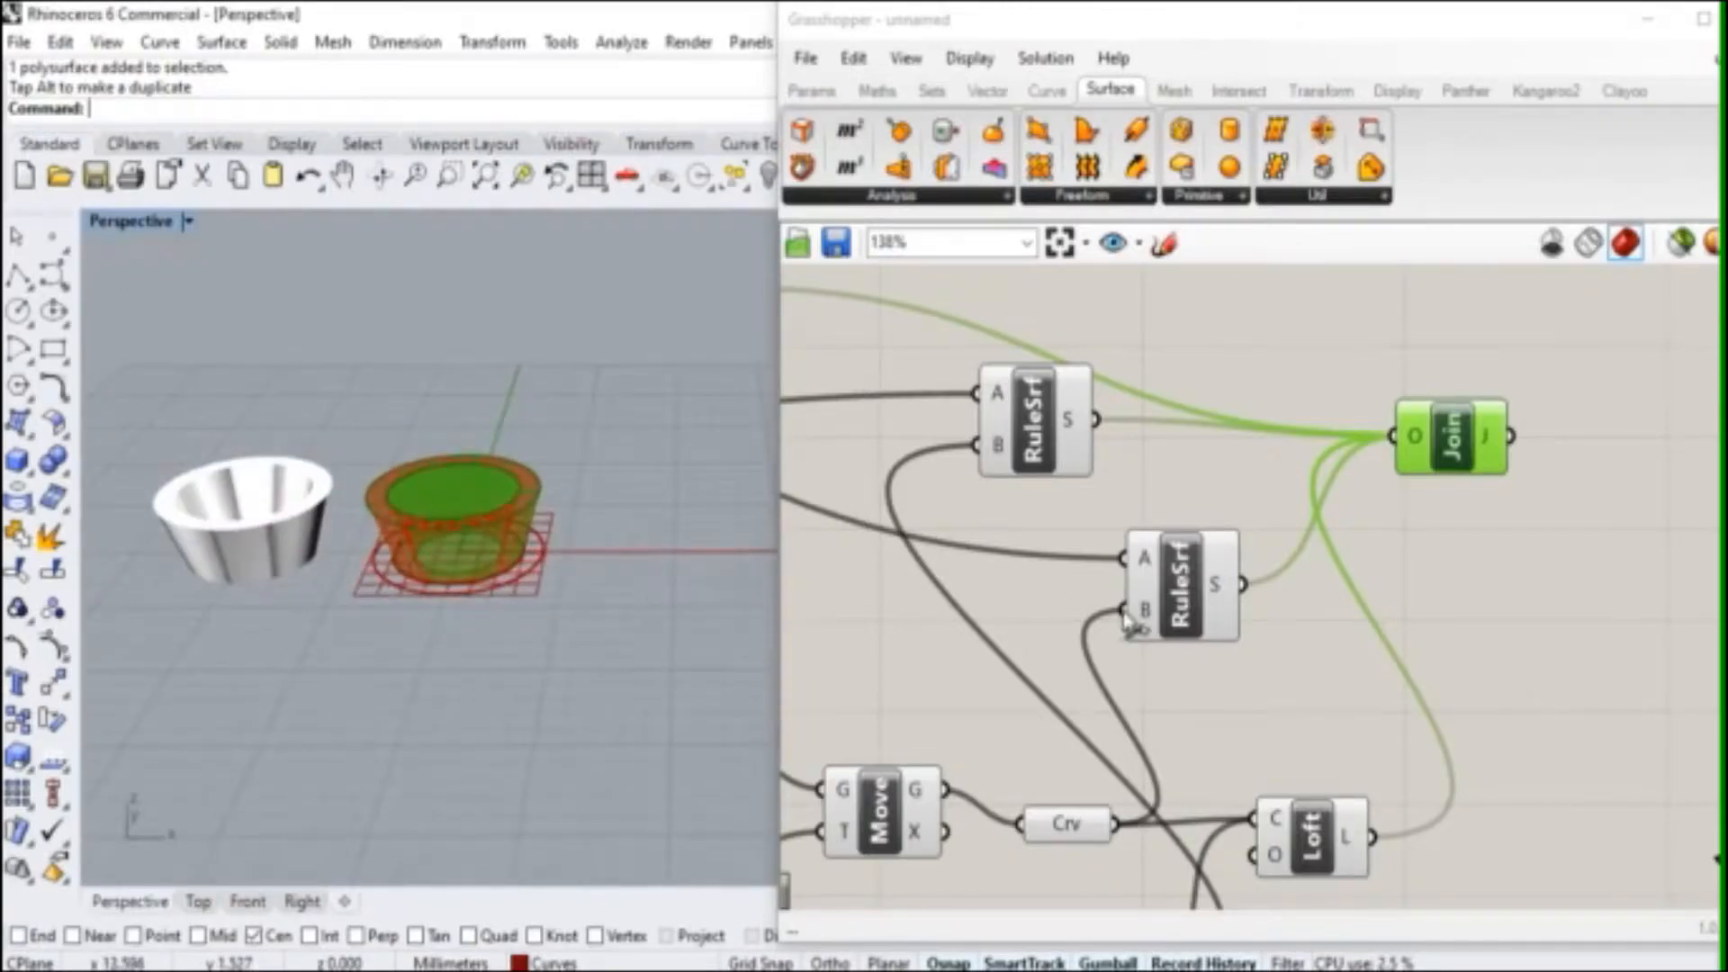
pyautogui.scroll(-3, 1085, 473)
pyautogui.moveTo(1085, 474); pyautogui.dragTo(1581, 436, button='right')
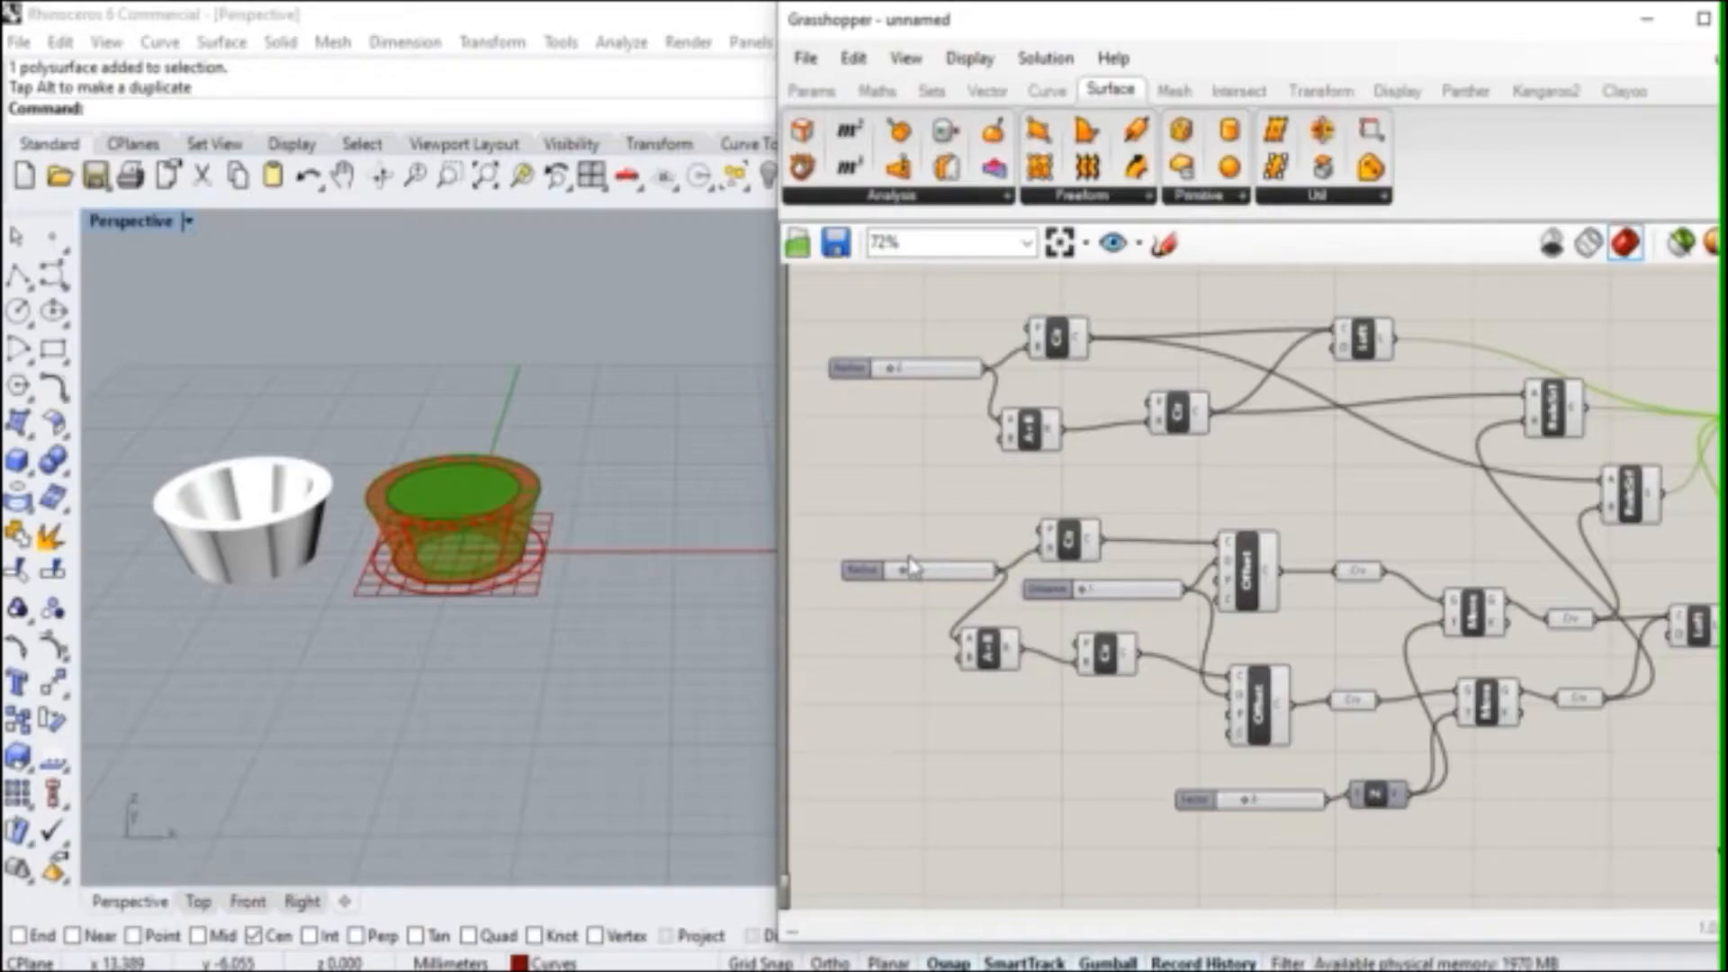
pyautogui.scroll(-3, 912, 567)
pyautogui.scroll(5, 1277, 508)
pyautogui.scroll(1, 1265, 478)
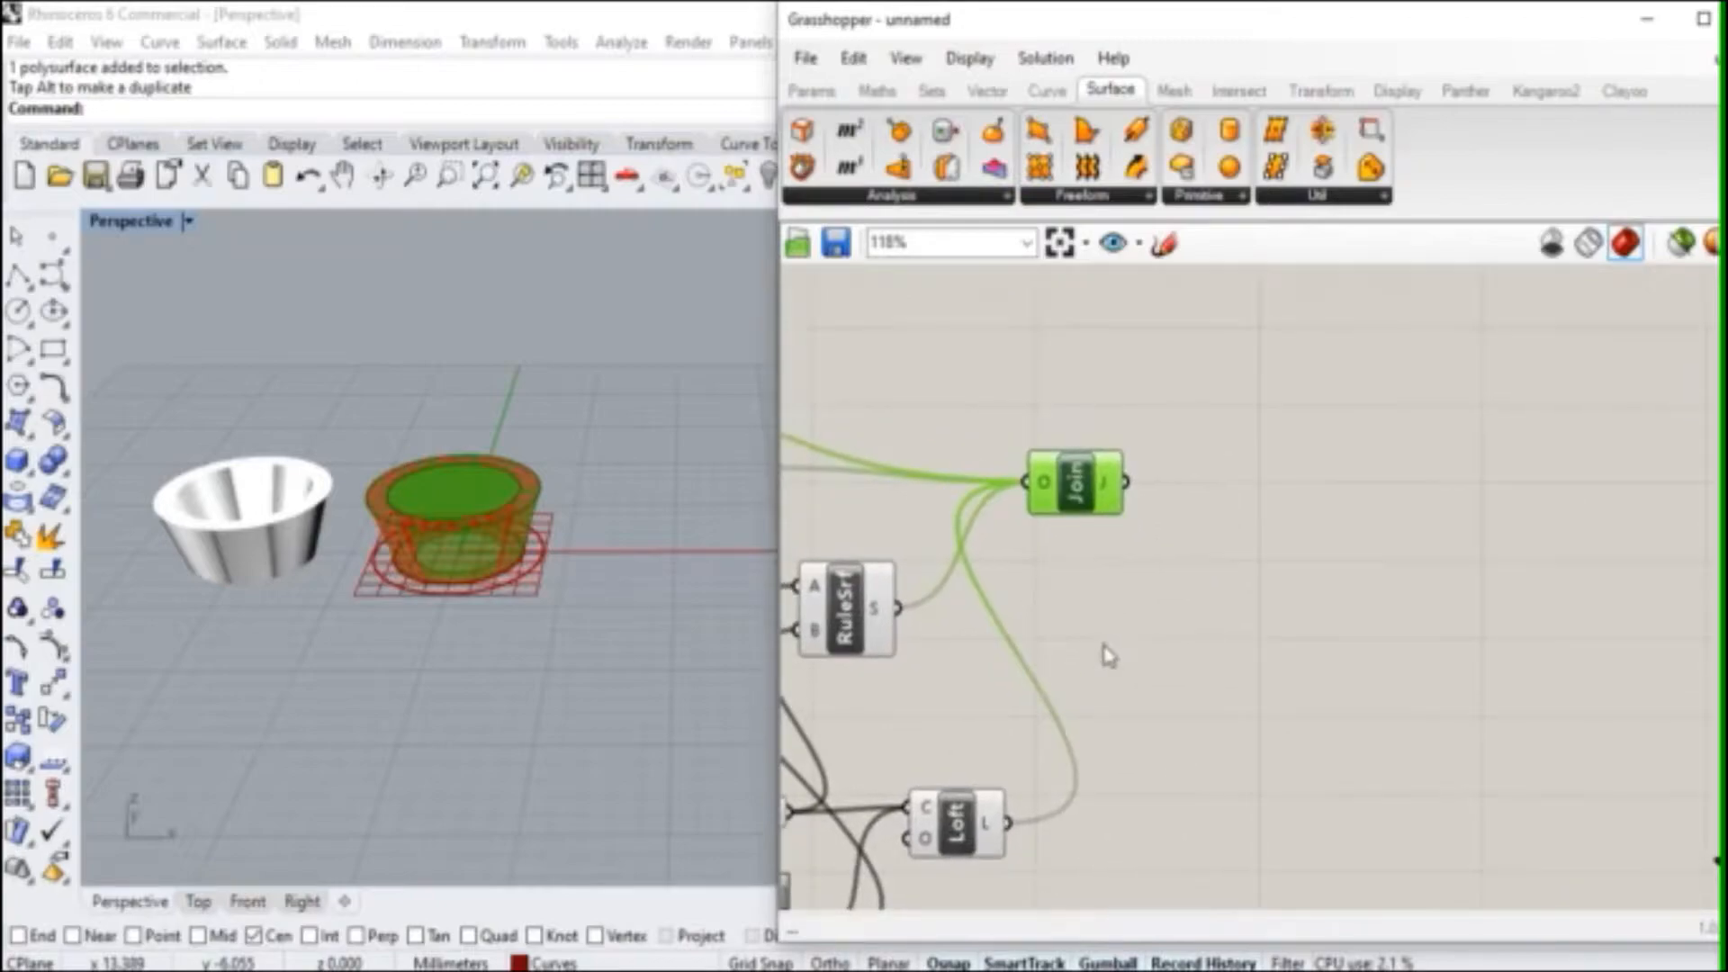
# Step: Delete the baked bowl polysurface from the Rhino viewport
pyautogui.click(279, 662)
pyautogui.moveTo(139, 402); pyautogui.dragTo(347, 656)
pyautogui.press('Delete')
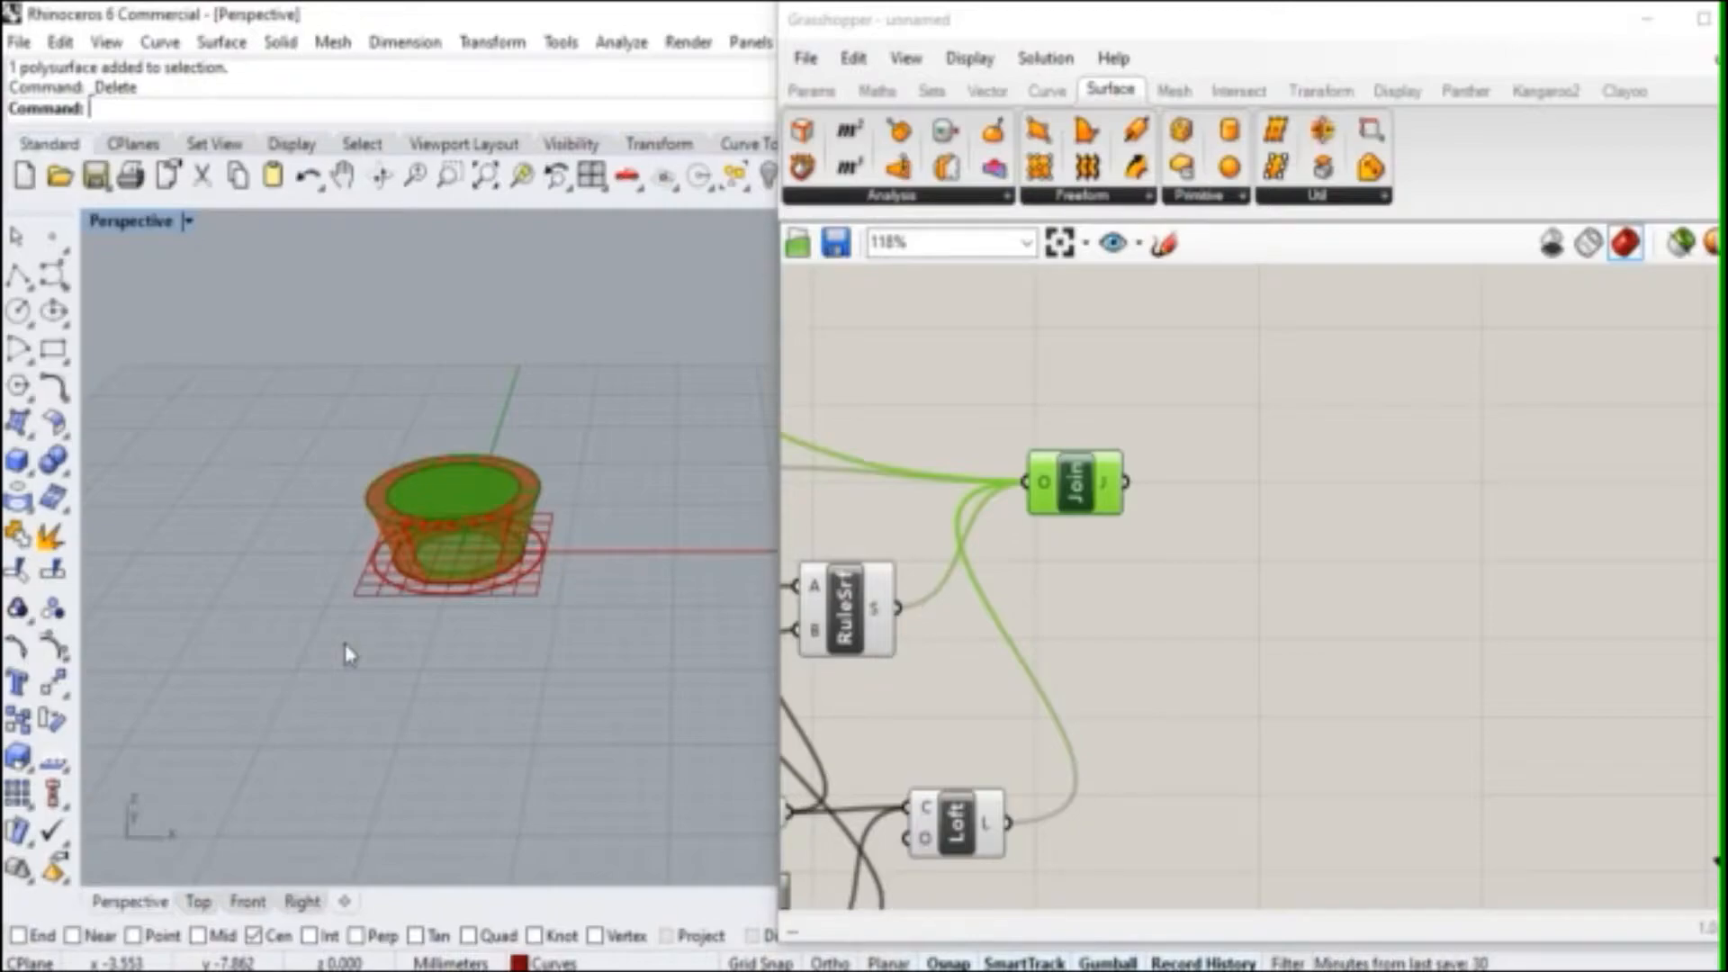
# Step: Add a Geometry parameter beside the Join component and connect Join's J output to it
pyautogui.scroll(1, 1116, 480)
pyautogui.moveTo(1115, 463); pyautogui.dragTo(1074, 460, button='right')
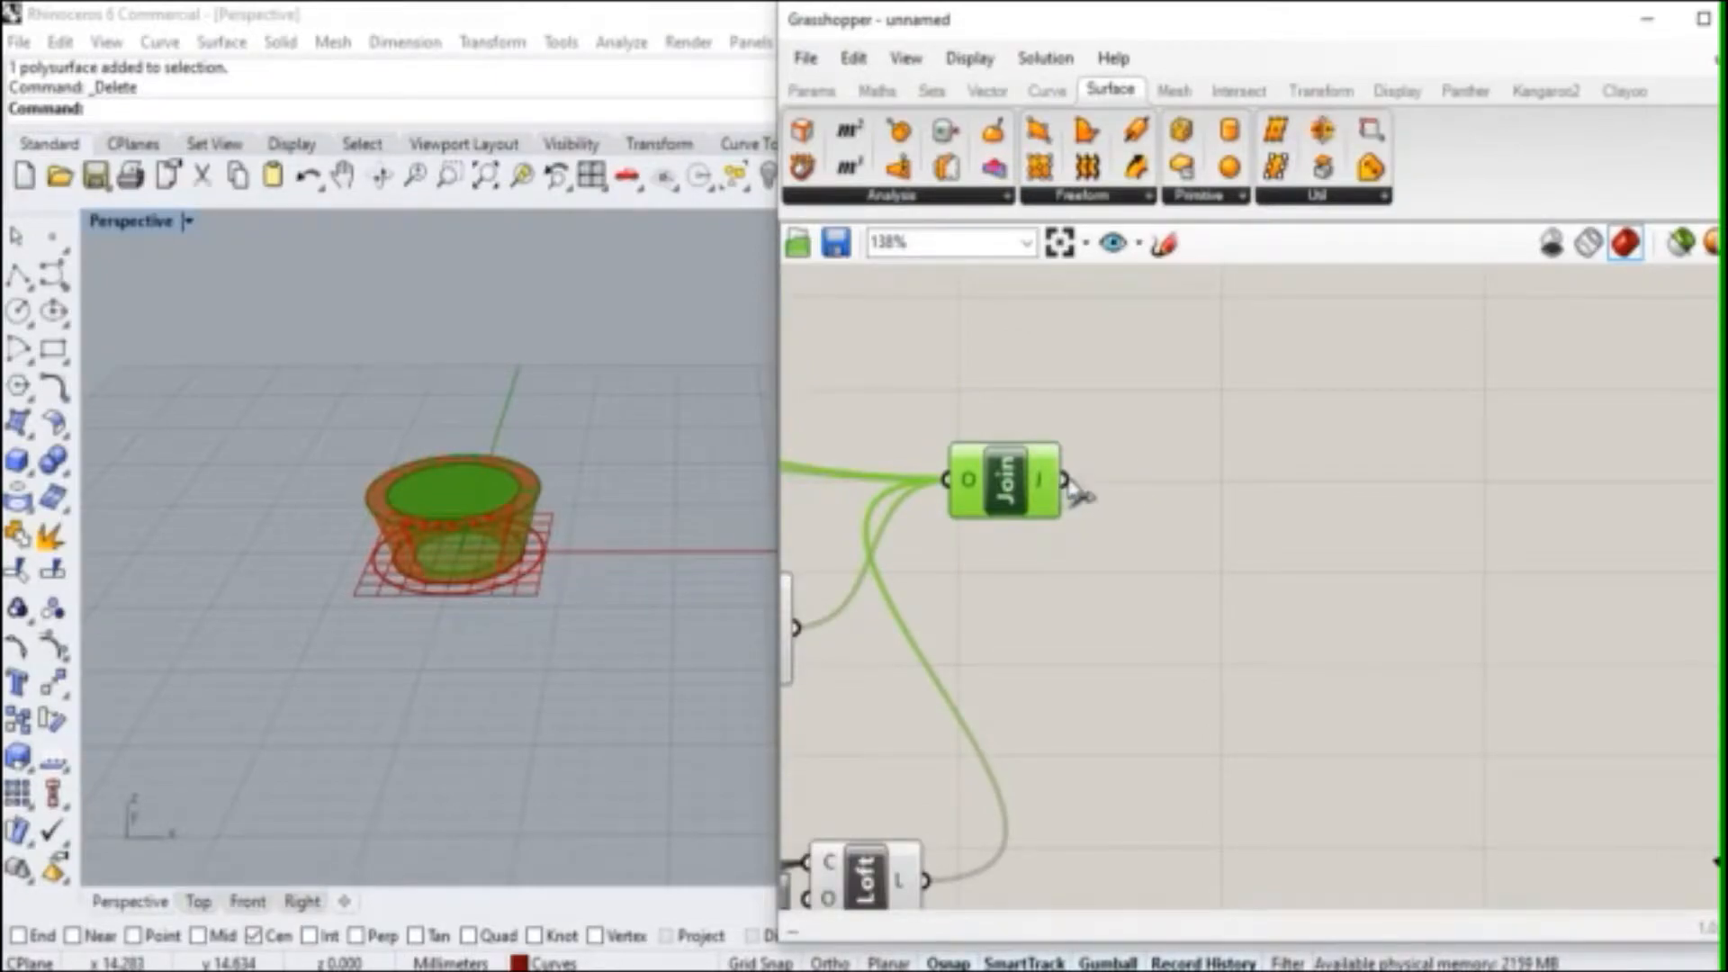
pyautogui.doubleClick(1161, 479)
pyautogui.write('geo')
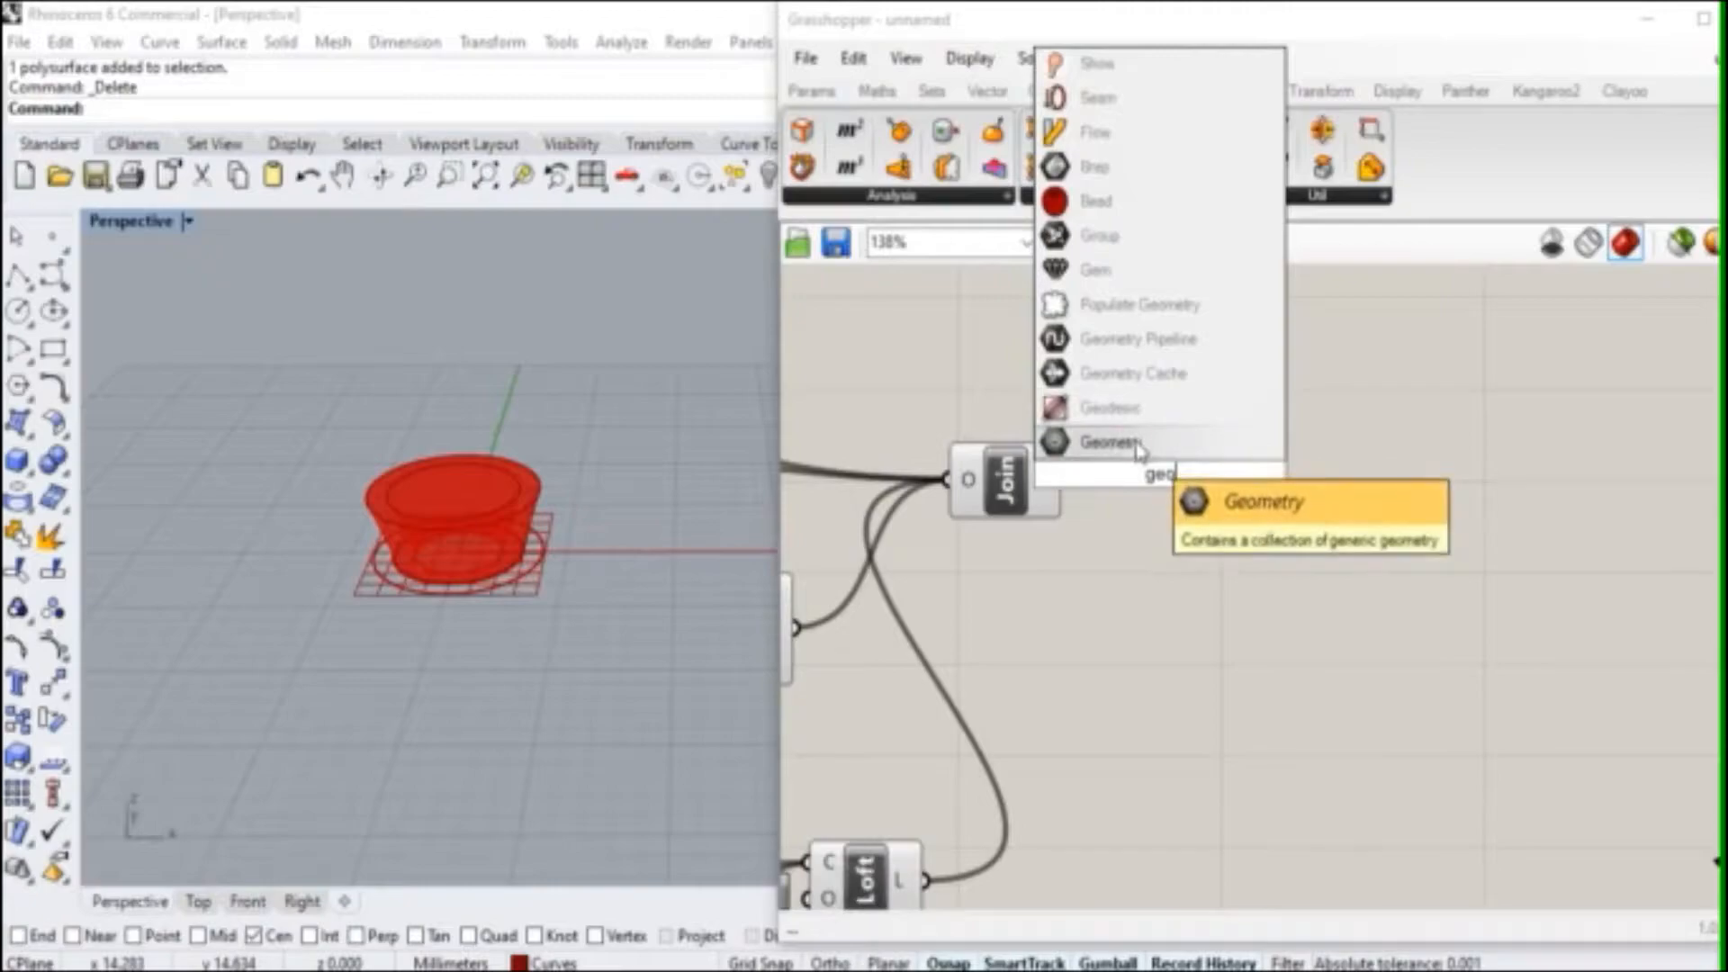
pyautogui.click(1109, 442)
pyautogui.moveTo(1075, 497); pyautogui.dragTo(1111, 474)
pyautogui.click(1197, 553)
# Step: Add a Fillet Edge component to the right of the Geometry parameter and connect the geometry to its S input
pyautogui.moveTo(1350, 486); pyautogui.dragTo(1257, 497, button='right')
pyautogui.doubleClick(1257, 497)
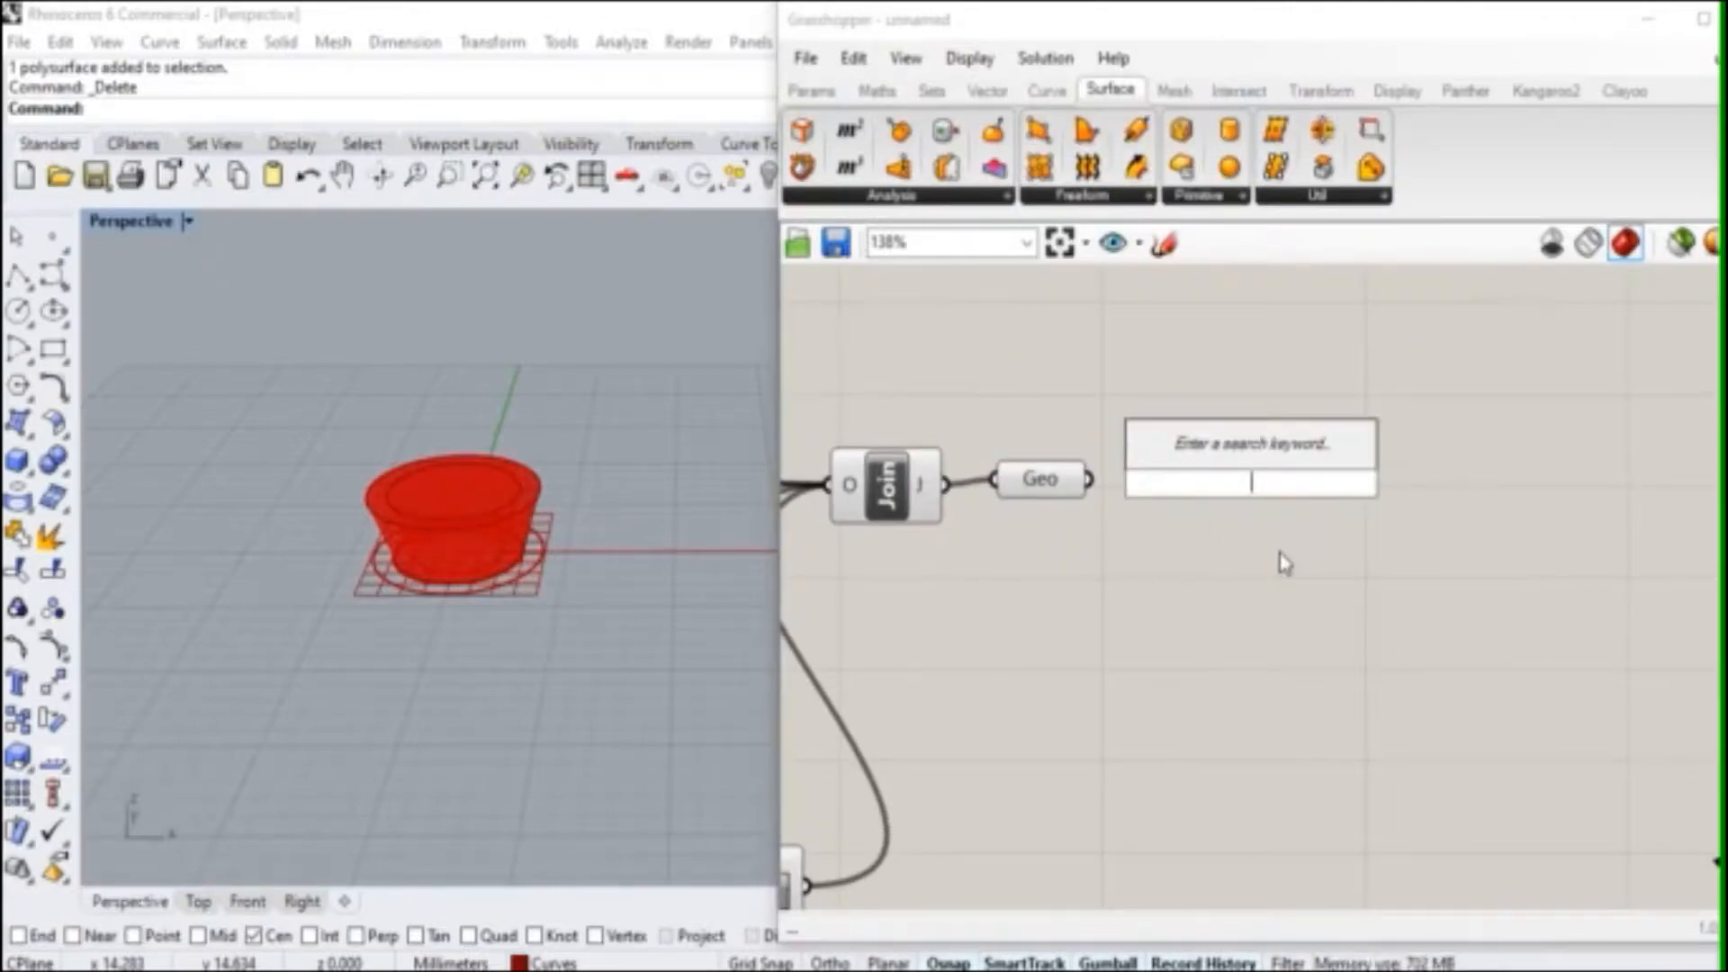
pyautogui.write('f')
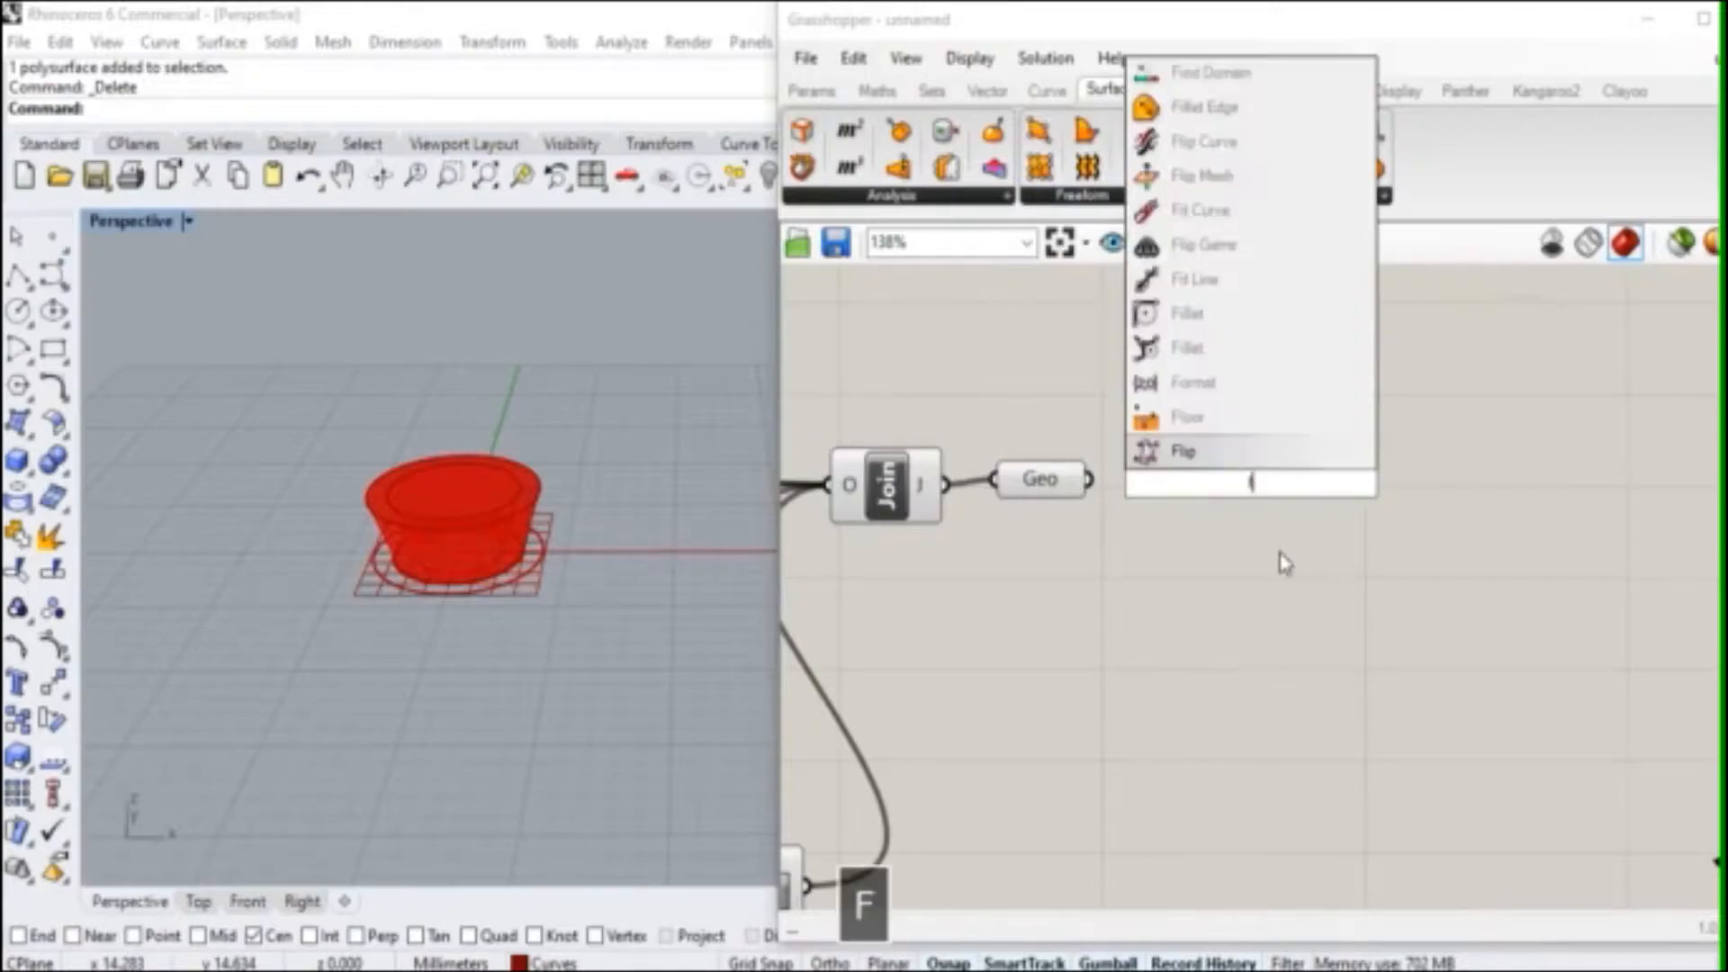
pyautogui.write('illet')
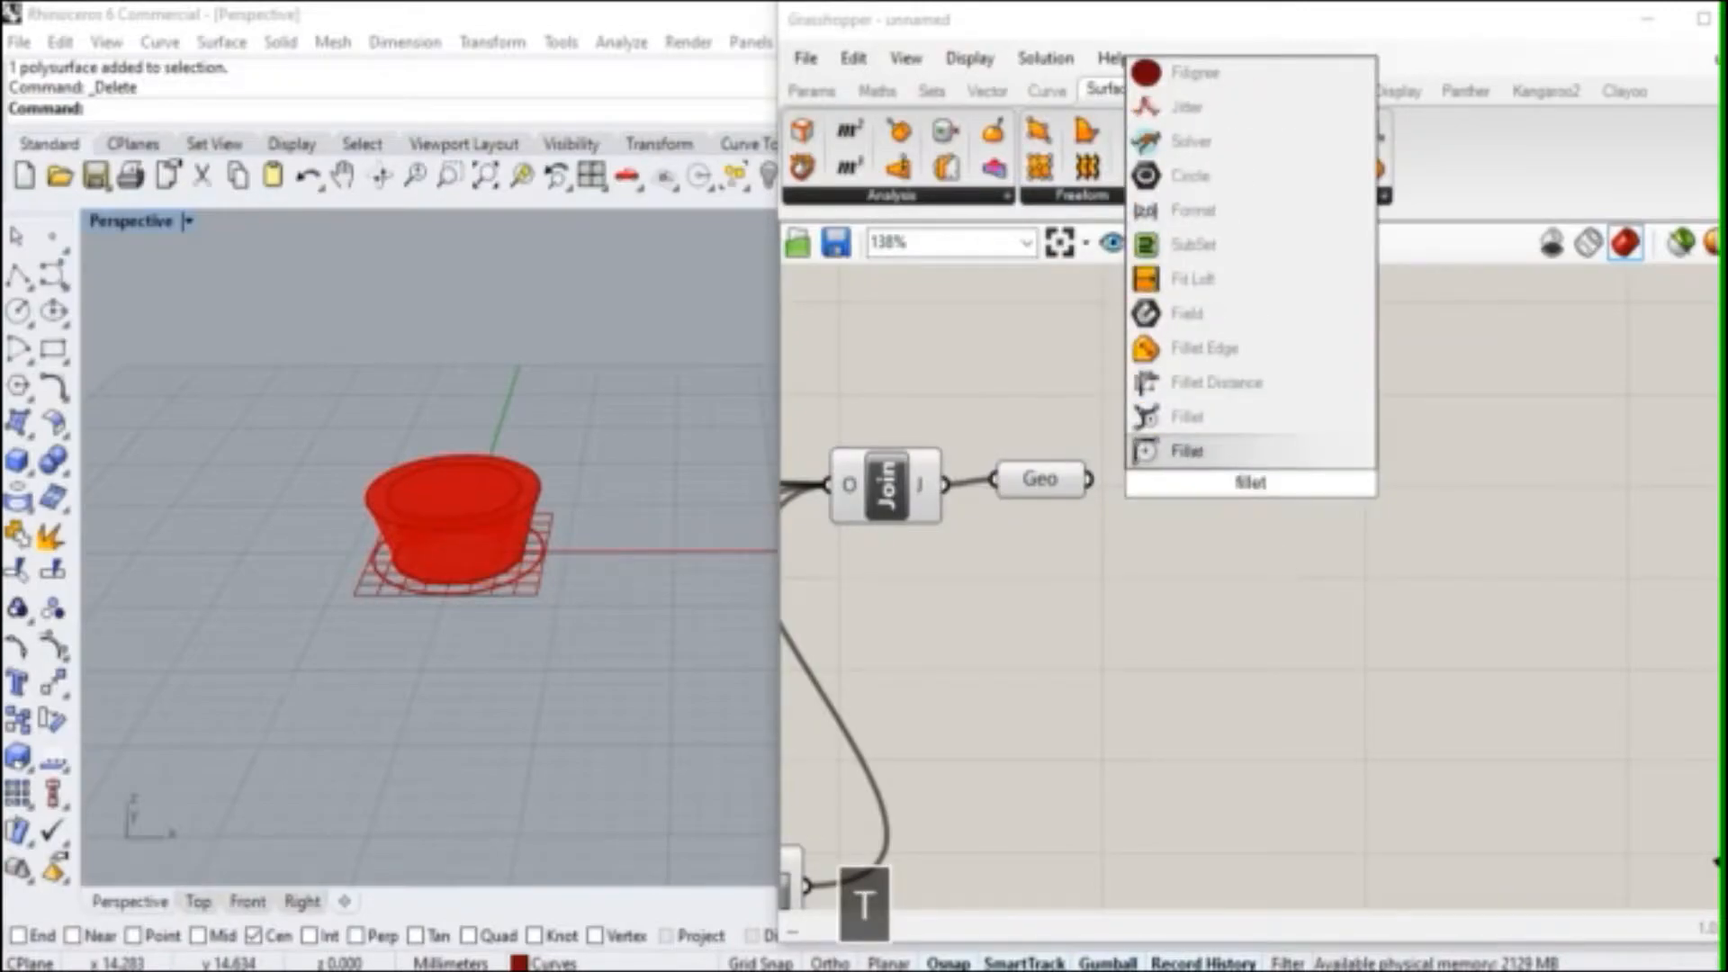
pyautogui.click(1206, 366)
pyautogui.moveTo(1216, 558); pyautogui.dragTo(1246, 554)
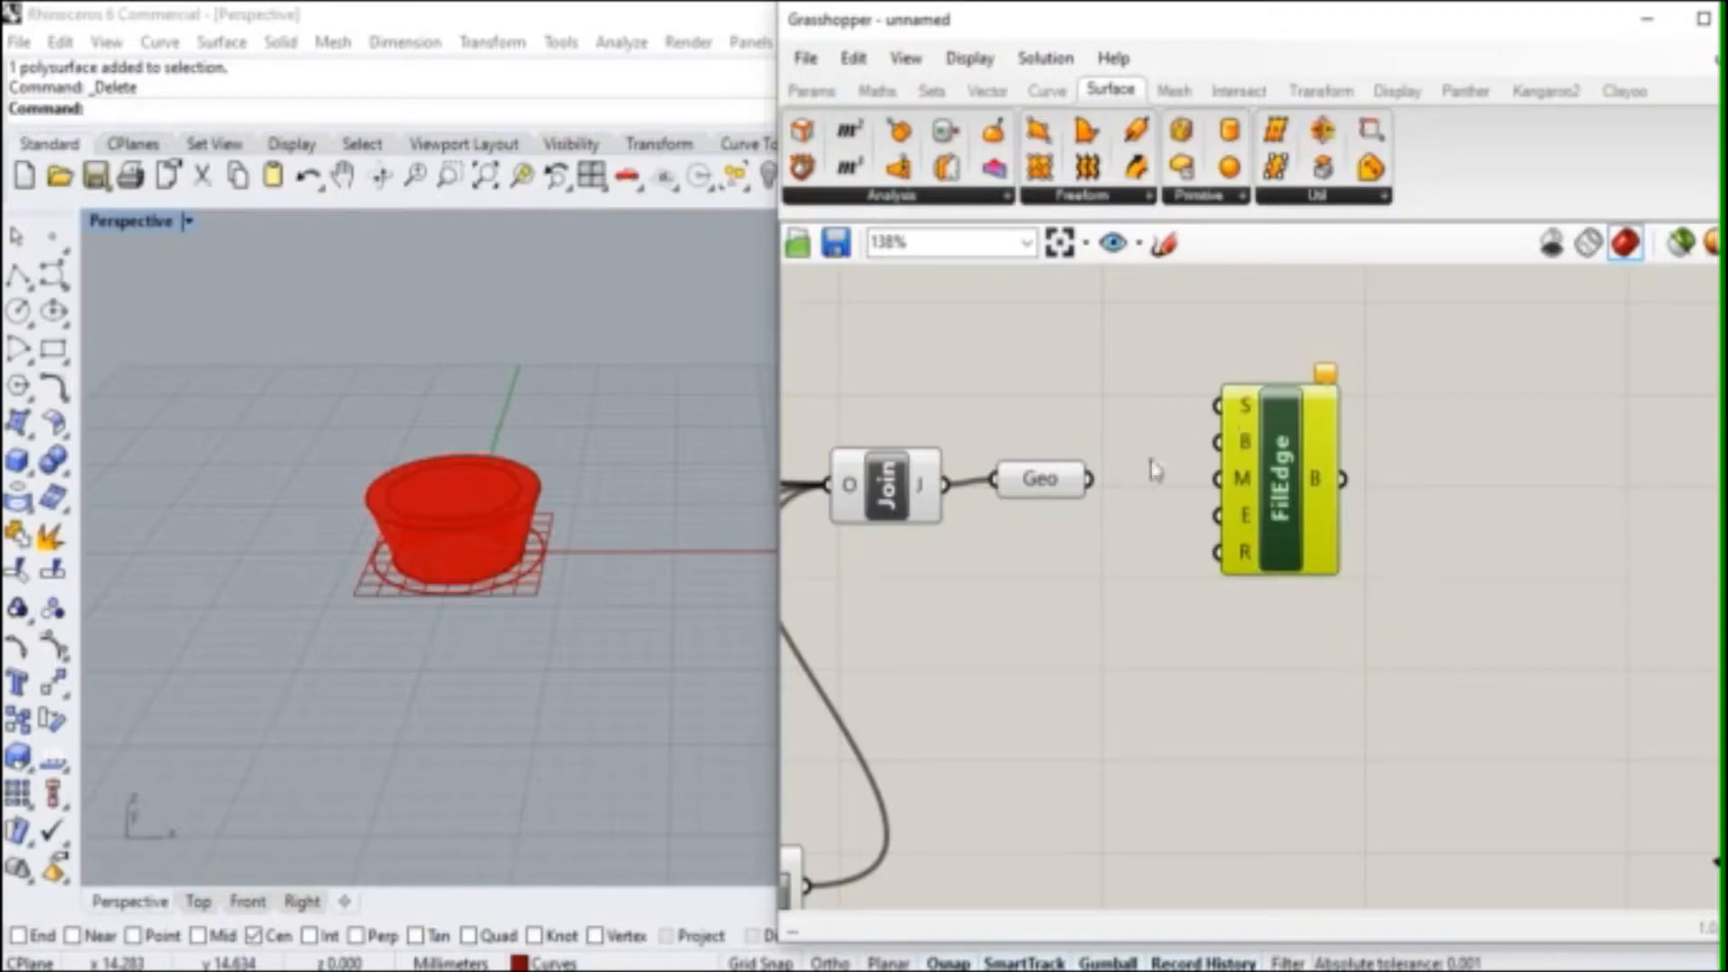
pyautogui.moveTo(1261, 431); pyautogui.dragTo(1321, 434)
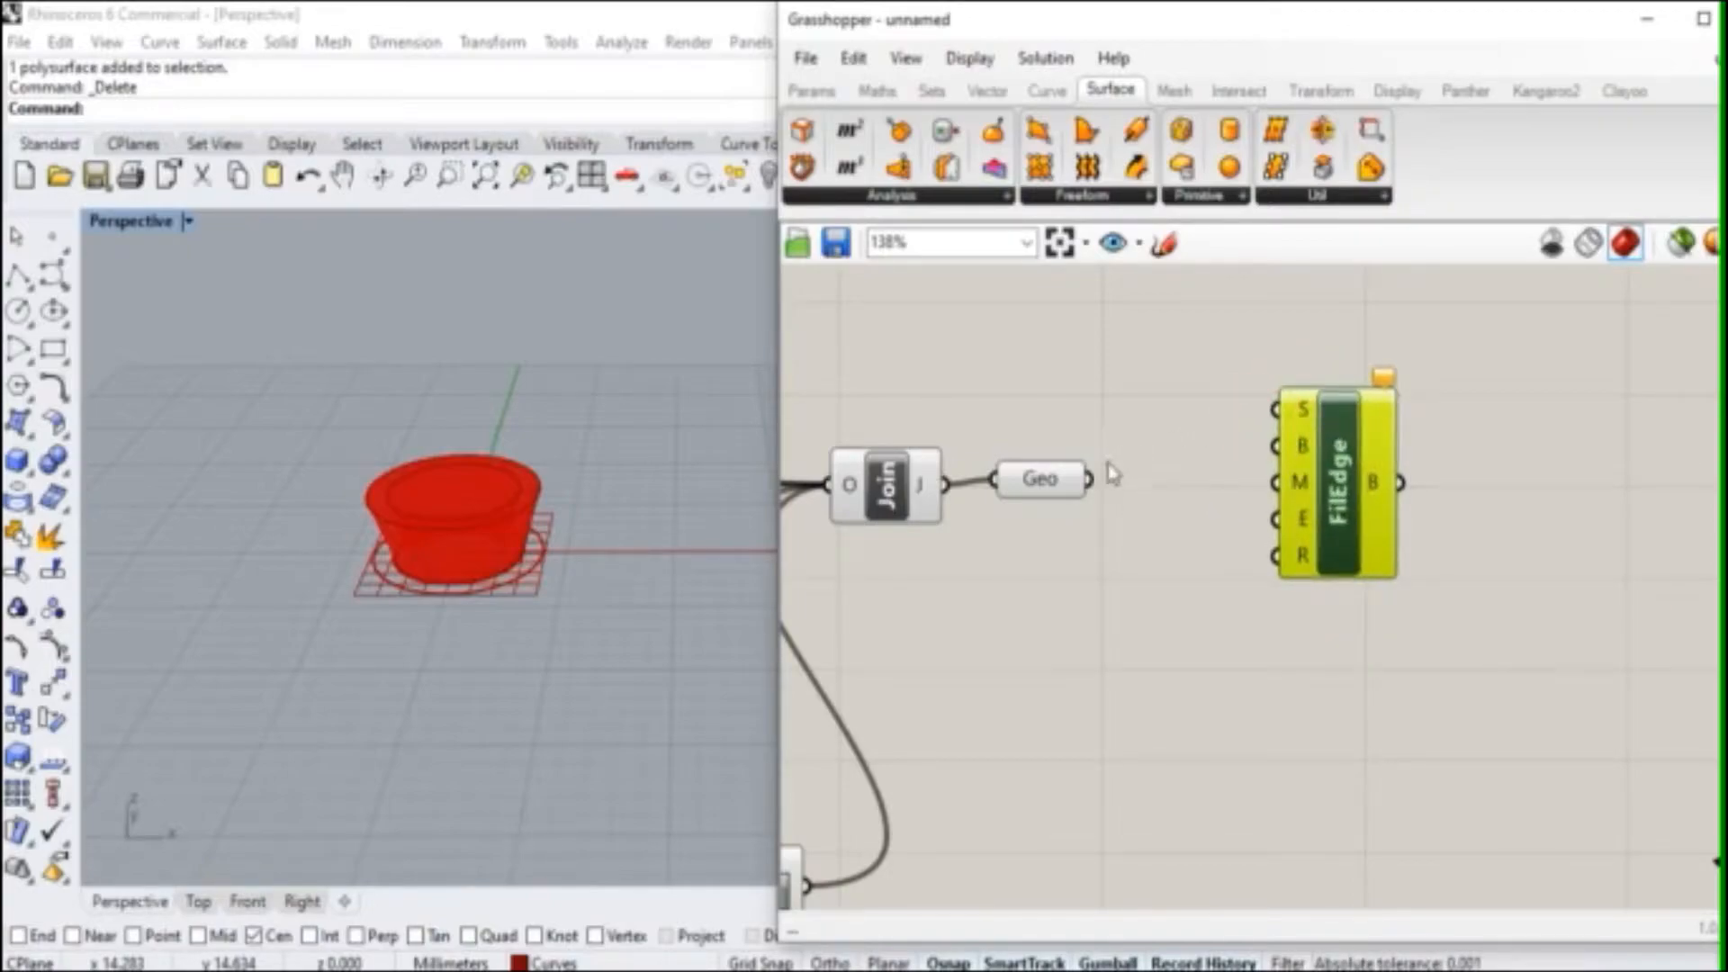
pyautogui.moveTo(1089, 480); pyautogui.dragTo(1275, 410)
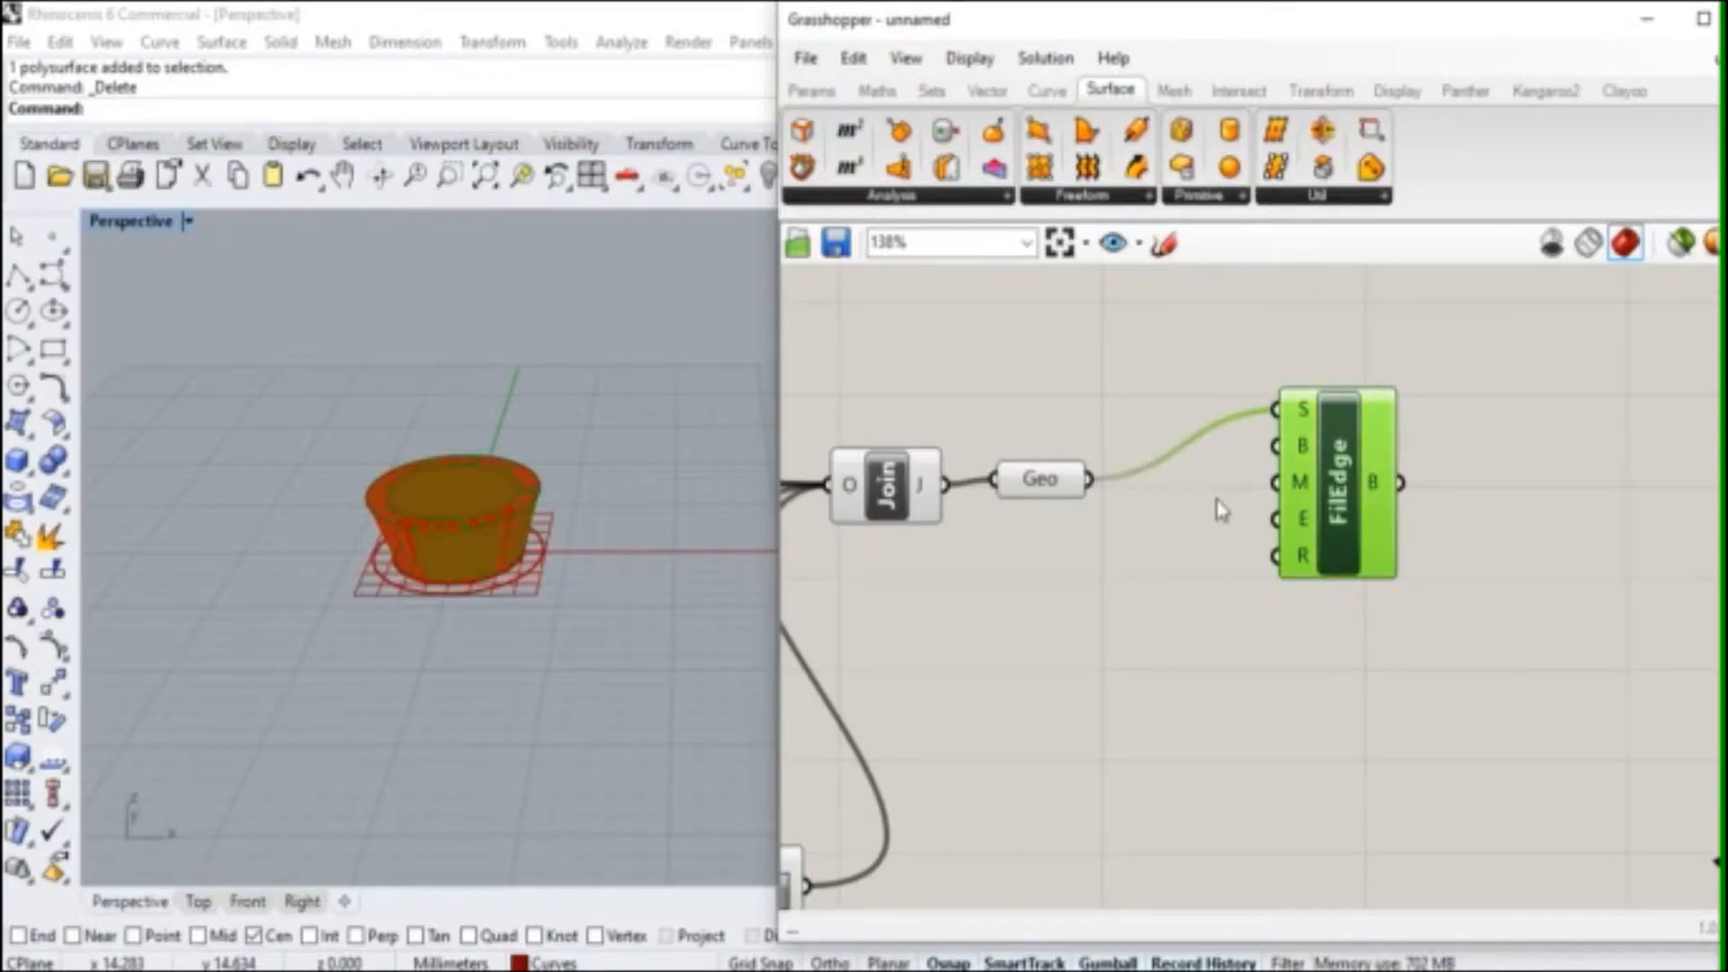
# Step: Relabel the Value List entries One, Two and Three as Fillet, Chamfer and Blend, and connect the list to Fillet Edge's B input
pyautogui.scroll(7, 430, 472)
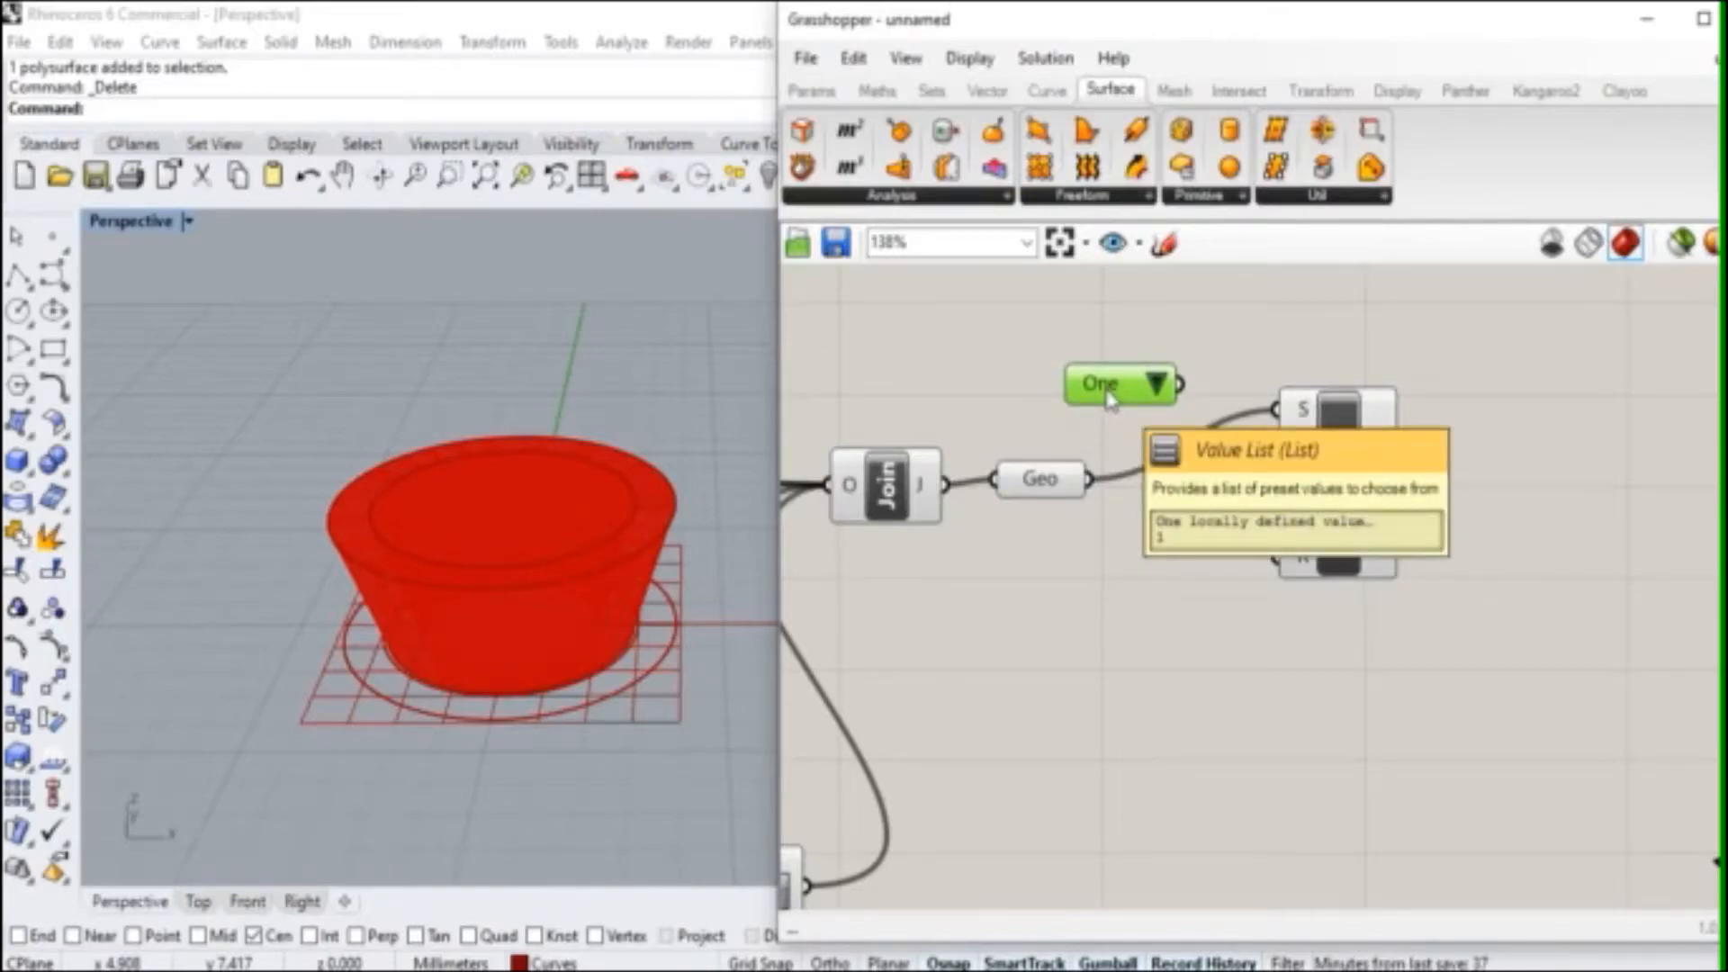
pyautogui.rightClick(1116, 395)
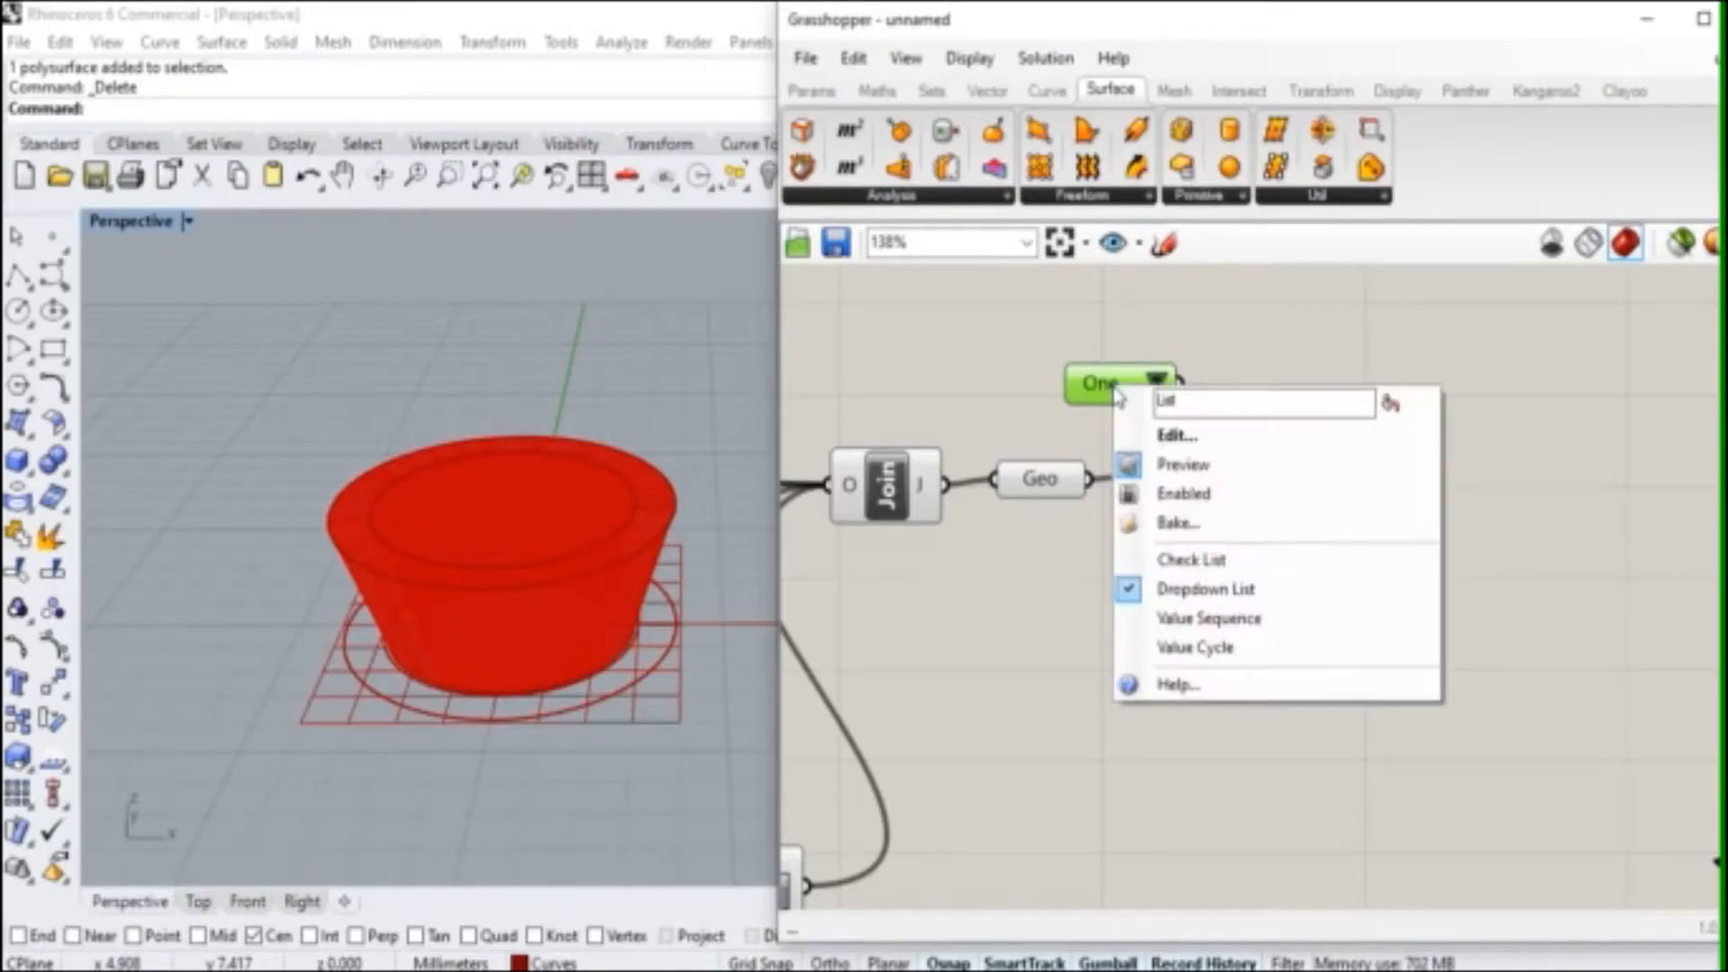
pyautogui.click(1176, 435)
pyautogui.moveTo(965, 281); pyautogui.dragTo(1005, 542)
pyautogui.doubleClick(999, 547)
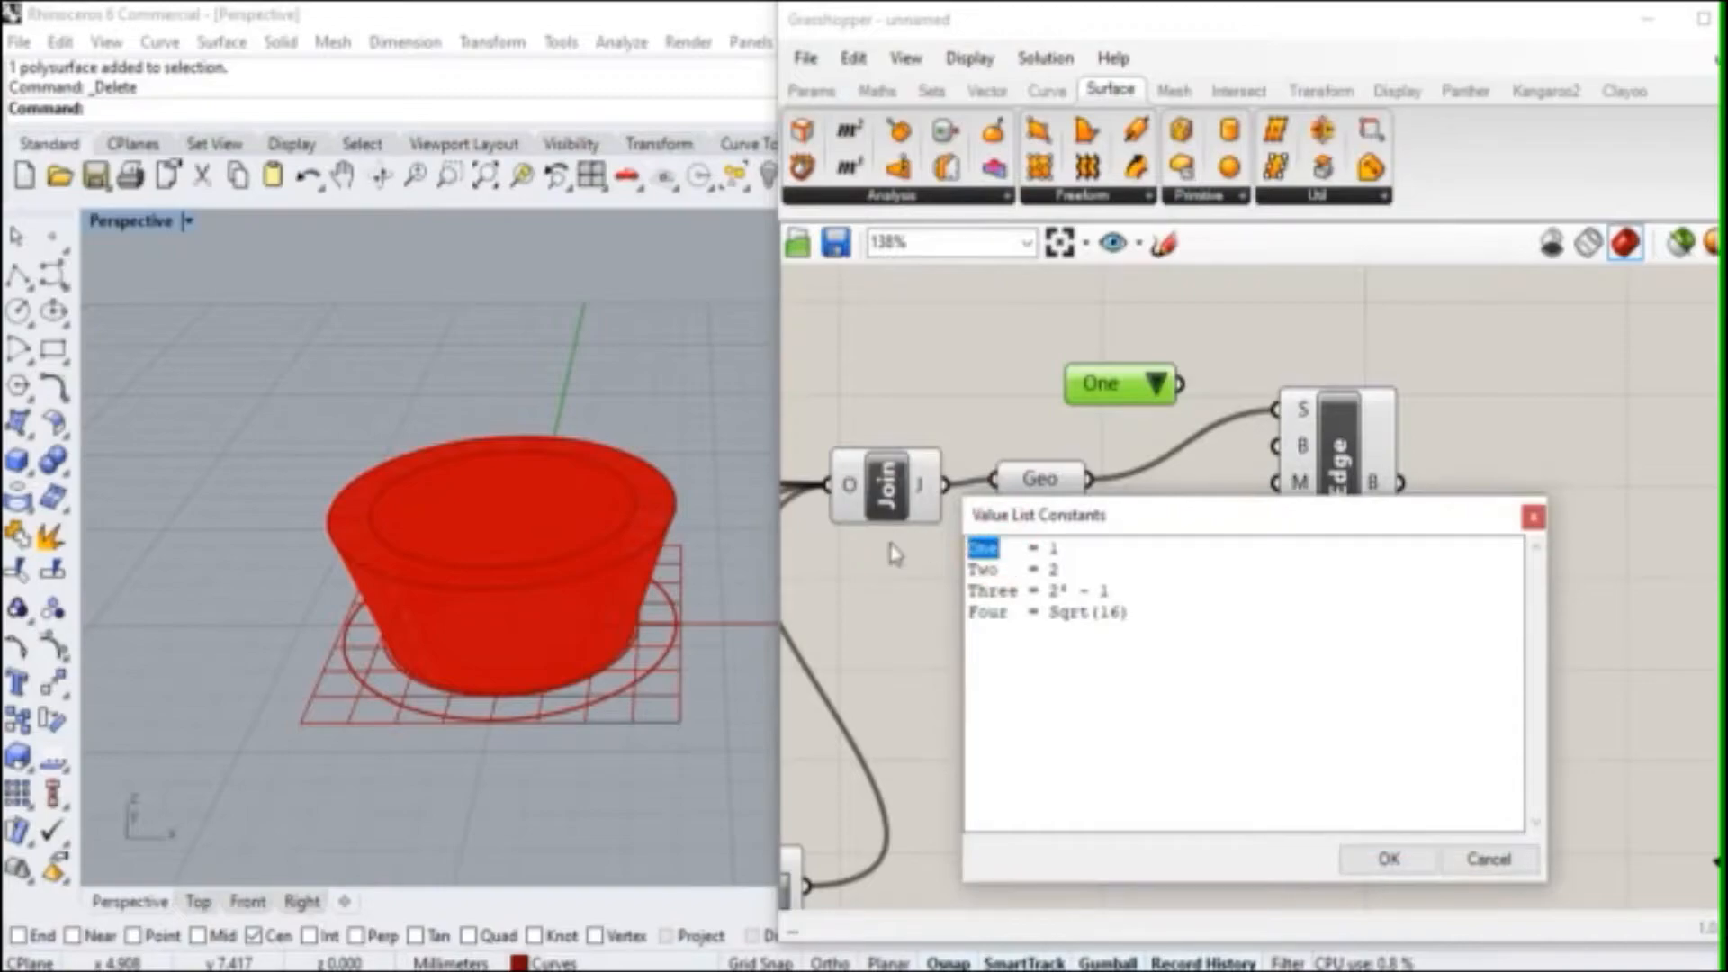
pyautogui.write('Fillet')
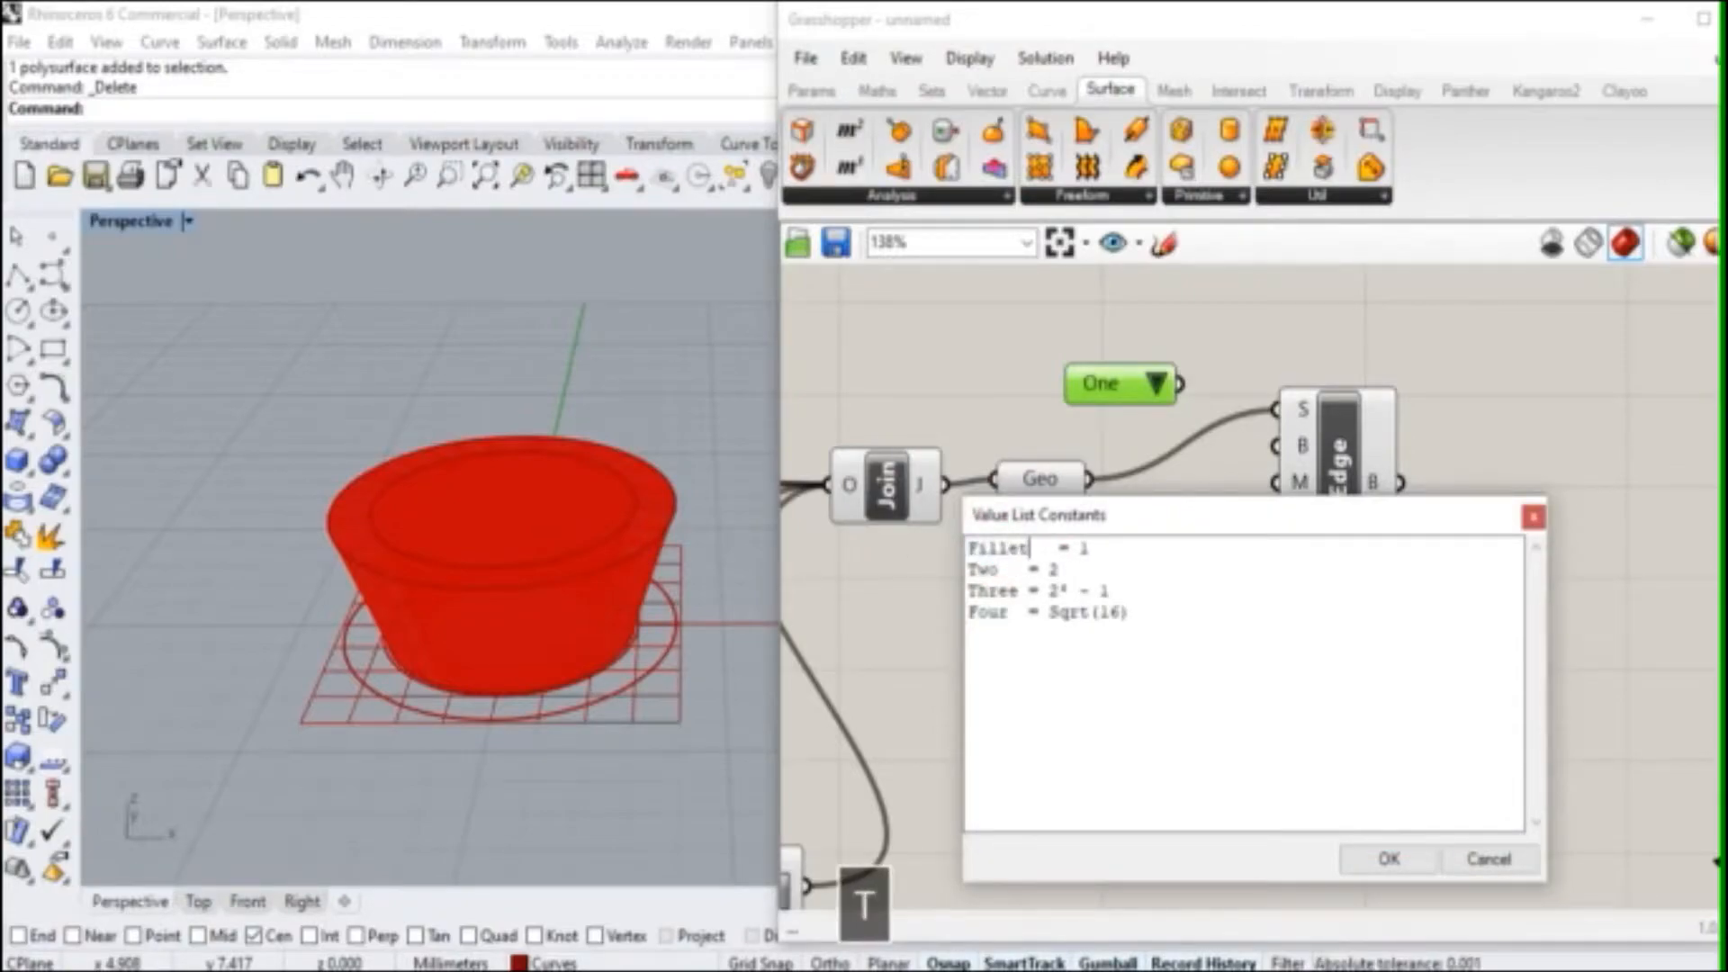
pyautogui.doubleClick(1001, 569)
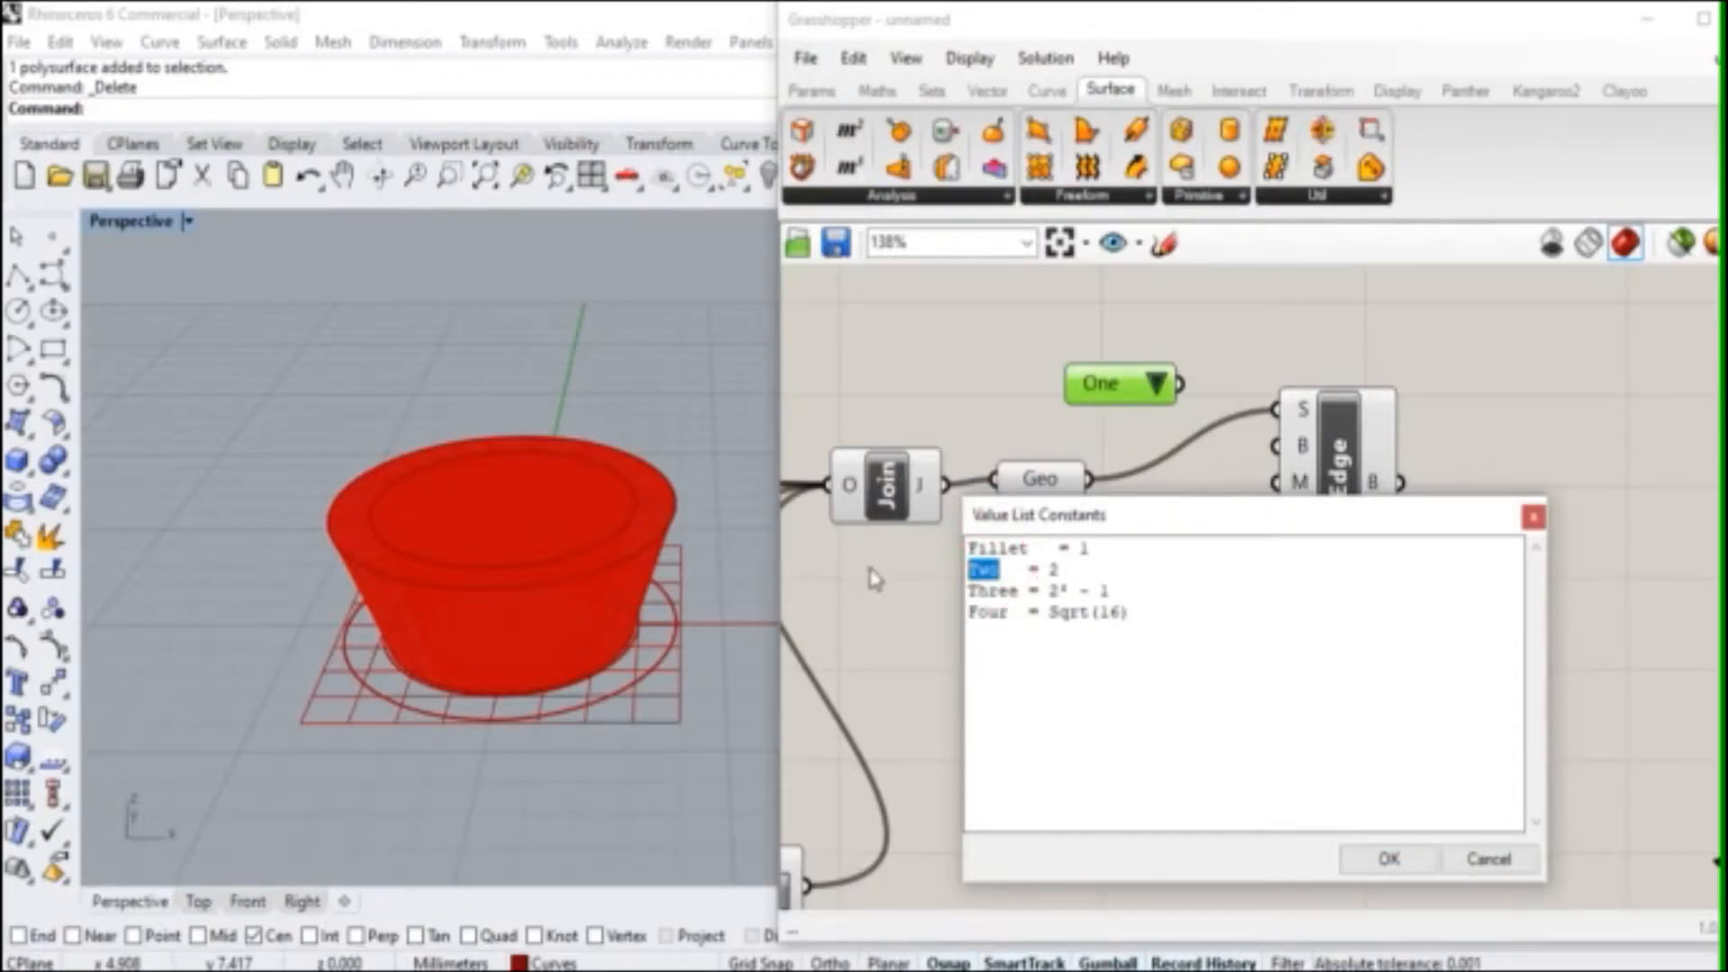
pyautogui.write('Chamfer')
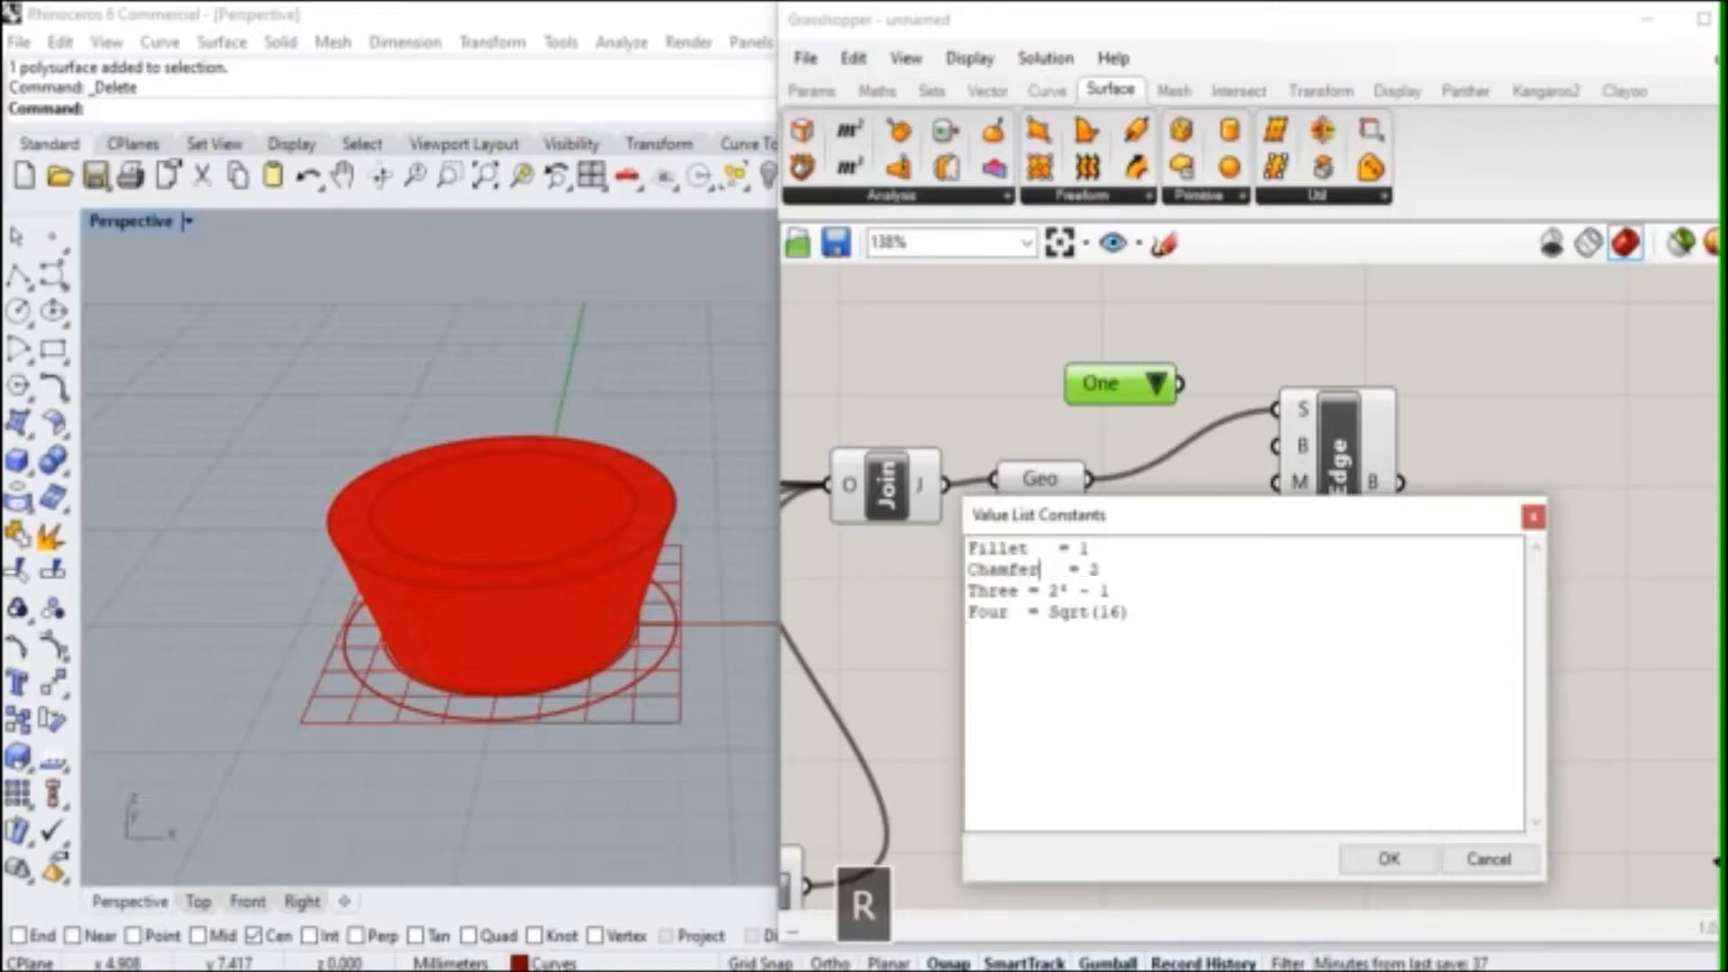
pyautogui.doubleClick(1019, 591)
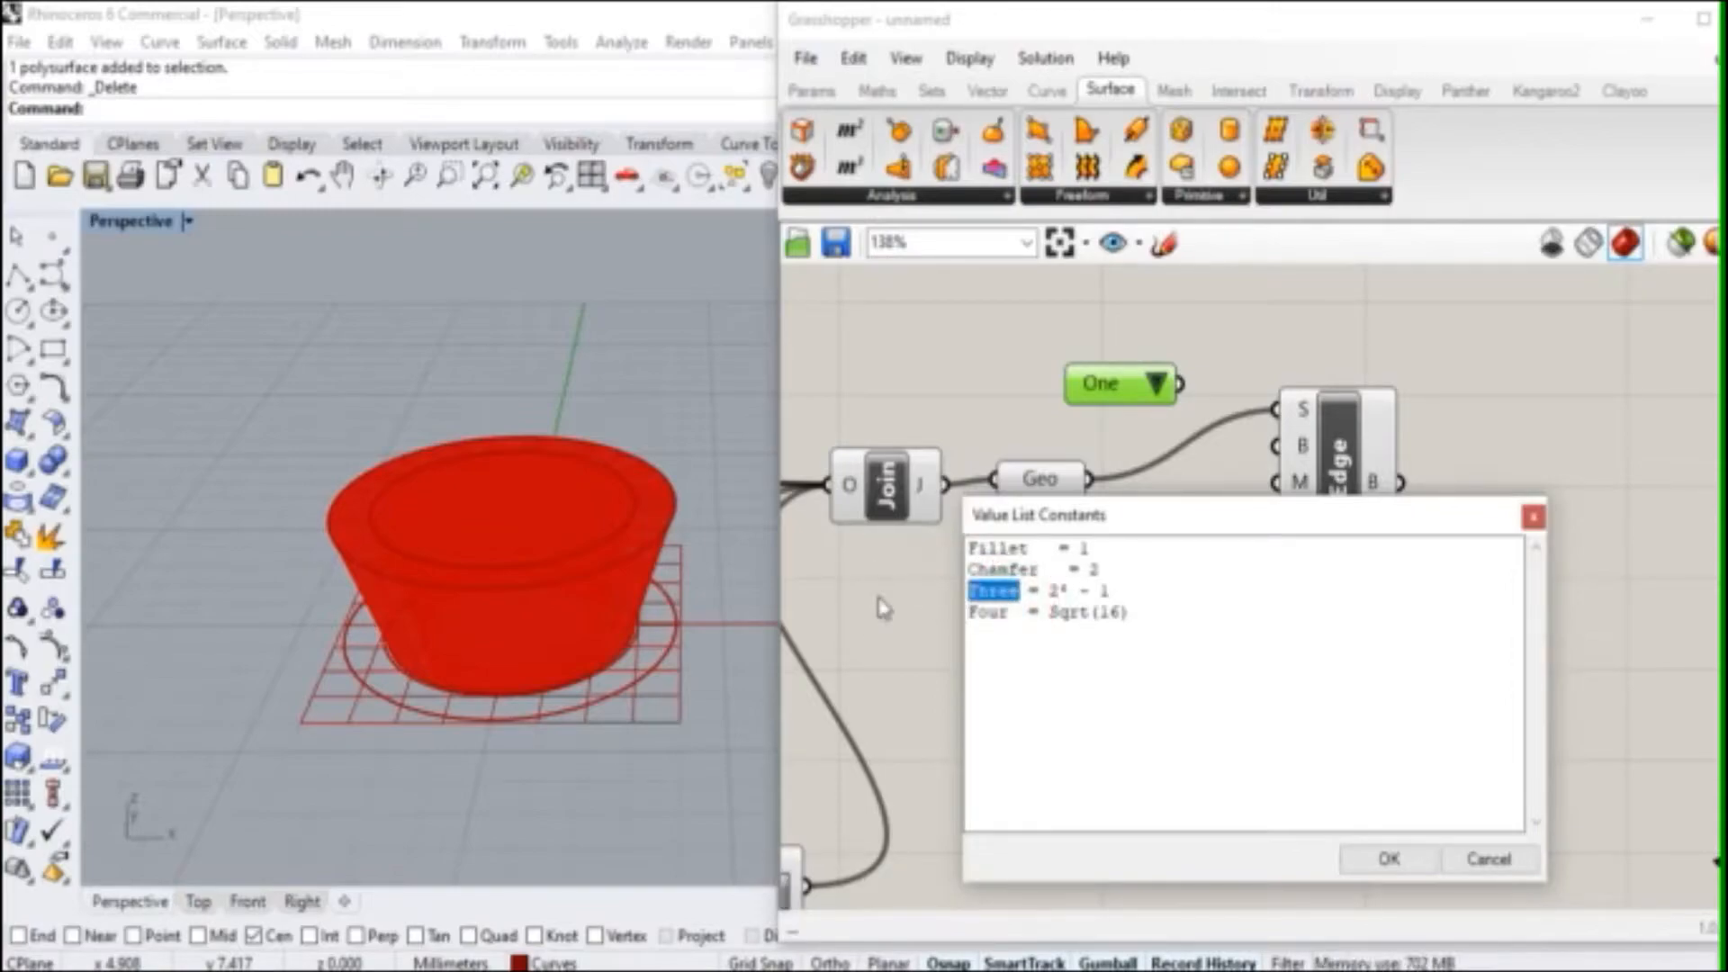
pyautogui.write('Blend')
pyautogui.click(1388, 858)
pyautogui.moveTo(1203, 383); pyautogui.dragTo(1266, 459)
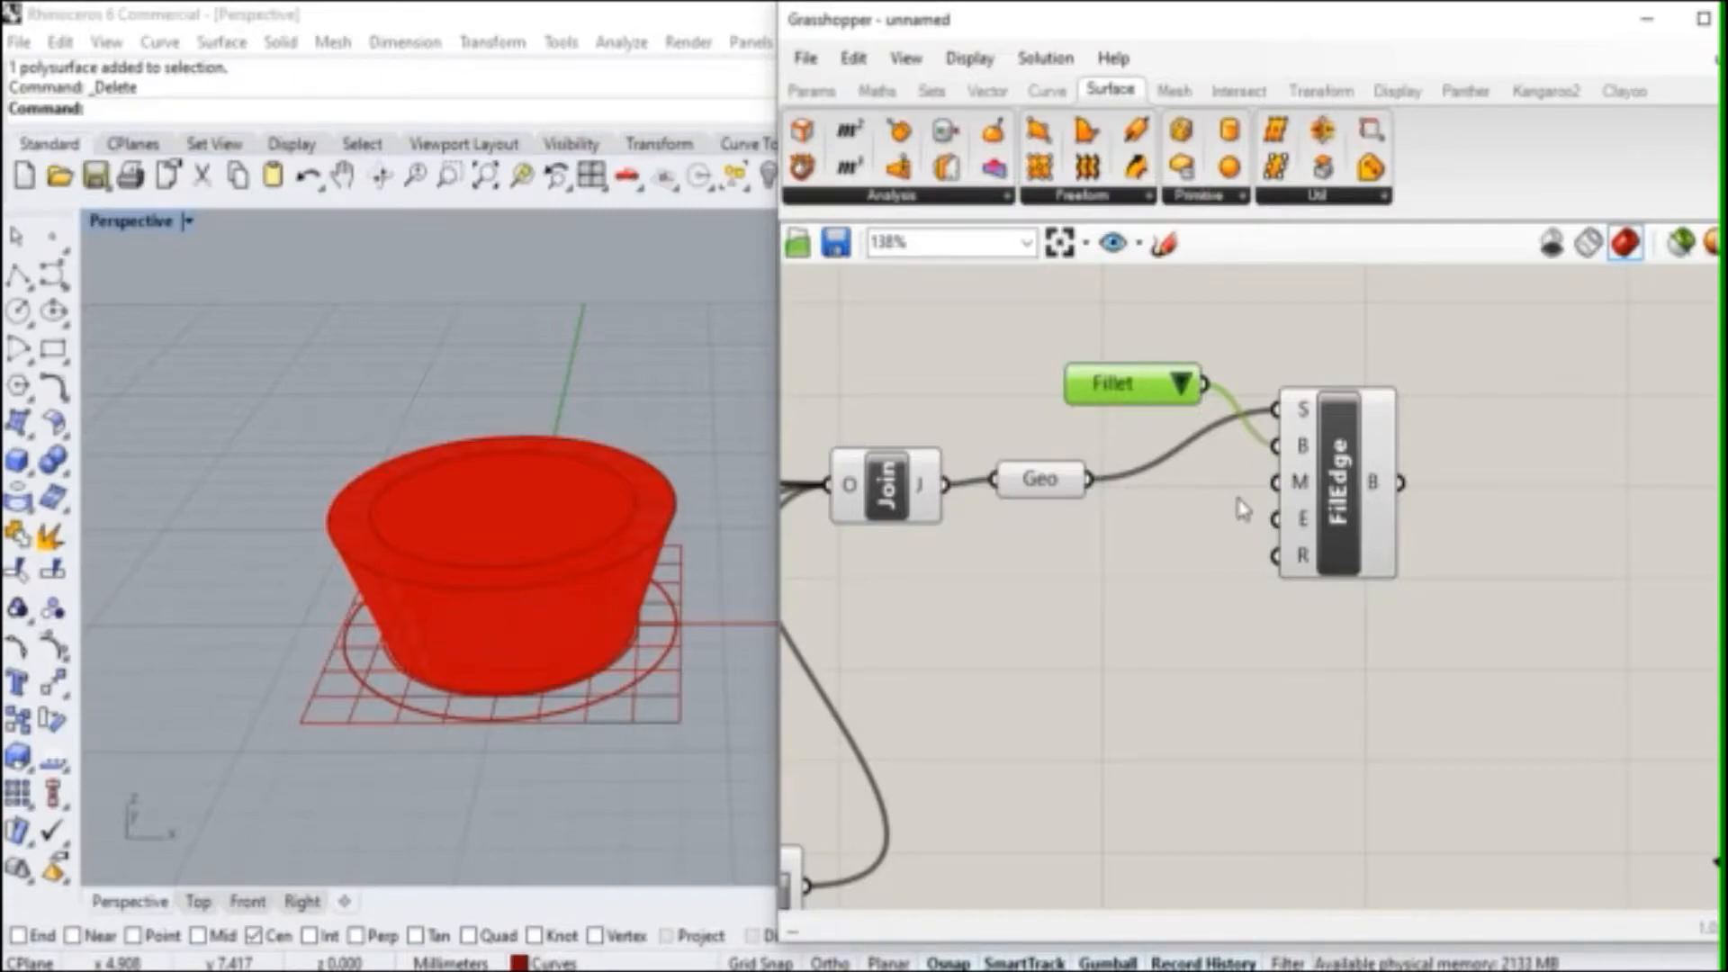
# Step: Check the metric options of Fillet Edge's M input and add a second Value List below the Geometry parameter
pyautogui.rightClick(1298, 490)
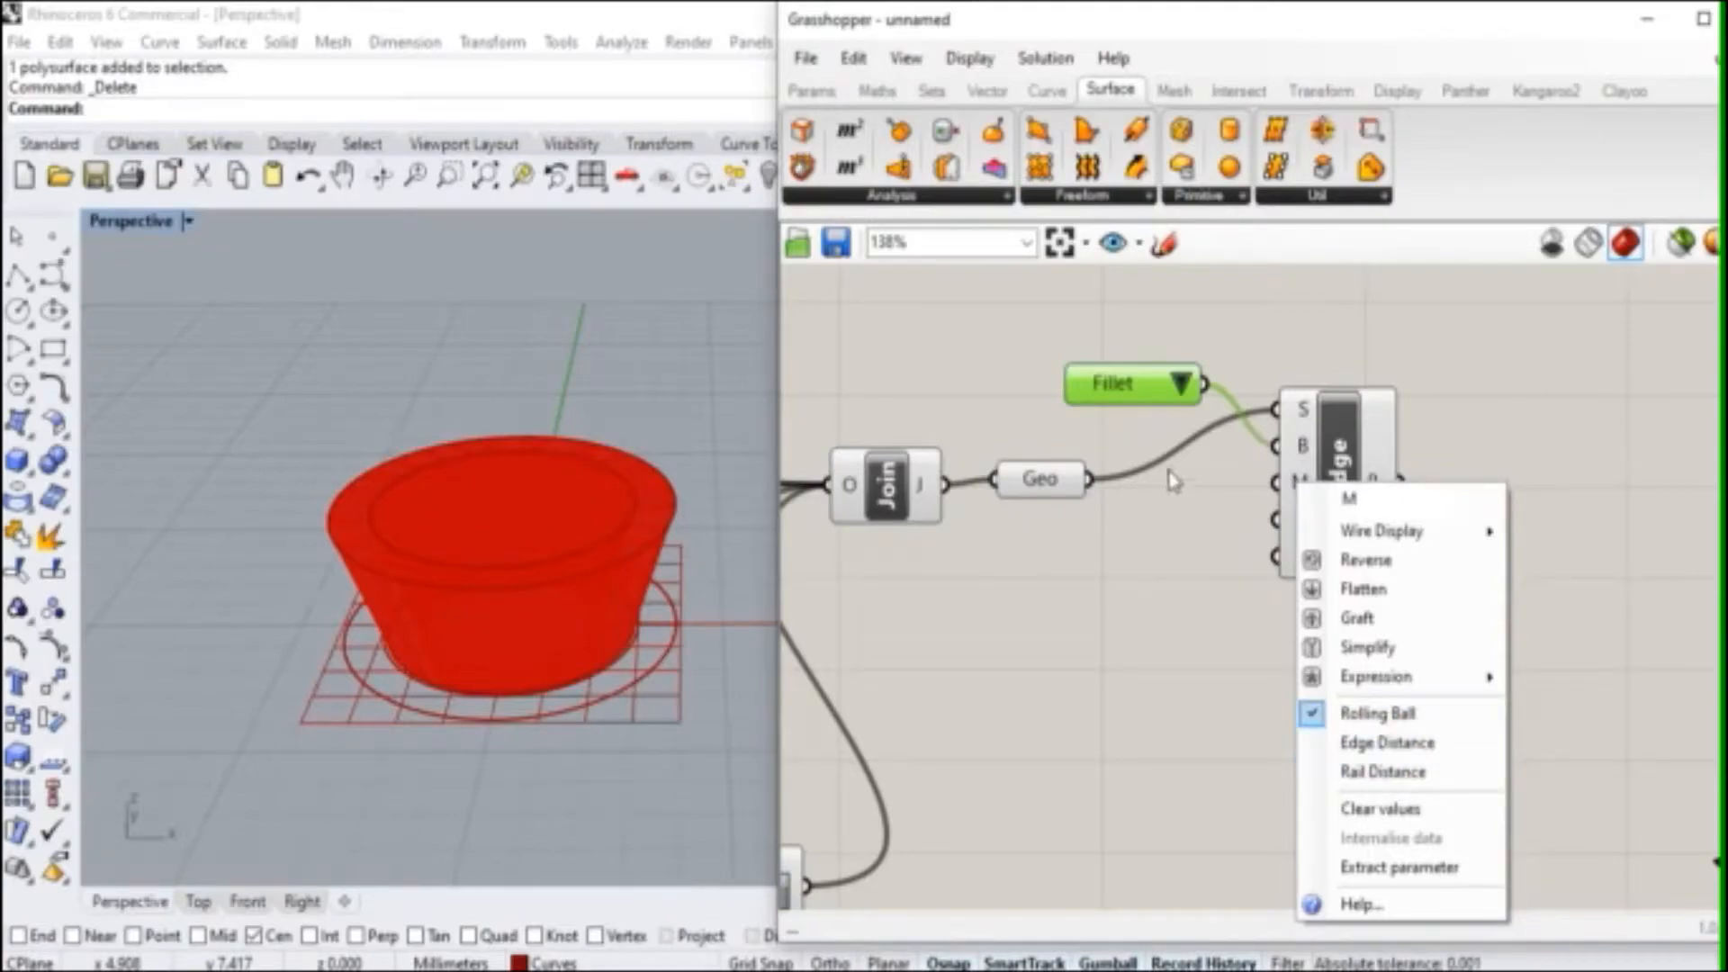
pyautogui.click(1136, 548)
pyautogui.doubleClick(1130, 542)
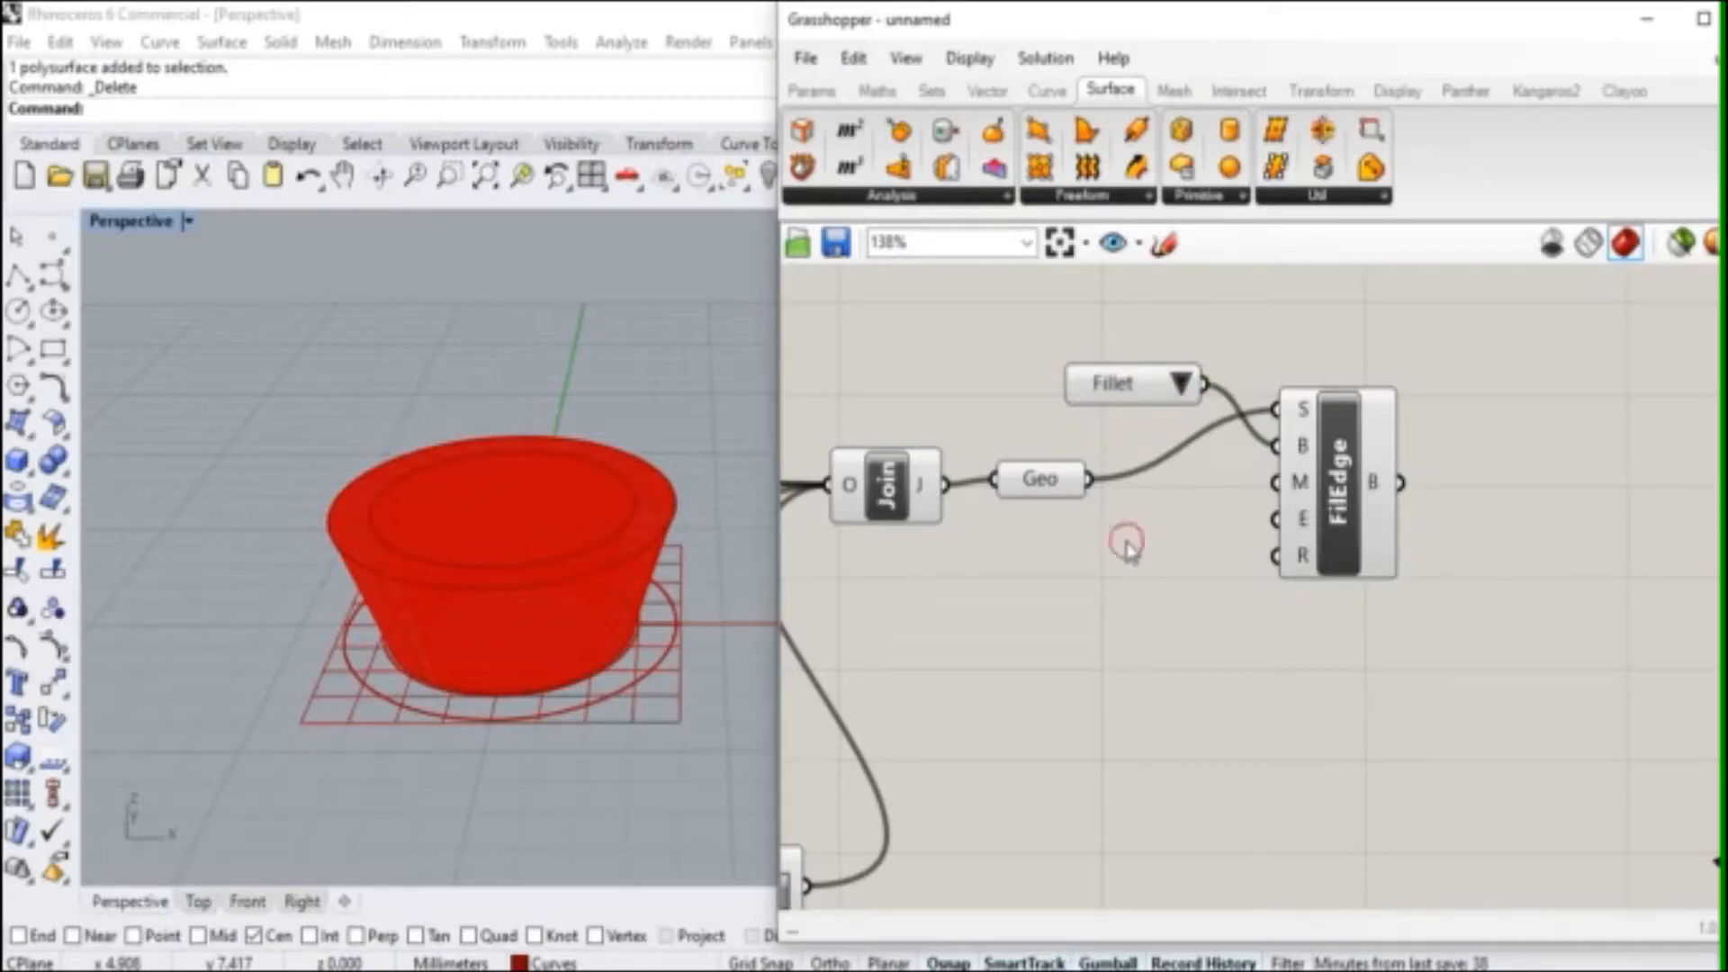
pyautogui.write('value')
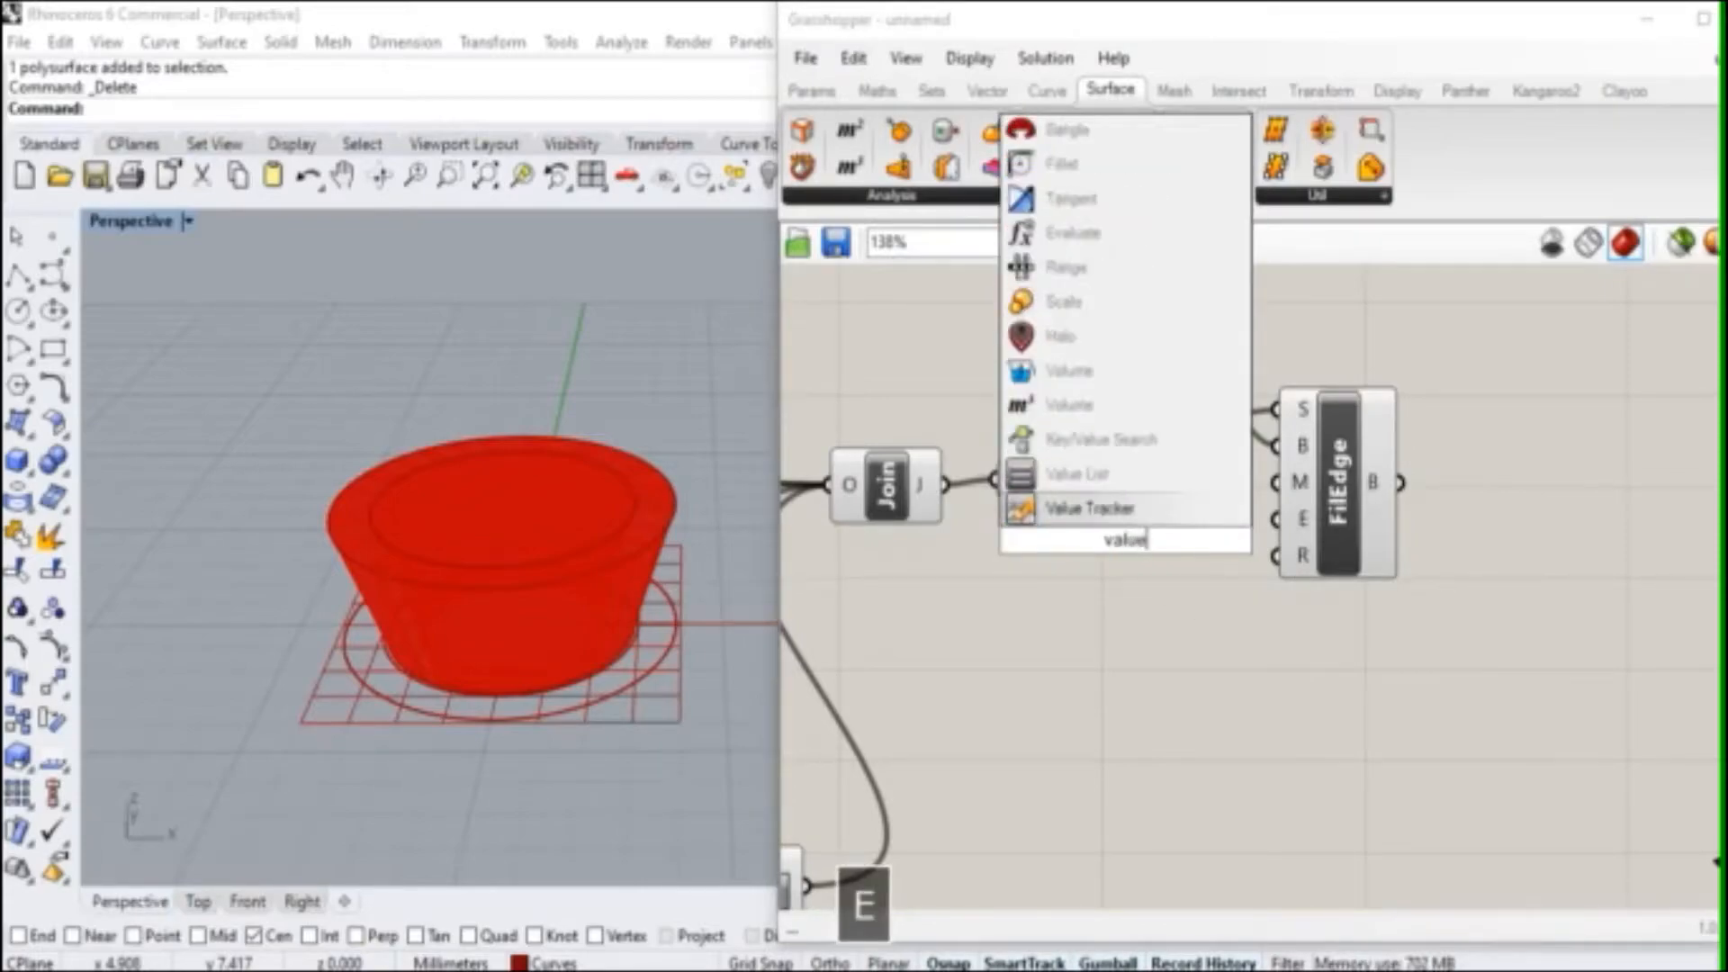
pyautogui.click(1077, 475)
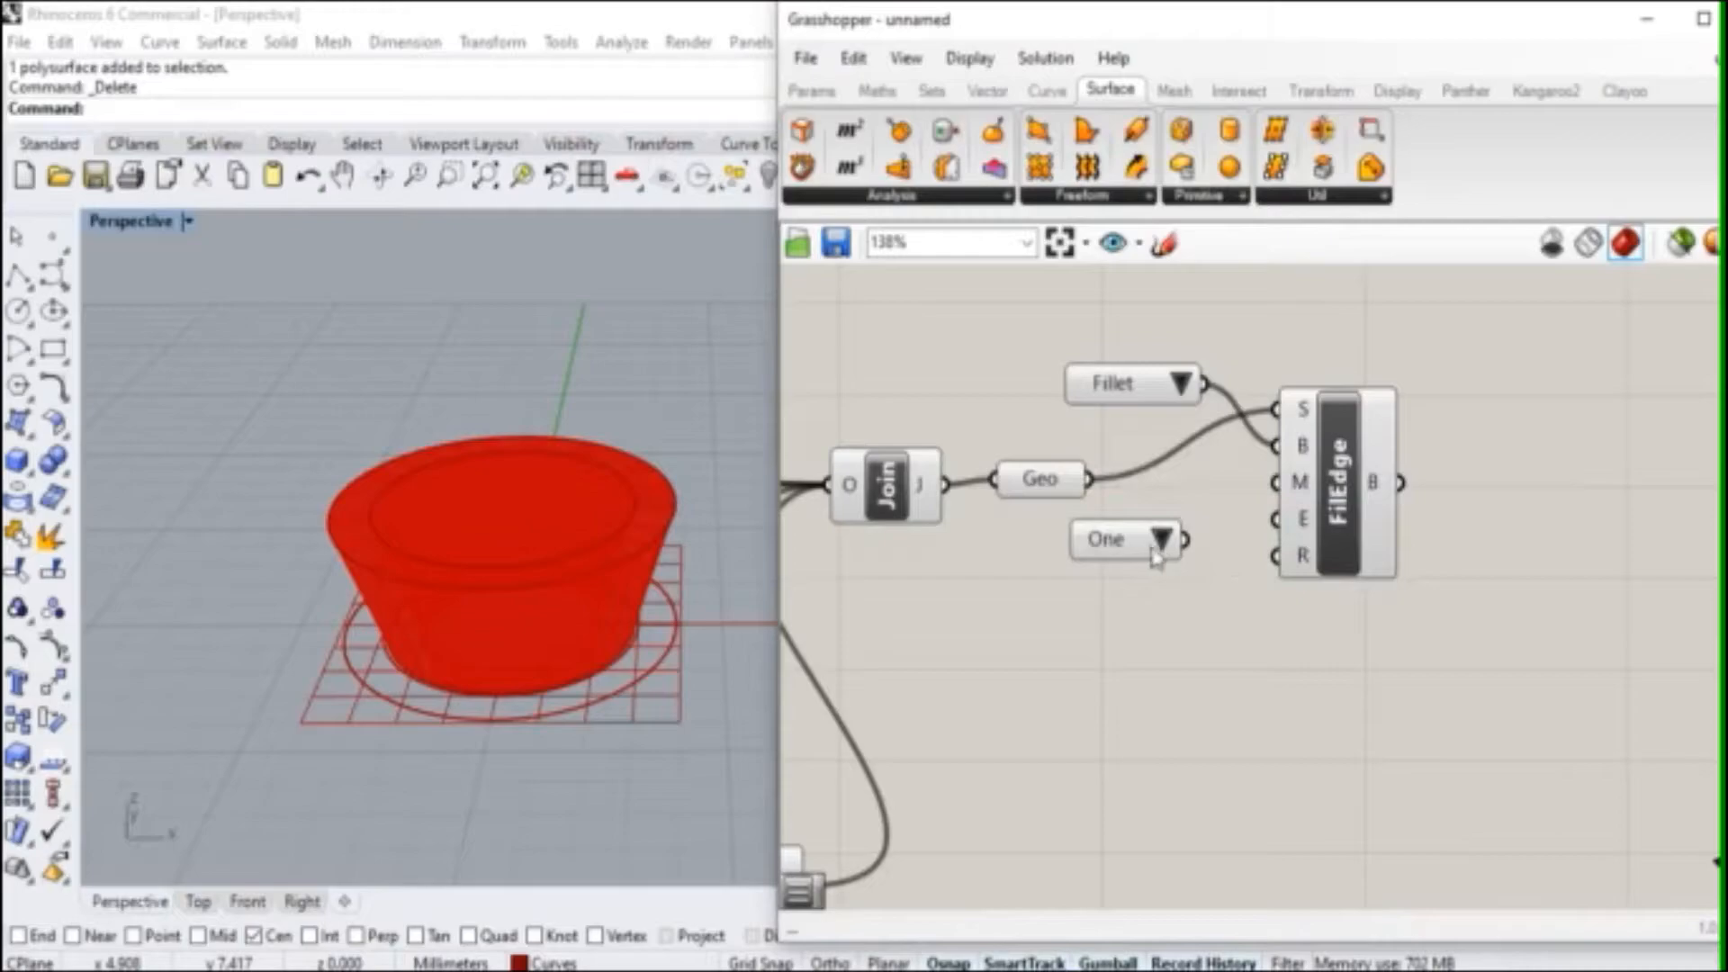
# Step: Rename the entry One of the new Value List as Rolling ball
pyautogui.click(1115, 560)
pyautogui.rightClick(1116, 562)
pyautogui.click(1166, 619)
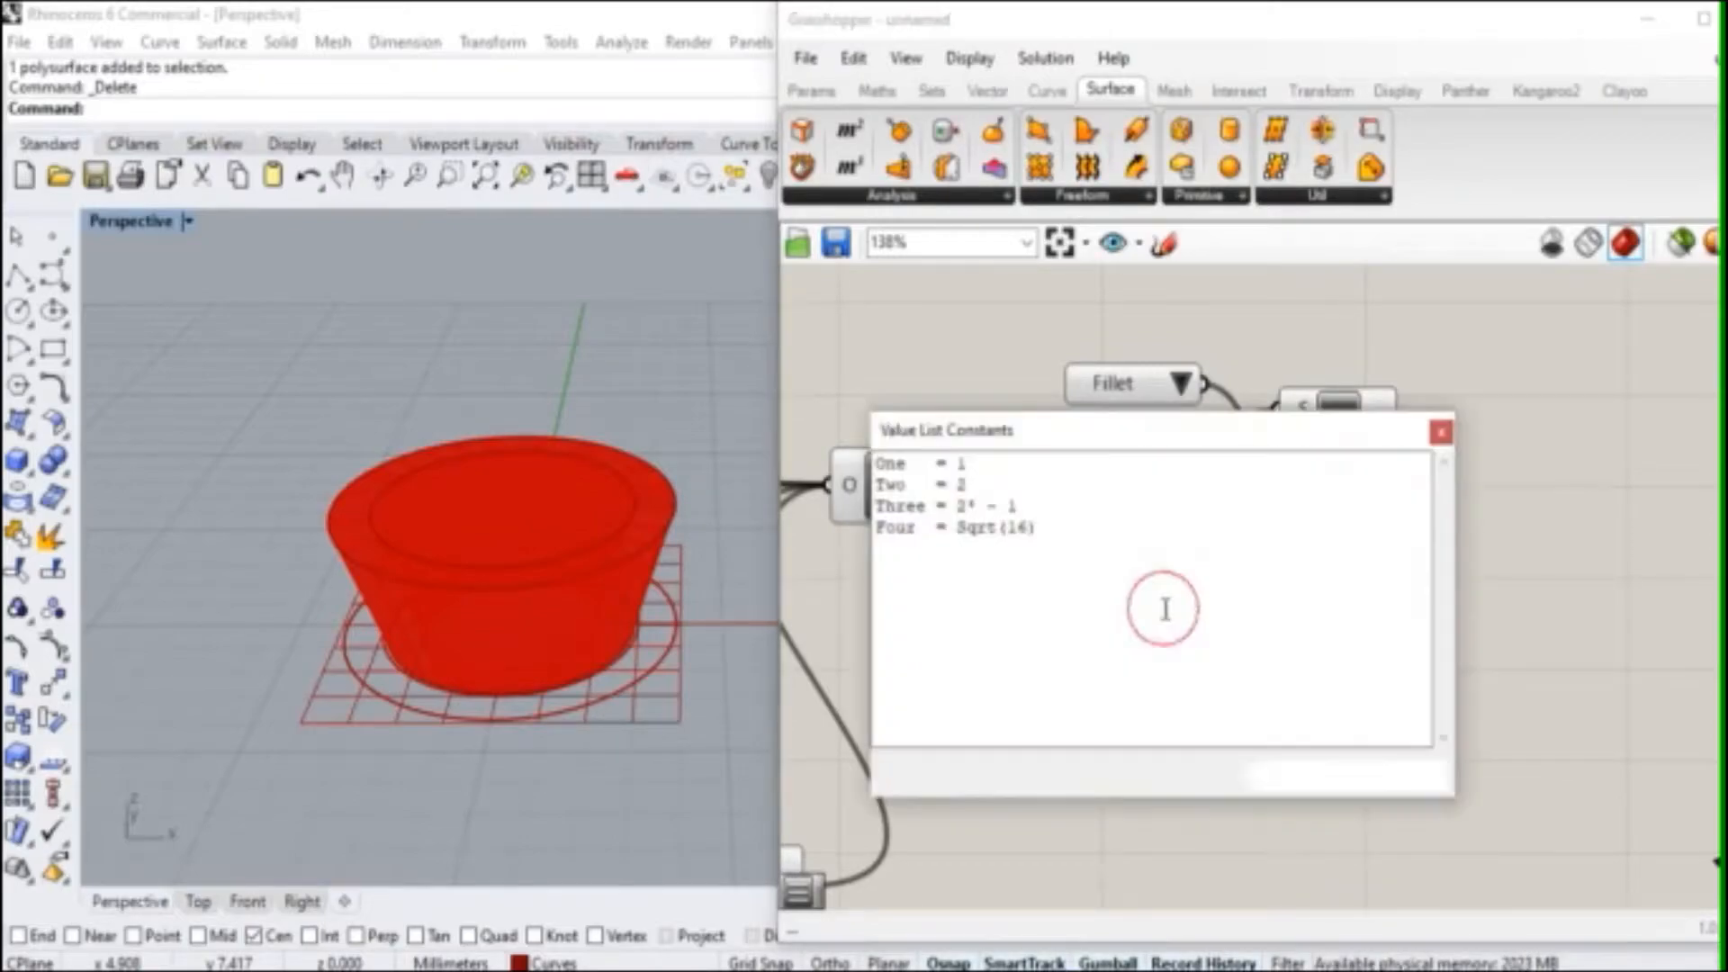
pyautogui.moveTo(969, 441); pyautogui.dragTo(1112, 573)
pyautogui.moveTo(1259, 519); pyautogui.dragTo(988, 157)
pyautogui.doubleClick(850, 191)
pyautogui.write('Rolling ball')
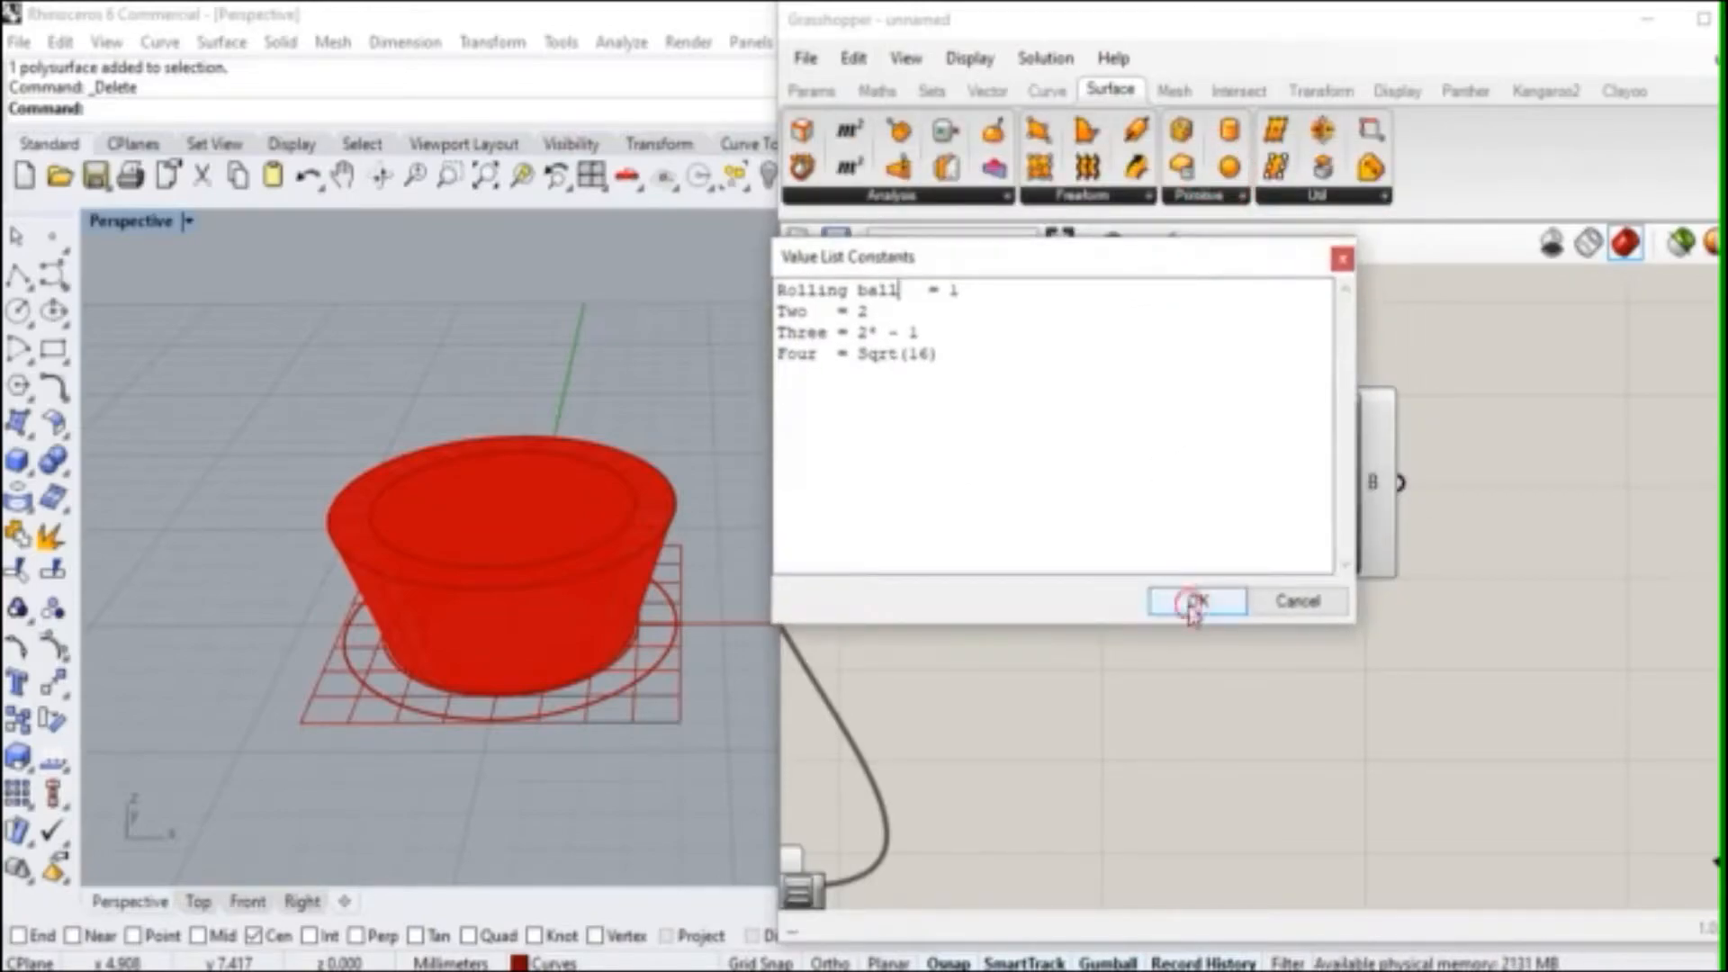
pyautogui.click(1200, 602)
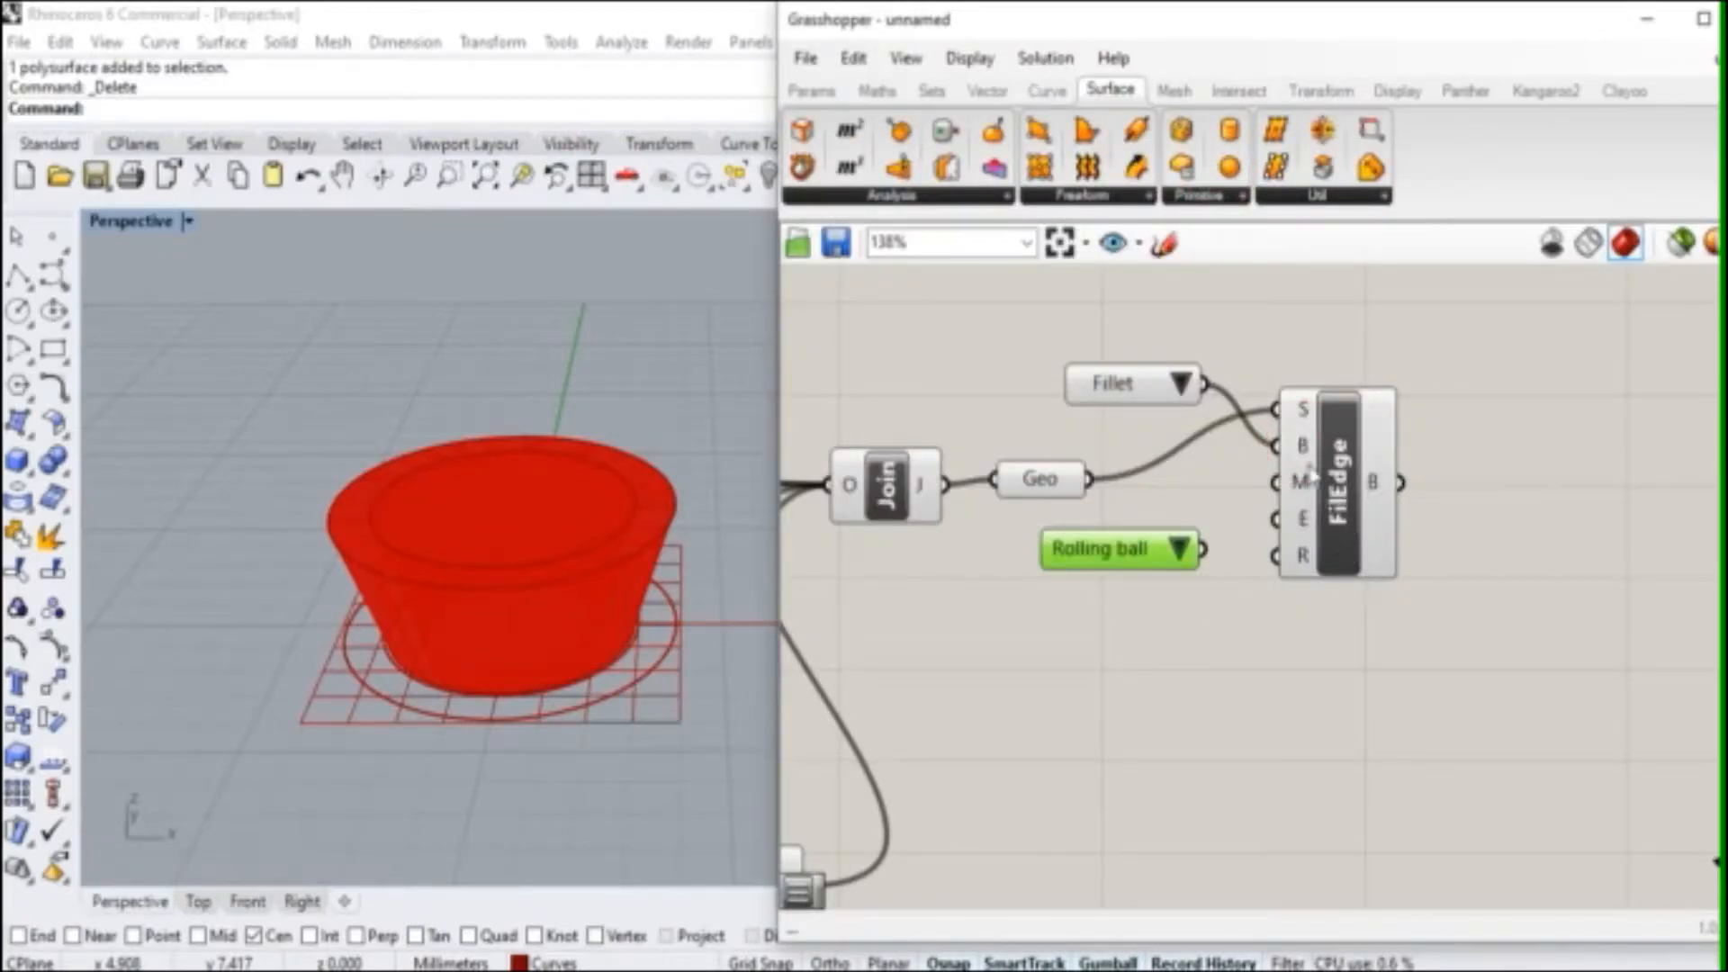
# Step: Rename the entries Two and Three of the Rolling ball list as Edge Distance and Rail Distance
pyautogui.rightClick(1301, 487)
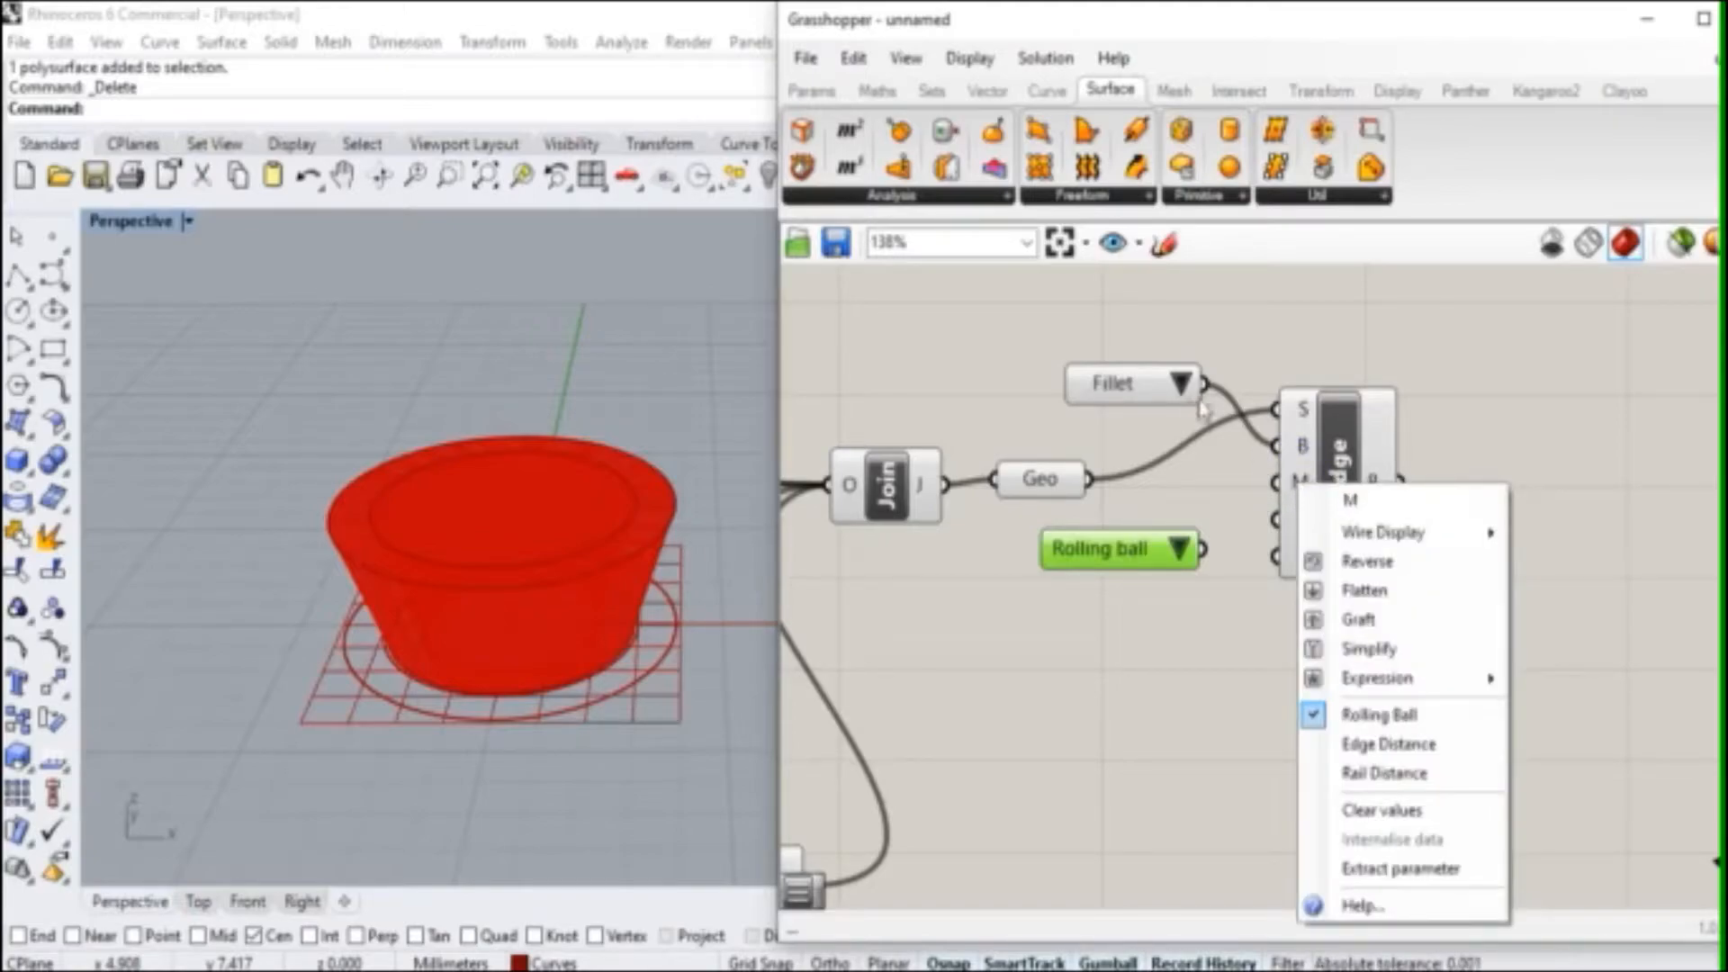
pyautogui.rightClick(1141, 559)
pyautogui.click(1180, 602)
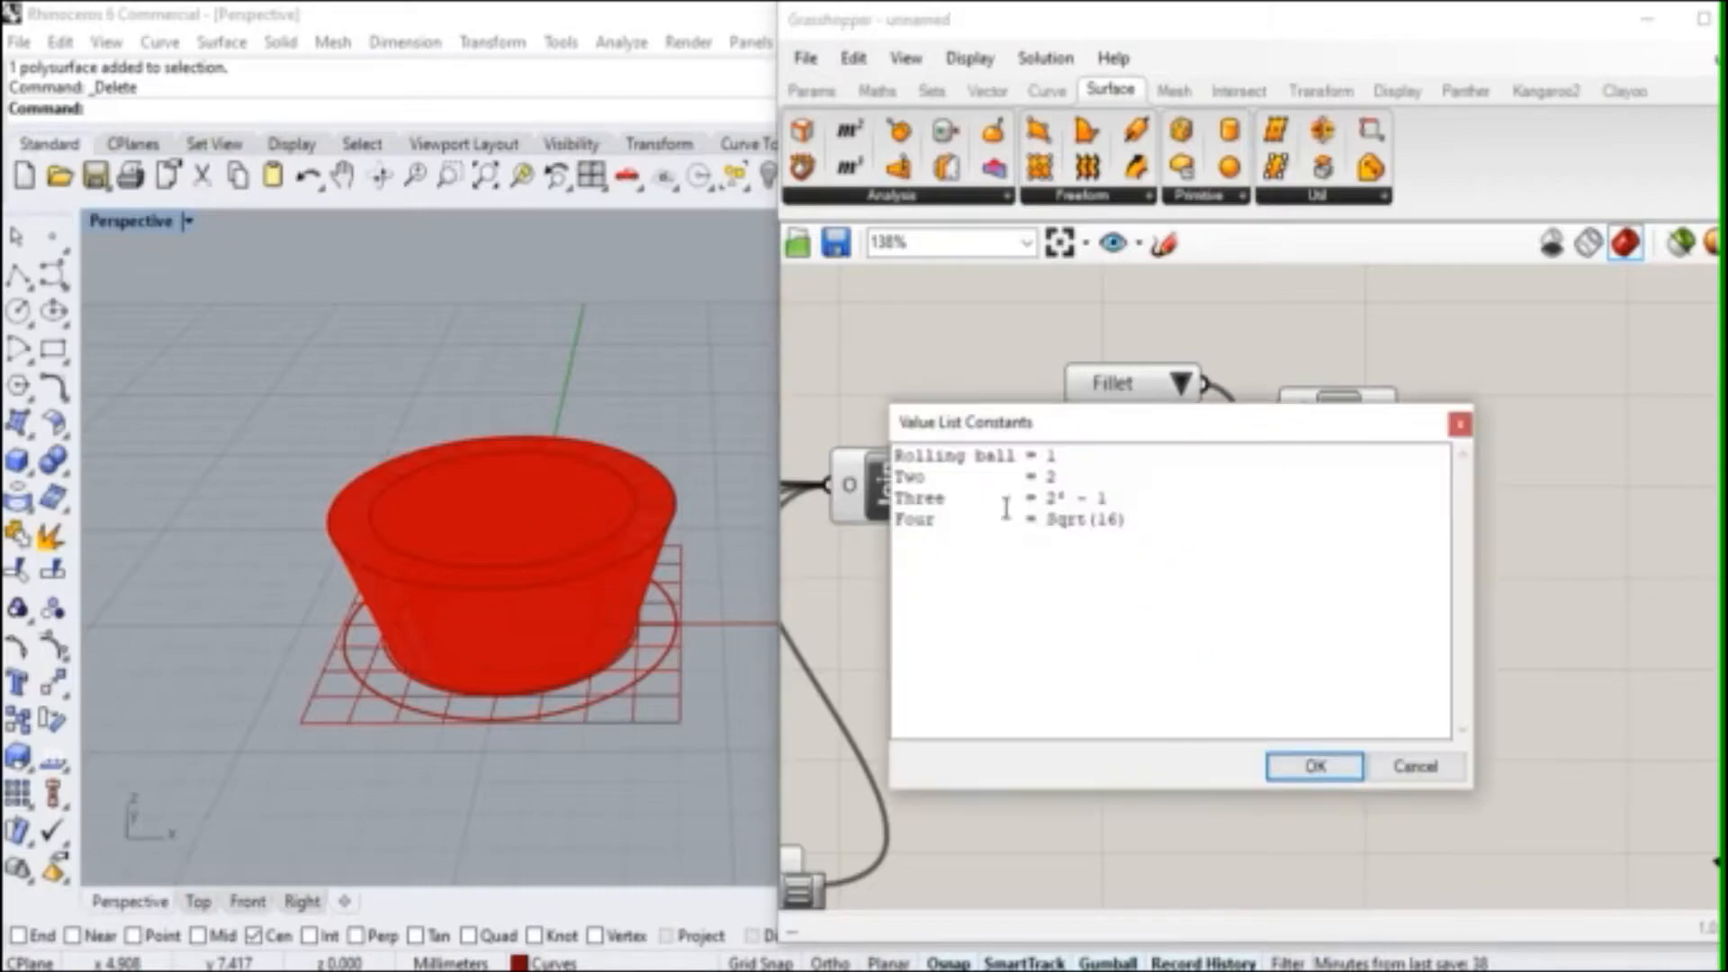
pyautogui.doubleClick(925, 478)
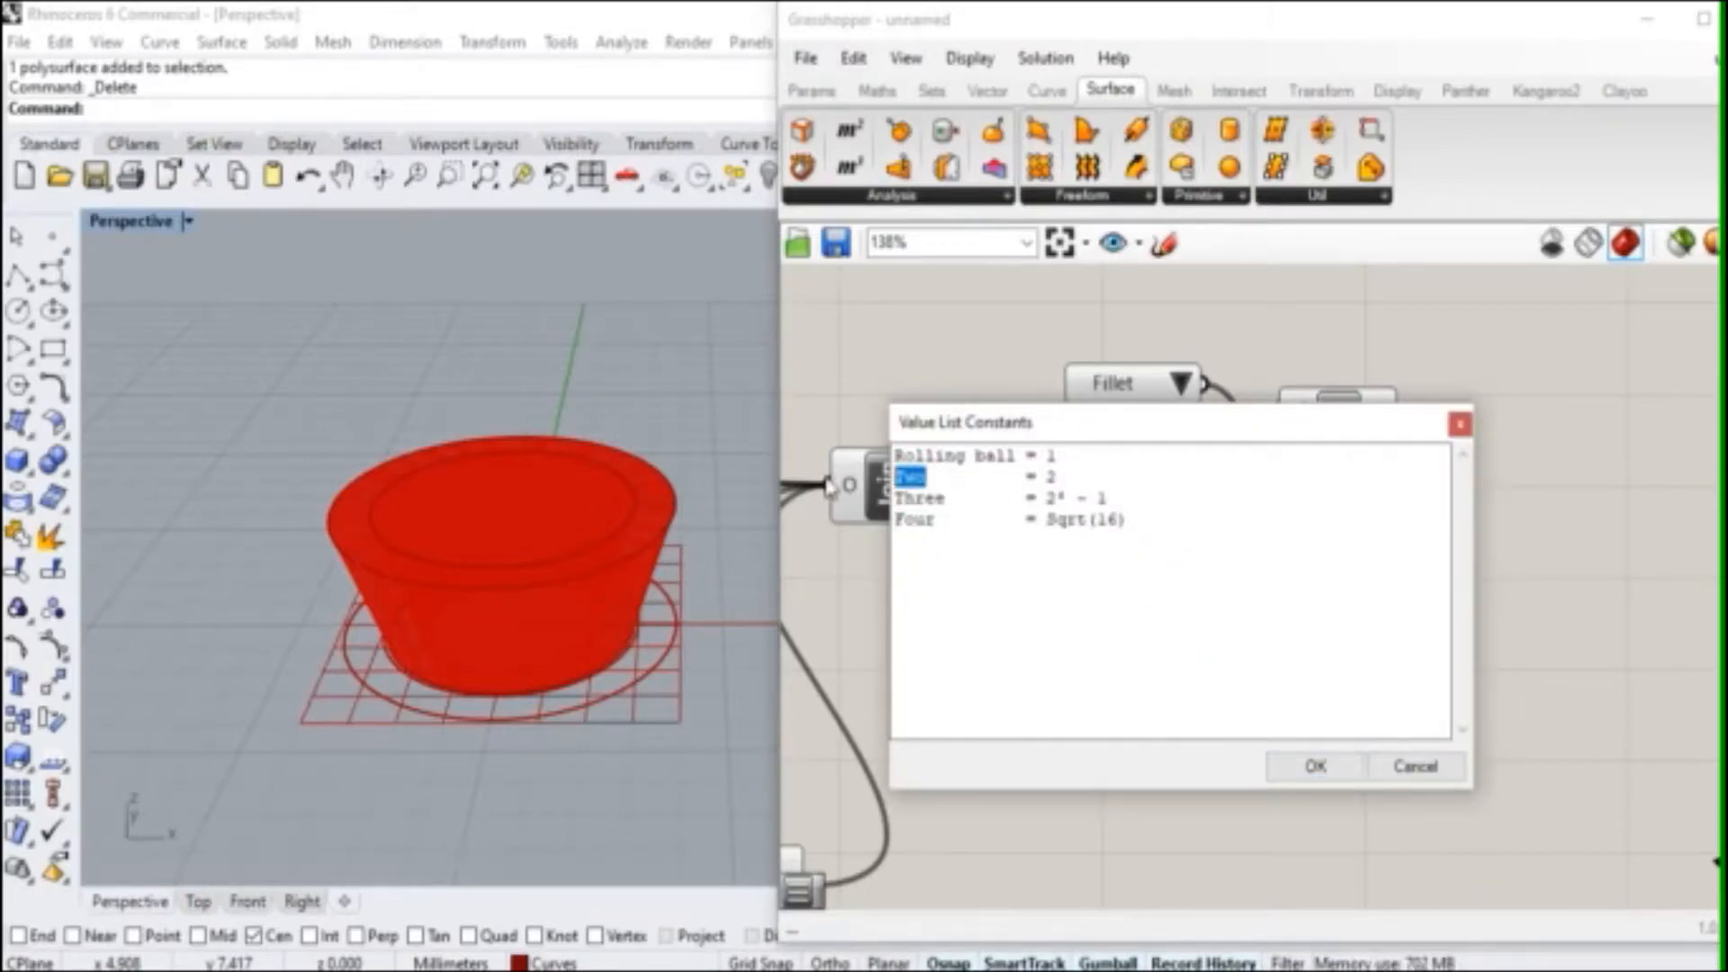
pyautogui.write('Edge Distance')
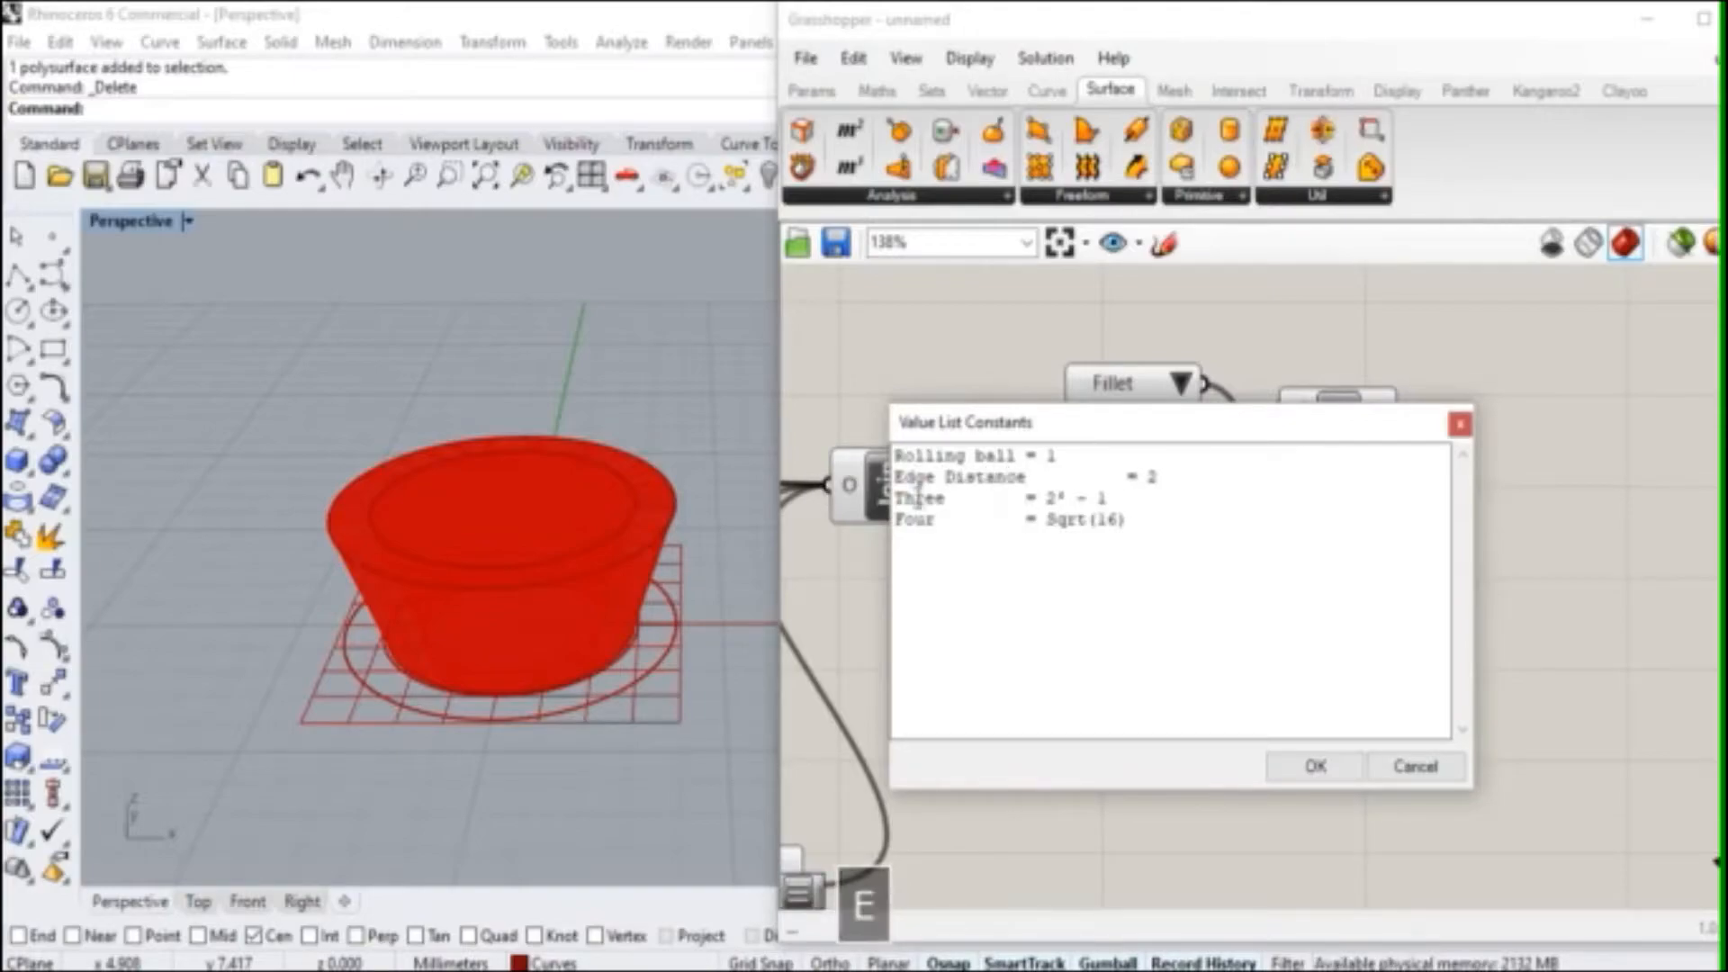
pyautogui.doubleClick(920, 498)
pyautogui.write('R')
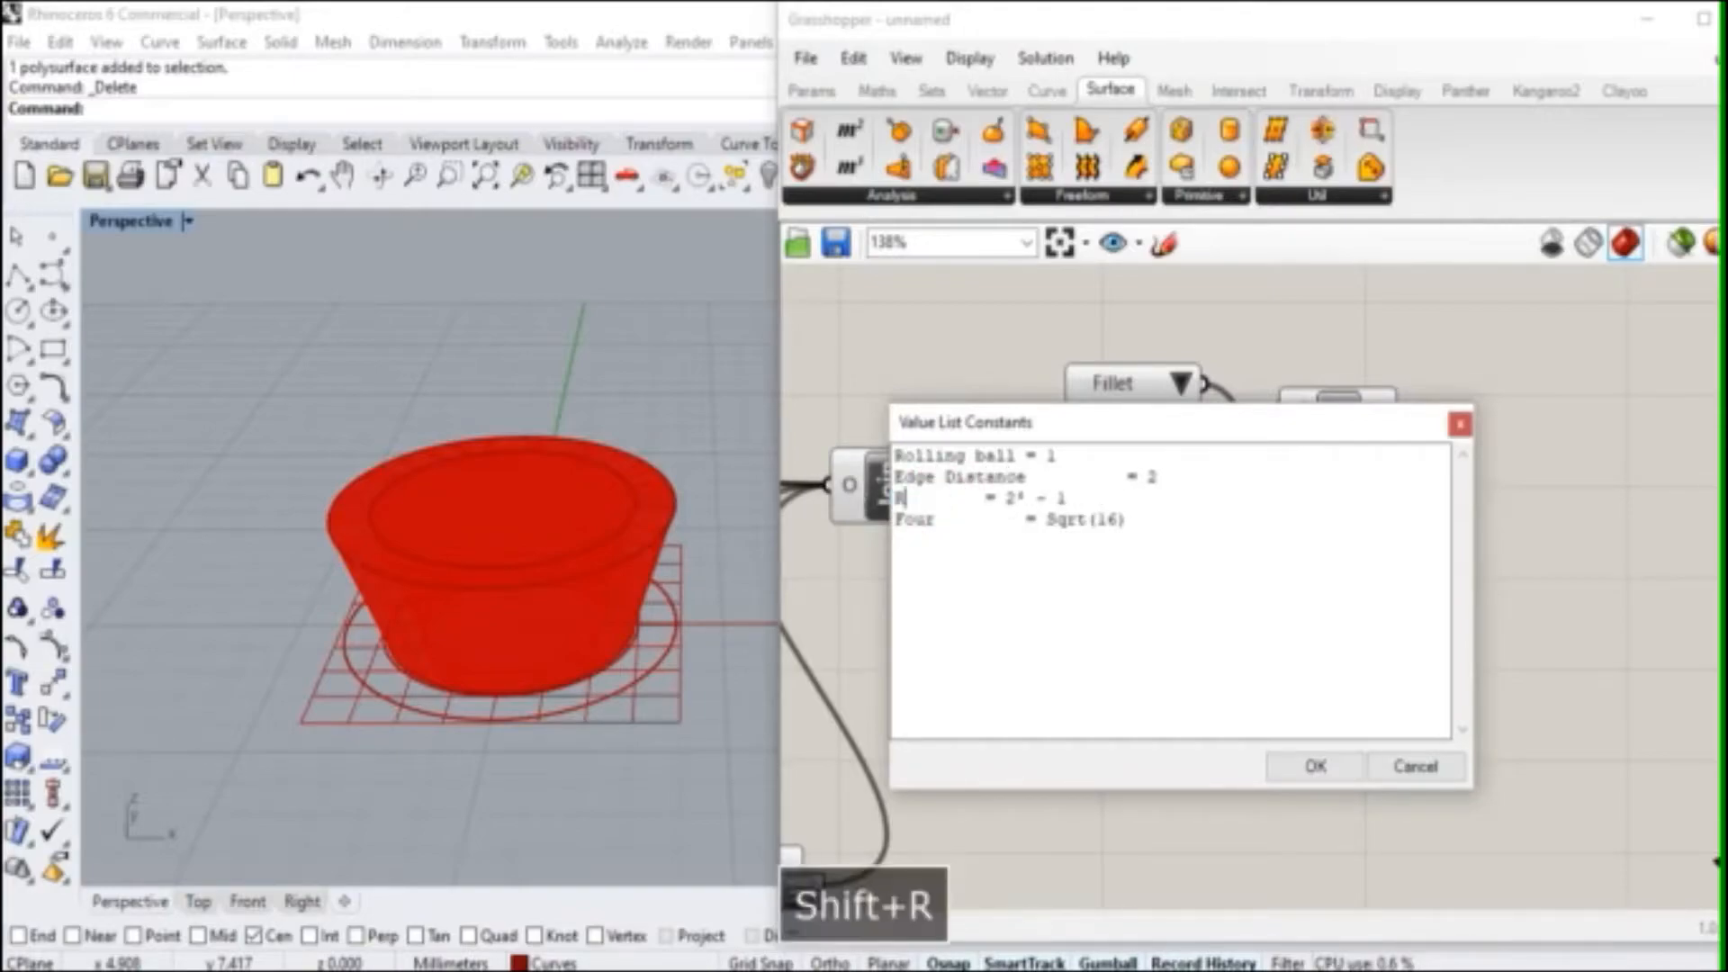
pyautogui.write('ail Distance')
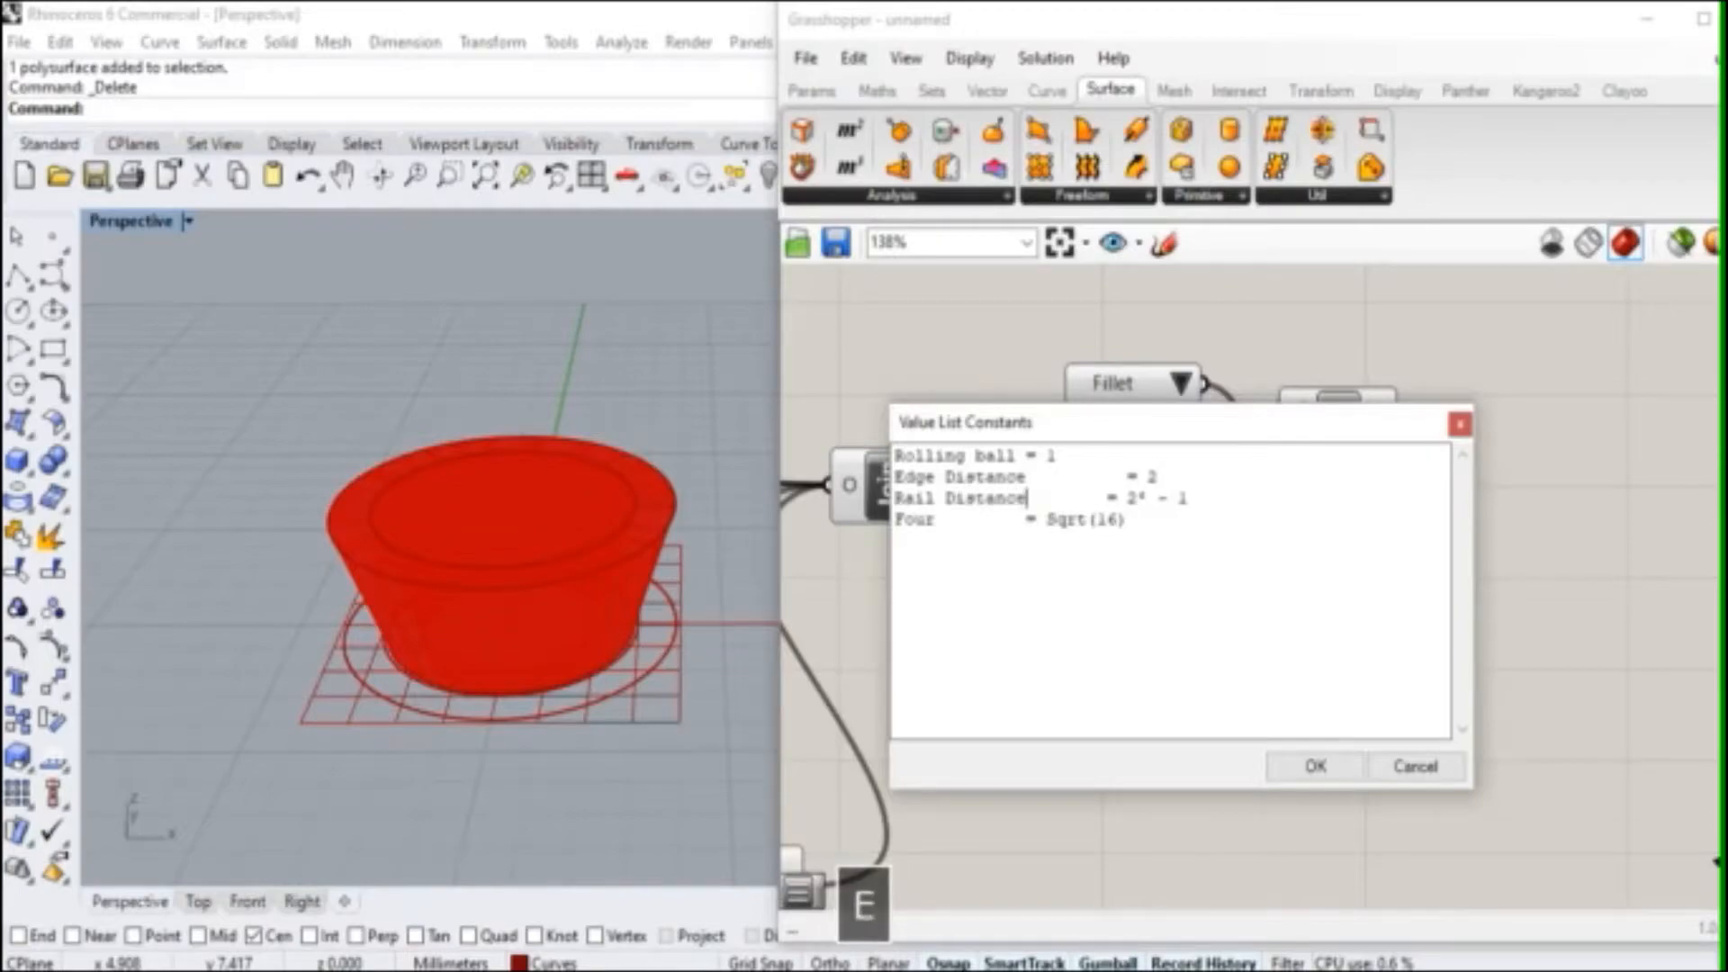
# Step: Even out the spacing so the equals signs of Rolling ball, Edge Distance and Rail Distance line up
pyautogui.click(1123, 475)
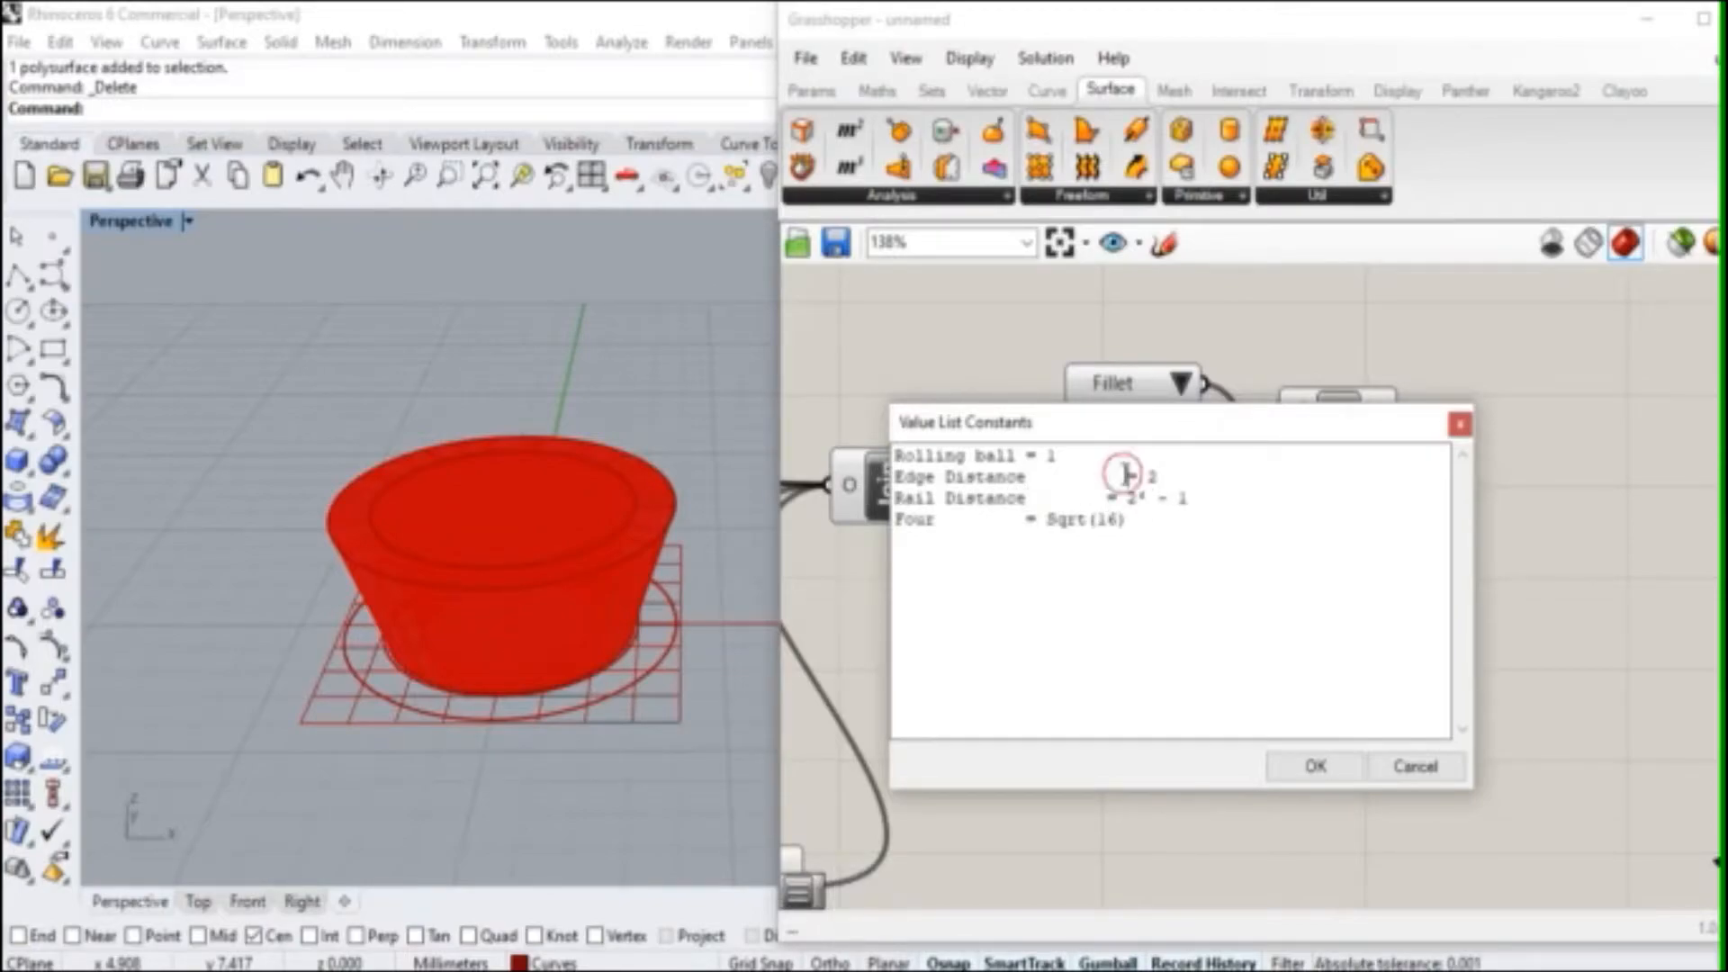
pyautogui.press('BackSpace')
pyautogui.press('BackSpace')
pyautogui.press('BackSpace')
pyautogui.press('BackSpace')
pyautogui.press('BackSpace')
pyautogui.press('BackSpace')
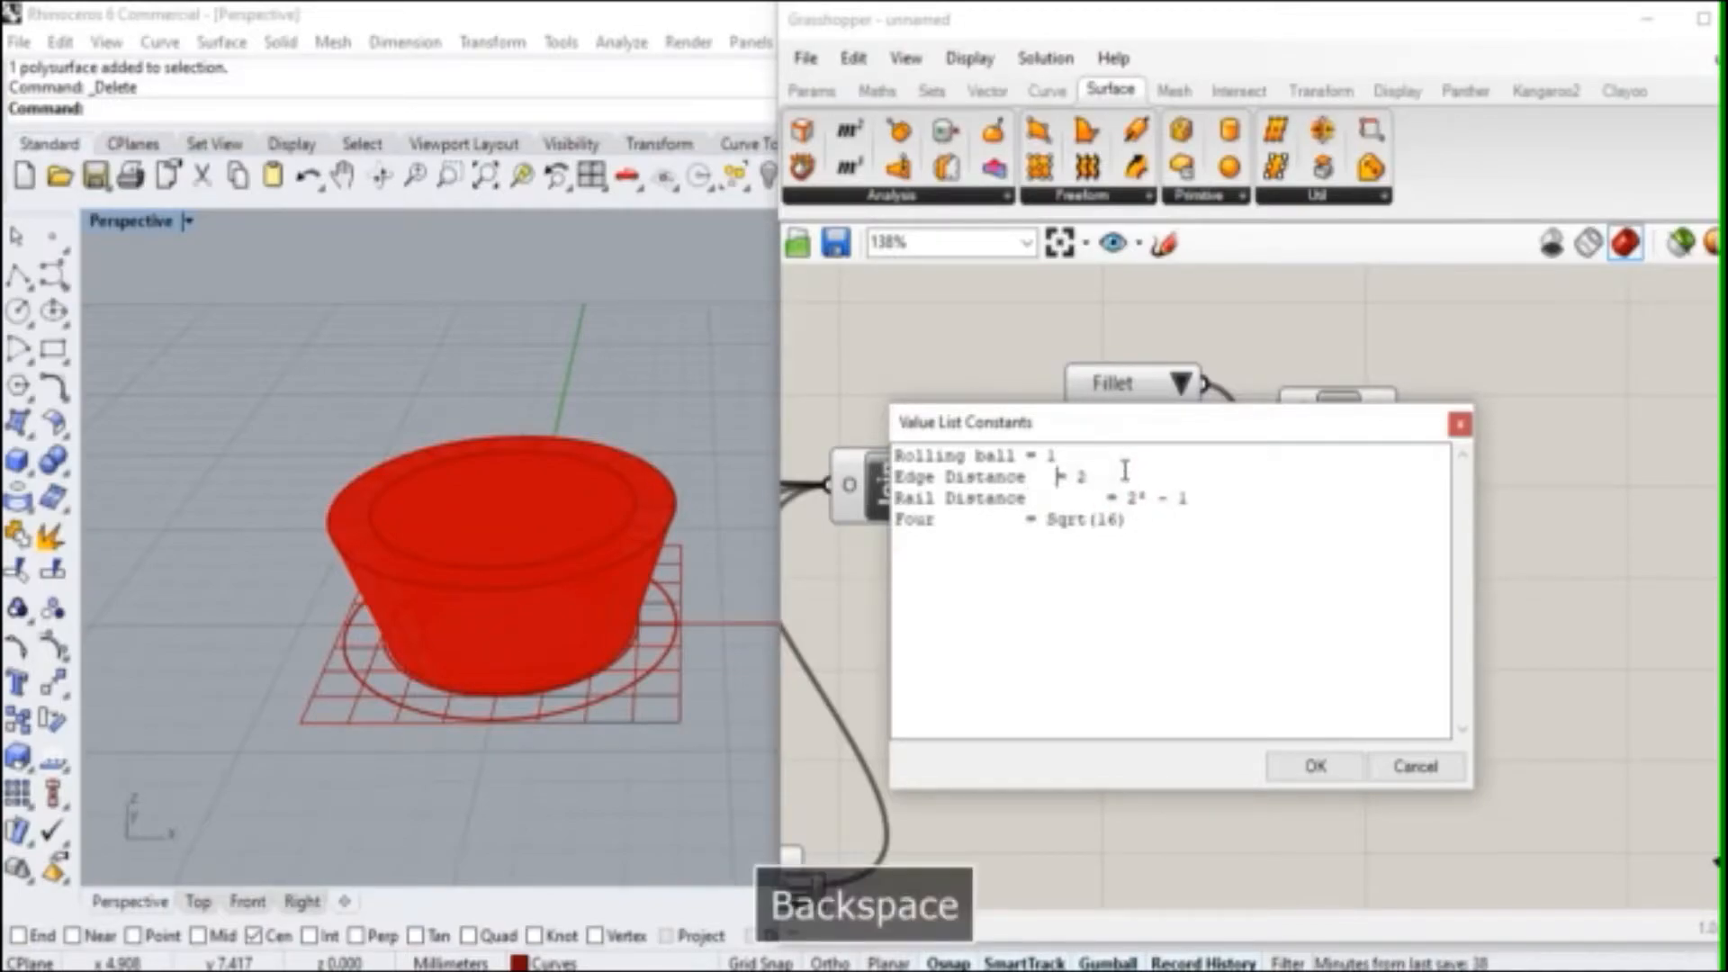
pyautogui.click(1026, 458)
pyautogui.press('BackSpace')
pyautogui.click(1107, 497)
pyautogui.press('BackSpace')
pyautogui.press('BackSpace')
pyautogui.press('BackSpace')
pyautogui.press('BackSpace')
pyautogui.press('BackSpace')
pyautogui.press('BackSpace')
pyautogui.press('BackSpace')
# Step: Set Rail Distance to 3 with the entry Four removed, and connect the list to Fillet Edge's M input
pyautogui.moveTo(1057, 498); pyautogui.dragTo(844, 529)
pyautogui.write('3')
pyautogui.press('BackSpace')
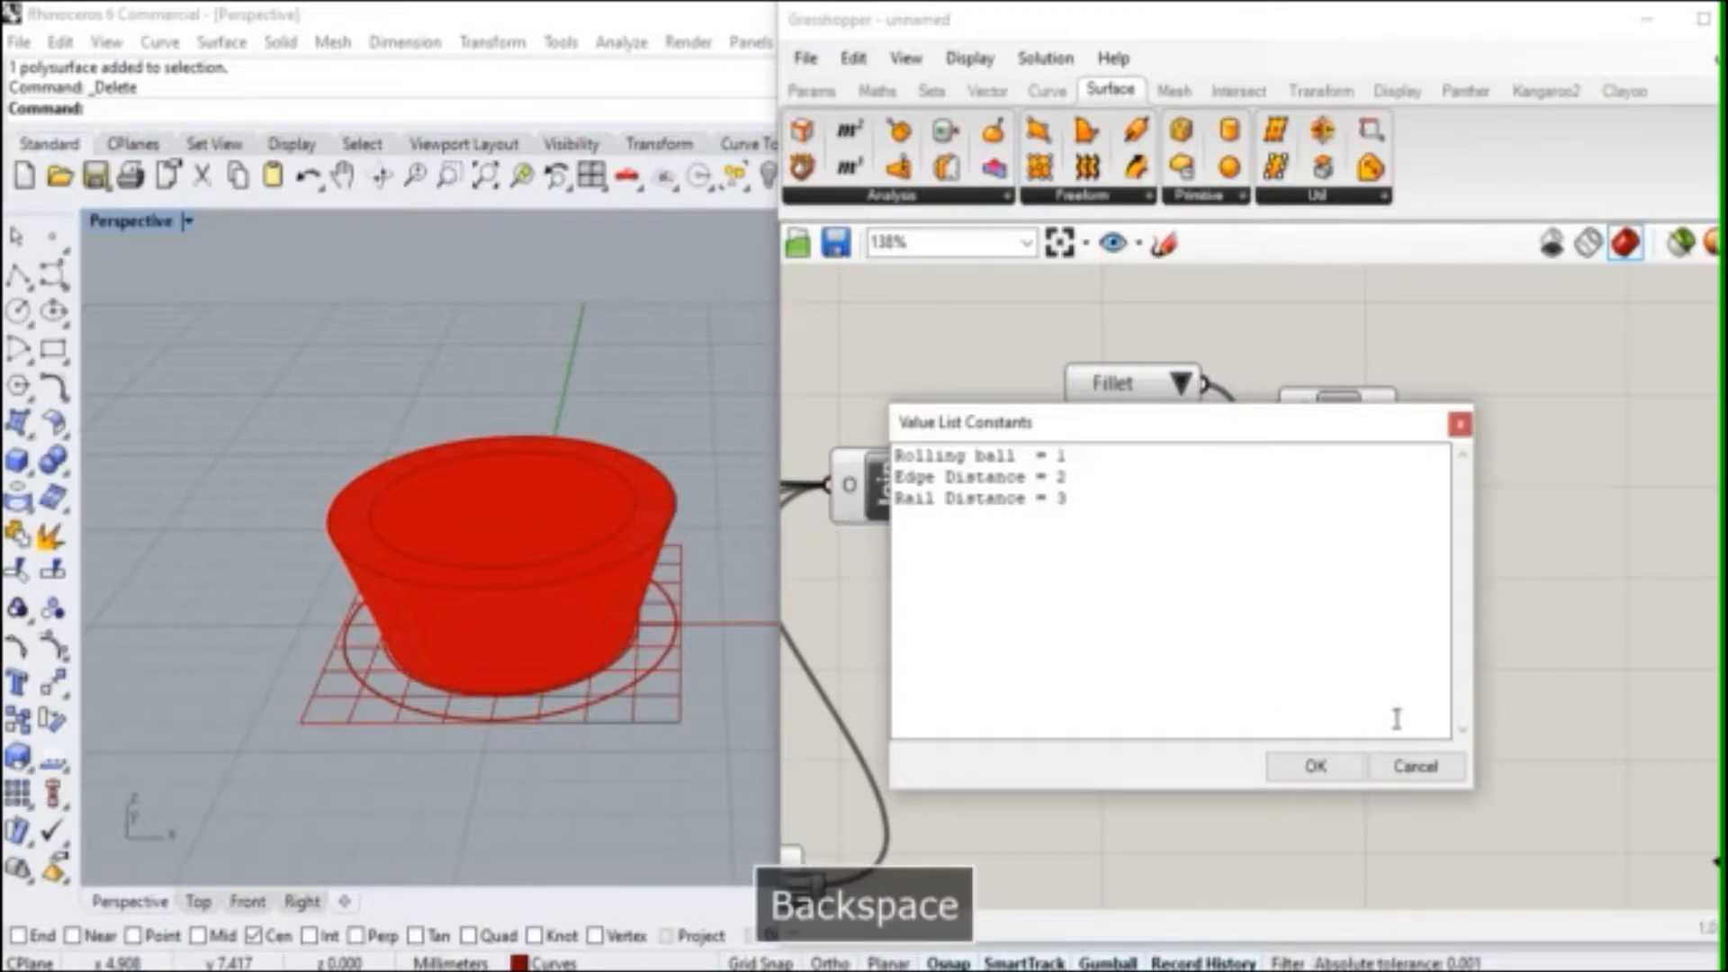
pyautogui.click(1314, 765)
pyautogui.moveTo(1230, 551); pyautogui.dragTo(1274, 483)
pyautogui.moveTo(1145, 558); pyautogui.dragTo(1100, 544)
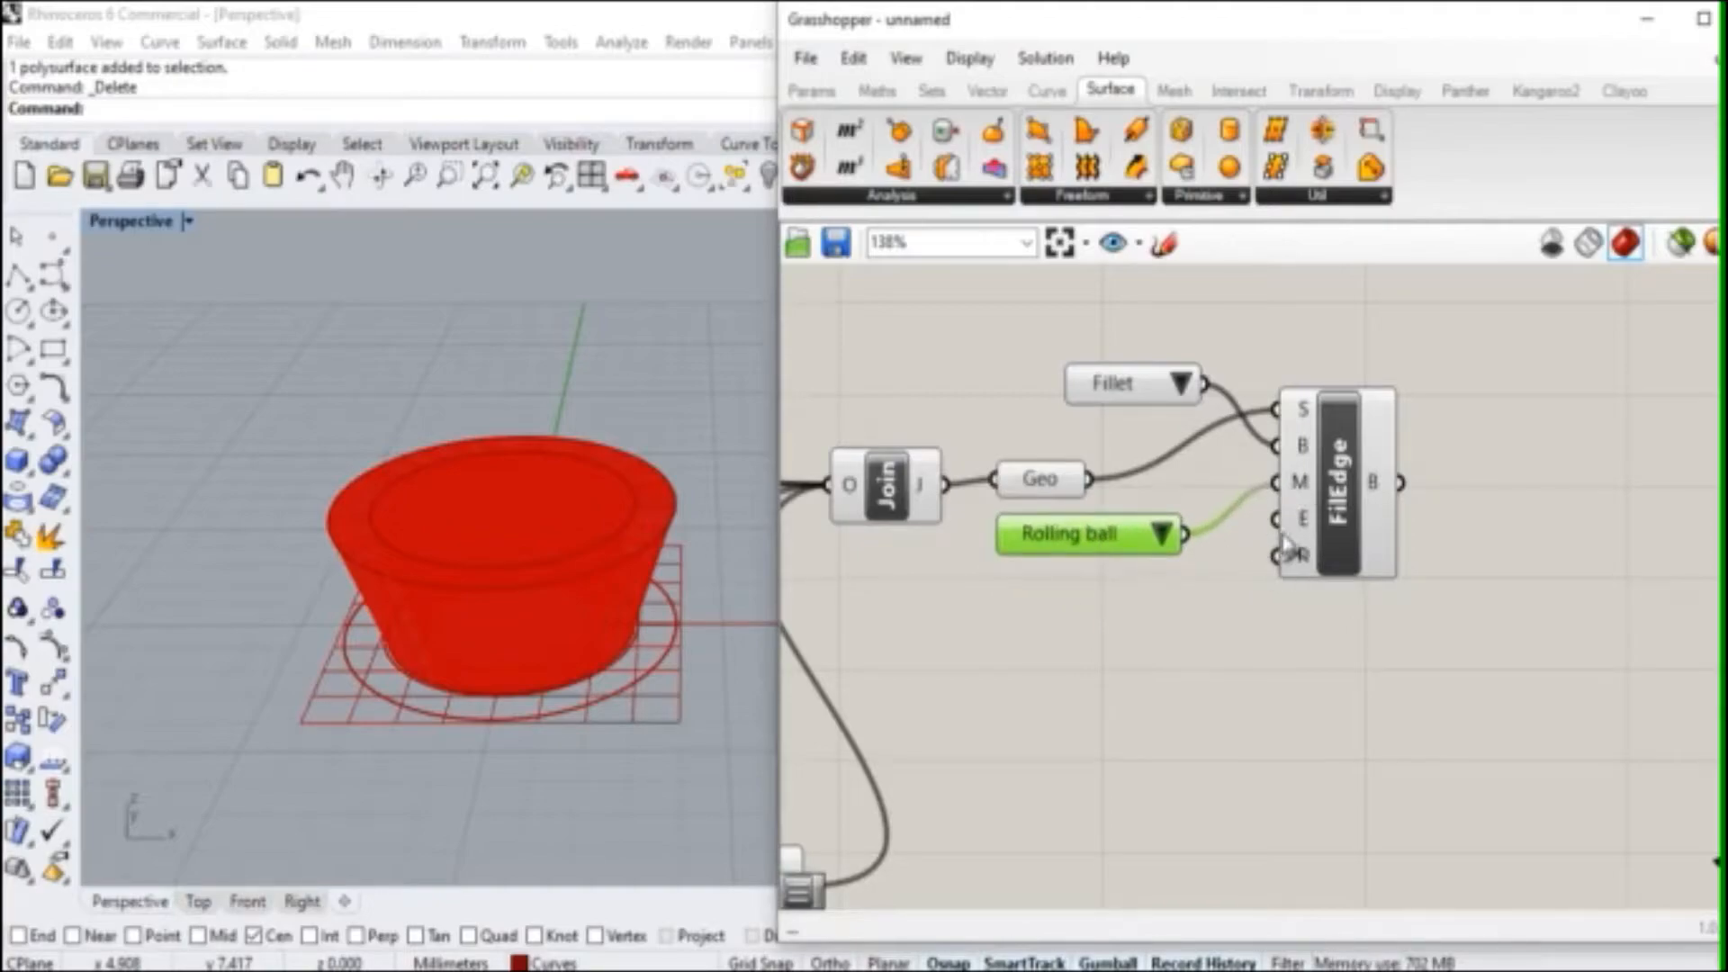
# Step: Add a third Value List below the Rolling ball list and display it as a Check List
pyautogui.doubleClick(1053, 641)
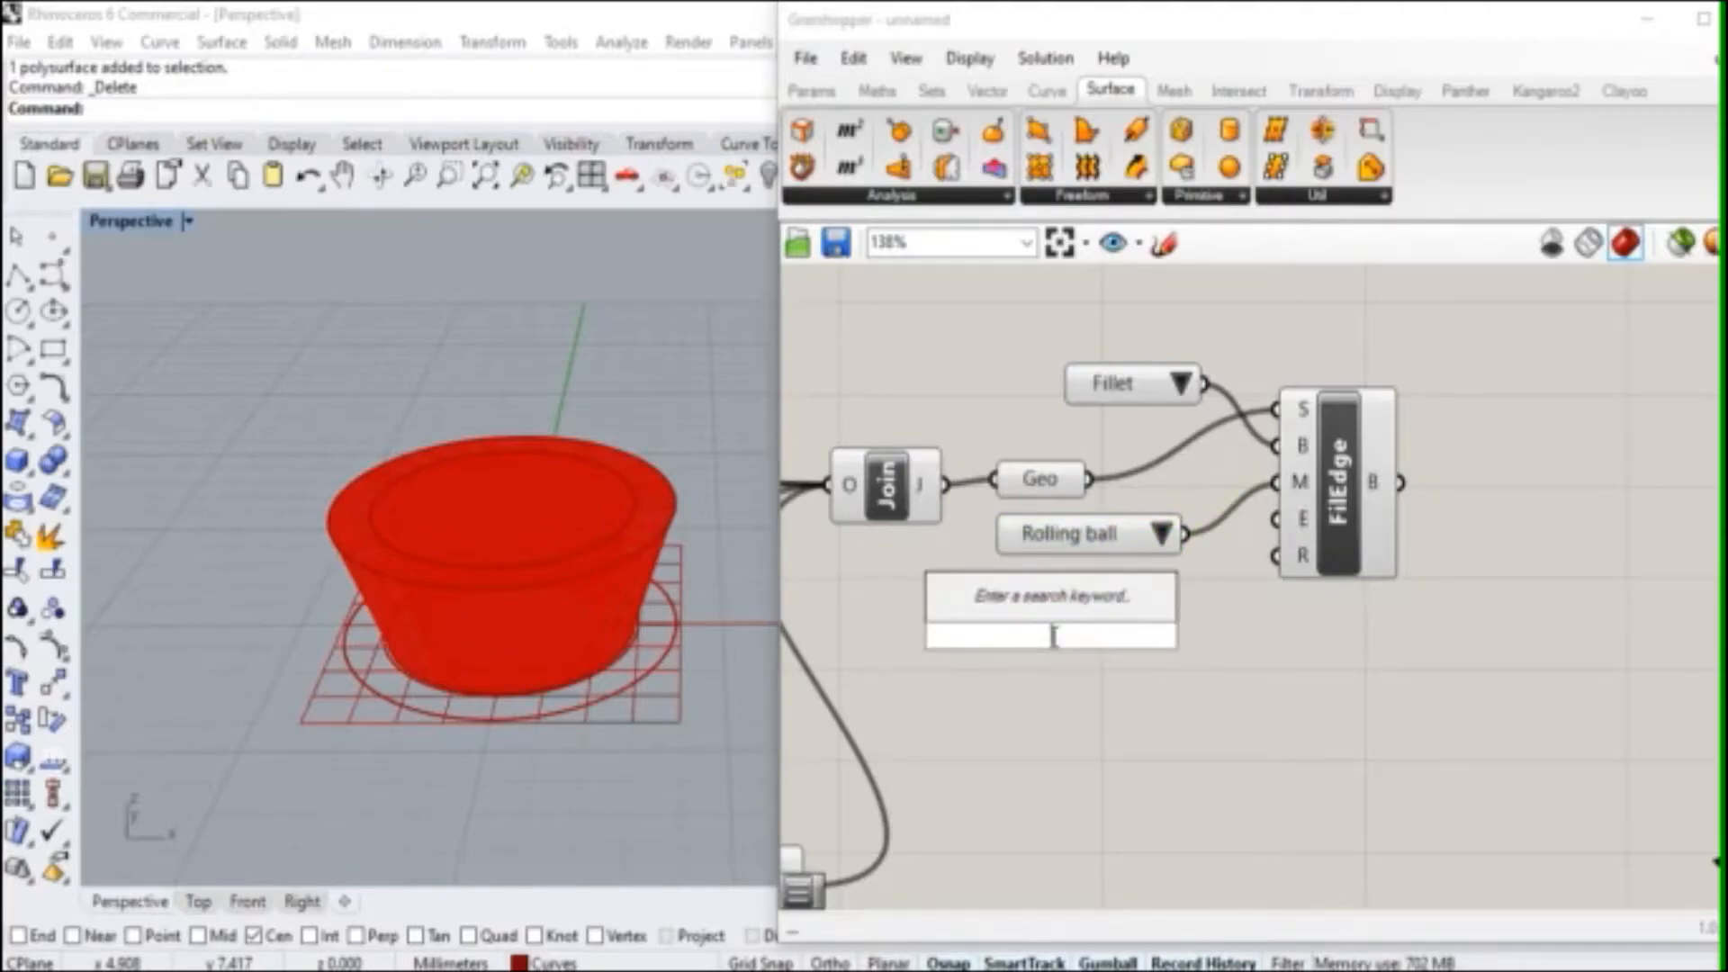
pyautogui.write('value')
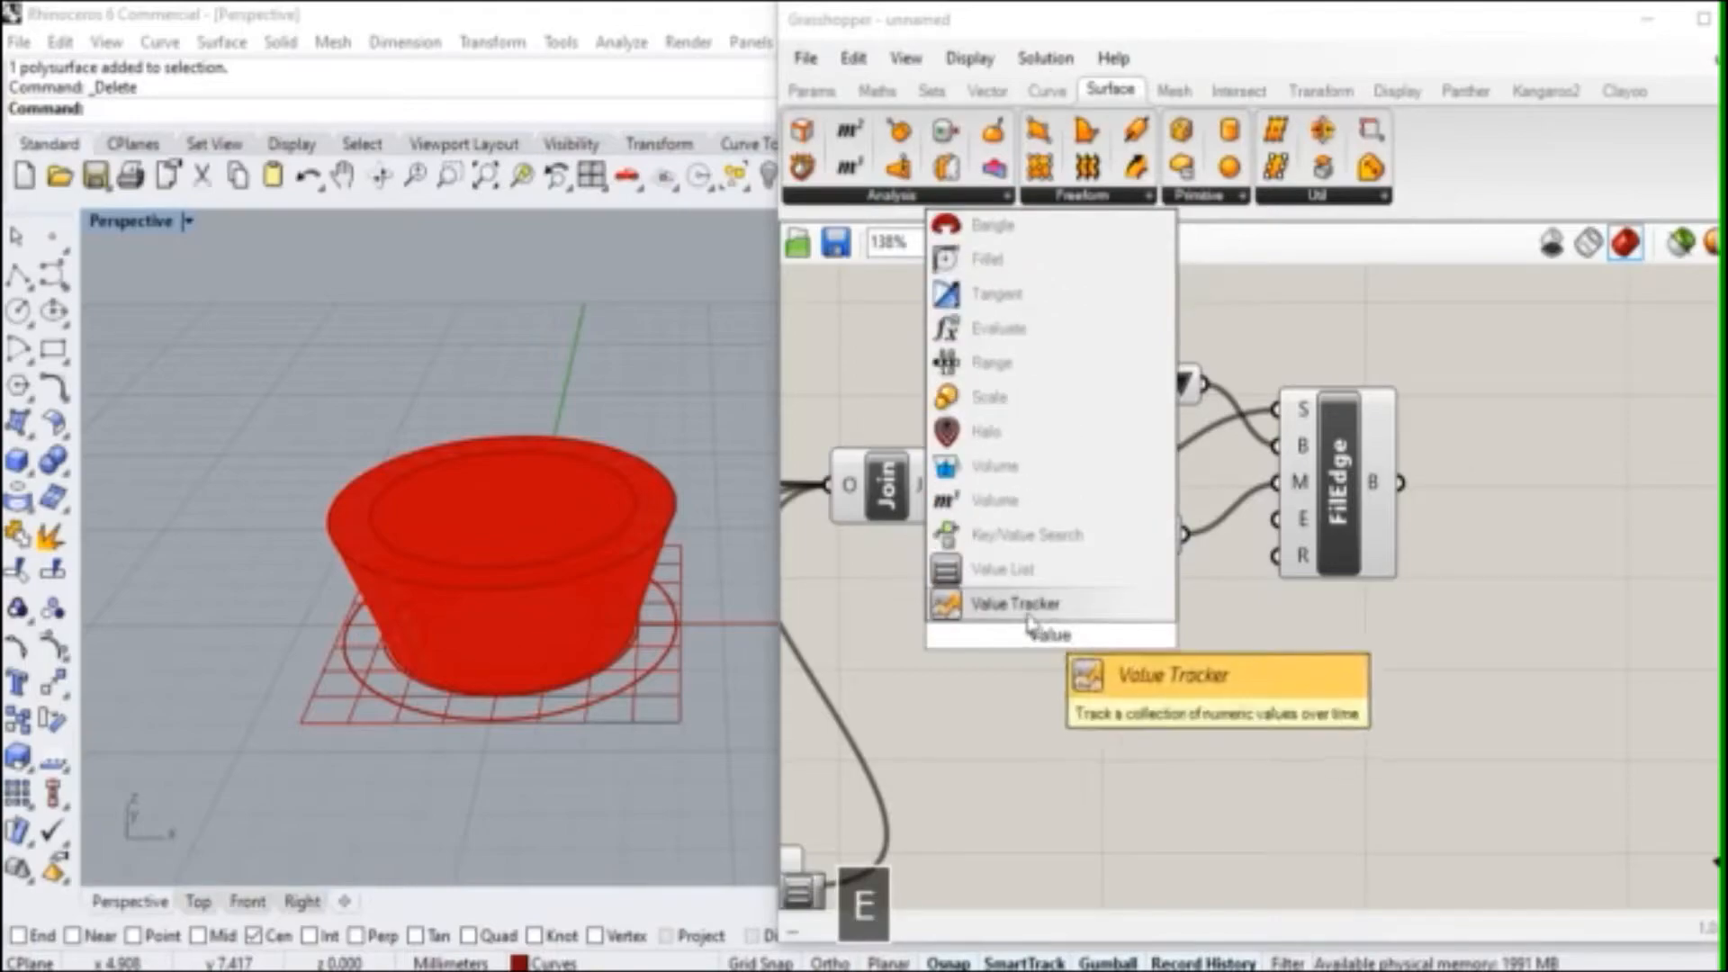
pyautogui.press('Up')
pyautogui.press('Return')
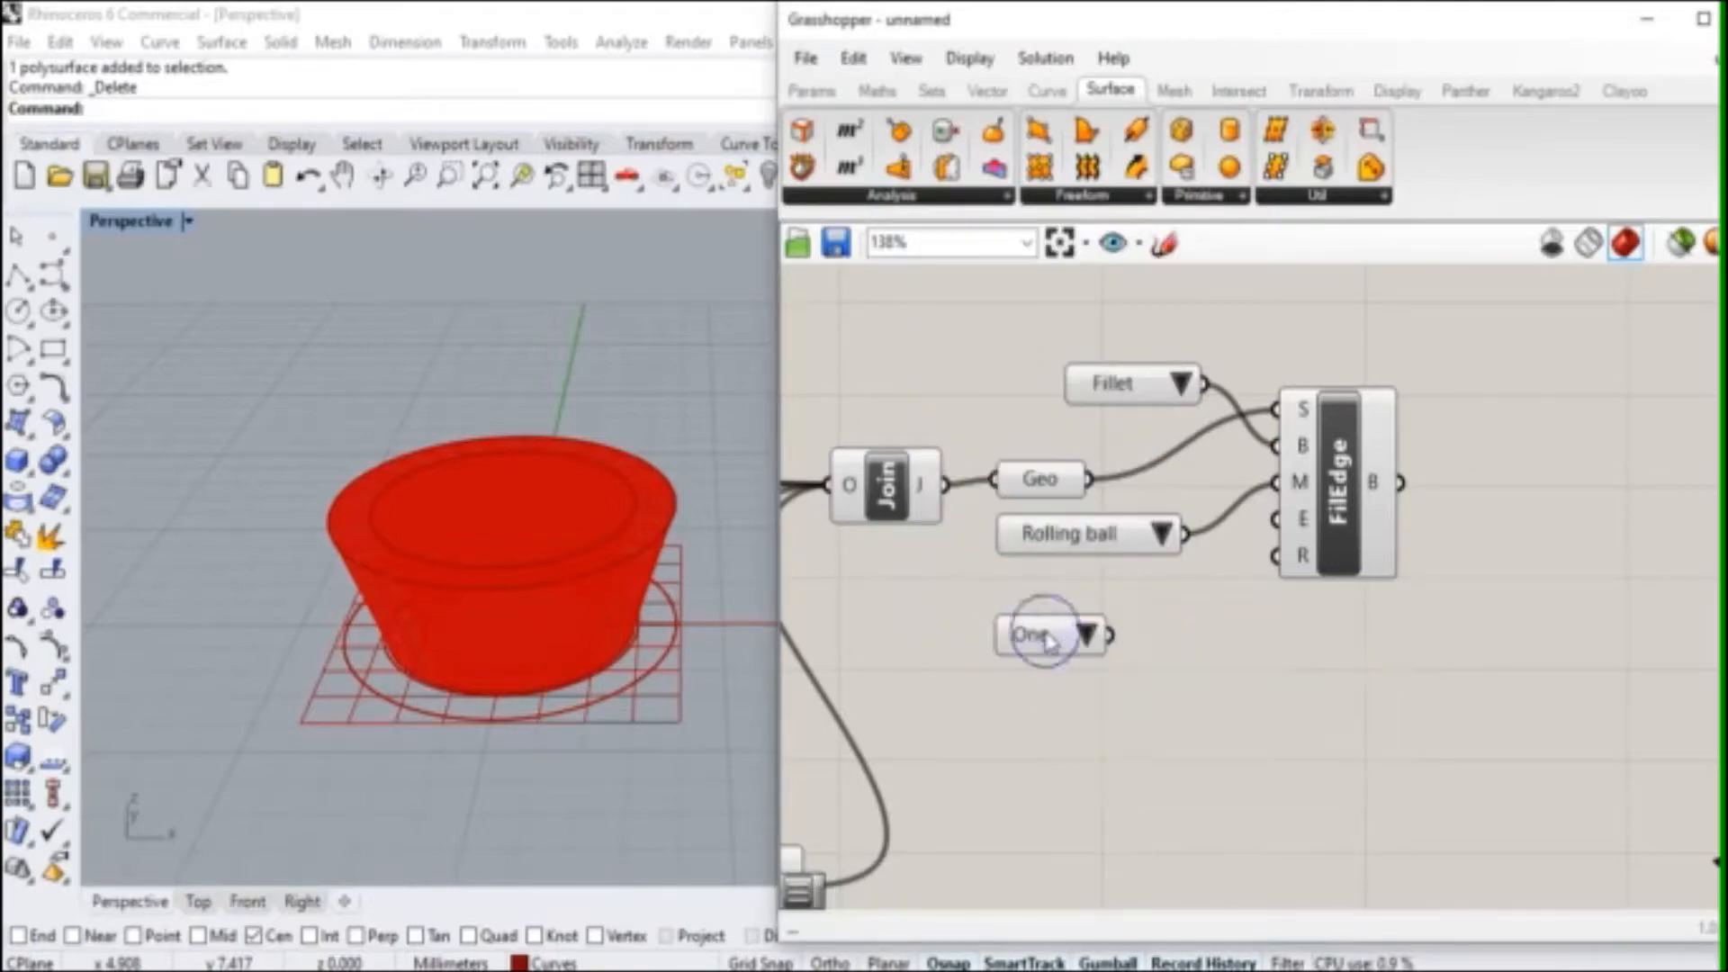
pyautogui.rightClick(1050, 639)
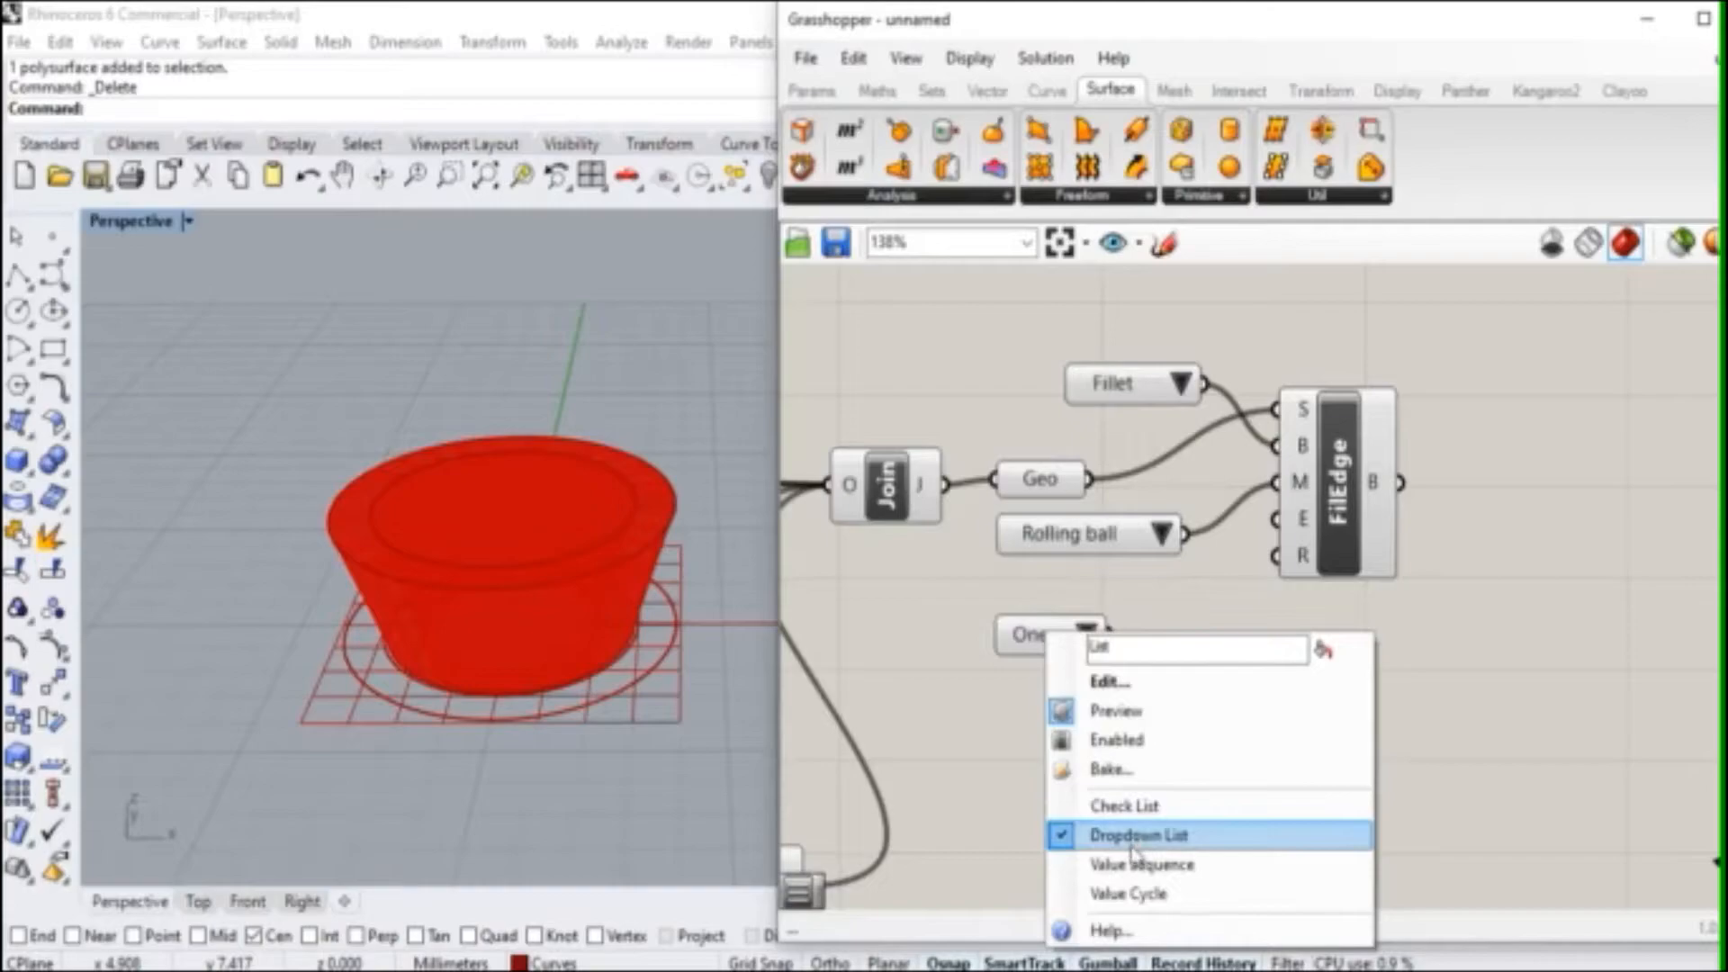
pyautogui.click(1136, 810)
# Step: Connect the repositioned check list to Fillet Edge's E input and read the component's error message
pyautogui.moveTo(1047, 651); pyautogui.dragTo(946, 598)
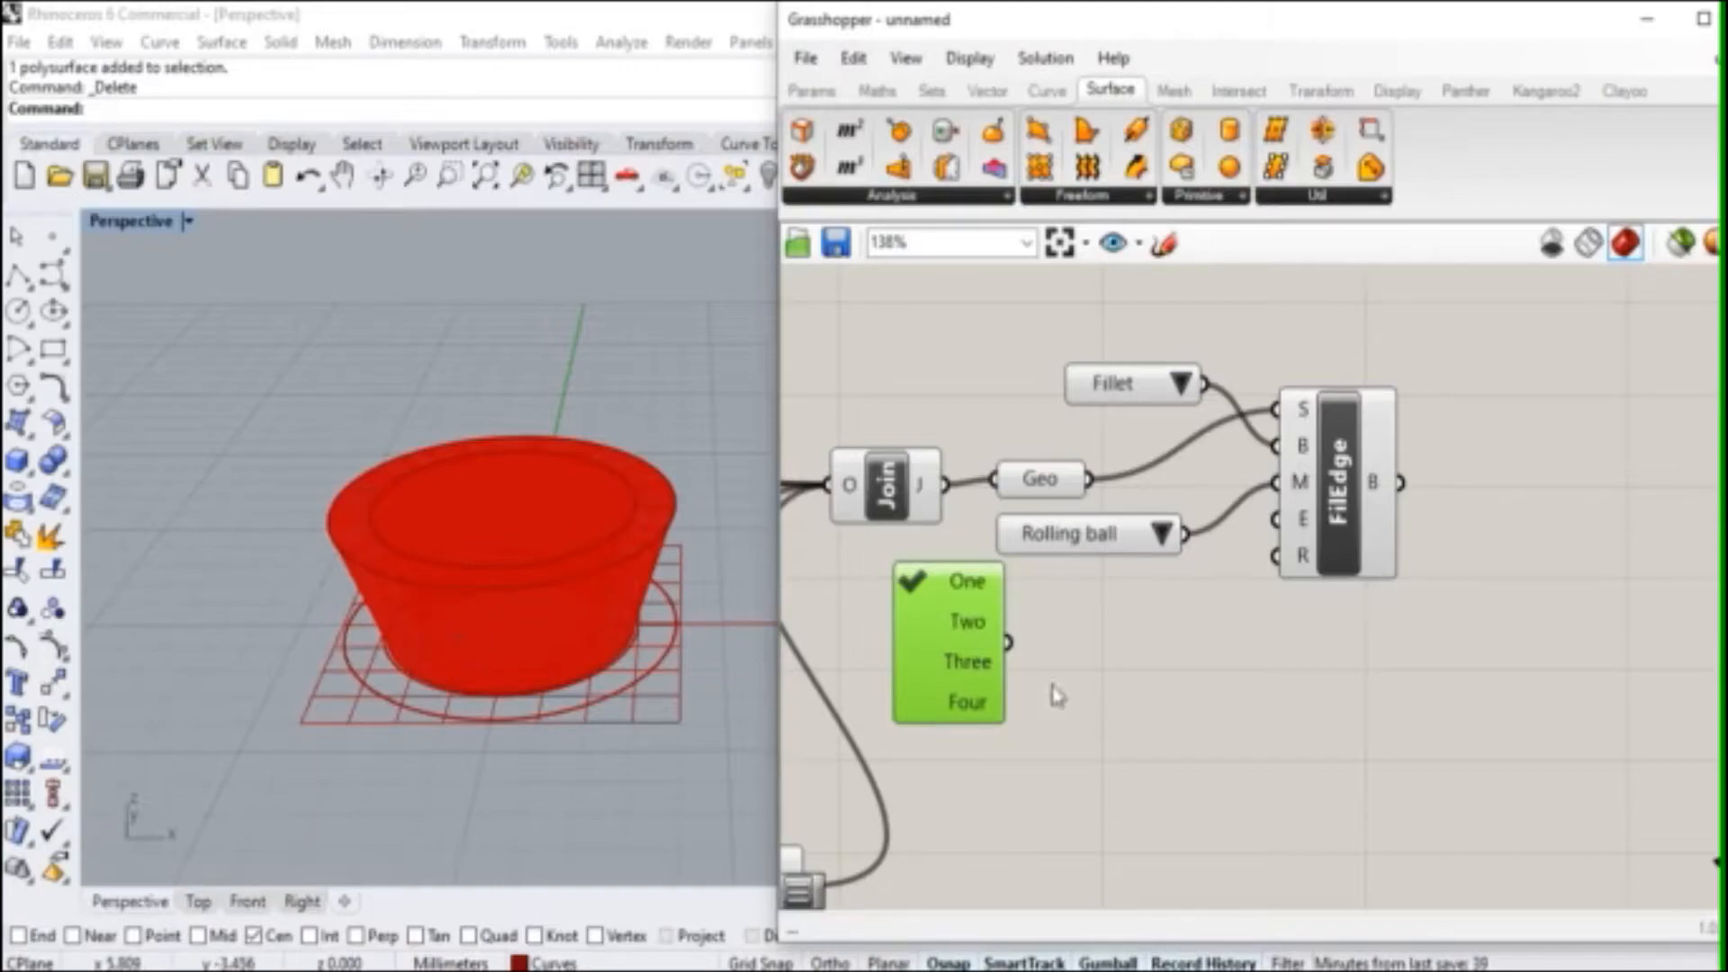
pyautogui.moveTo(1013, 655); pyautogui.dragTo(1273, 537)
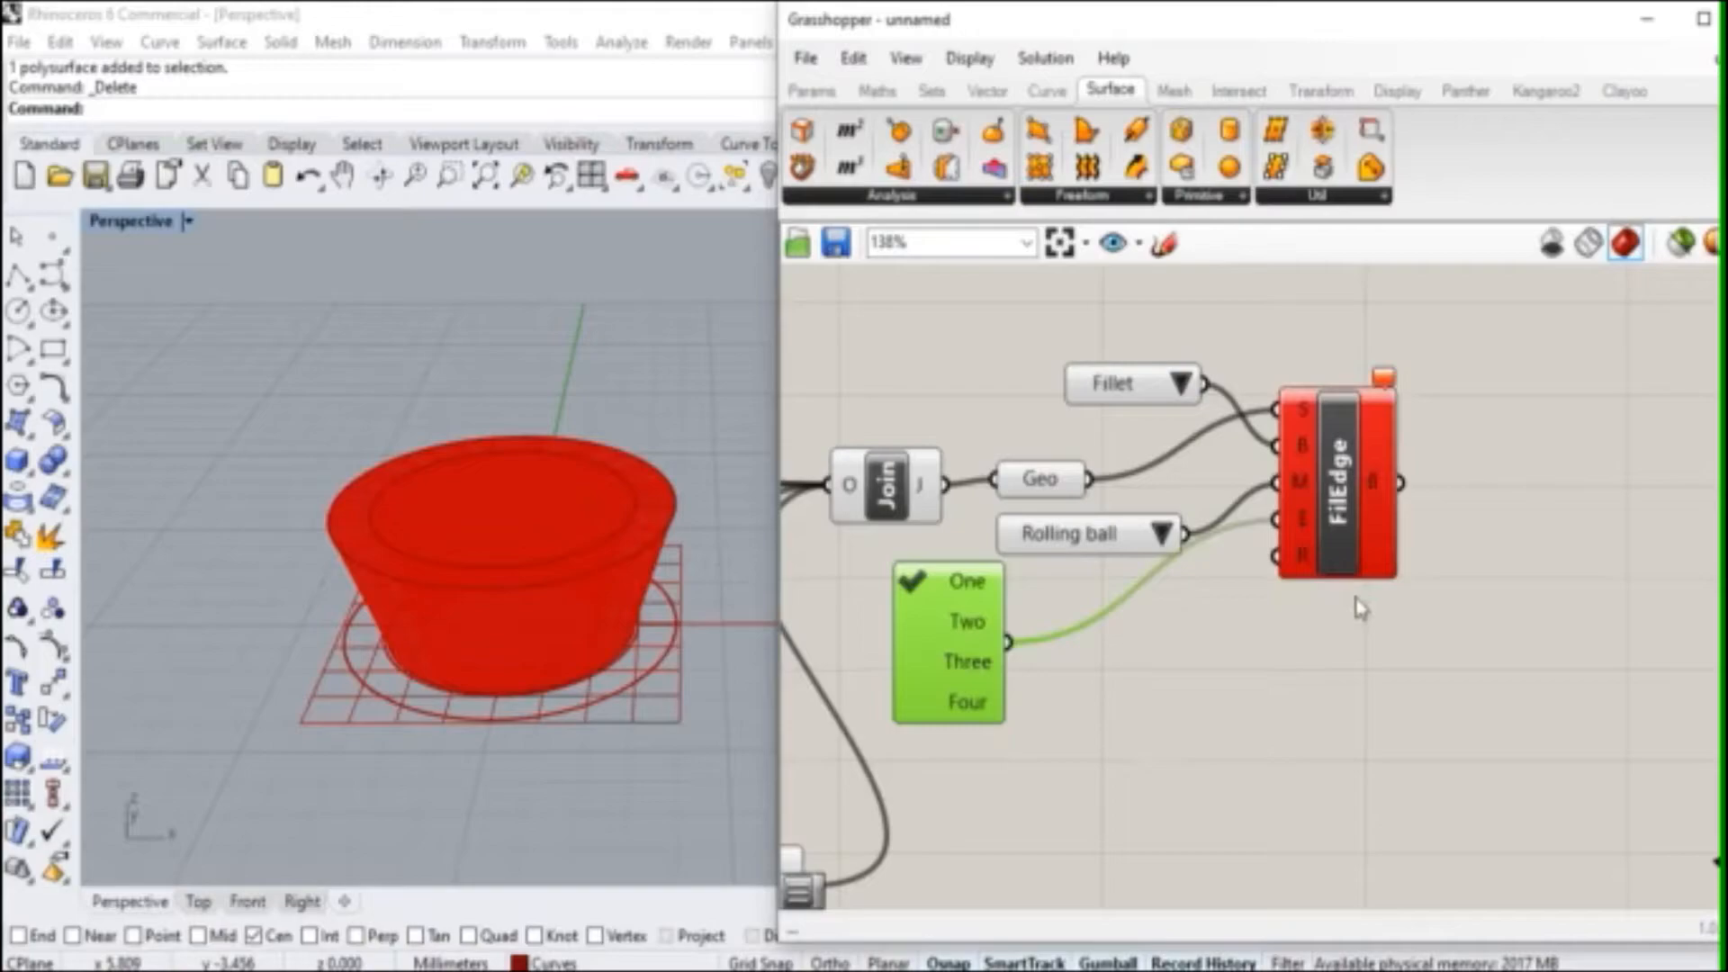
pyautogui.moveTo(1390, 387)
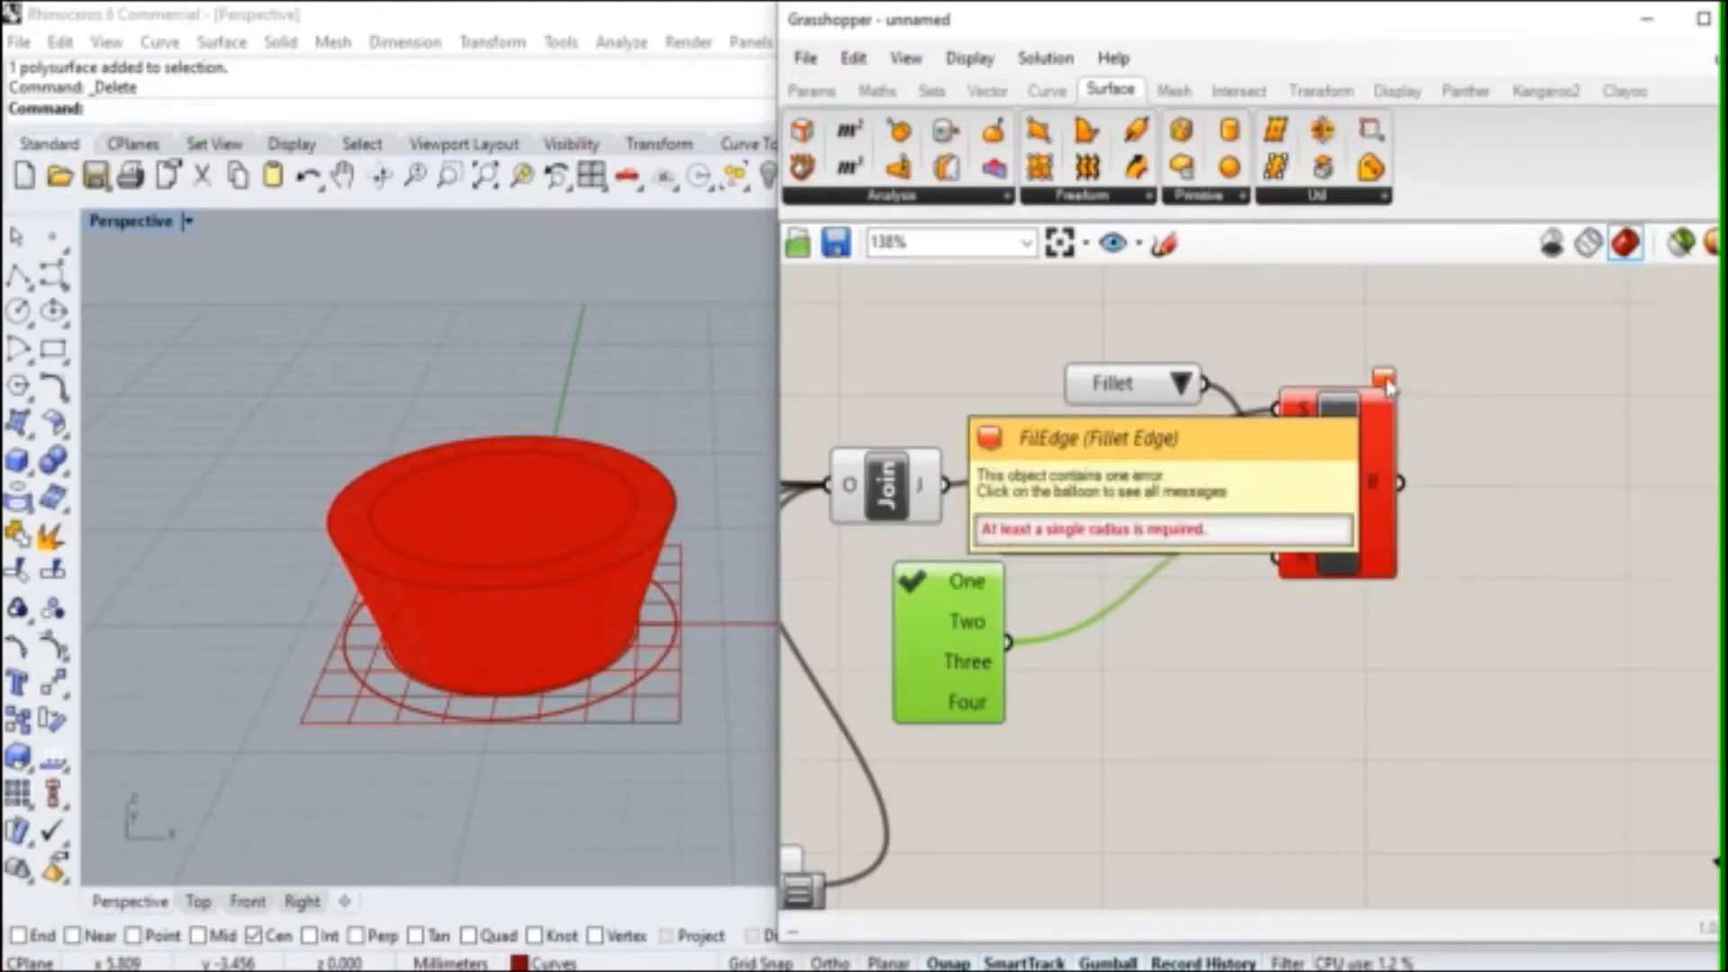
pyautogui.click(1390, 387)
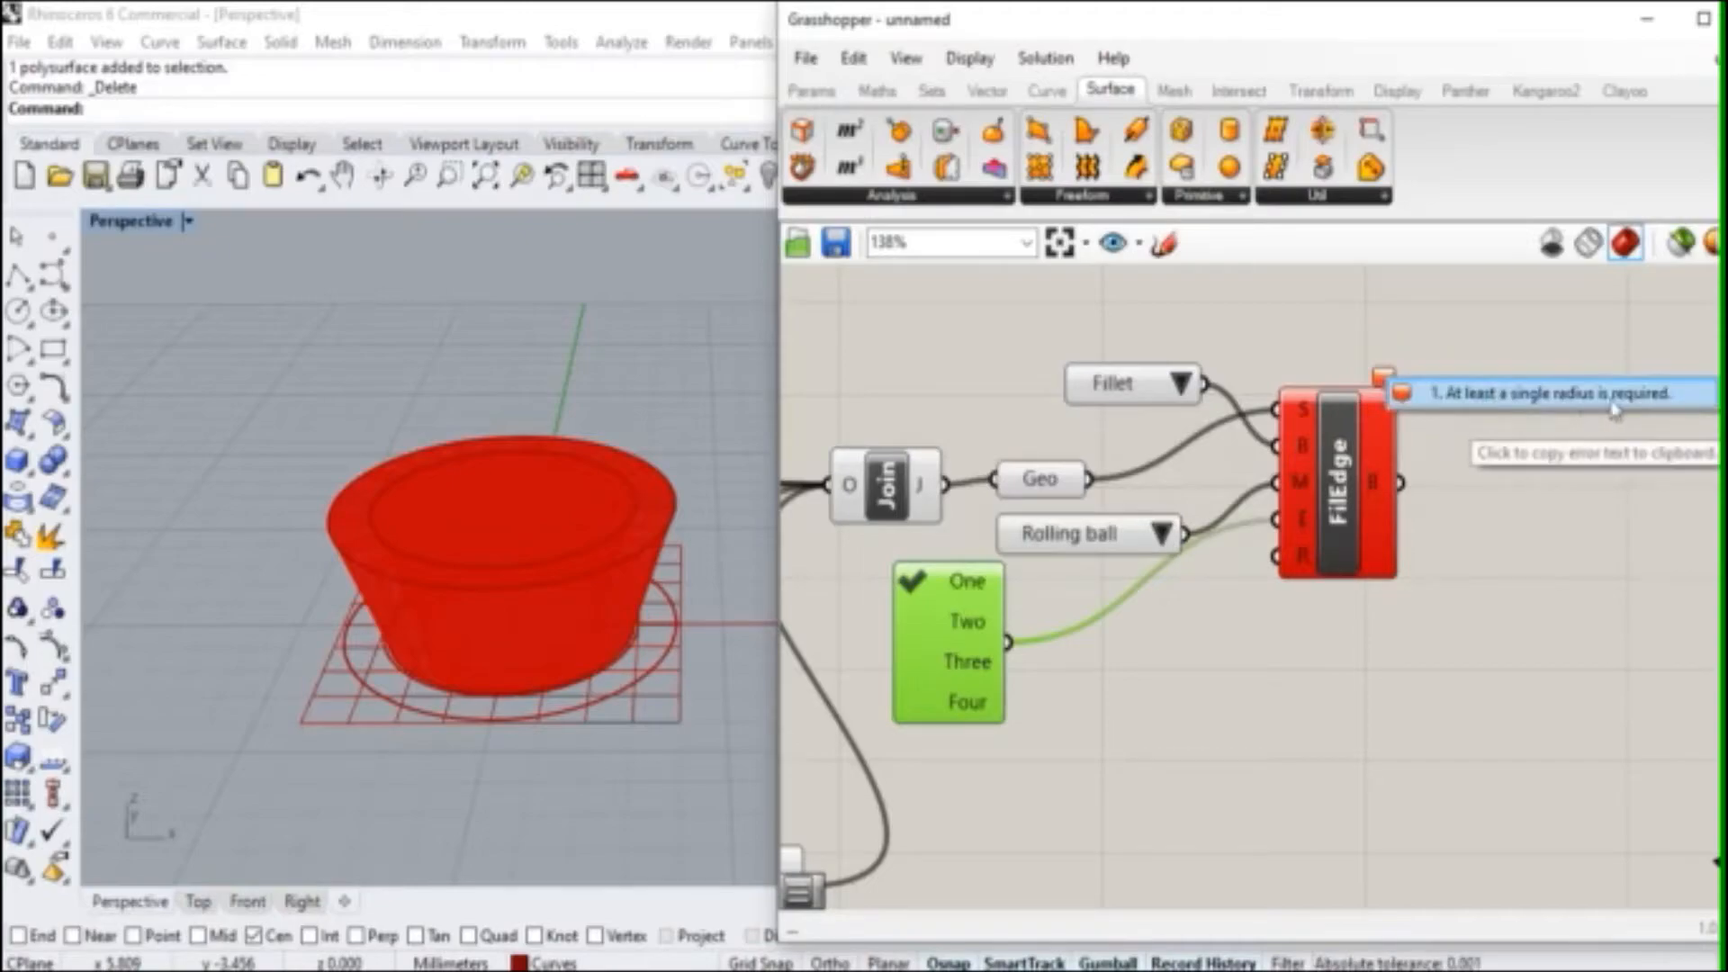
pyautogui.click(1278, 563)
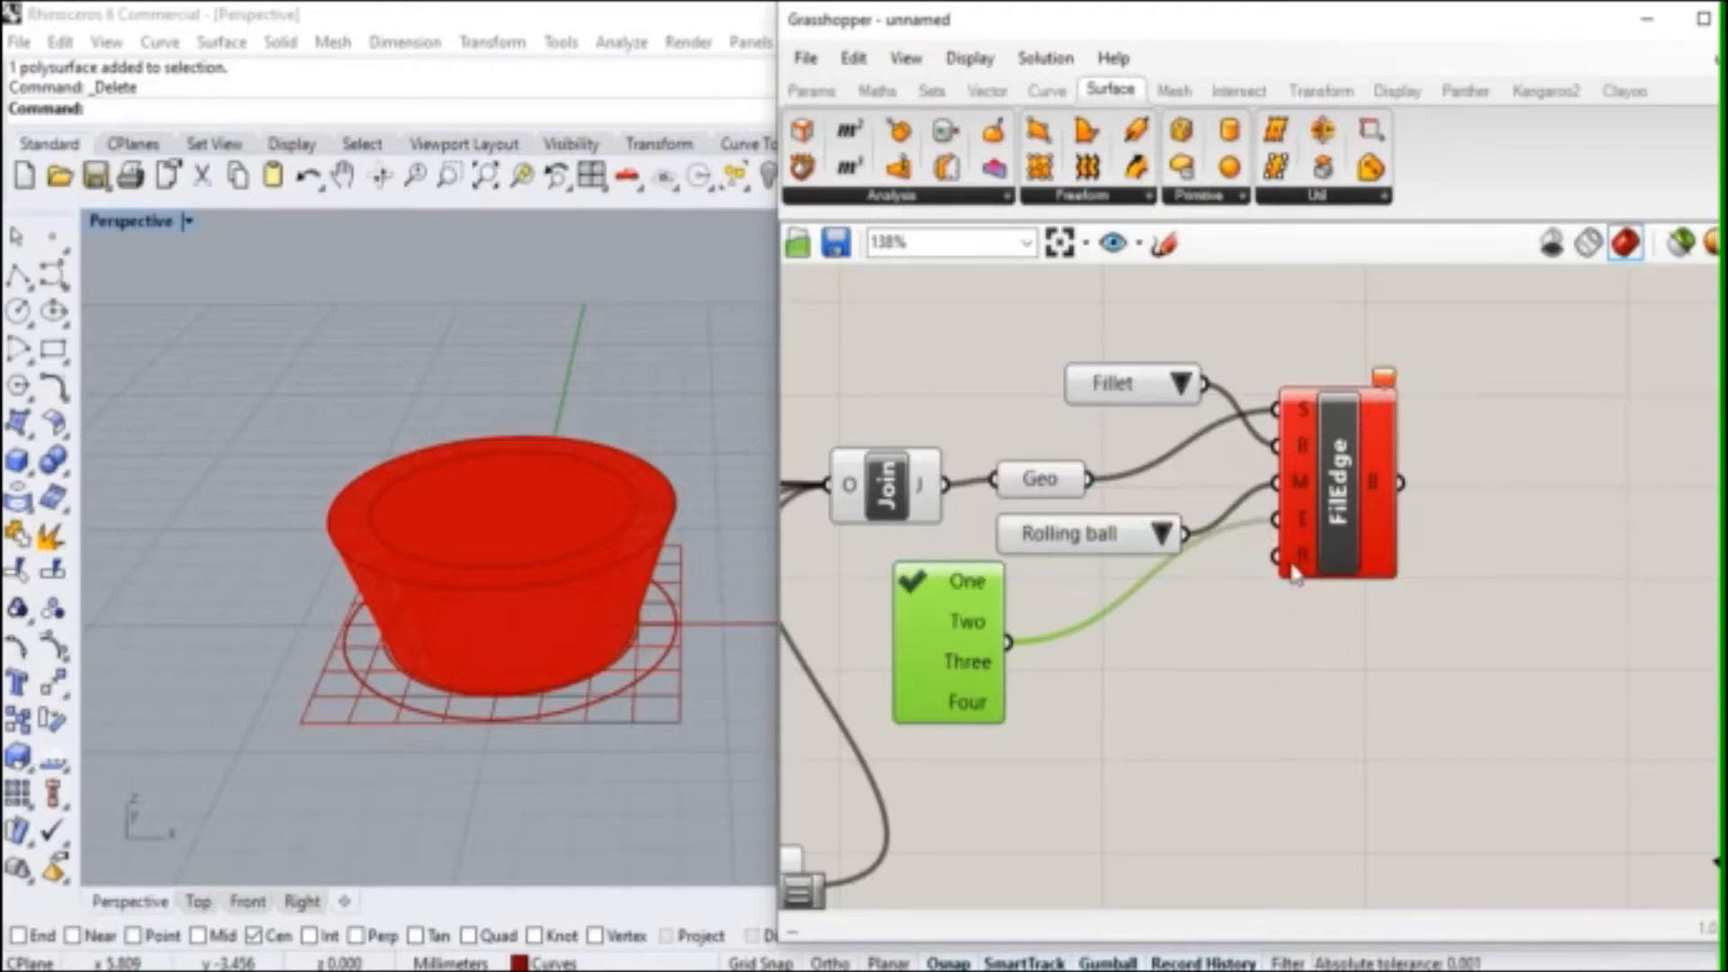
# Step: Add a Number Slider beside the check list with a minimum of 0 and a maximum of 1.2
pyautogui.doubleClick(1164, 686)
pyautogui.write('numb')
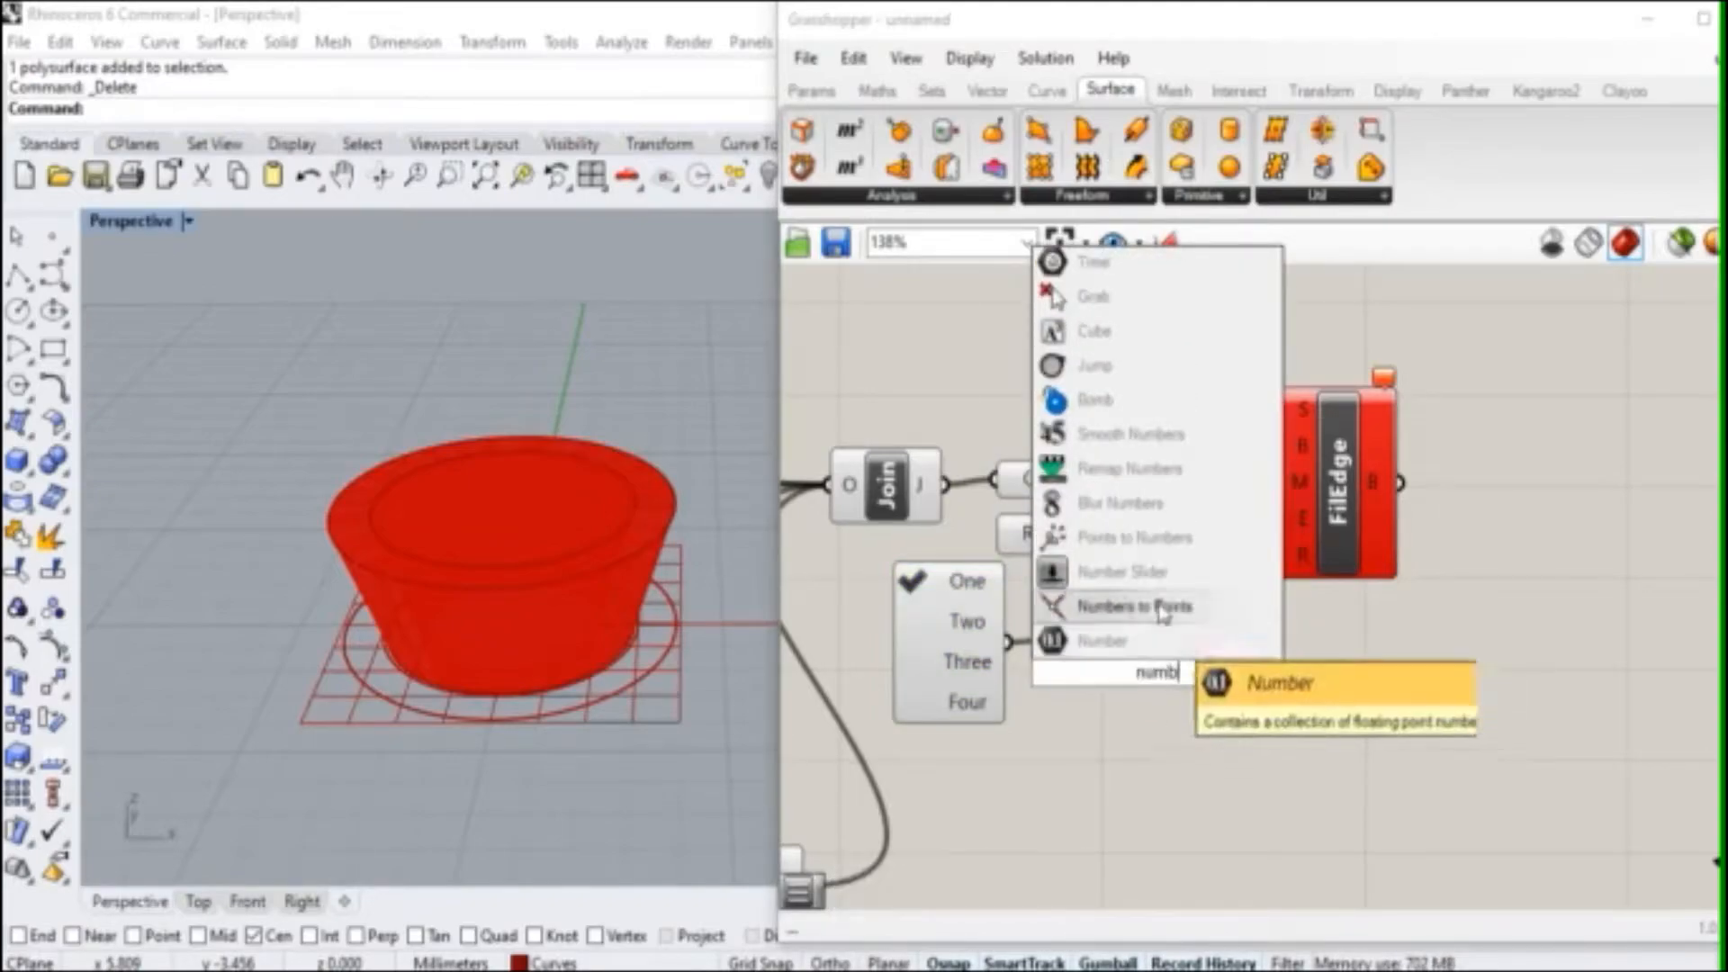
pyautogui.click(1120, 572)
pyautogui.rightClick(1084, 686)
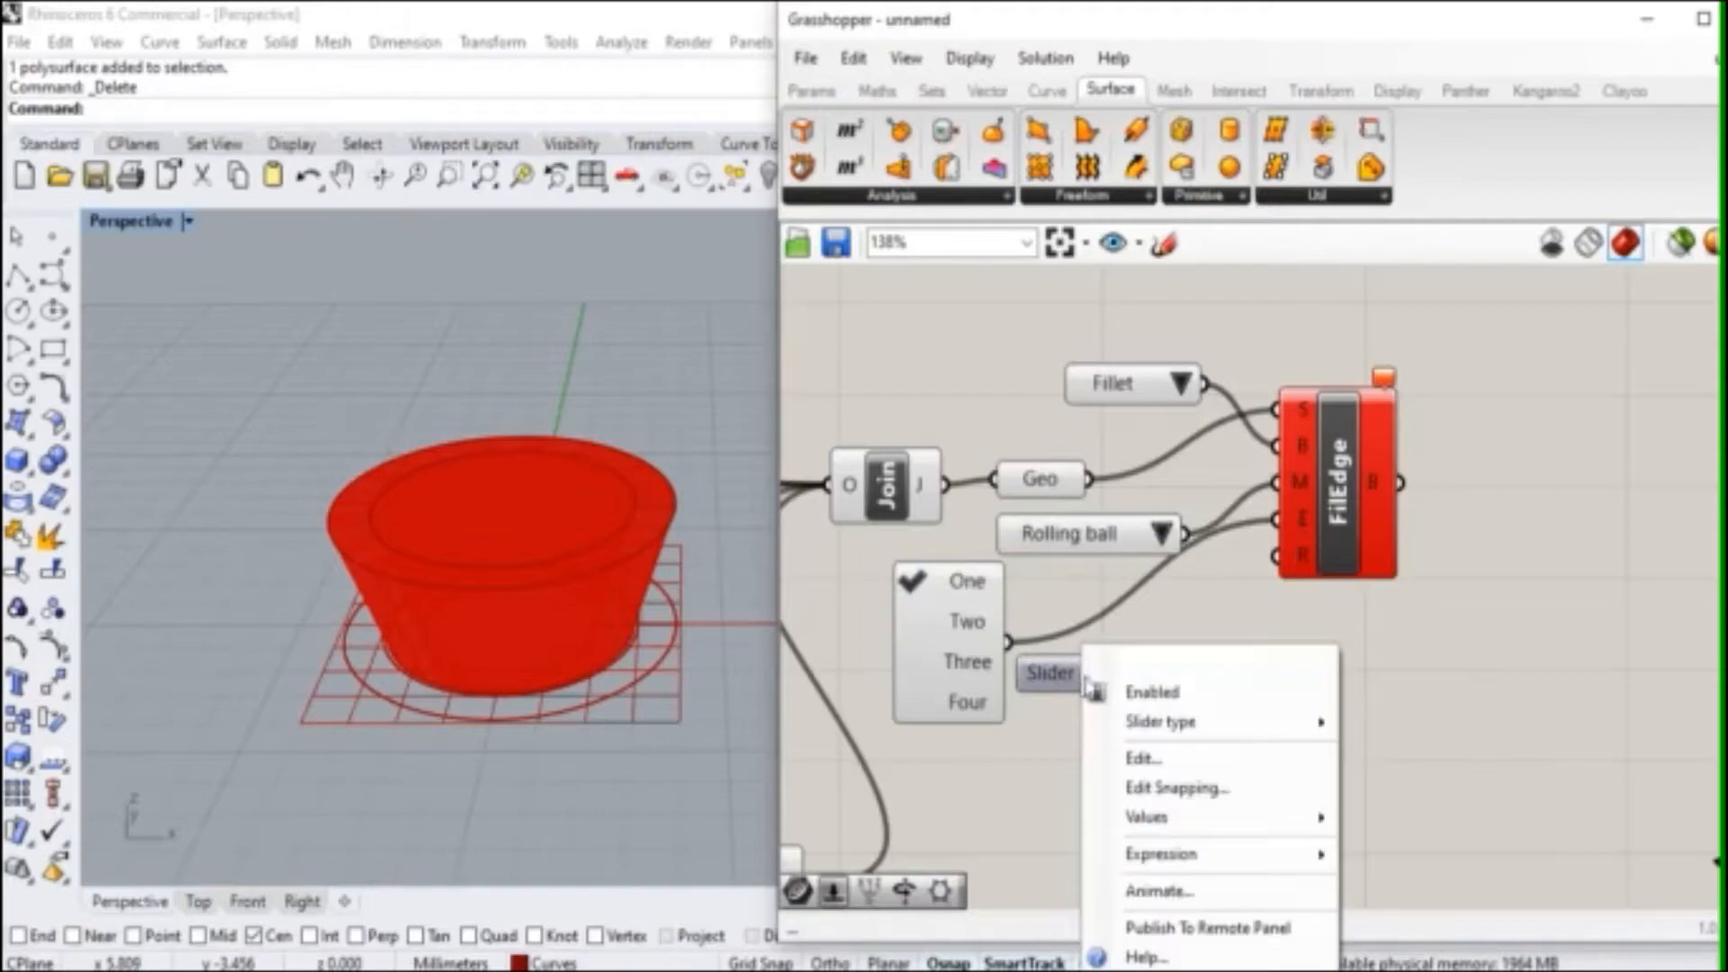
pyautogui.moveTo(1187, 817)
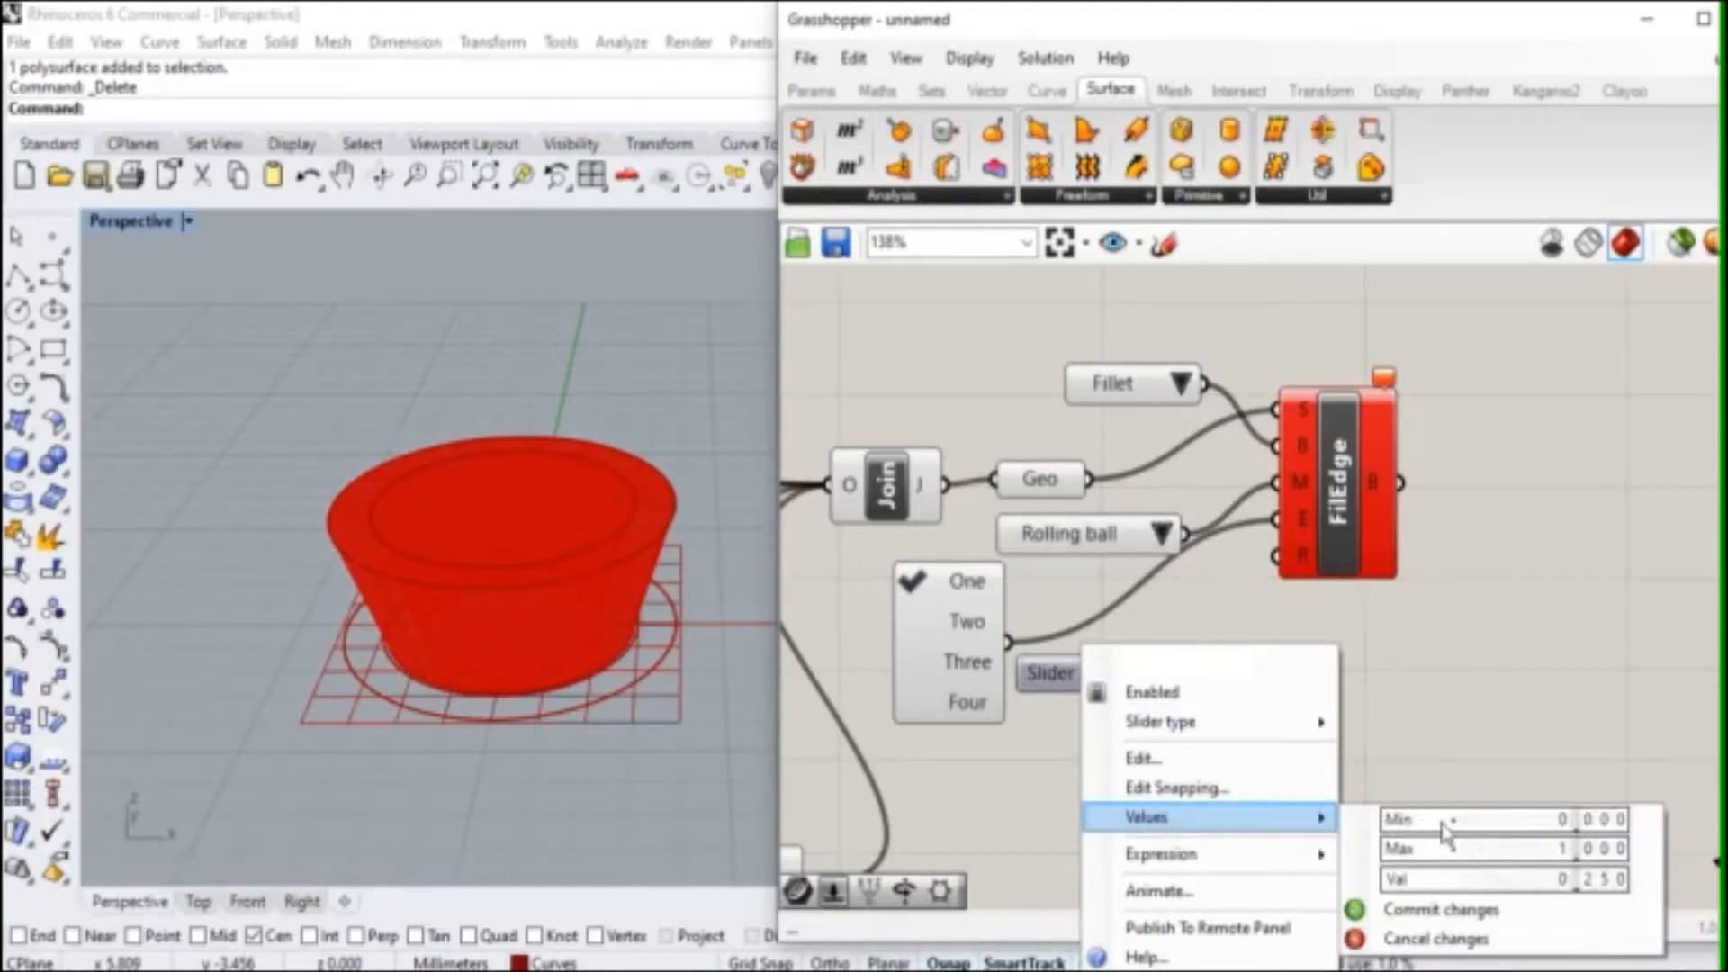
pyautogui.click(1444, 821)
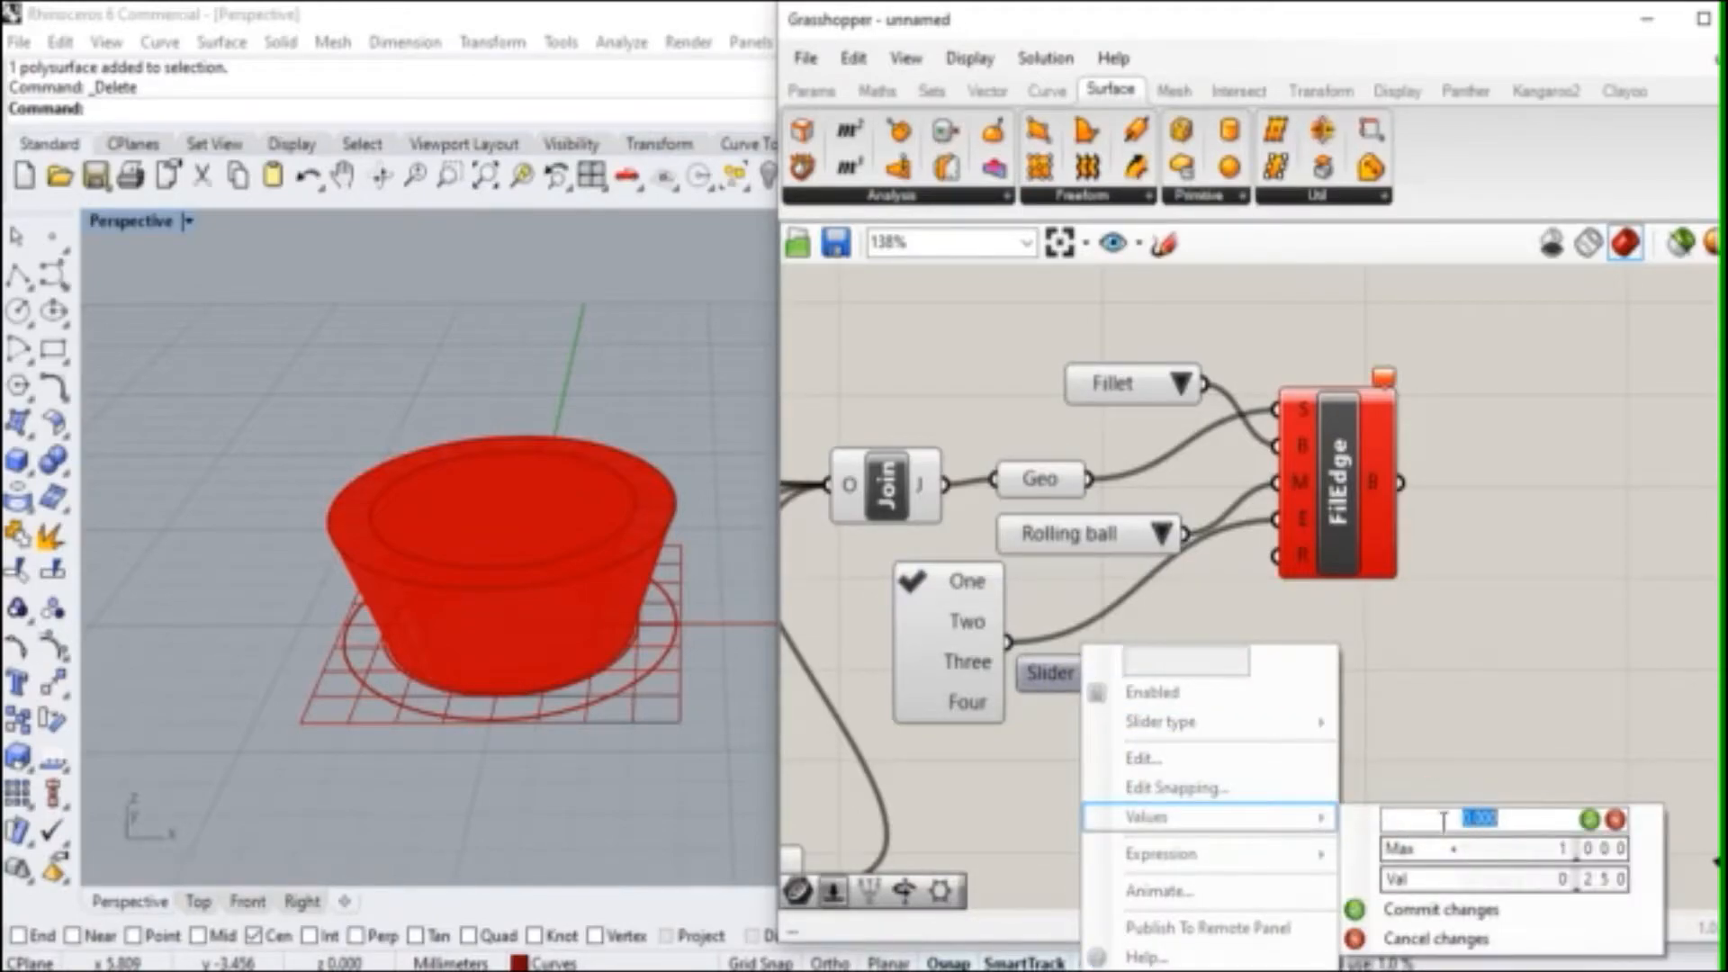
pyautogui.write('0')
pyautogui.click(1462, 849)
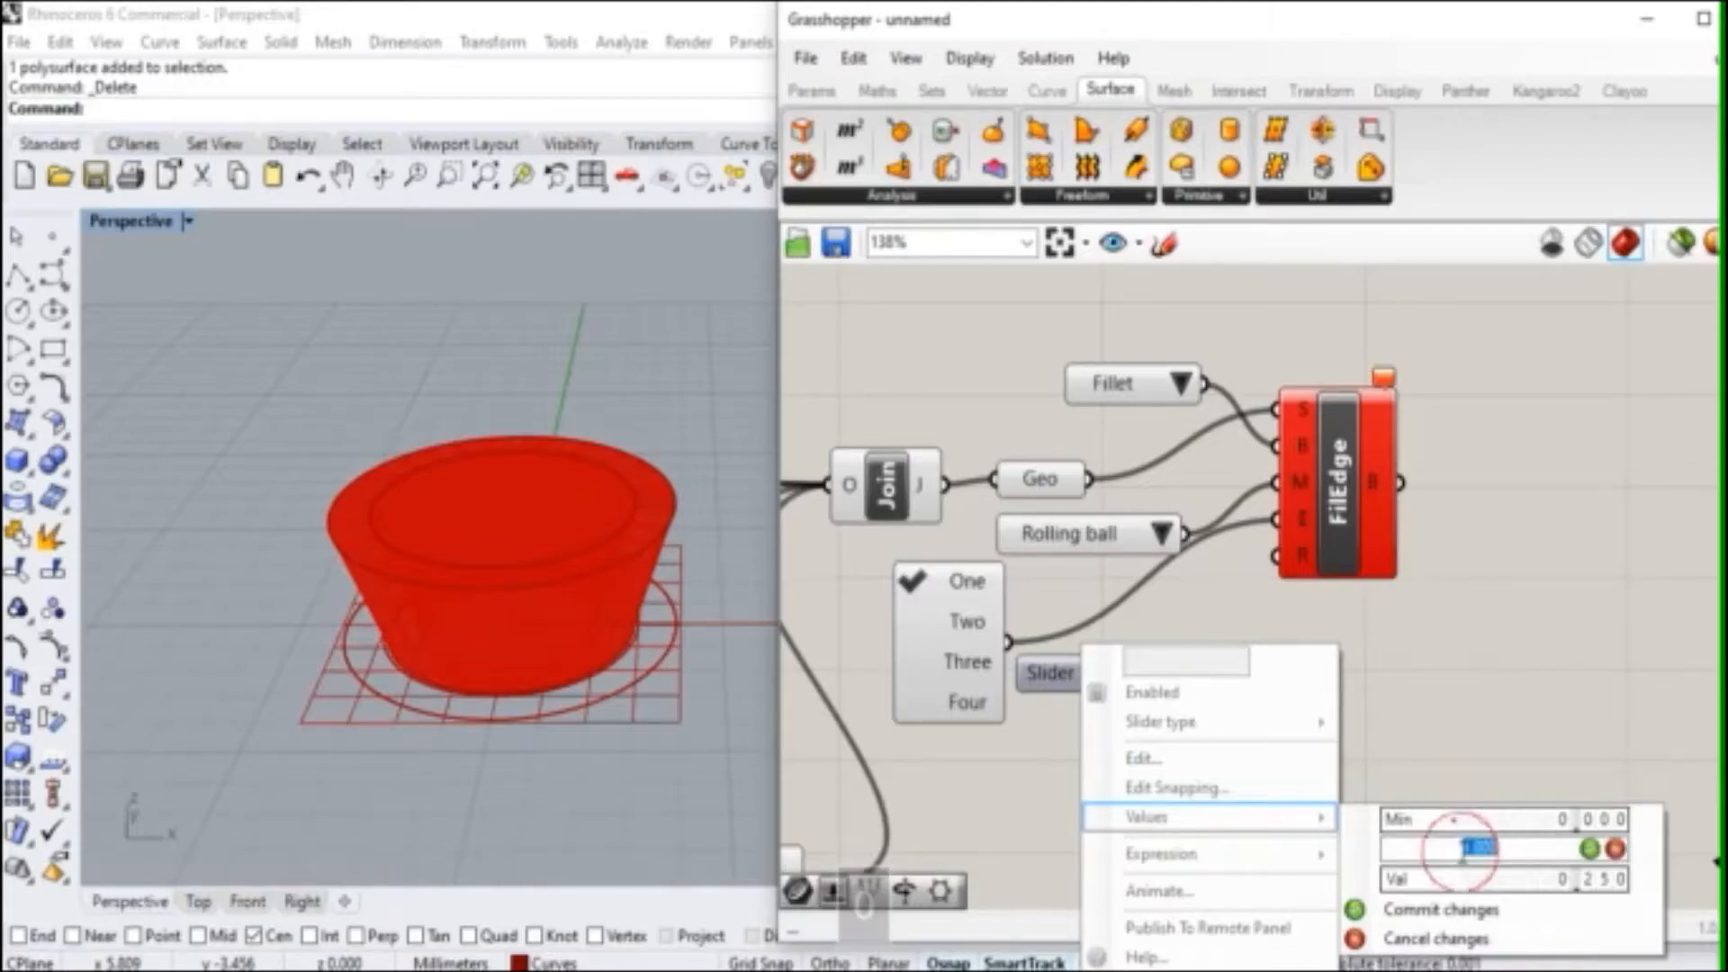
pyautogui.write('1.2')
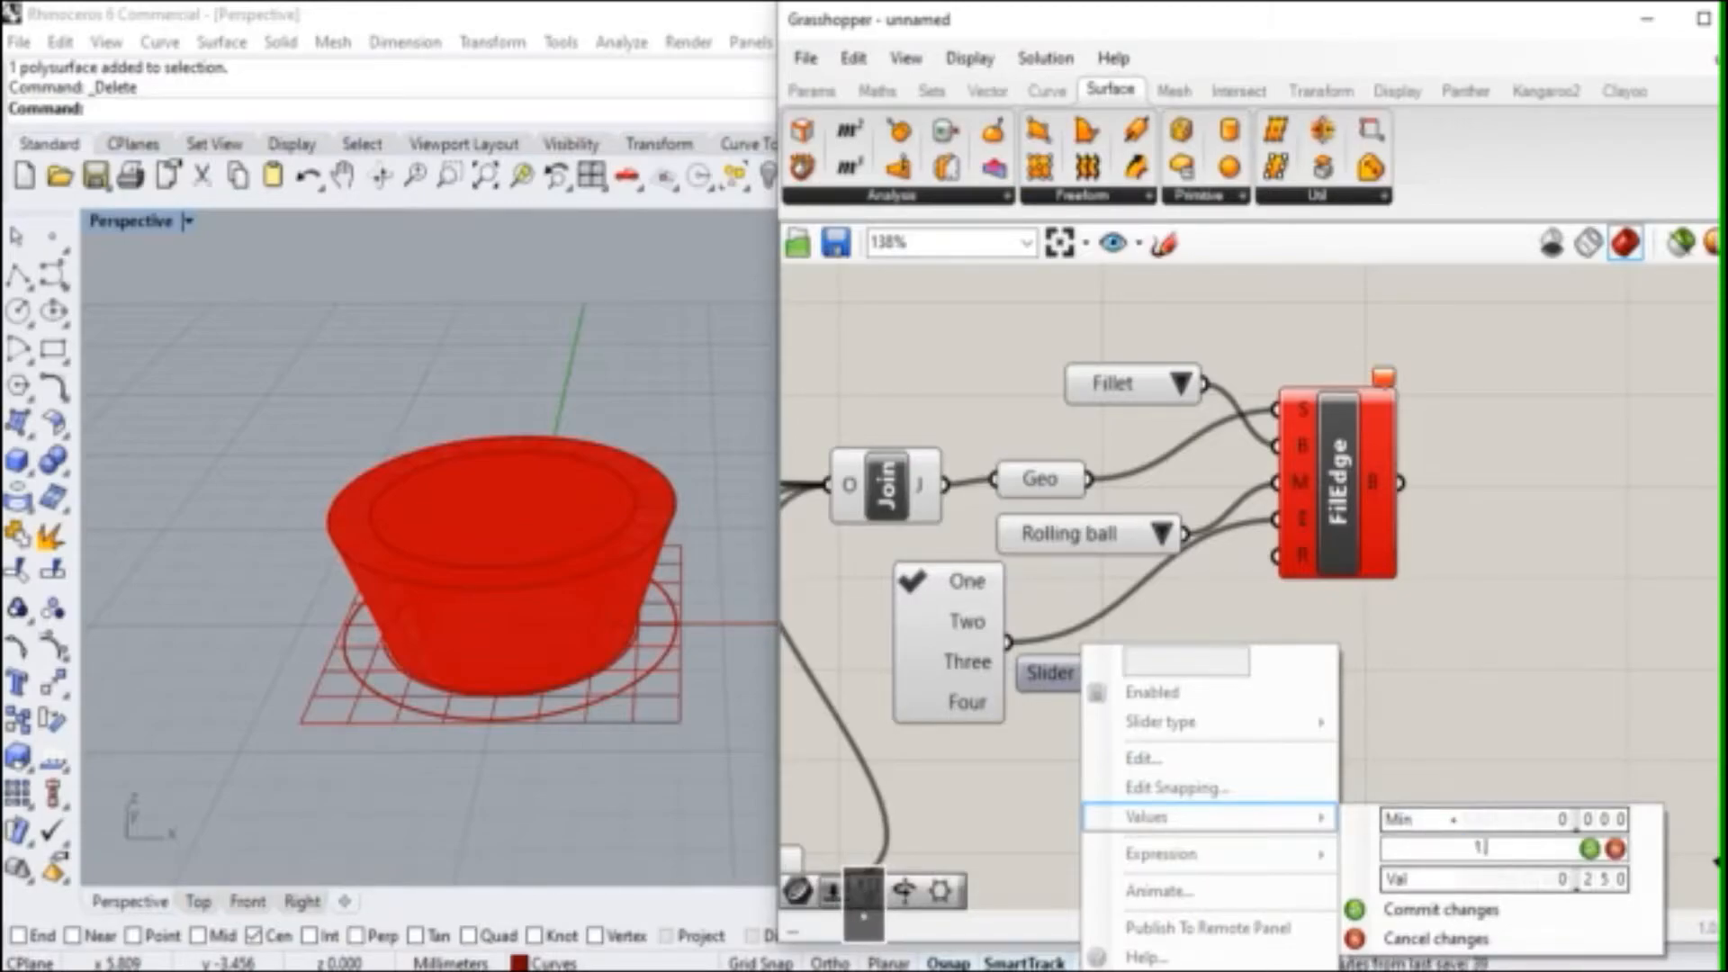
pyautogui.click(1589, 848)
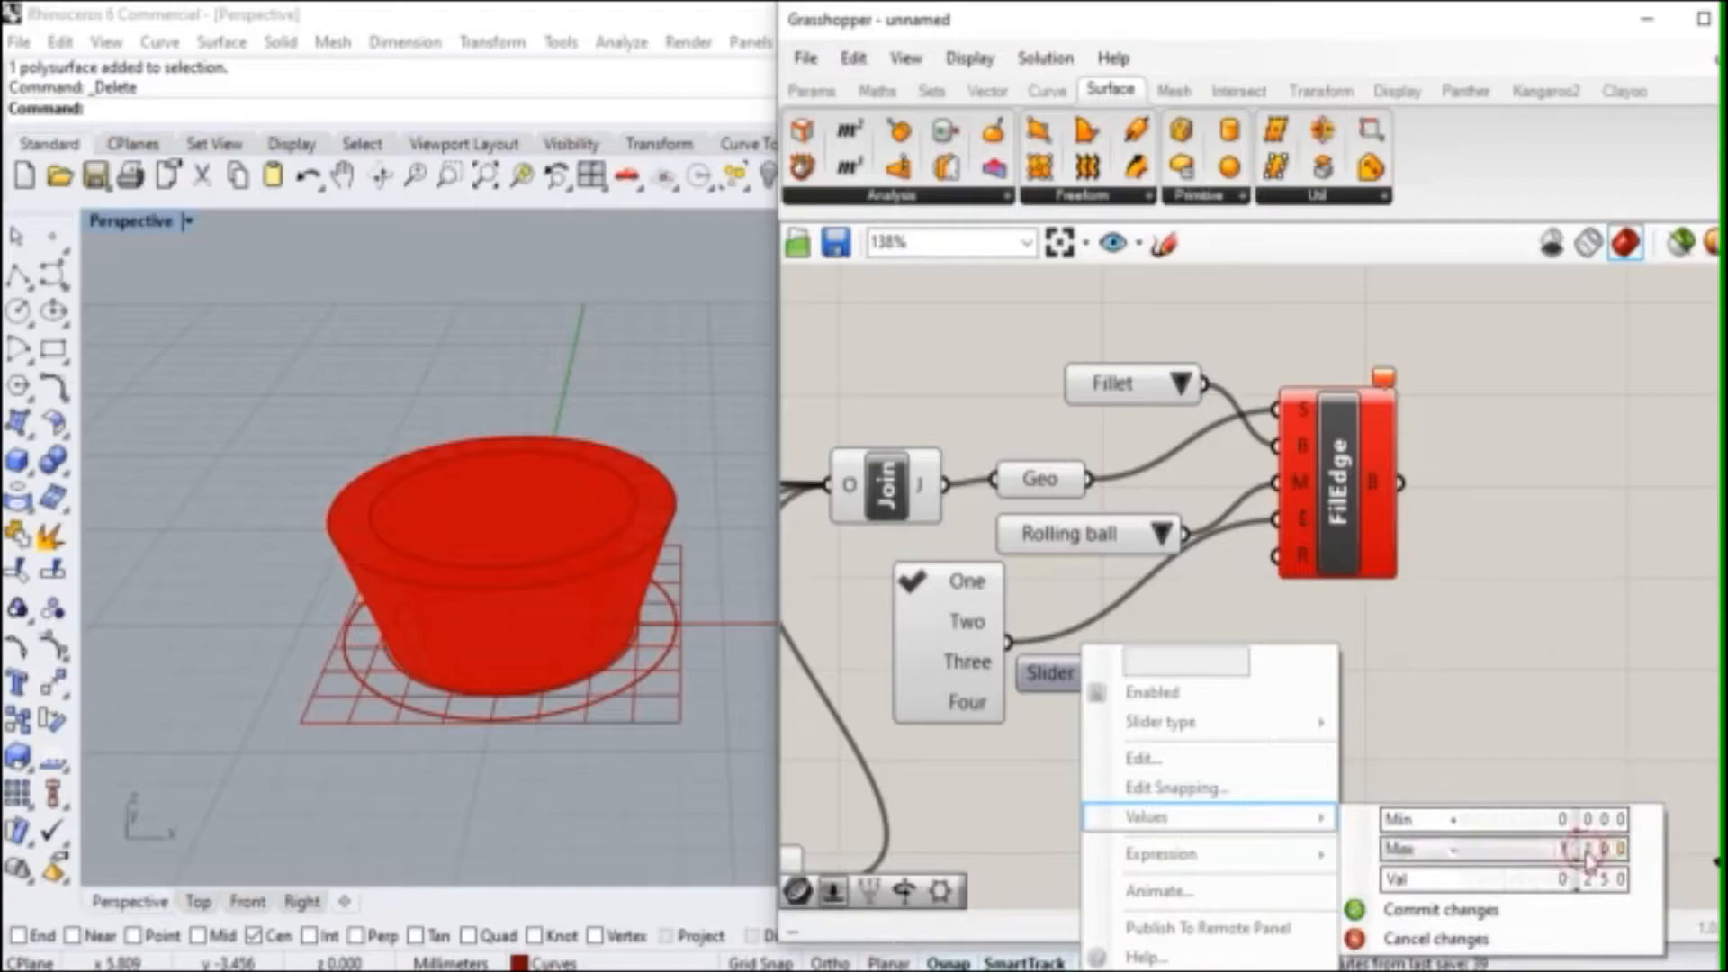
pyautogui.click(1386, 911)
# Step: Move the slider below the check list and connect it to Fillet Edge's R input
pyautogui.click(1164, 767)
pyautogui.moveTo(1167, 774); pyautogui.dragTo(1158, 788)
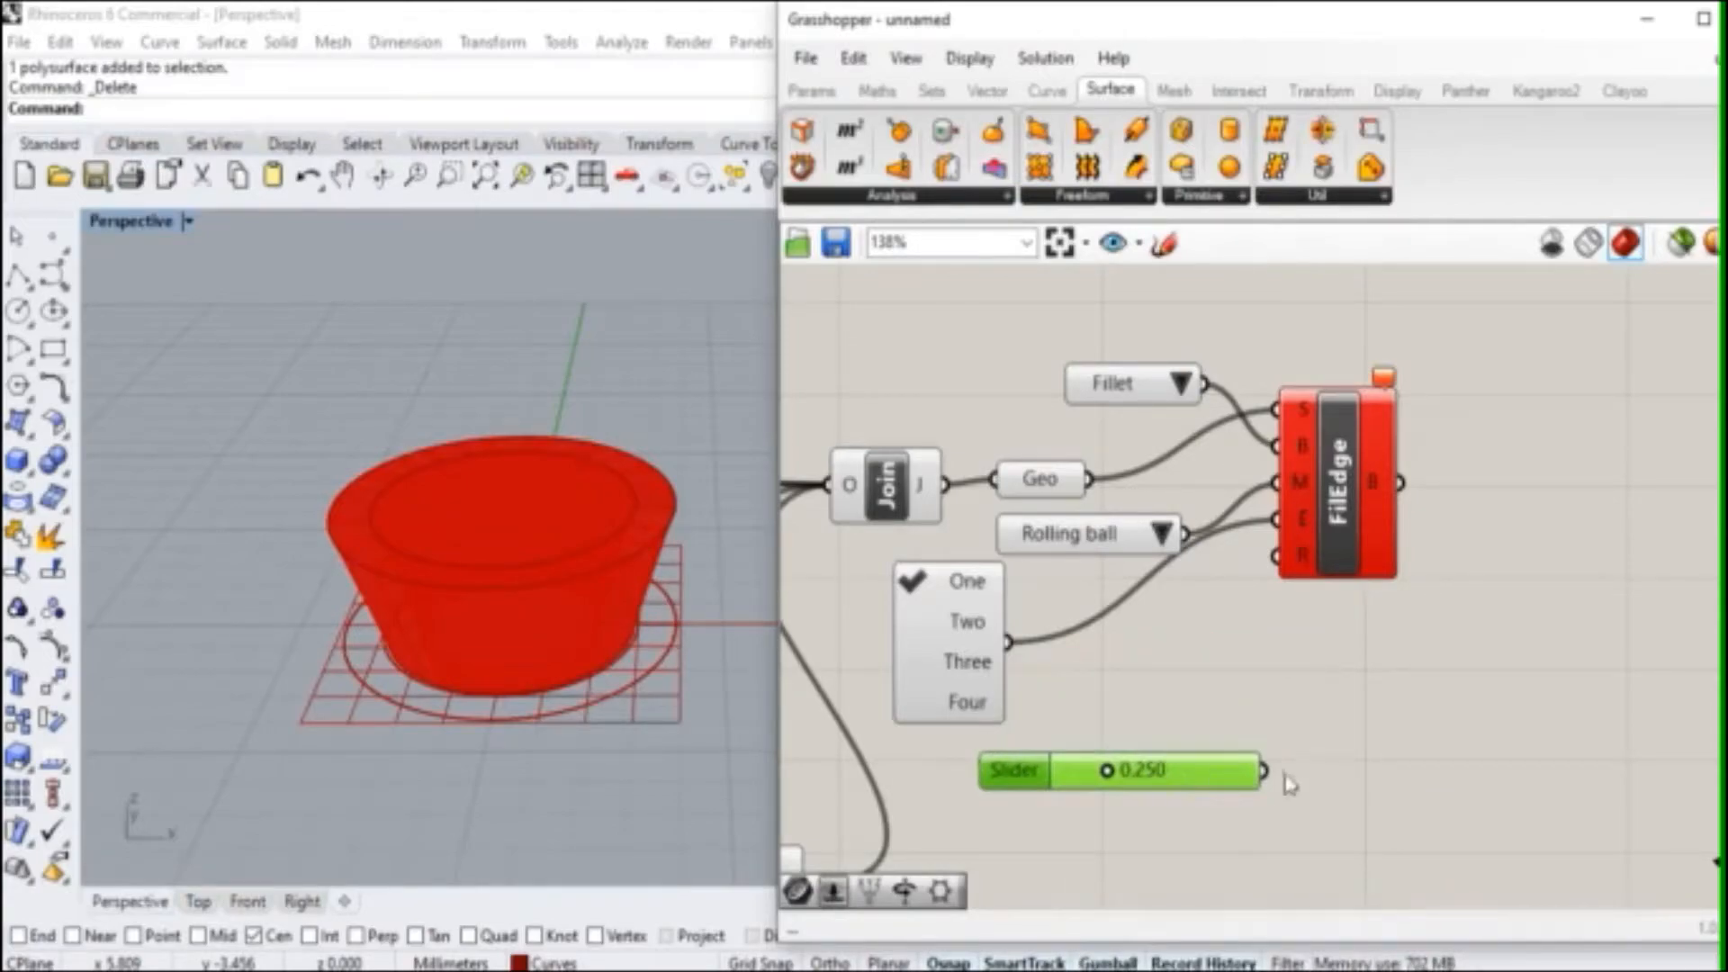
pyautogui.moveTo(1264, 771); pyautogui.dragTo(1276, 555)
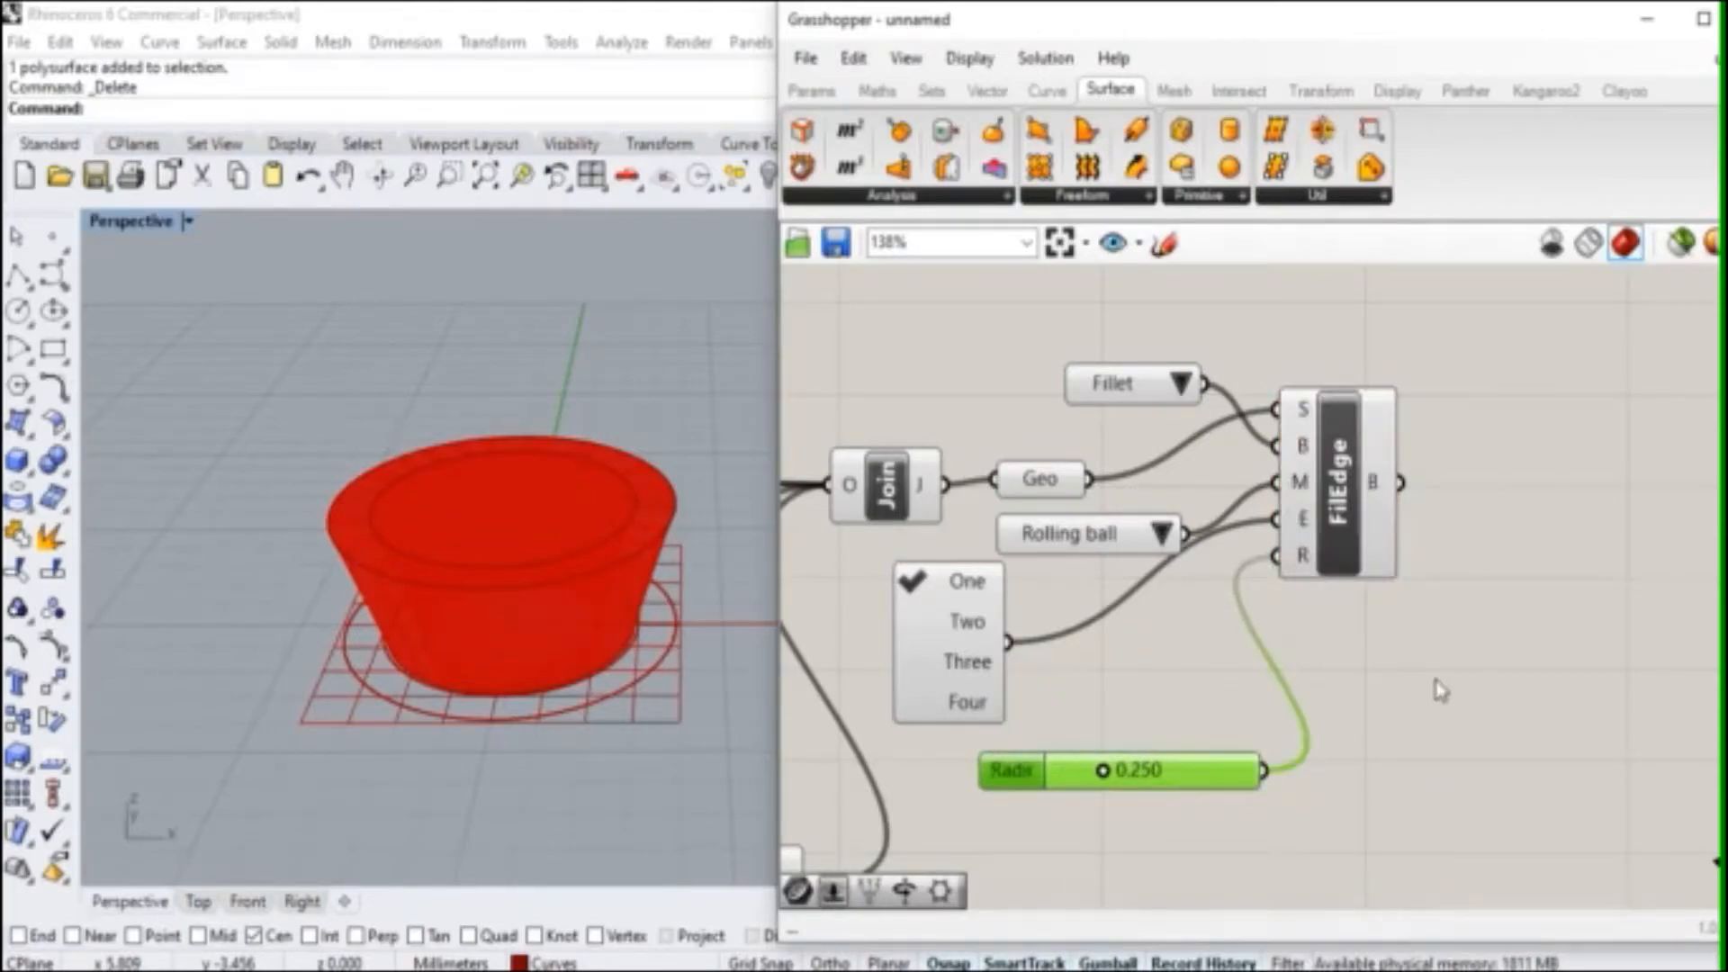
# Step: Bake the Fillet Edge result into Rhino and examine the baked bowl's bottom outer edge up close
pyautogui.click(1434, 686)
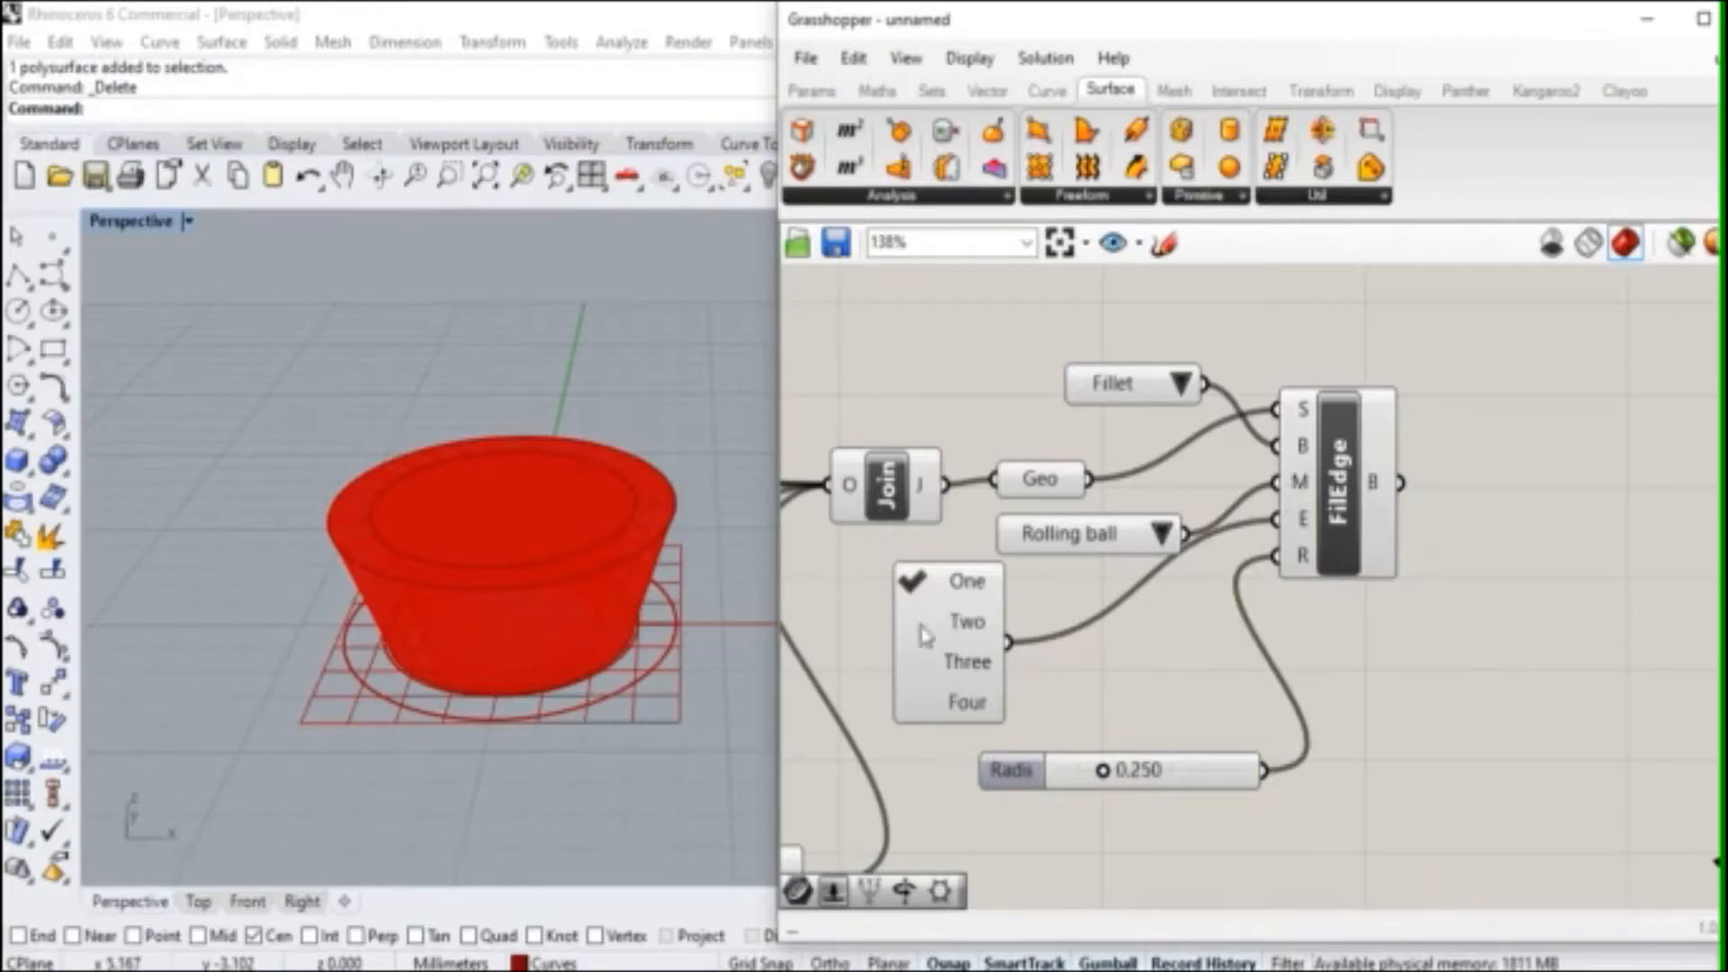
pyautogui.scroll(8, 447, 645)
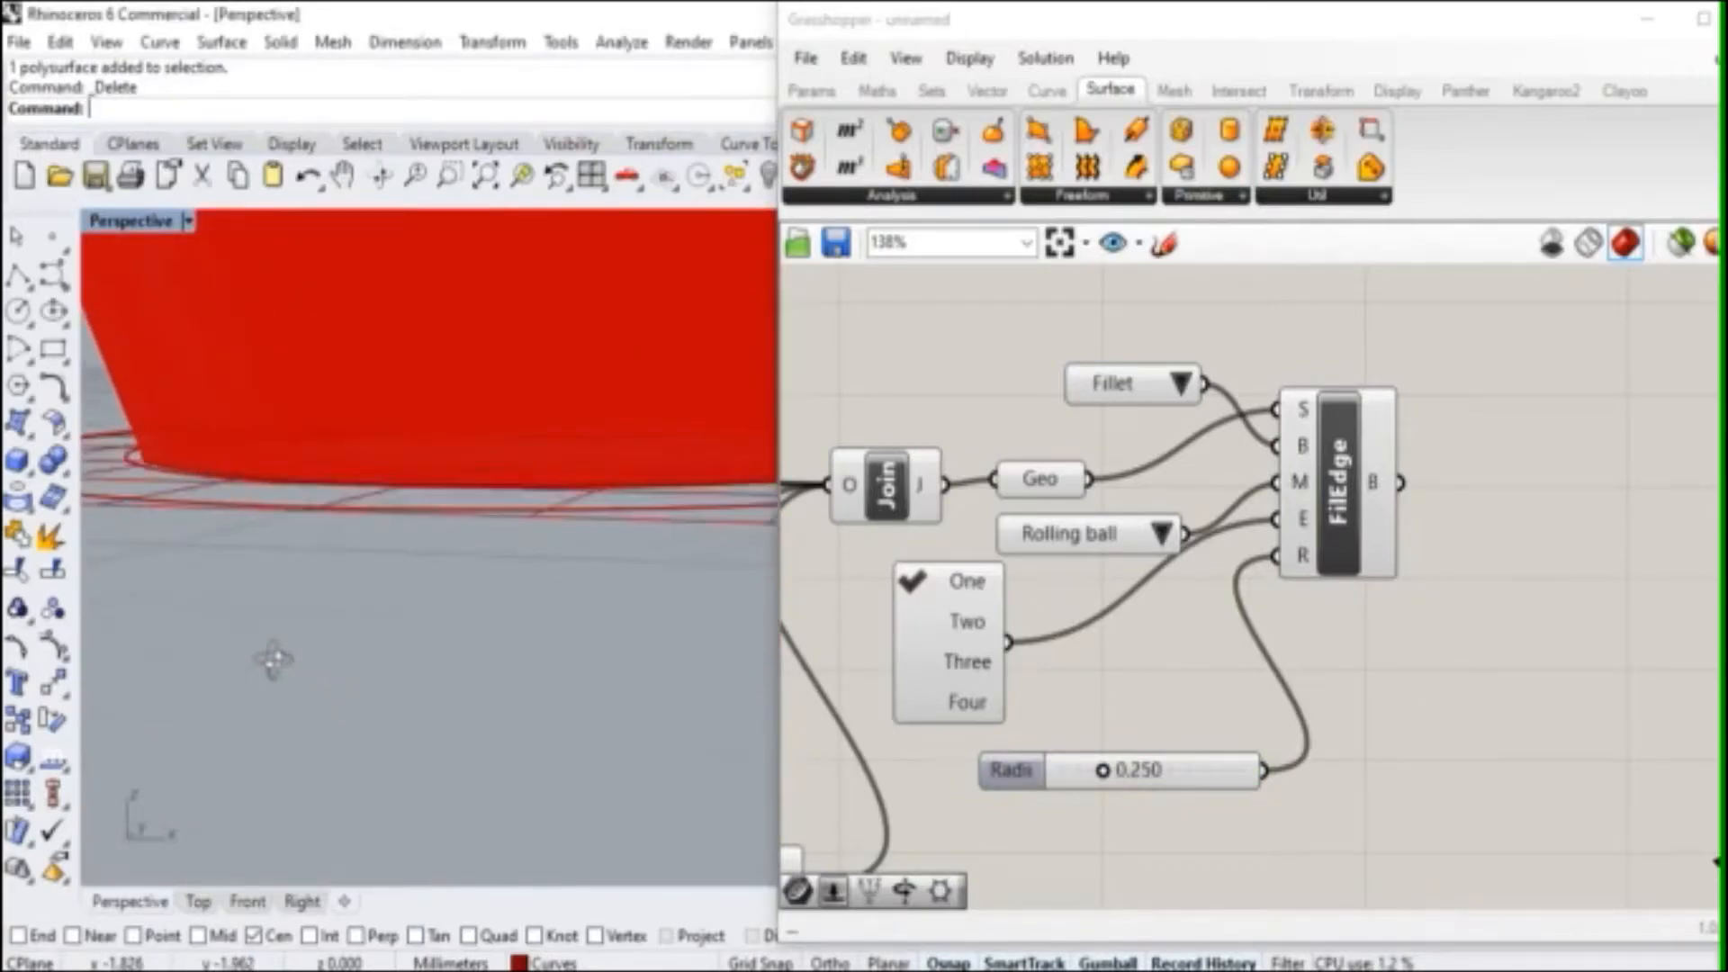
pyautogui.scroll(-3, 272, 661)
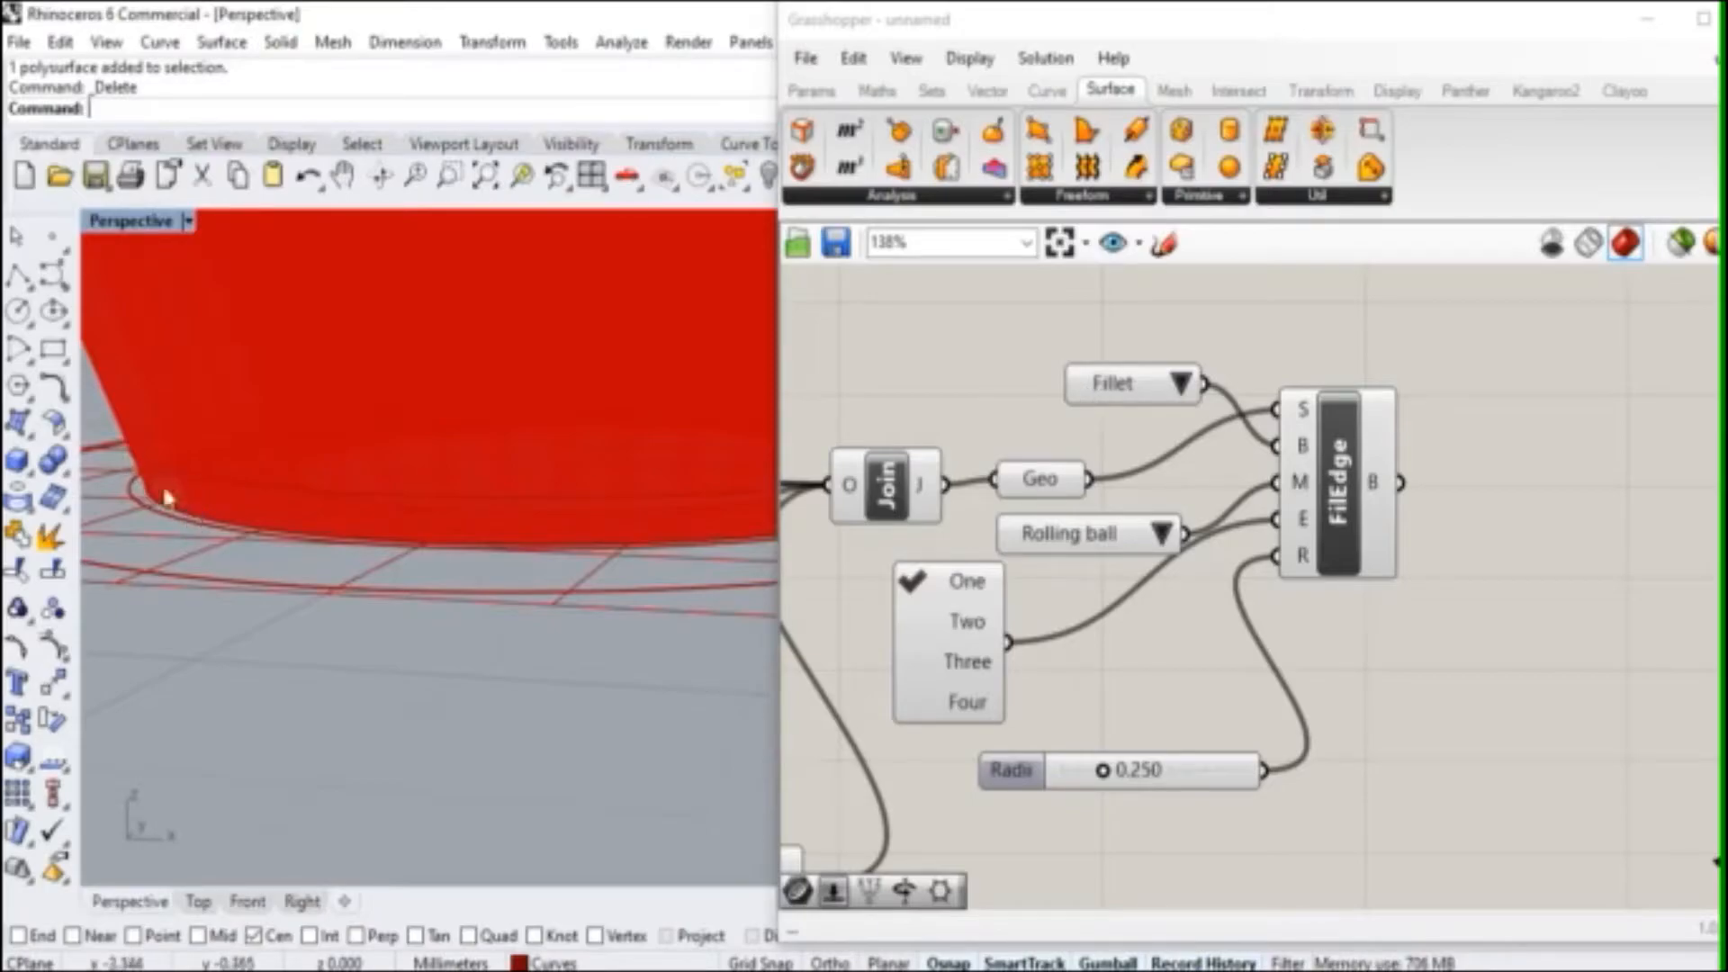
pyautogui.scroll(-5, 385, 644)
pyautogui.moveTo(385, 644); pyautogui.dragTo(459, 675, button='right')
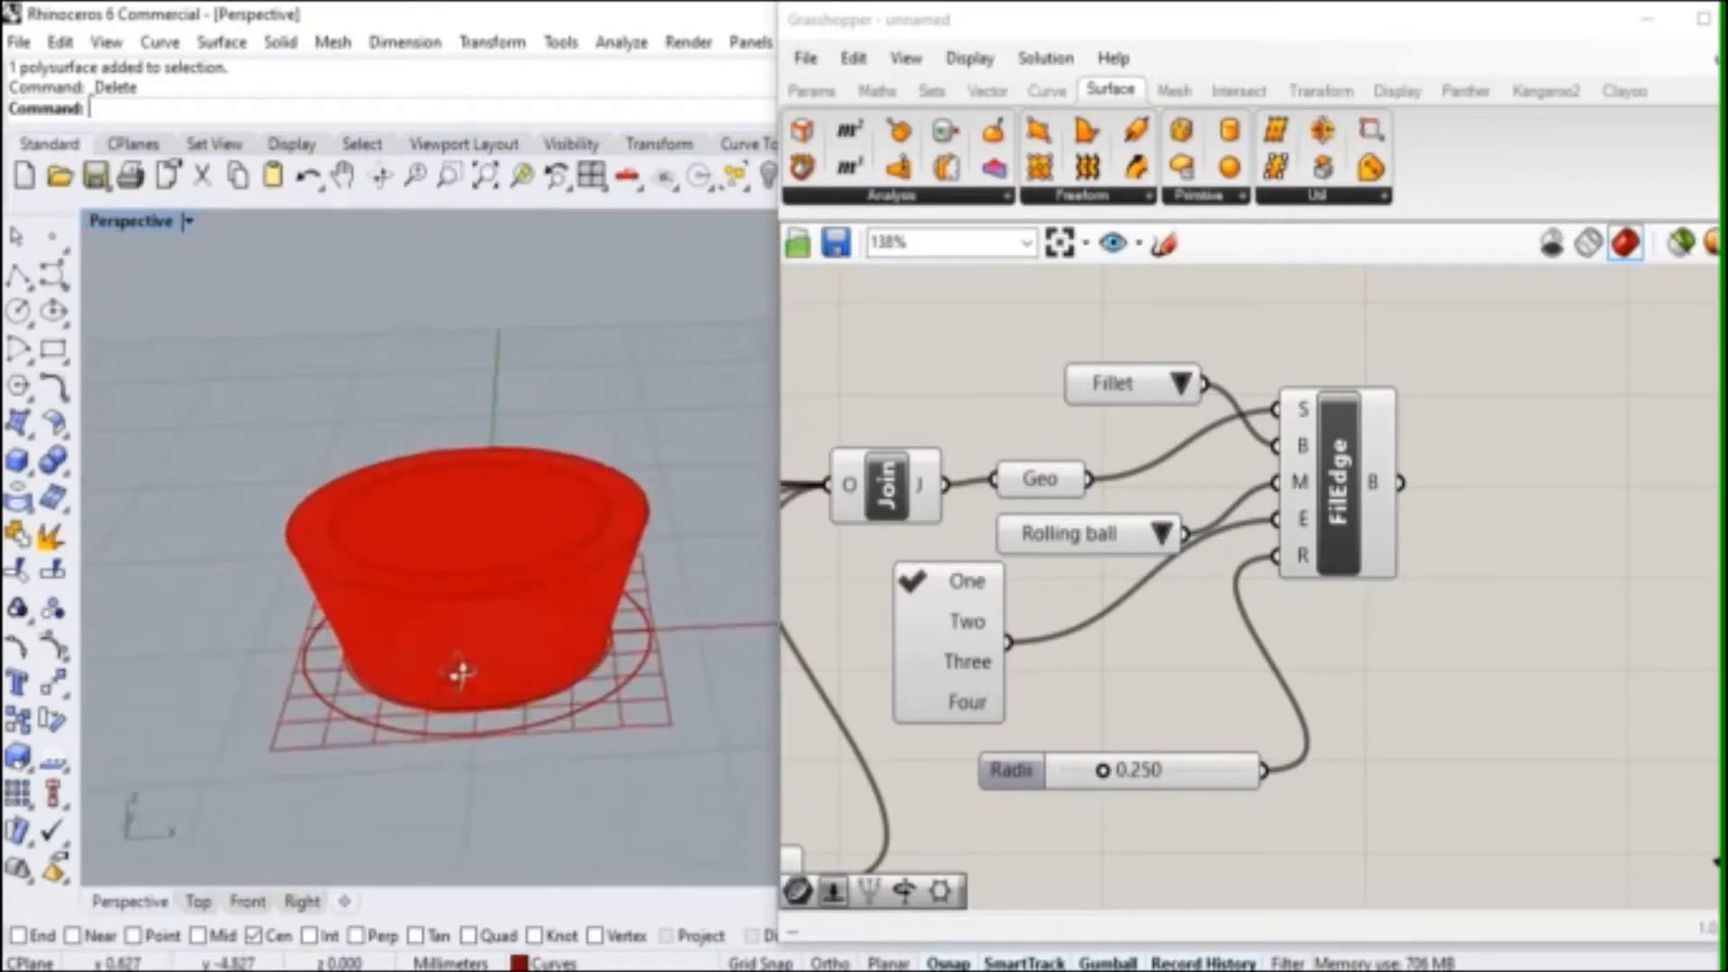
pyautogui.rightClick(1349, 509)
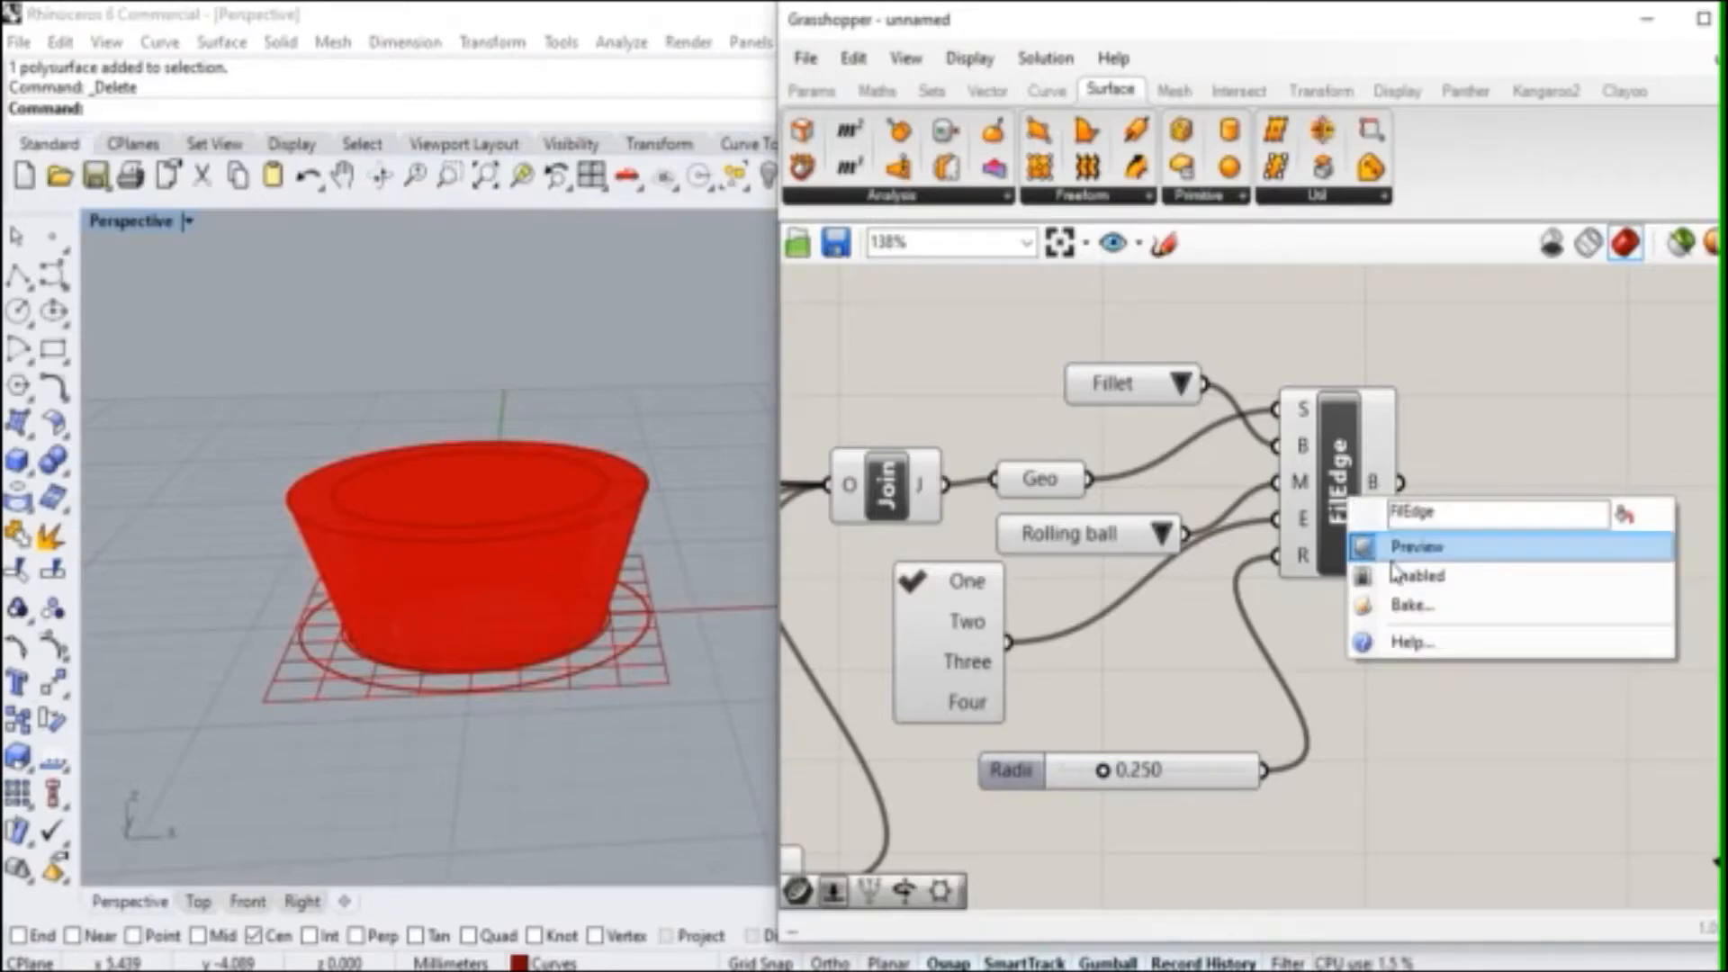
pyautogui.click(1396, 605)
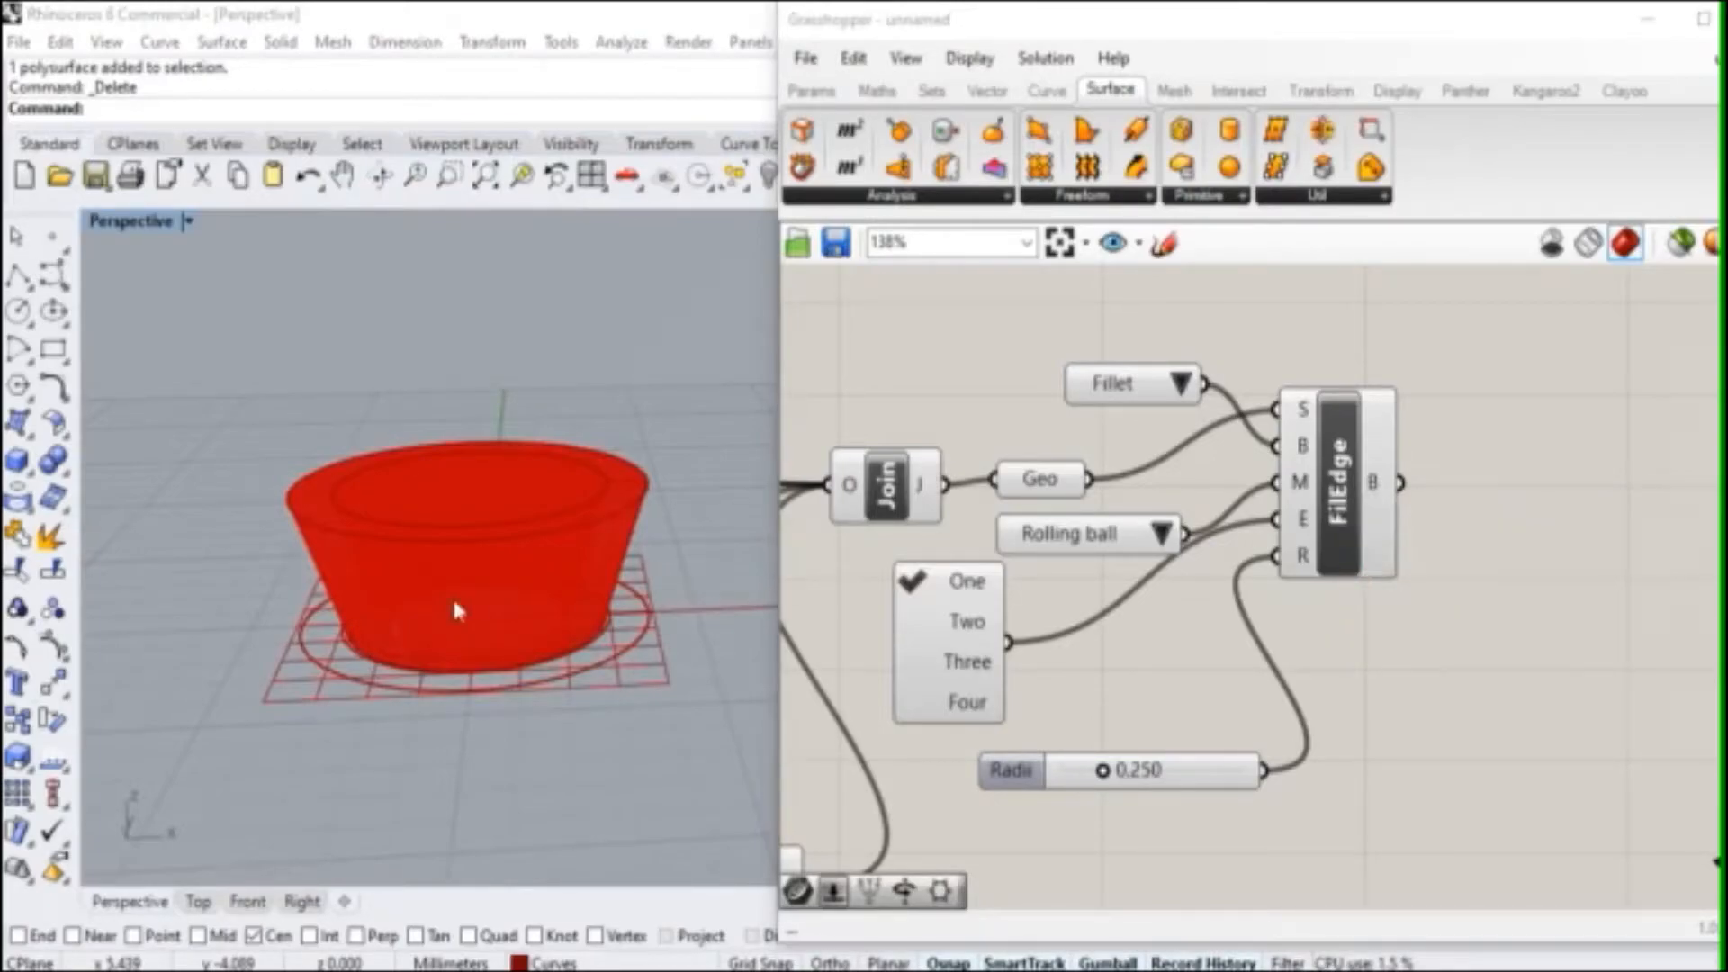
pyautogui.click(1415, 845)
pyautogui.scroll(10, 250, 513)
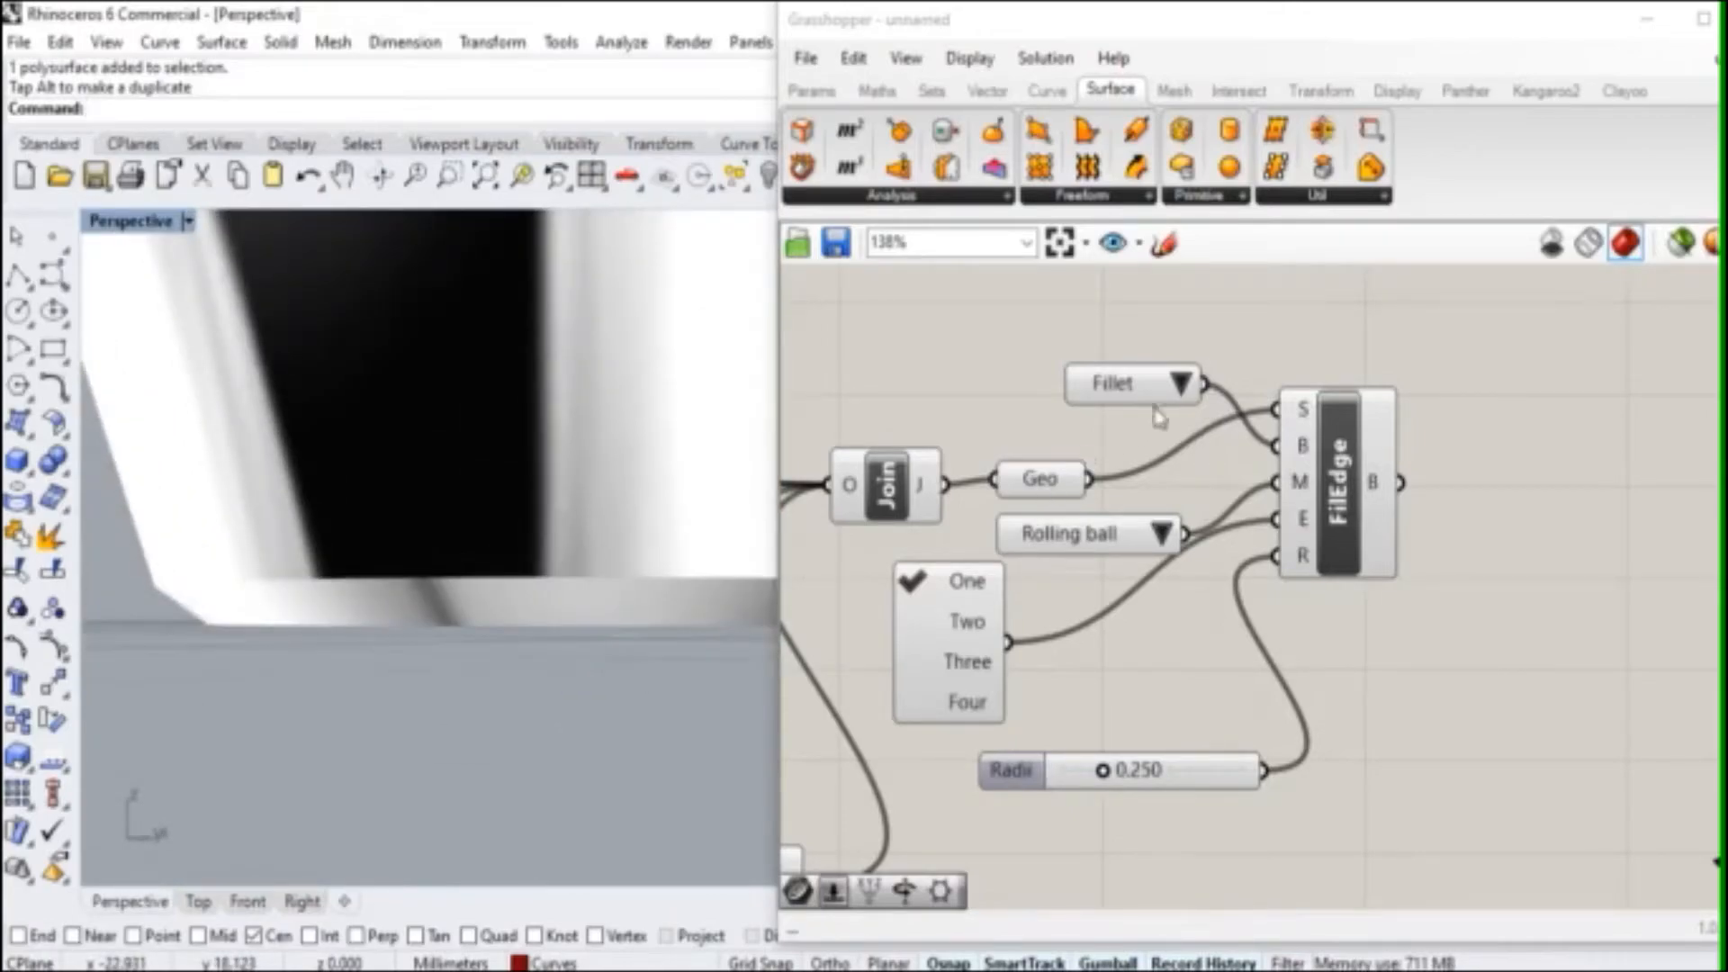
pyautogui.scroll(-5, 193, 570)
pyautogui.scroll(5, 193, 570)
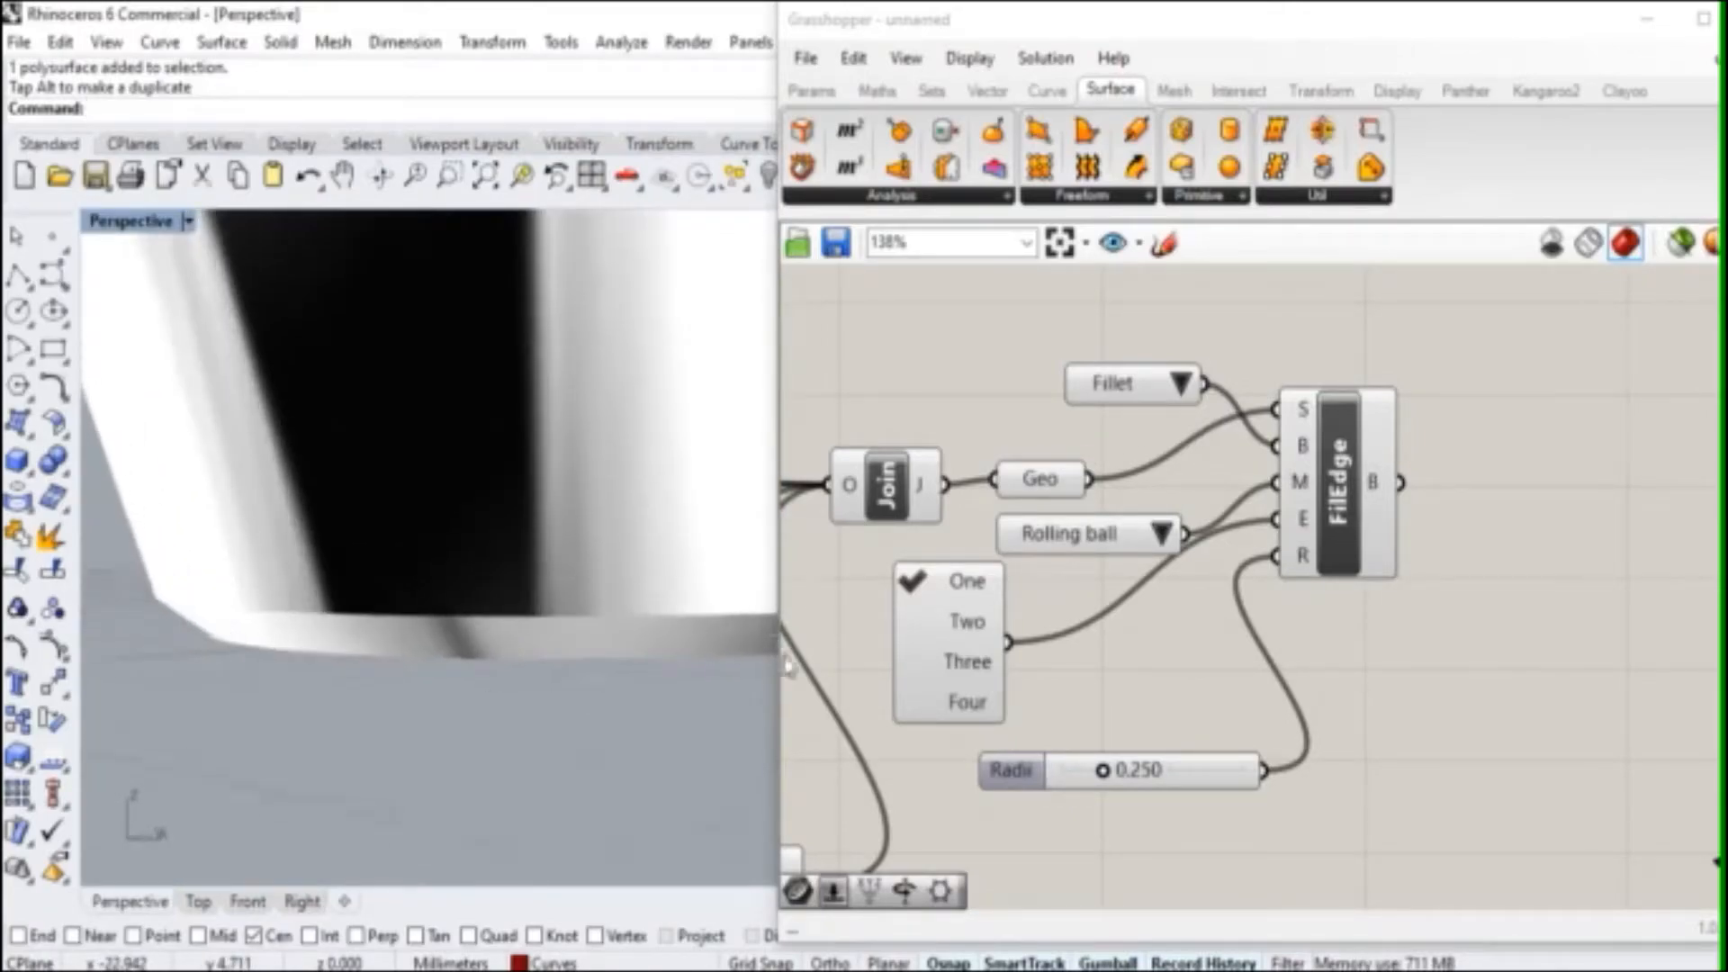
# Step: Renumber the blend type value list to Fillet = 0, Chamfer = 1 and Blend = 2
pyautogui.click(1180, 383)
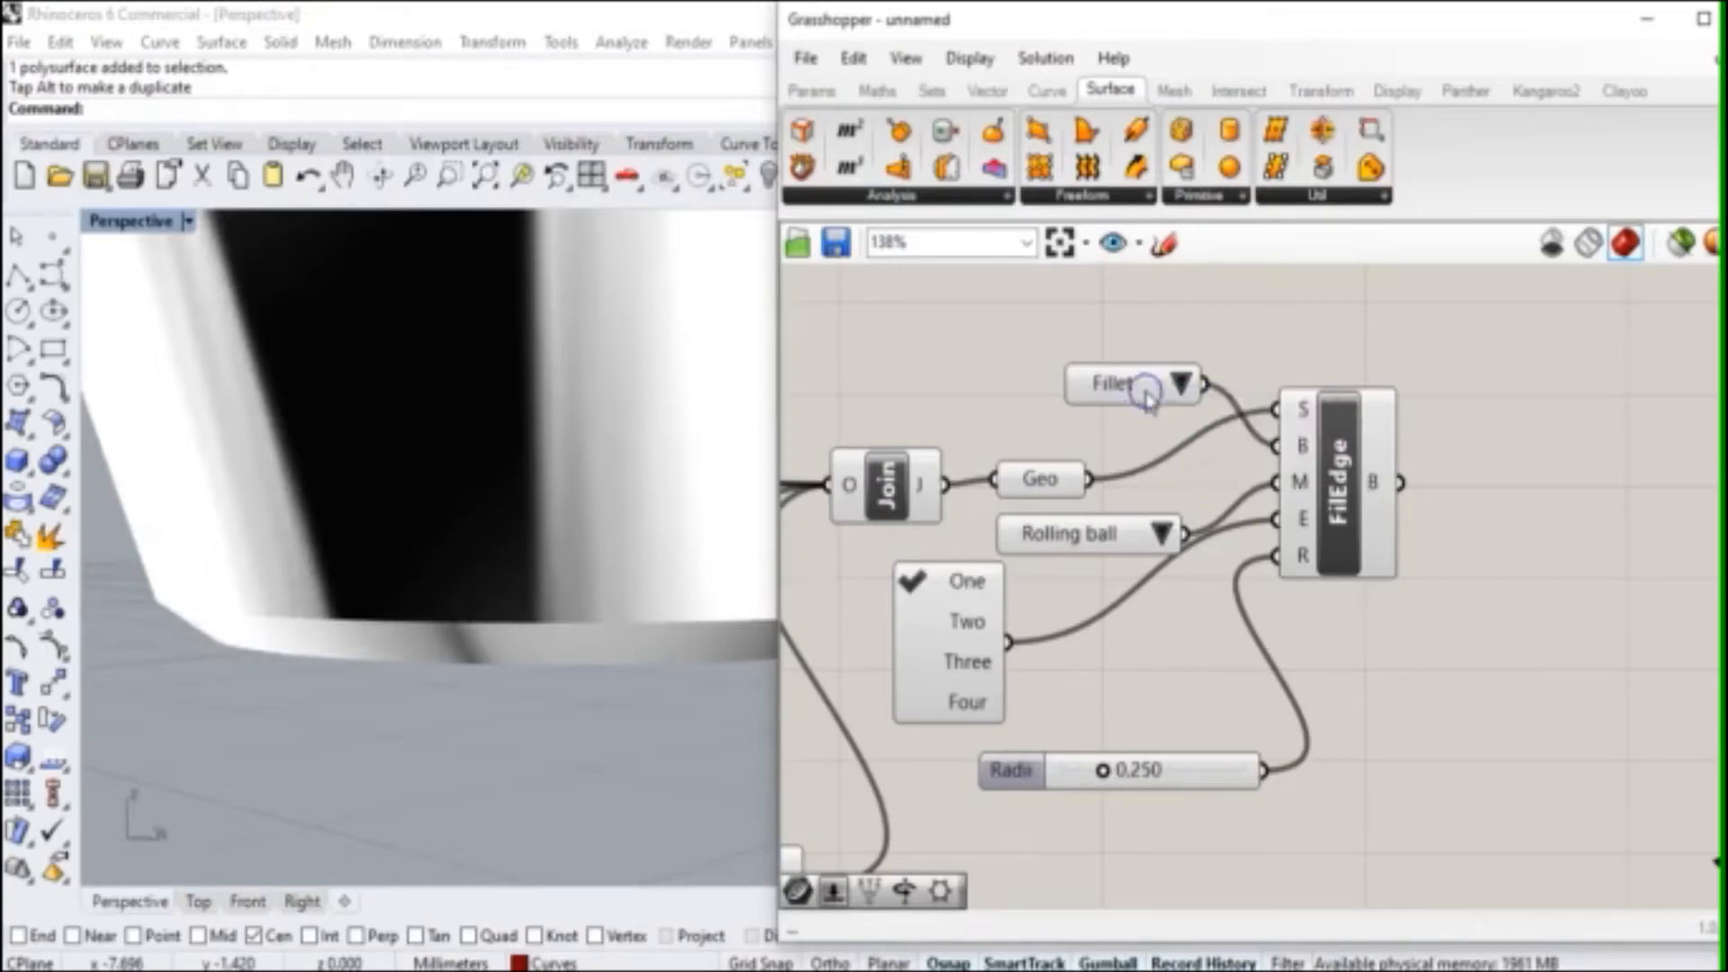
pyautogui.rightClick(1147, 387)
pyautogui.click(1201, 440)
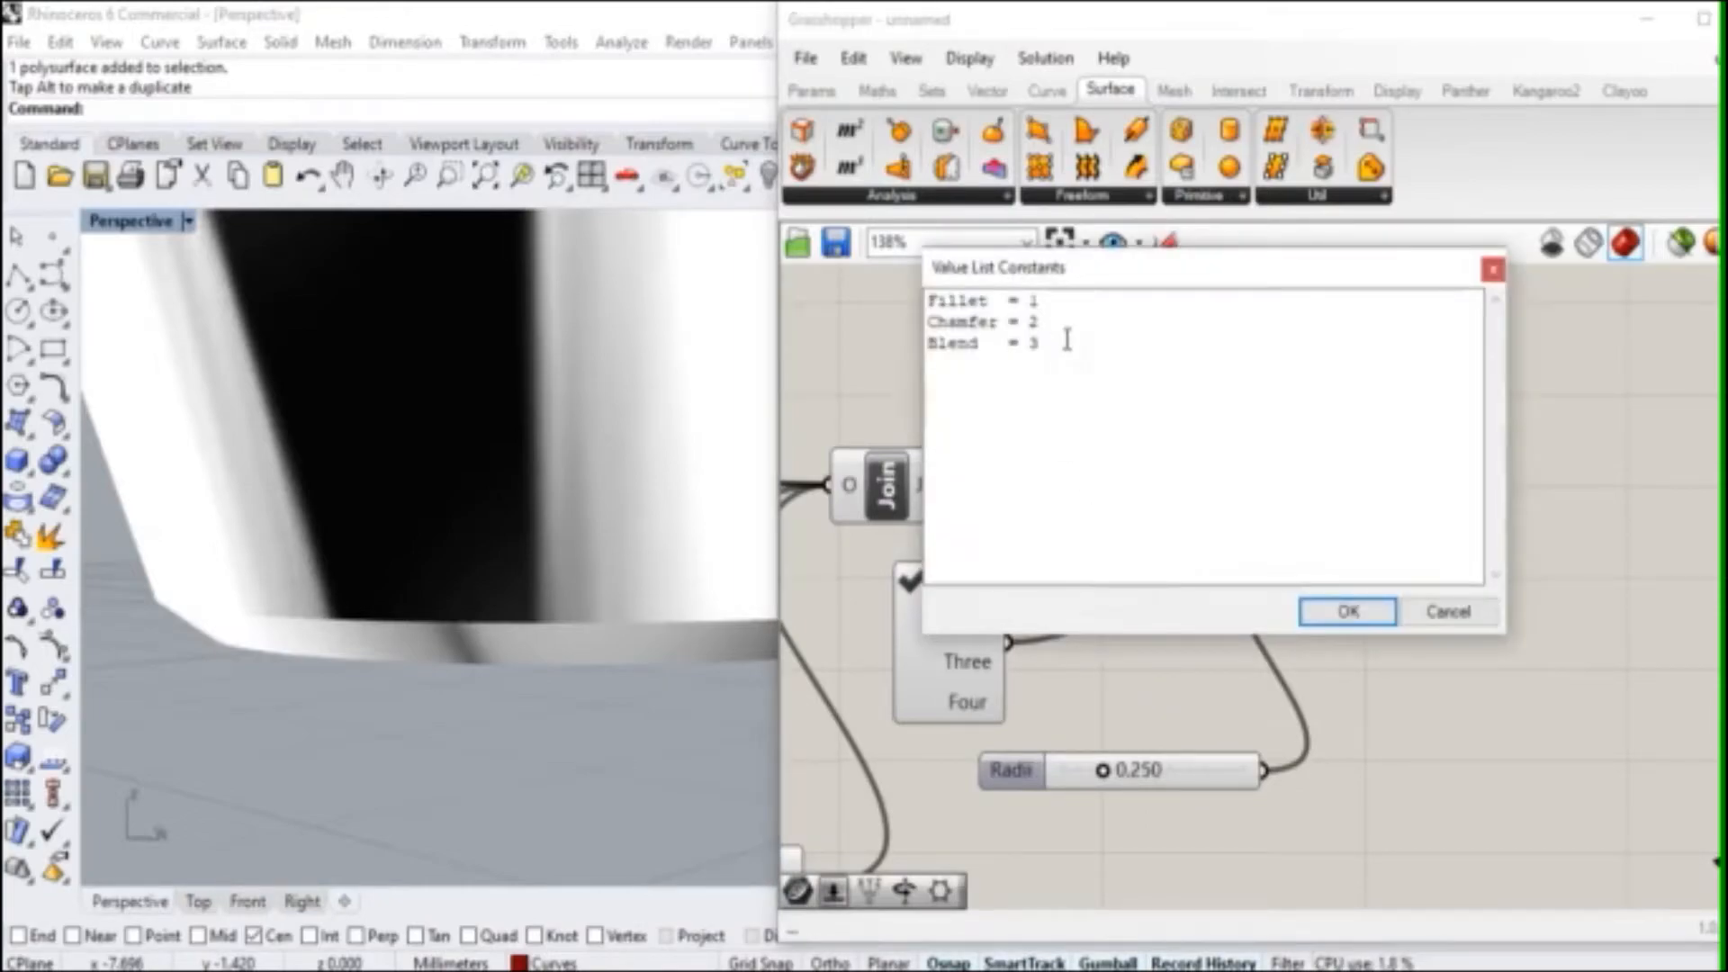
pyautogui.doubleClick(1033, 300)
pyautogui.write('0')
pyautogui.doubleClick(1033, 322)
pyautogui.write('1')
pyautogui.doubleClick(1032, 343)
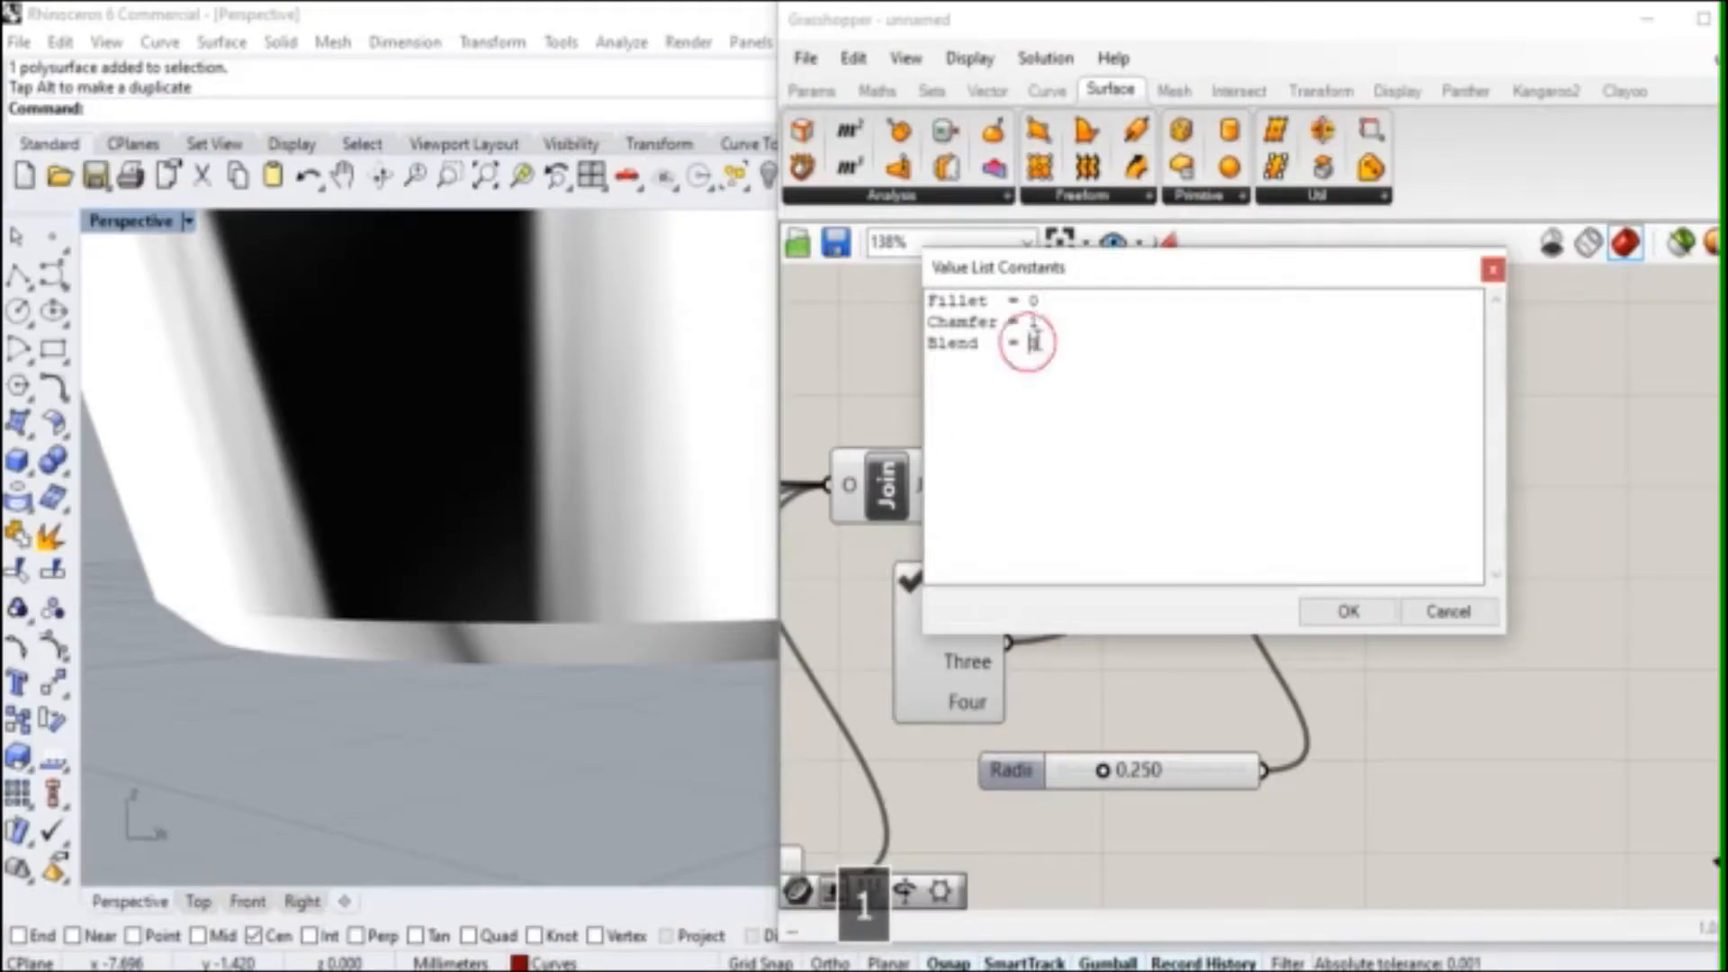
pyautogui.write('2')
pyautogui.click(1348, 611)
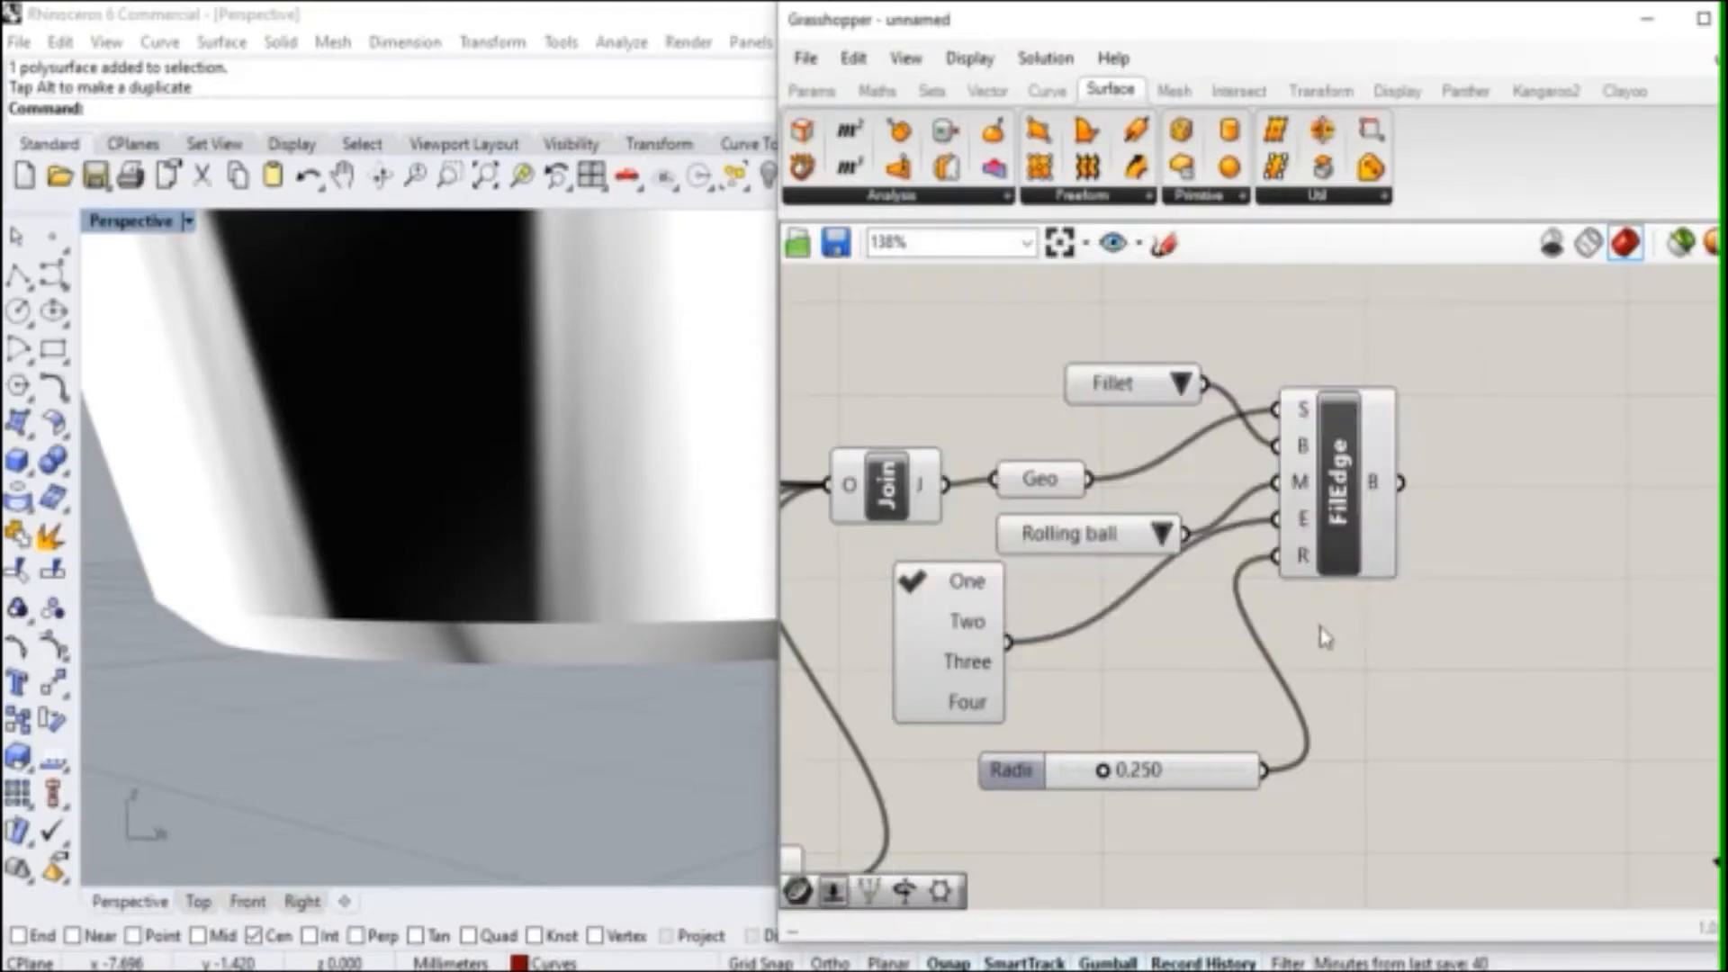
# Step: Delete the previously baked bowl beside the red preview
pyautogui.scroll(-5, 401, 633)
pyautogui.click(342, 590)
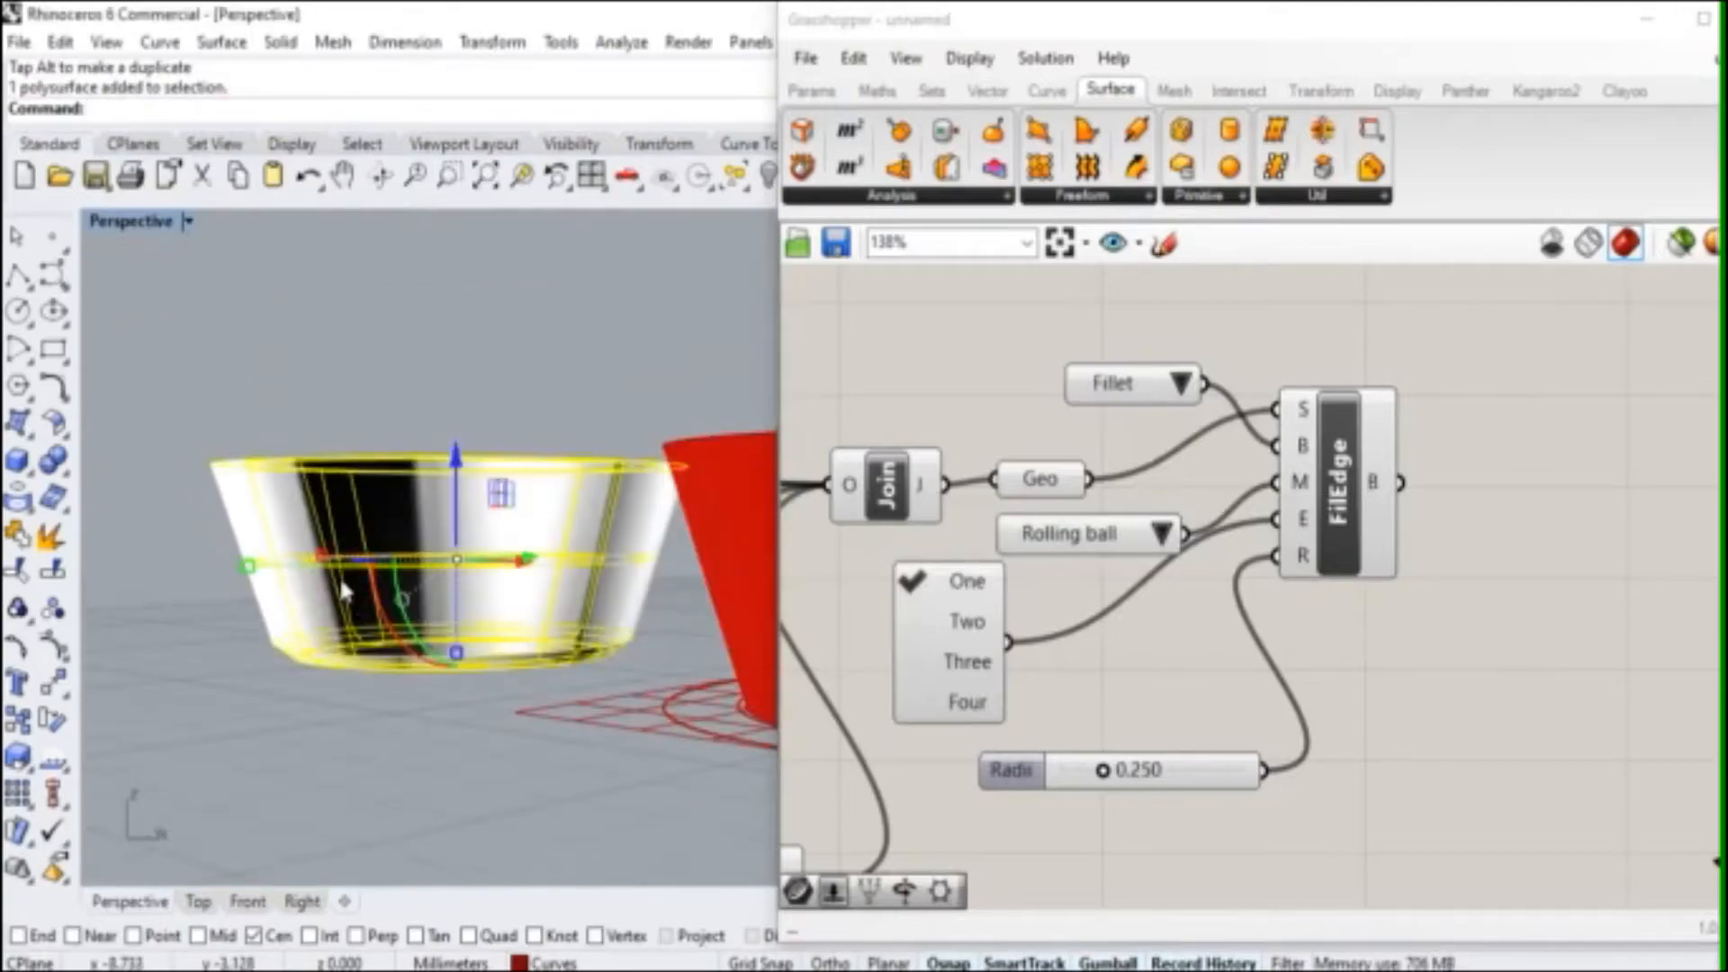
pyautogui.press('Delete')
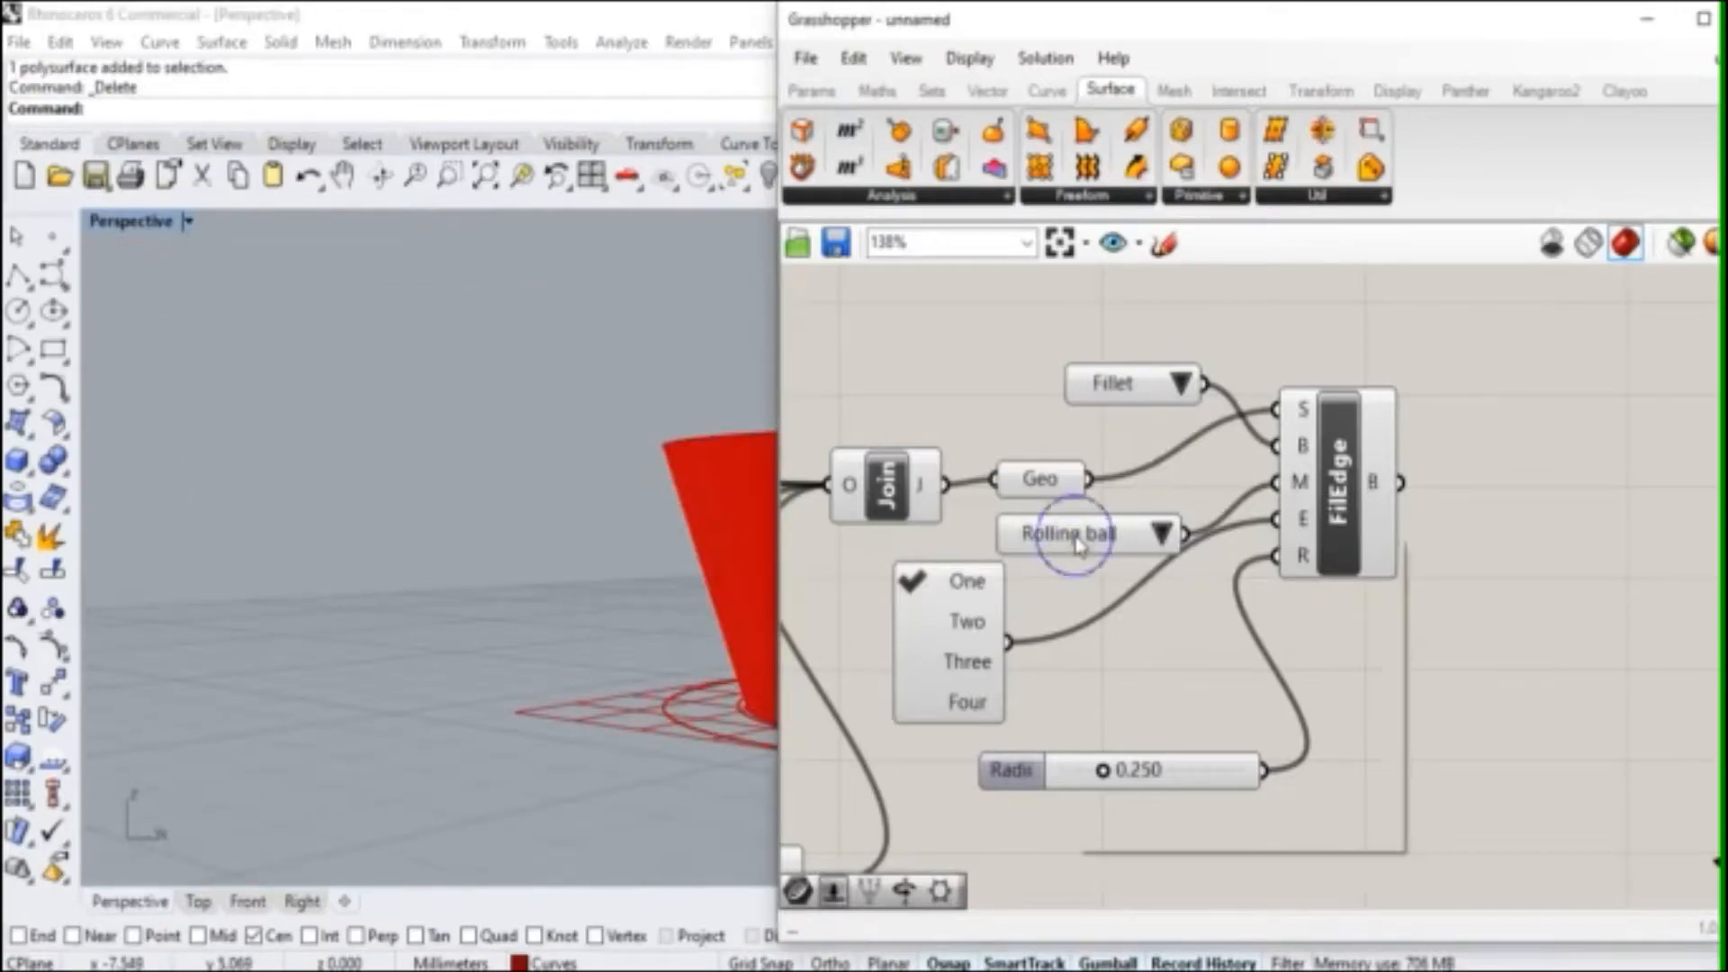
# Step: Edit the fillet metric value list so that Rolling ball = 0, Edge Distance = 1 and Rail Distance = 2
pyautogui.rightClick(1073, 535)
pyautogui.click(1135, 585)
pyautogui.doubleClick(1015, 443)
pyautogui.write('0')
pyautogui.doubleClick(1016, 464)
pyautogui.write('1')
pyautogui.doubleClick(1015, 486)
pyautogui.write('2')
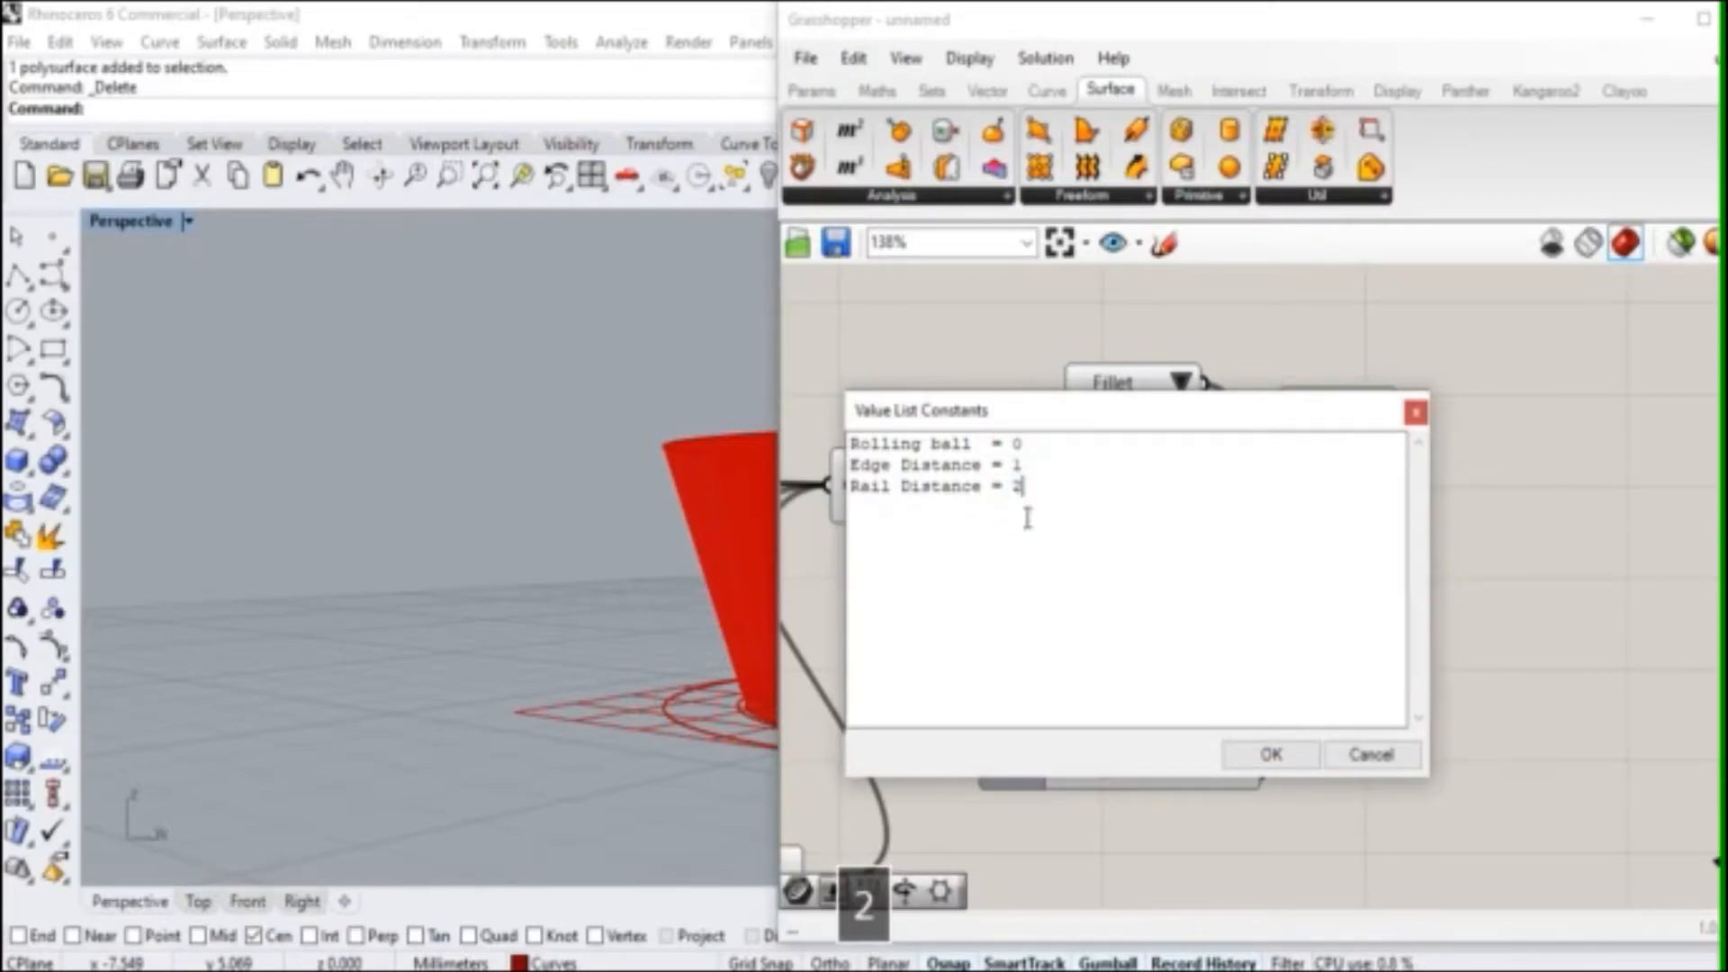
pyautogui.click(1269, 756)
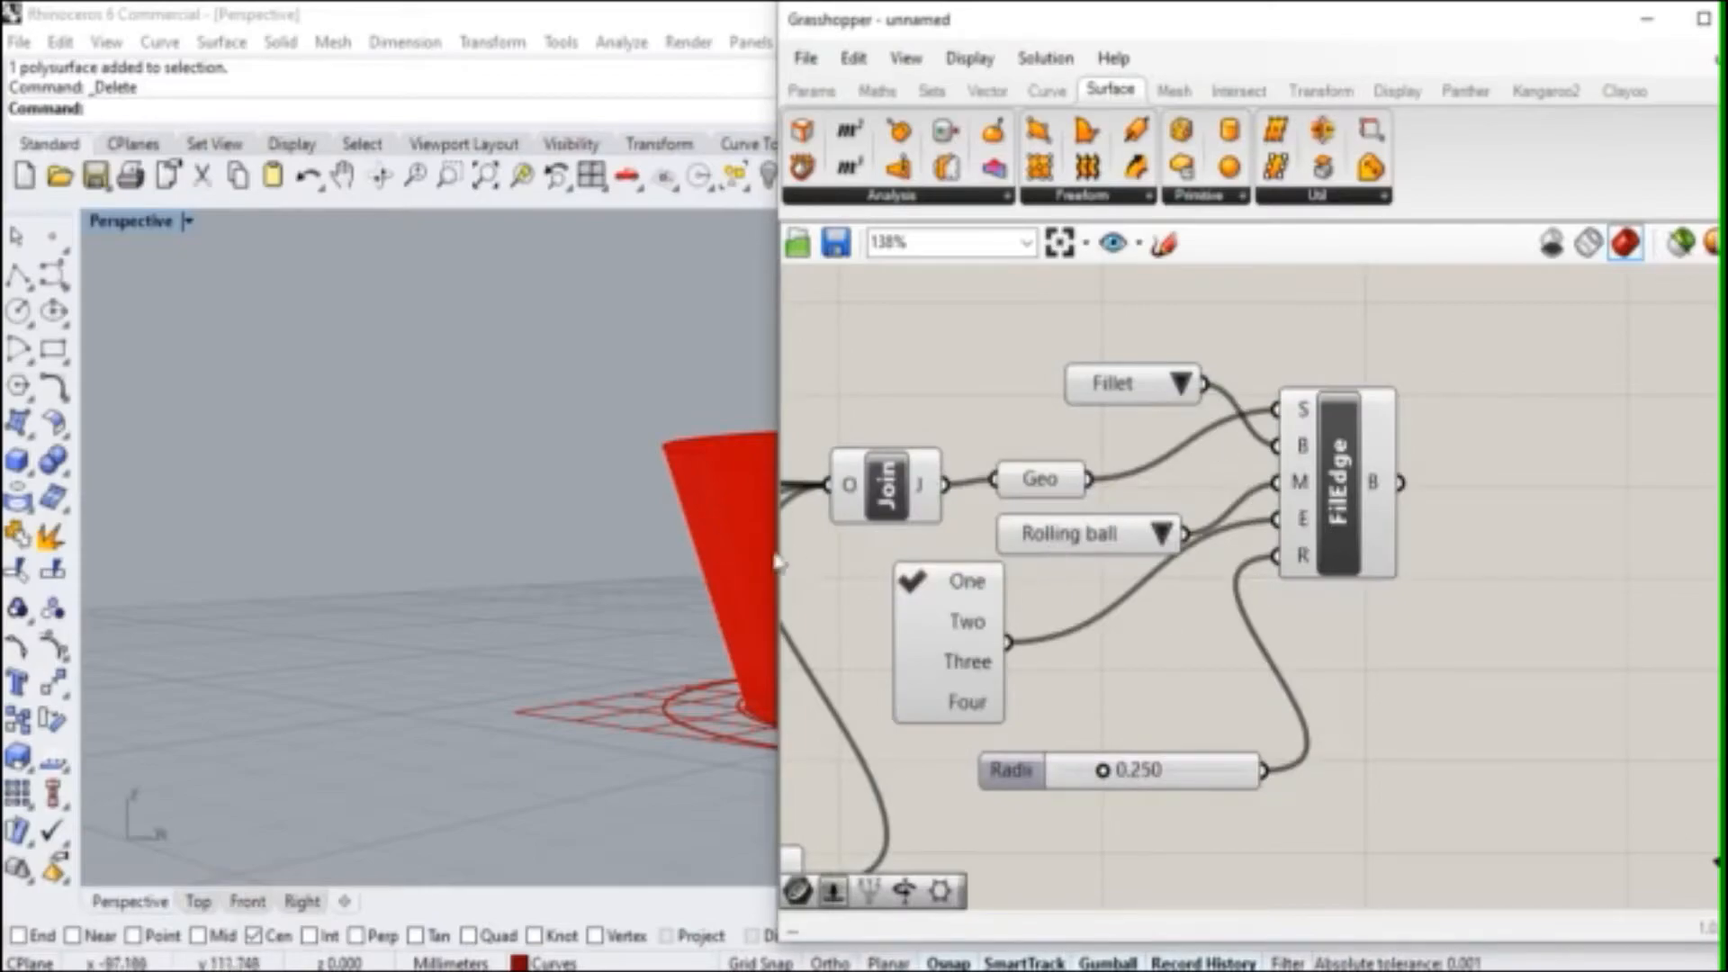
# Step: Bake the Fillet Edge result and move the baked bowl about 12.5 mm along negative X, clear of the preview
pyautogui.rightClick(1368, 459)
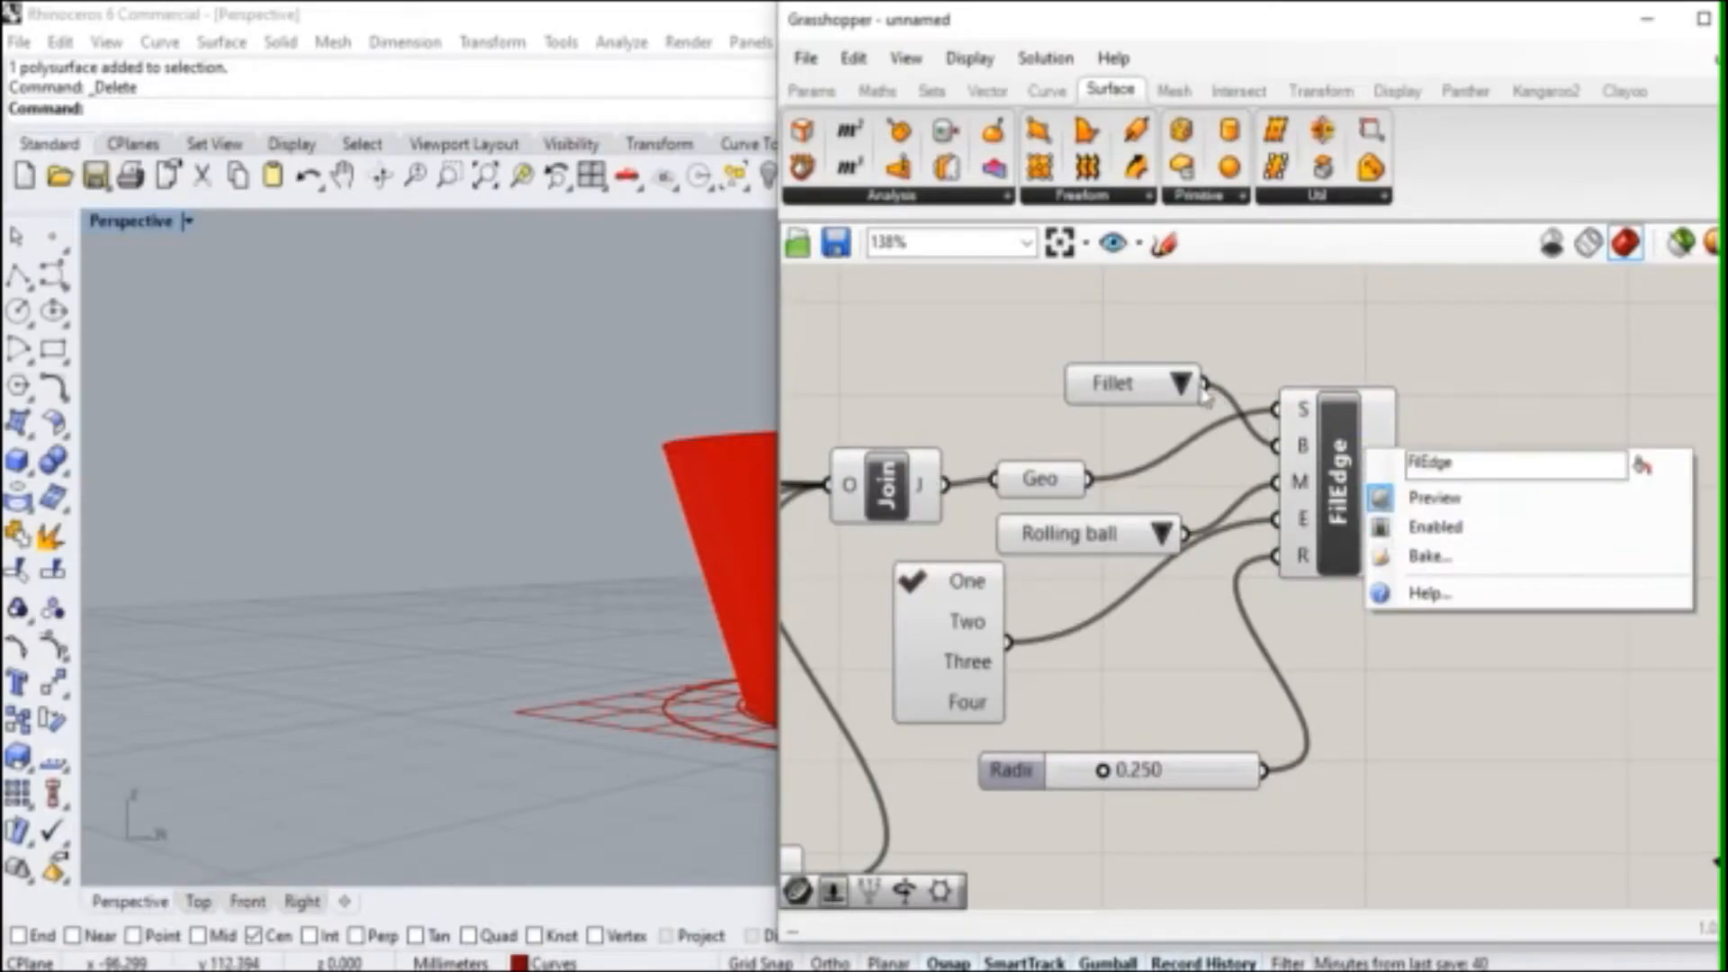
pyautogui.click(1430, 555)
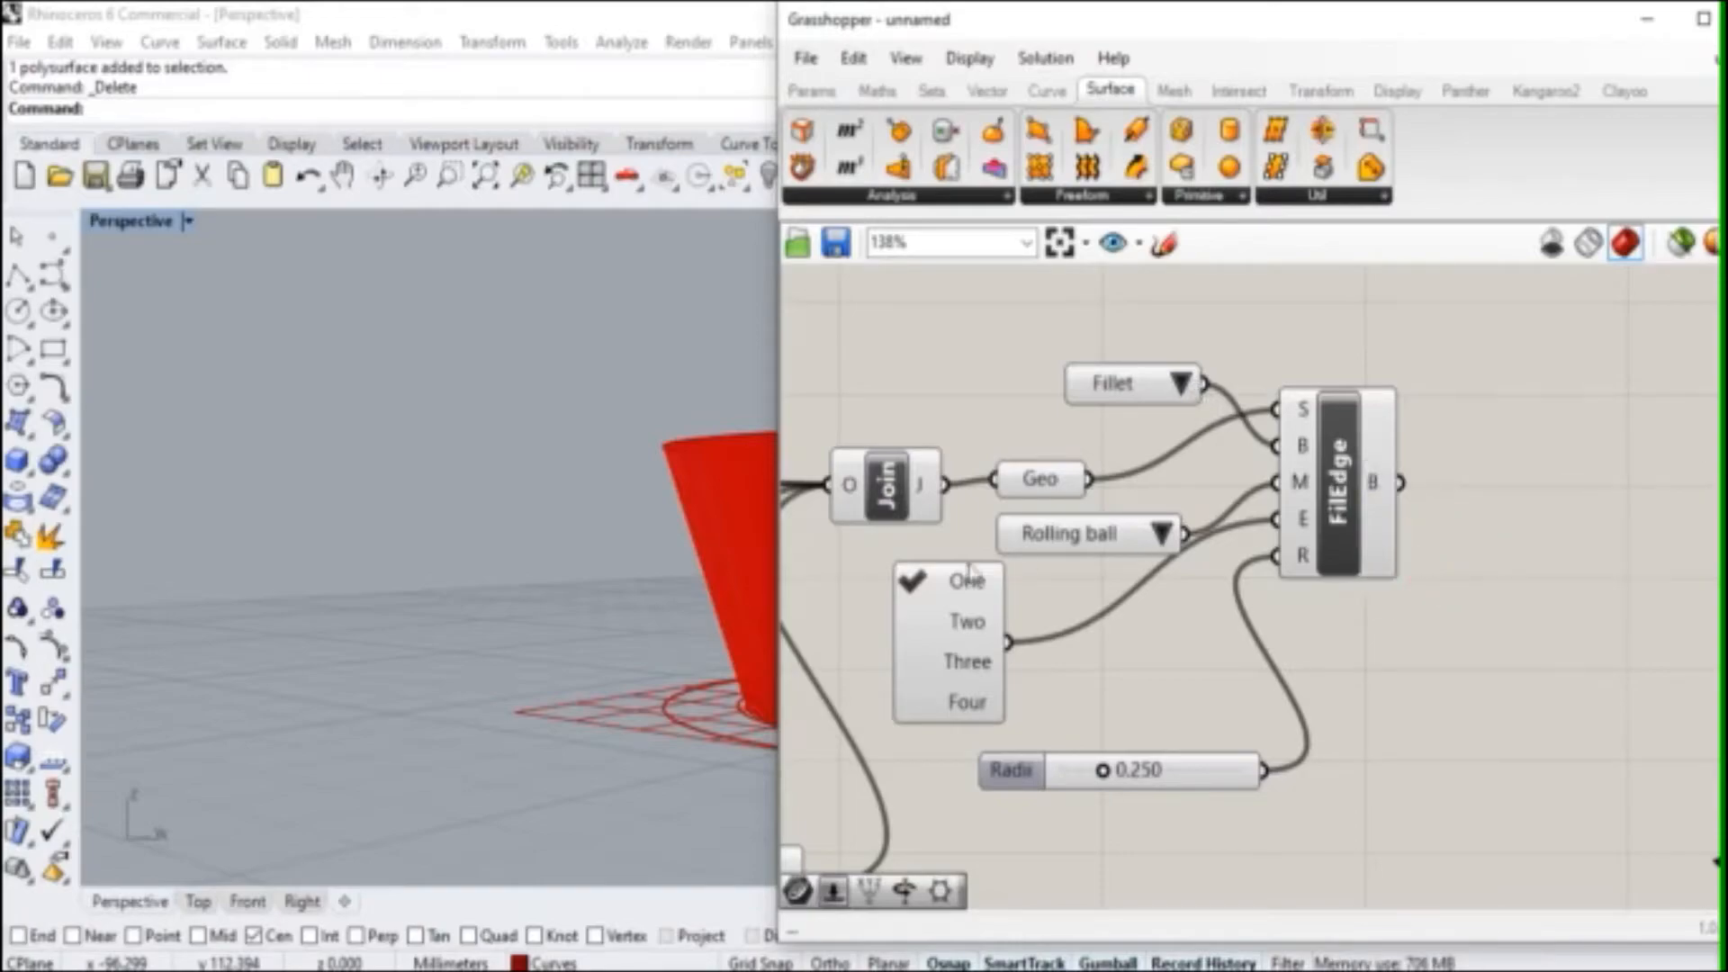
pyautogui.click(1463, 798)
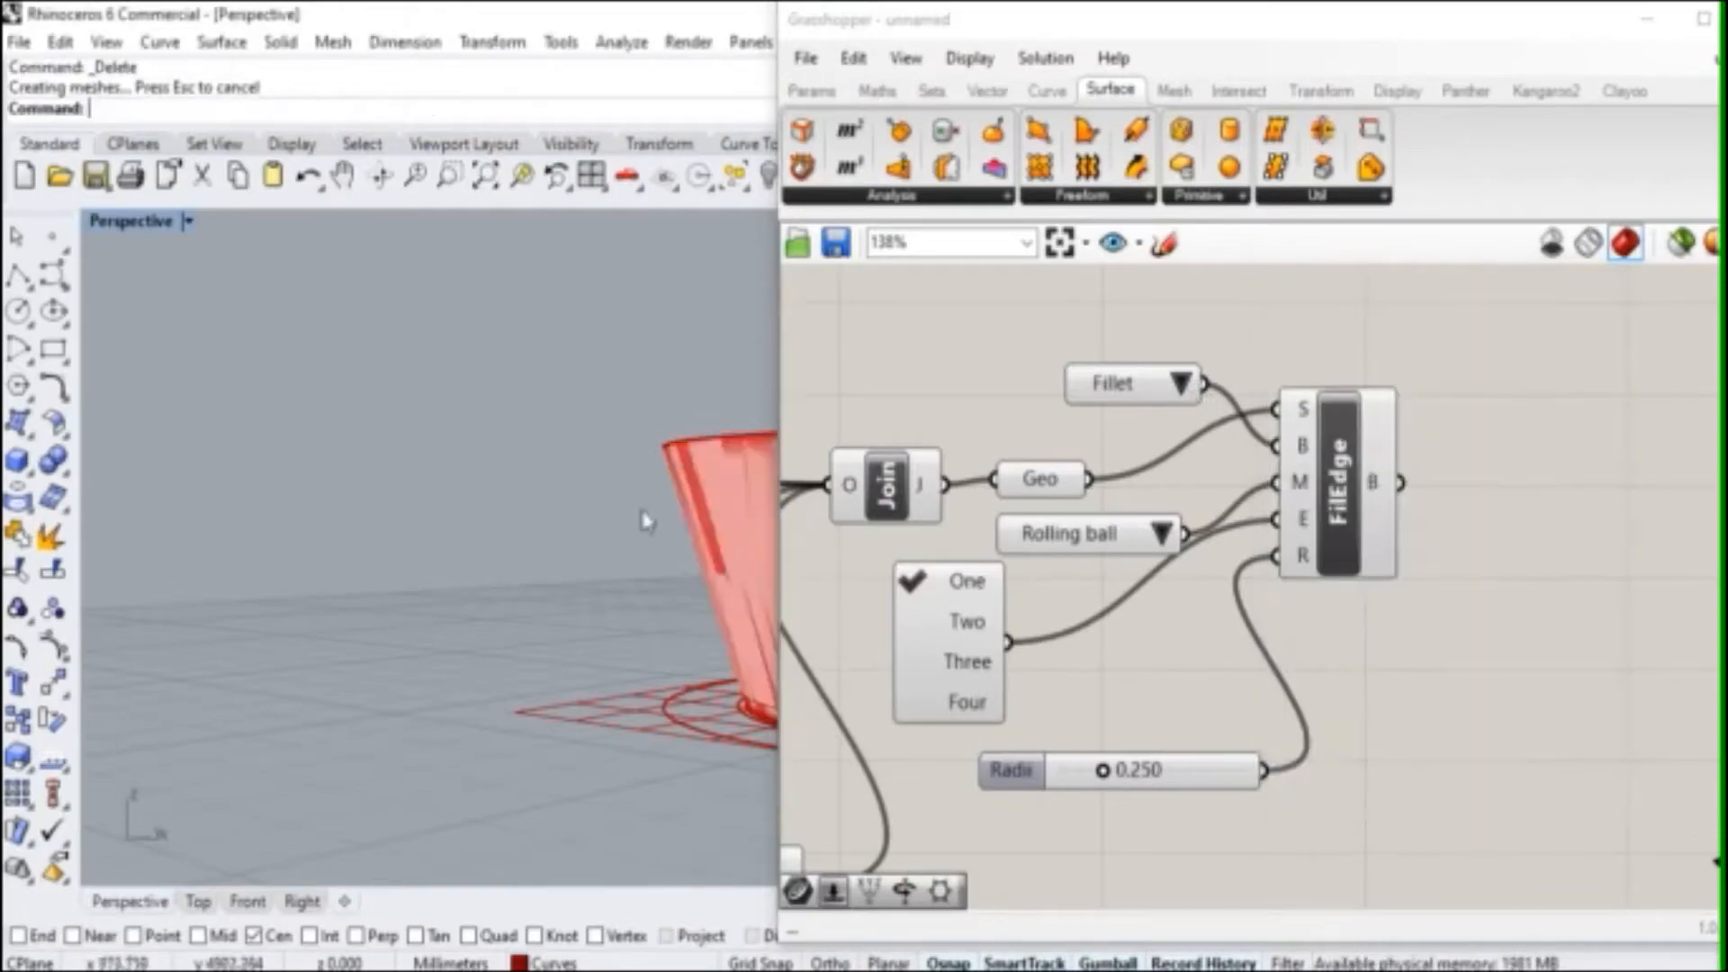
pyautogui.scroll(-6, 468, 580)
pyautogui.scroll(5, 586, 611)
pyautogui.click(583, 621)
pyautogui.scroll(-5, 623, 612)
pyautogui.moveTo(644, 621); pyautogui.dragTo(349, 628)
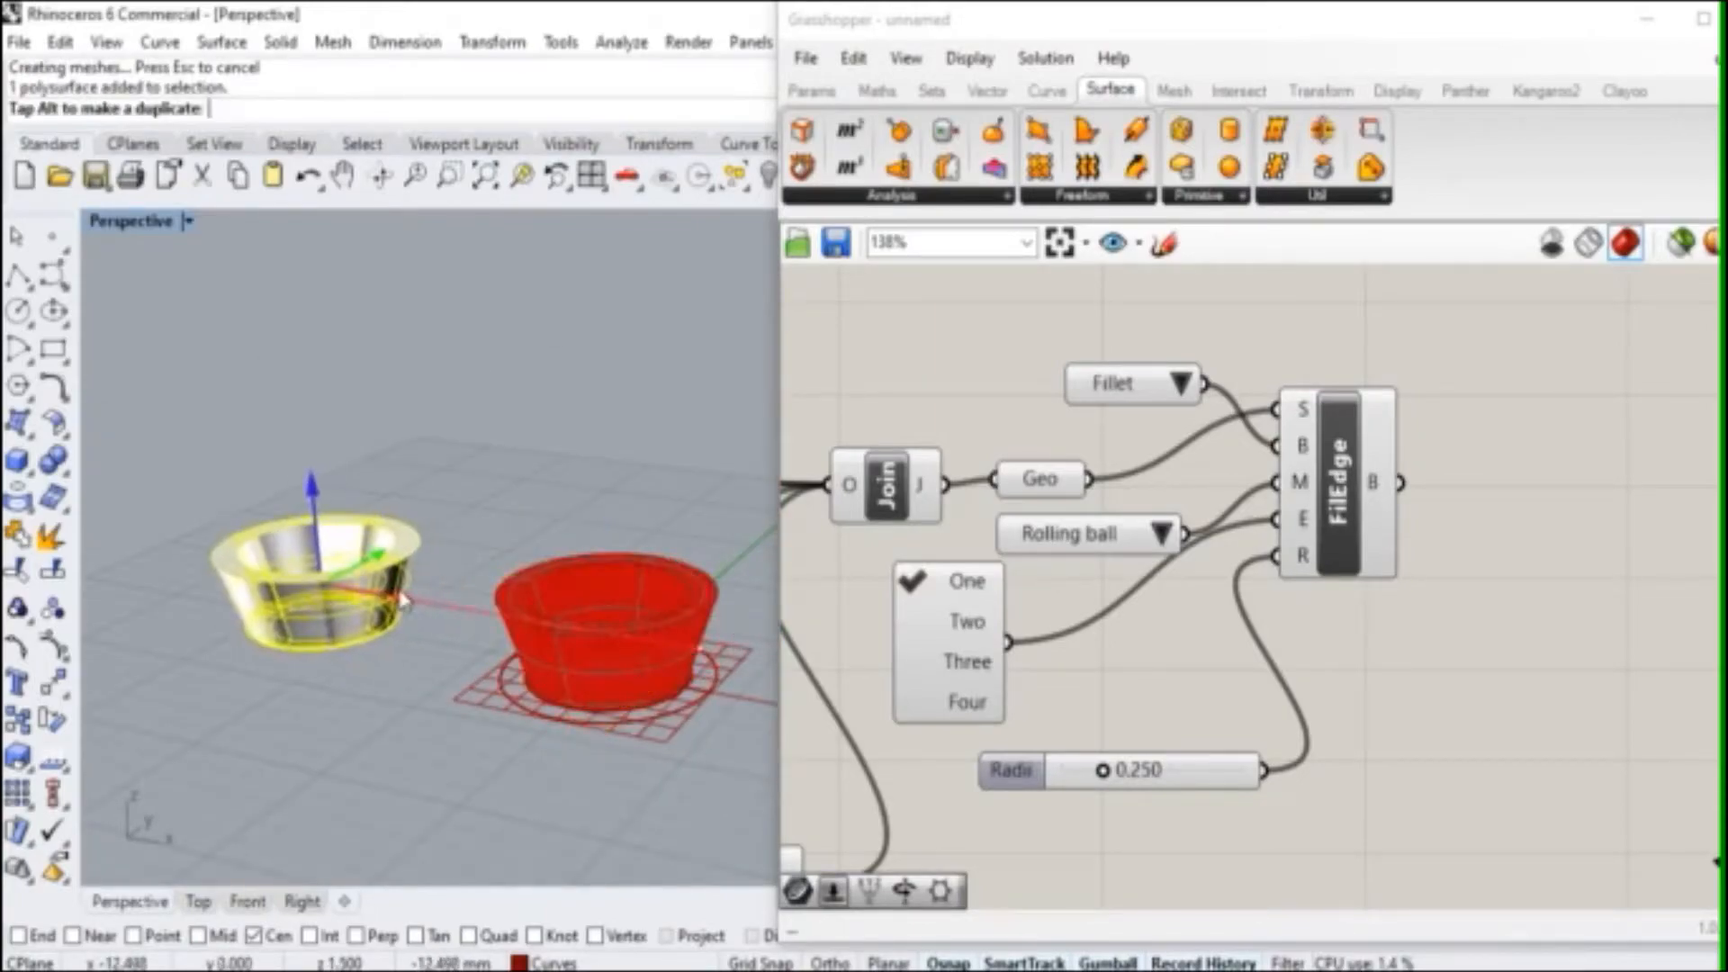
# Step: Examine the baked bowl's filleted bottom edge and rim from several angles and compare it with the red preview
pyautogui.scroll(8, 349, 628)
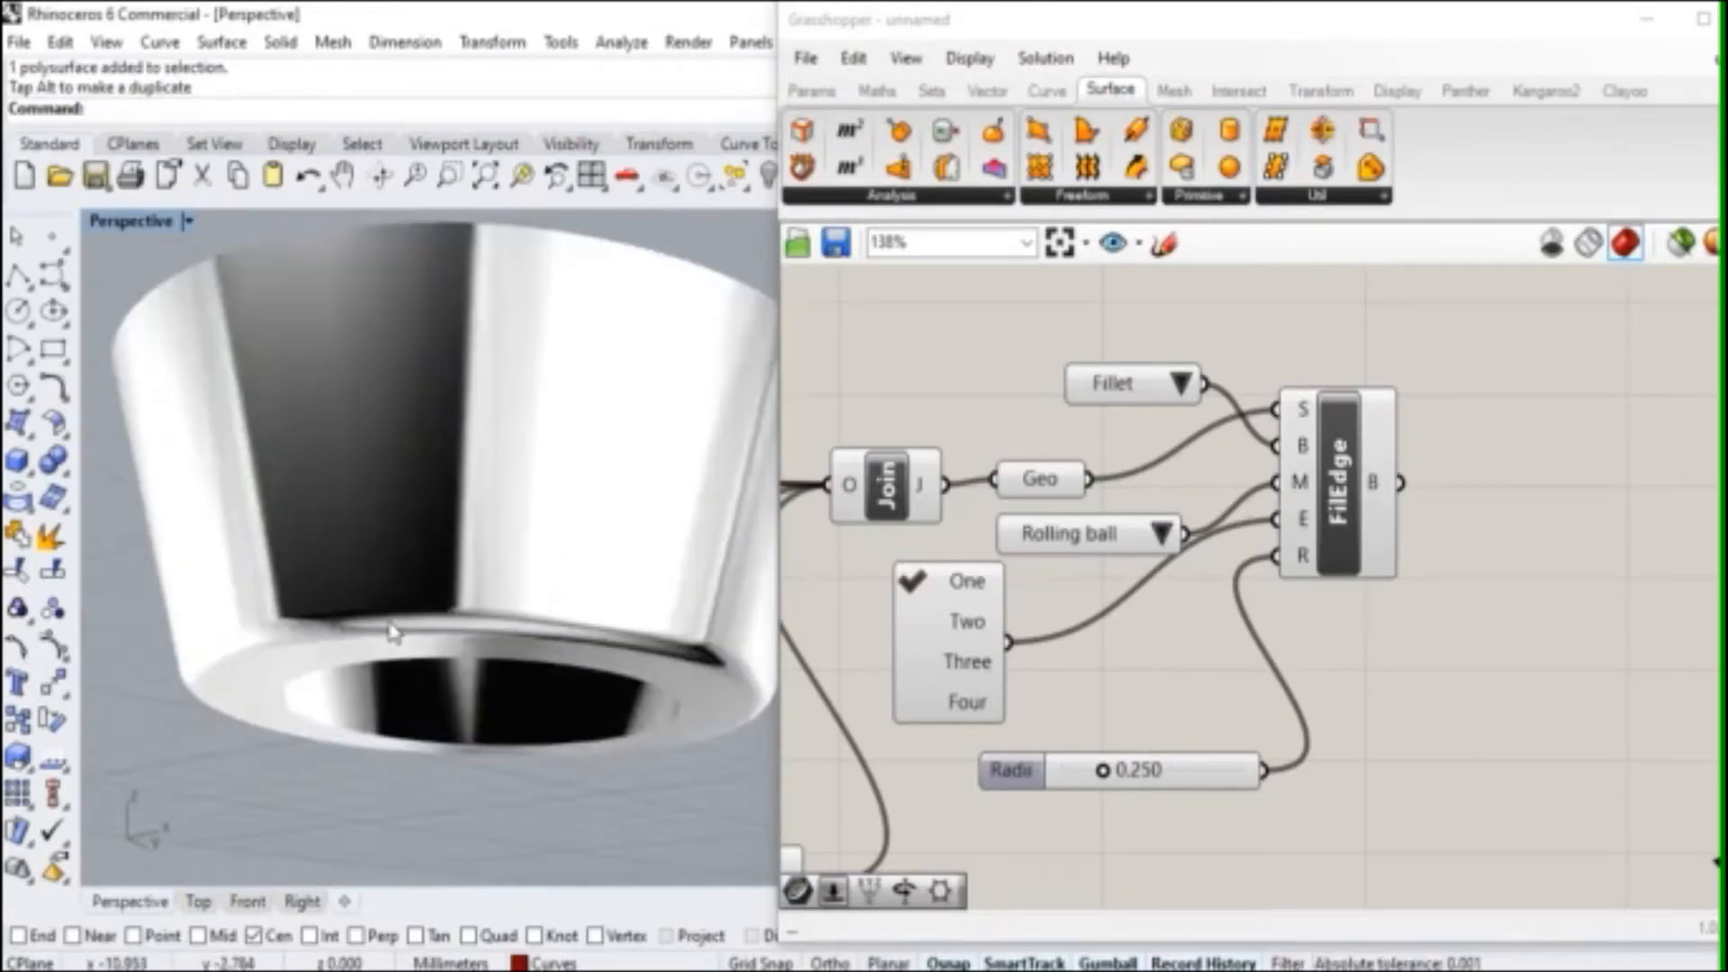
pyautogui.scroll(6, 310, 730)
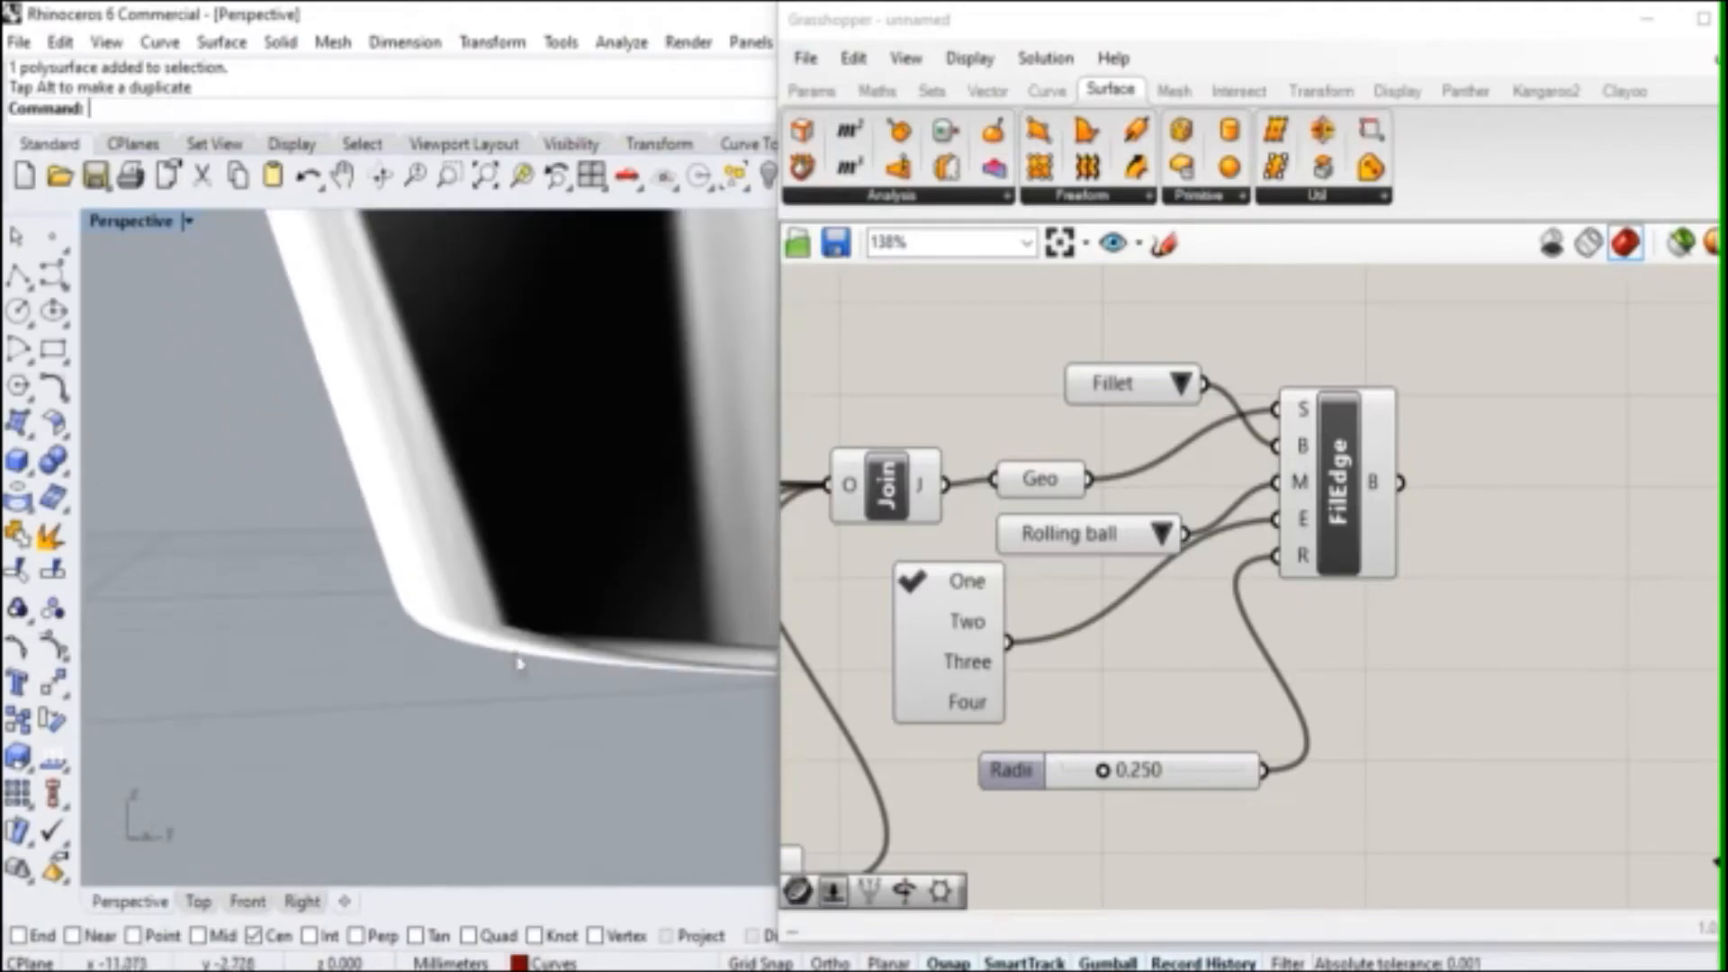
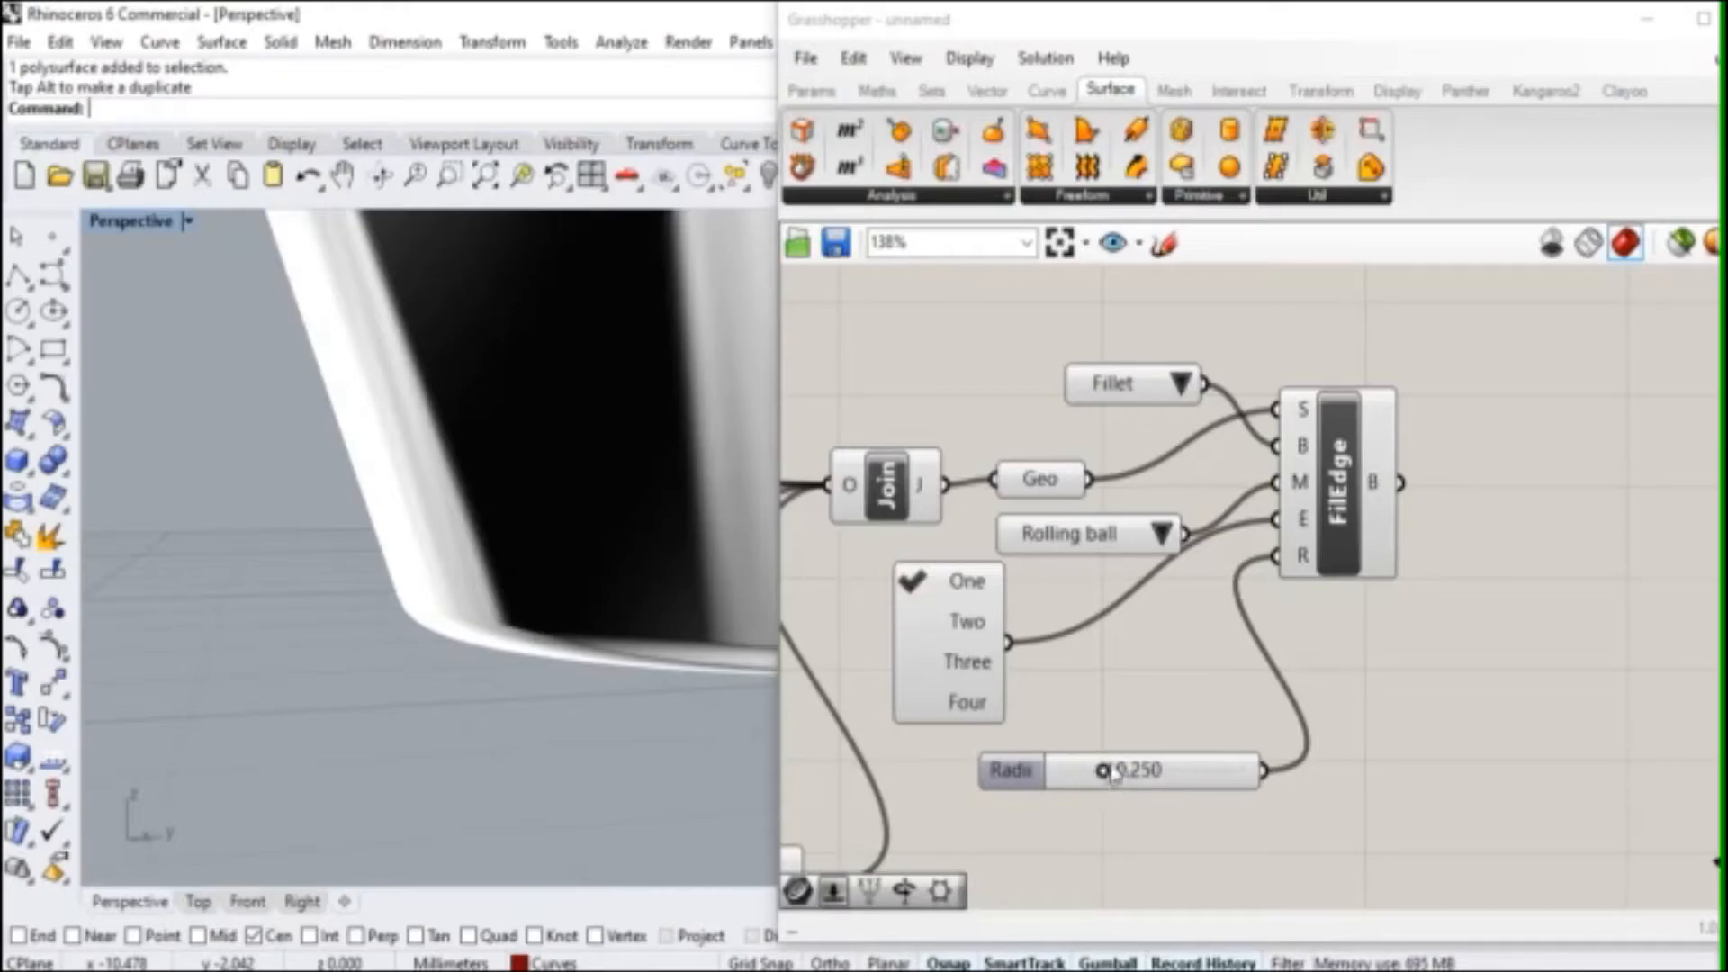
pyautogui.moveTo(439, 702)
pyautogui.mouseDown(button='right')
pyautogui.moveTo(413, 609)
pyautogui.moveTo(445, 674)
pyautogui.mouseUp(button='right')
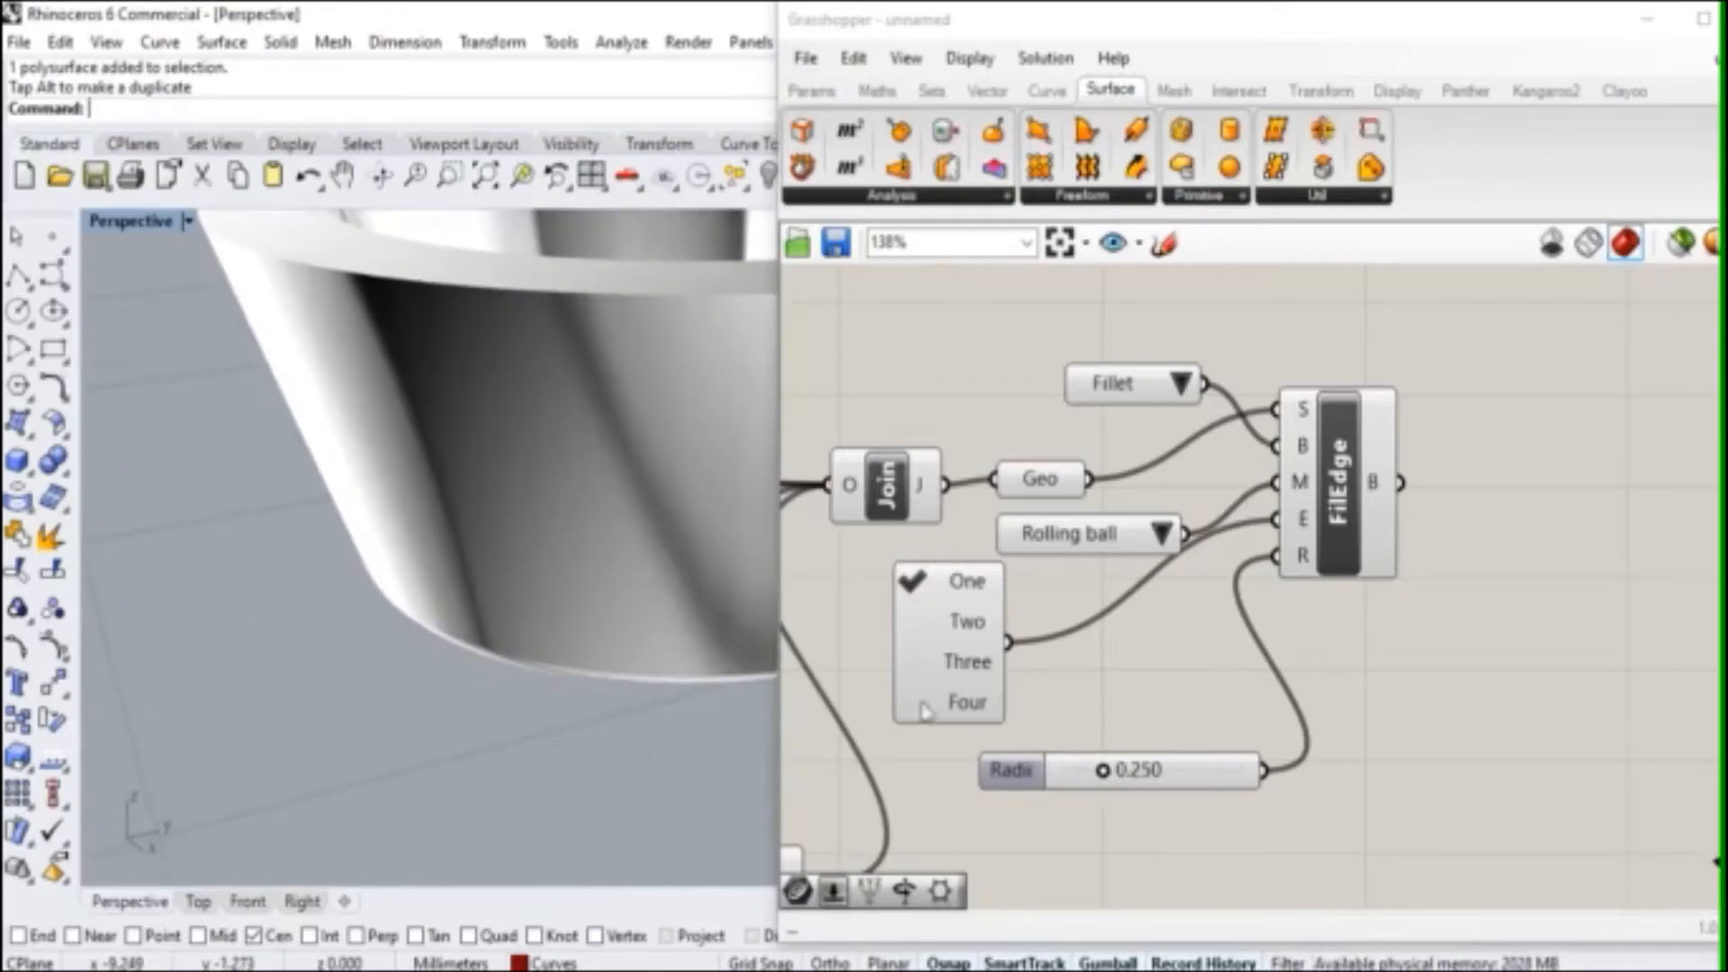
pyautogui.scroll(-5, 412, 637)
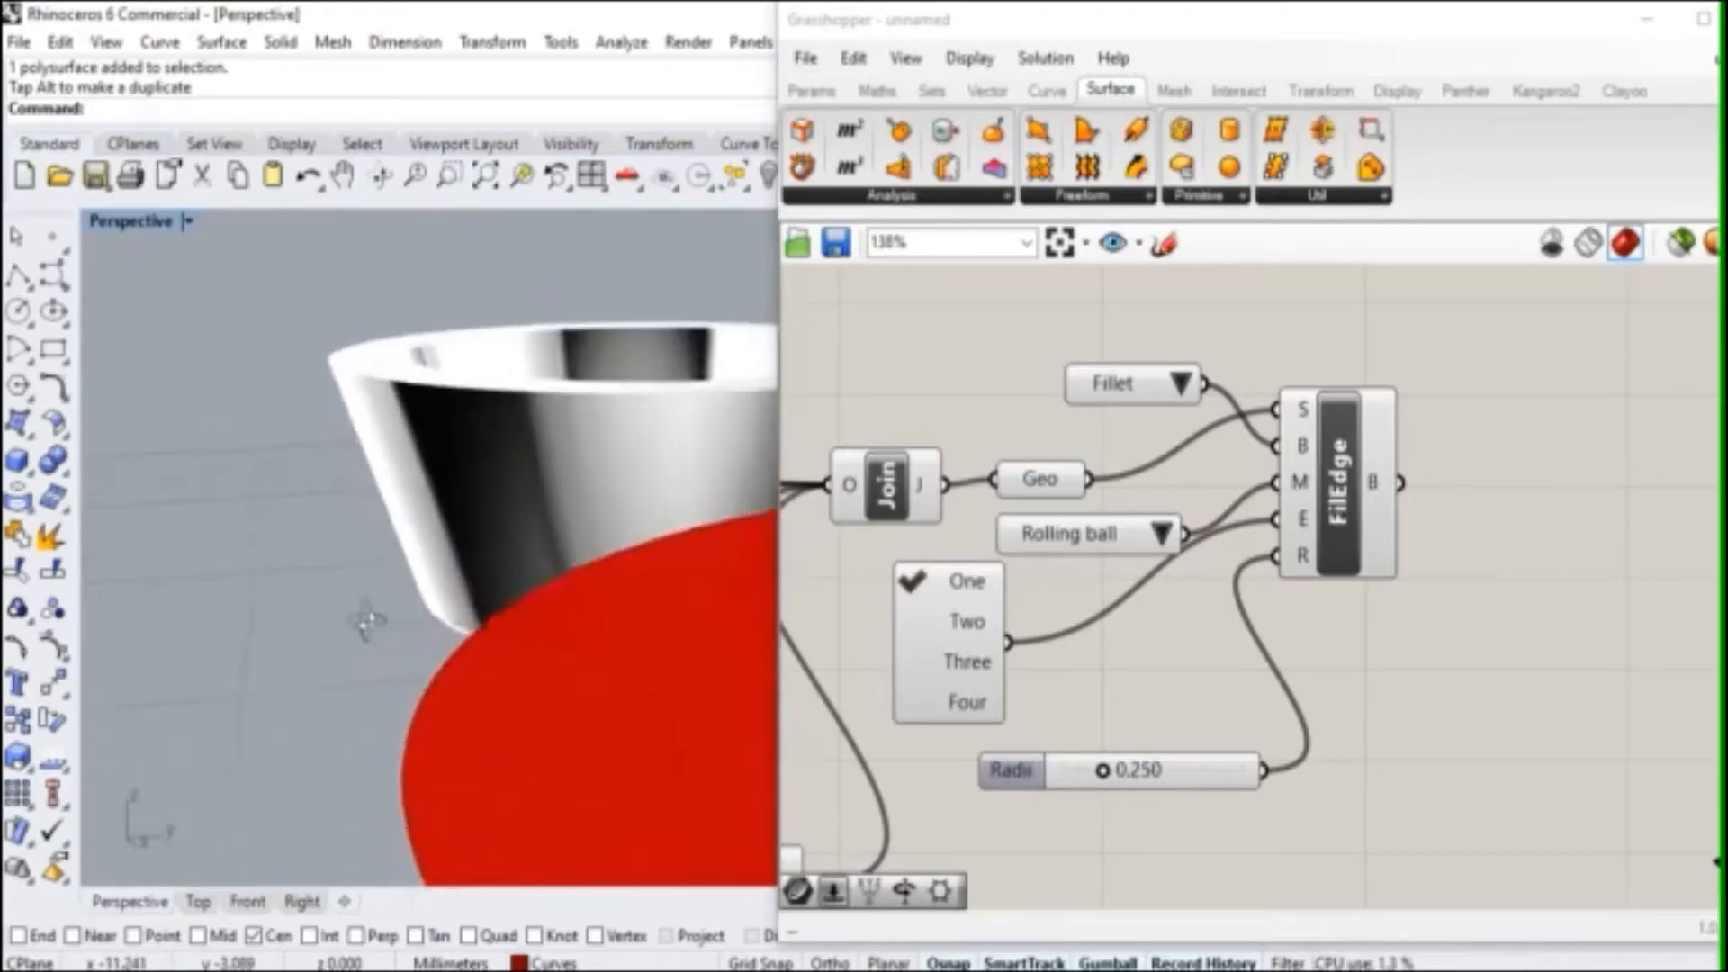
pyautogui.moveTo(436, 646); pyautogui.dragTo(281, 423, button='right')
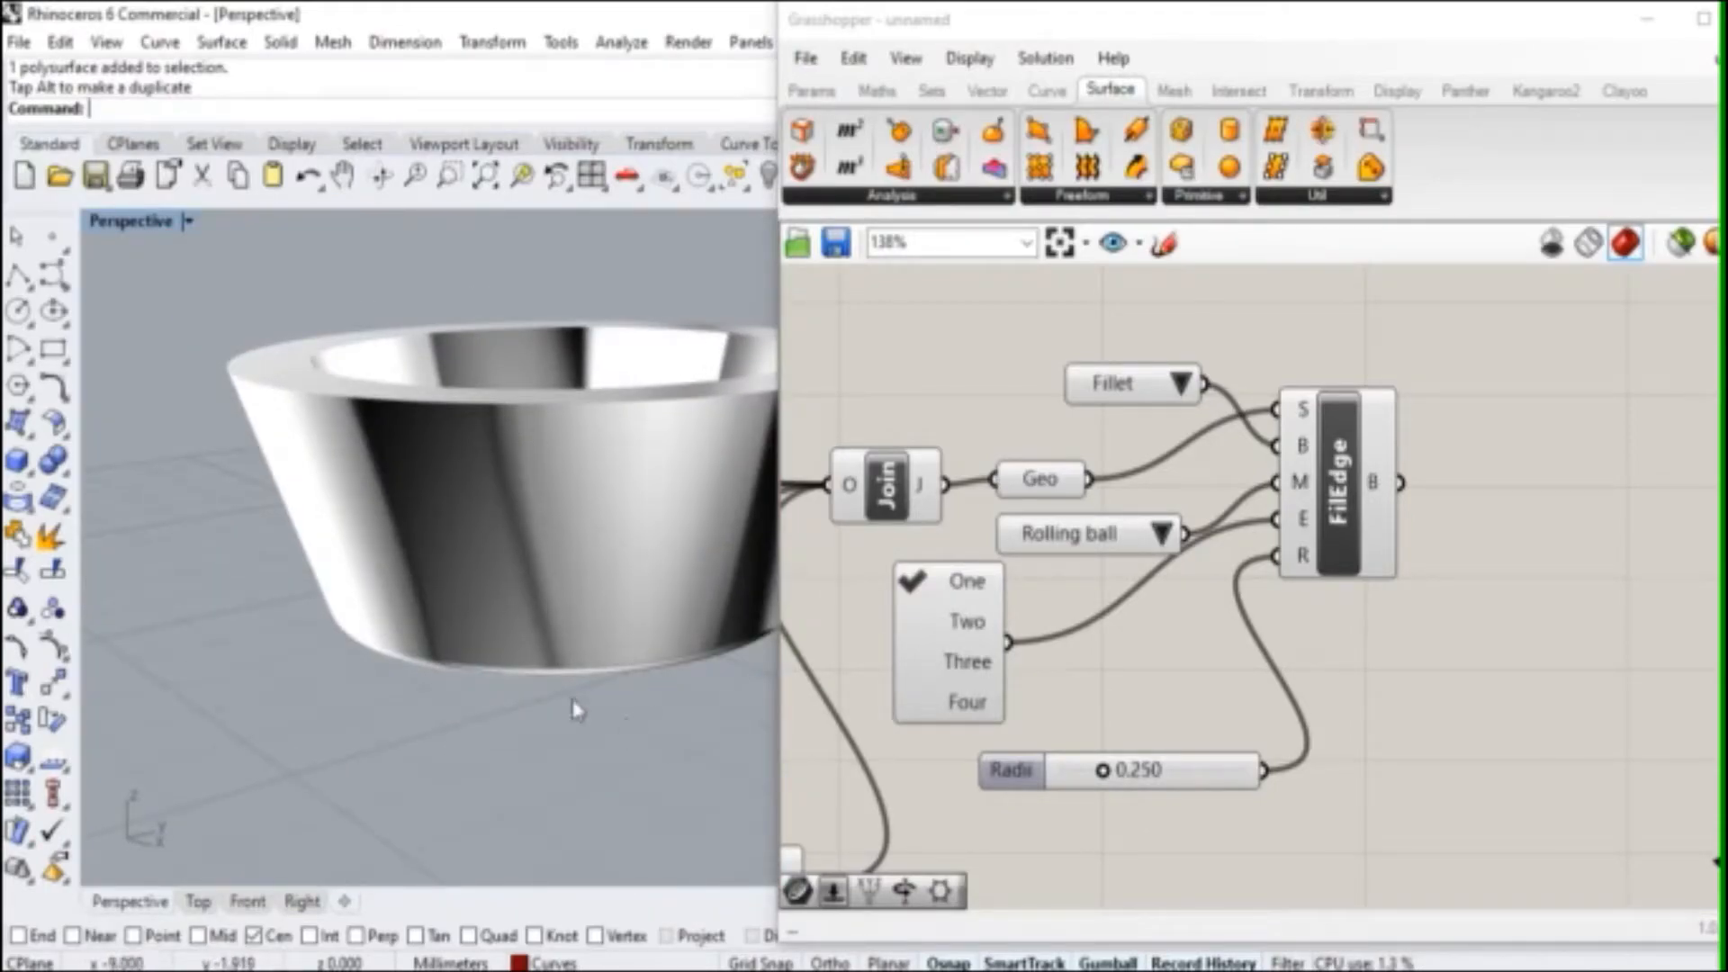
pyautogui.moveTo(345, 509); pyautogui.dragTo(482, 619, button='right')
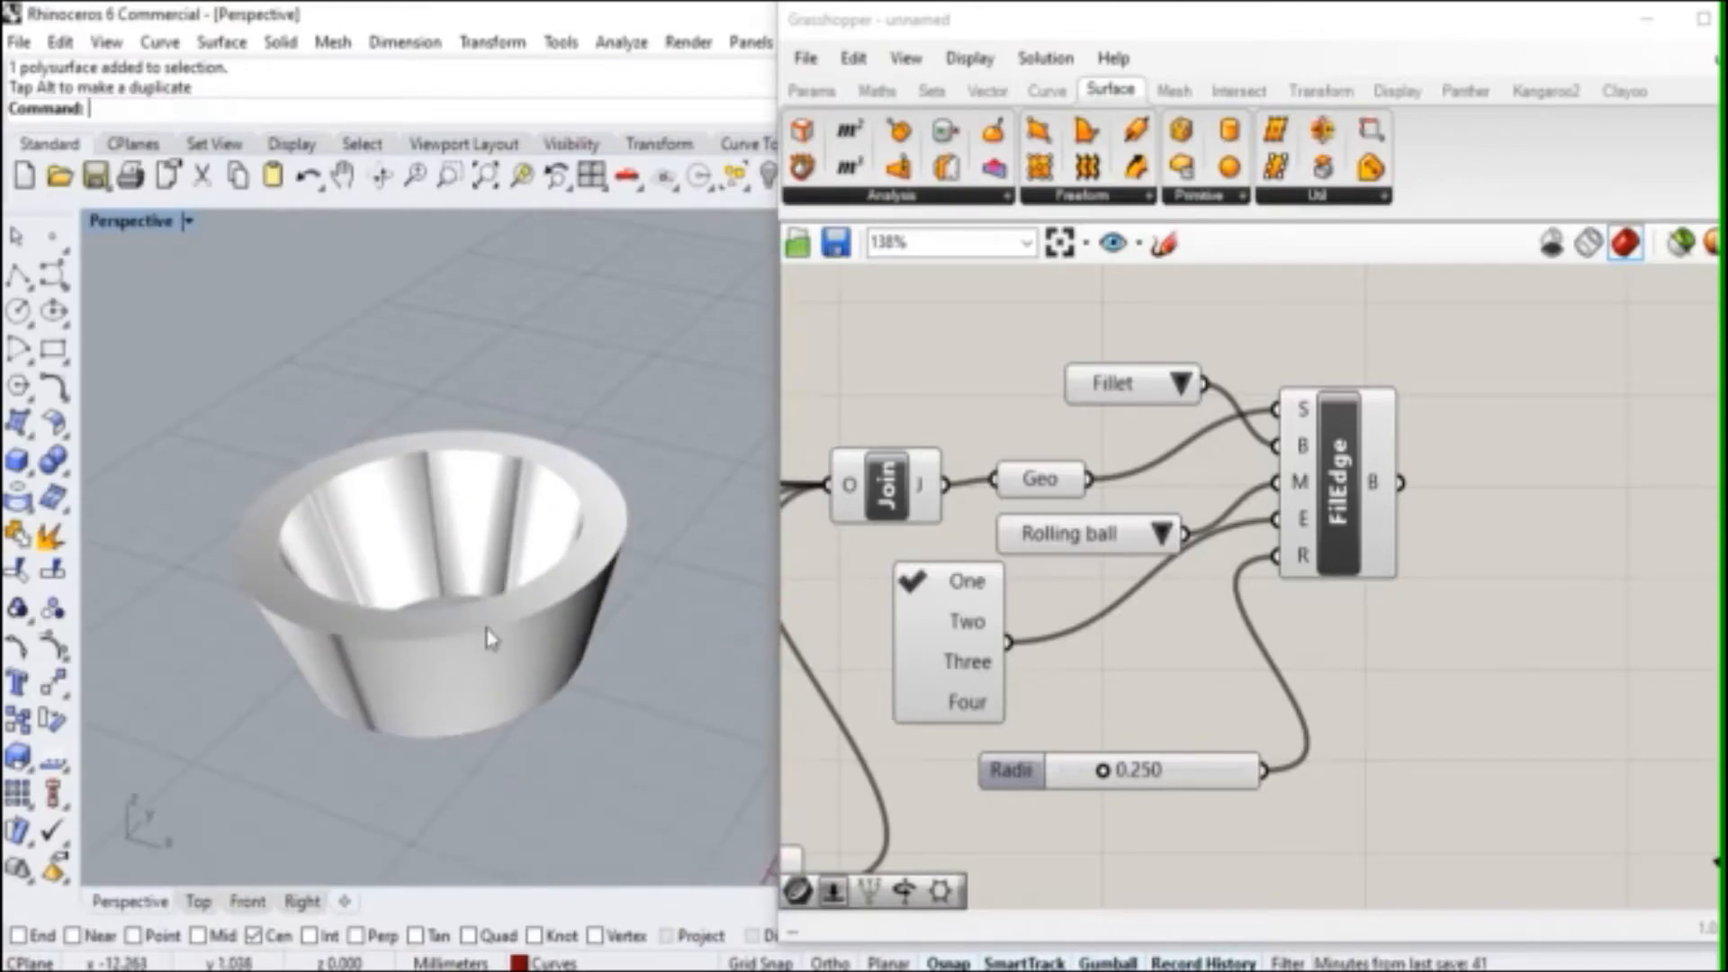
pyautogui.scroll(5, 478, 641)
pyautogui.moveTo(477, 641); pyautogui.dragTo(412, 506, button='right')
pyautogui.scroll(5, 232, 353)
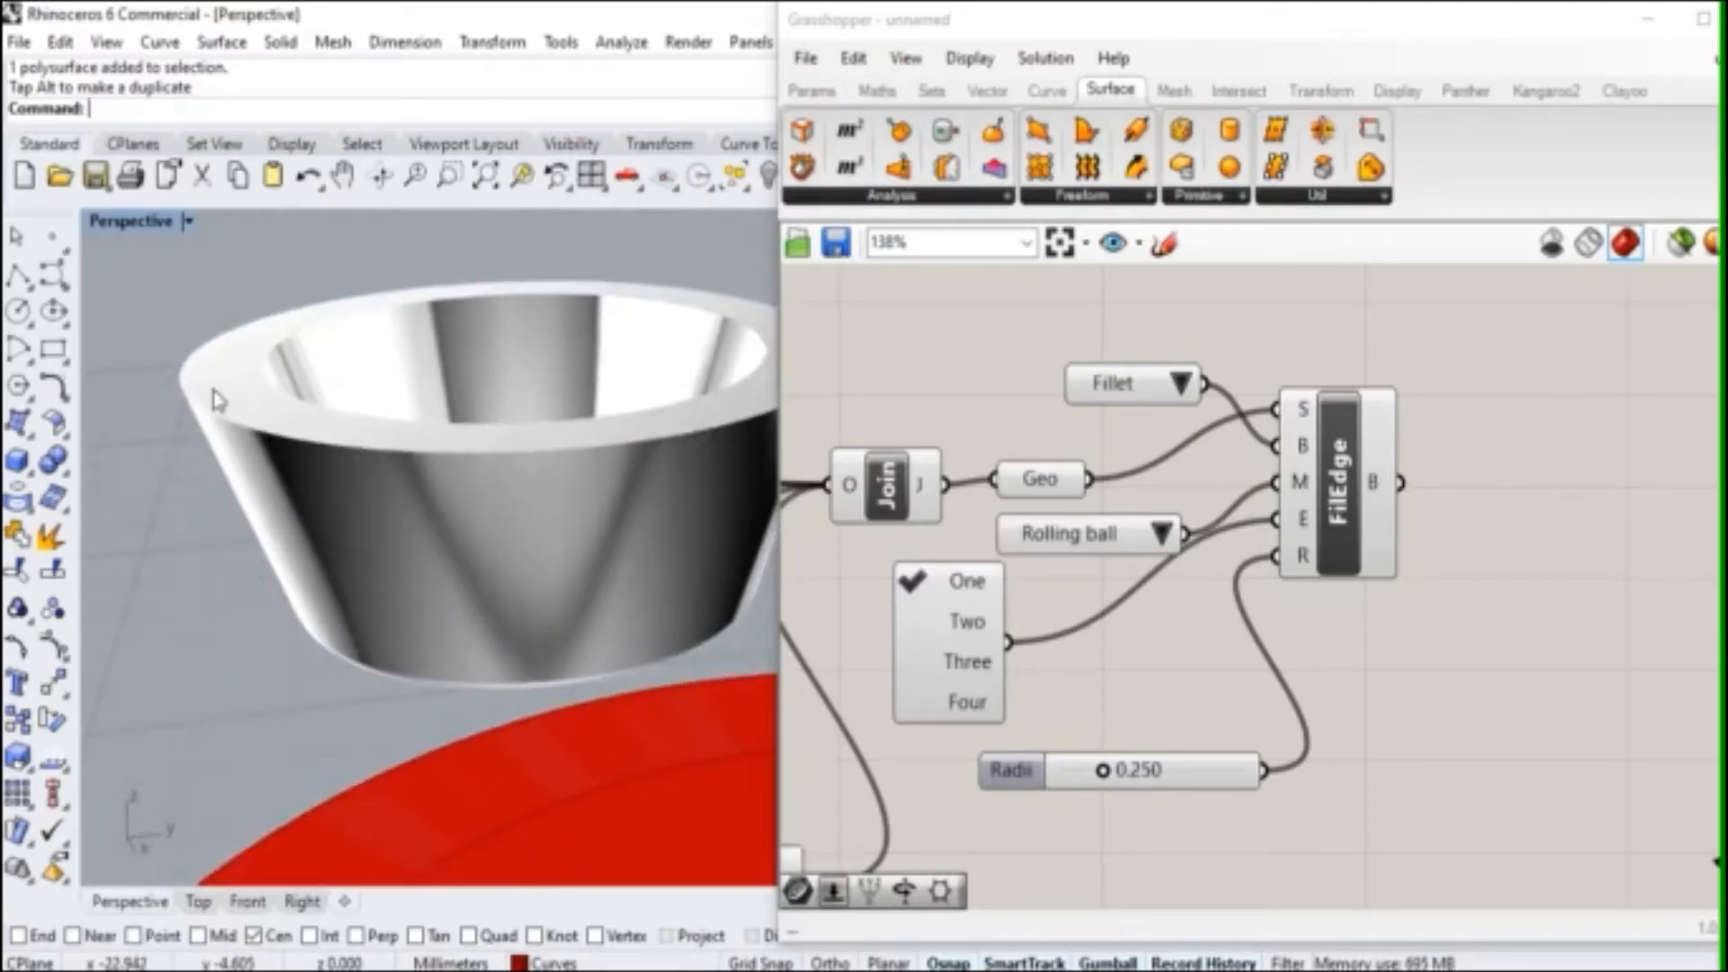
pyautogui.scroll(-5, 236, 356)
pyautogui.moveTo(321, 432); pyautogui.dragTo(521, 417, button='right')
pyautogui.scroll(-5, 273, 531)
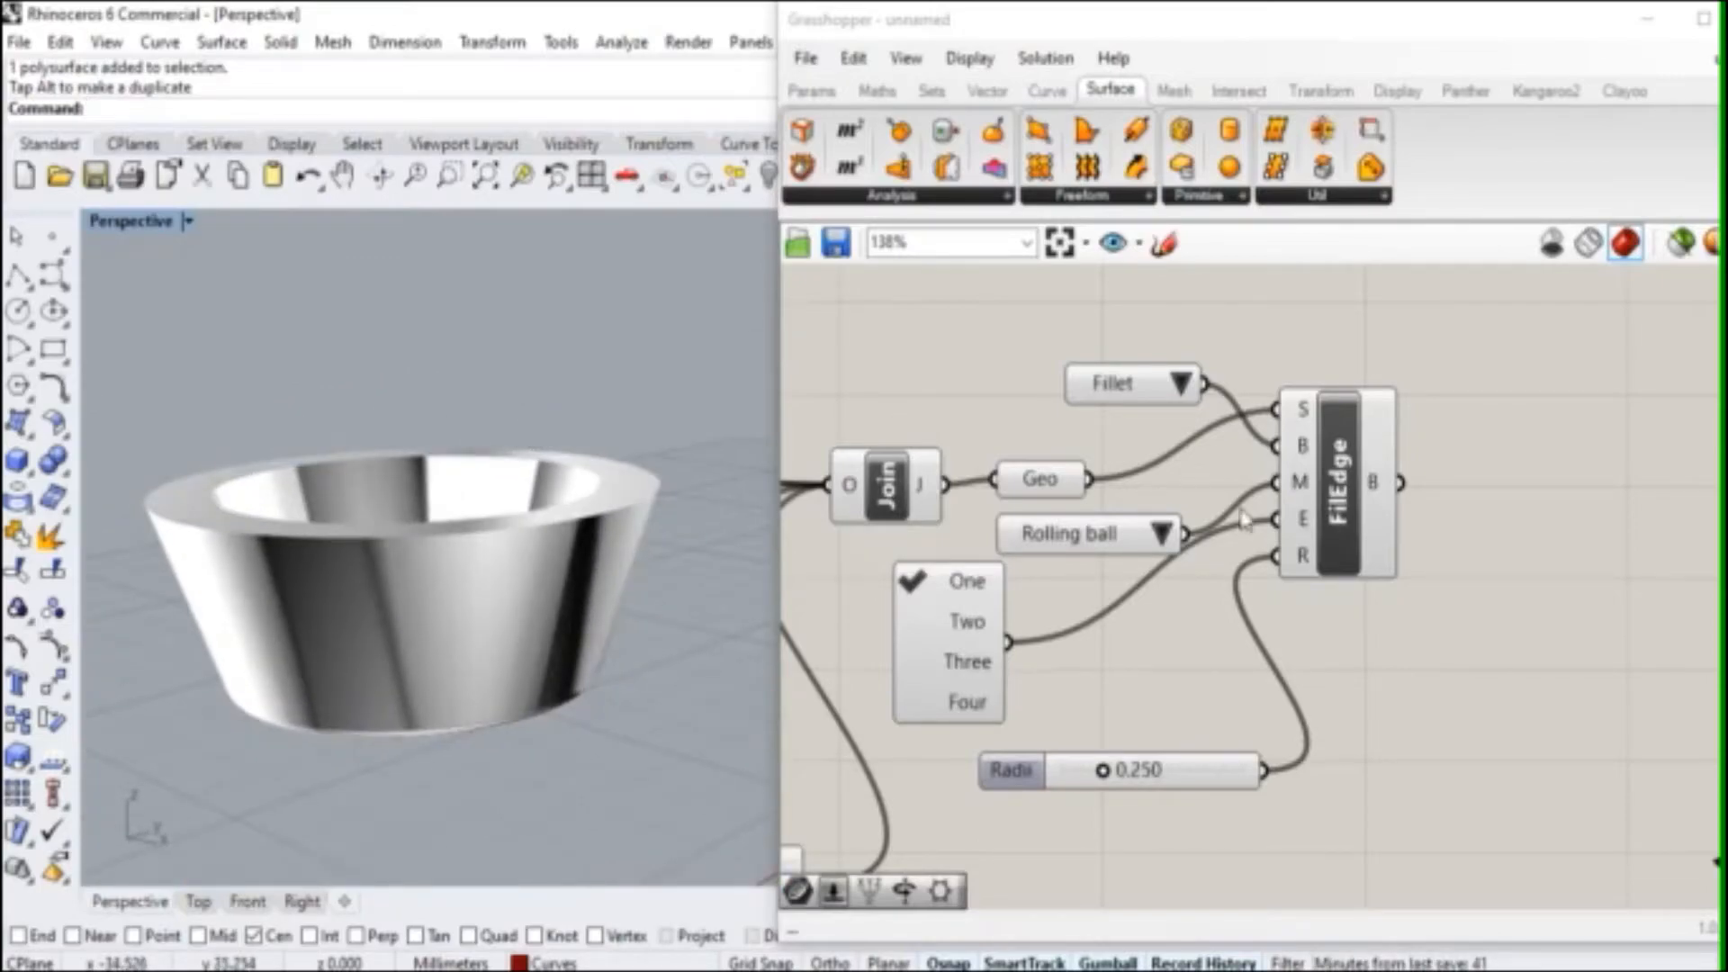
pyautogui.scroll(-3, 1369, 438)
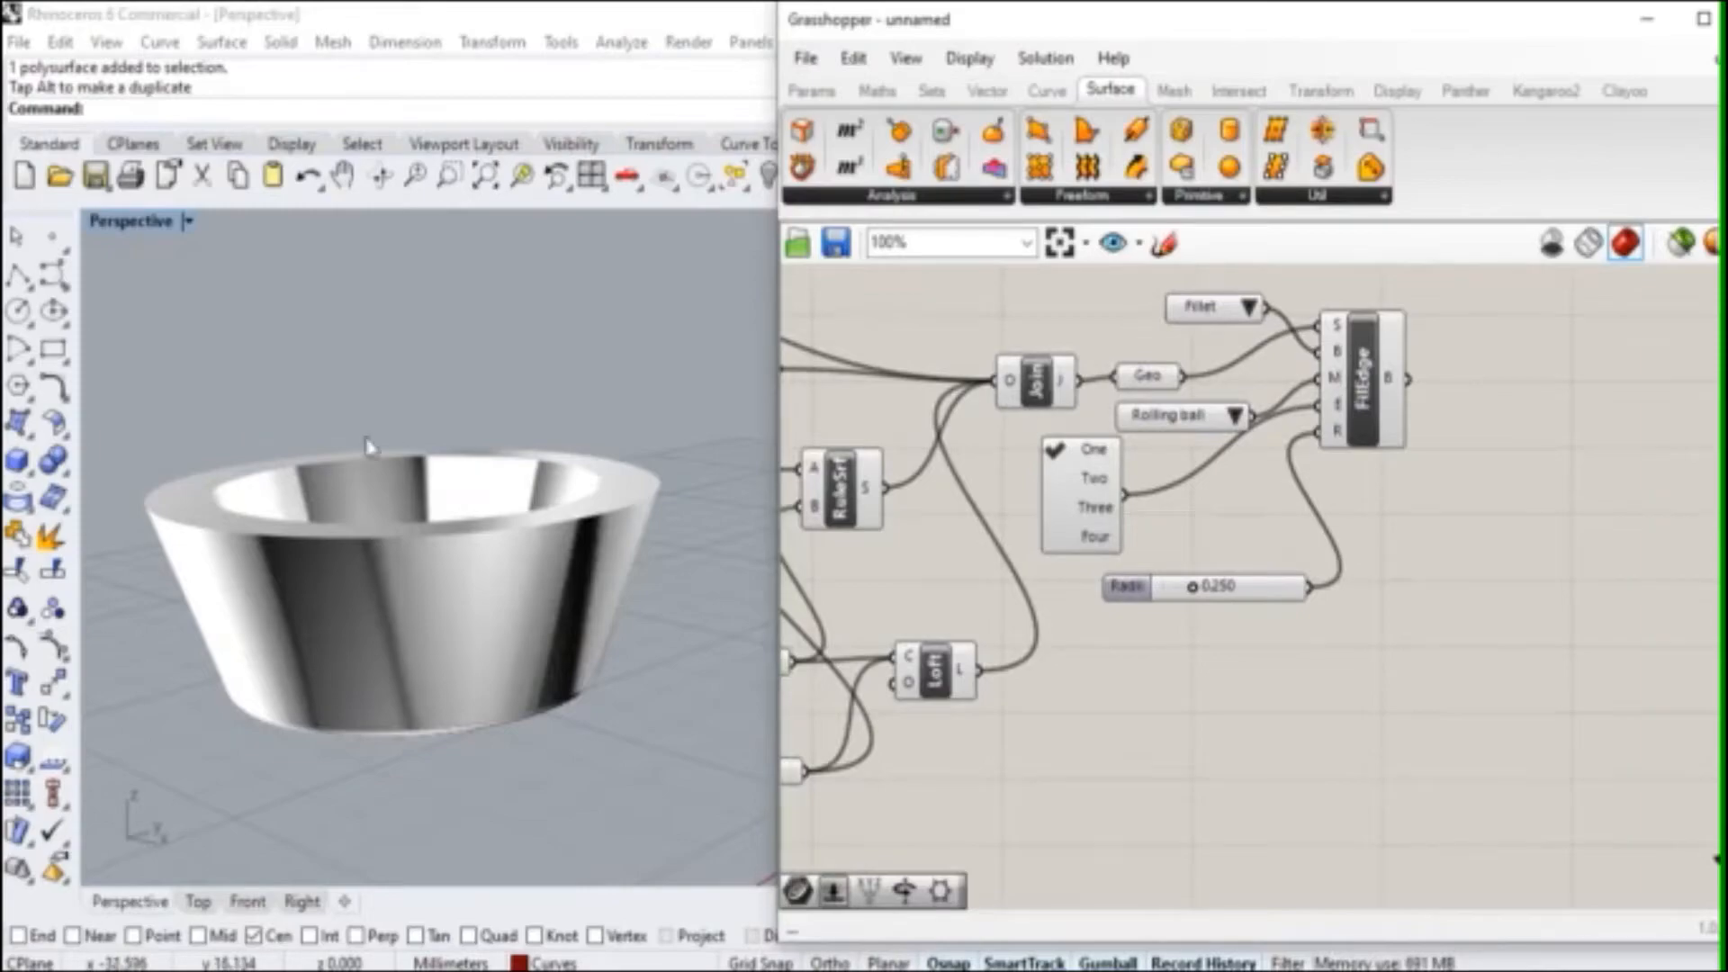
pyautogui.scroll(-2, 311, 502)
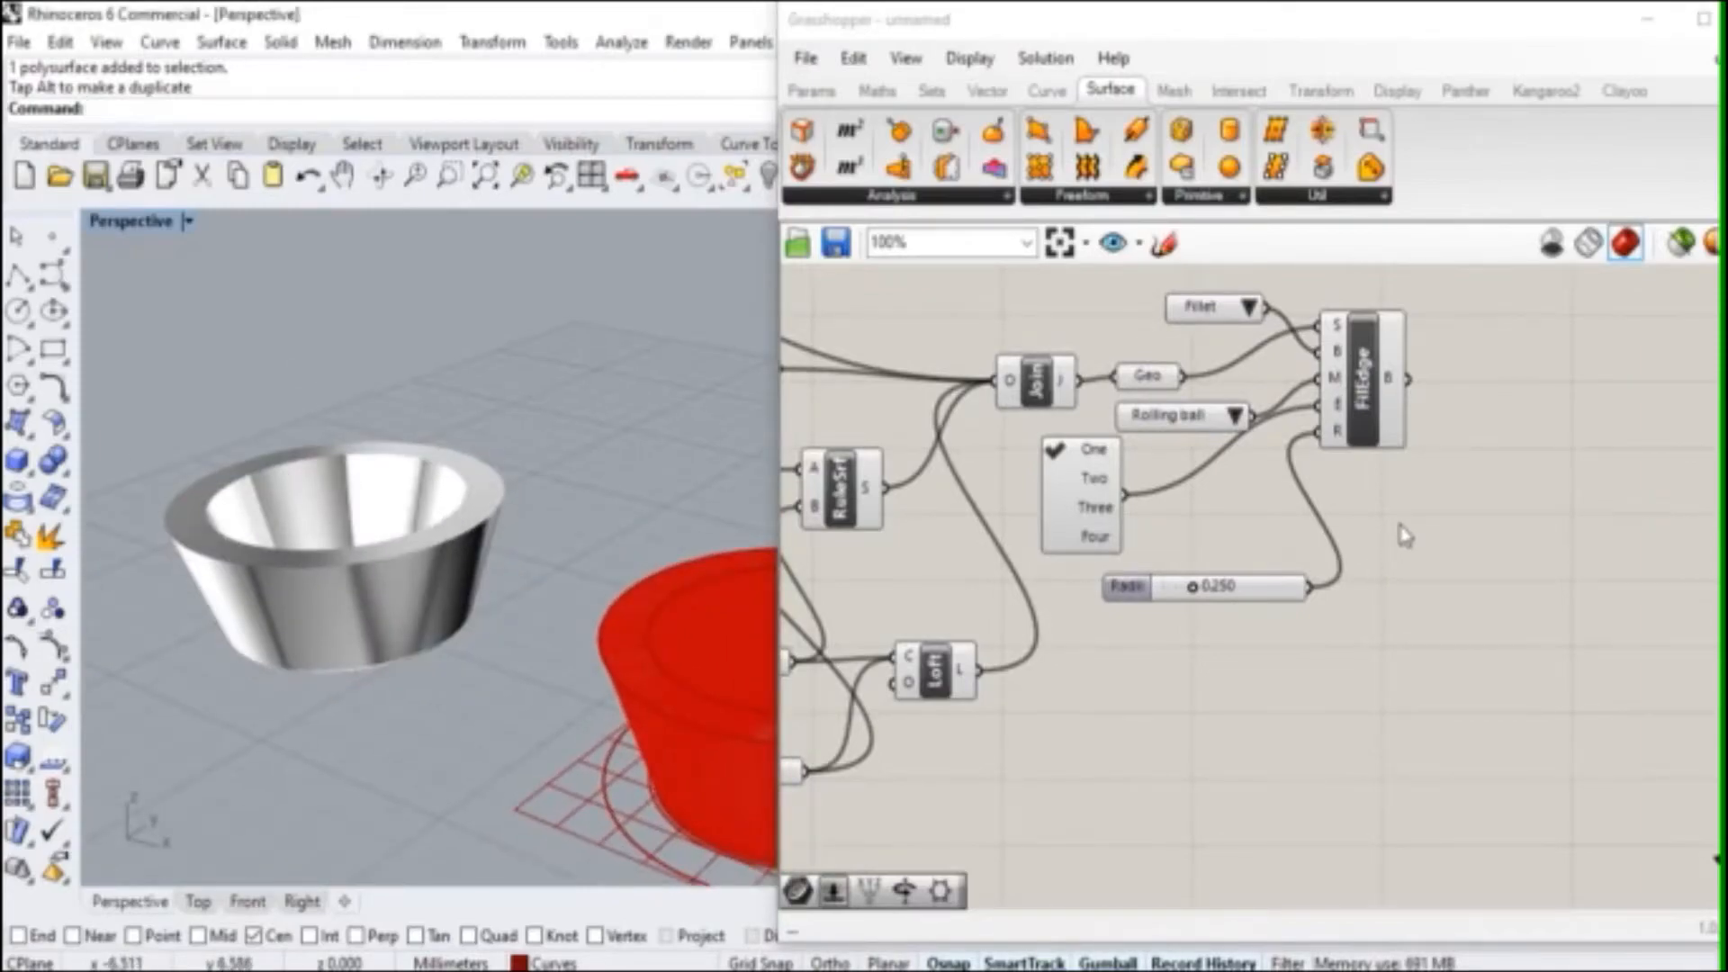
pyautogui.scroll(-2, 608, 635)
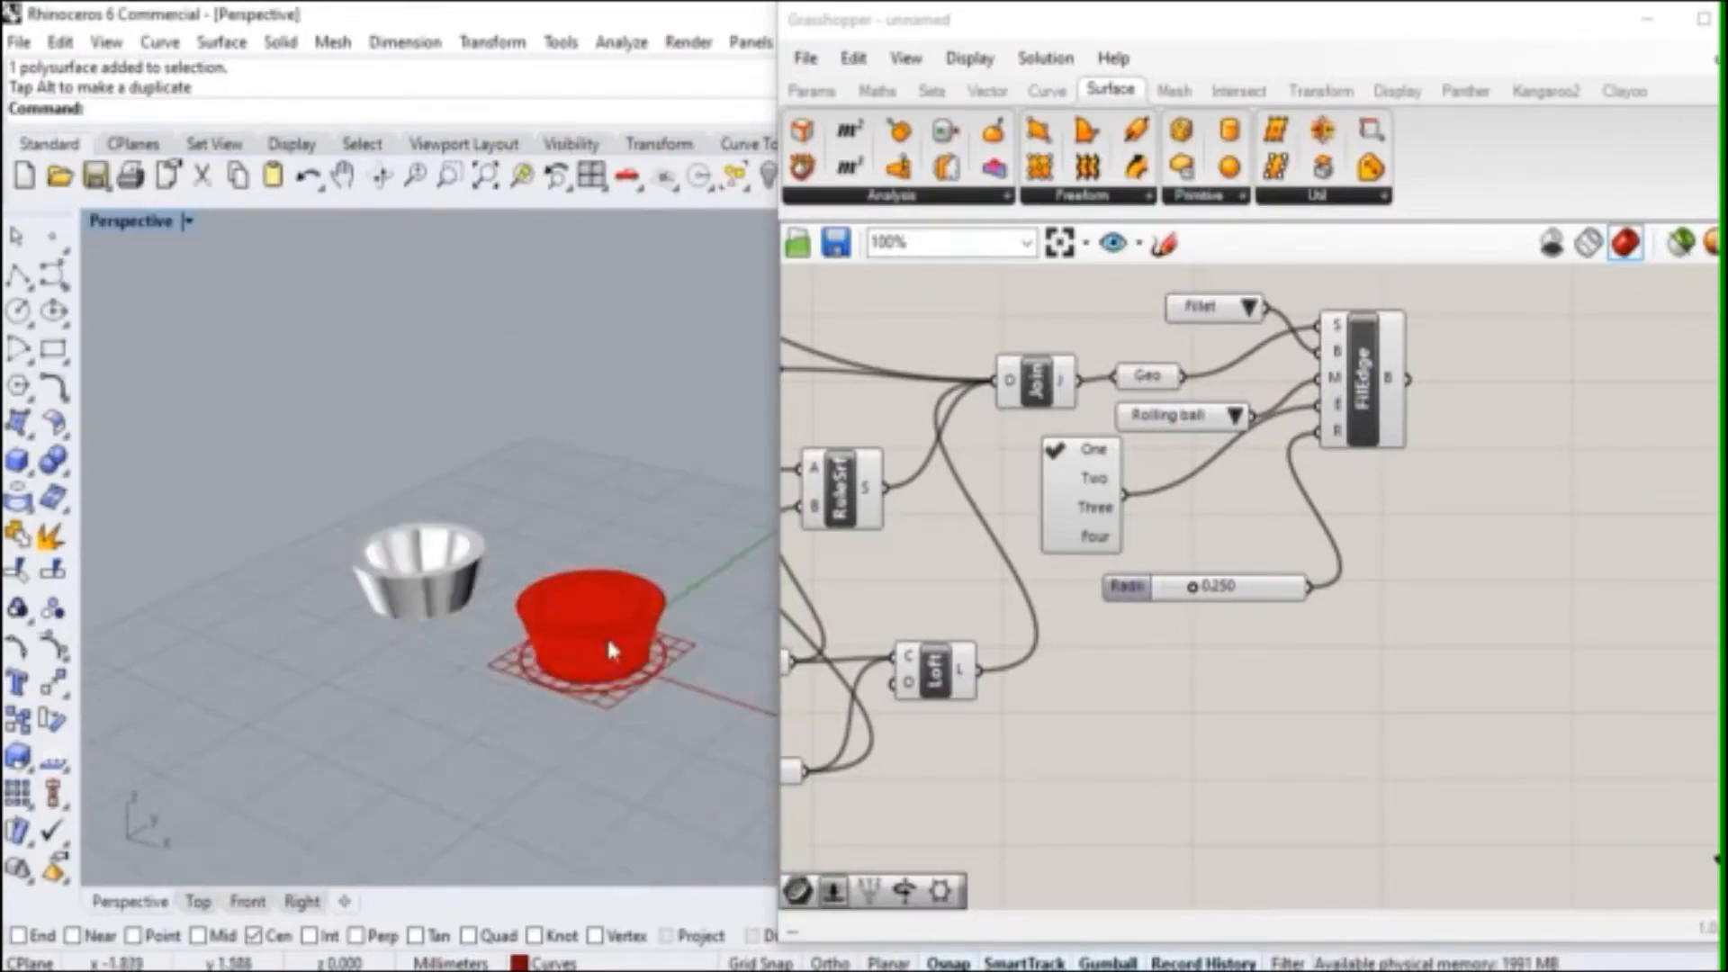
pyautogui.scroll(4, 609, 634)
pyautogui.moveTo(559, 640); pyautogui.dragTo(374, 511, button='right')
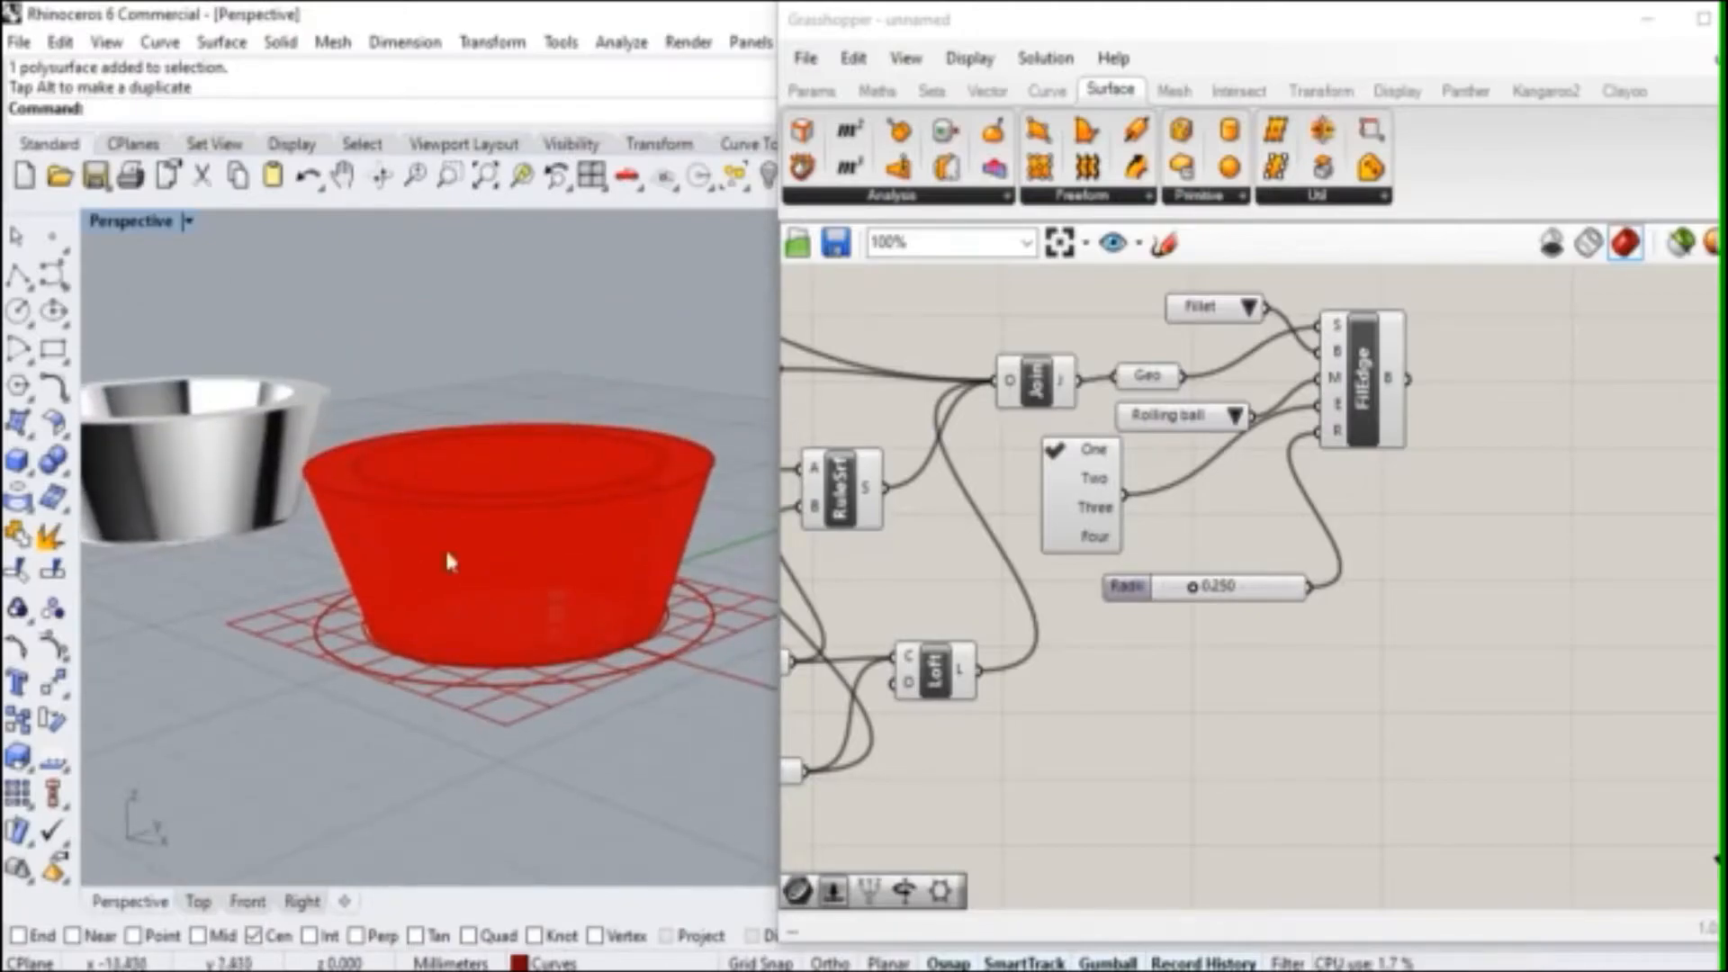
# Step: Delete the baked bowl so only the red preview geometry remains
pyautogui.scroll(-3, 1350, 563)
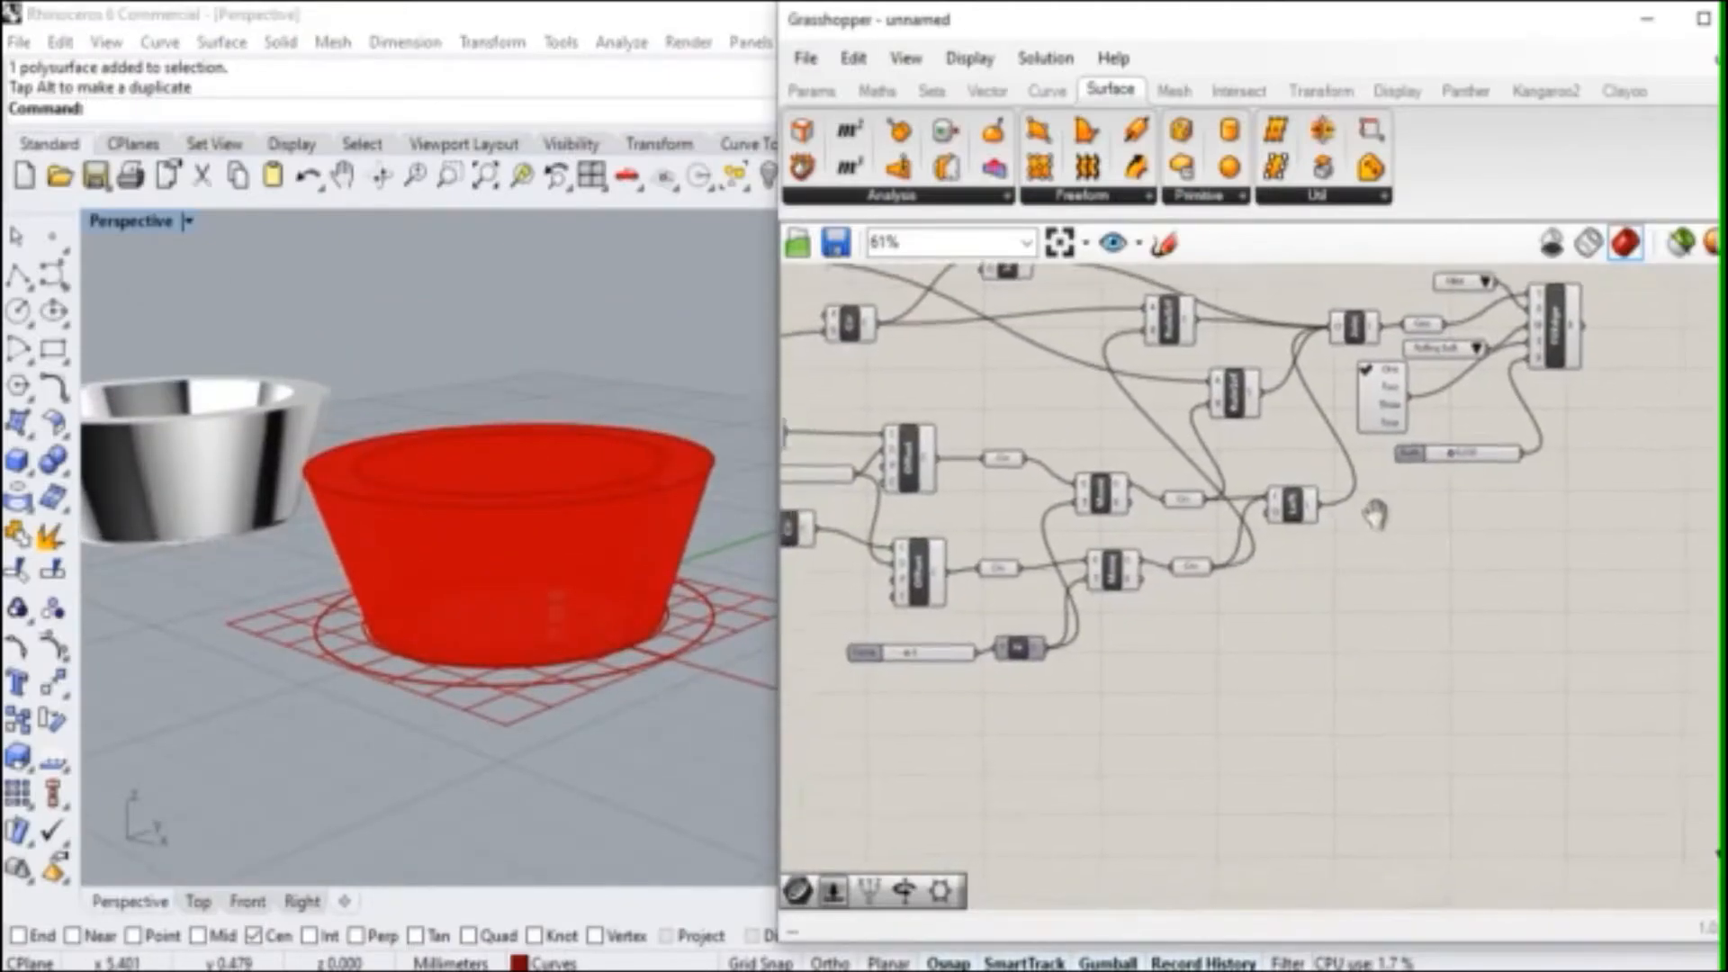
pyautogui.moveTo(1089, 625); pyautogui.dragTo(1176, 644, button='right')
pyautogui.moveTo(319, 512); pyautogui.dragTo(270, 504, button='right')
pyautogui.click(203, 504)
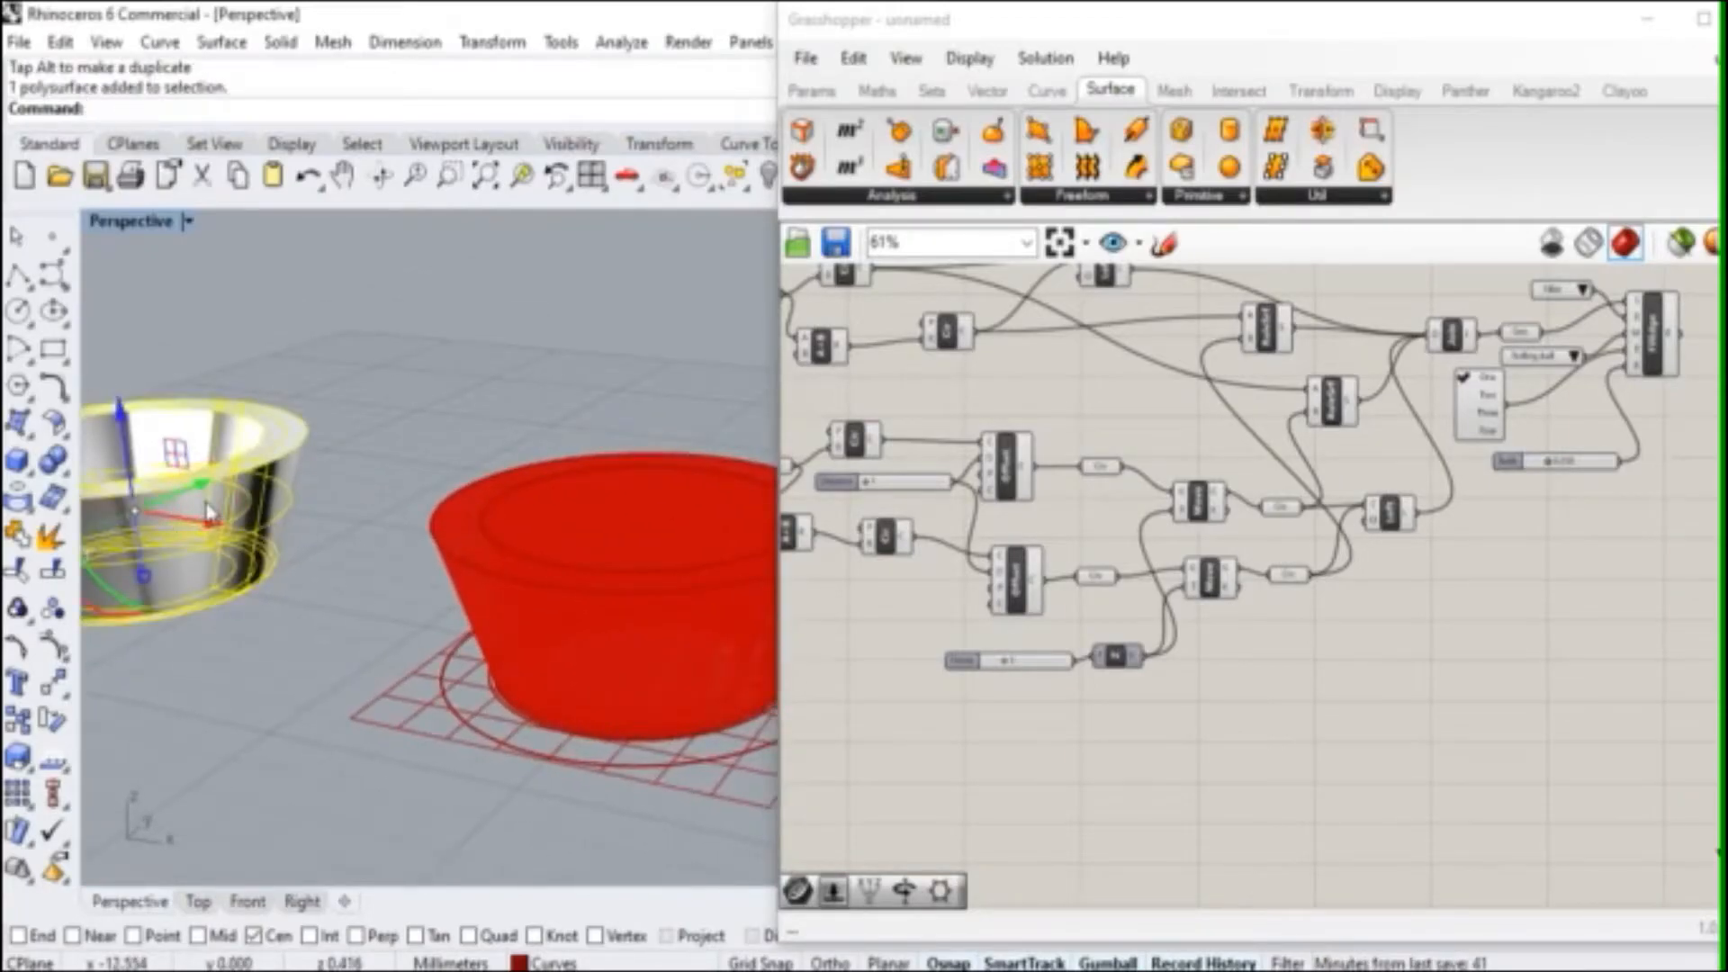
pyautogui.press('Delete')
pyautogui.moveTo(444, 579); pyautogui.dragTo(360, 540, button='right')
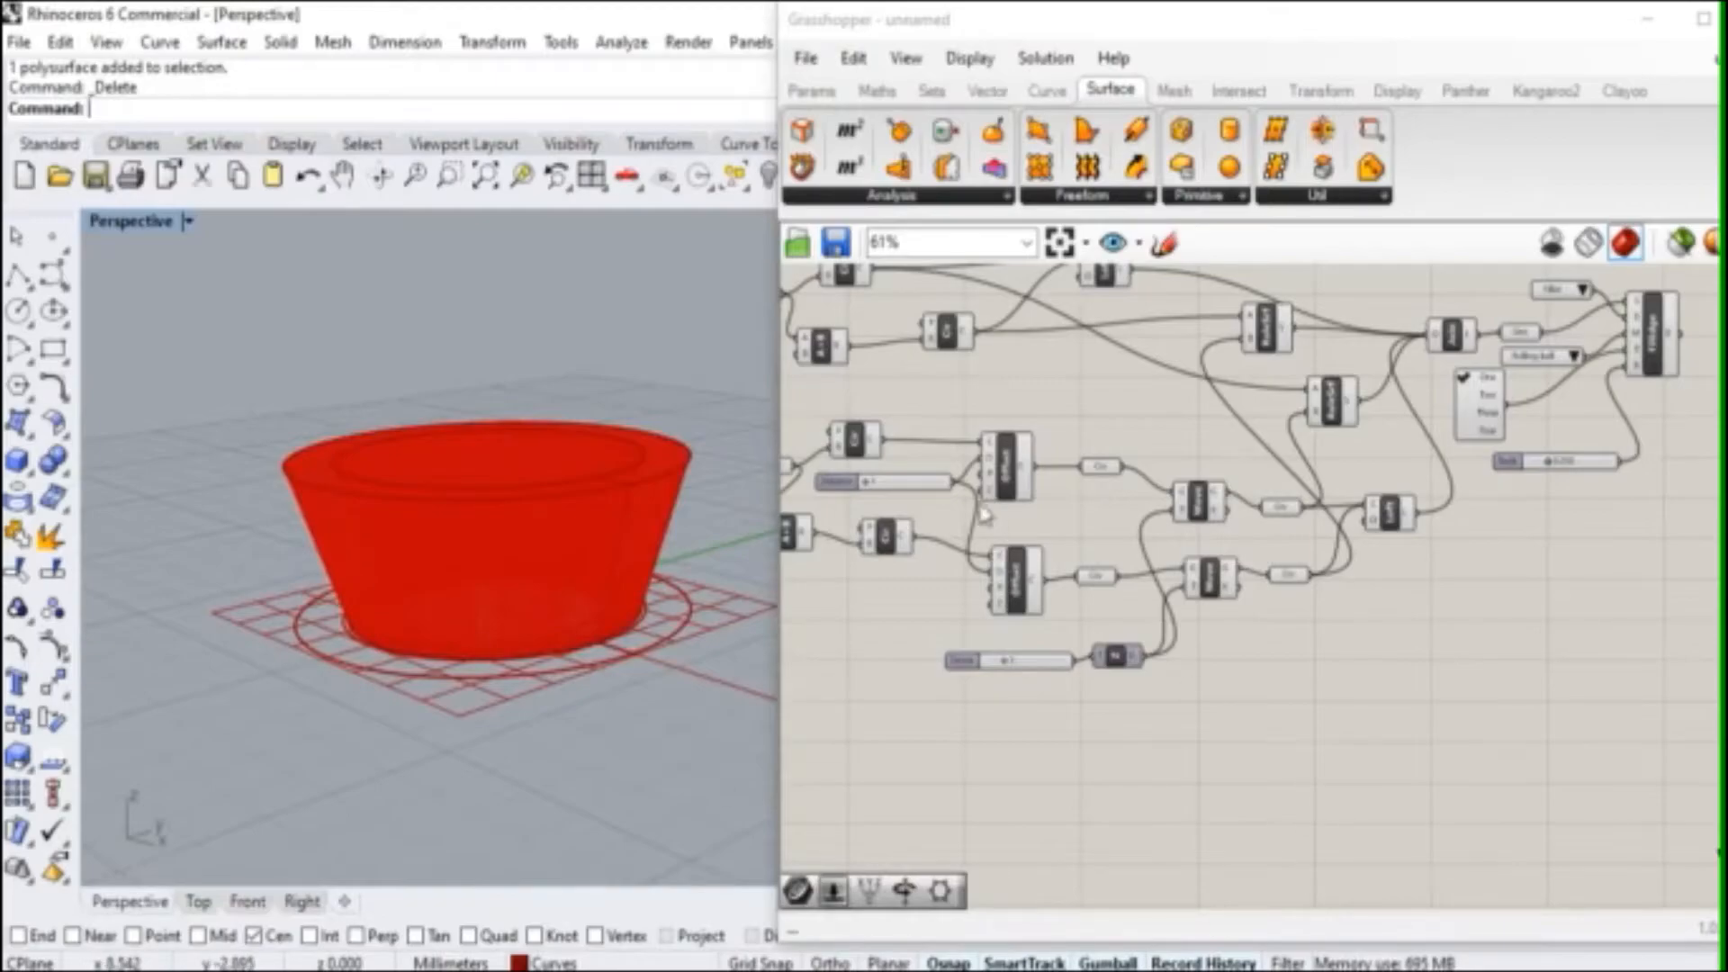
# Step: Highlight the upper Offset and the two Circle components feeding the offsets in turn to identify their base curves in the viewport
pyautogui.click(1006, 477)
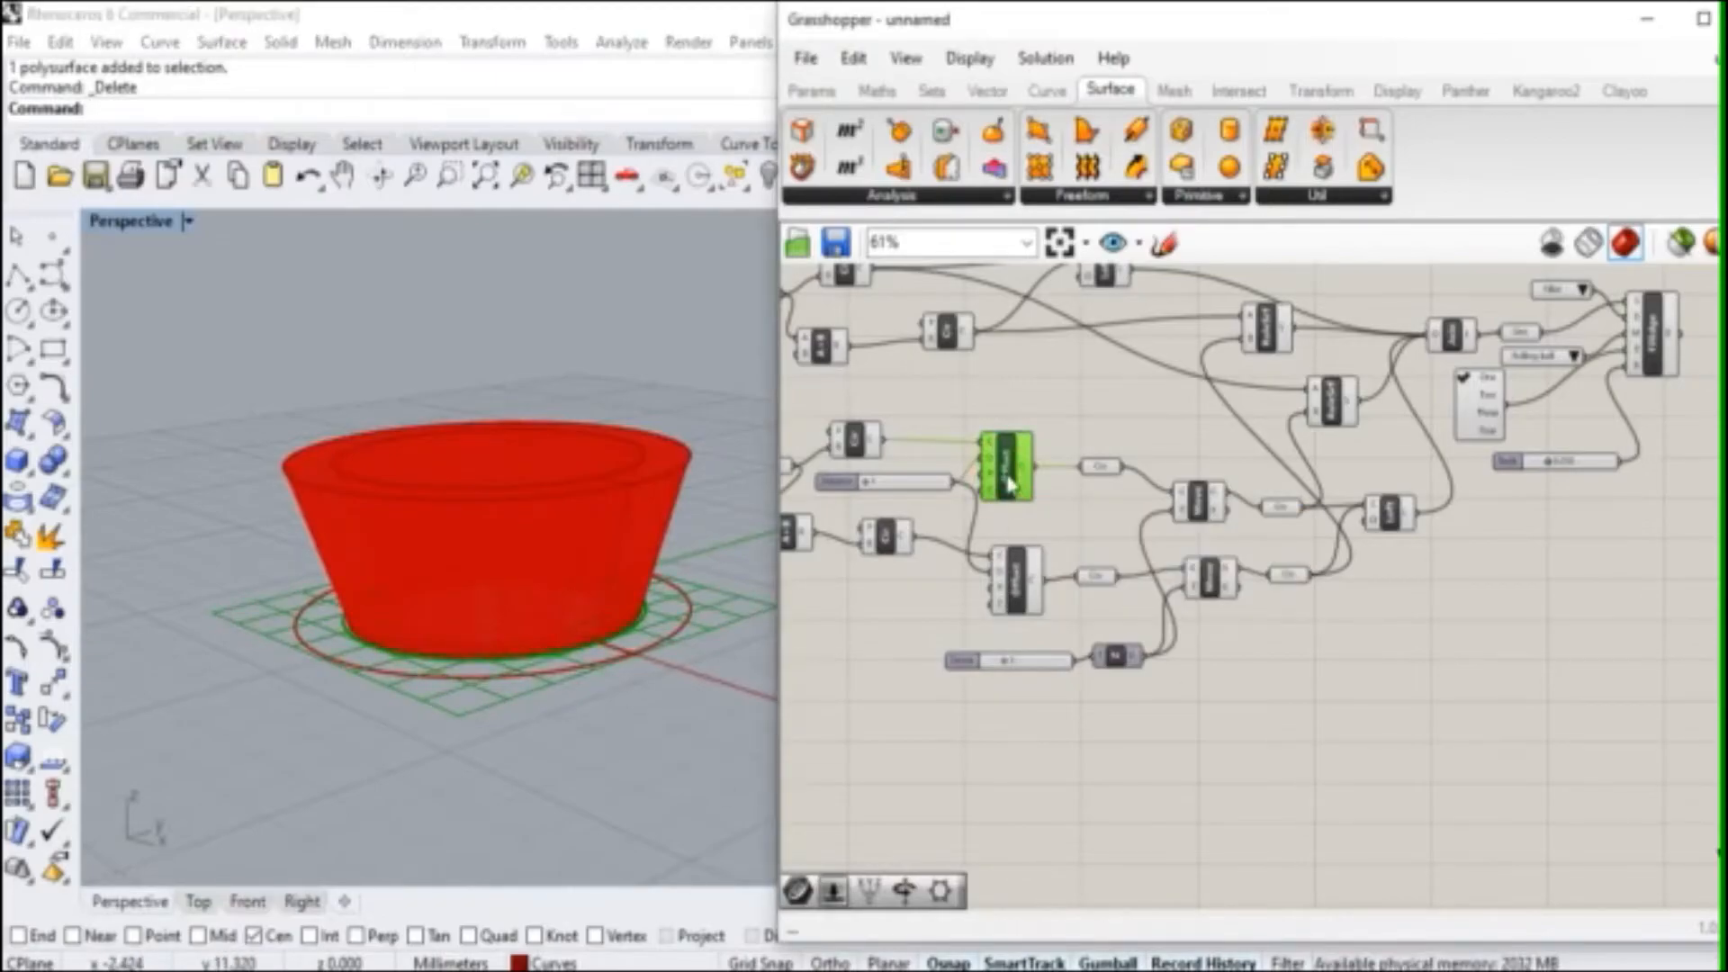
pyautogui.scroll(5, 286, 664)
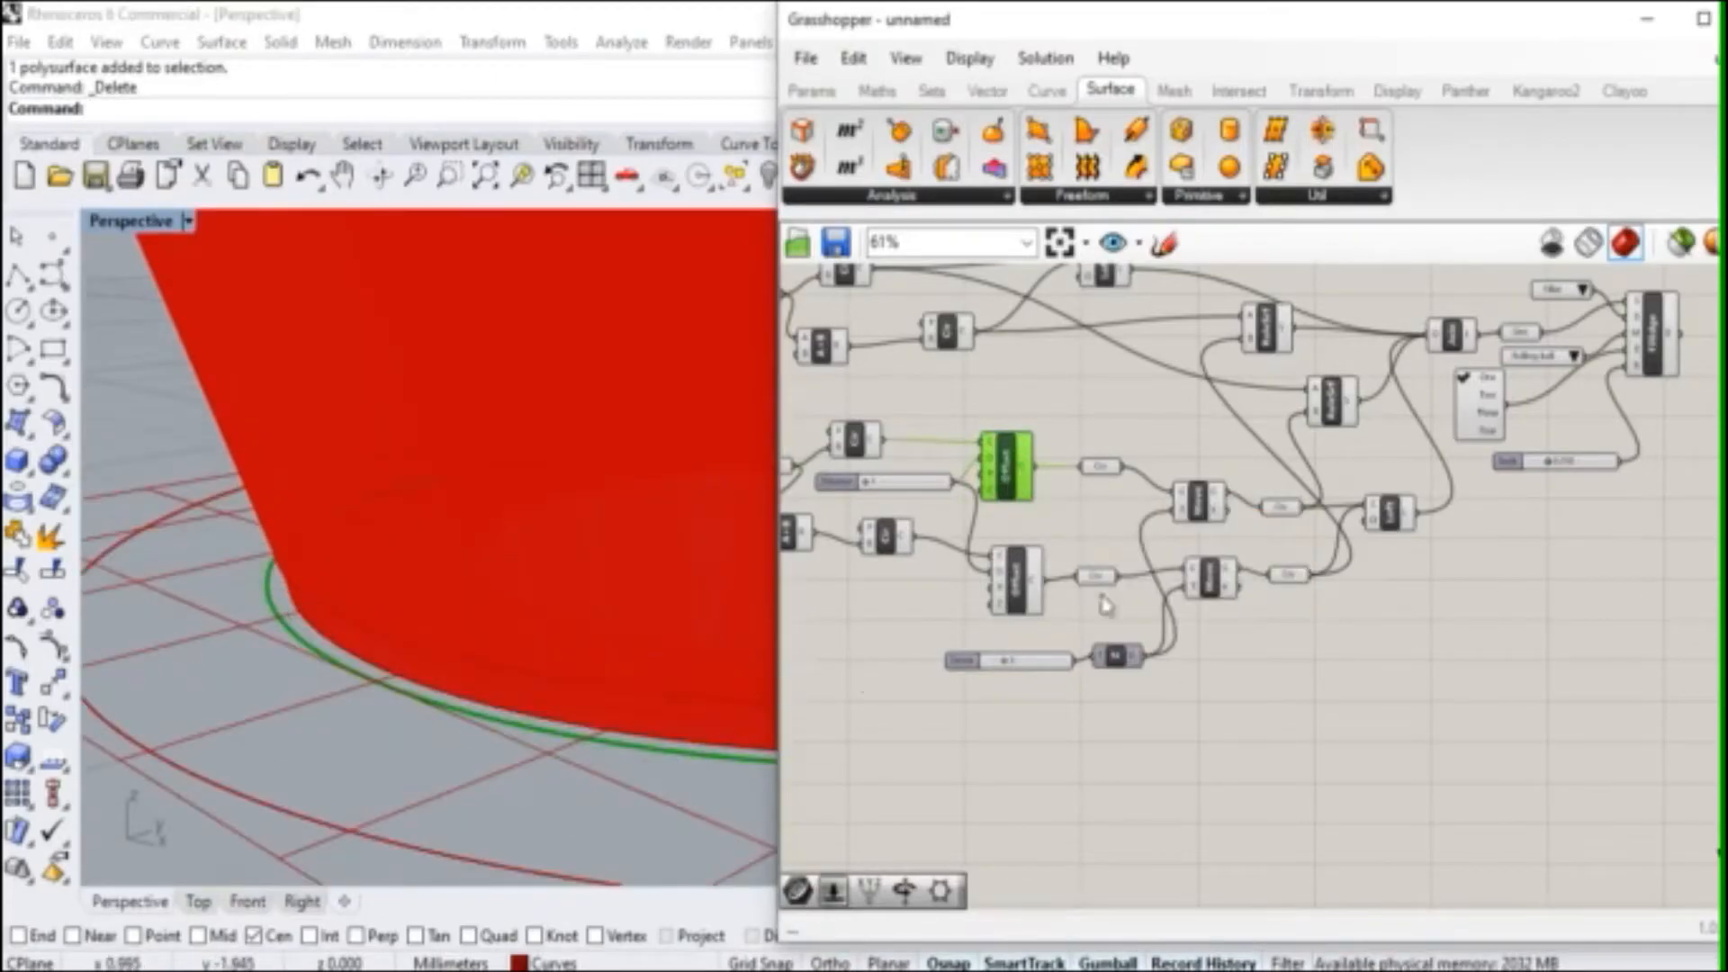
pyautogui.scroll(-2, 965, 478)
pyautogui.click(927, 488)
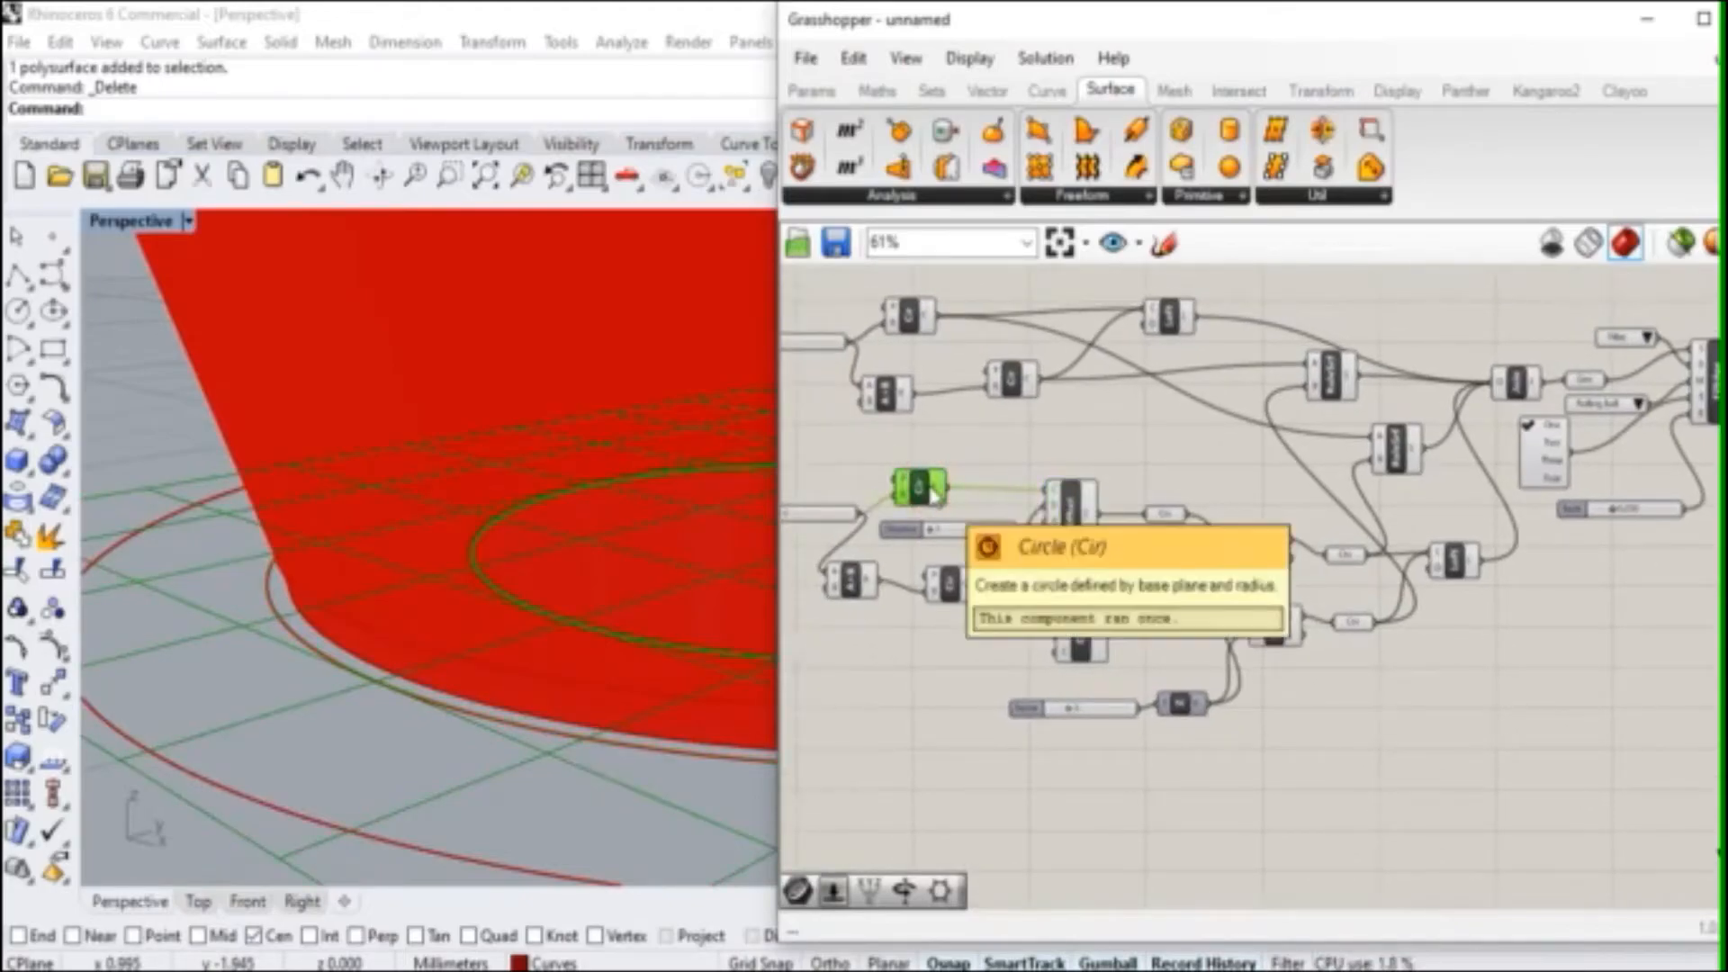
pyautogui.click(941, 547)
pyautogui.scroll(4, 938, 572)
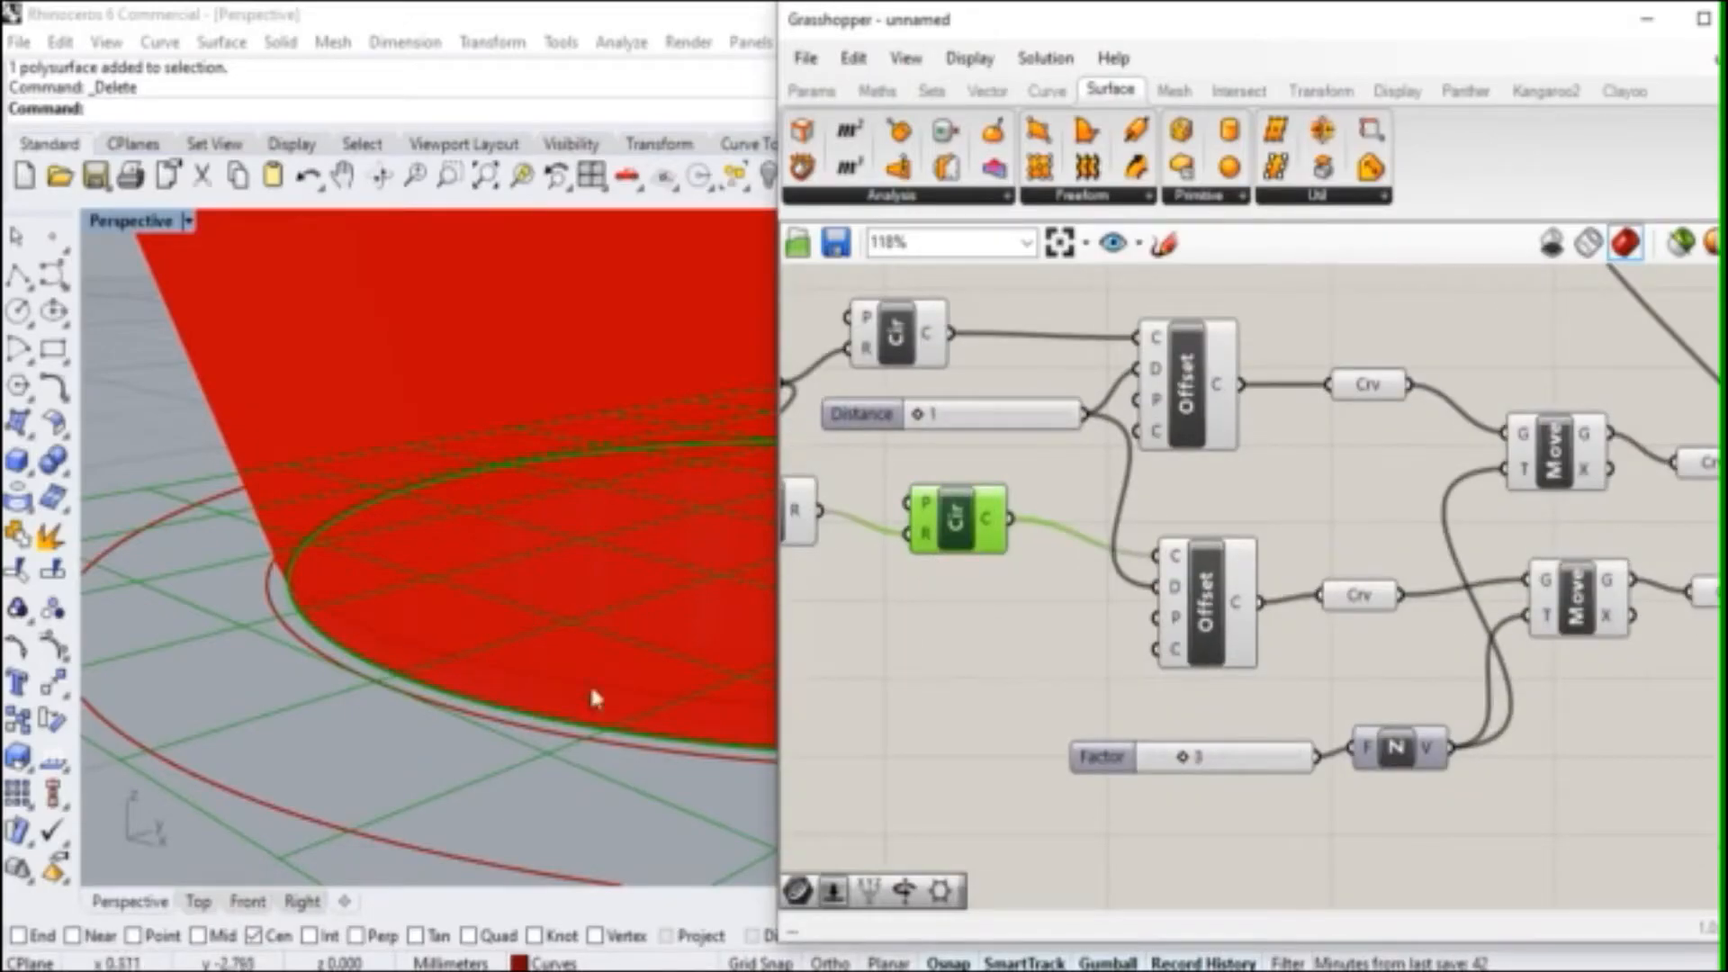
# Step: Add a Point On Curve component fed by the lower Circle's output and set it to 1/2 (mid)
pyautogui.scroll(-3, 1002, 594)
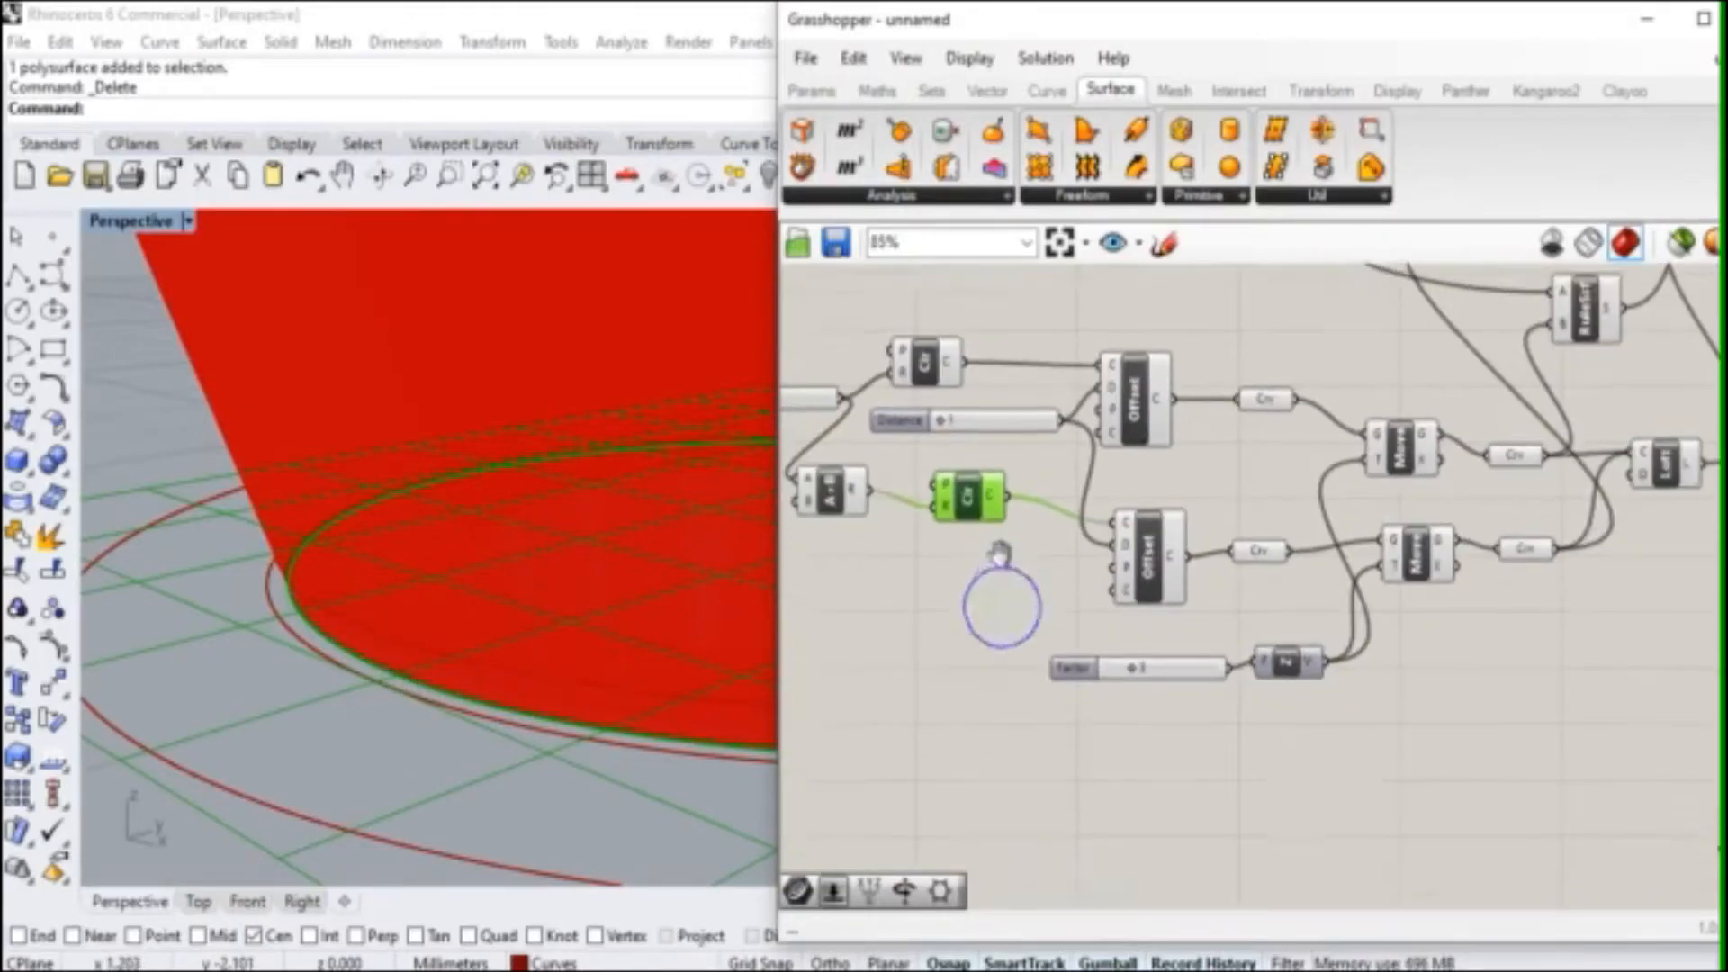
pyautogui.doubleClick(993, 716)
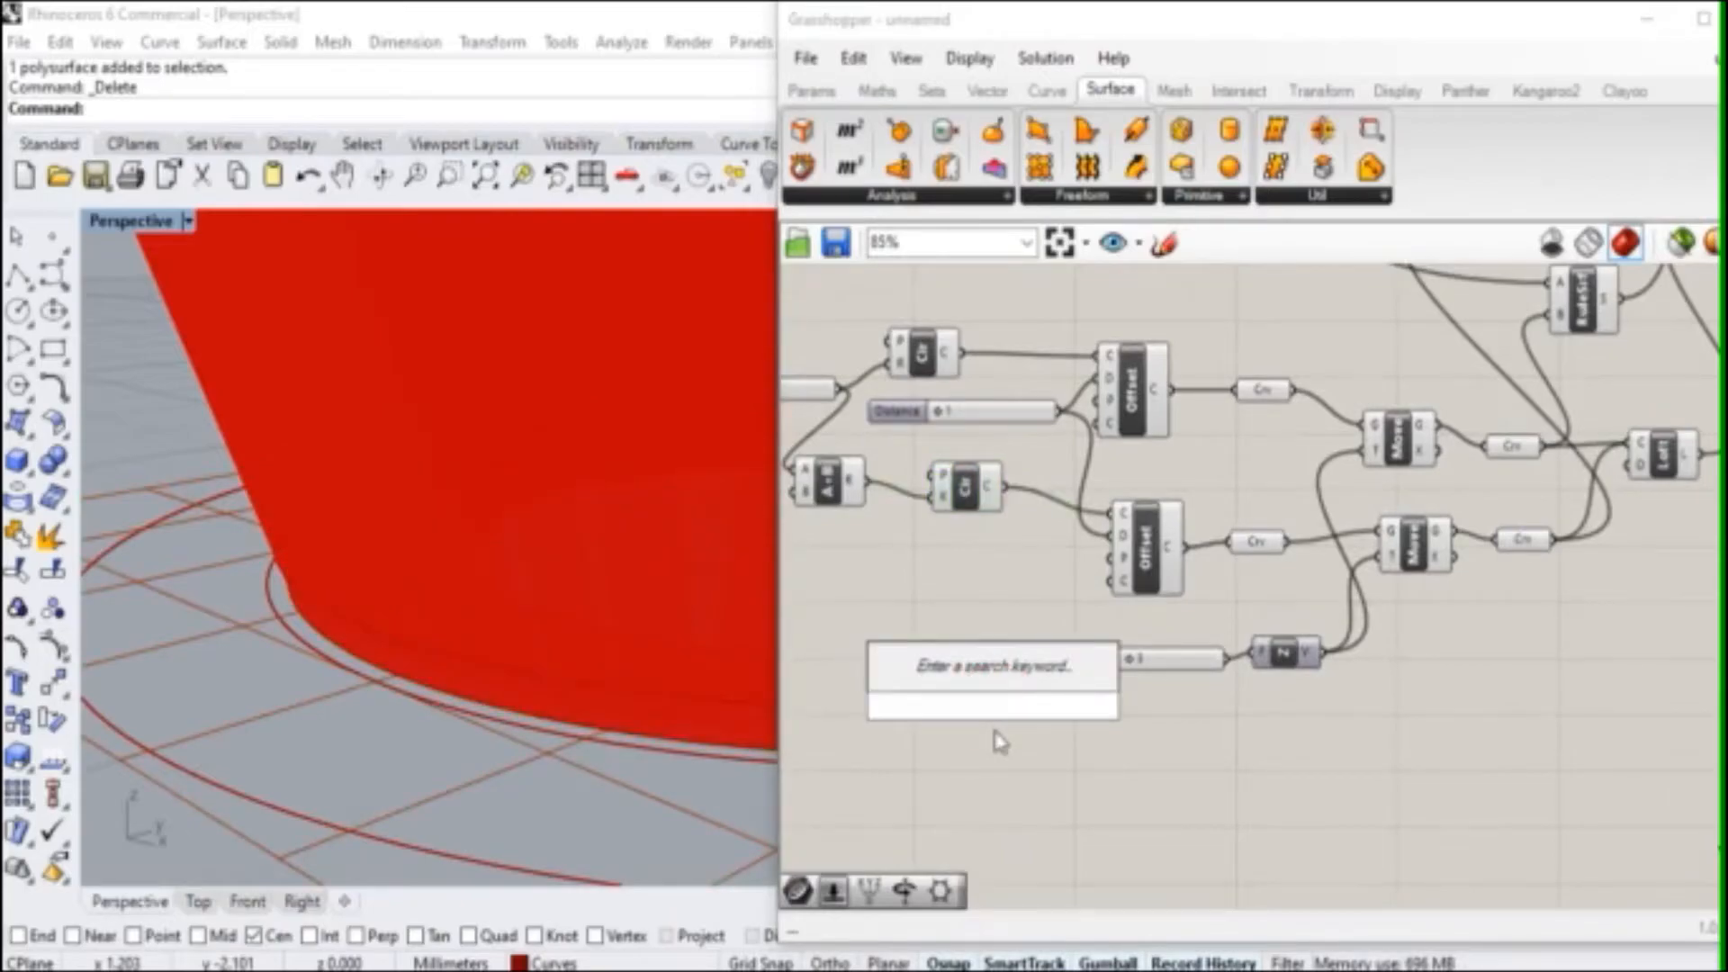
pyautogui.write('poin')
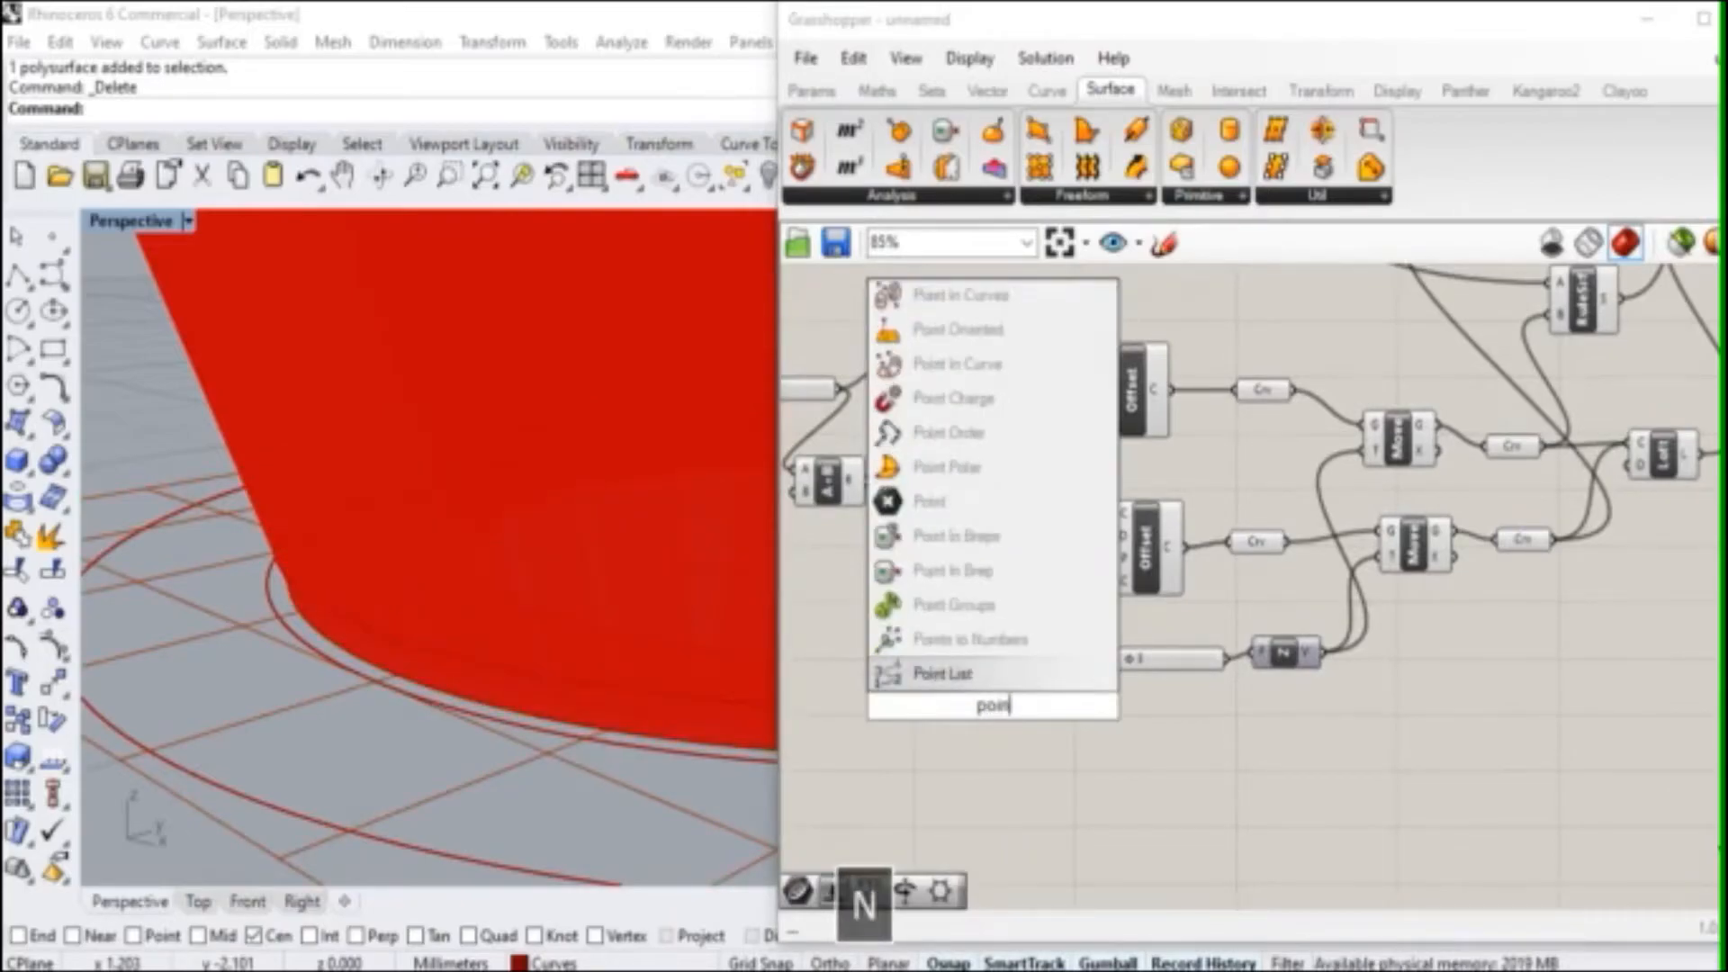
pyautogui.write('t on')
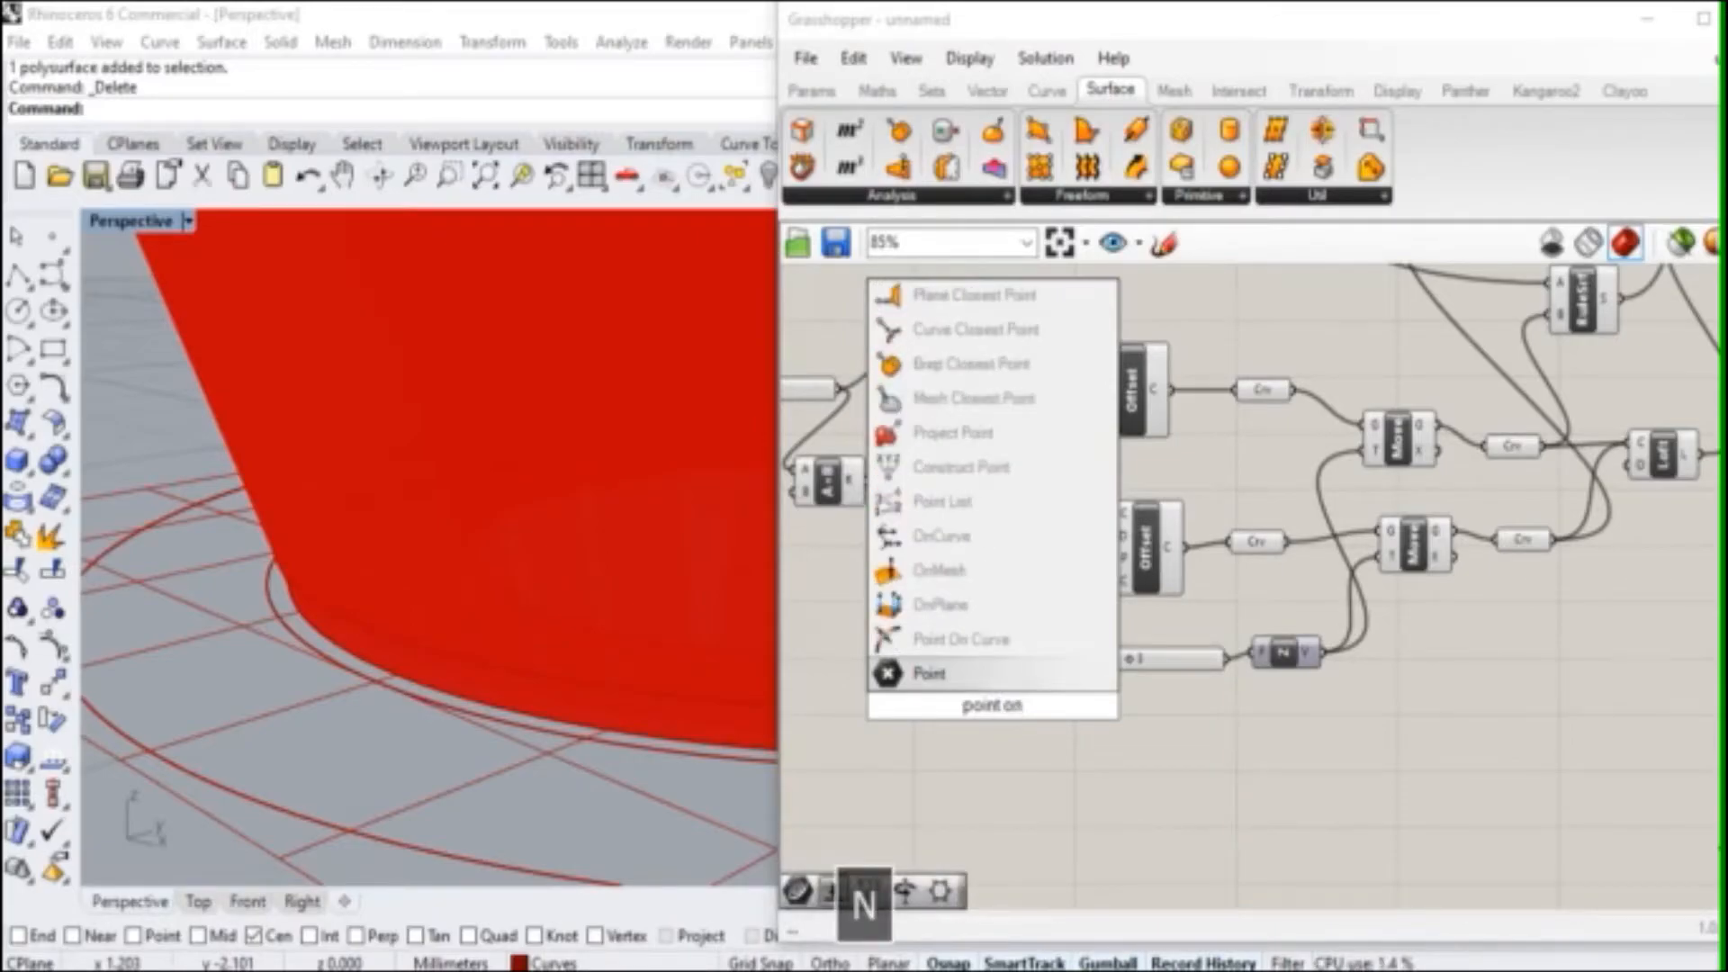
pyautogui.click(959, 641)
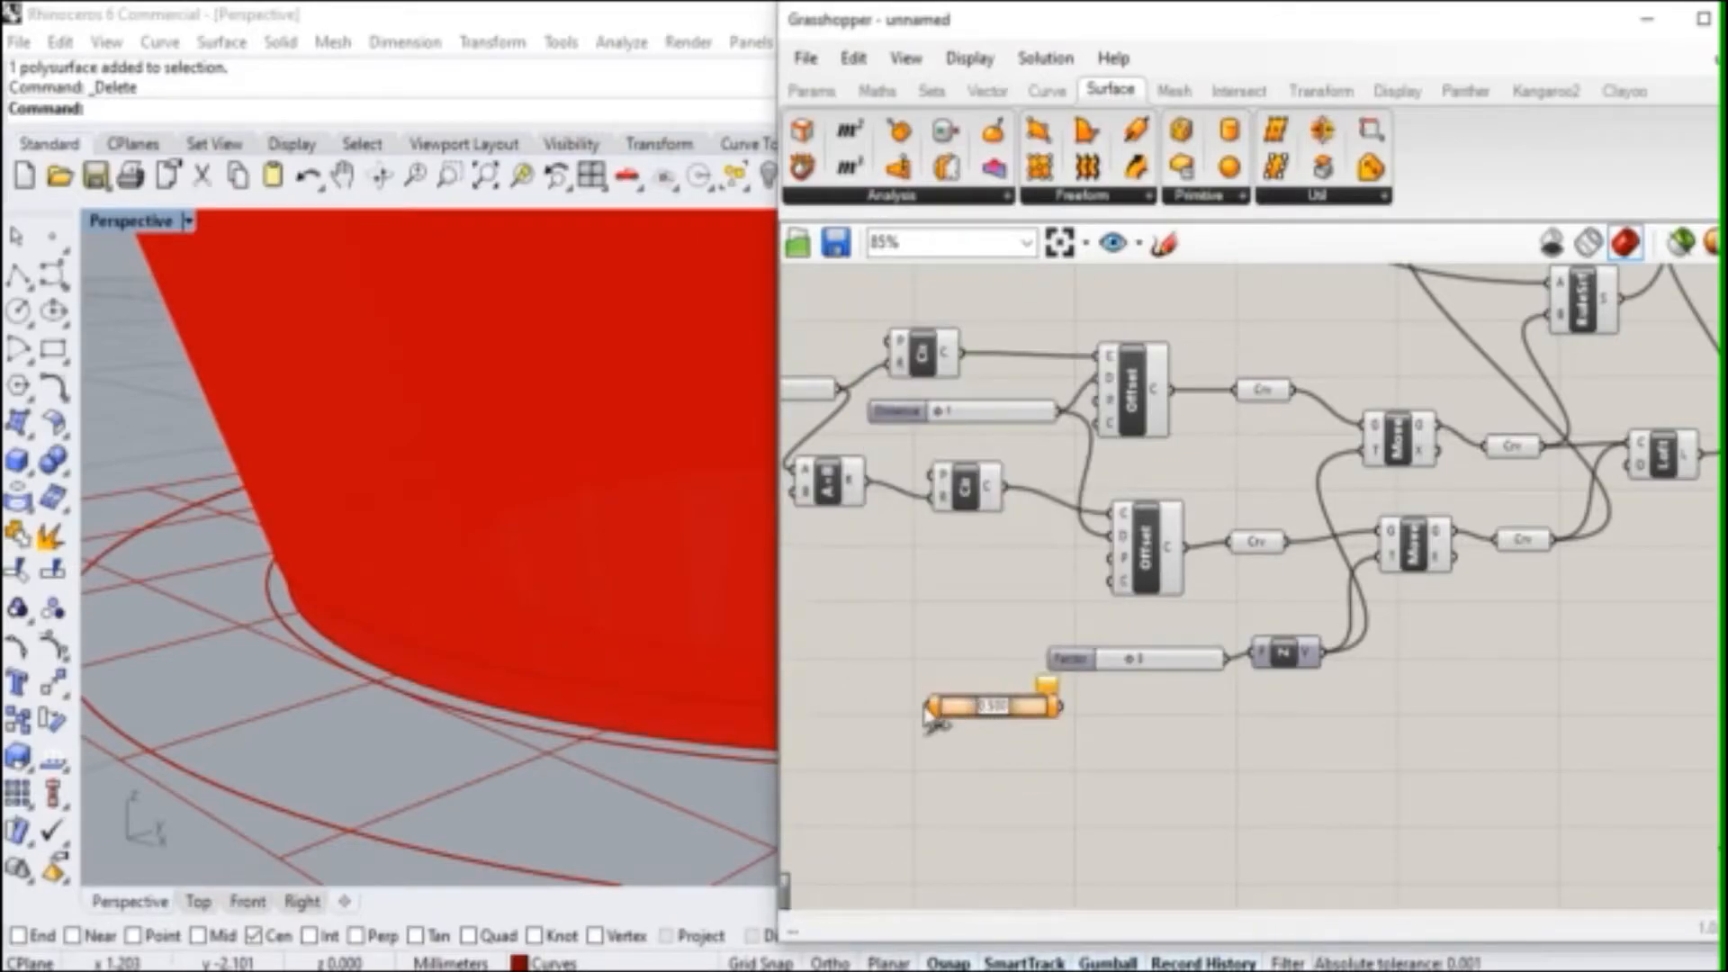
pyautogui.moveTo(1001, 487); pyautogui.dragTo(928, 709)
pyautogui.rightClick(1009, 711)
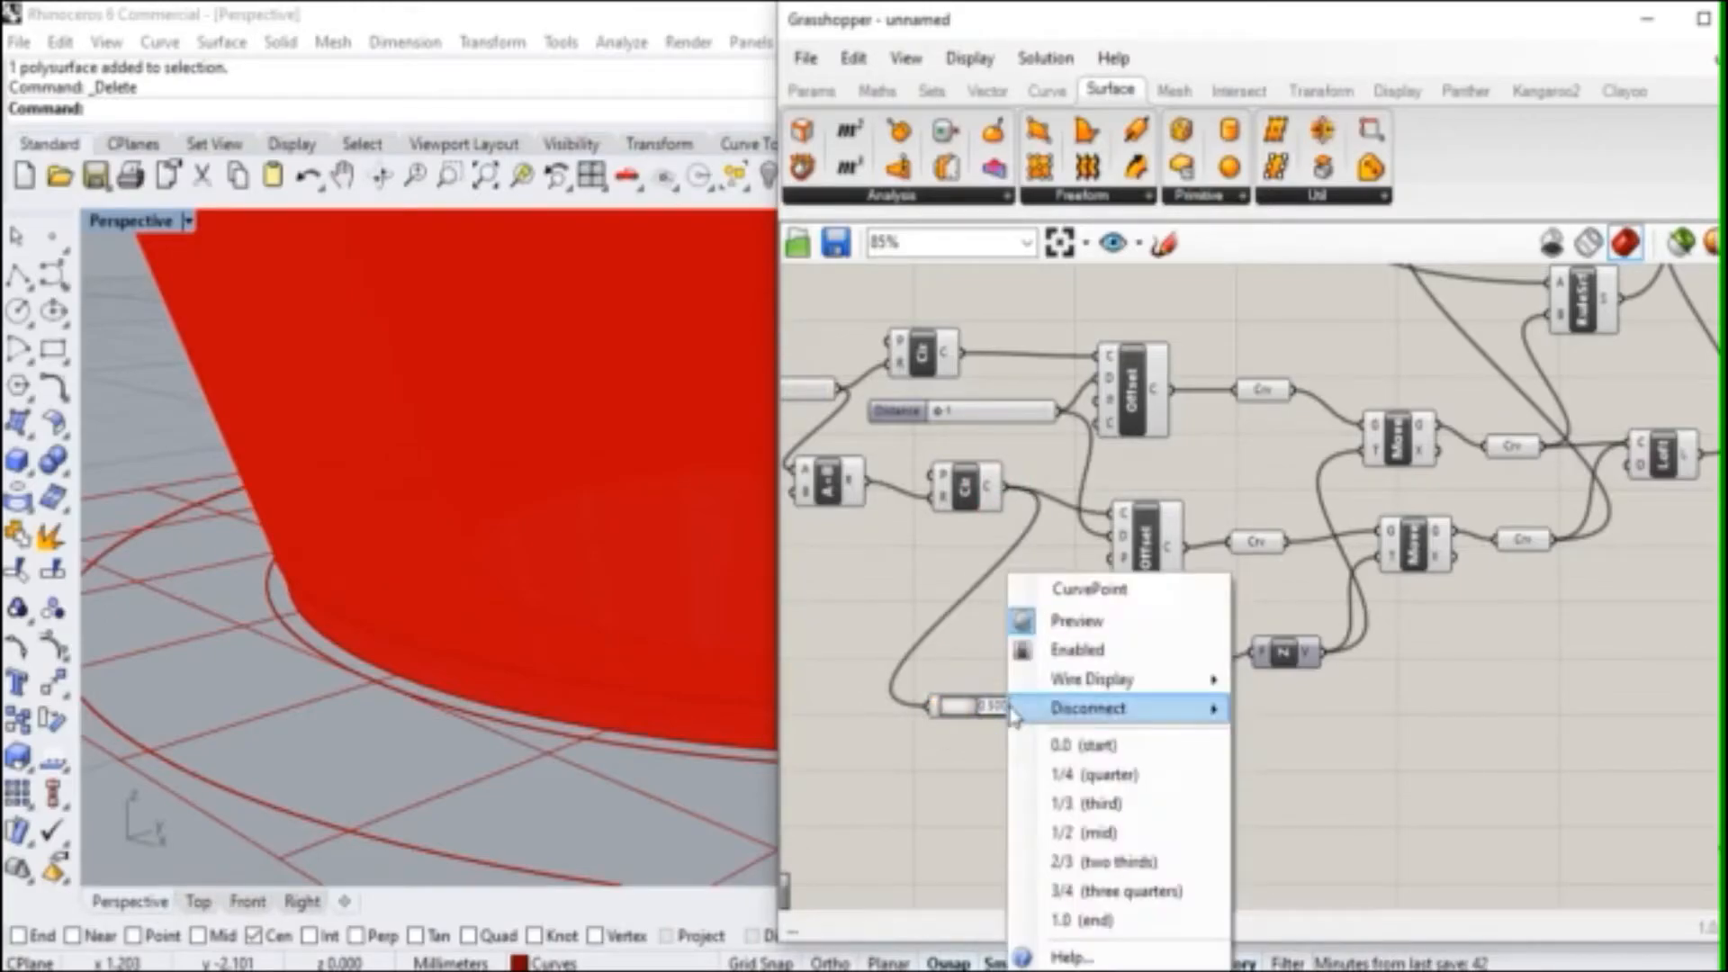
pyautogui.click(1095, 833)
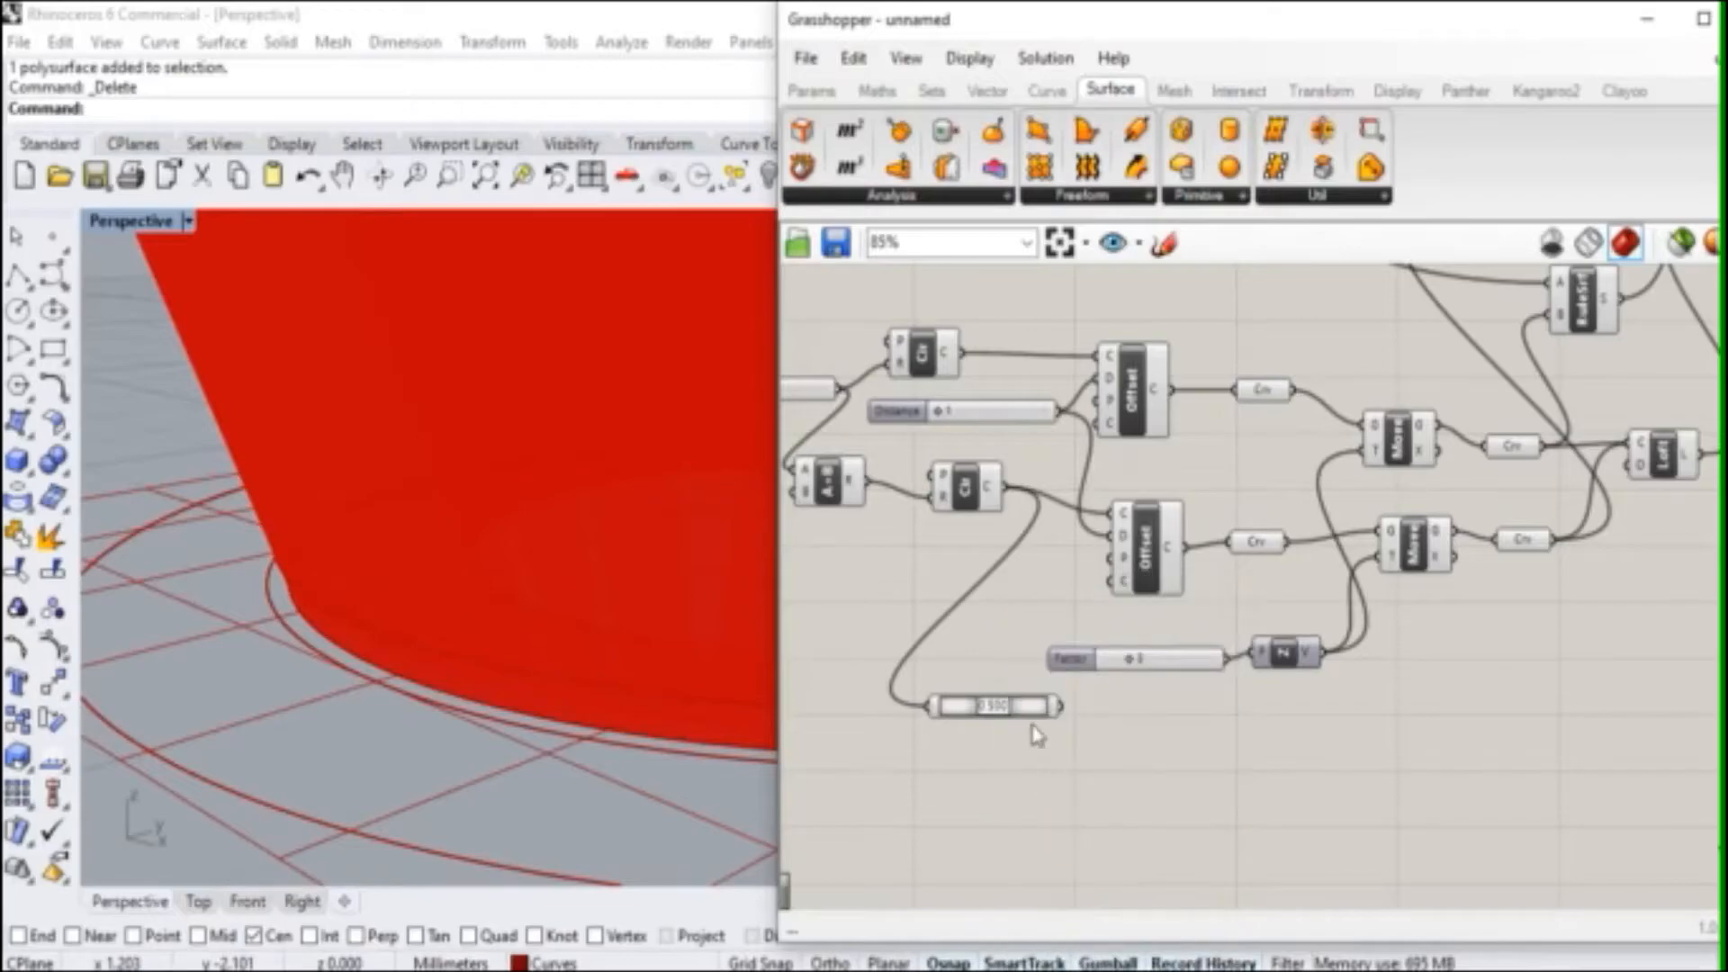
# Step: Move the Point On Curve component lower on the canvas and inspect its point at the bowl's base
pyautogui.moveTo(1024, 716); pyautogui.dragTo(1051, 758)
pyautogui.scroll(-8, 293, 632)
pyautogui.moveTo(293, 632); pyautogui.dragTo(424, 648, button='right')
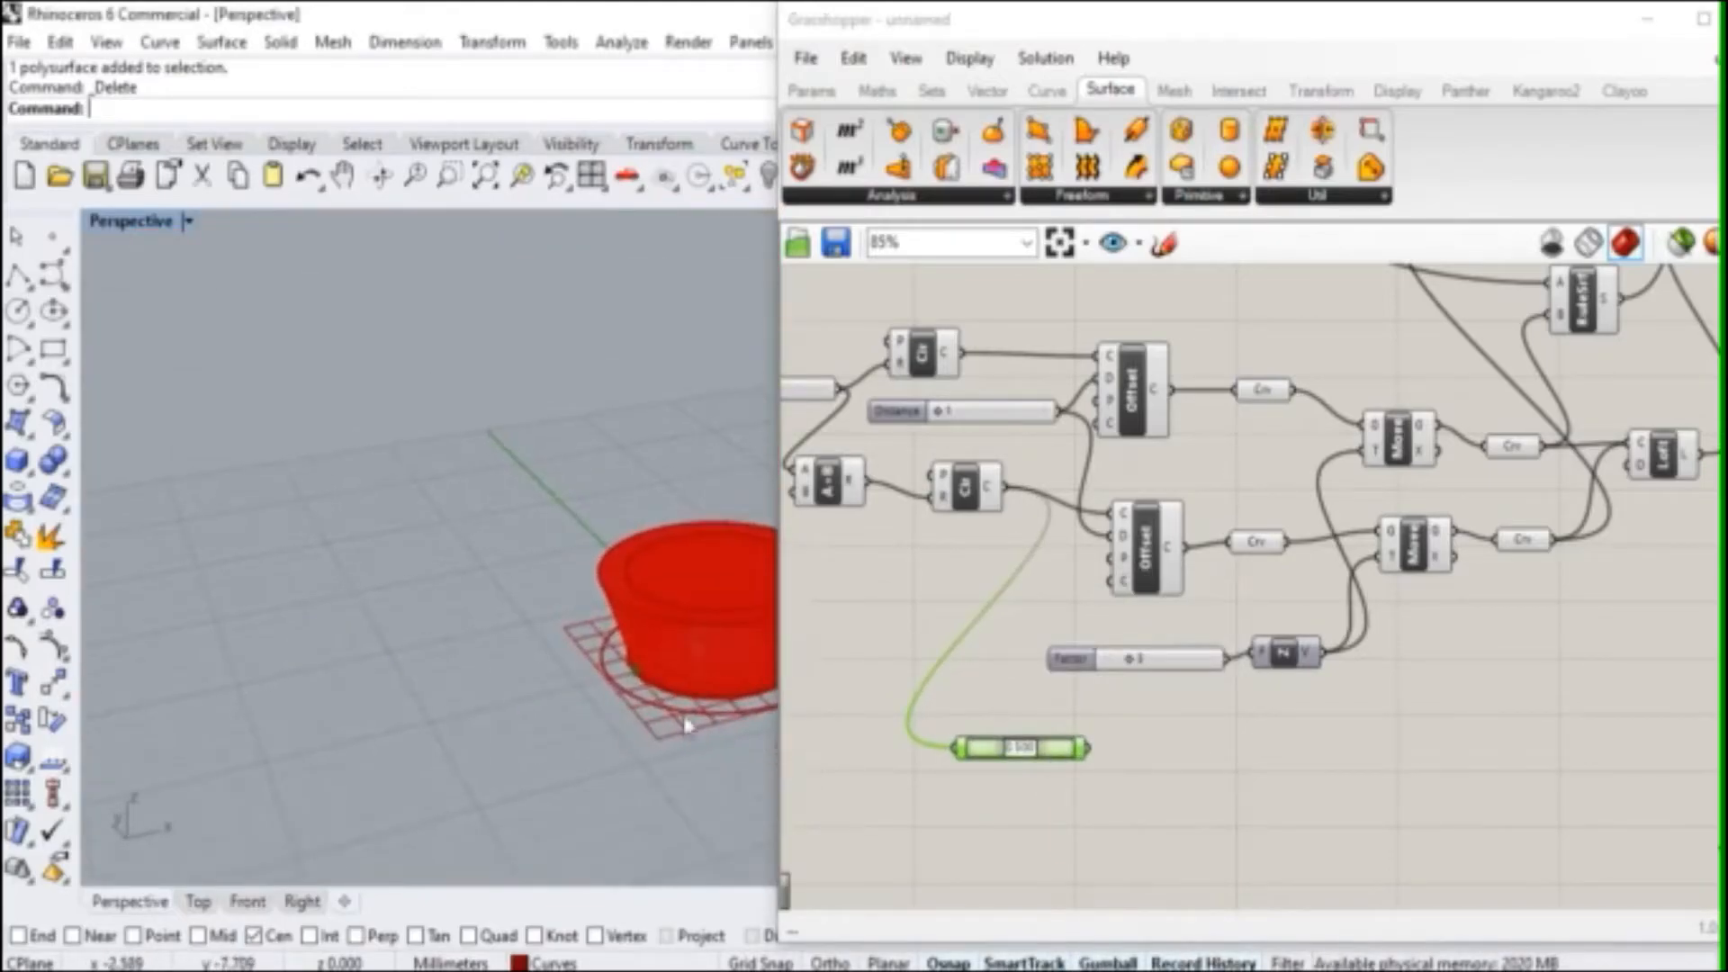
pyautogui.scroll(3, 638, 664)
pyautogui.scroll(3, 637, 664)
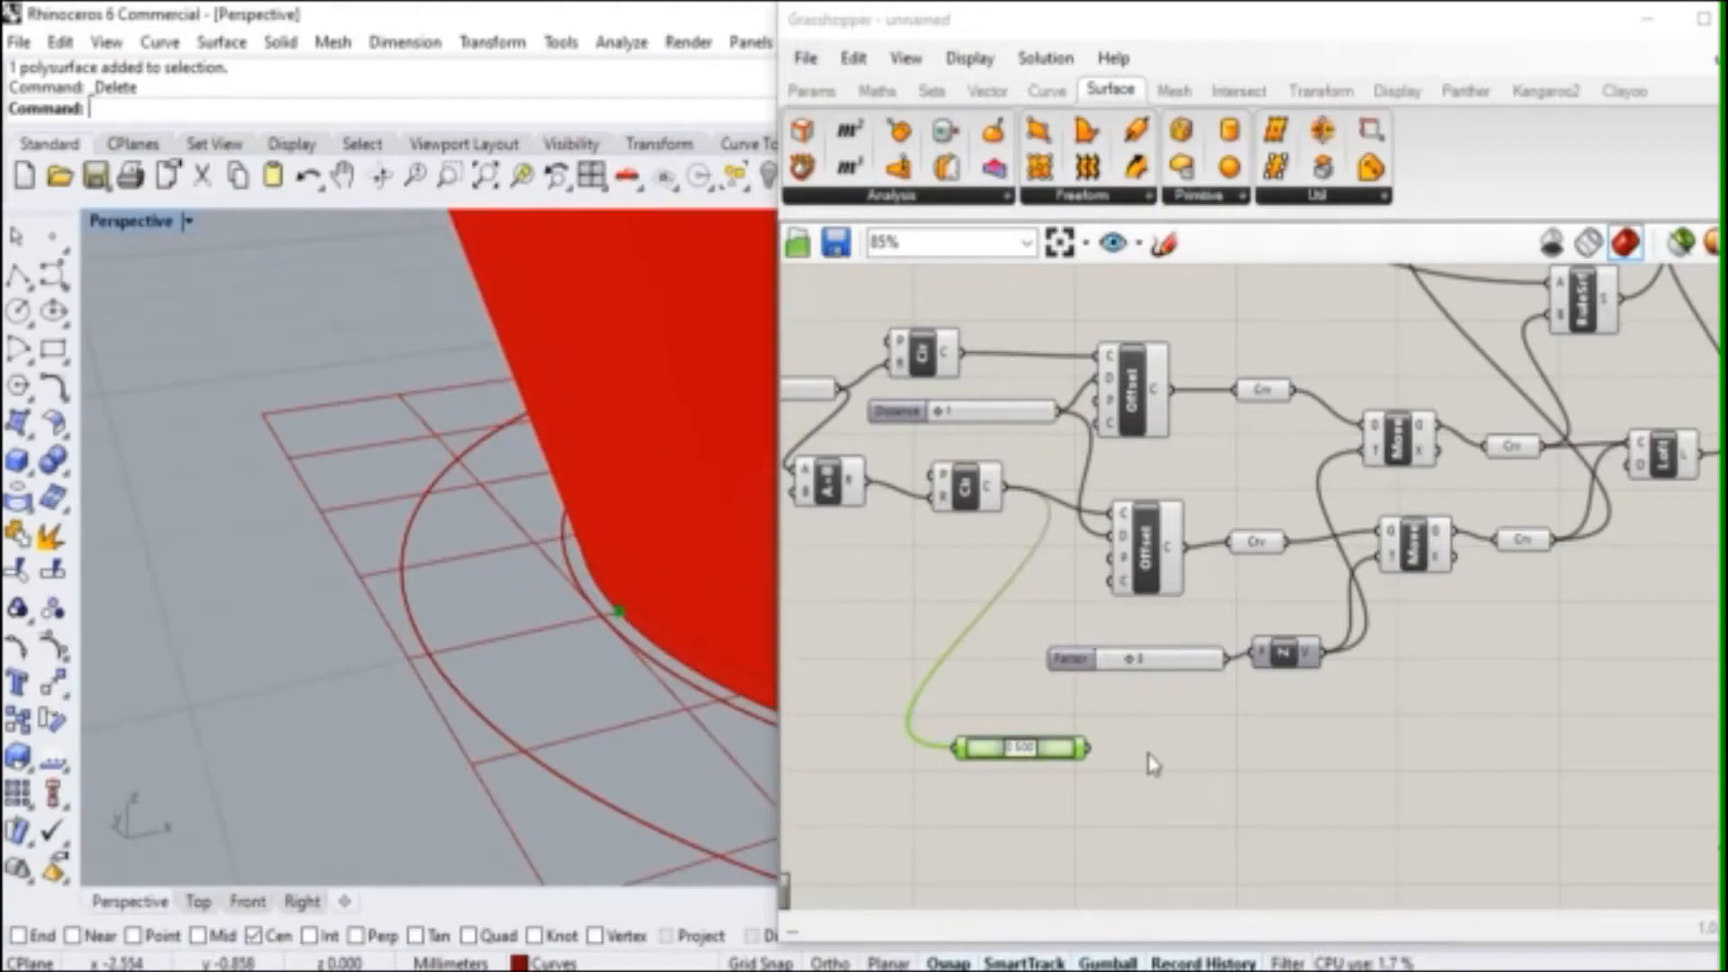
# Step: Add a Point parameter beside the Point On Curve component and feed it from that component's output
pyautogui.doubleClick(1203, 748)
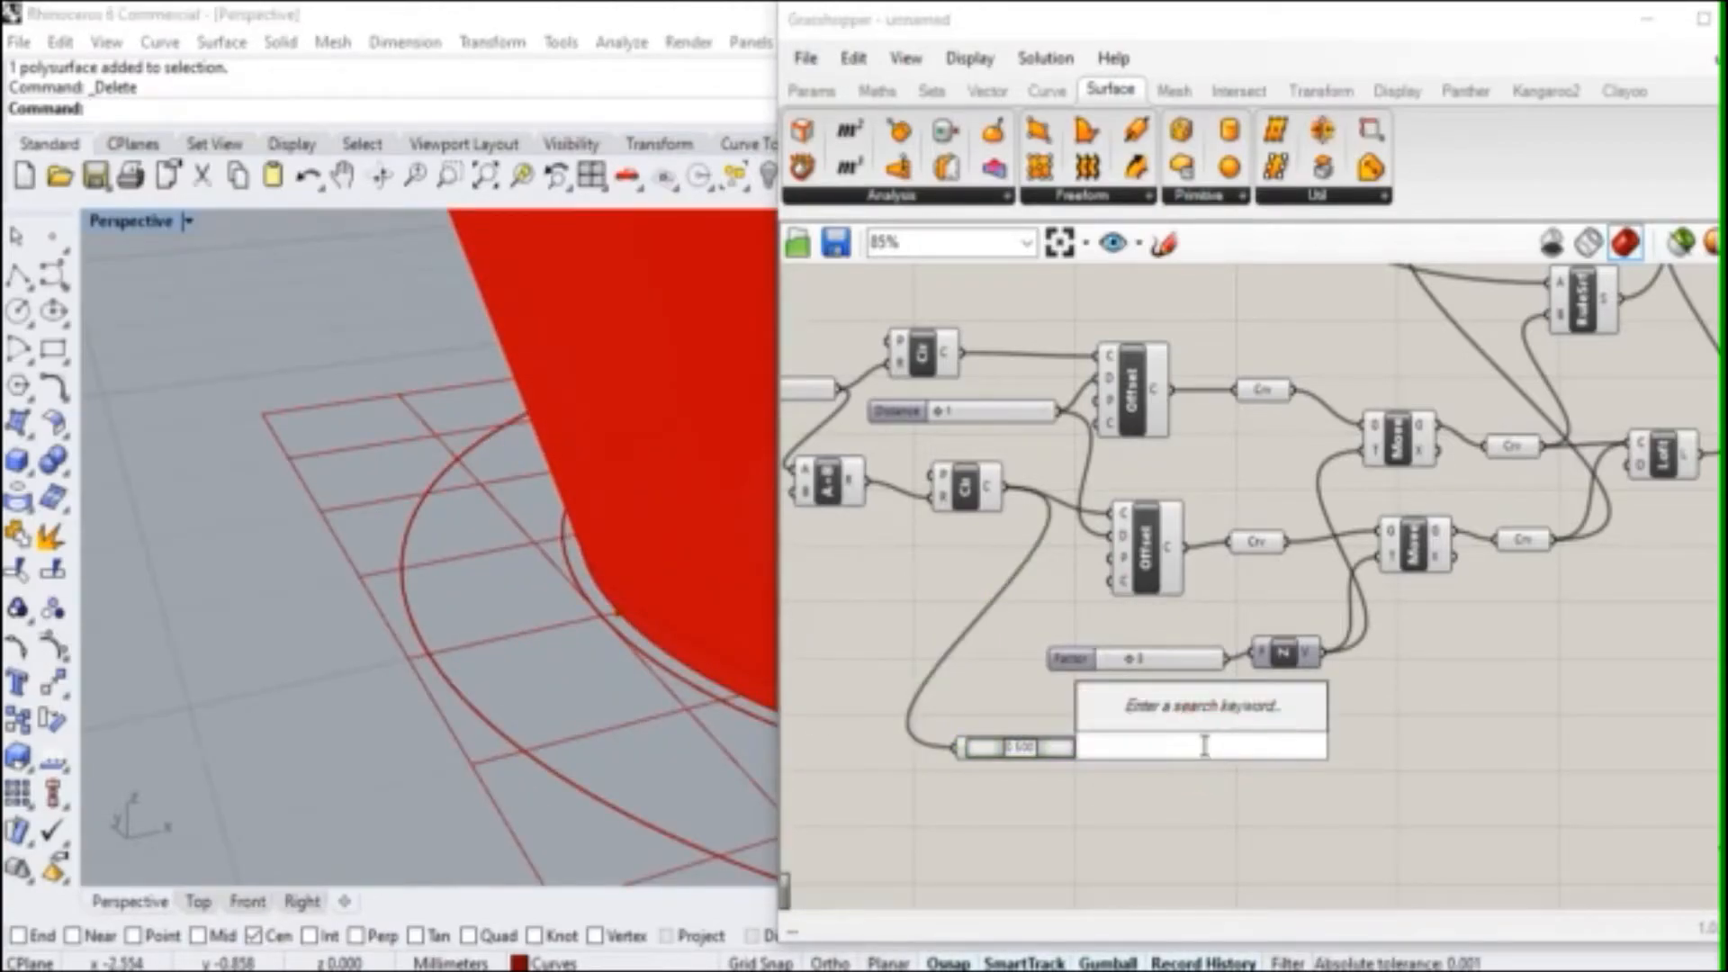
pyautogui.write('p')
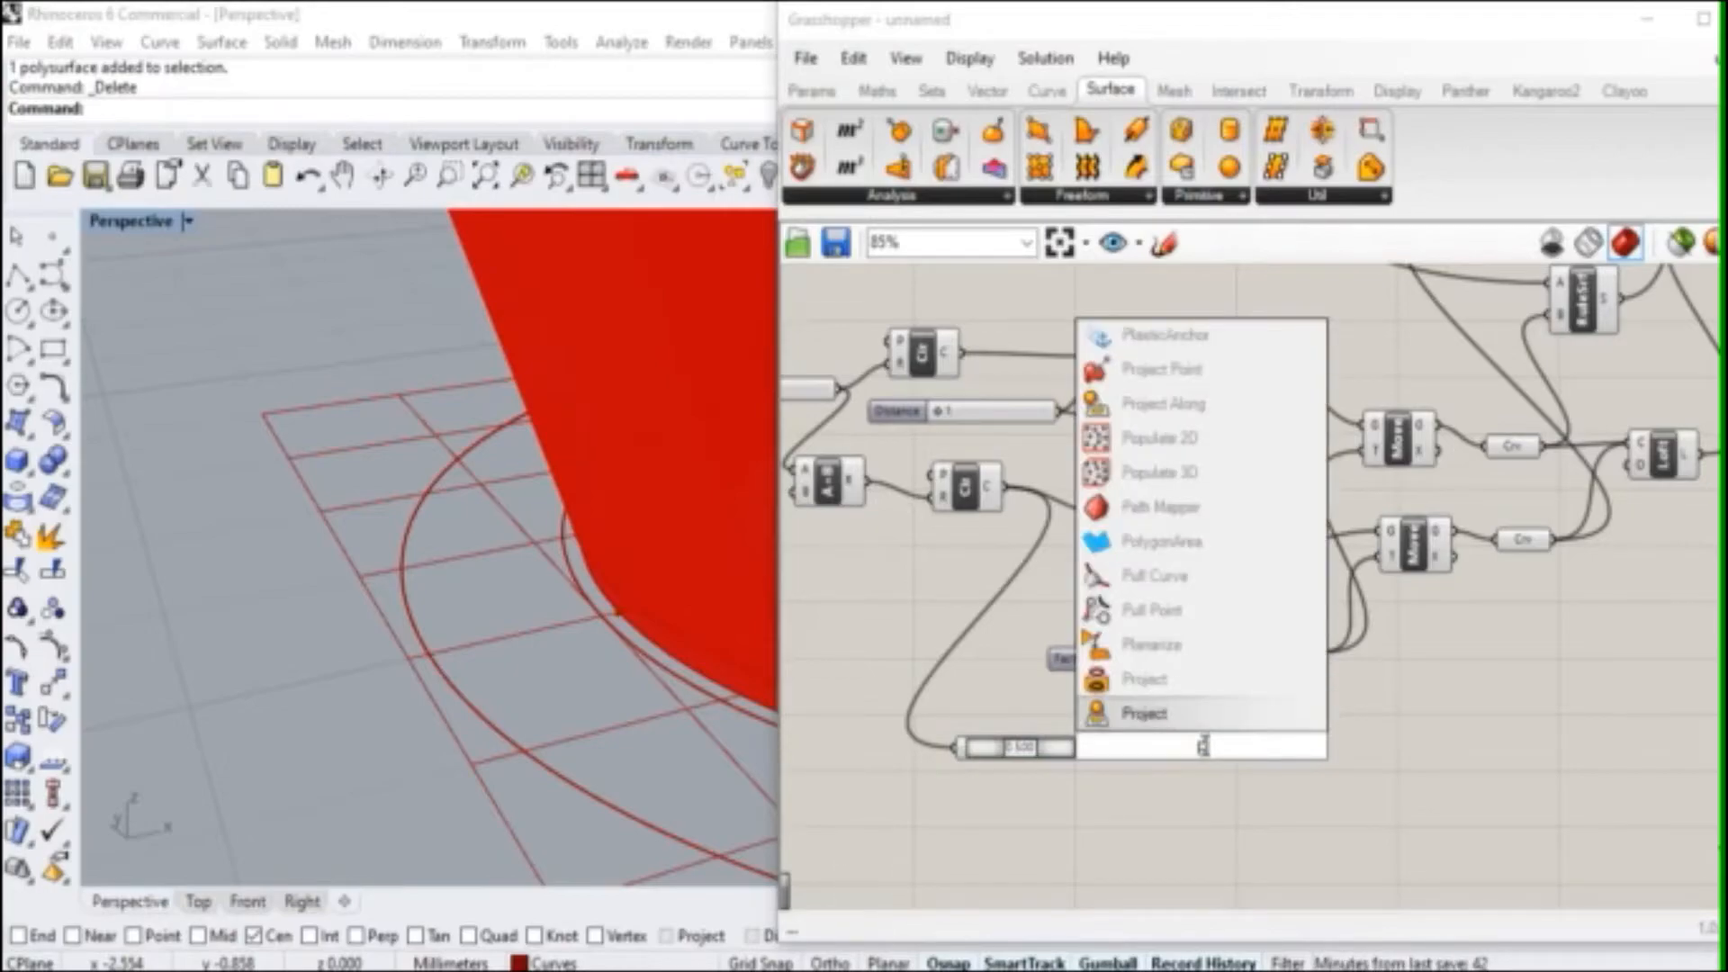
pyautogui.write('oin')
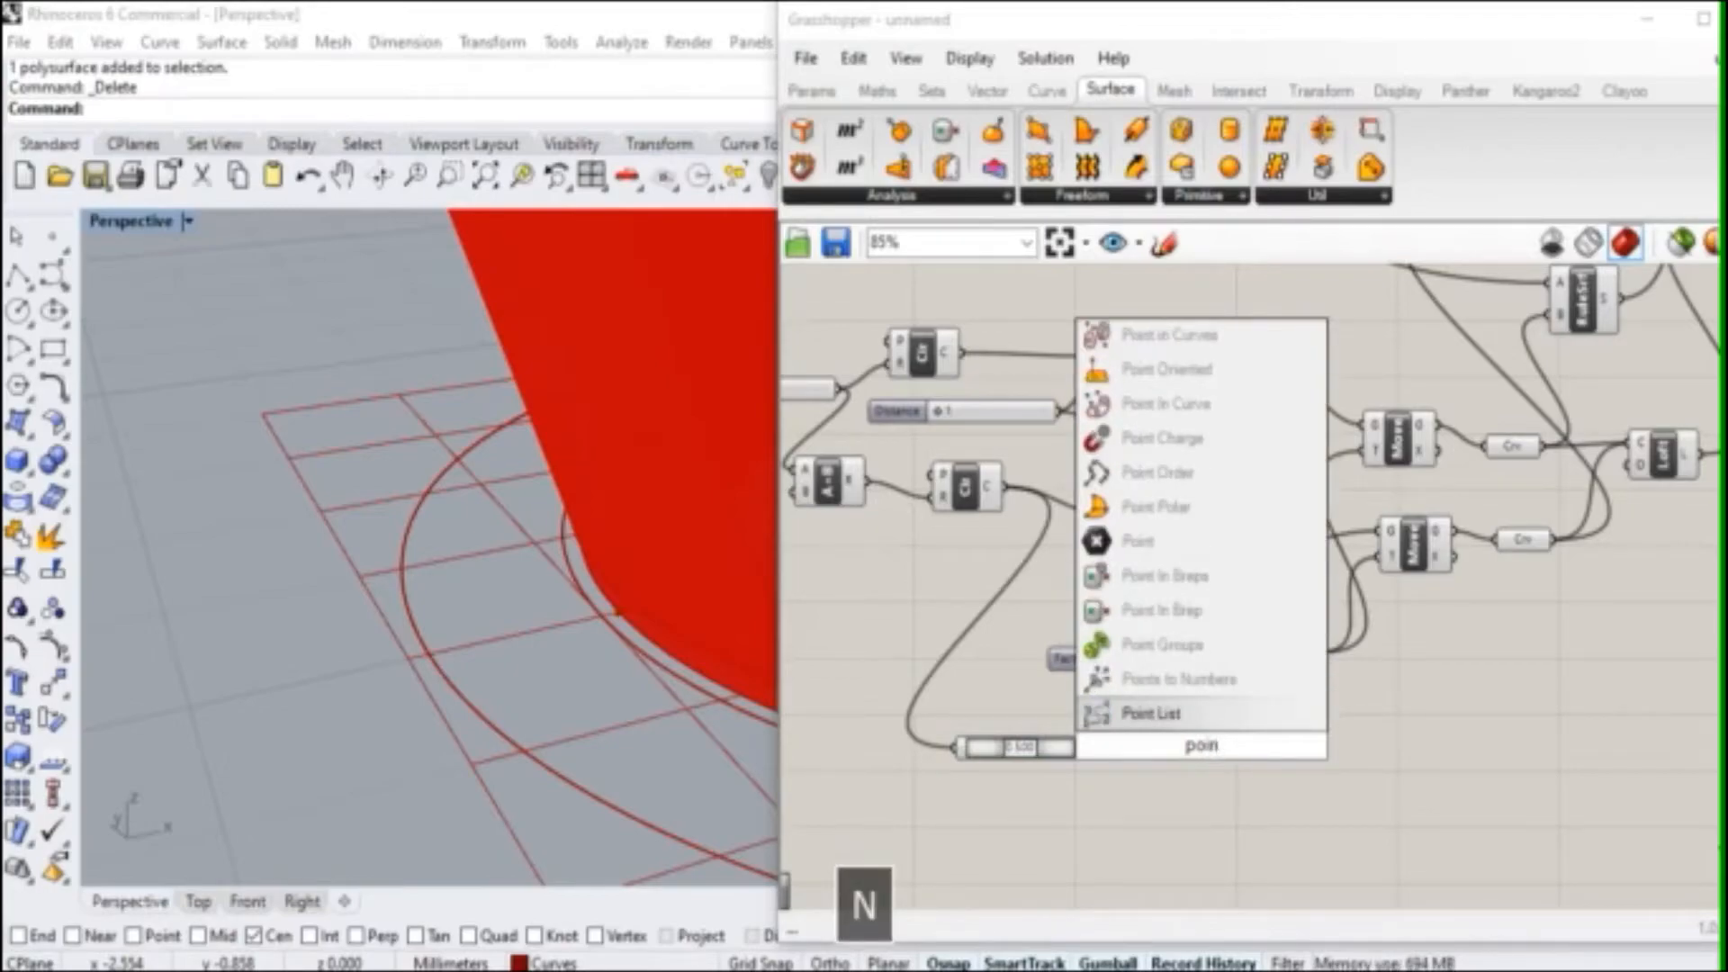
pyautogui.press('BackSpace')
pyautogui.write('nt')
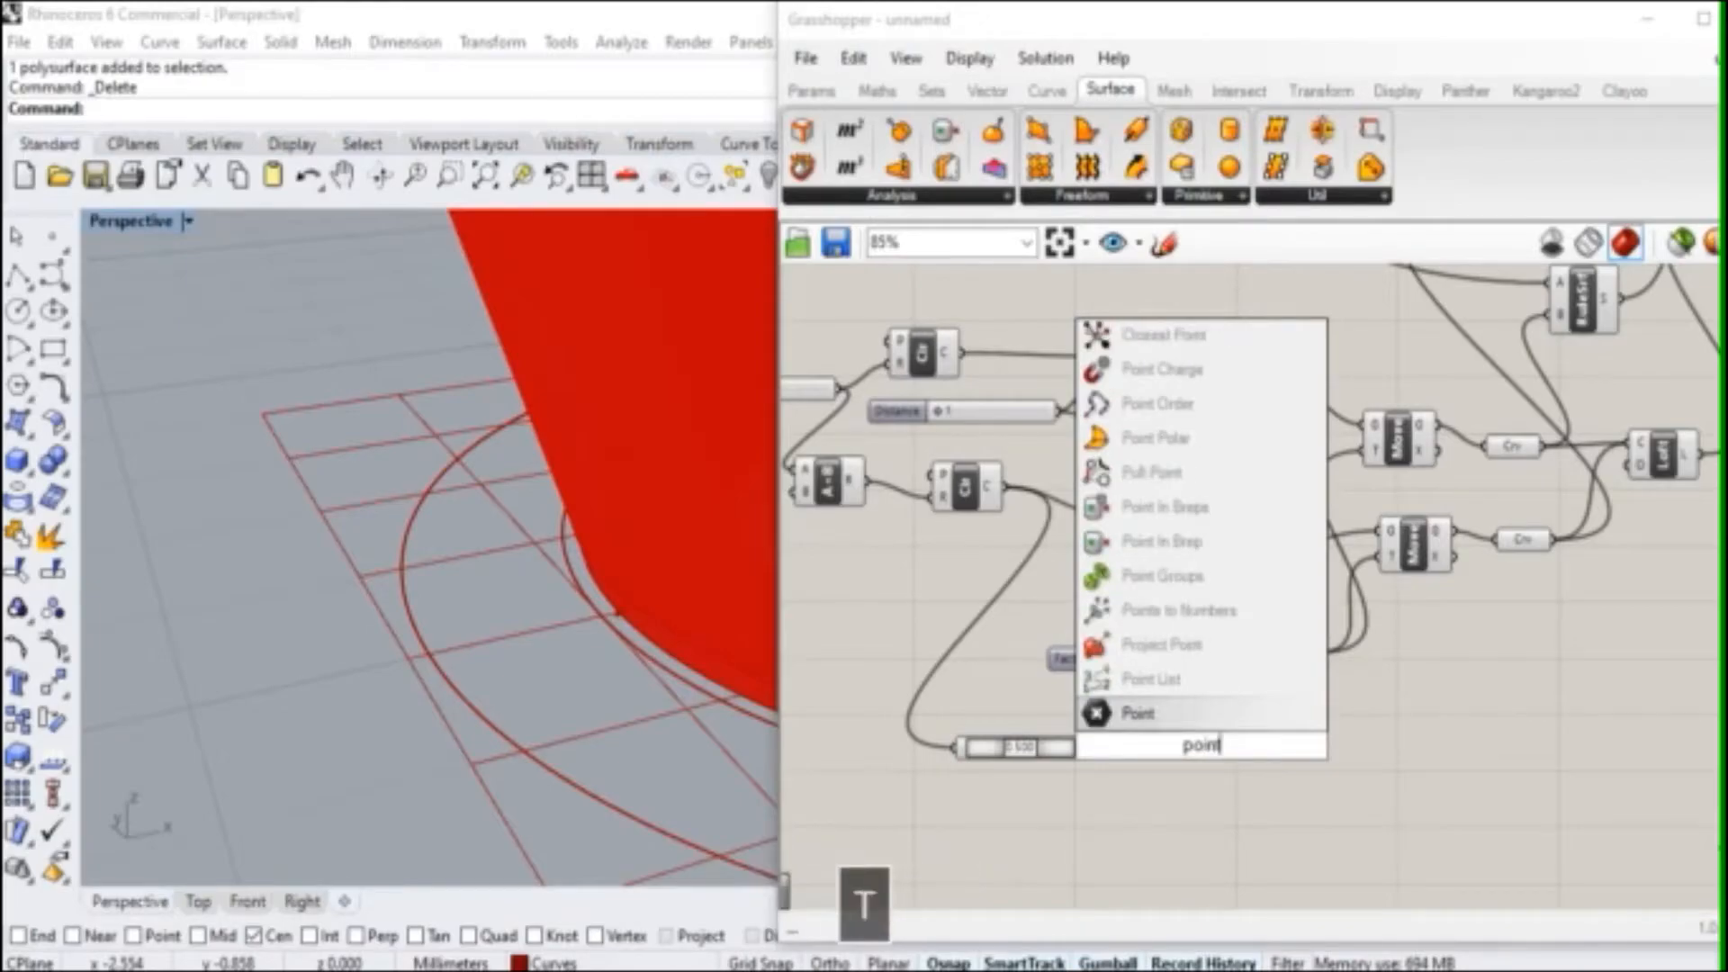
pyautogui.click(1134, 710)
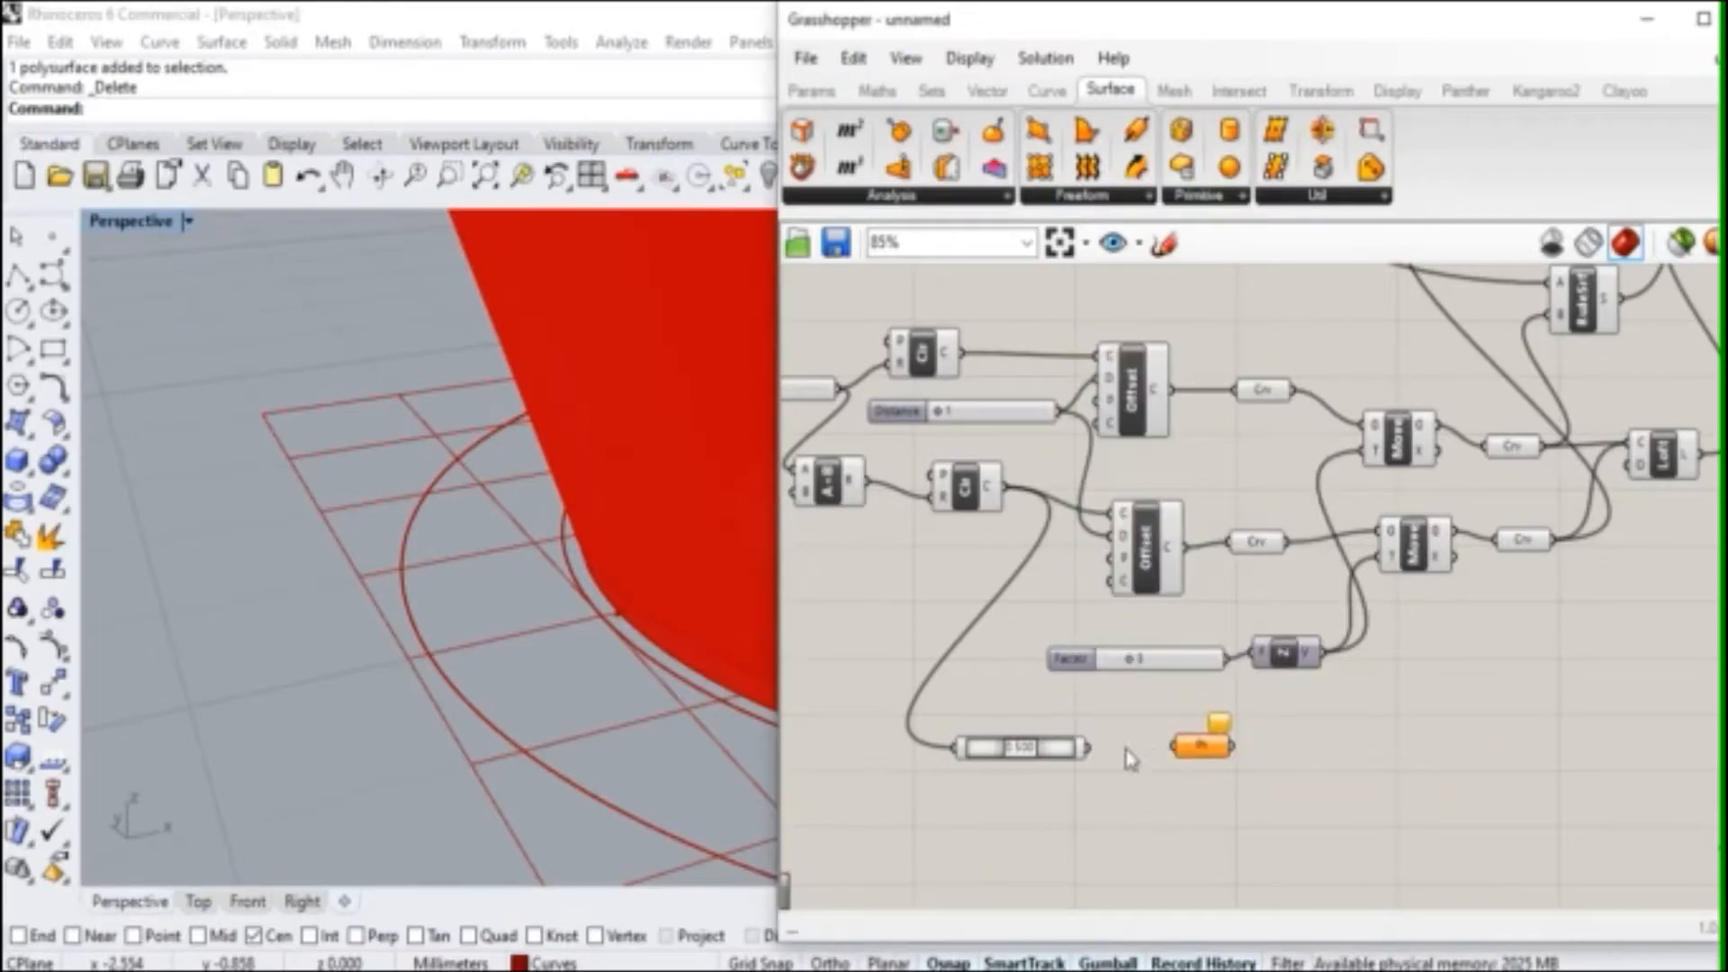
pyautogui.moveTo(1087, 745); pyautogui.dragTo(1175, 745)
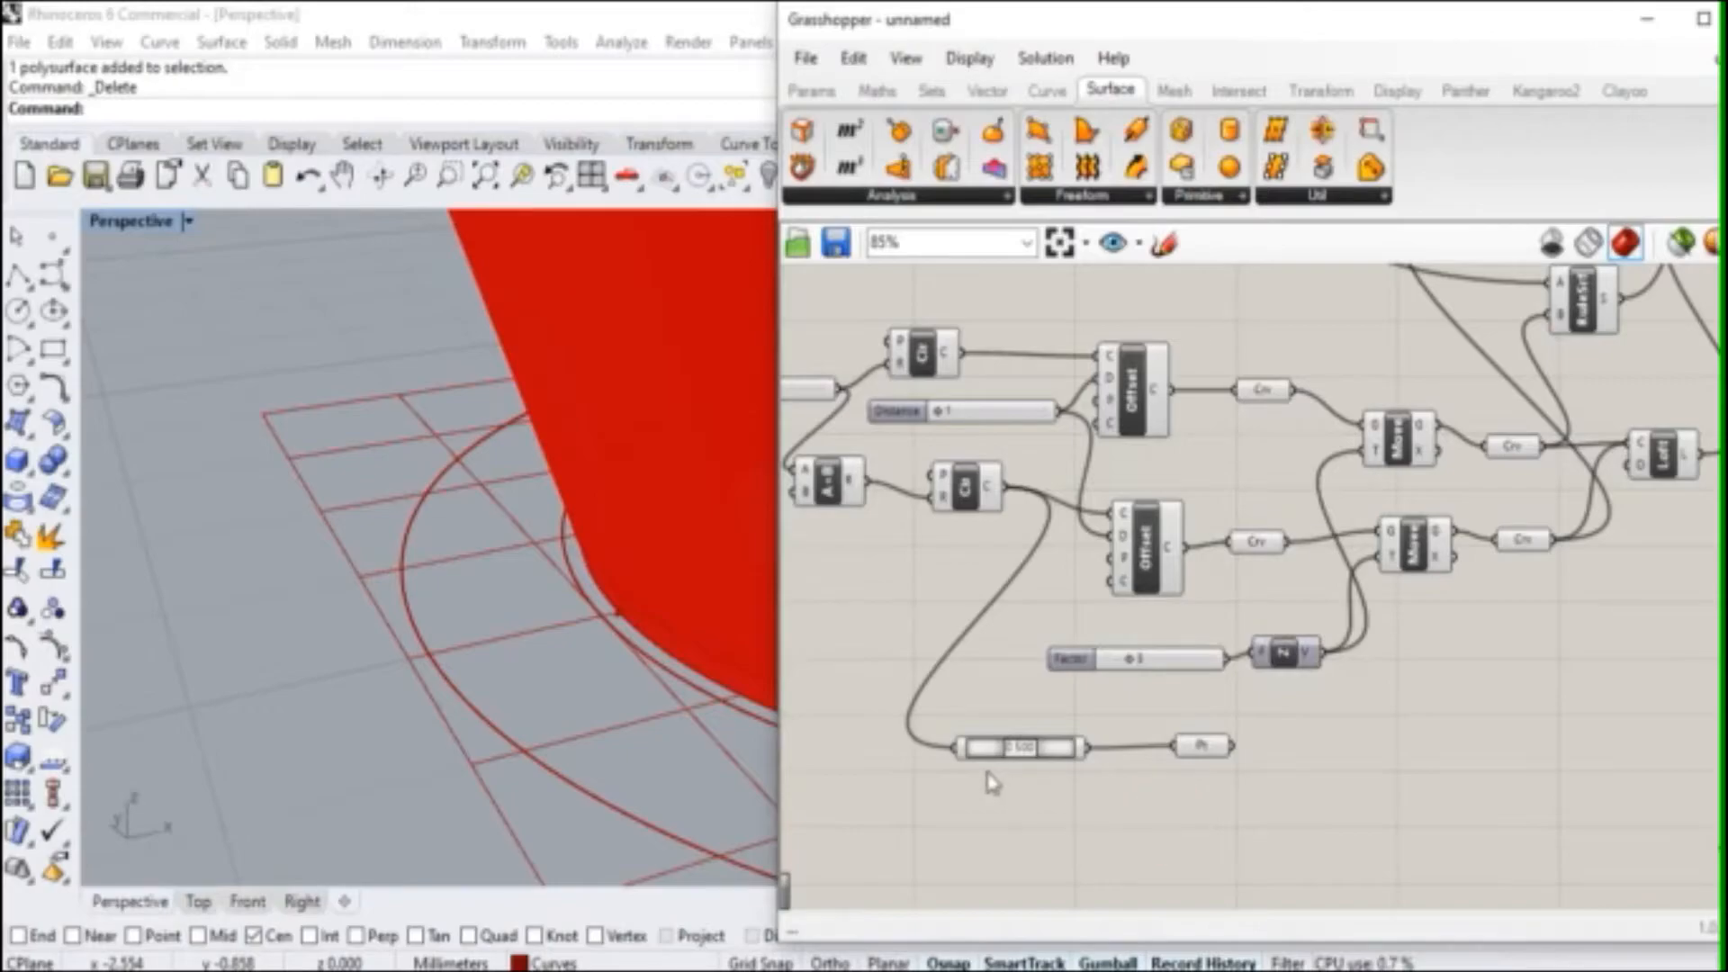
# Step: Highlight the point on the bowl and feed Point On Curve from the upper group's second Circle instead
pyautogui.scroll(-5, 410, 684)
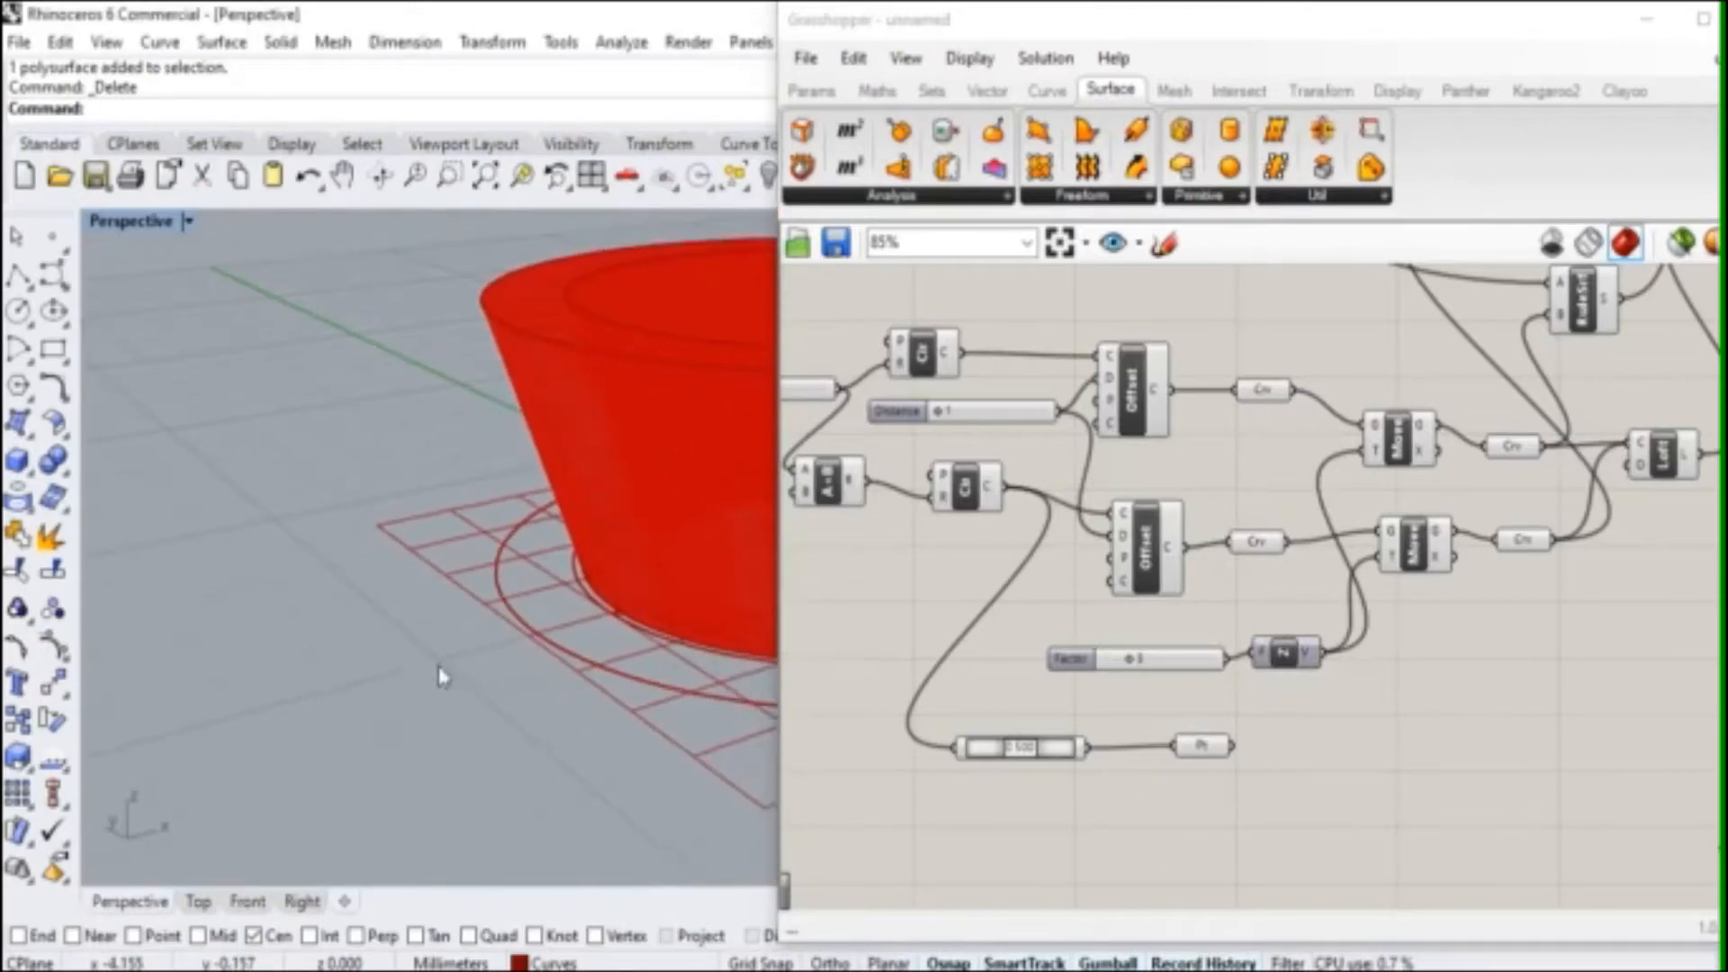
pyautogui.click(1204, 745)
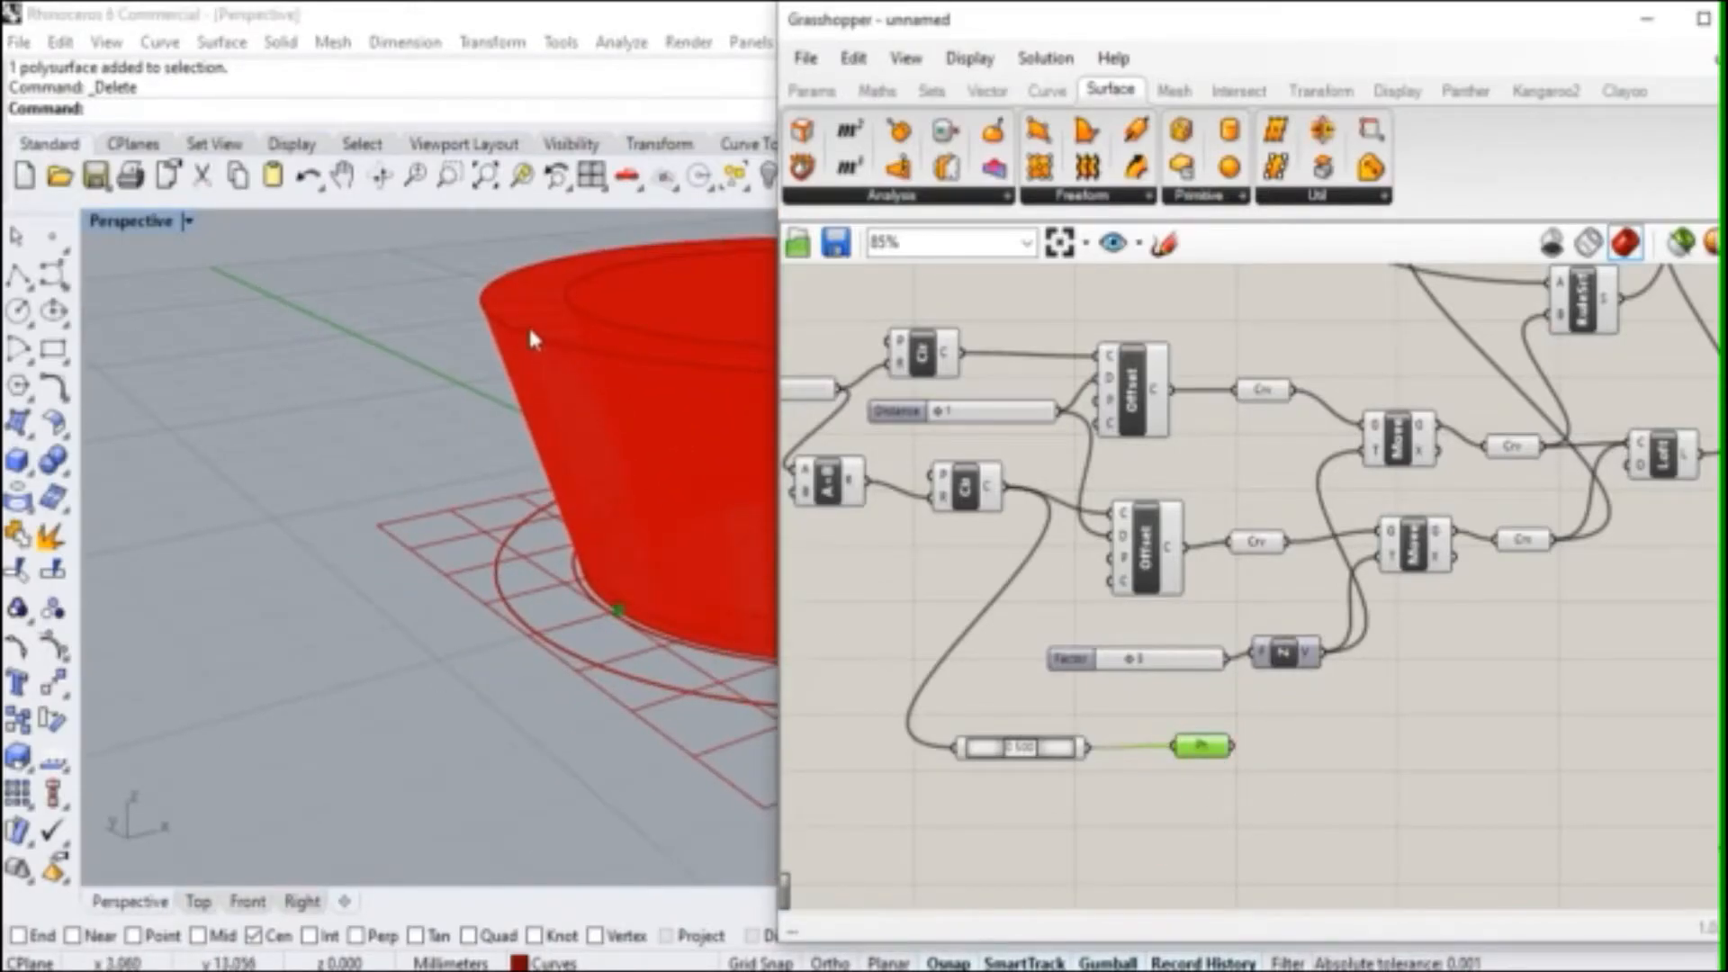
pyautogui.scroll(-3, 991, 410)
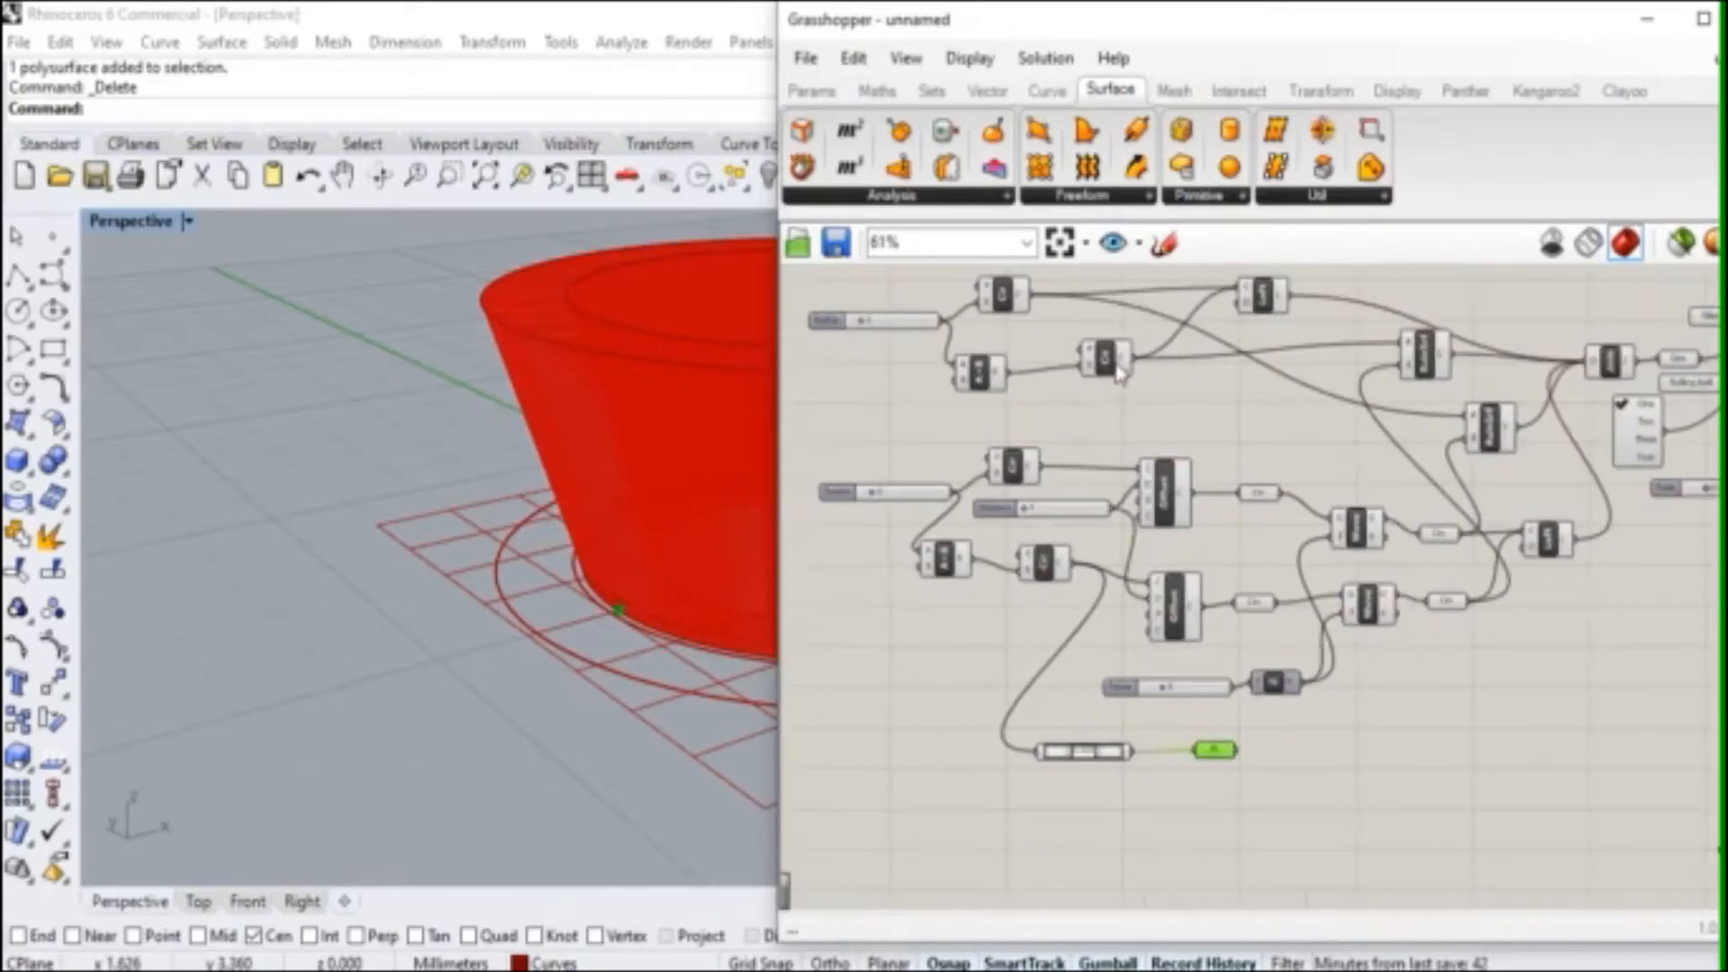
pyautogui.click(1109, 361)
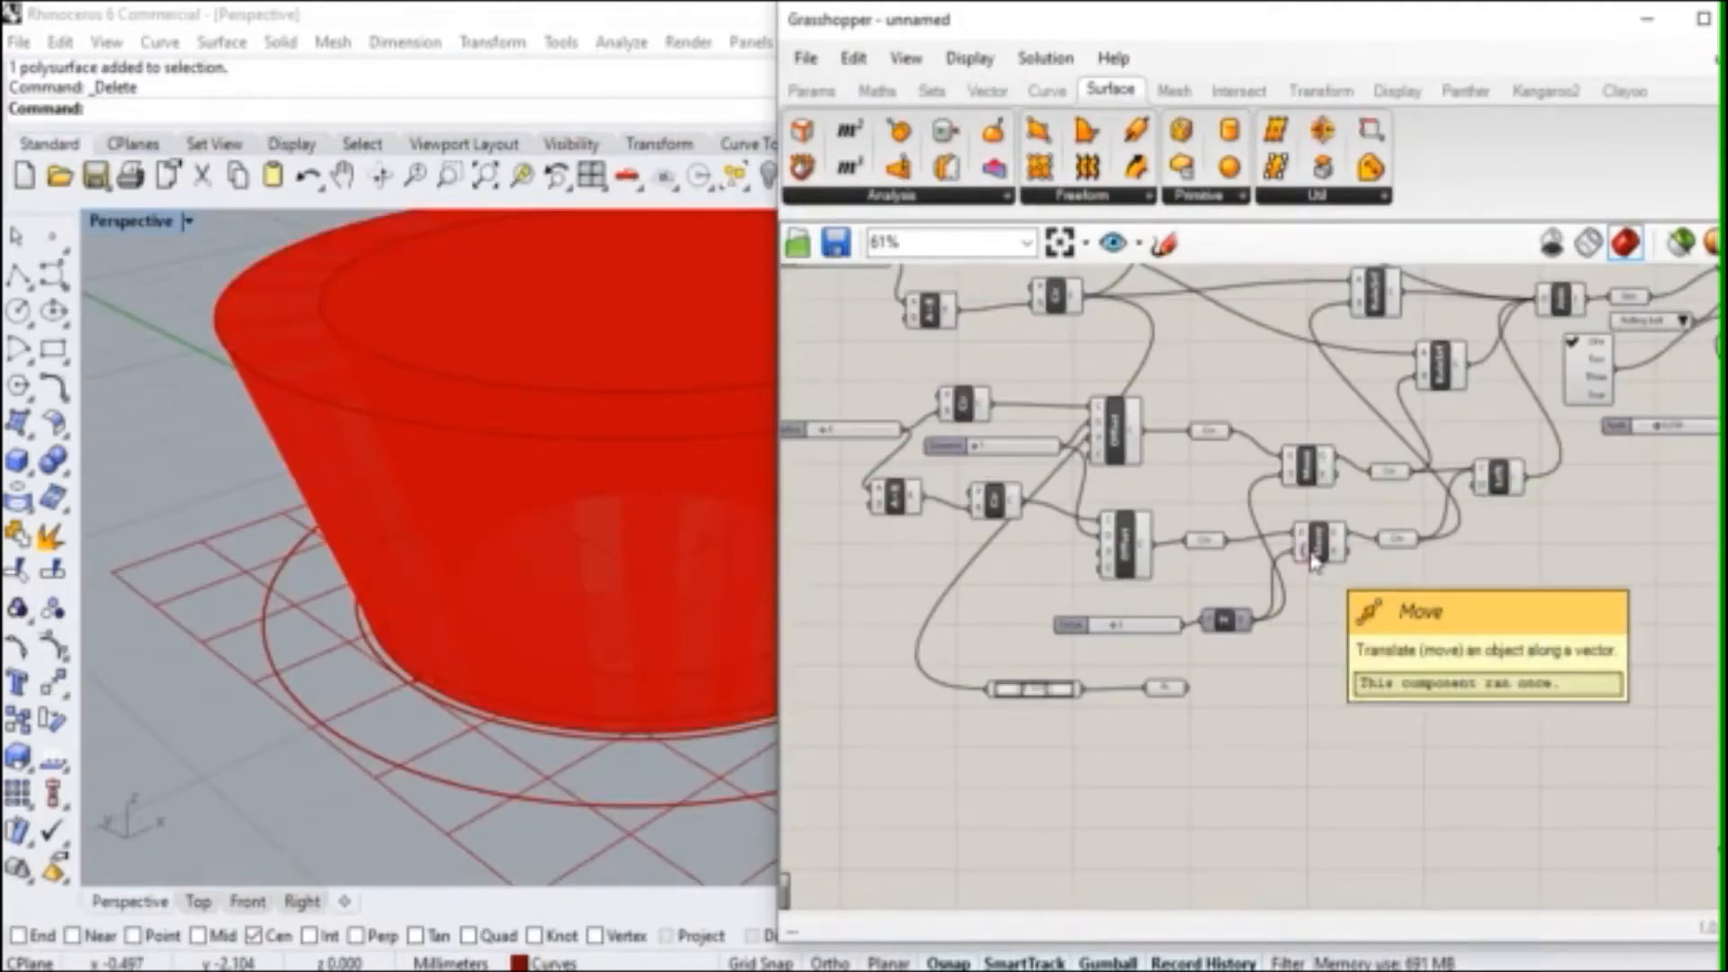
# Step: Duplicate the Point On Curve component and feed the copy from the lower Move component's geometry output
pyautogui.click(1315, 558)
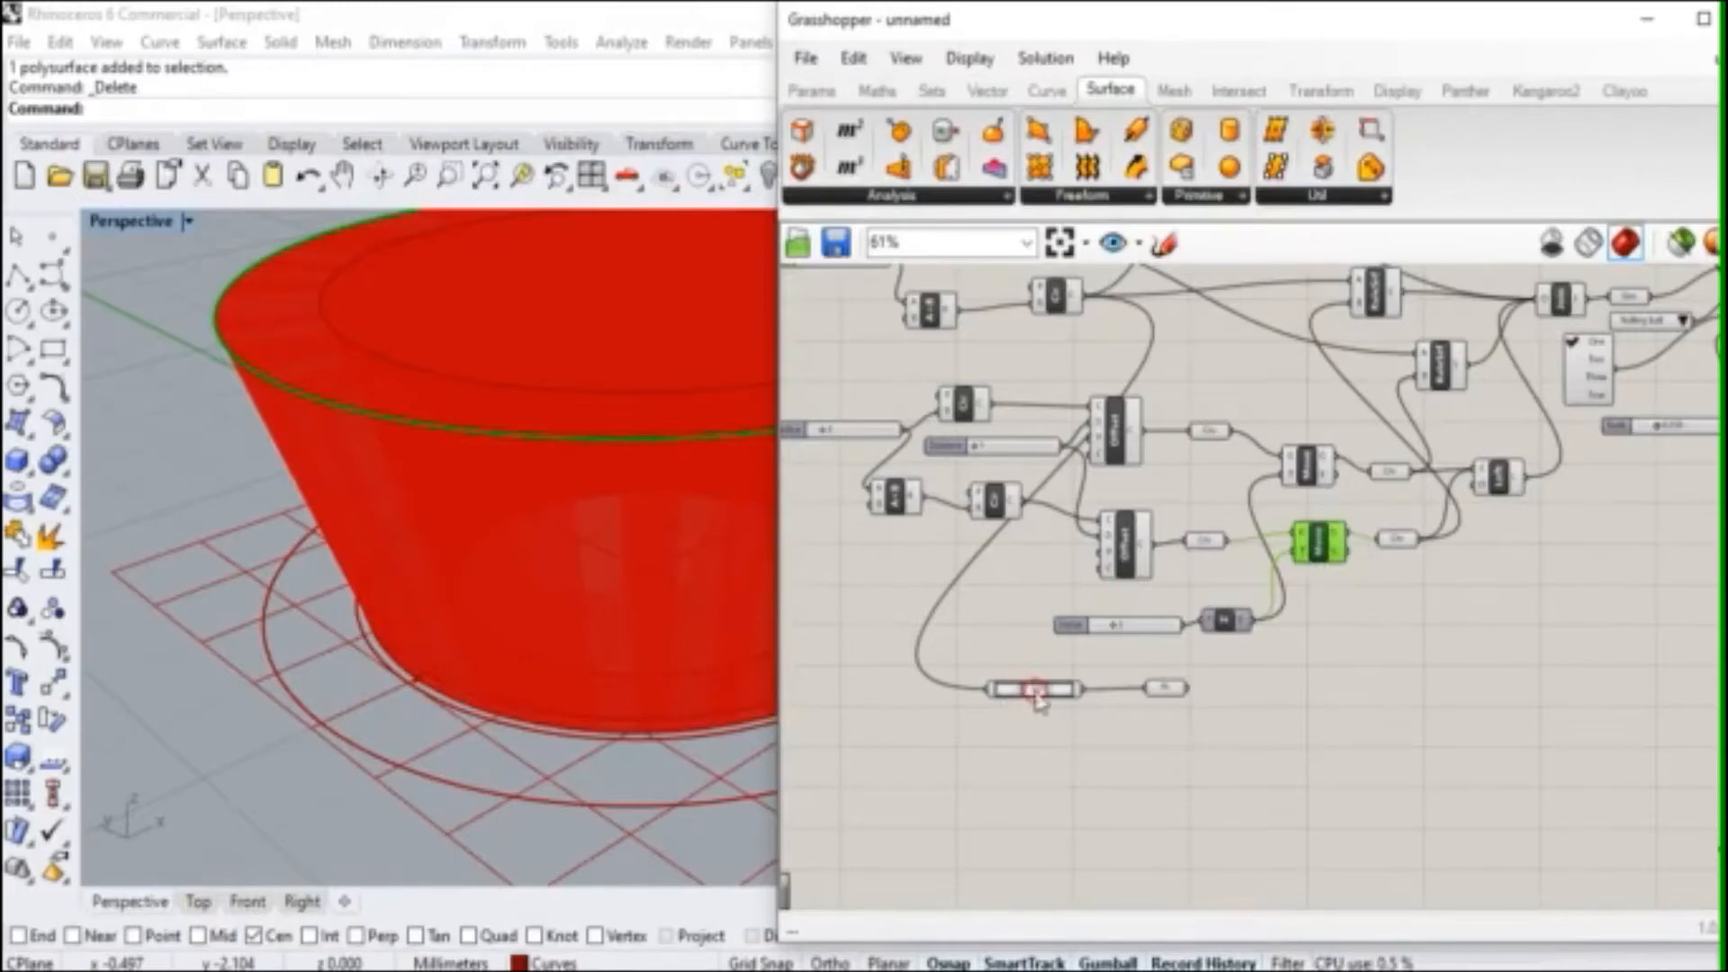
pyautogui.click(1066, 691)
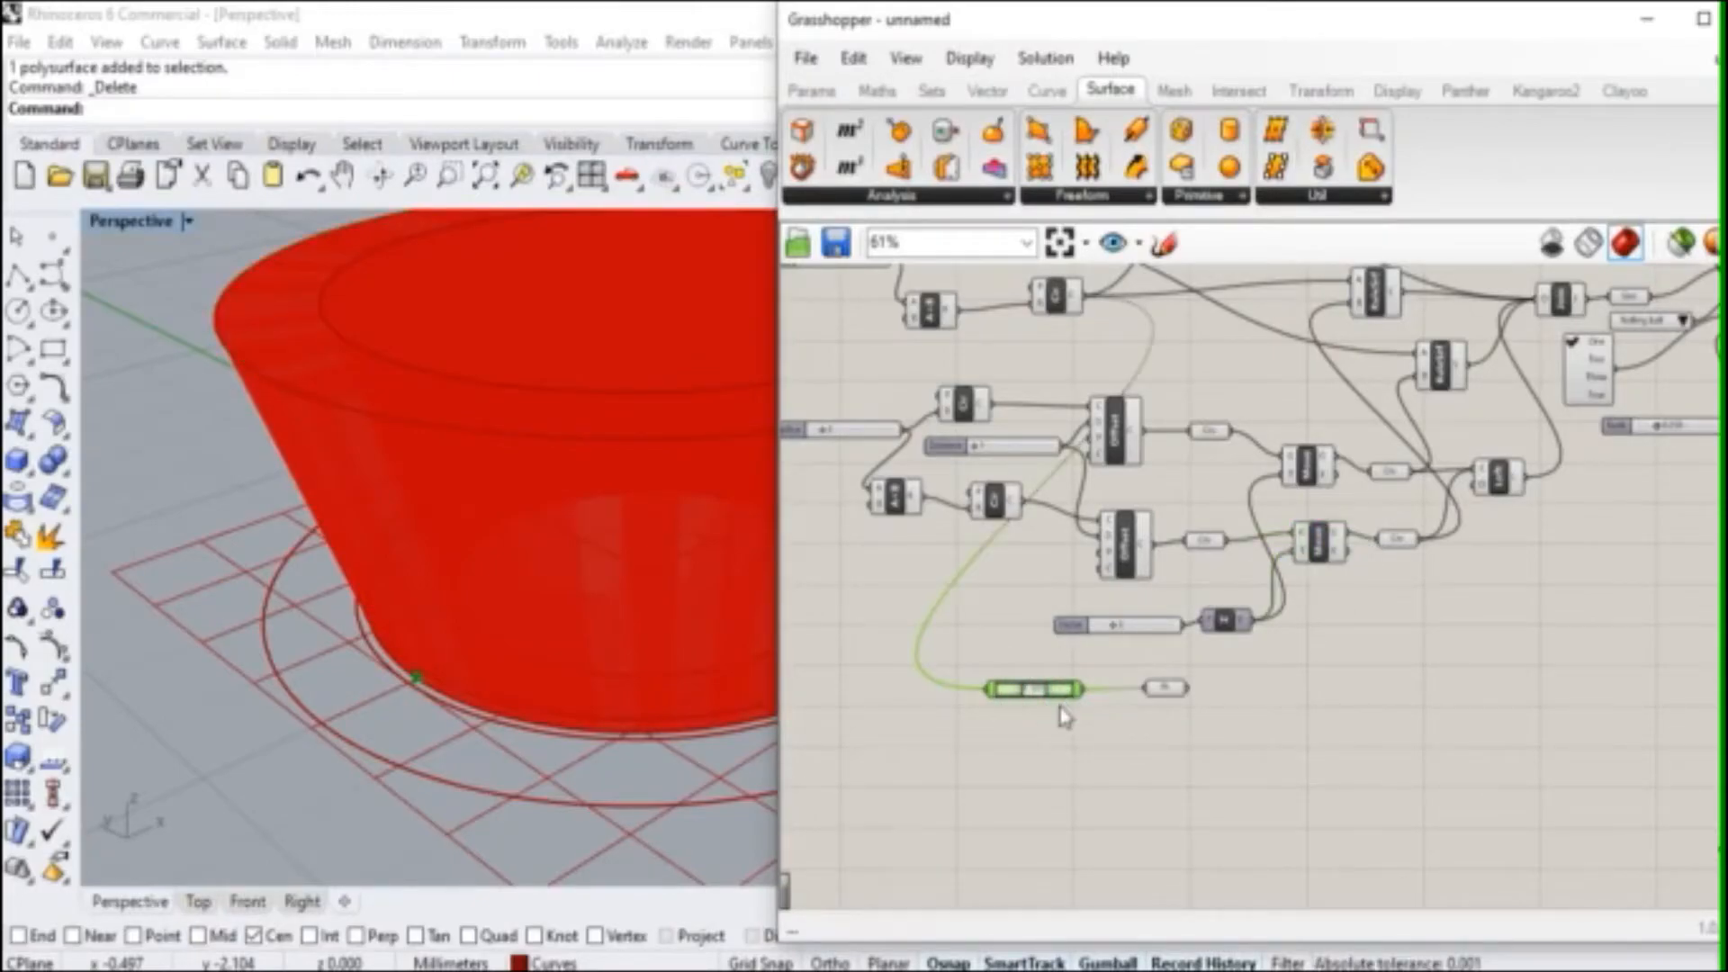
pyautogui.hotkey('ctrl', 'c')
pyautogui.click(1071, 719)
pyautogui.hotkey('ctrl', 'v')
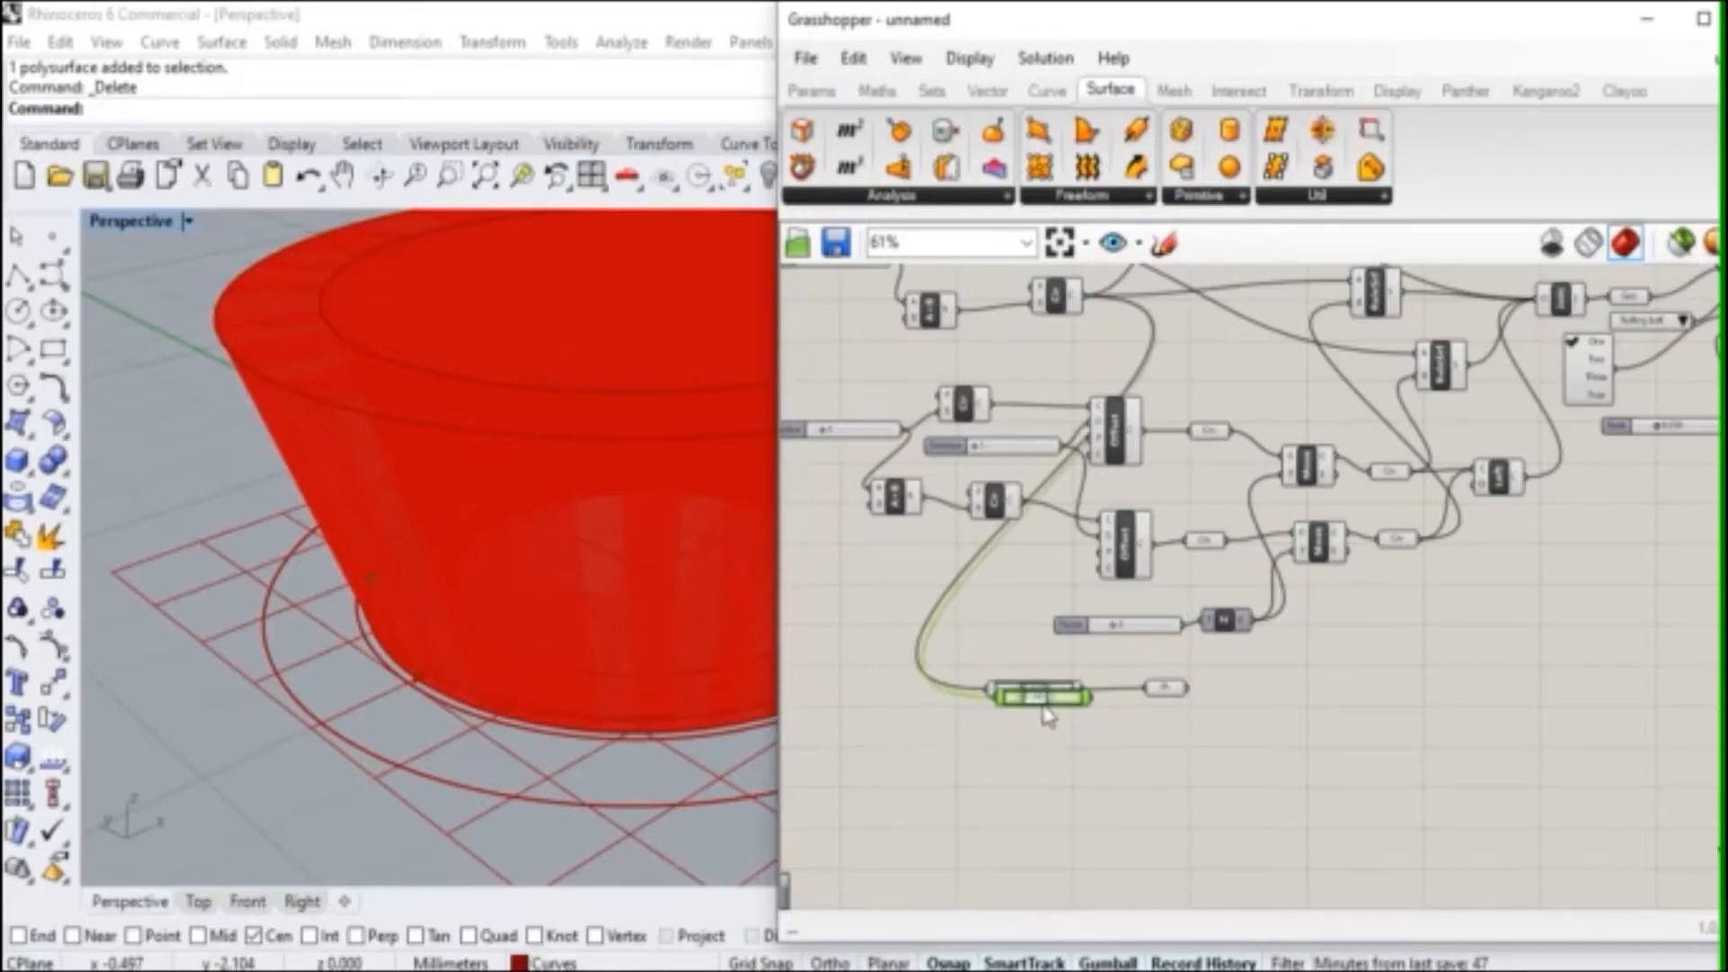
pyautogui.moveTo(1065, 706); pyautogui.dragTo(1355, 549)
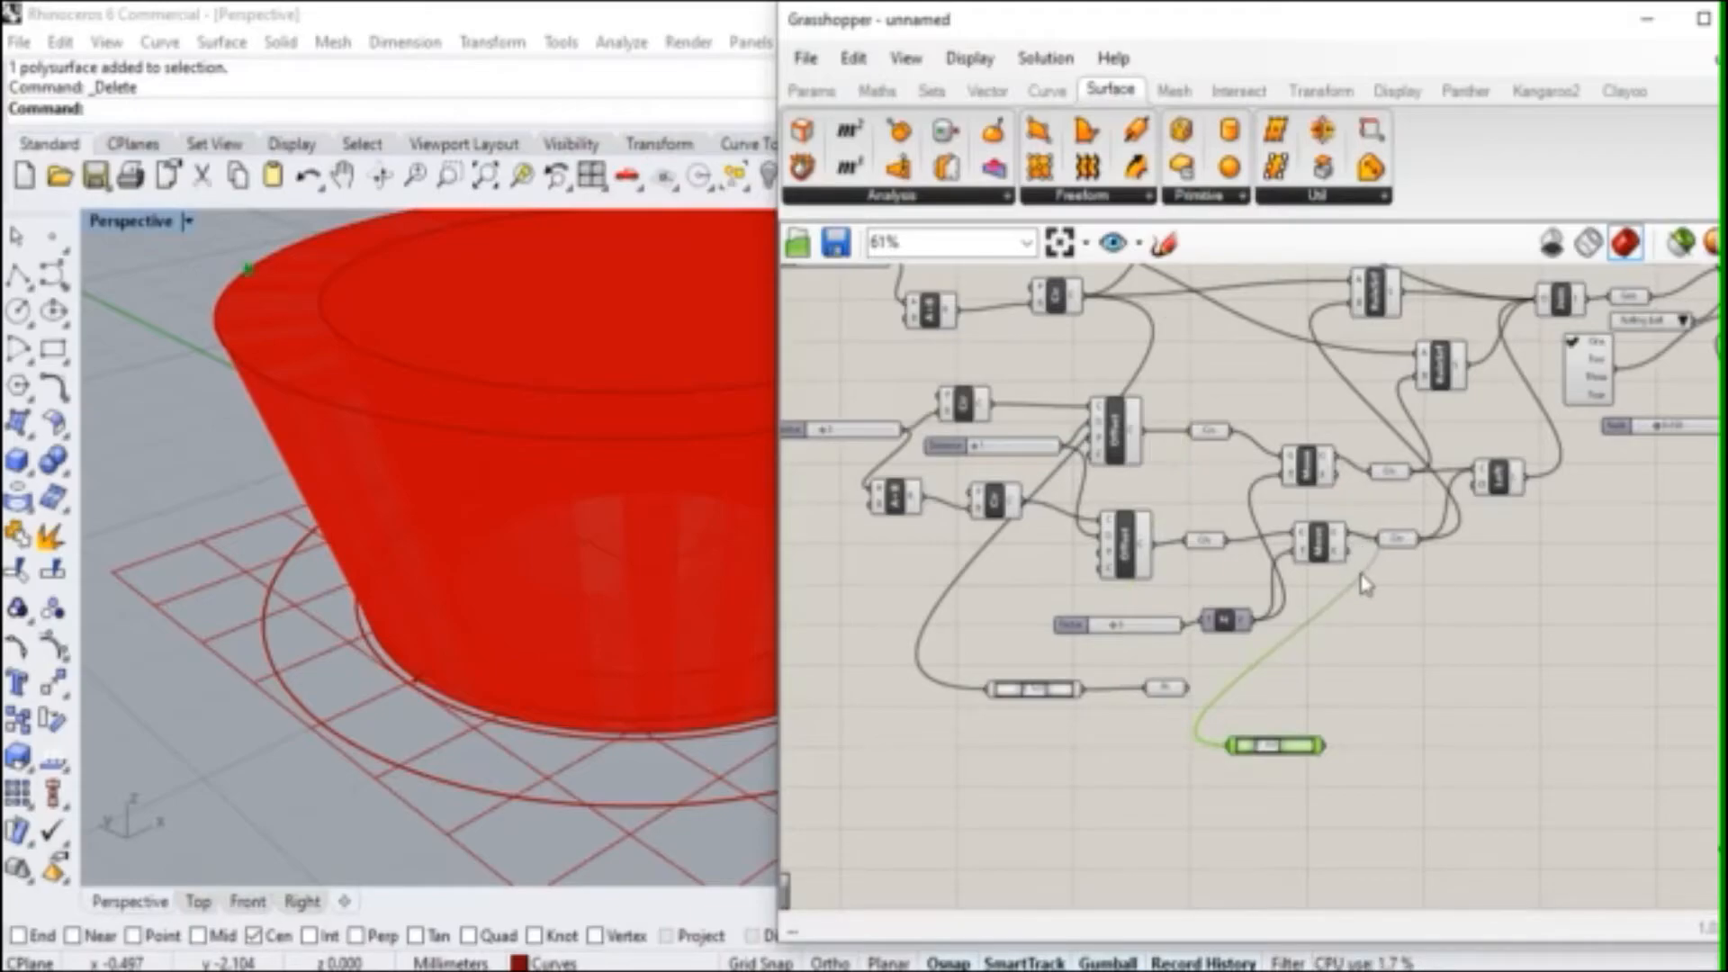
# Step: Set the duplicated Point On Curve component to 1/2 (mid)
pyautogui.rightClick(1268, 756)
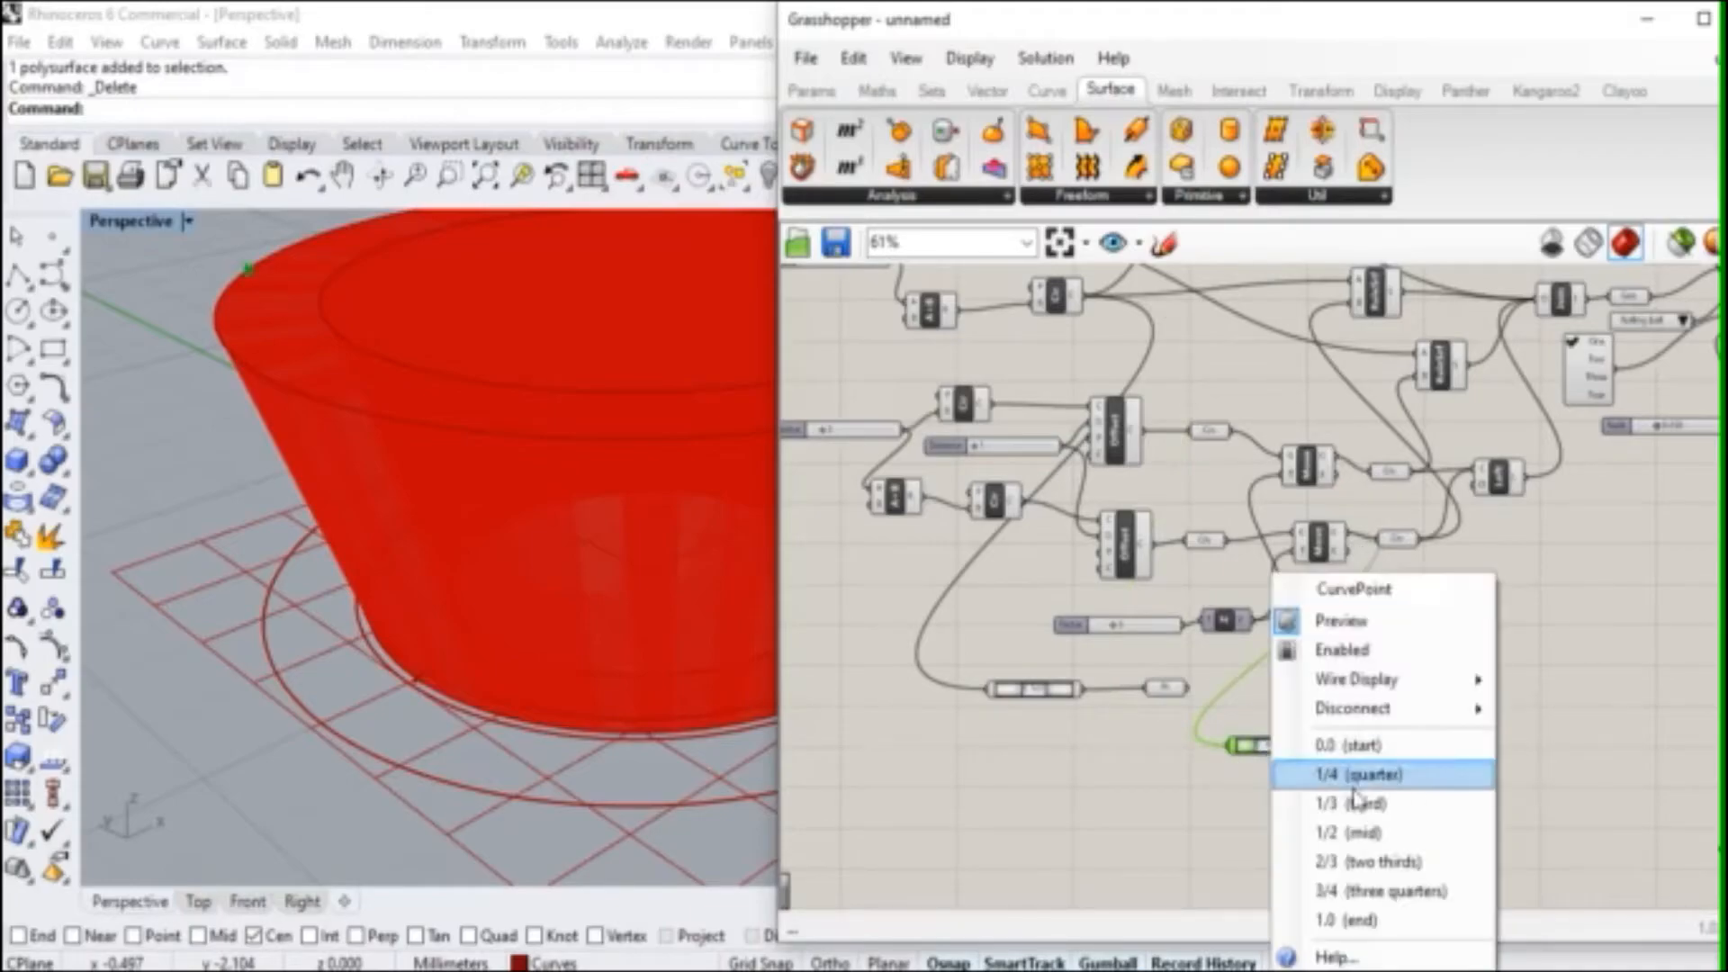
pyautogui.click(1358, 835)
pyautogui.scroll(3, 1332, 783)
pyautogui.scroll(1, 1314, 786)
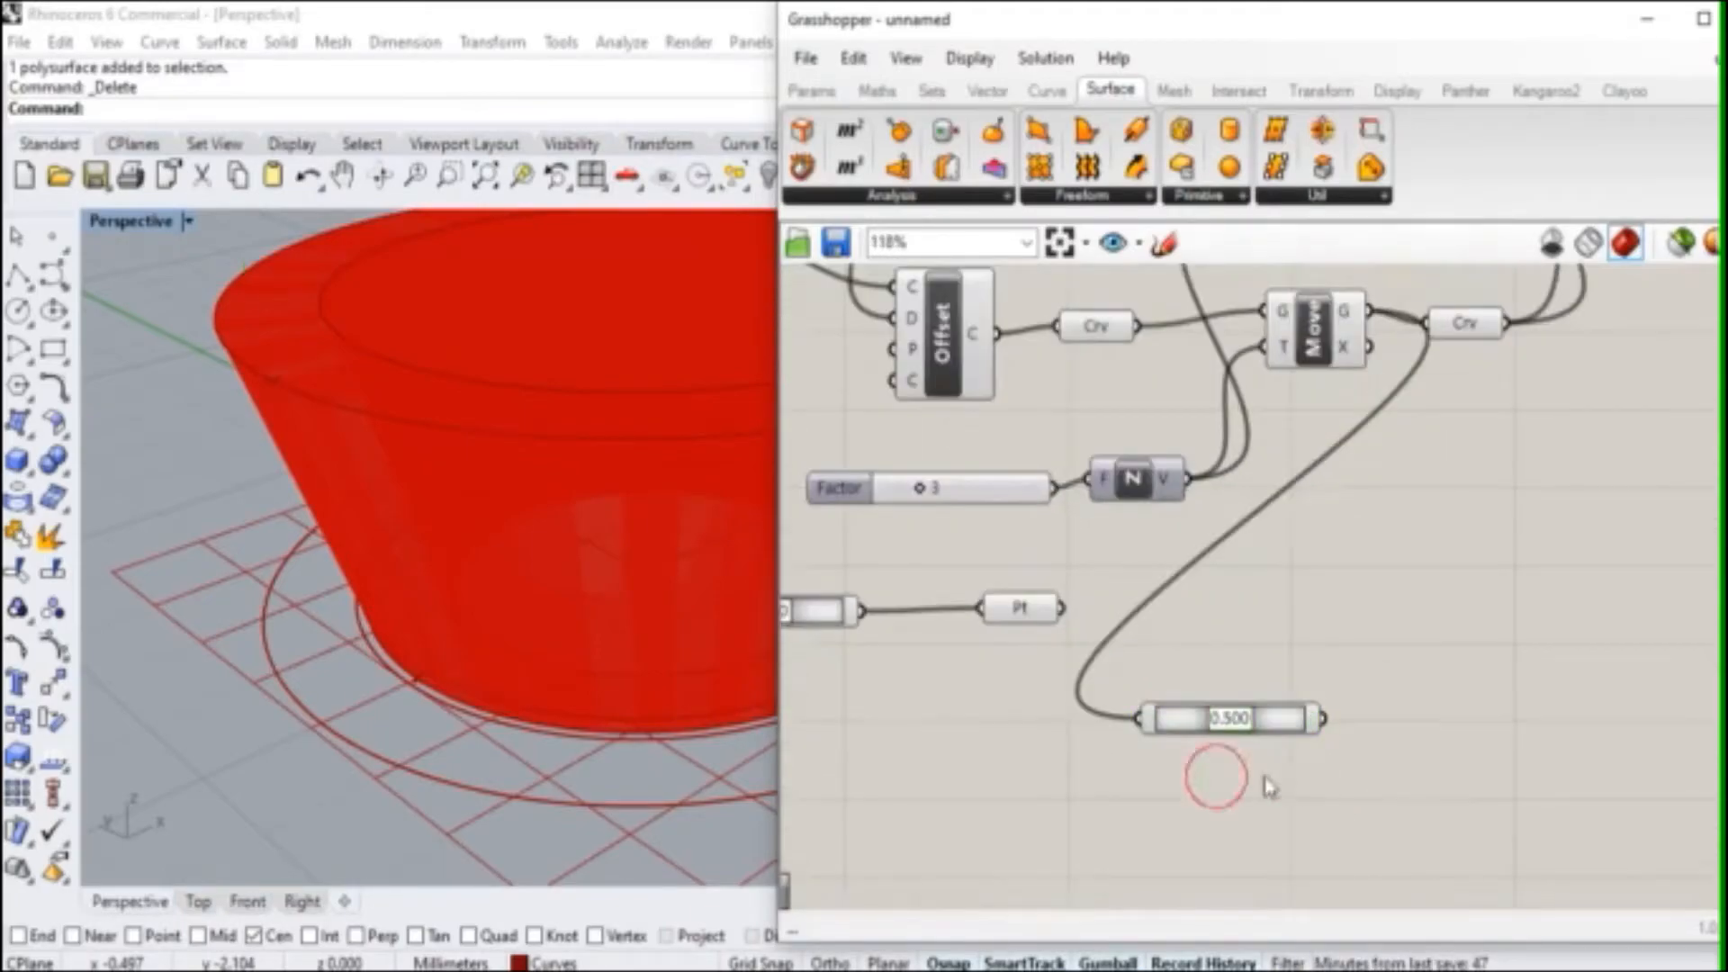
# Step: Duplicate the Point parameter and connect the copy to the second Point On Curve component's output
pyautogui.click(1012, 610)
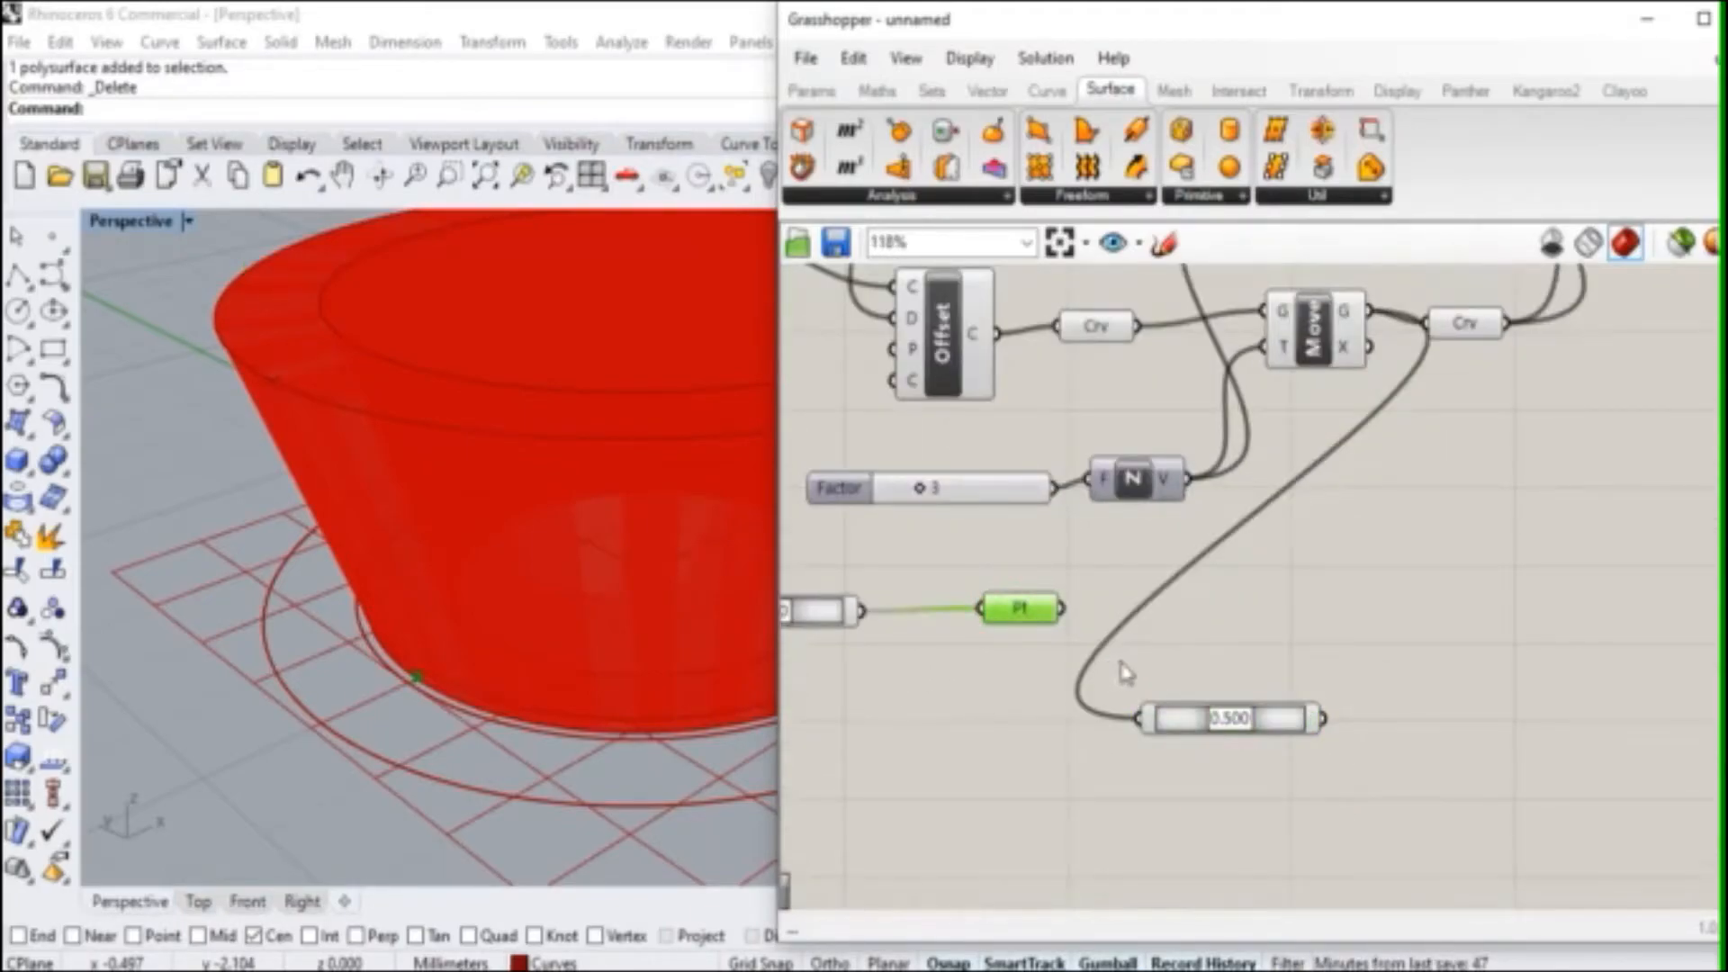
pyautogui.hotkey('ctrl', 'c')
pyautogui.click(1274, 637)
pyautogui.hotkey('ctrl', 'v')
pyautogui.moveTo(1035, 621); pyautogui.dragTo(1462, 711)
pyautogui.moveTo(1323, 718); pyautogui.dragTo(1414, 711)
pyautogui.click(1372, 760)
pyautogui.moveTo(1264, 736); pyautogui.dragTo(1202, 734, button='right')
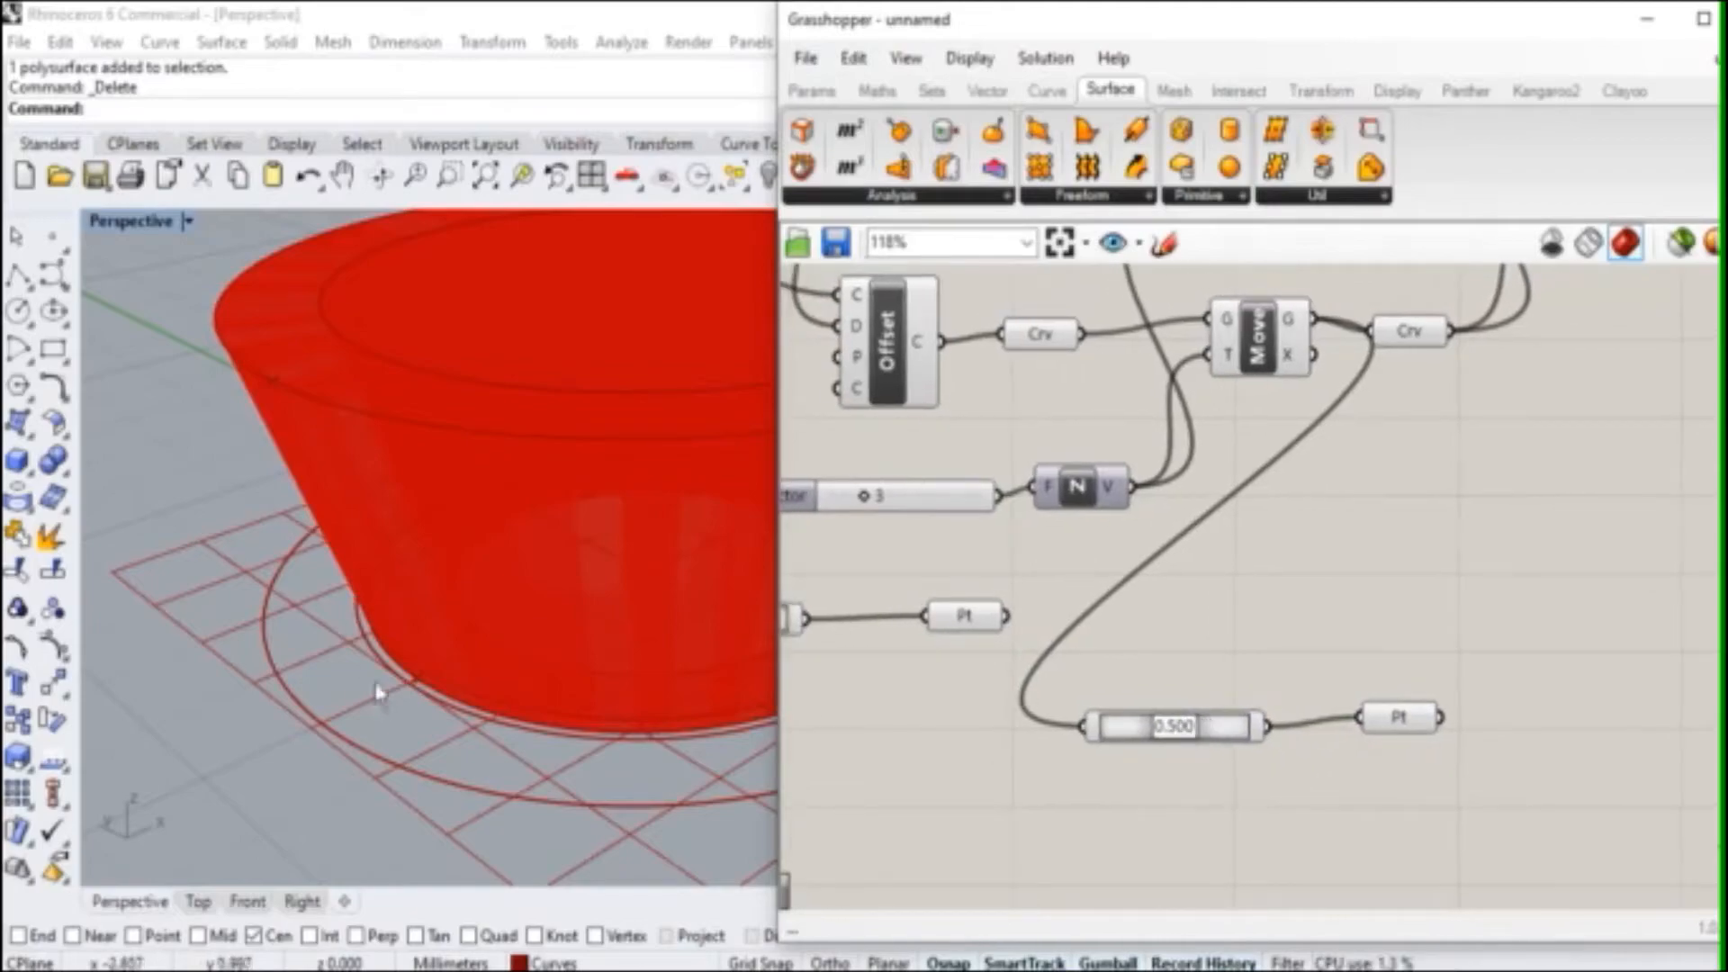
# Step: Highlight both Point parameters in turn and reapply 1/2 (mid) to the Point On Curve component for the rim
pyautogui.click(1405, 729)
pyautogui.click(947, 628)
pyautogui.moveTo(1198, 743)
pyautogui.mouseDown()
pyautogui.moveTo(1000, 770)
pyautogui.moveTo(1201, 776)
pyautogui.mouseUp()
pyautogui.rightClick(1177, 729)
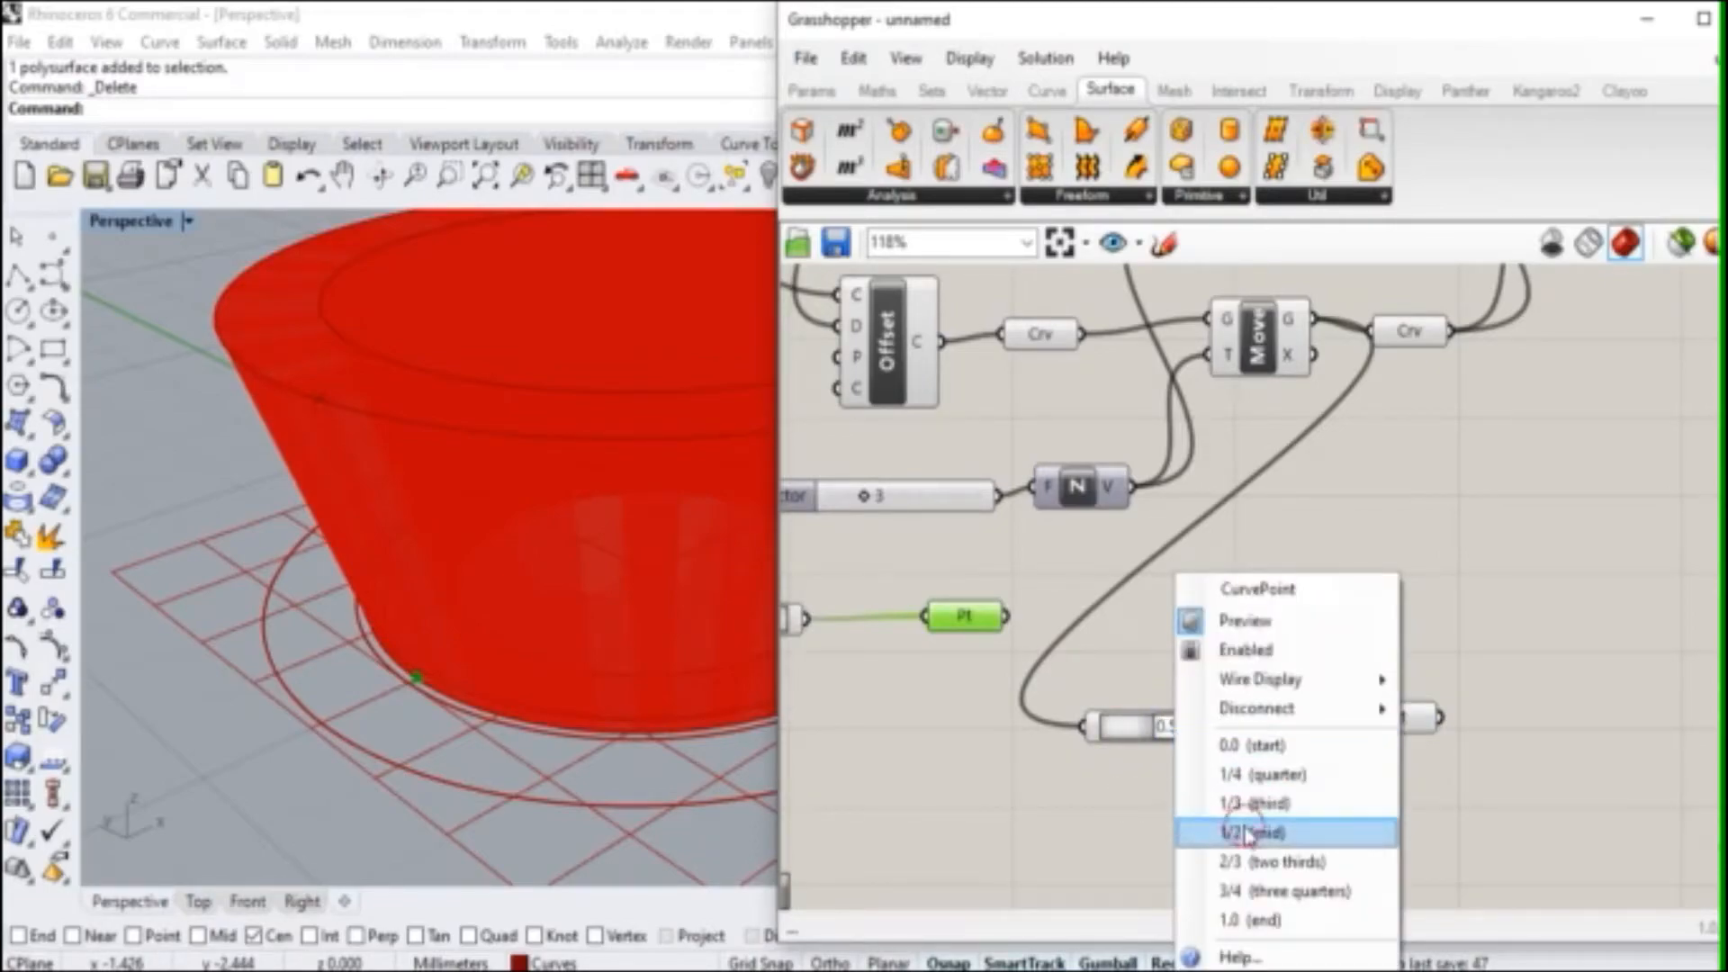
pyautogui.click(1249, 833)
pyautogui.click(1305, 777)
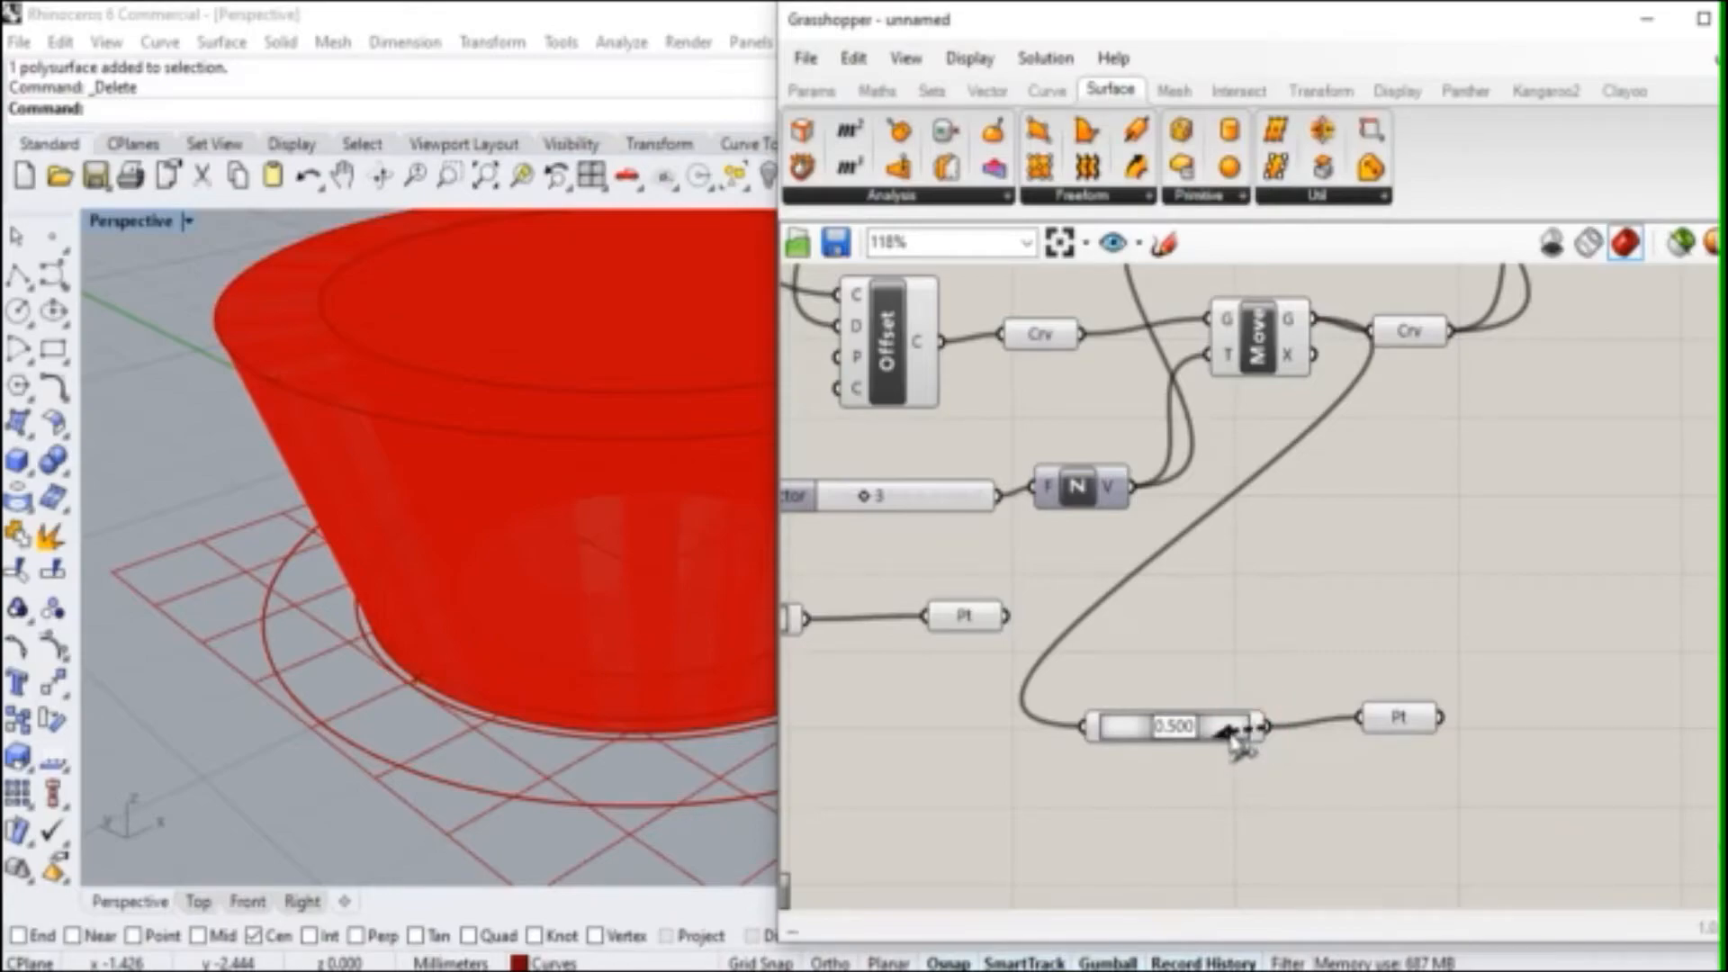
# Step: Rearrange the second Point On Curve component and stack the two Point parameters one above the other
pyautogui.moveTo(1247, 746); pyautogui.dragTo(1080, 767)
pyautogui.moveTo(1398, 717); pyautogui.dragTo(1197, 768)
pyautogui.moveTo(961, 635); pyautogui.dragTo(1189, 661)
pyautogui.click(1335, 666)
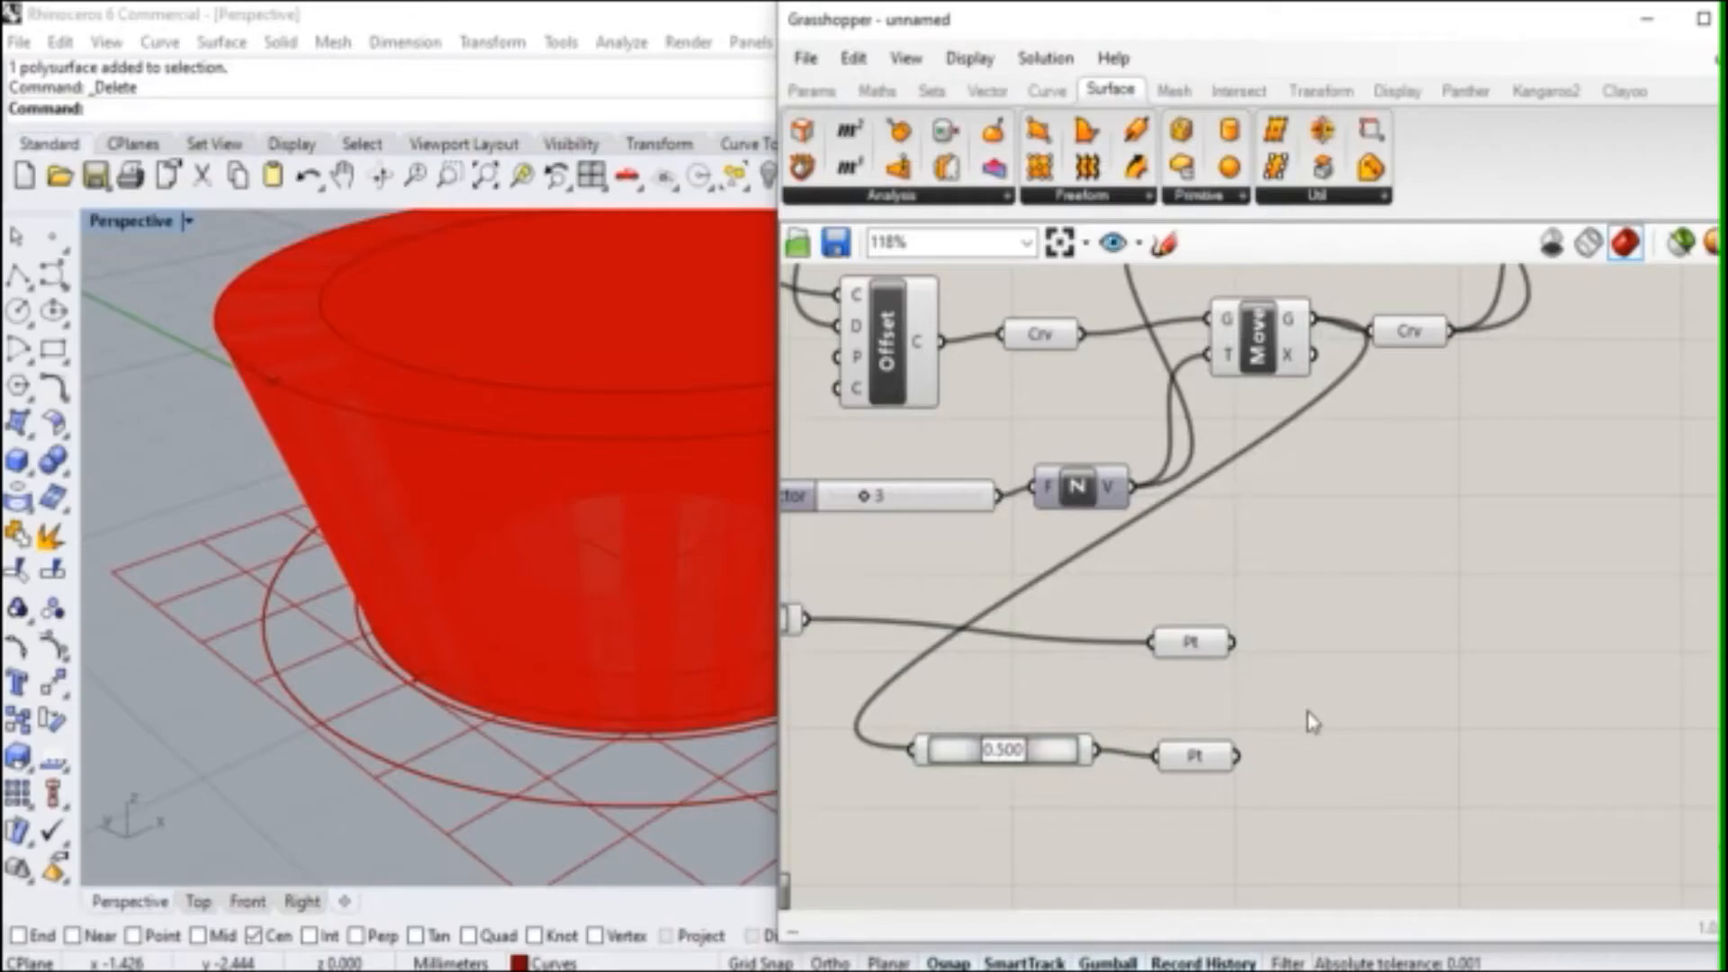
# Step: Add a Line component from the base point (A) to the rim point (B) and inspect the line along the bowl's wall
pyautogui.moveTo(1311, 723); pyautogui.dragTo(1156, 660, button='right')
pyautogui.doubleClick(1235, 633)
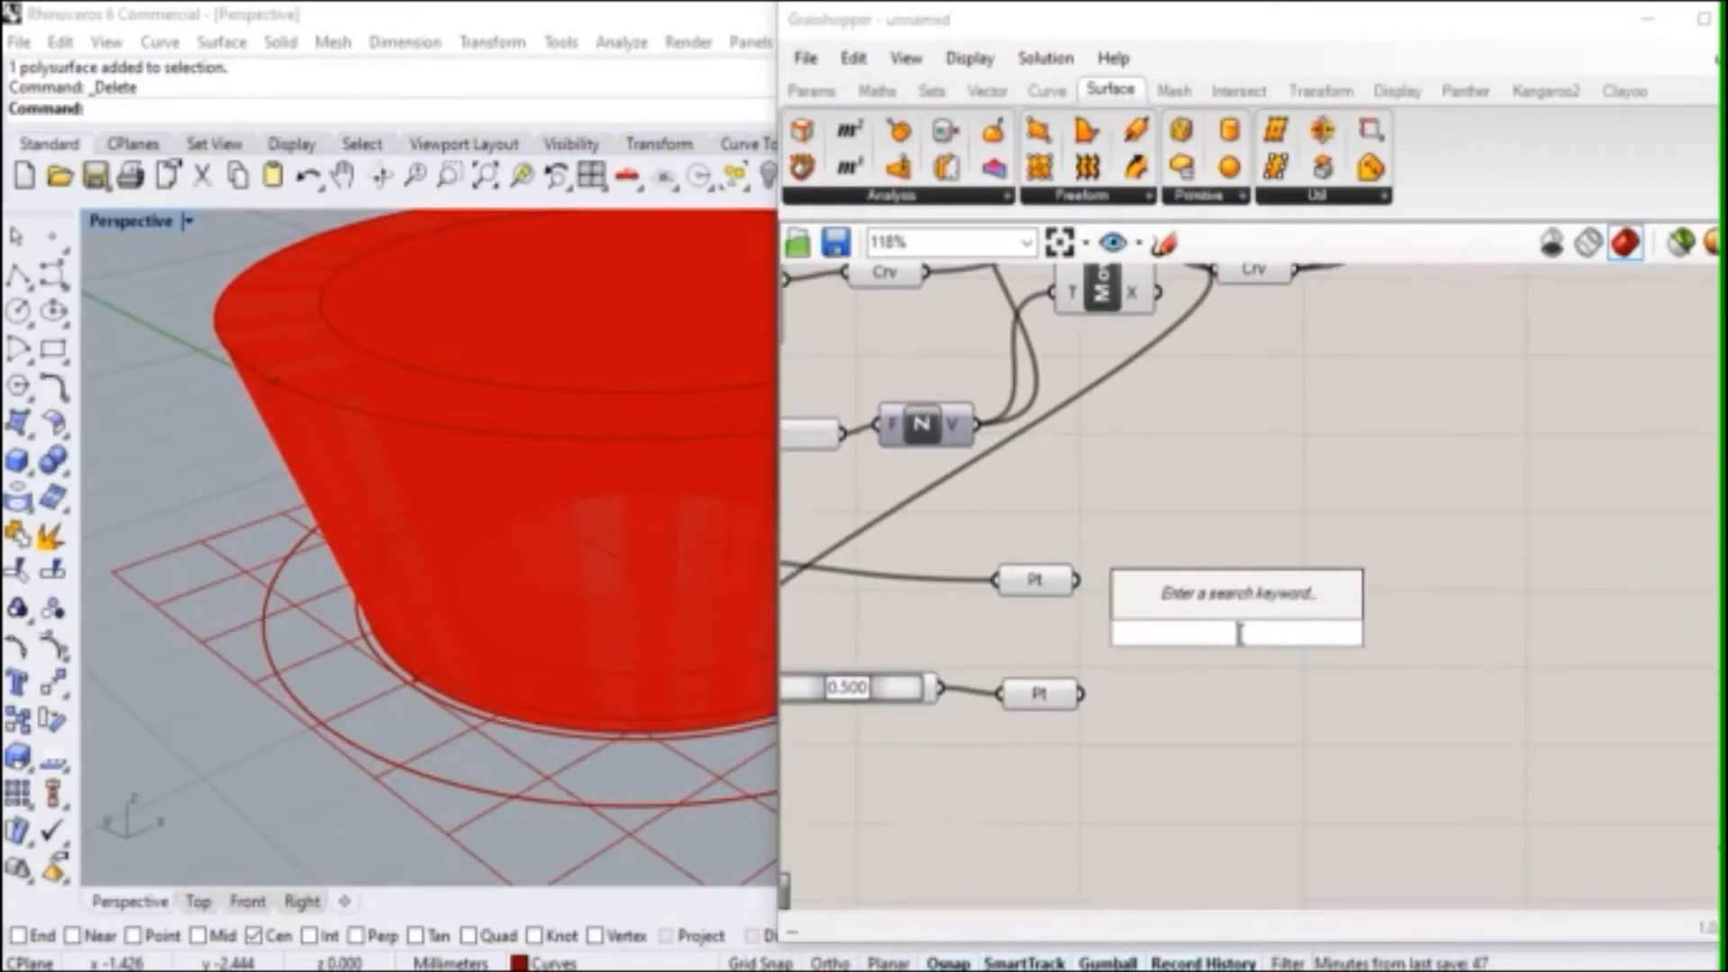
pyautogui.write('line')
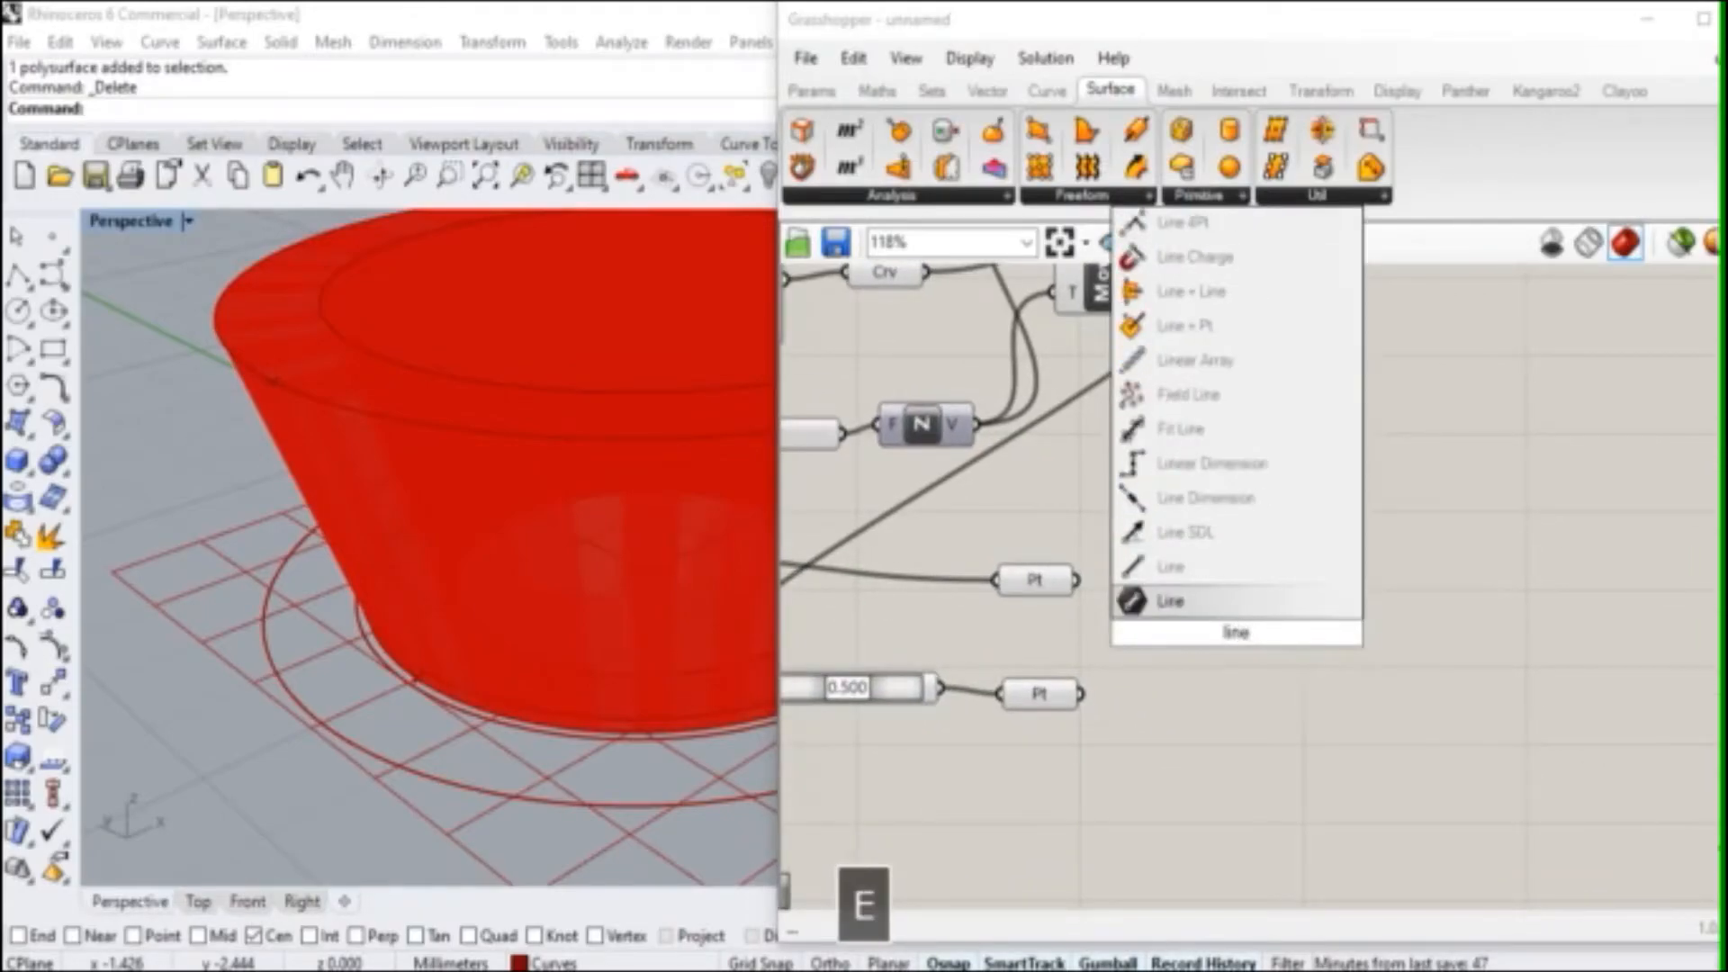
pyautogui.click(1201, 602)
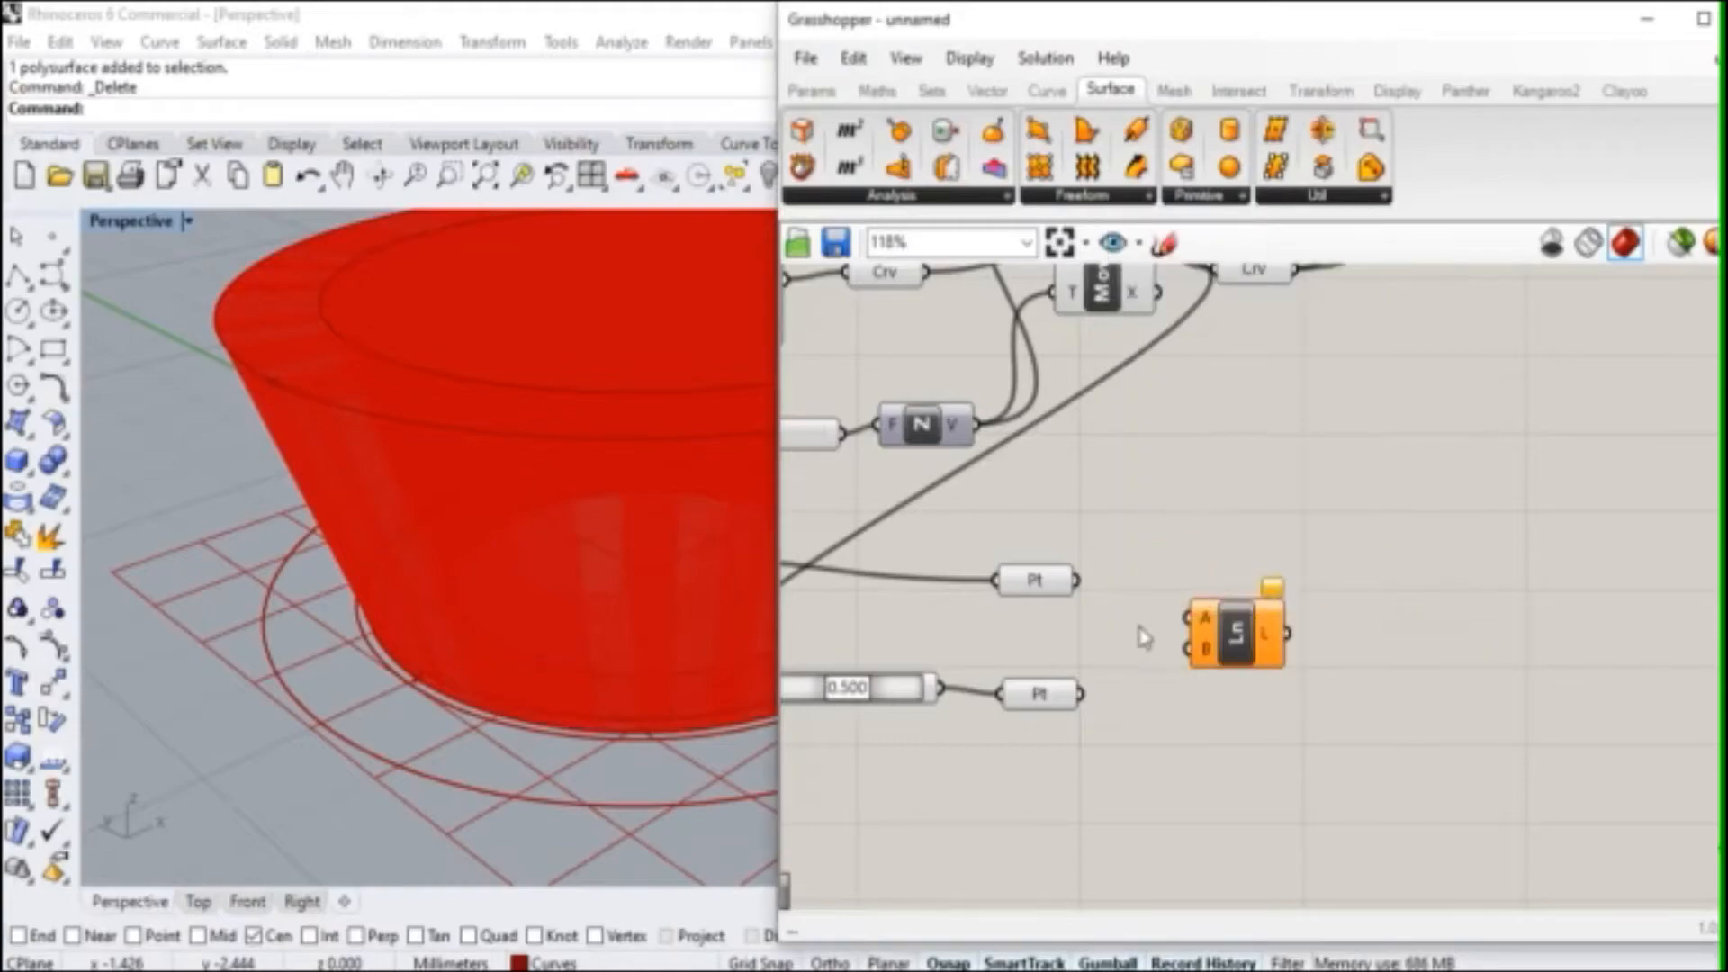
pyautogui.moveTo(1074, 589); pyautogui.dragTo(1188, 618)
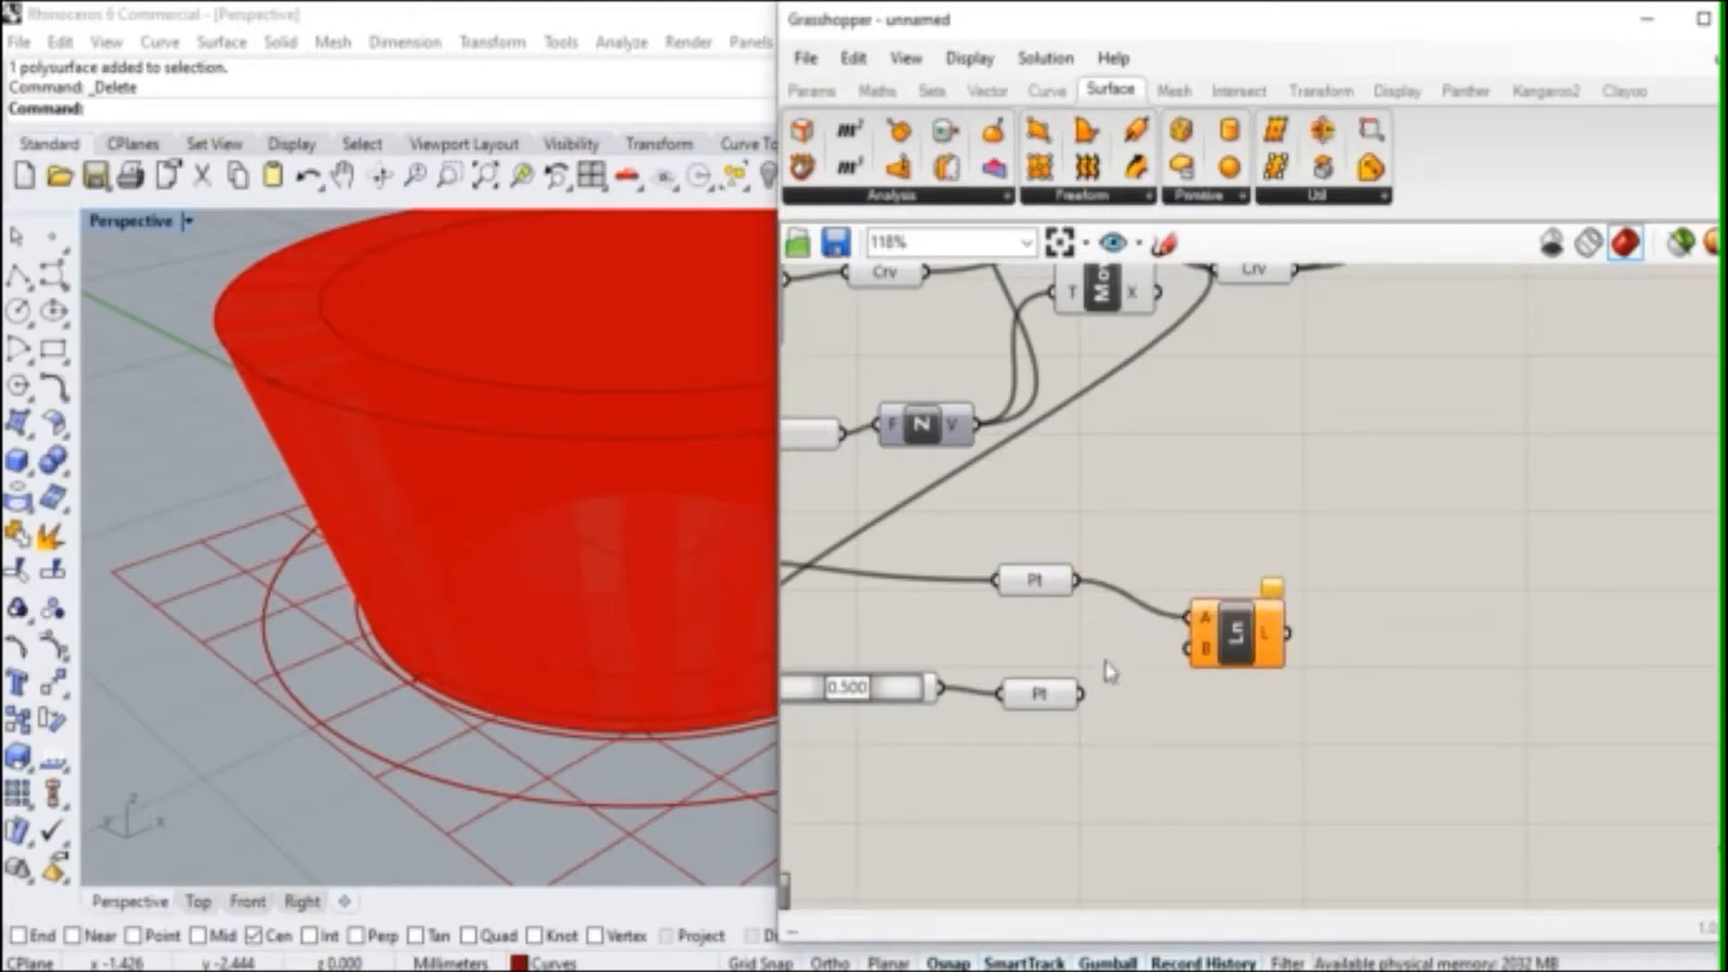
pyautogui.moveTo(1083, 695); pyautogui.dragTo(1188, 649)
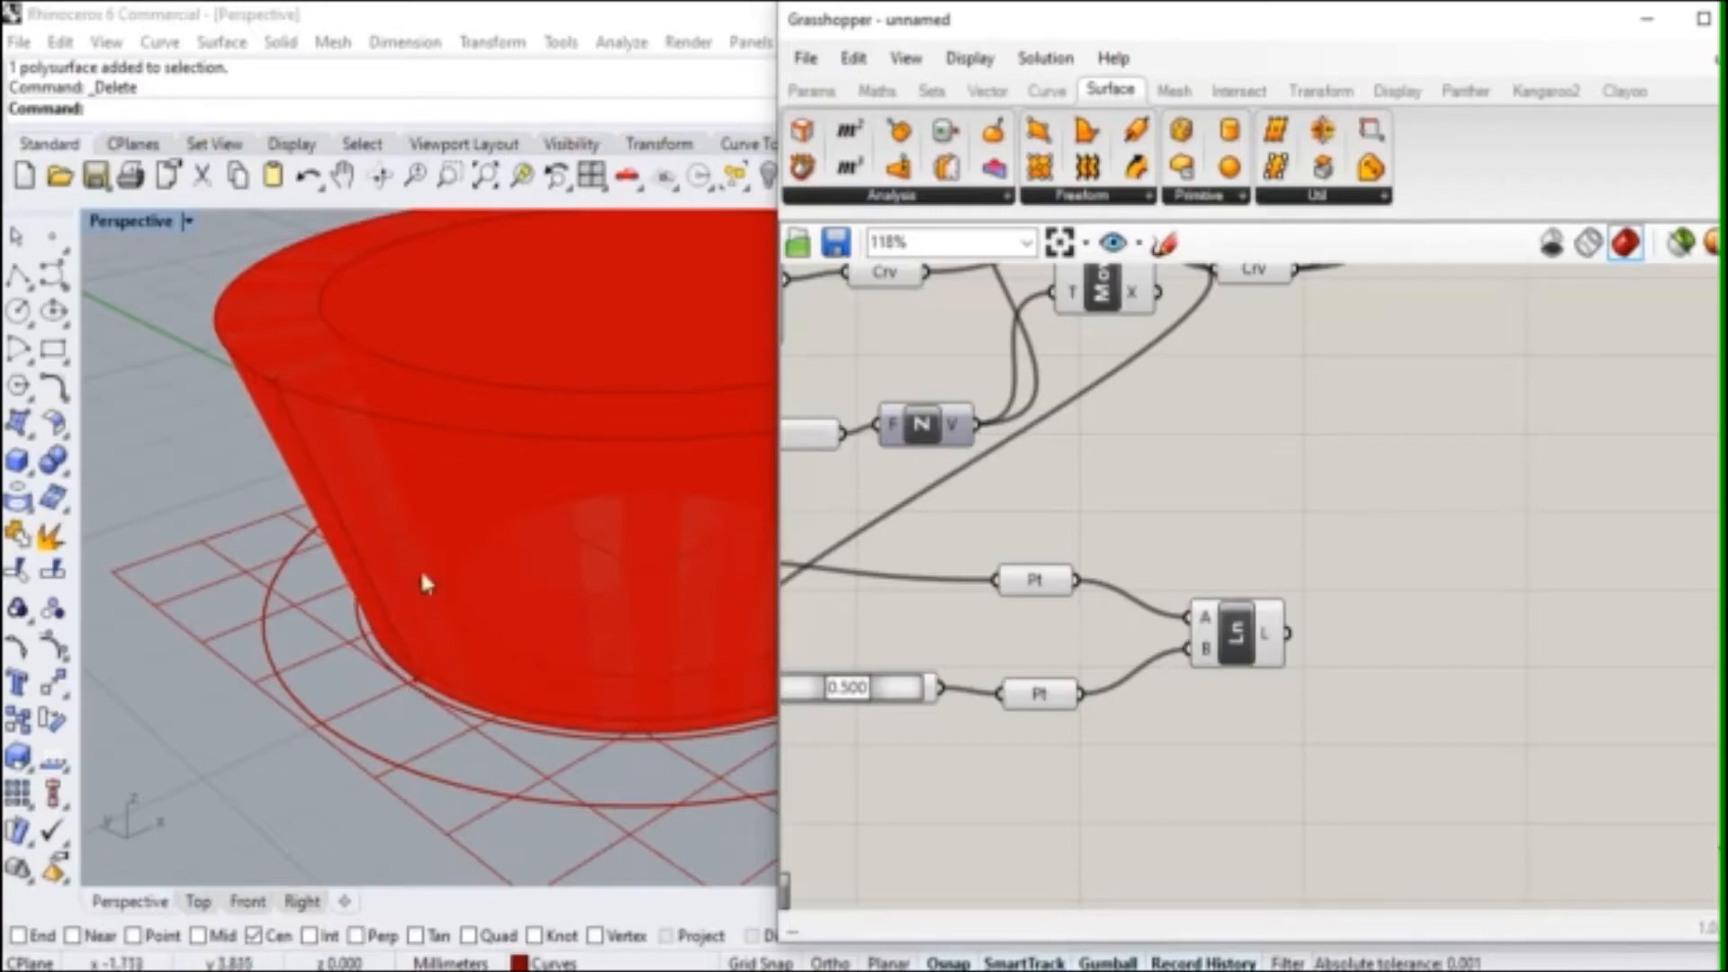
pyautogui.scroll(-5, 378, 656)
pyautogui.scroll(5, 297, 495)
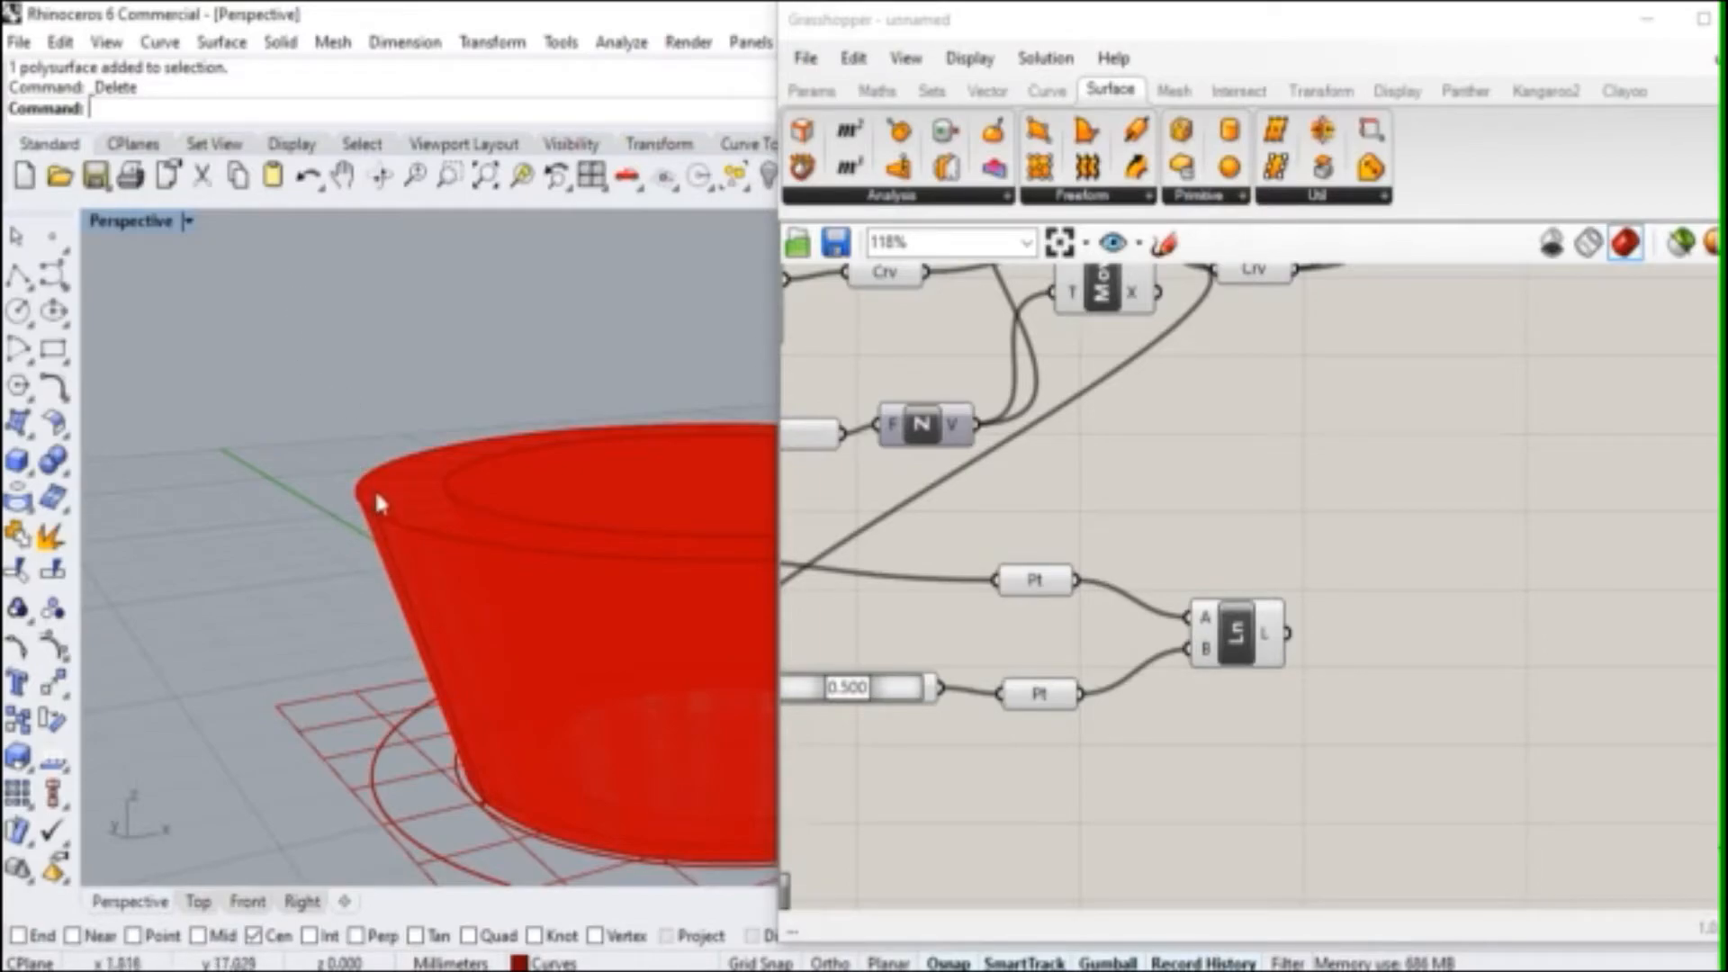
# Step: Add an Extend Curve component and connect the Line output to its curve input
pyautogui.moveTo(1287, 716); pyautogui.dragTo(1110, 718, button='right')
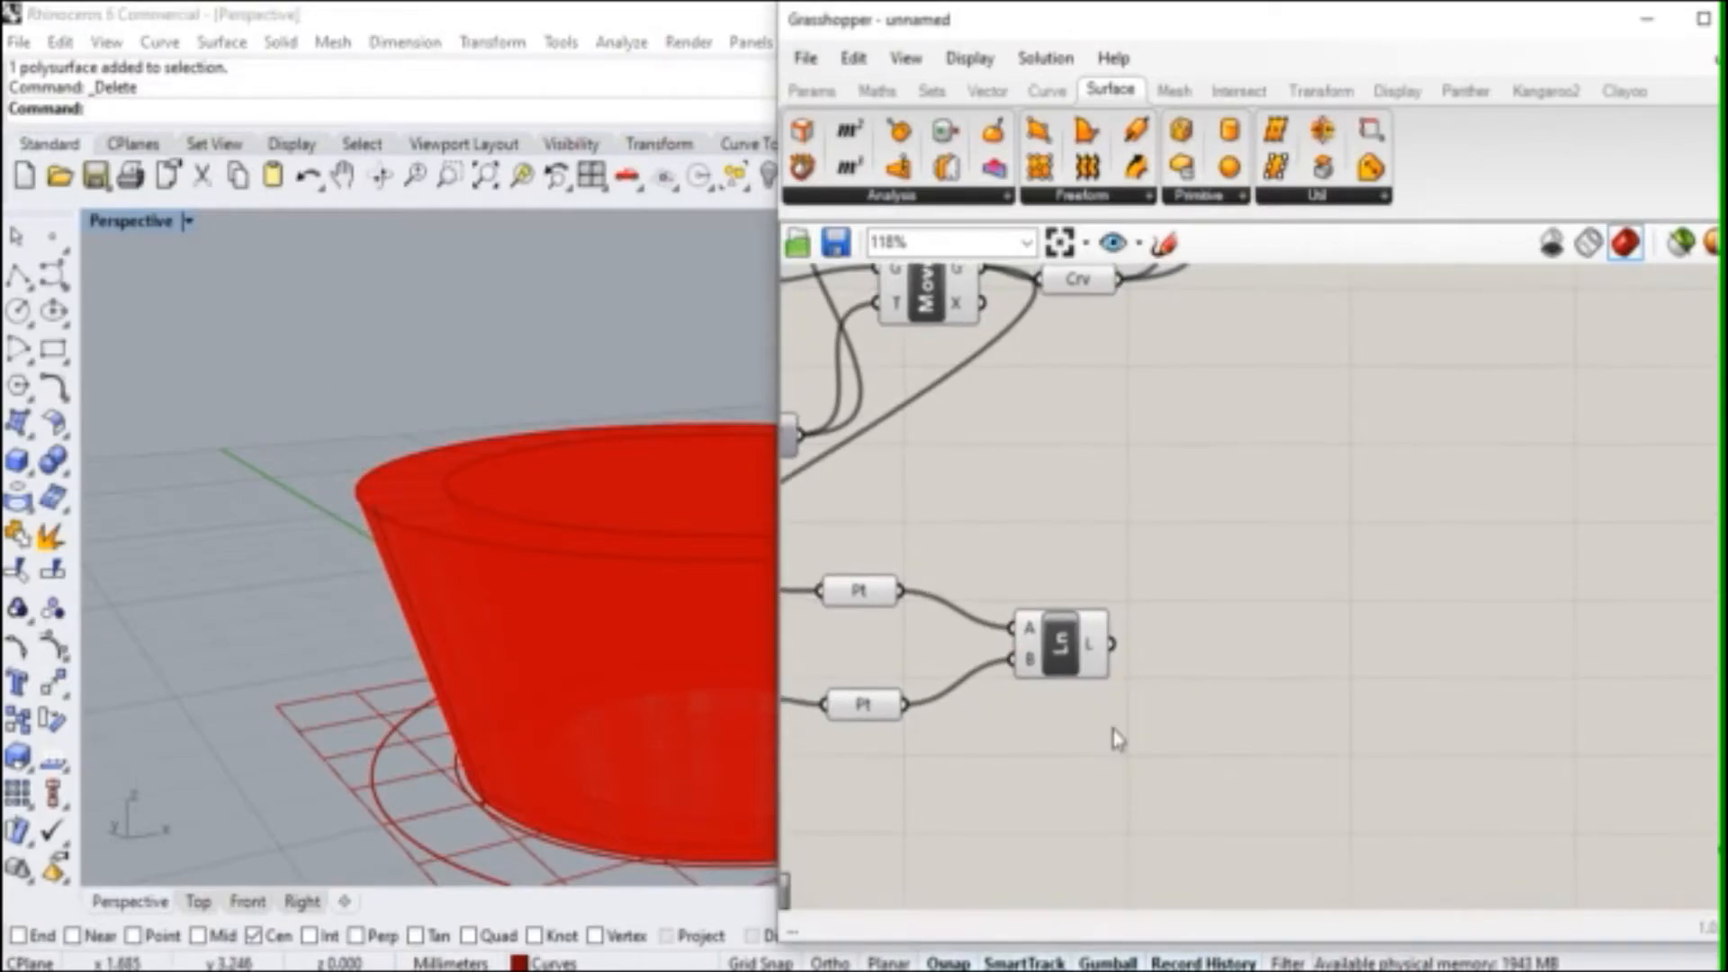
pyautogui.doubleClick(1232, 644)
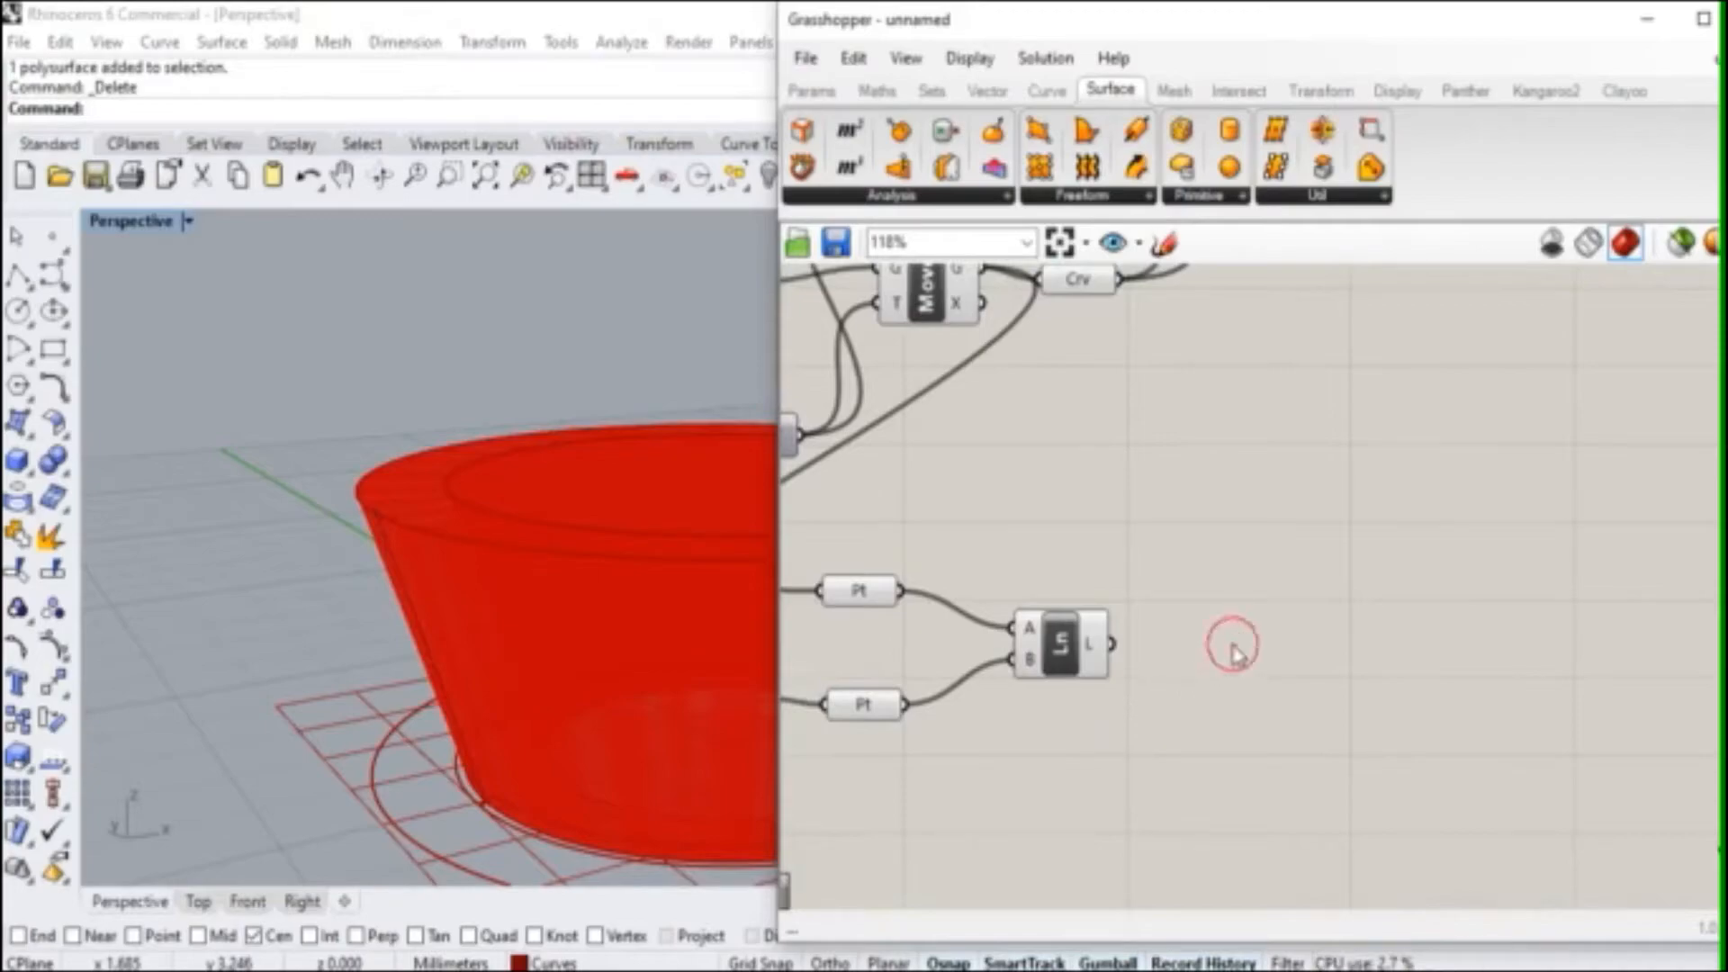
pyautogui.write('exten')
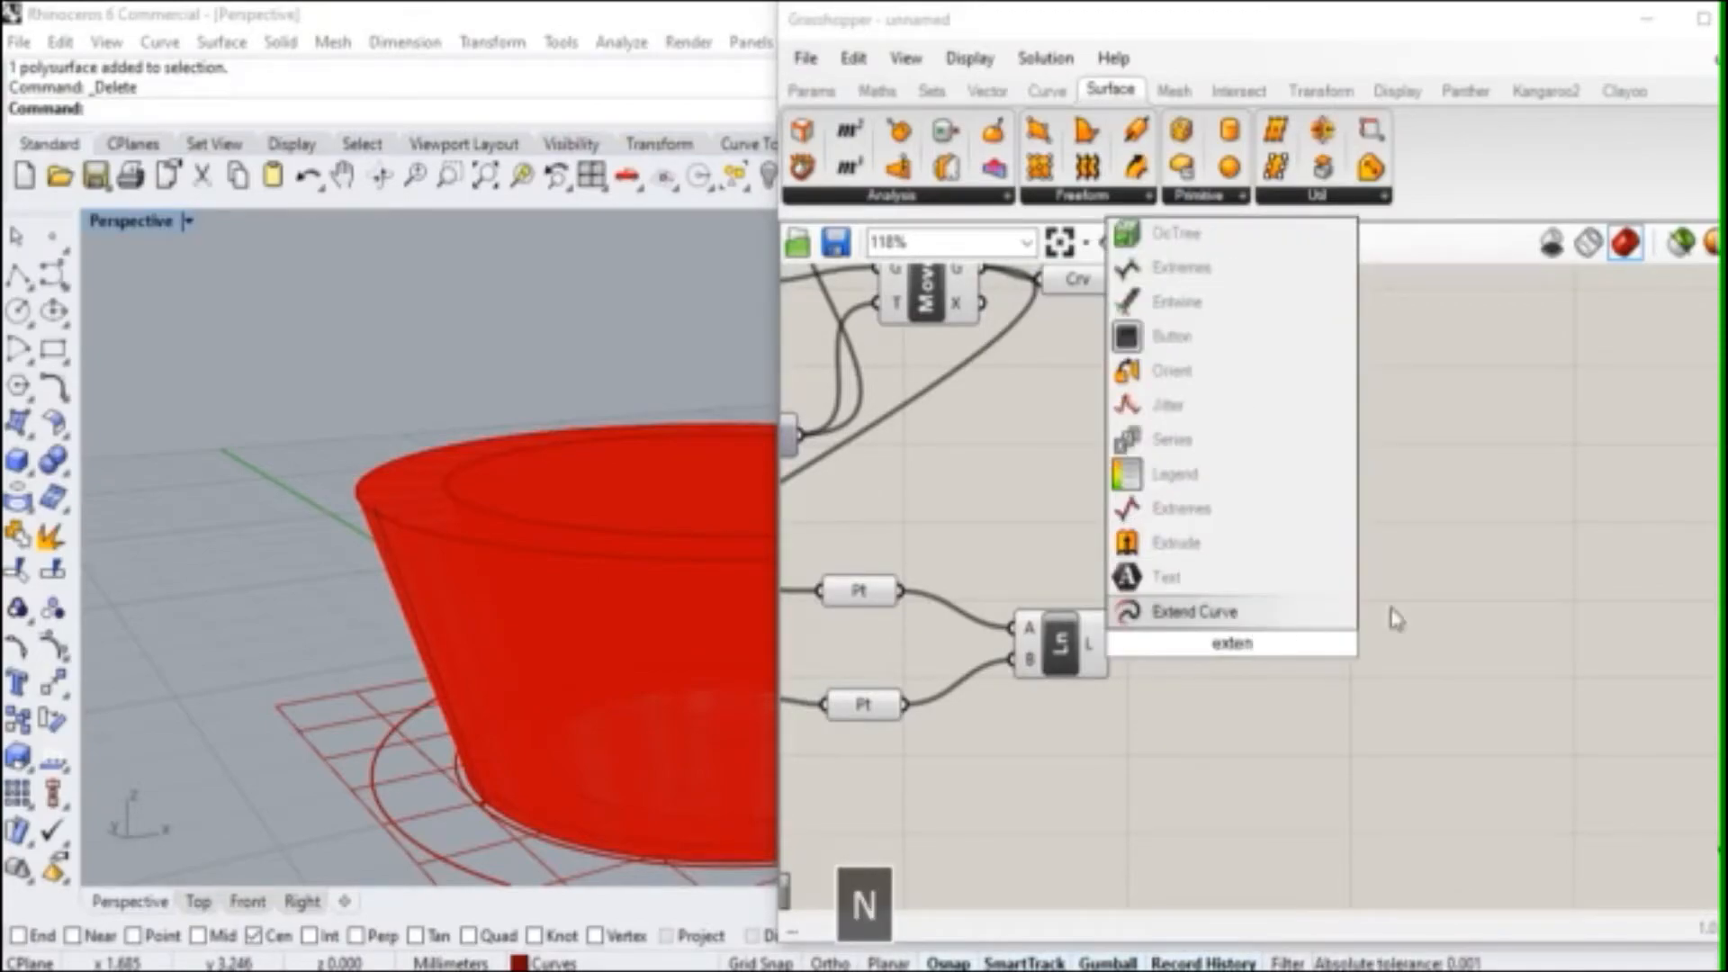
pyautogui.click(1224, 614)
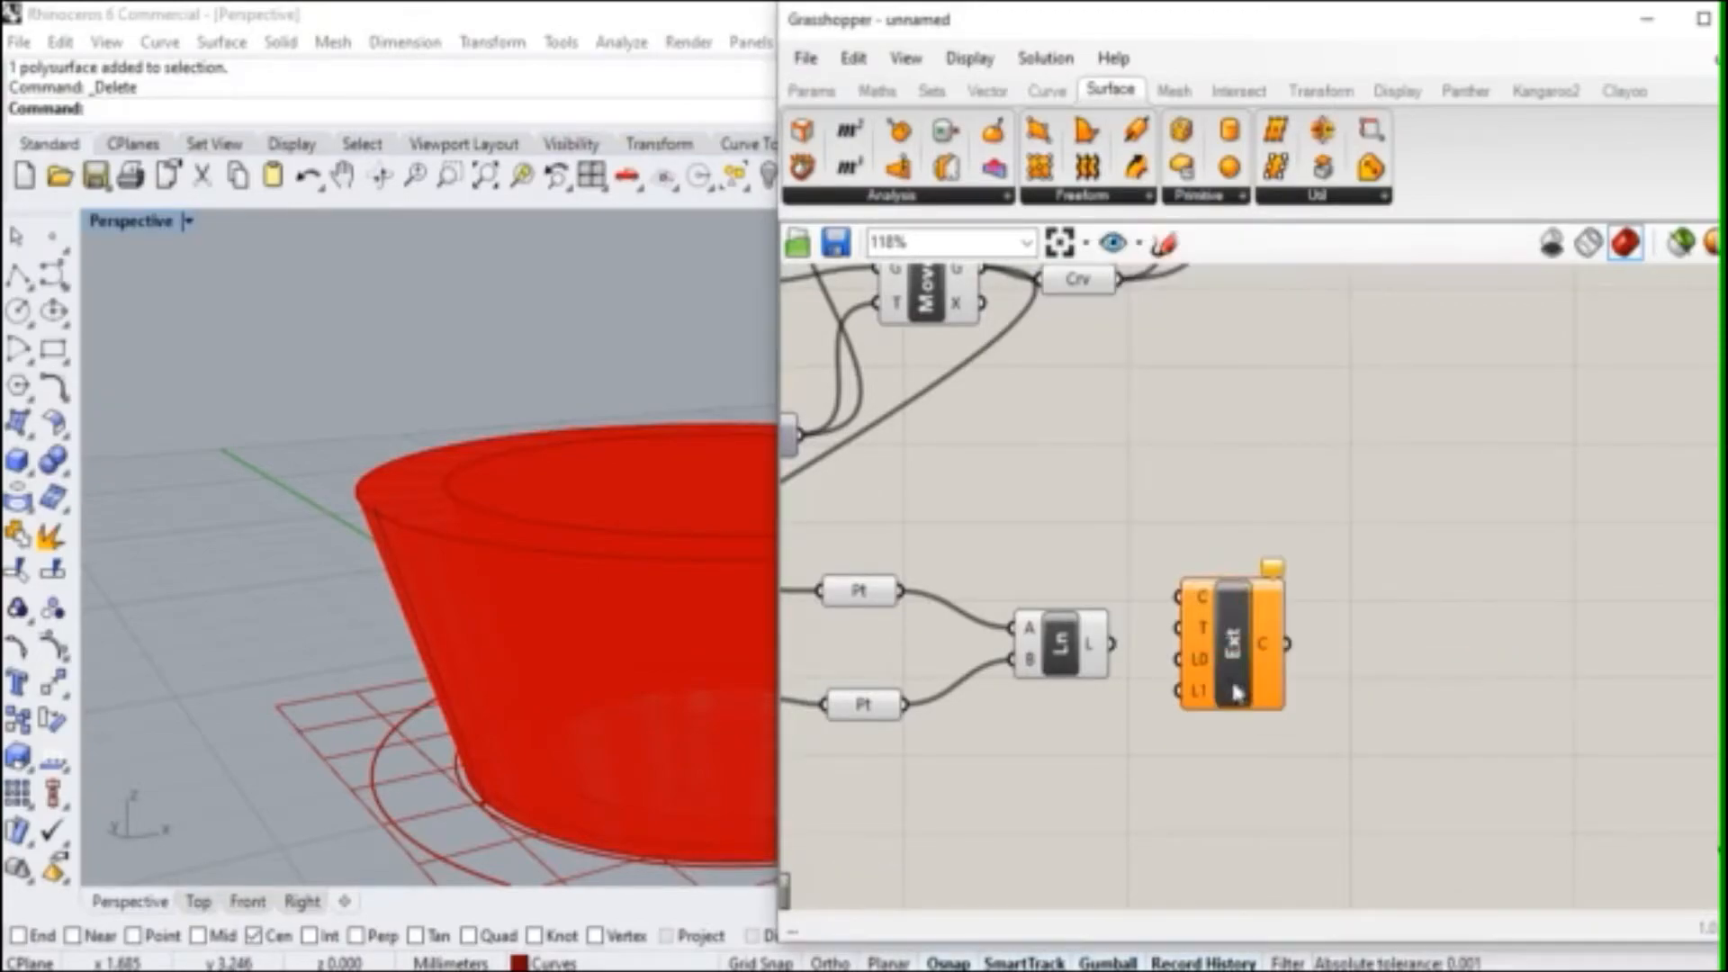
pyautogui.moveTo(1253, 639); pyautogui.dragTo(1285, 657)
pyautogui.moveTo(1114, 646); pyautogui.dragTo(1215, 630)
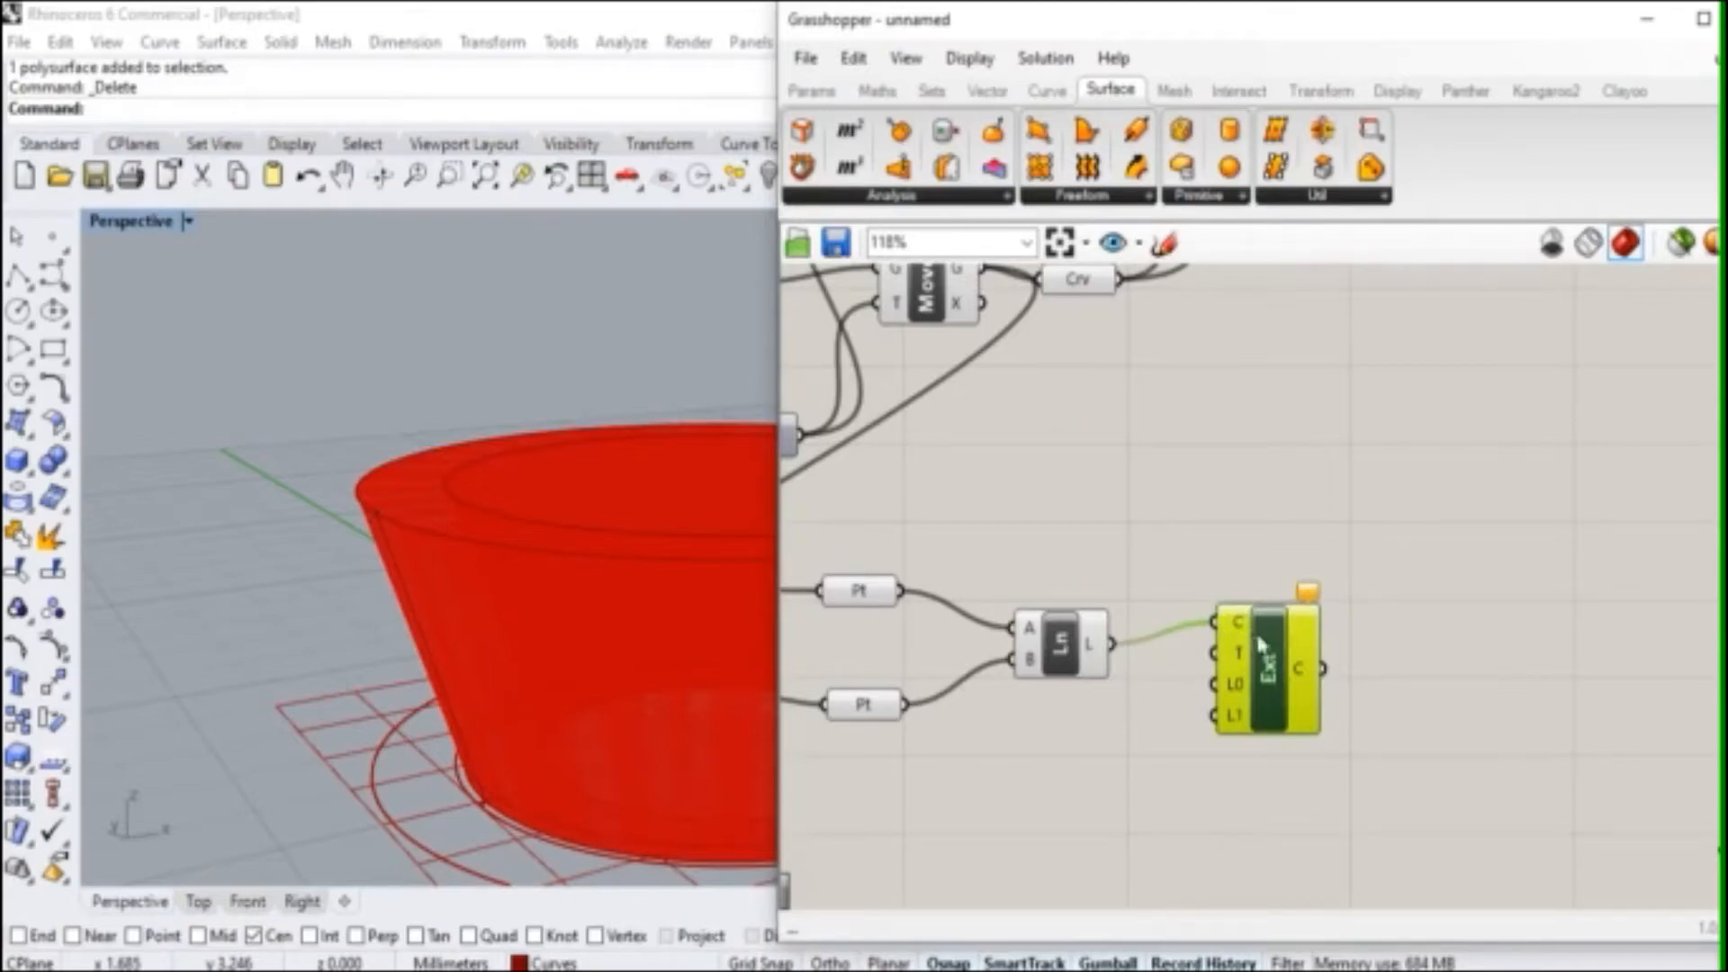
pyautogui.moveTo(1240, 662)
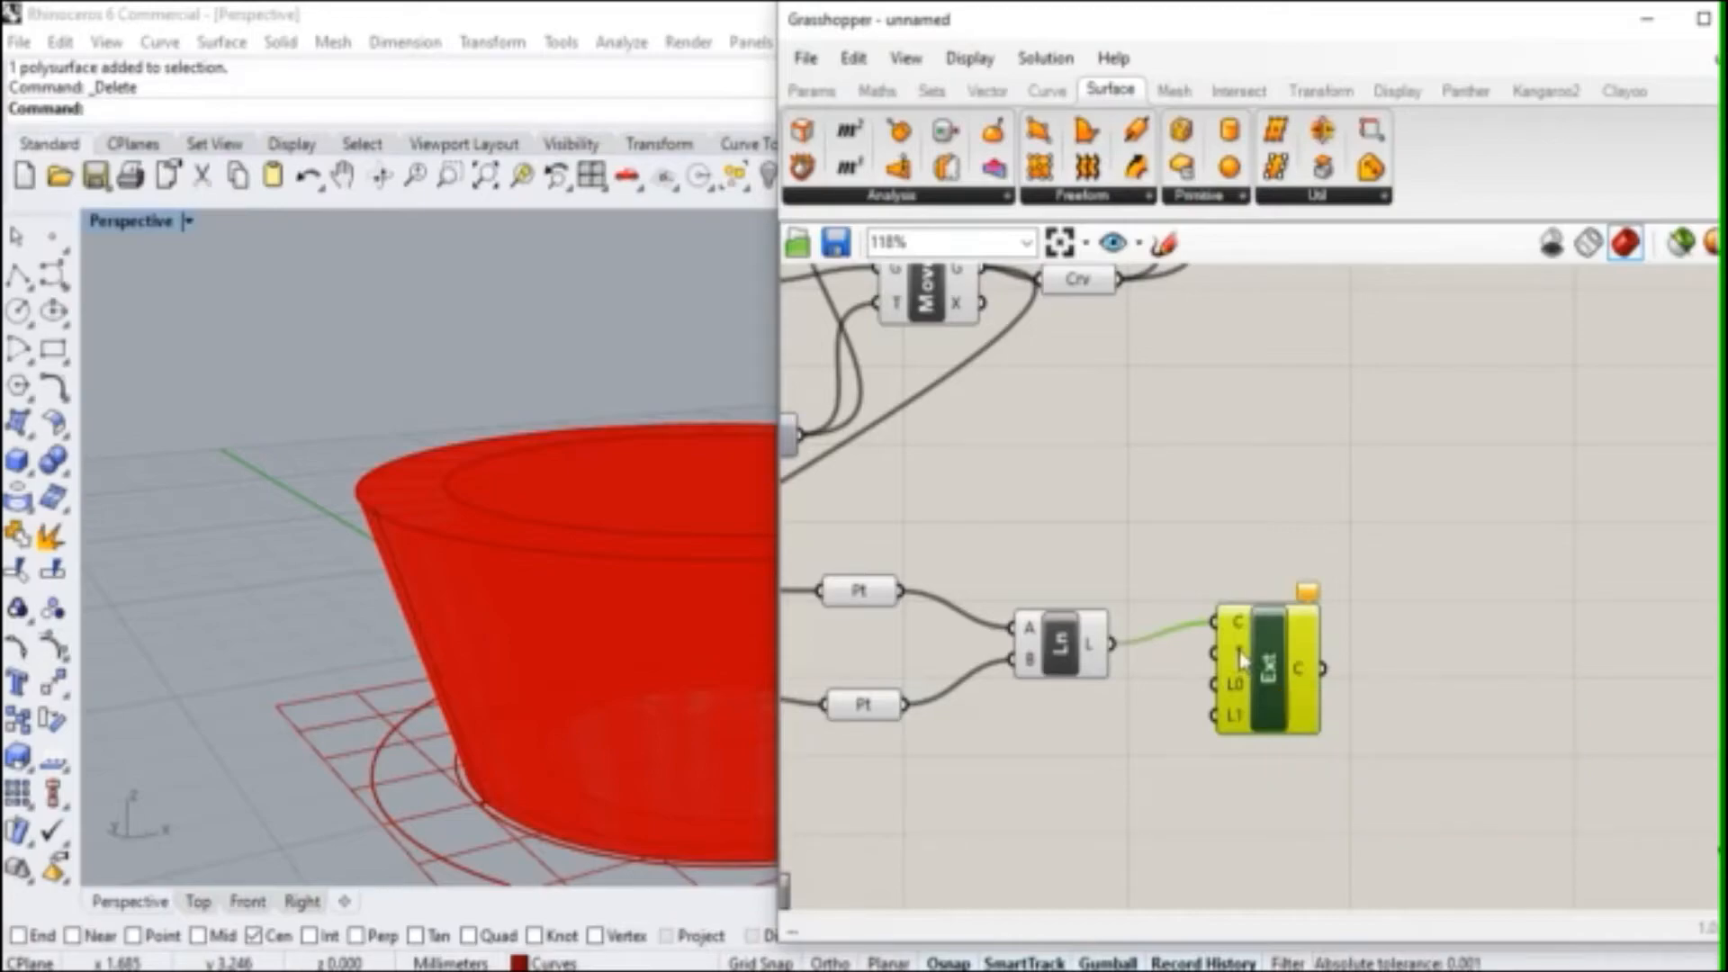
# Step: Review the extension type options and the start length input (L0) of the Extend Curve component, leaving the type on Line
pyautogui.rightClick(1240, 661)
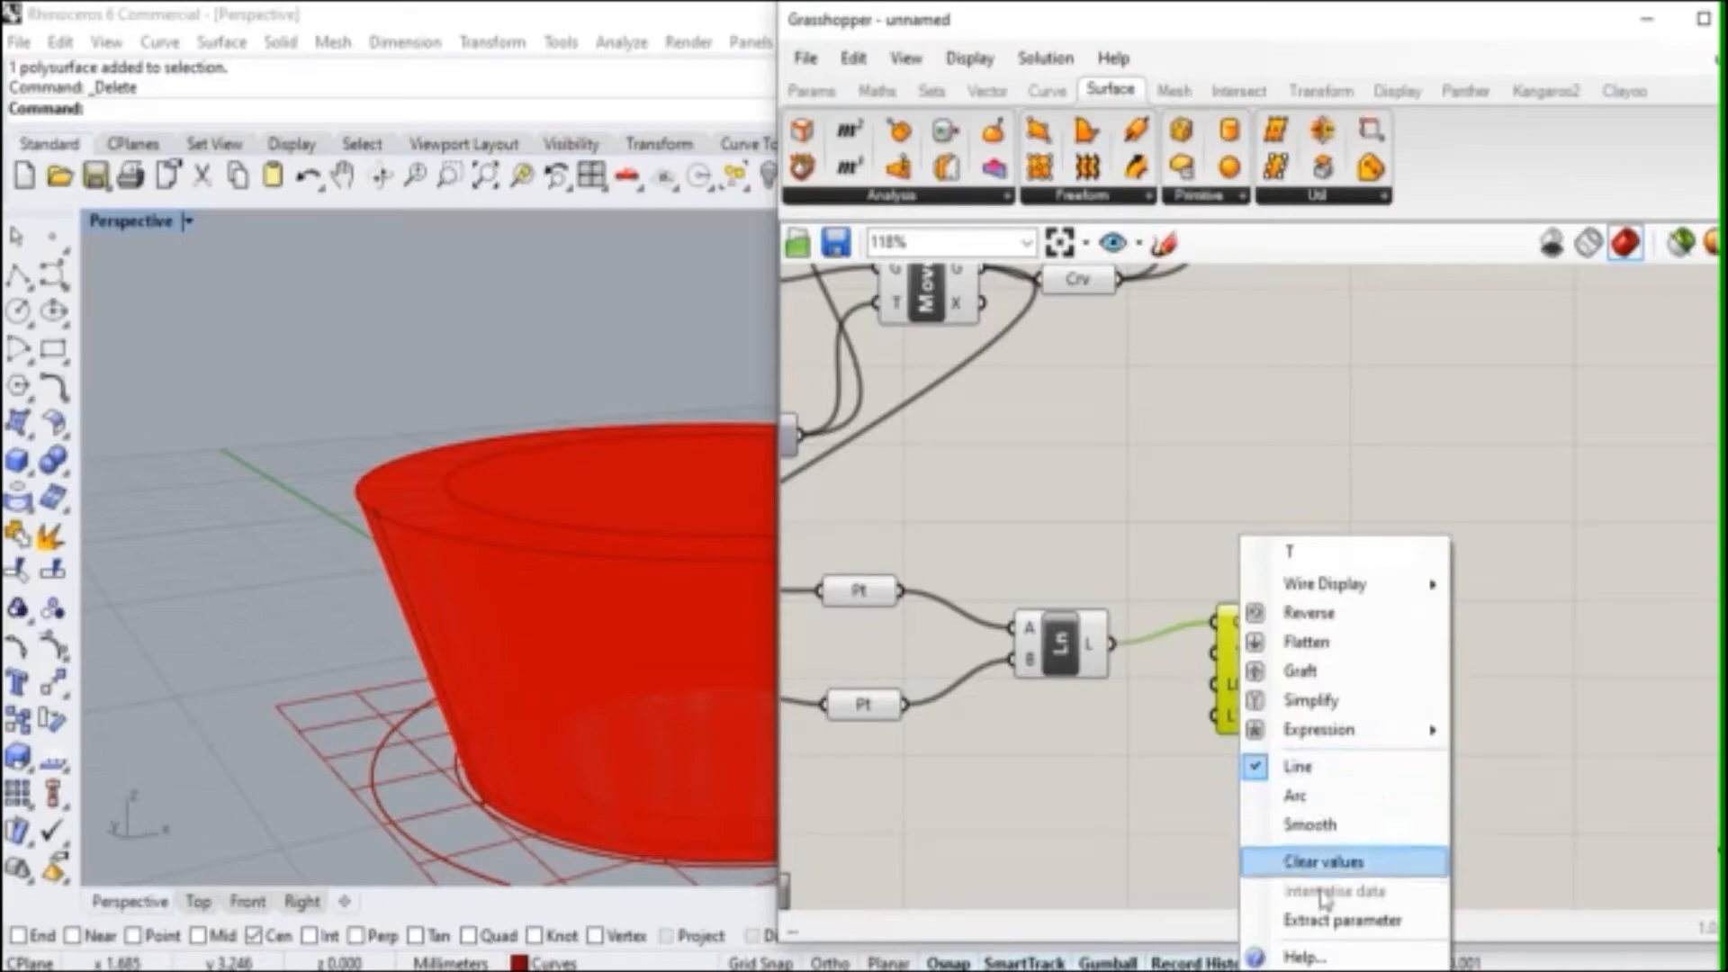
pyautogui.moveTo(1309, 589)
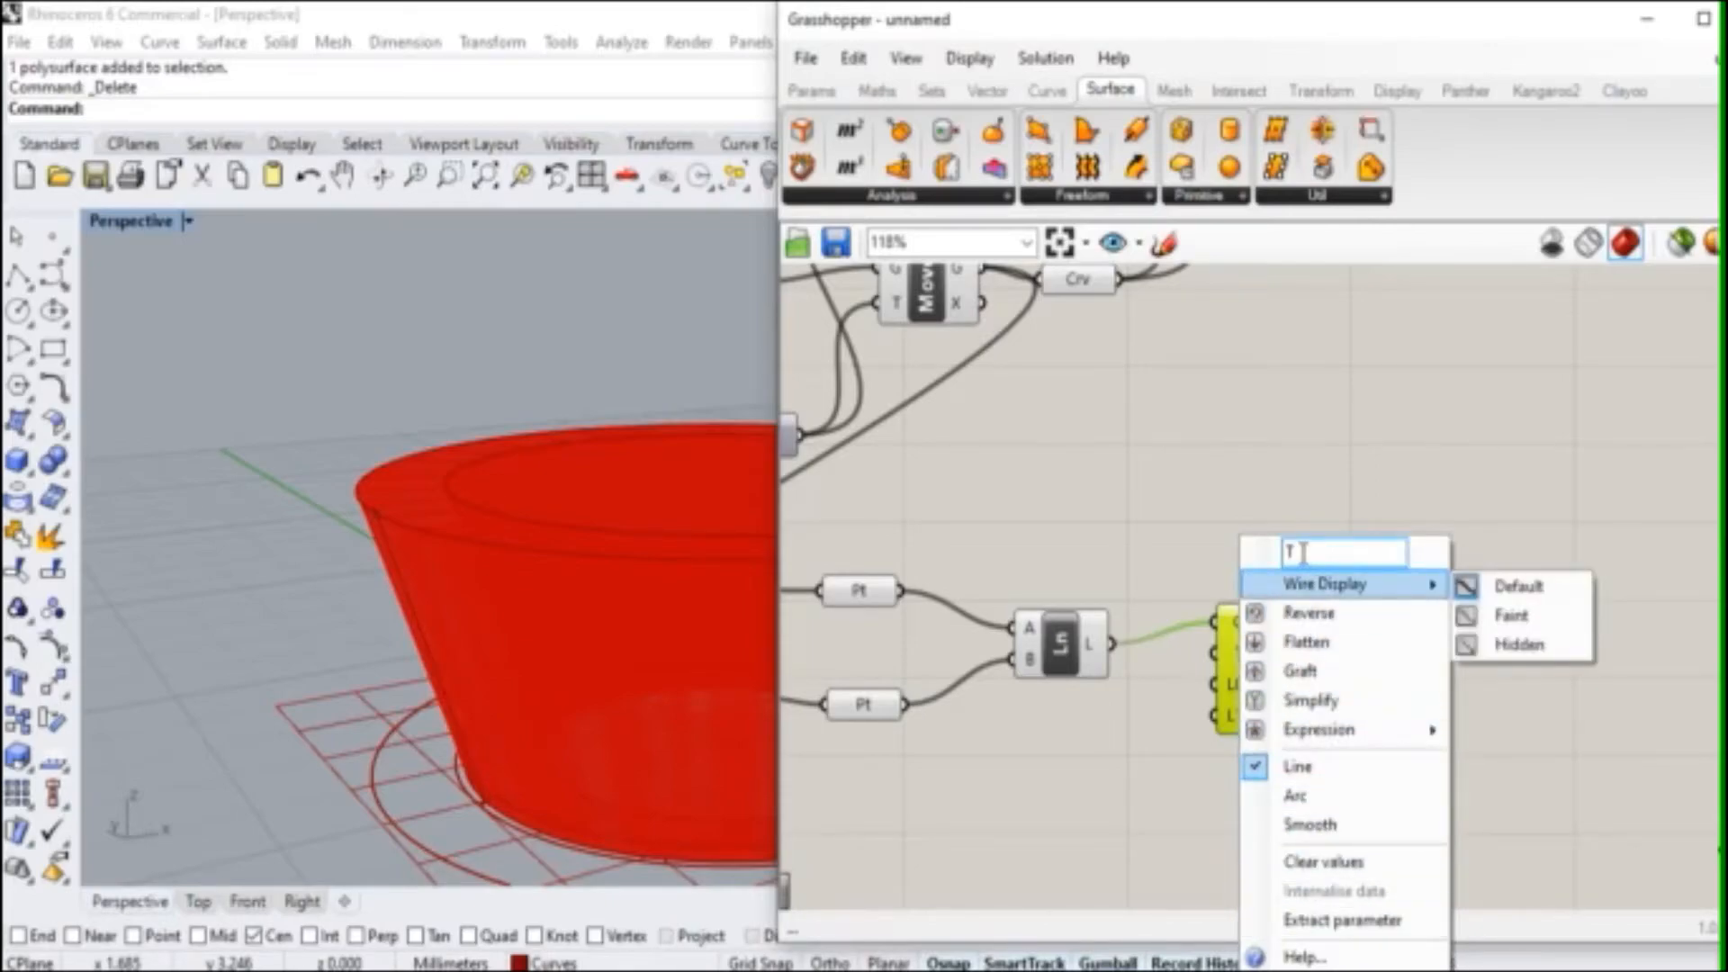
pyautogui.click(1309, 641)
pyautogui.rightClick(1240, 663)
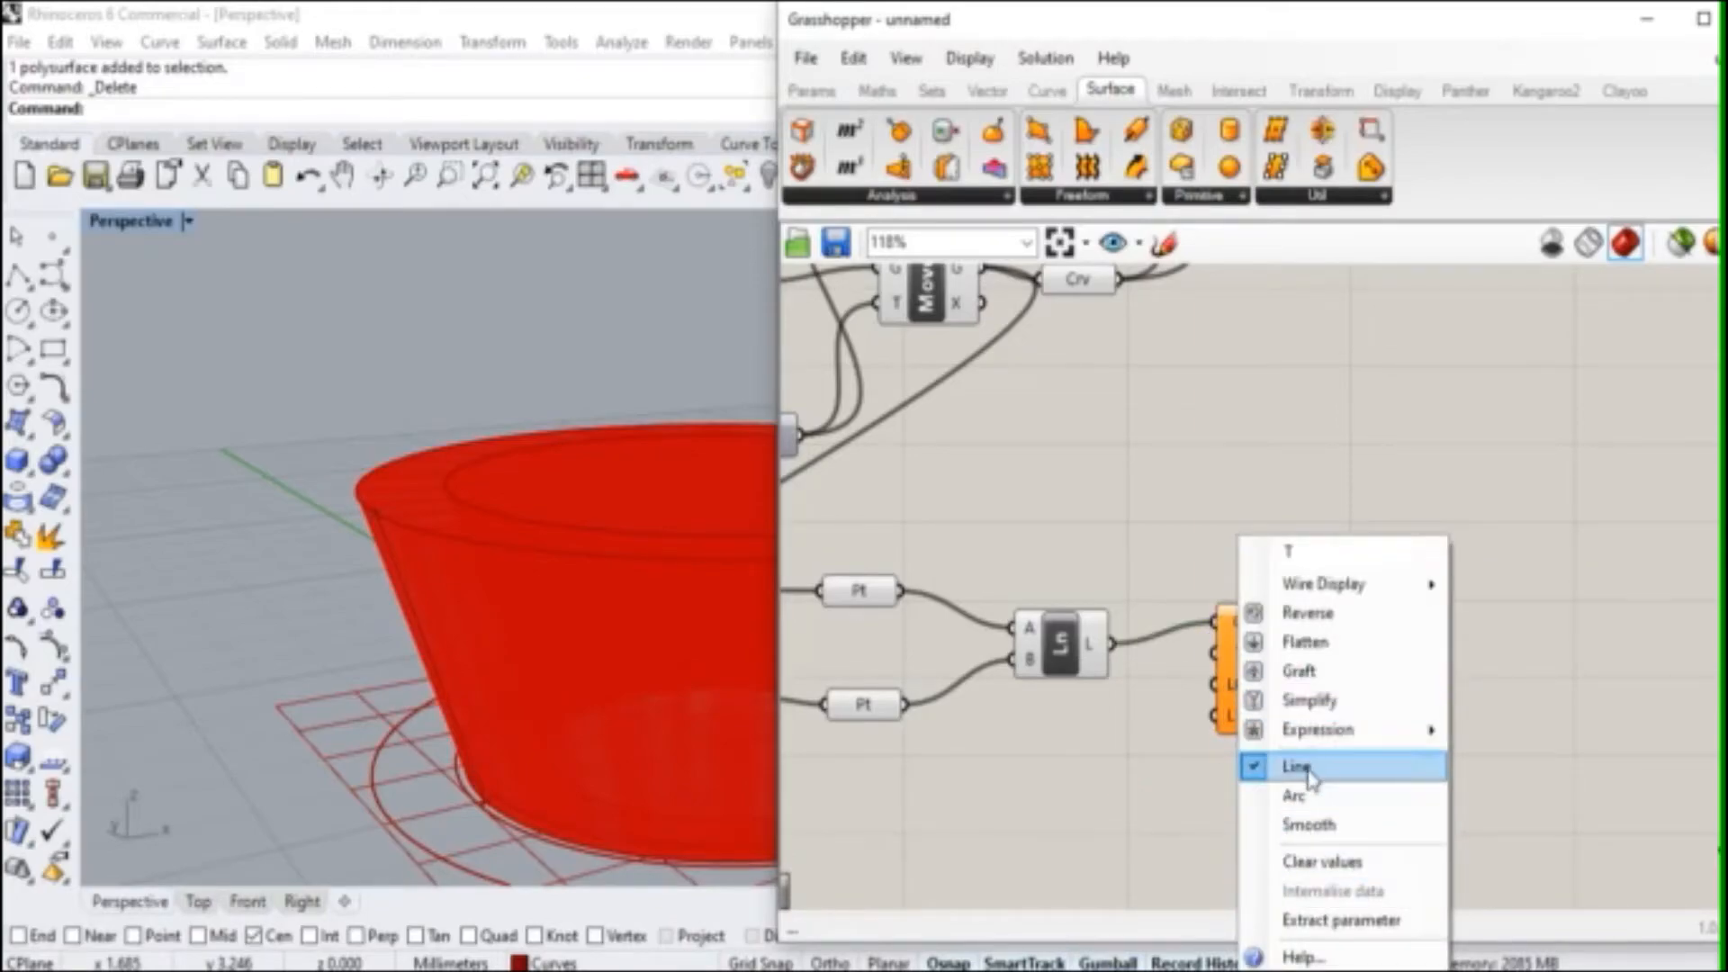
pyautogui.click(1151, 749)
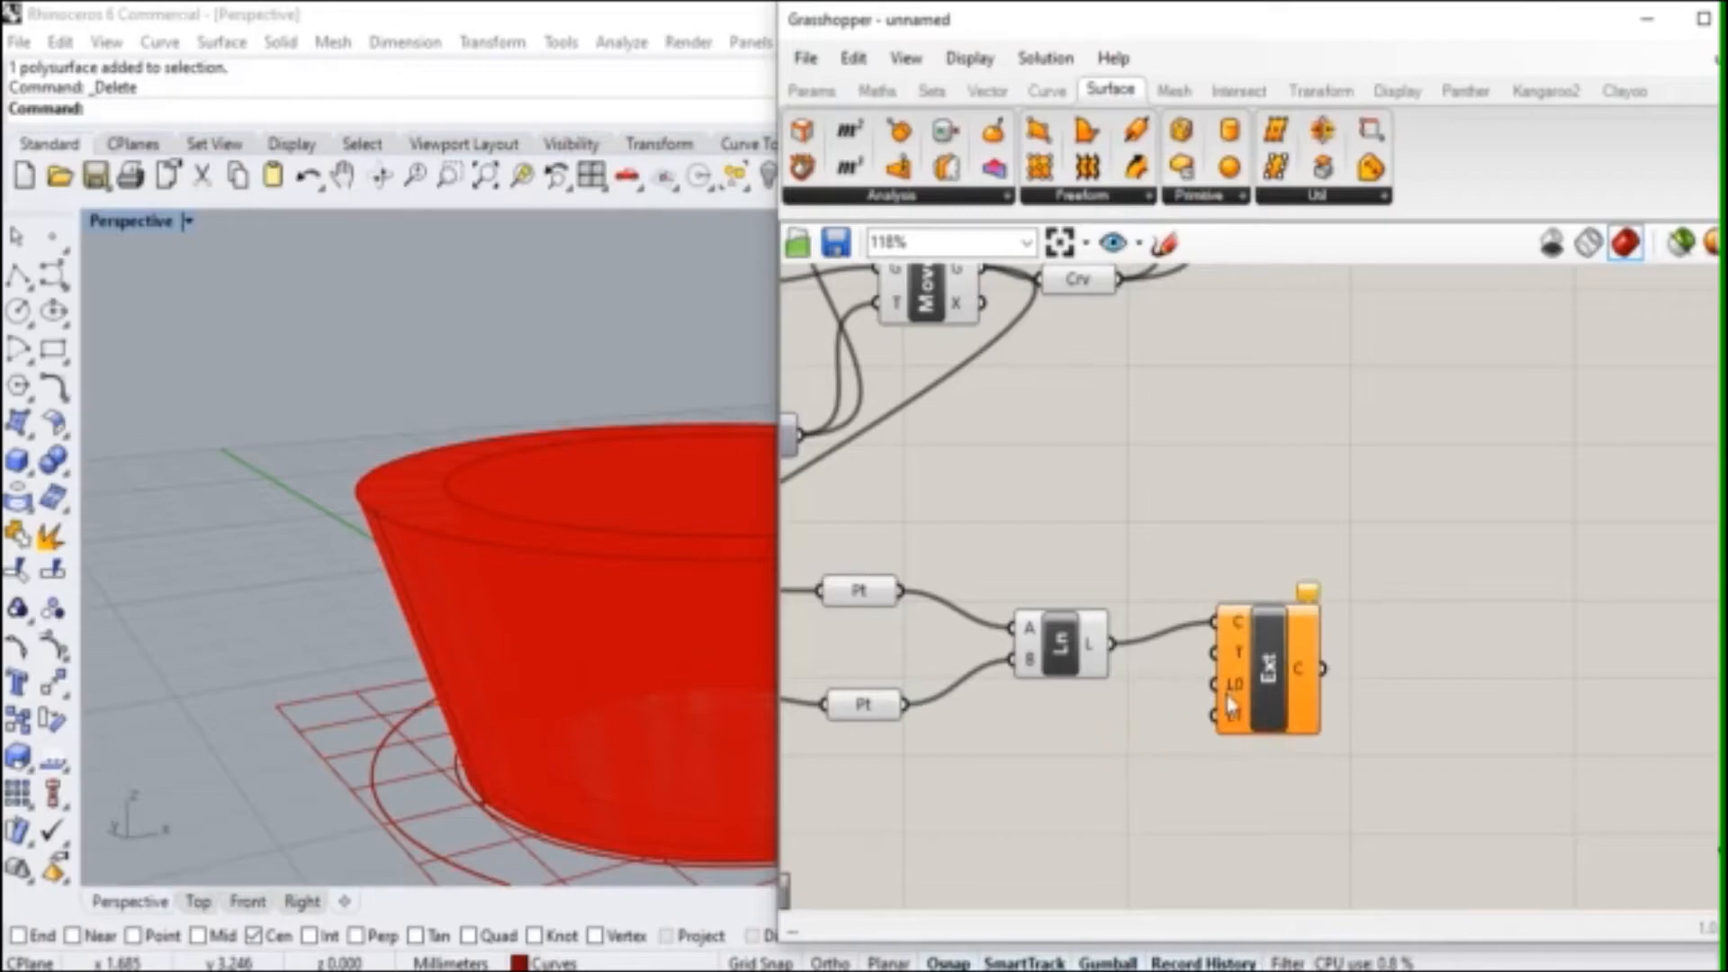
pyautogui.moveTo(1236, 691)
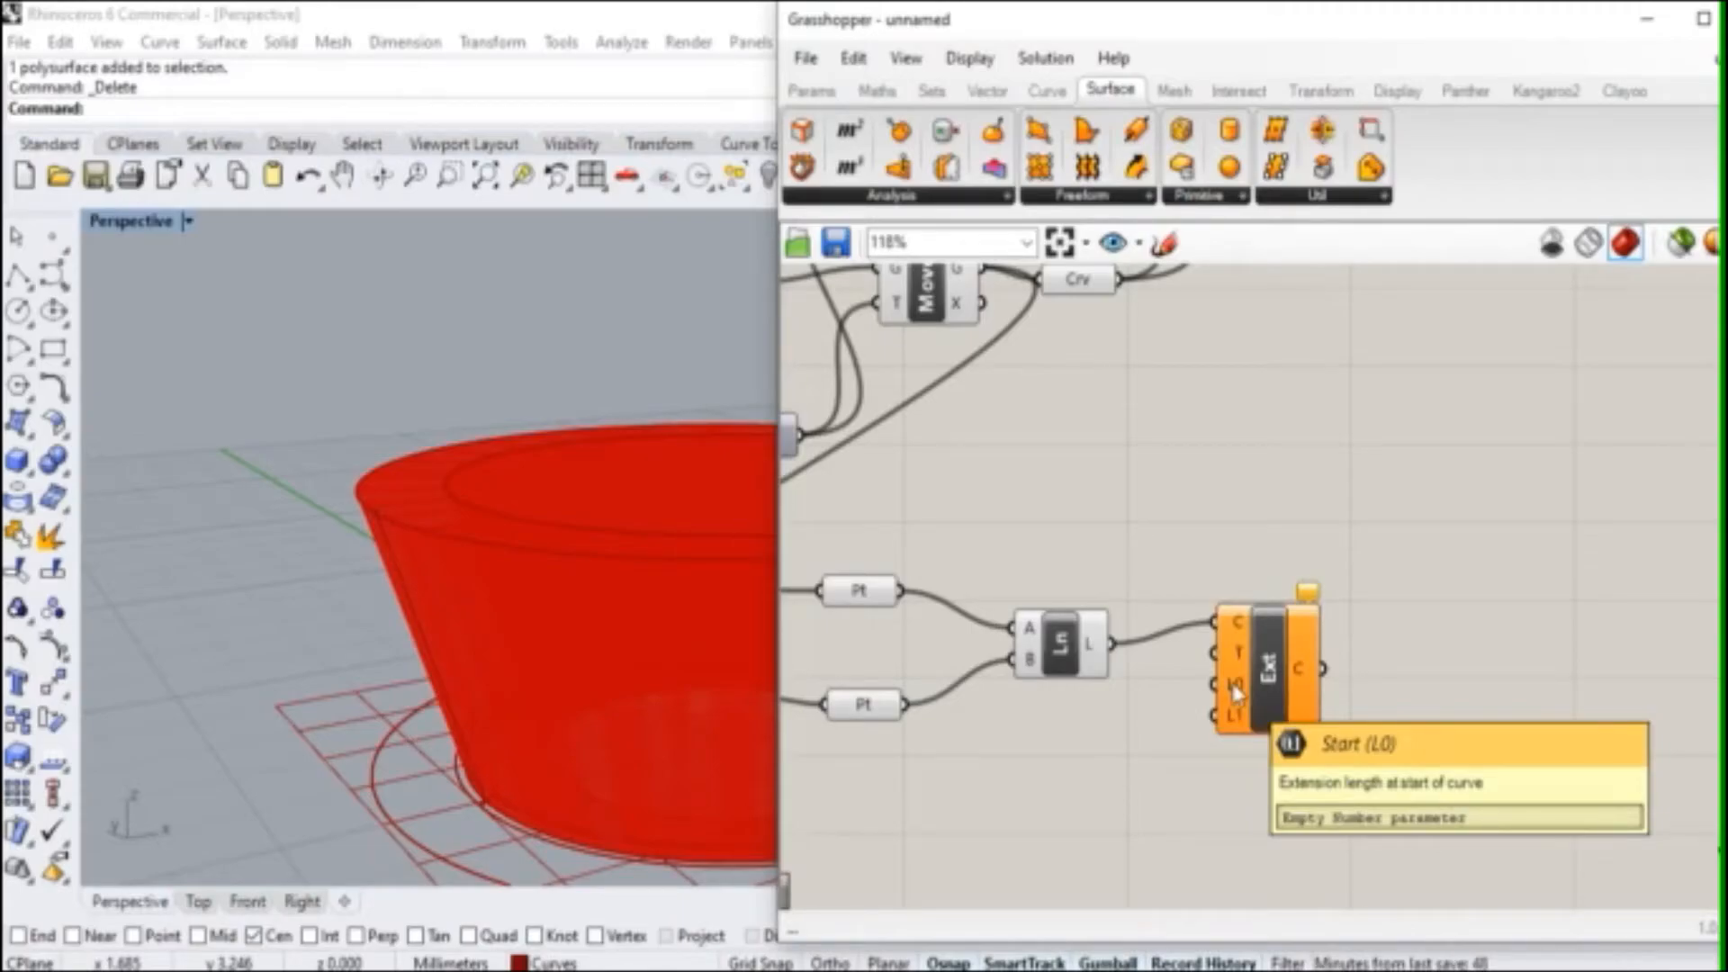
# Step: Add a Number Slider to the canvas below the Line component
pyautogui.doubleClick(1032, 723)
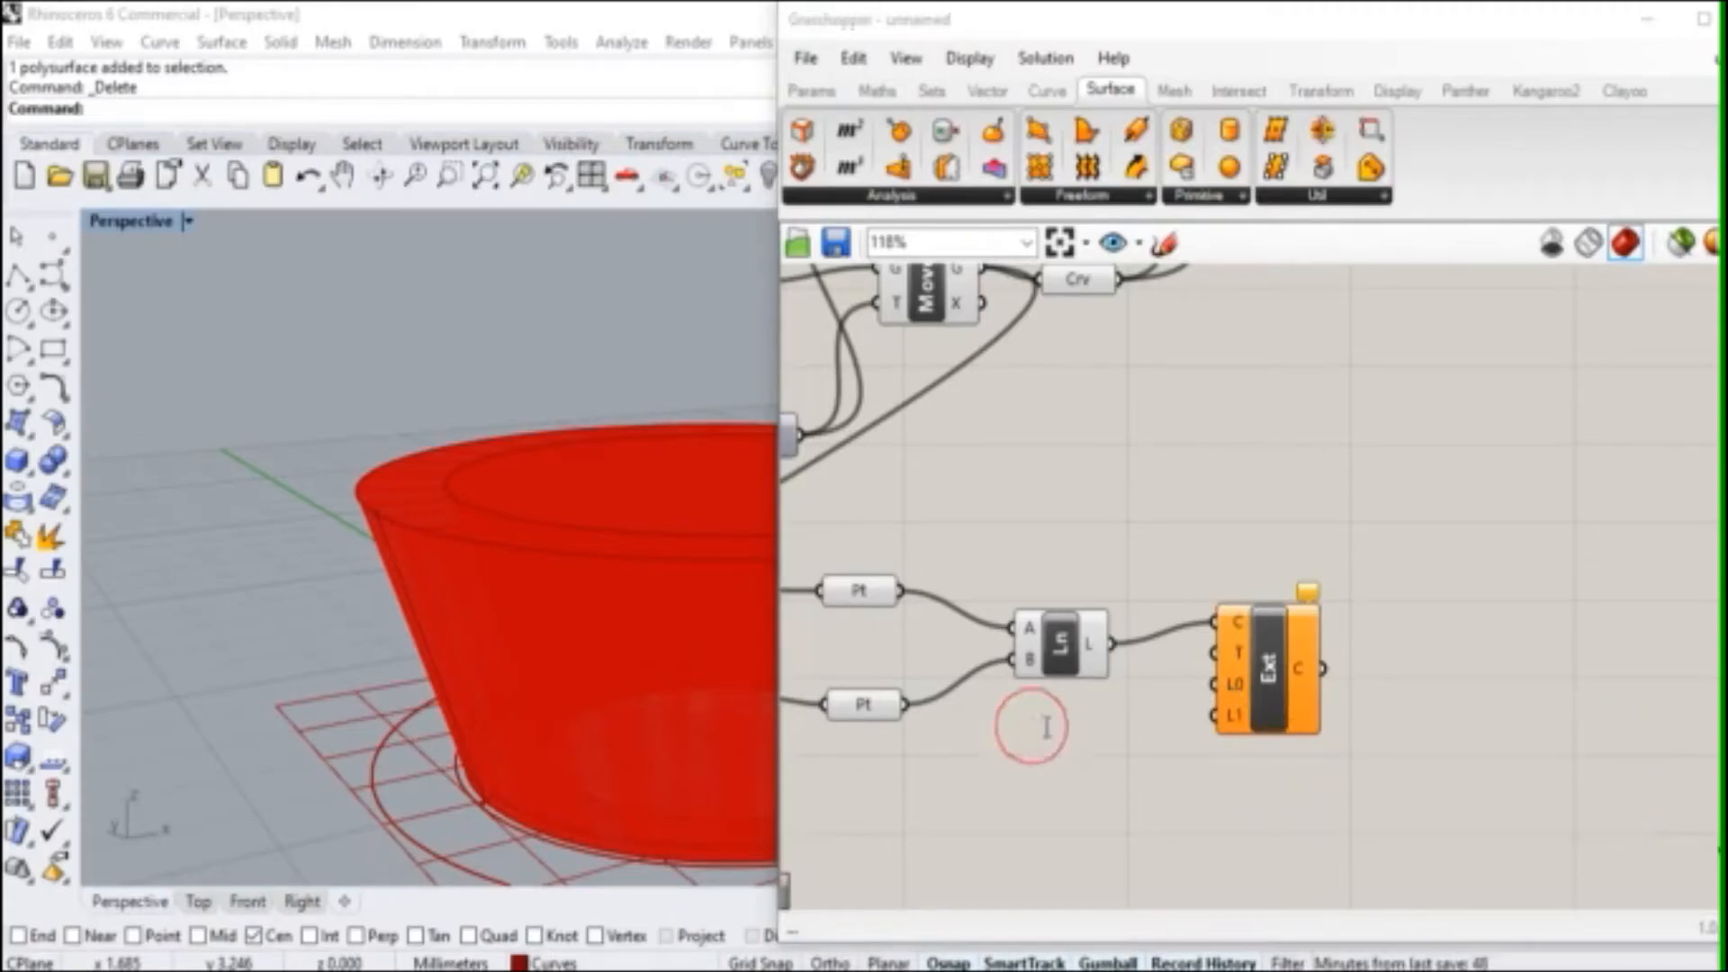
pyautogui.write('number')
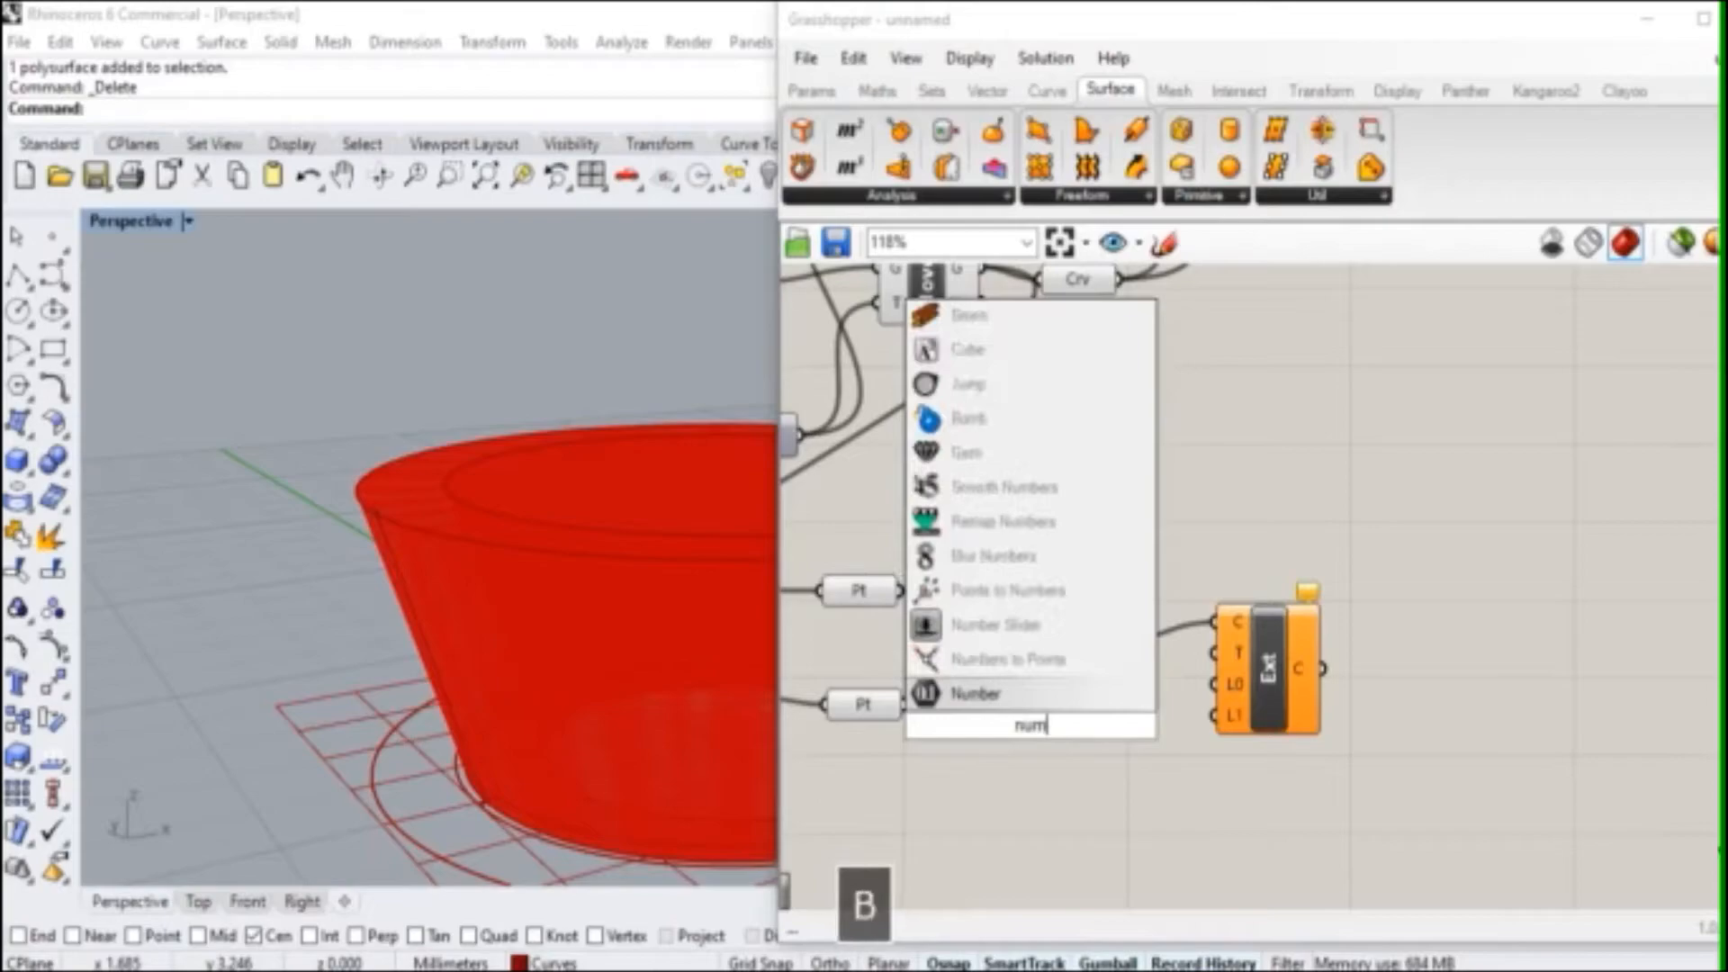
pyautogui.click(990, 624)
pyautogui.click(1113, 761)
pyautogui.rightClick(990, 758)
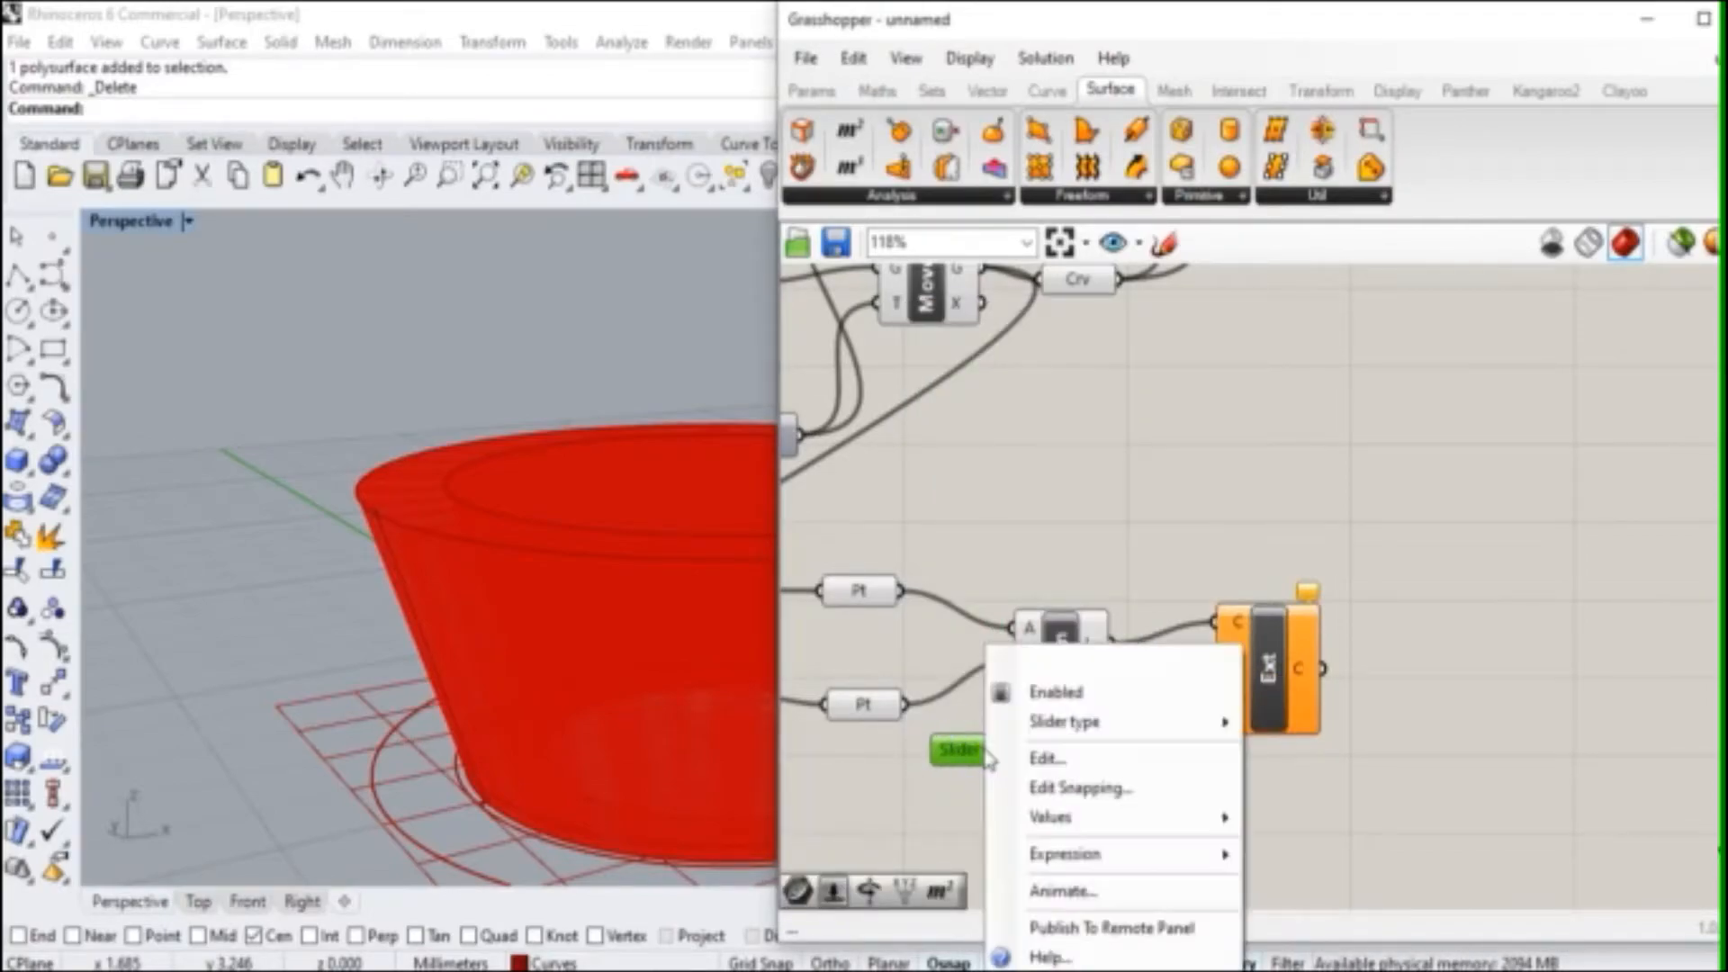
pyautogui.click(954, 801)
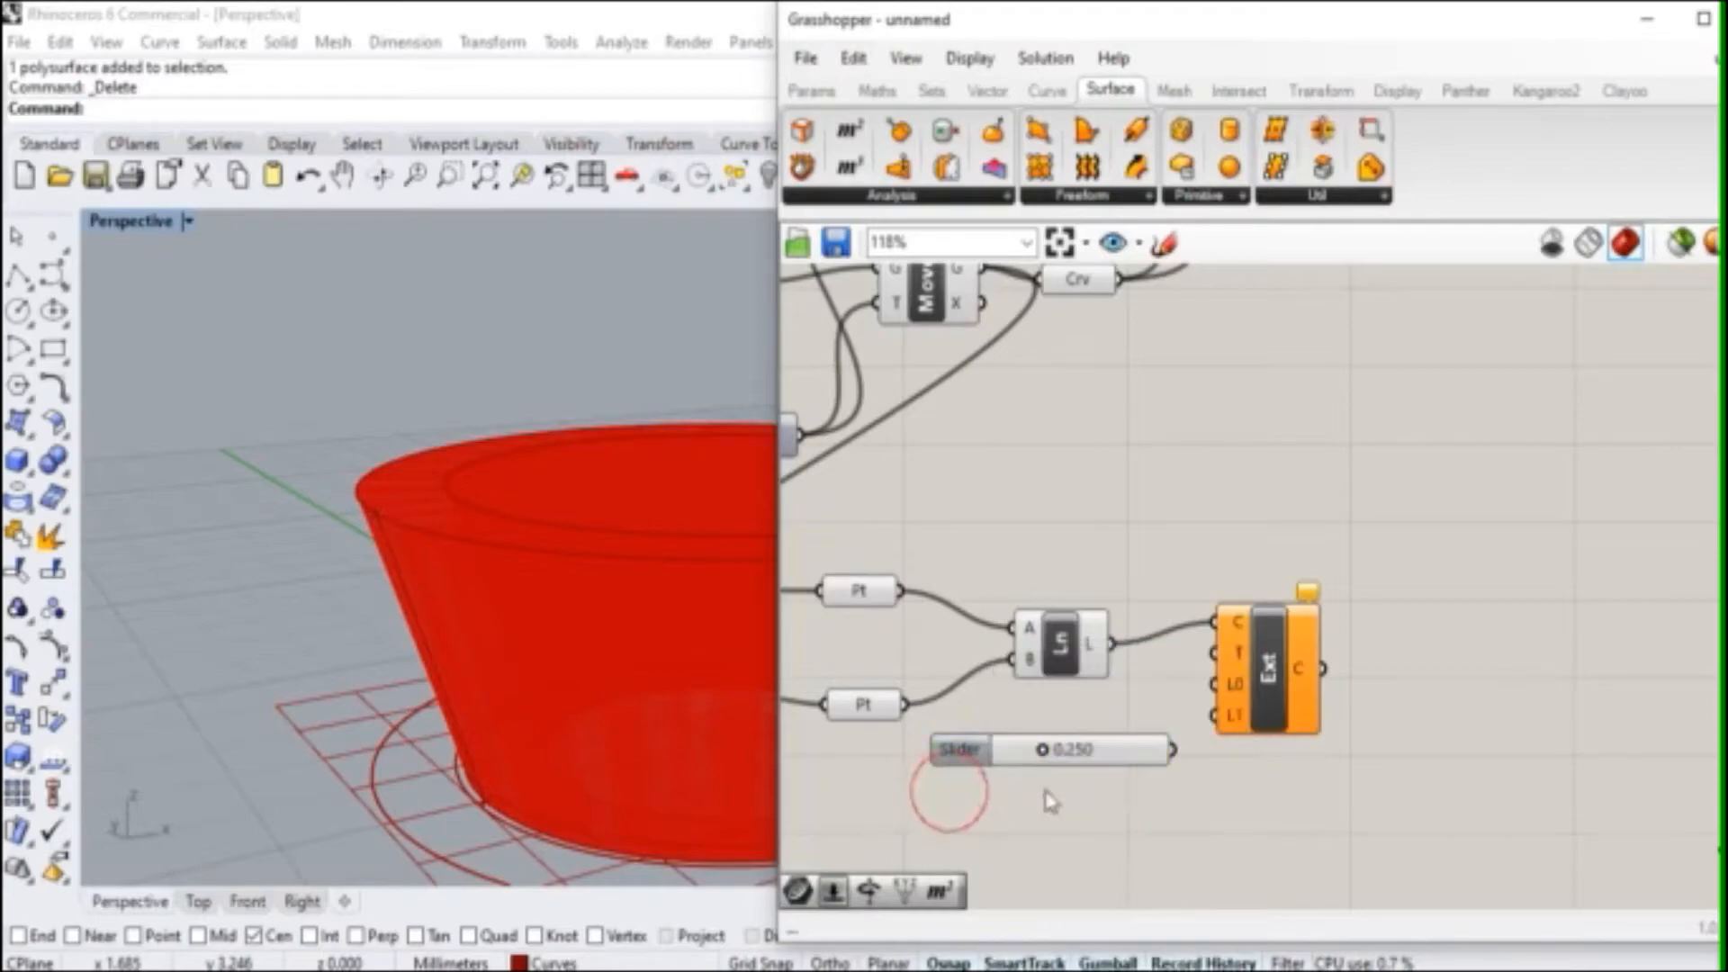
# Step: Set the new slider's minimum value to 0.5
pyautogui.rightClick(976, 760)
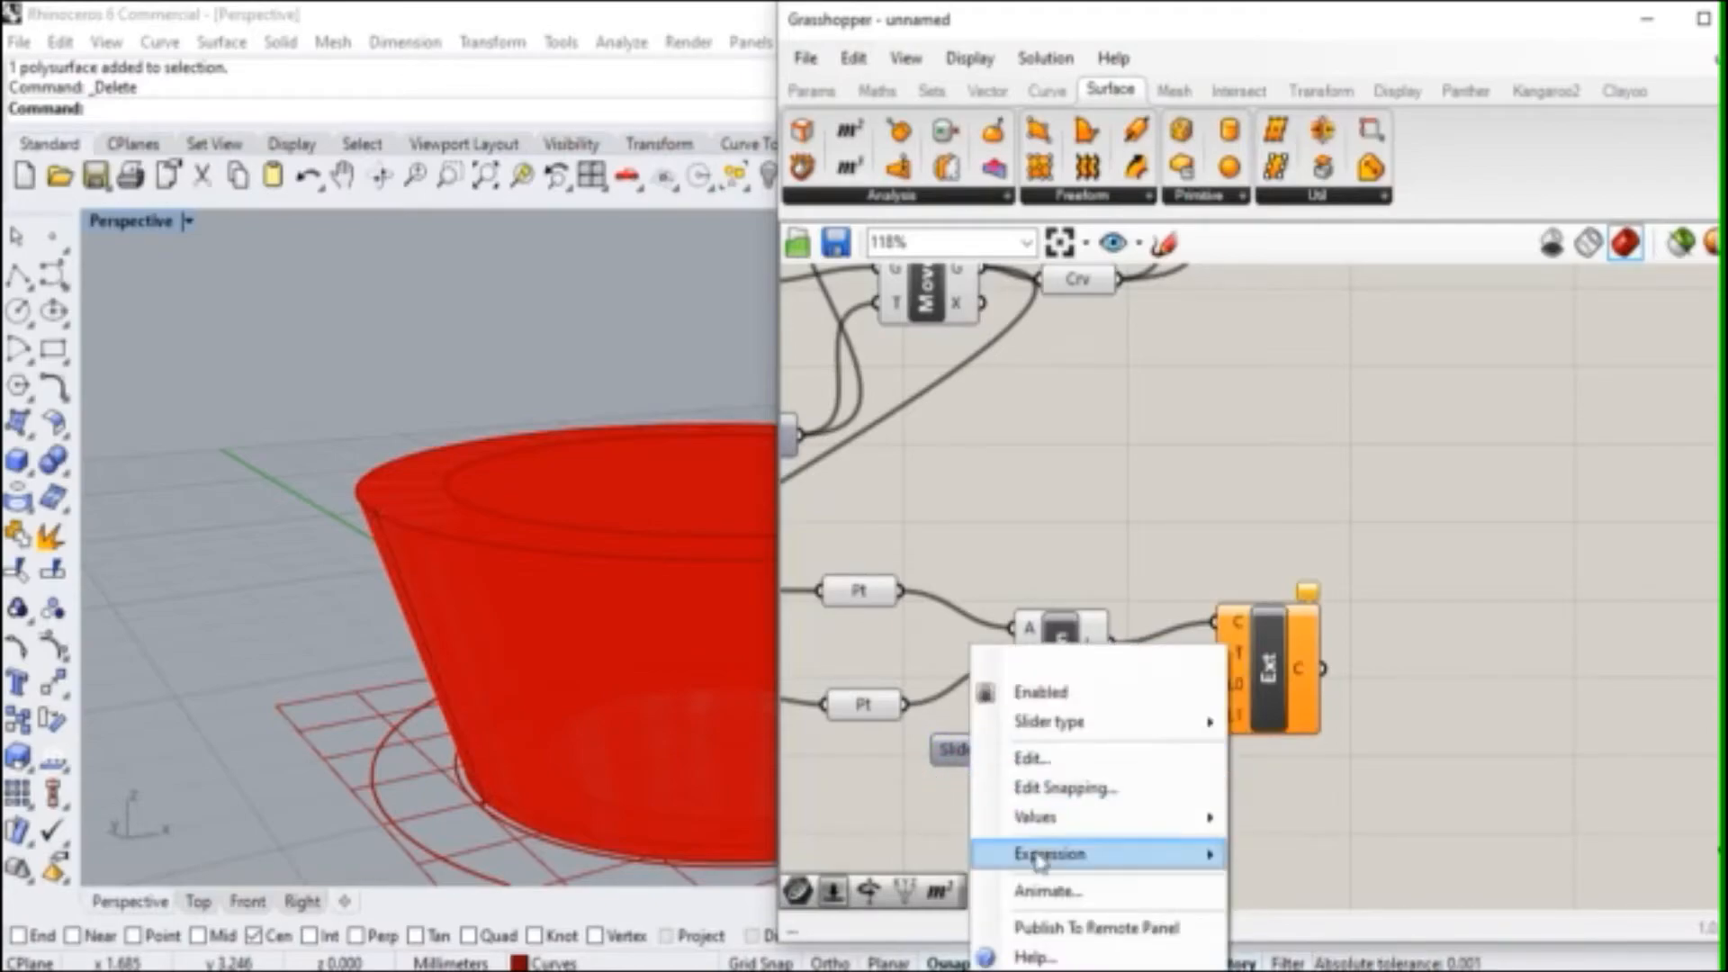
pyautogui.moveTo(1073, 818)
pyautogui.doubleClick(1381, 819)
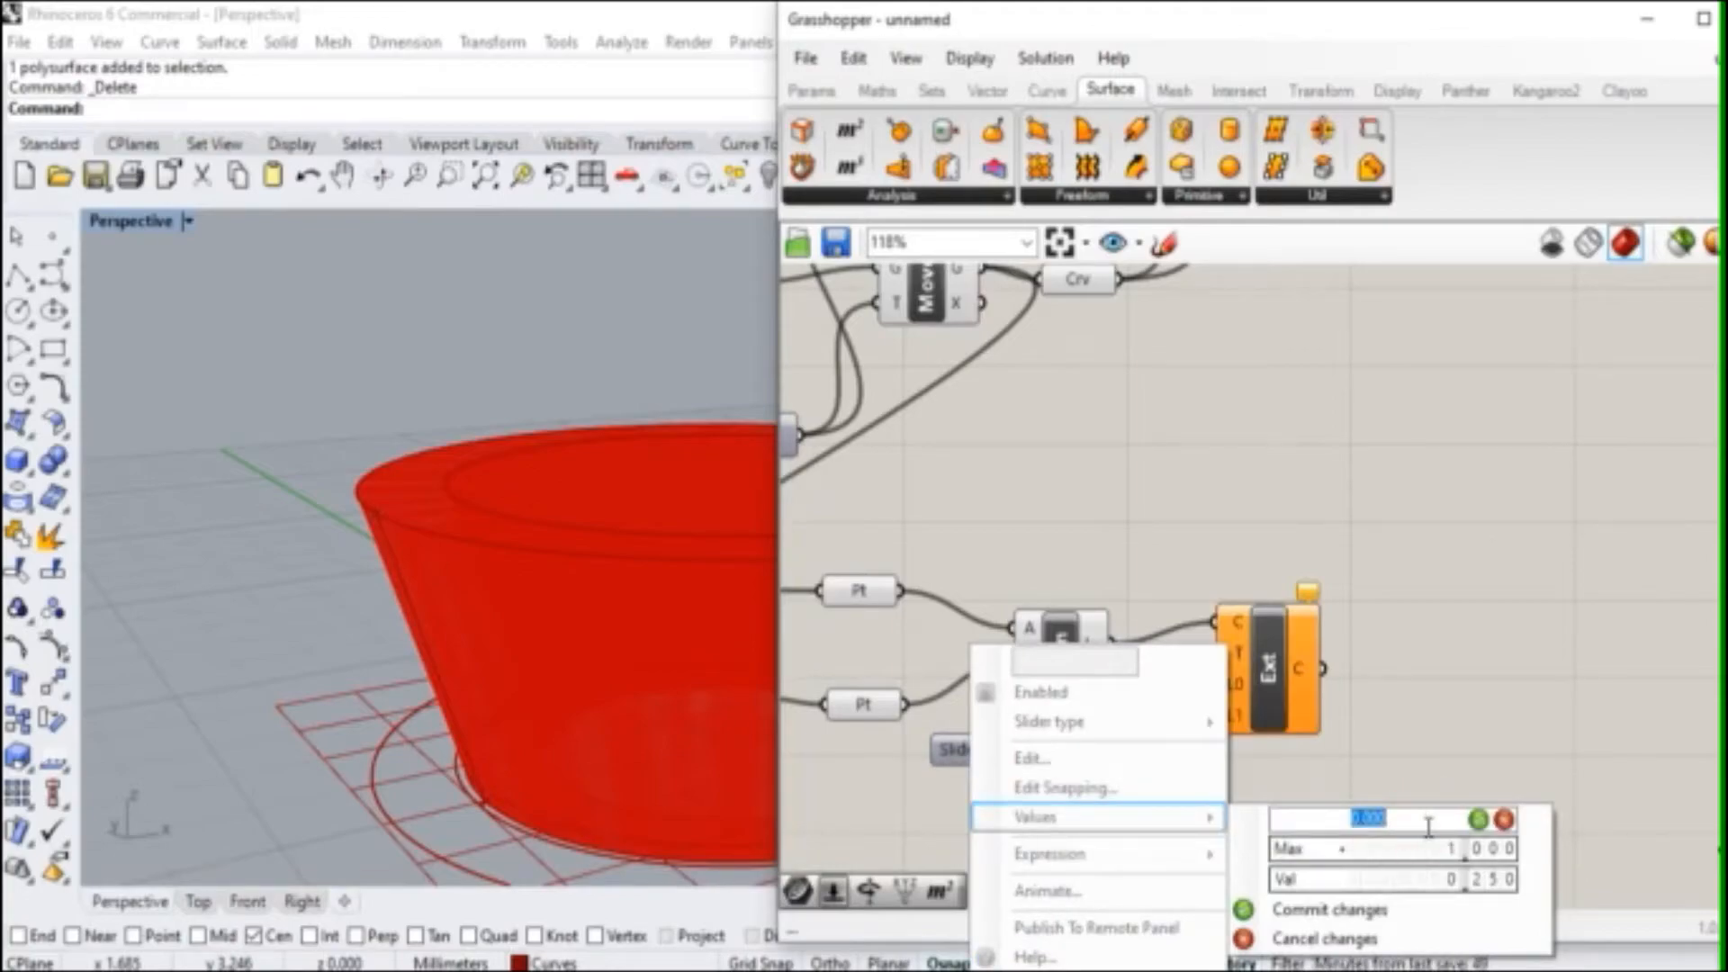
pyautogui.write('0.5')
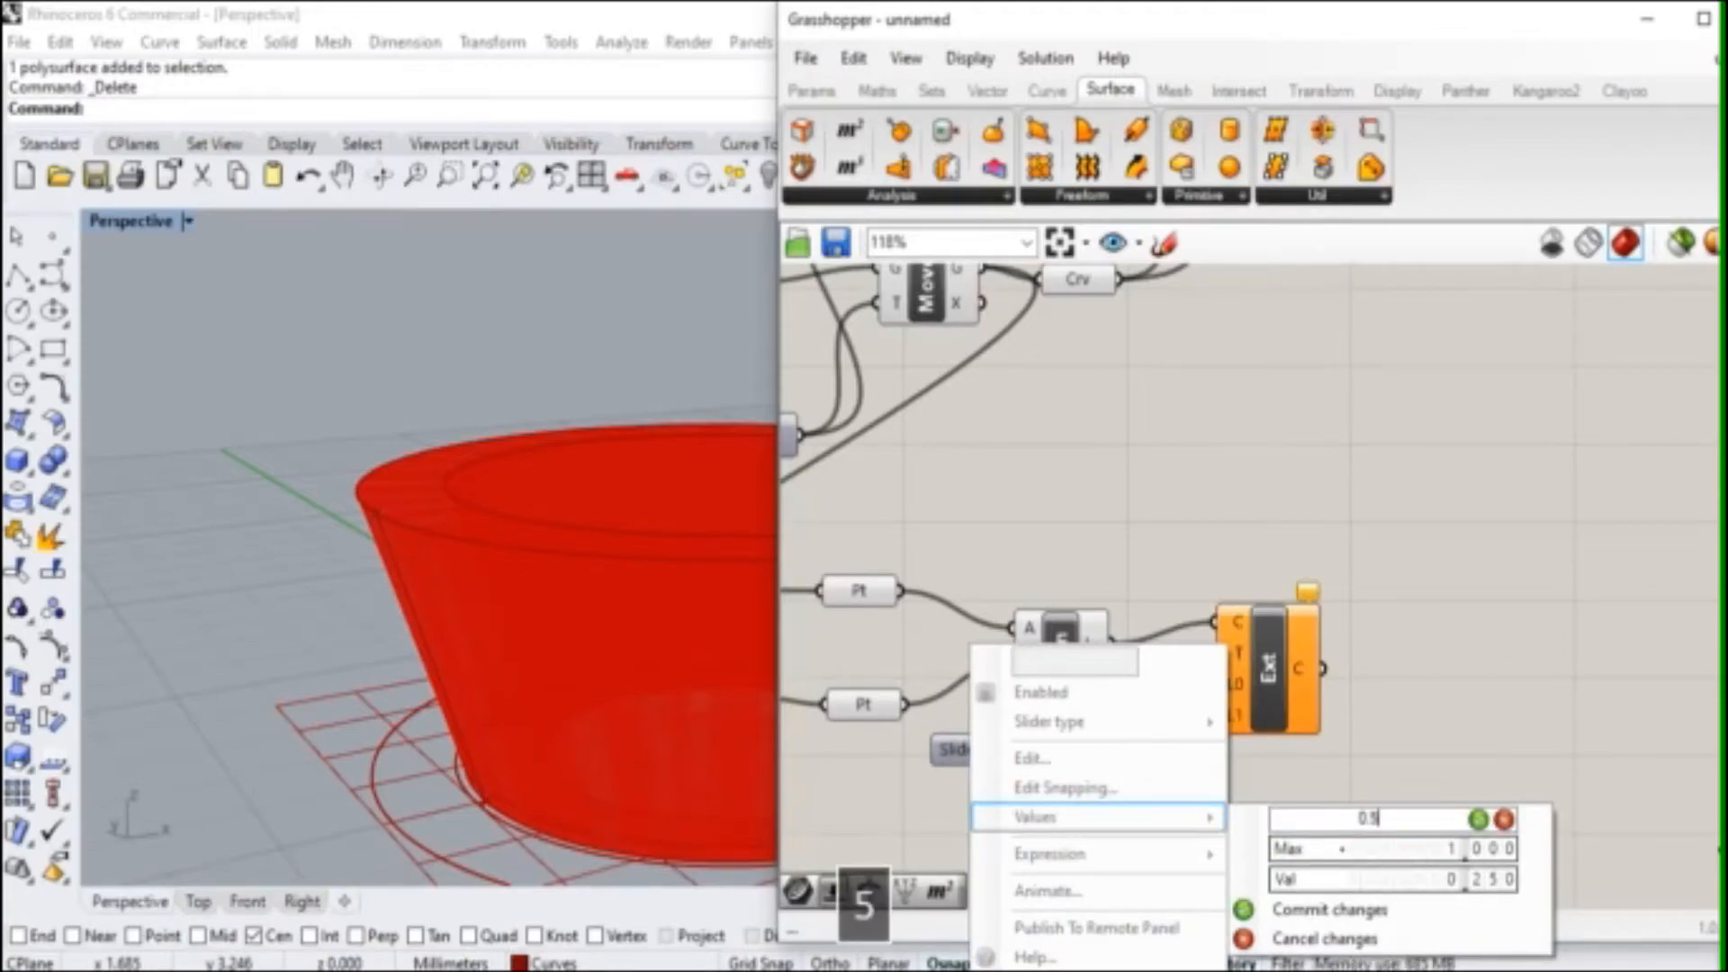
pyautogui.press('Return')
pyautogui.doubleClick(1350, 847)
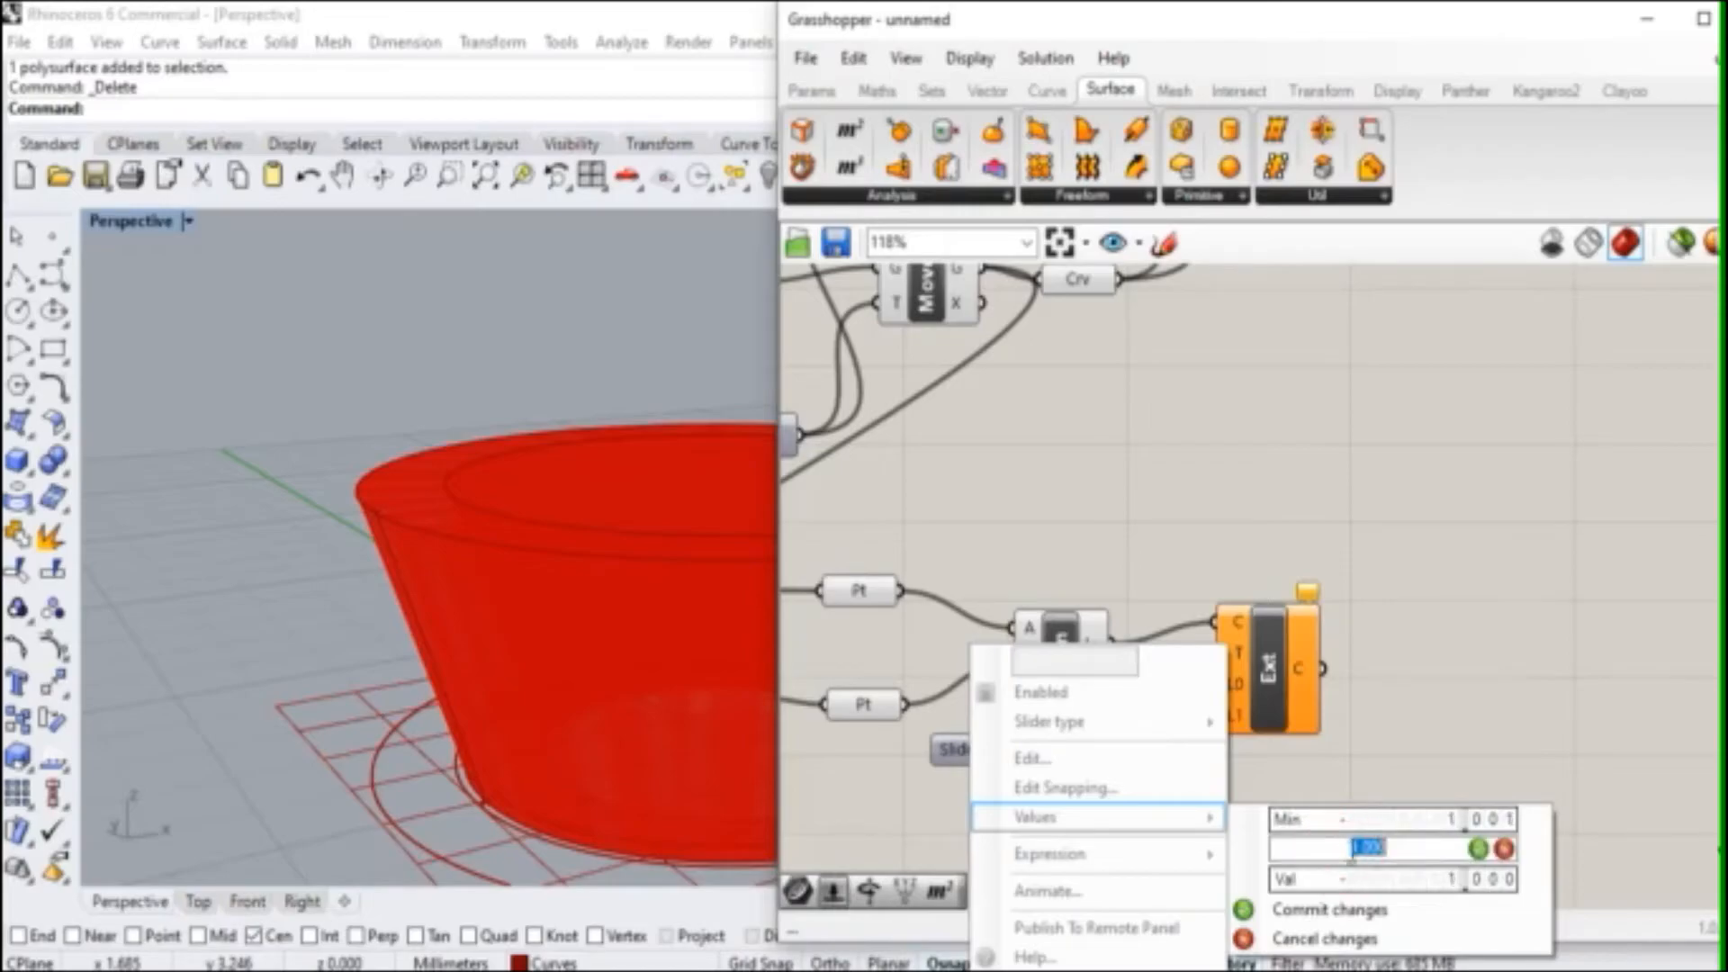
pyautogui.click(1389, 821)
pyautogui.doubleClick(1388, 821)
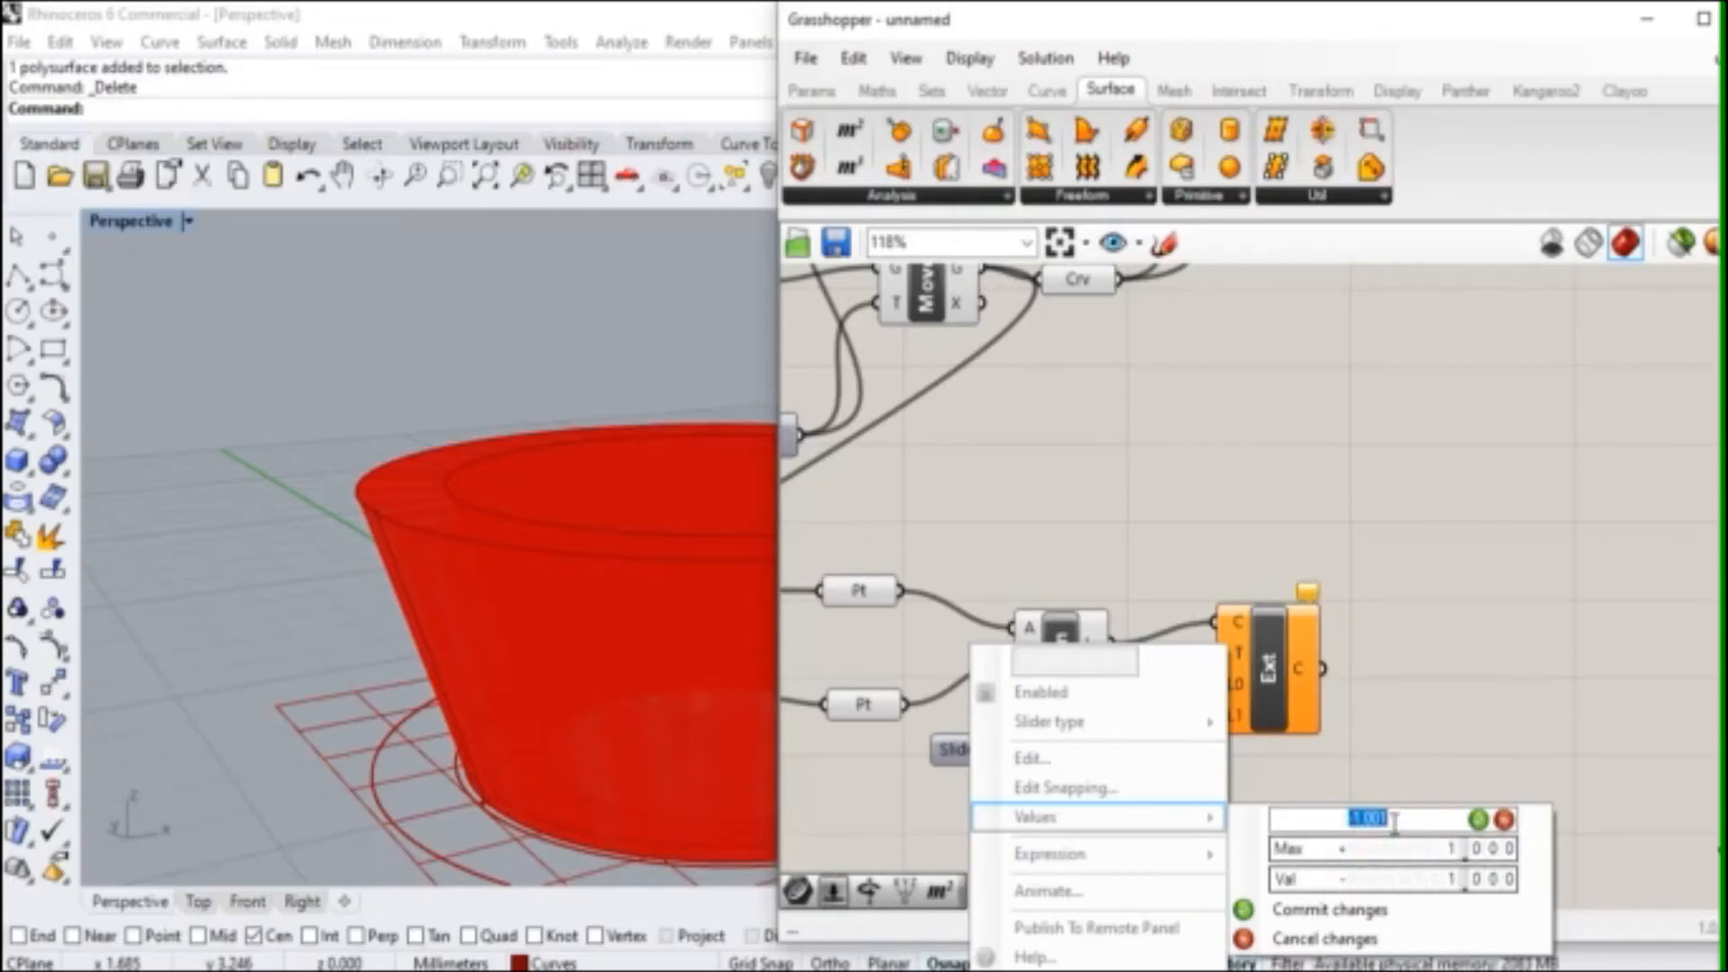
pyautogui.write('0.5')
pyautogui.click(1477, 819)
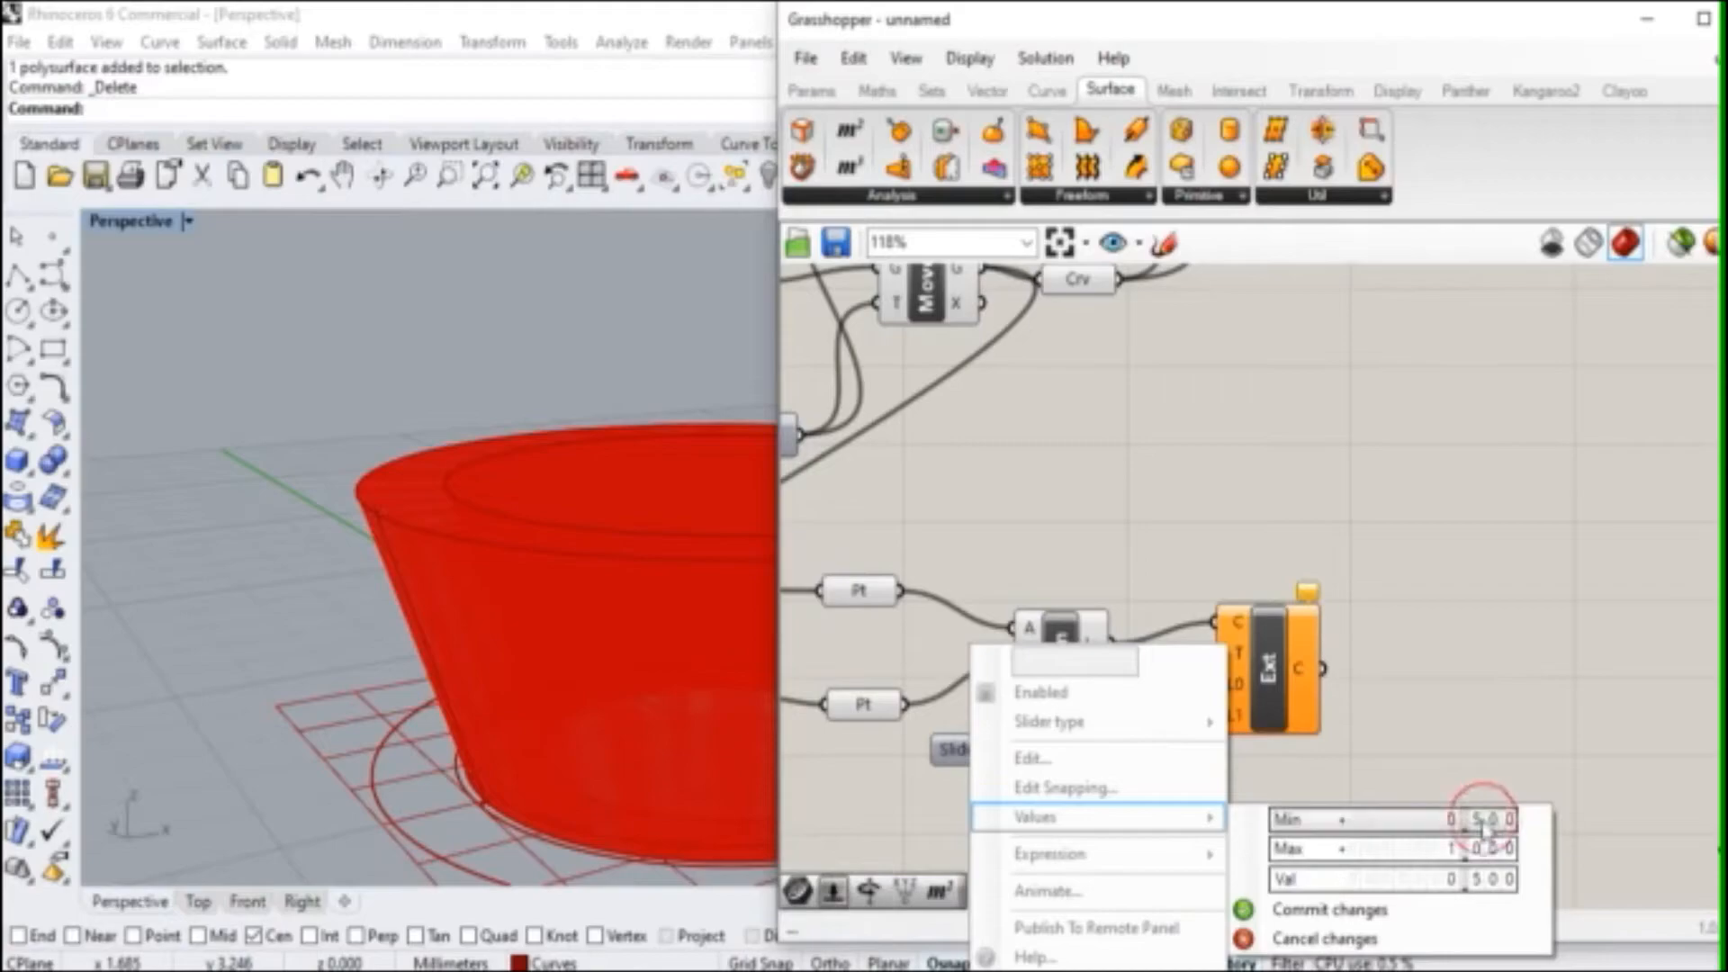
# Step: Set the slider's maximum value to 2 and commit the range changes
pyautogui.doubleClick(1382, 848)
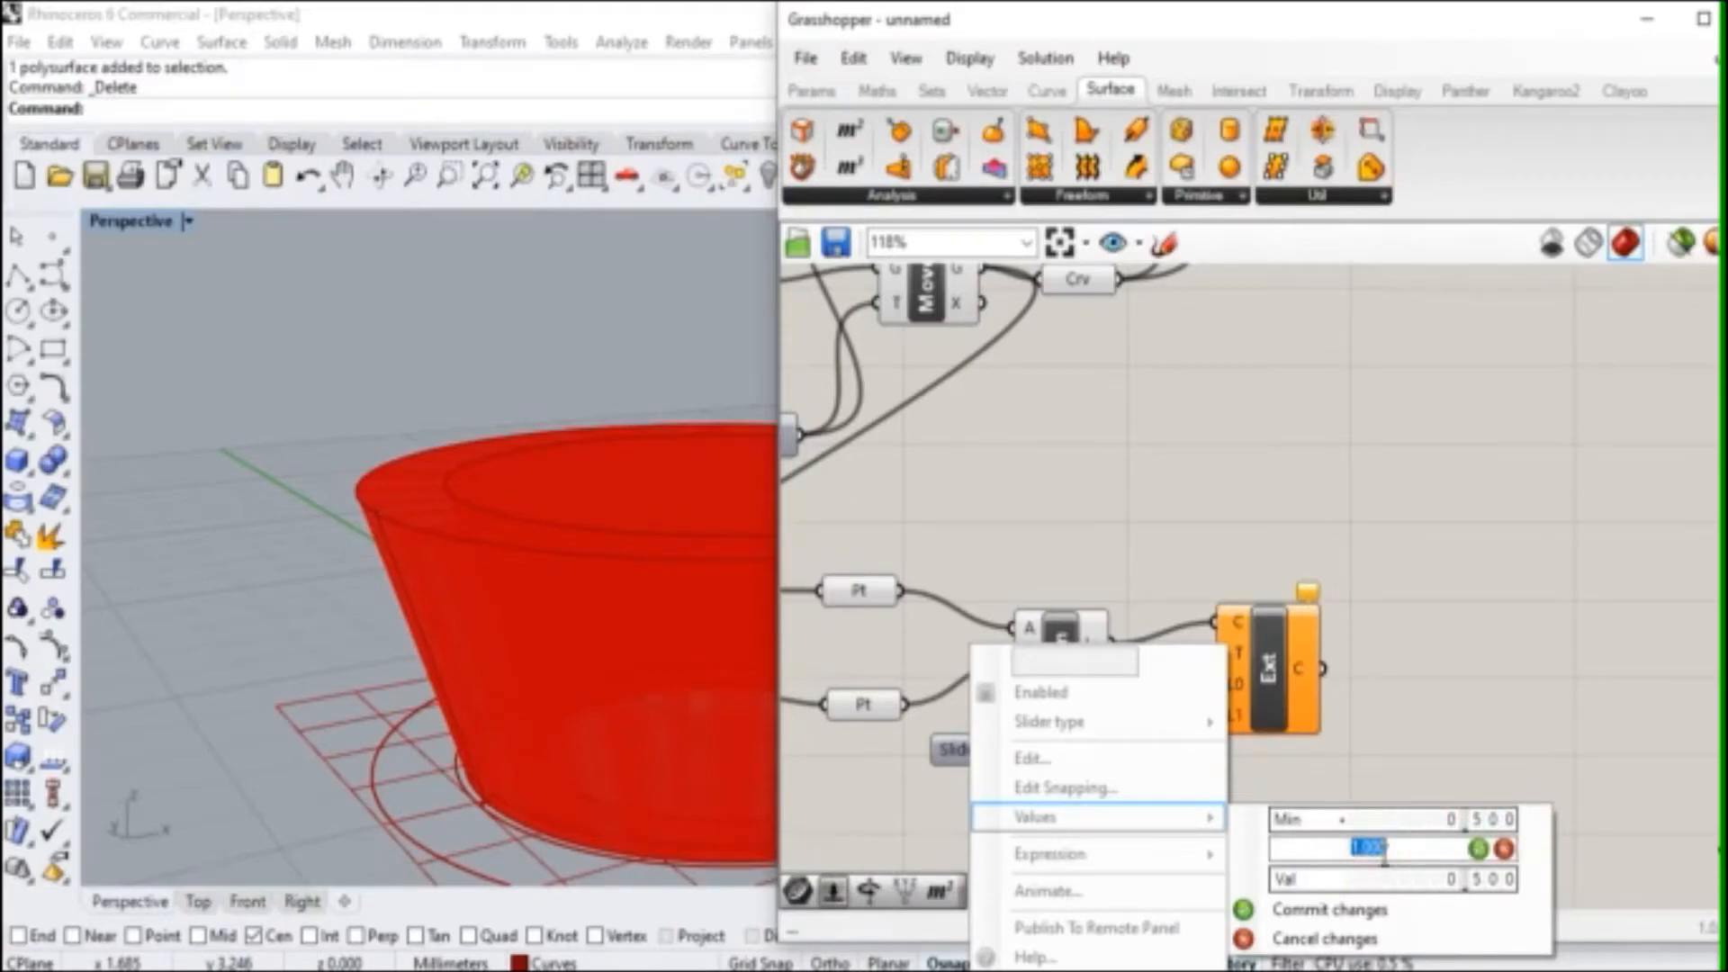
pyautogui.write('2')
pyautogui.click(1477, 849)
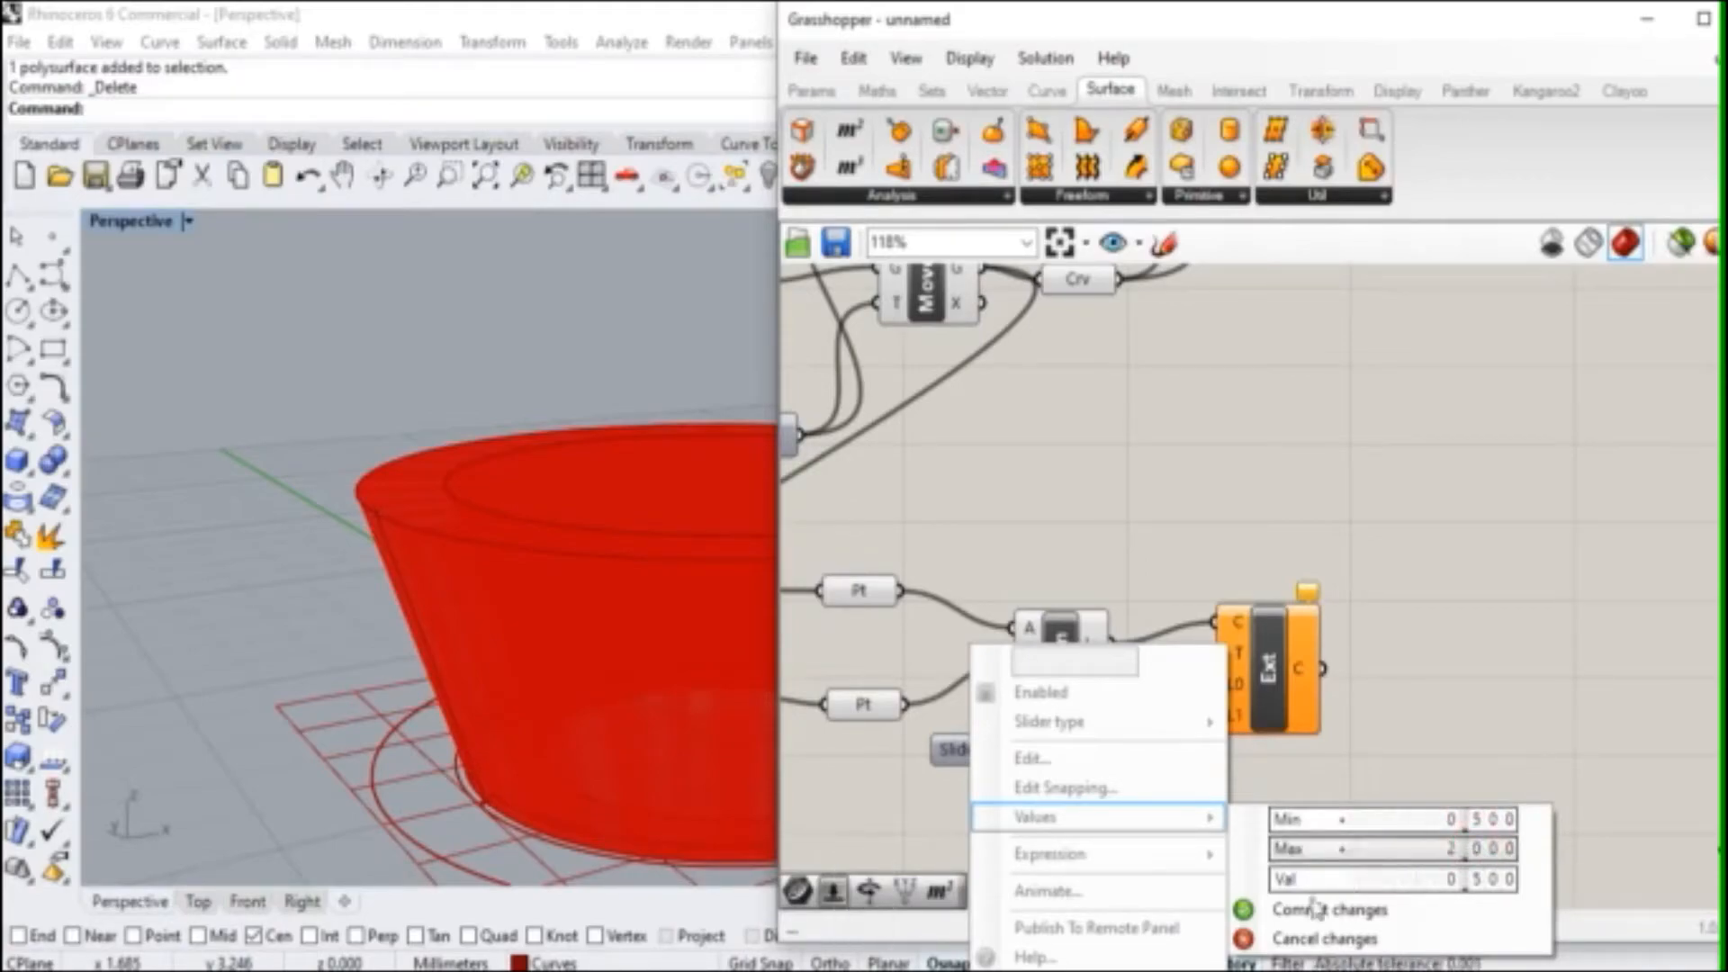
pyautogui.click(1316, 911)
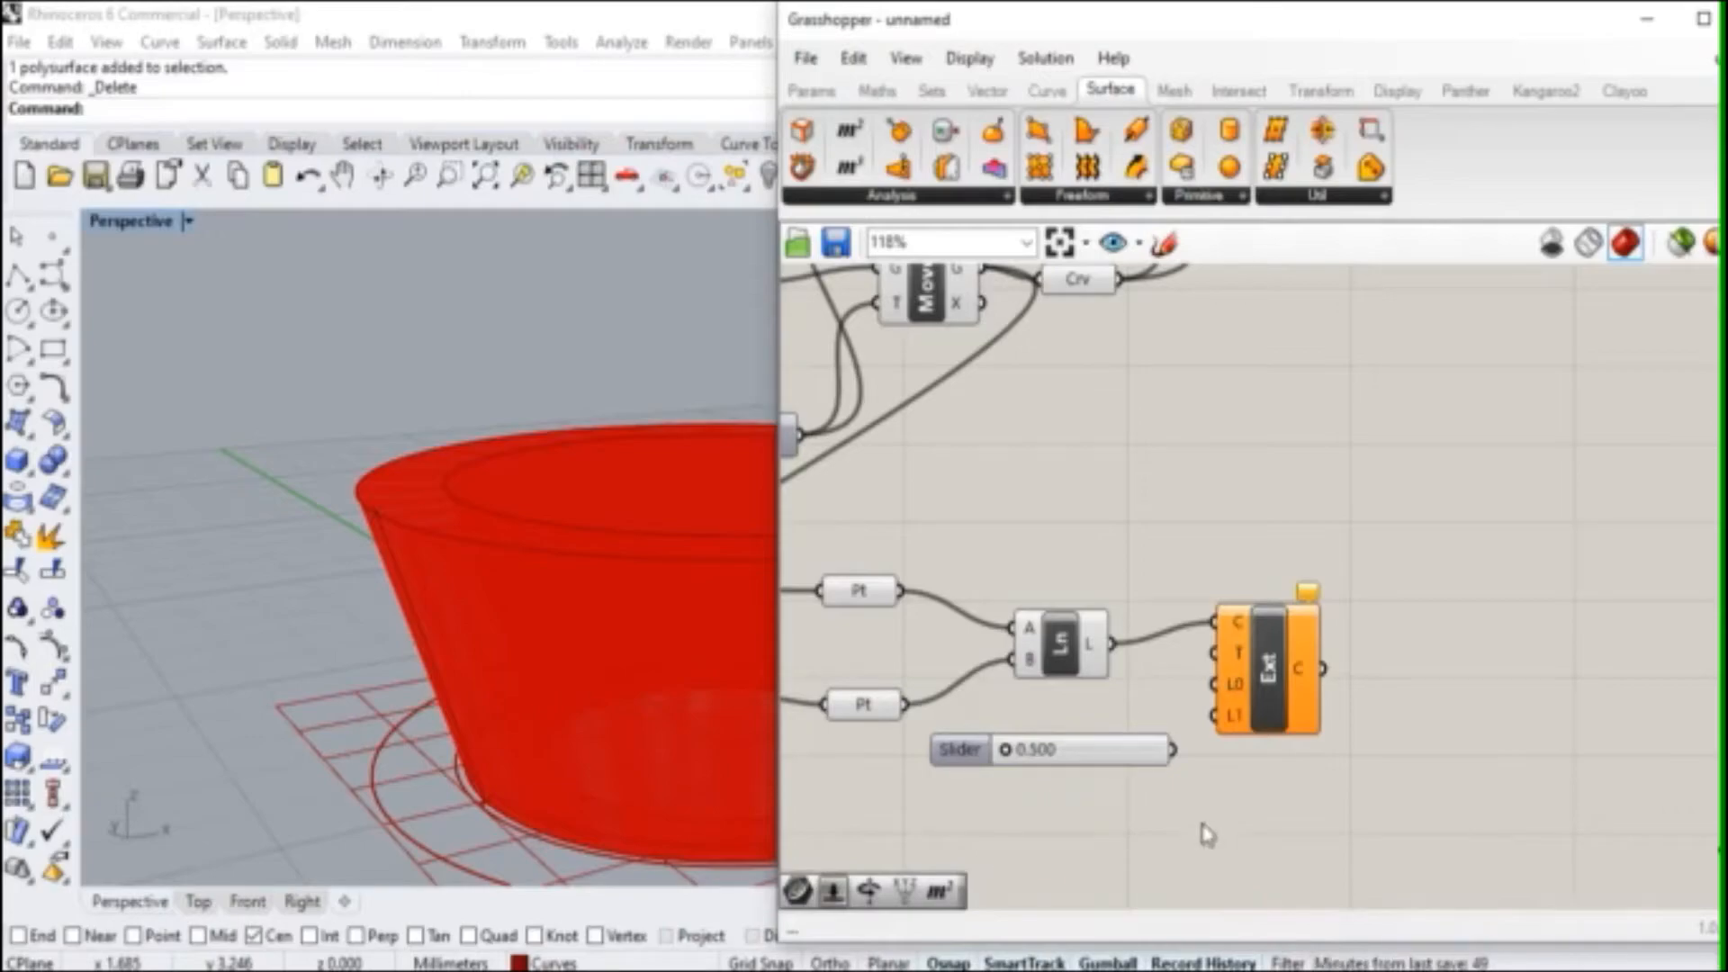
# Step: Connect the slider to the start length input (L0) of Extend Curve and look at the bowl from the side
pyautogui.moveTo(1109, 760); pyautogui.dragTo(1202, 687)
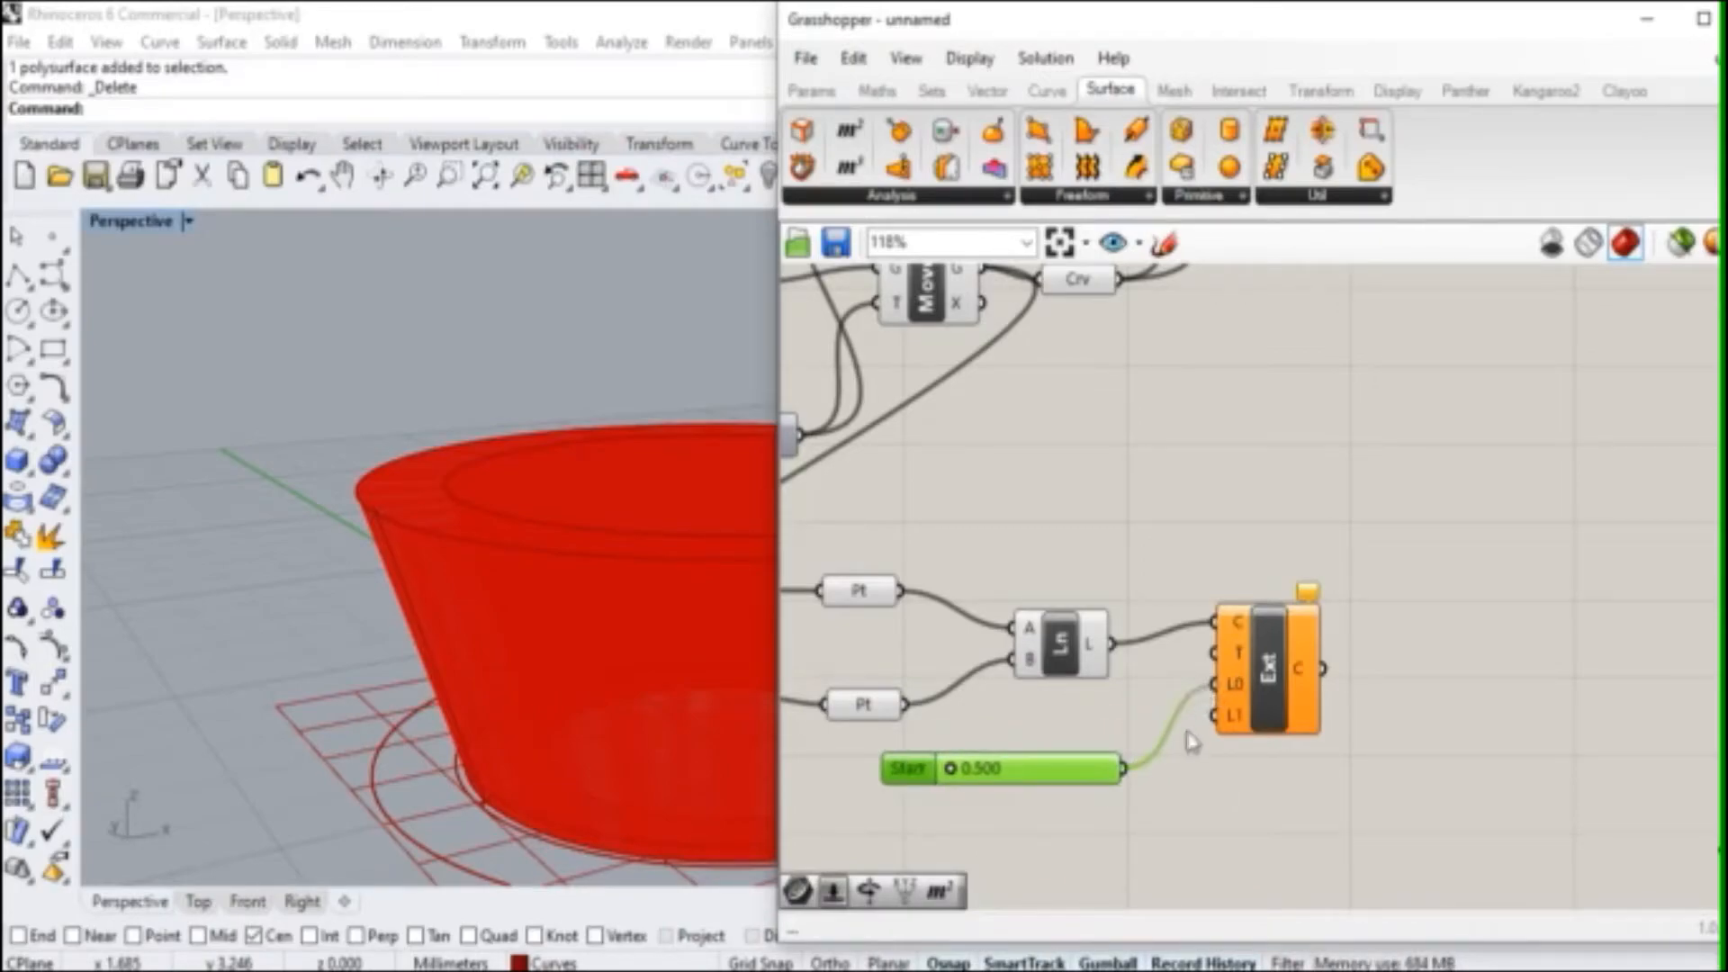
pyautogui.click(1207, 769)
pyautogui.scroll(-5, 405, 618)
pyautogui.moveTo(405, 617); pyautogui.dragTo(808, 797, button='right')
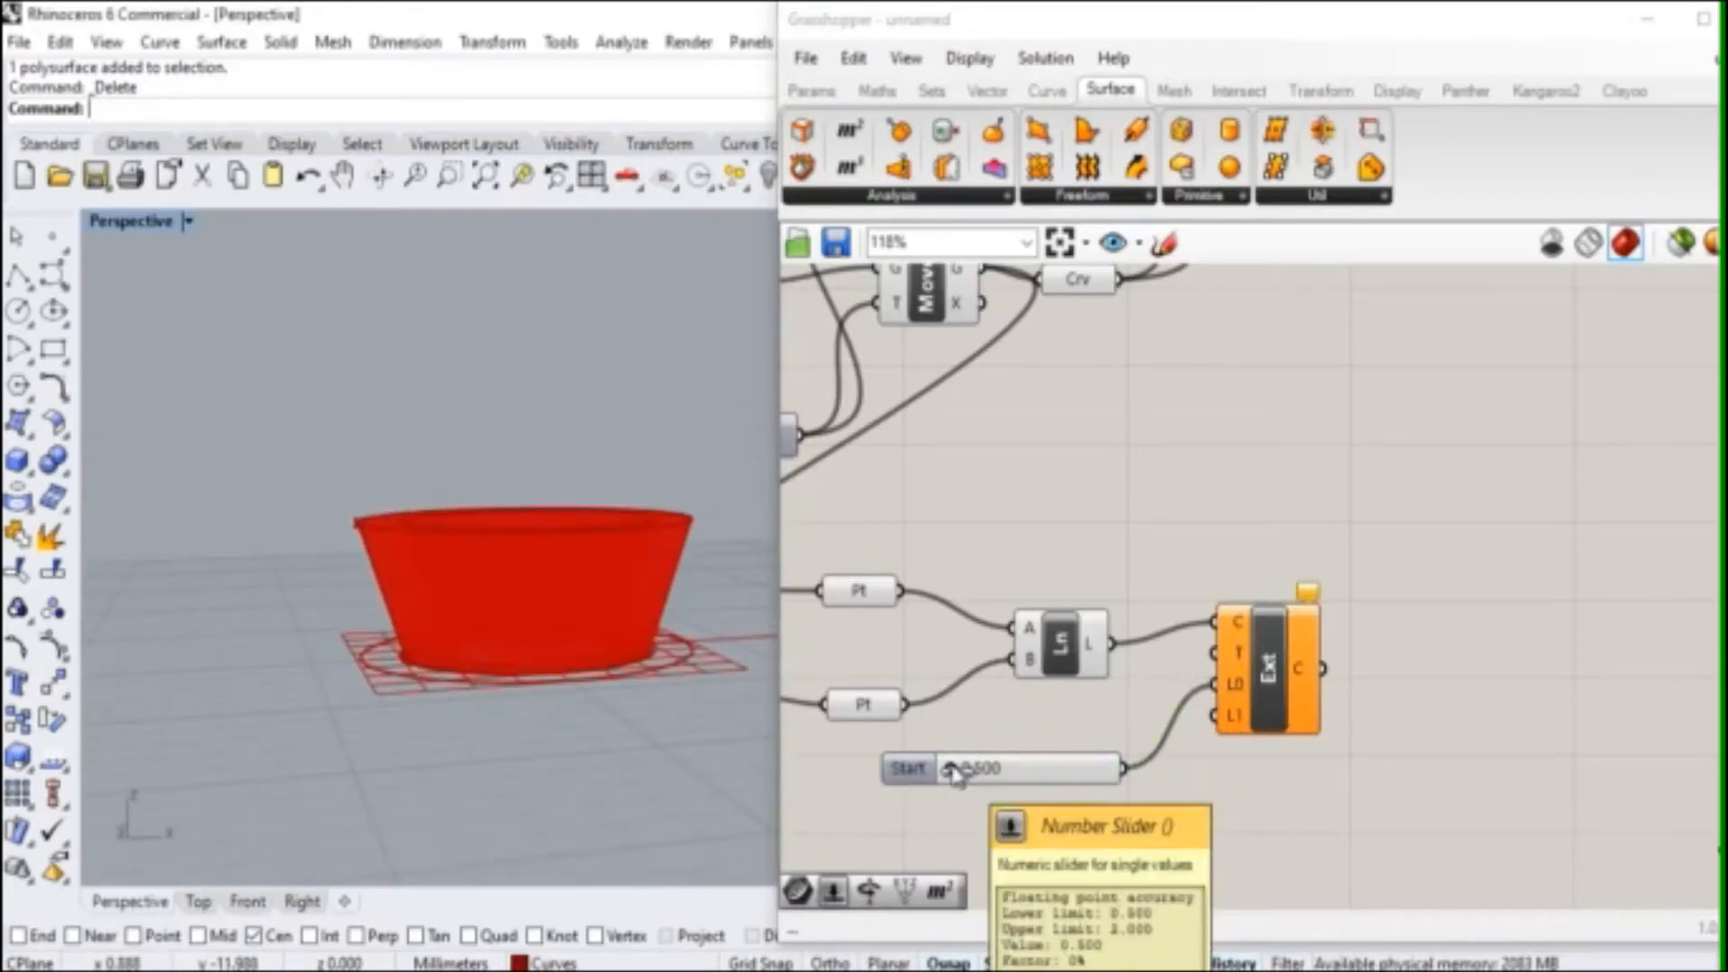
pyautogui.moveTo(953, 769)
pyautogui.mouseDown()
pyautogui.moveTo(1047, 770)
pyautogui.moveTo(945, 774)
pyautogui.mouseUp()
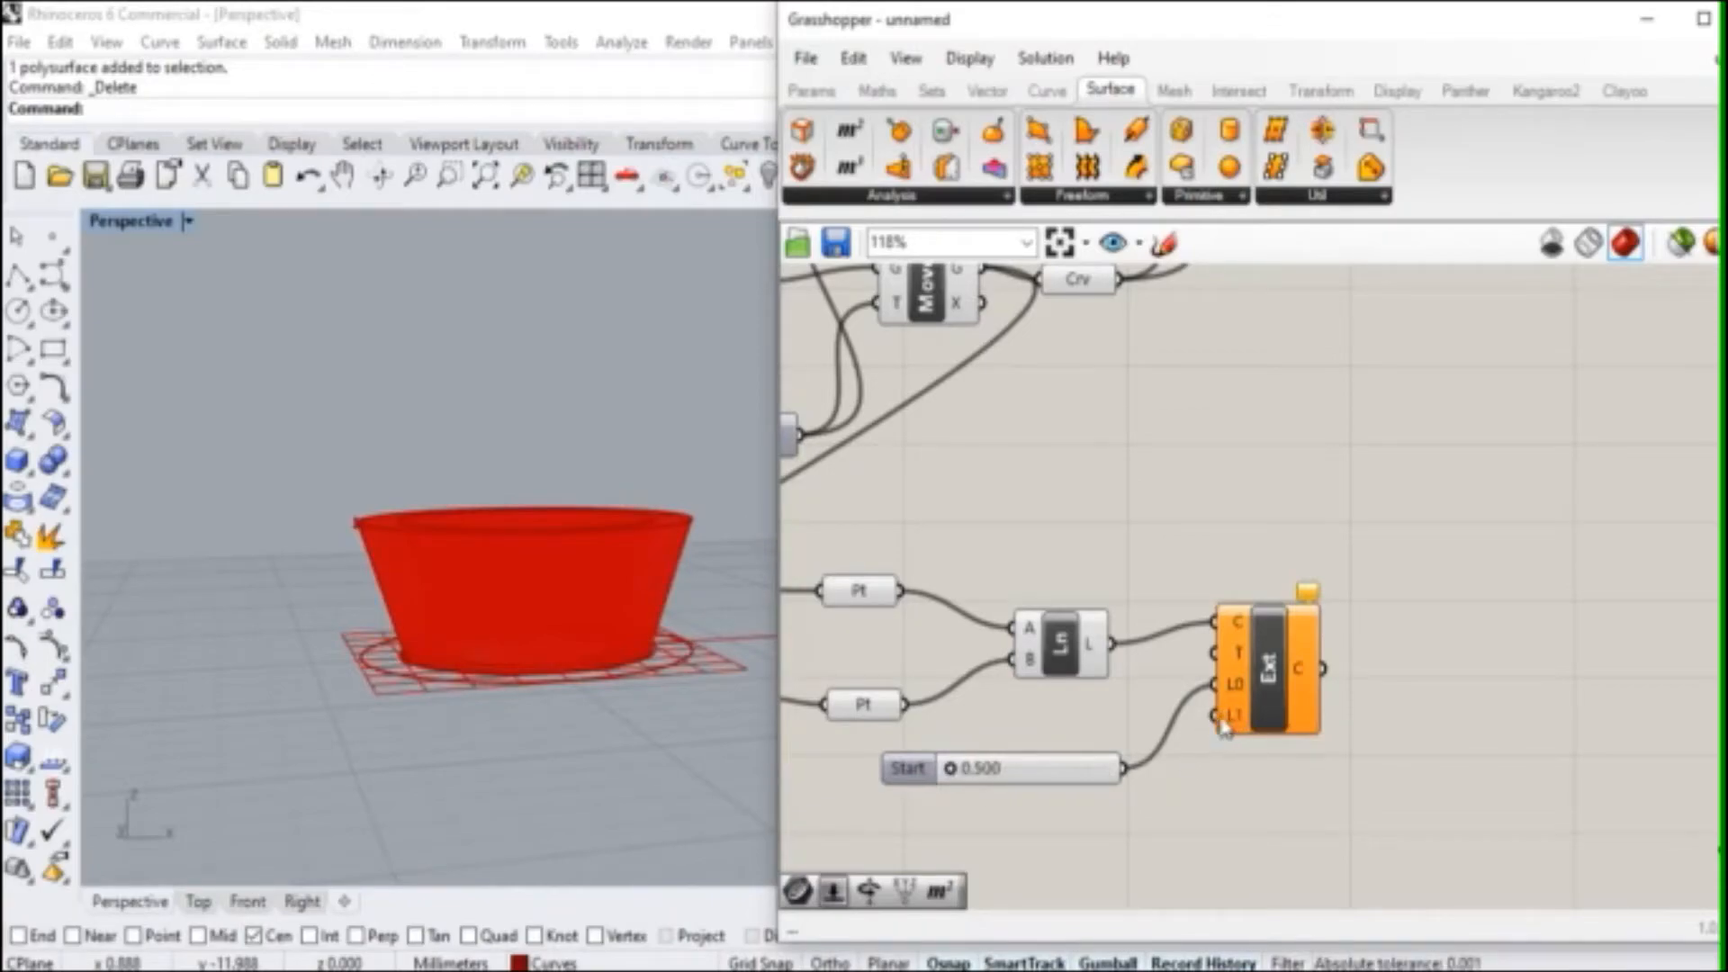
# Step: Set the end length (L1) of Extend Curve to 2 and inspect the line's extensions at the bowl's rim and base
pyautogui.rightClick(1247, 735)
pyautogui.rightClick(1235, 734)
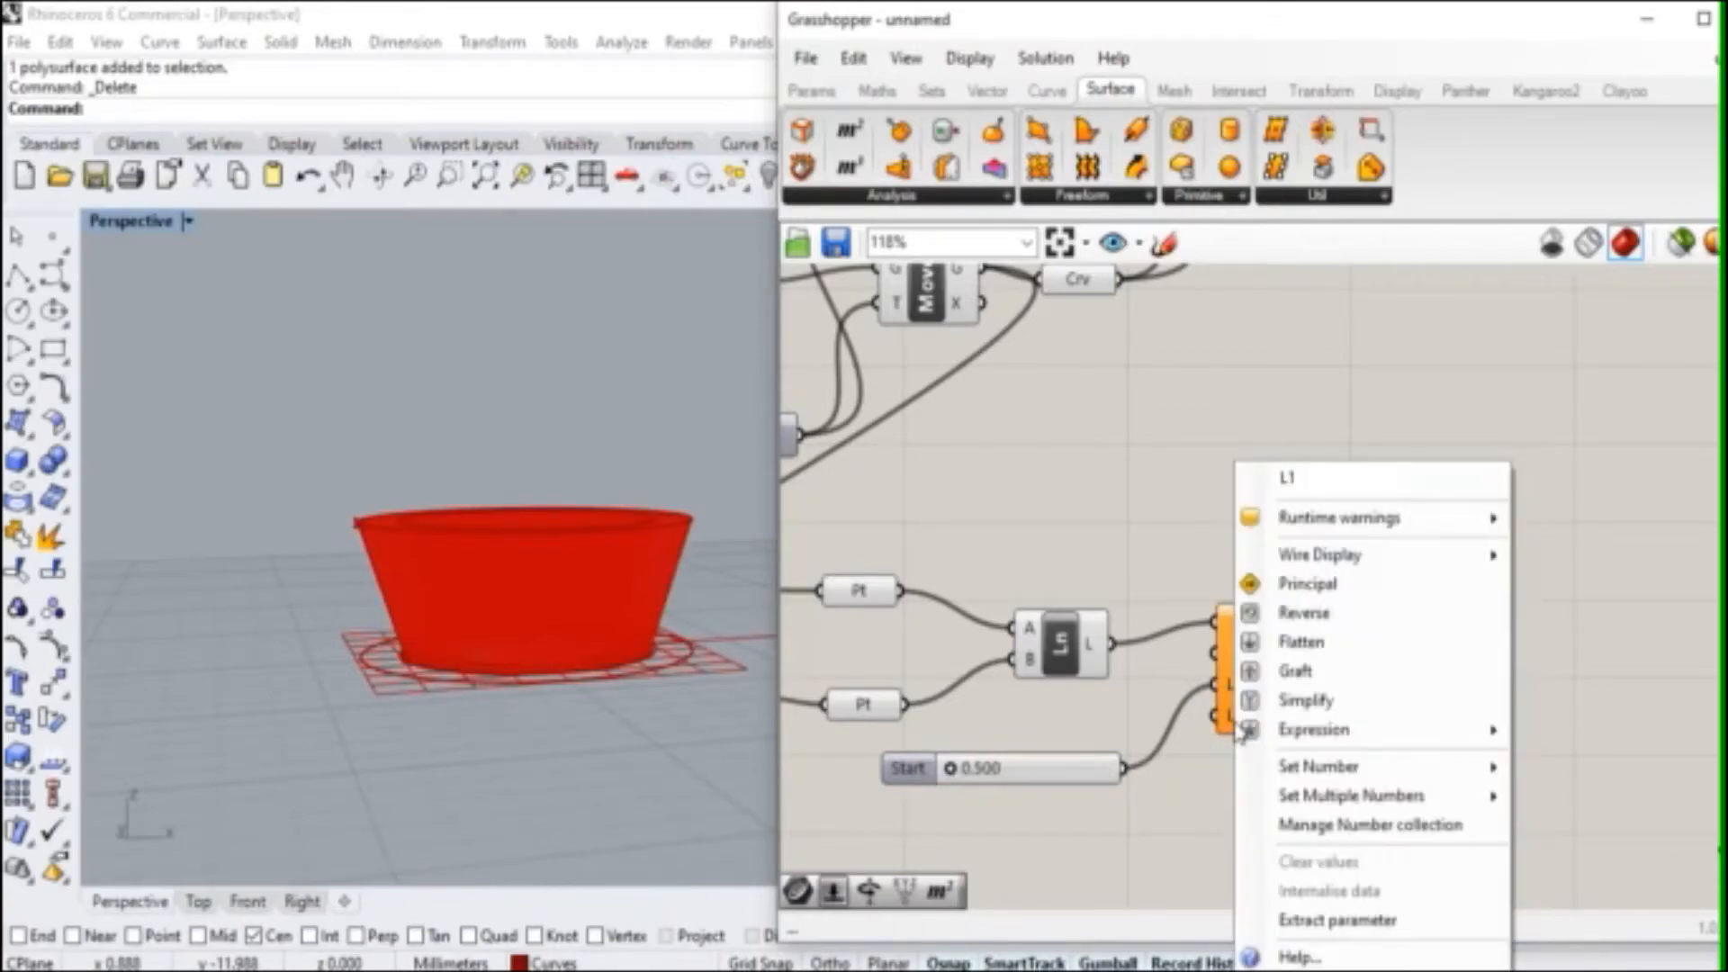
pyautogui.moveTo(1310, 766)
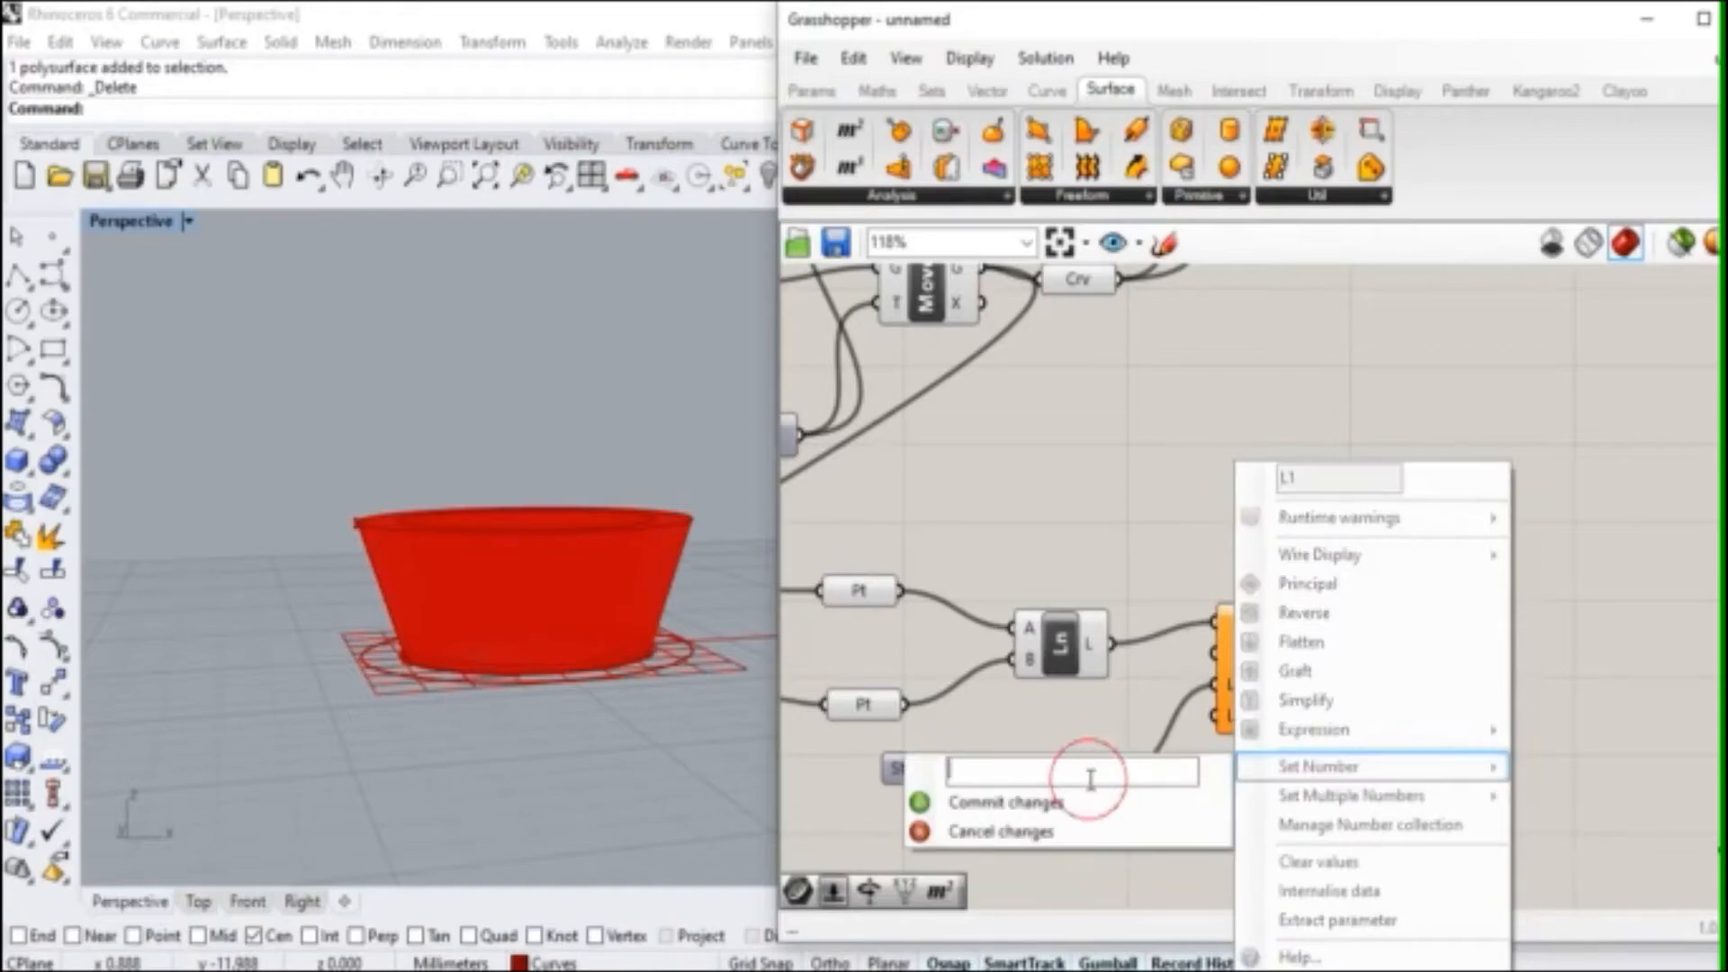
pyautogui.write('2')
pyautogui.click(1026, 803)
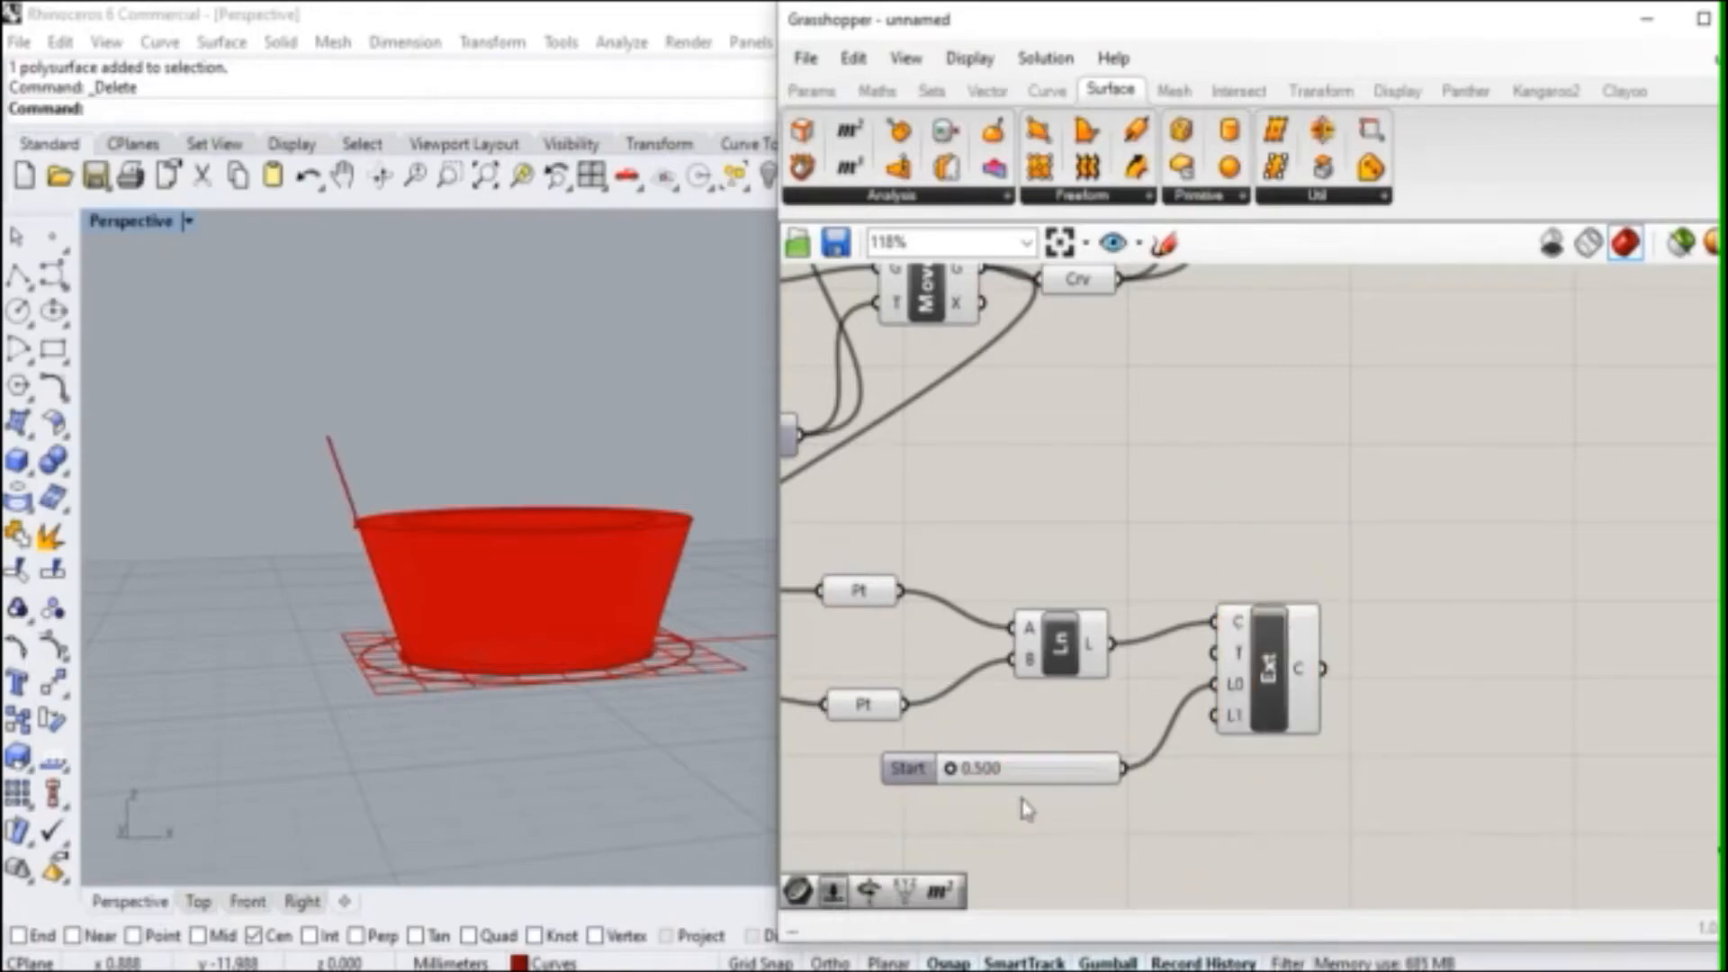
pyautogui.scroll(5, 473, 671)
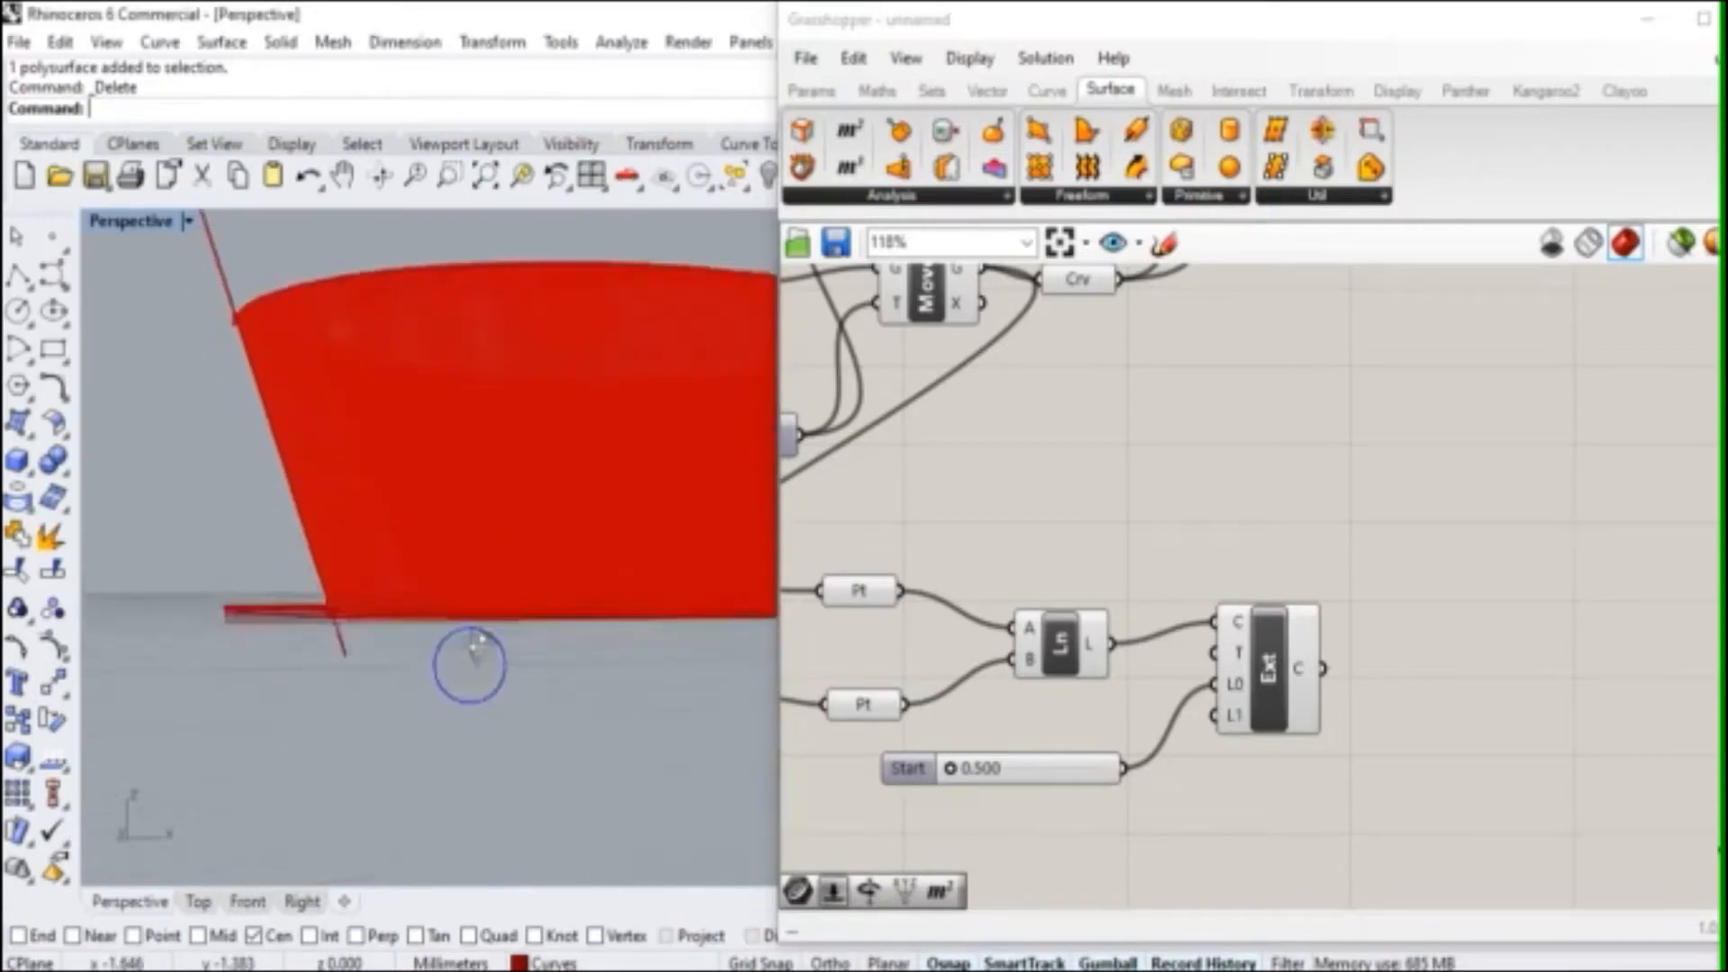
# Step: Connect the slider to the end length input (L1) of Extend Curve as well
pyautogui.click(956, 776)
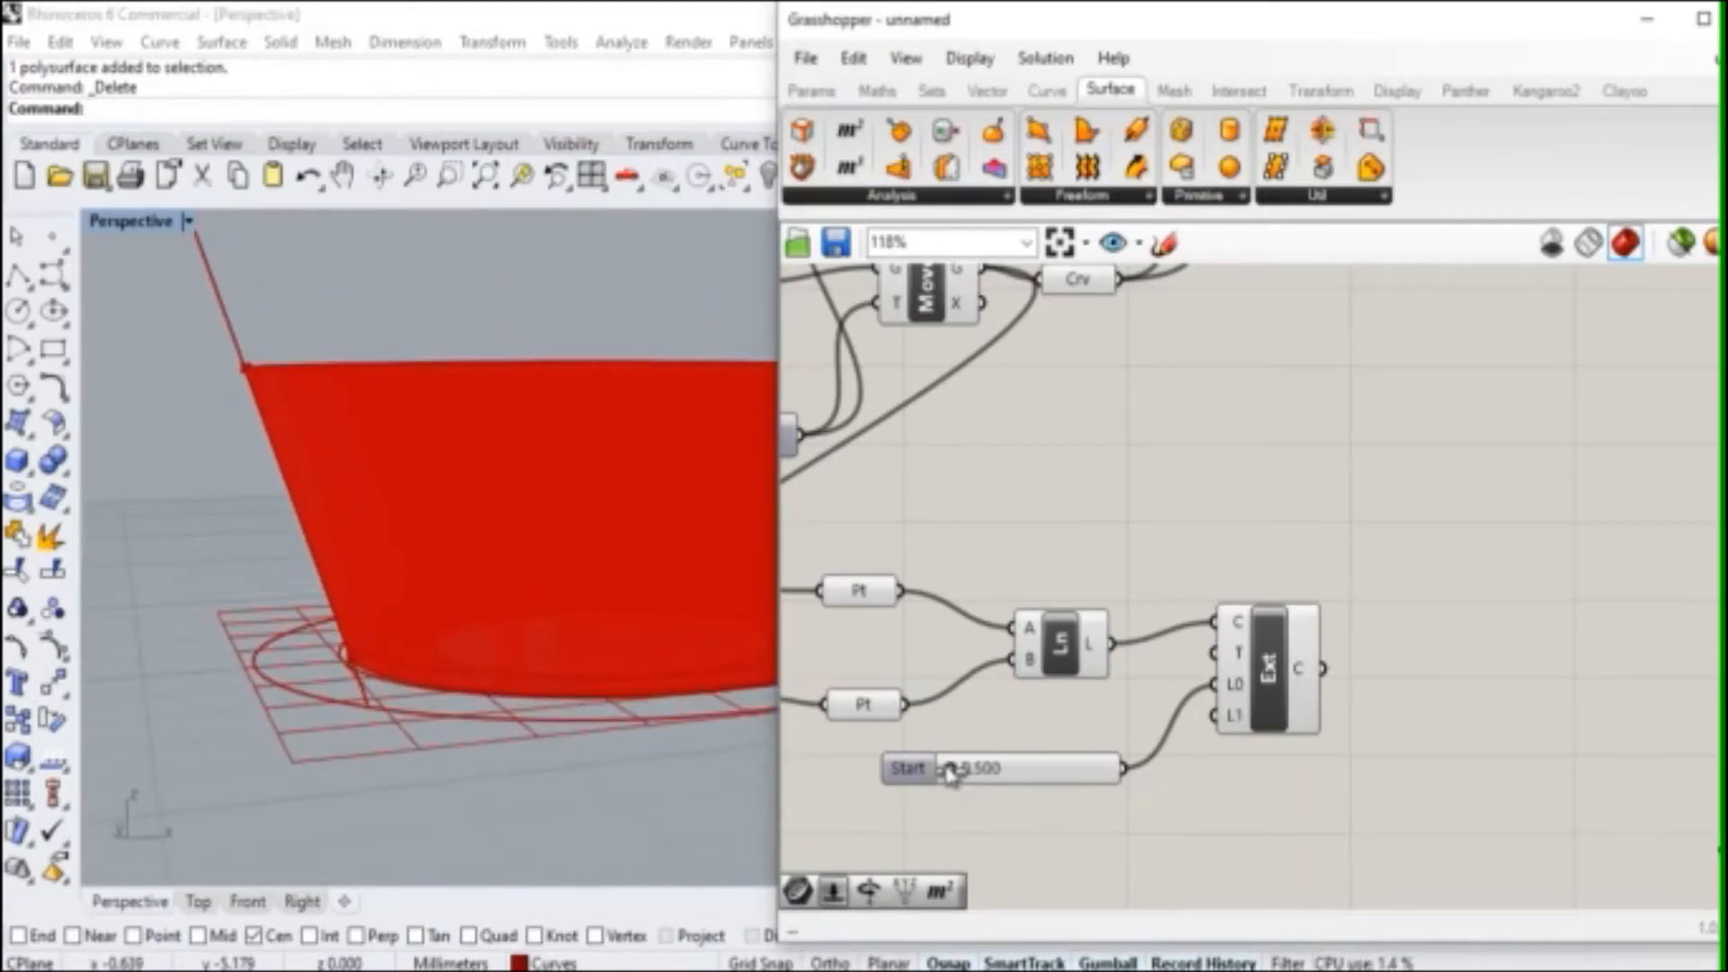
pyautogui.moveTo(1124, 769); pyautogui.dragTo(1215, 716)
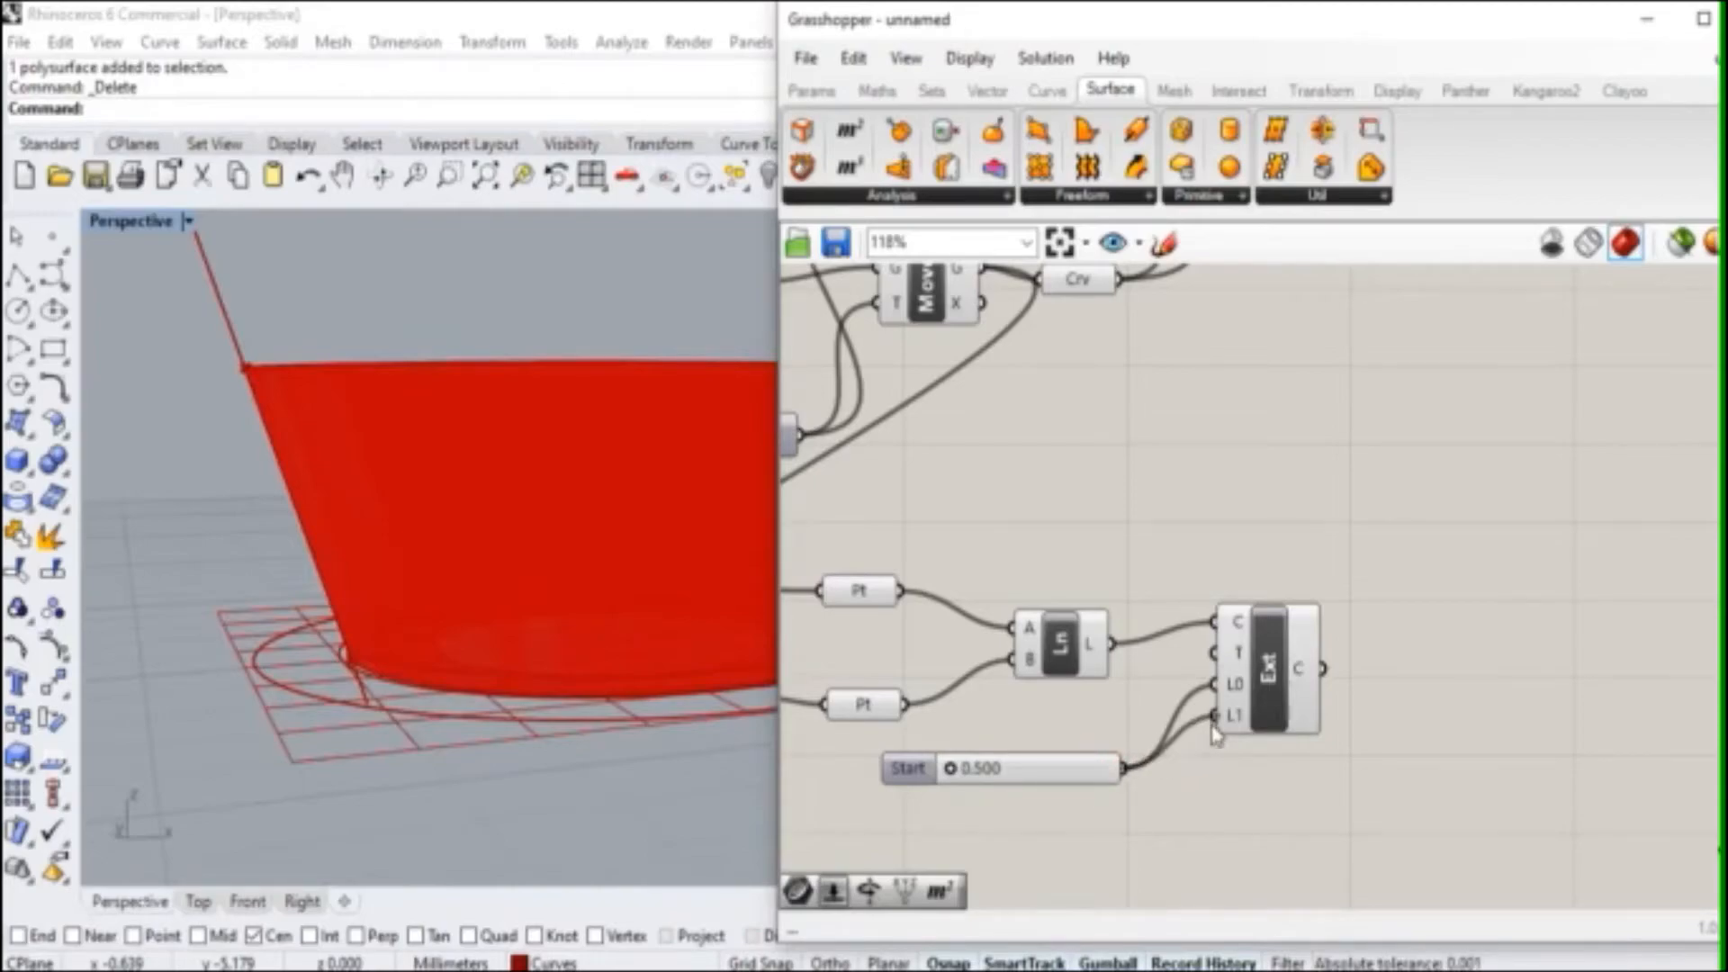
pyautogui.rightClick(1235, 685)
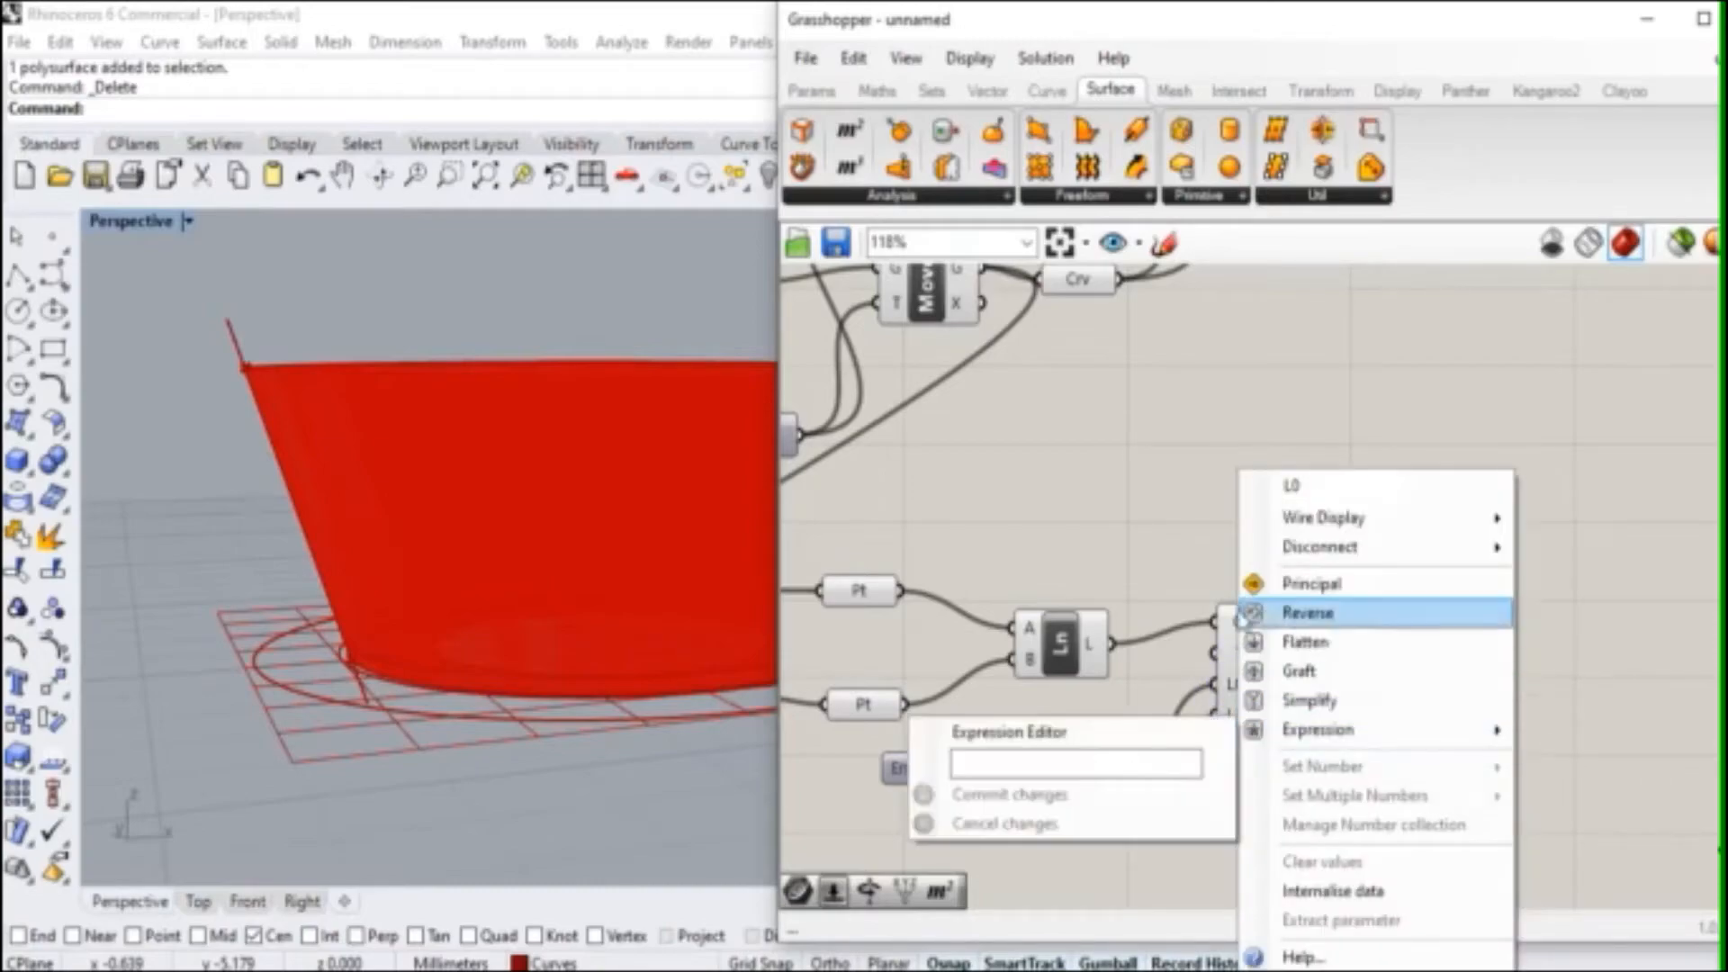
pyautogui.click(1147, 707)
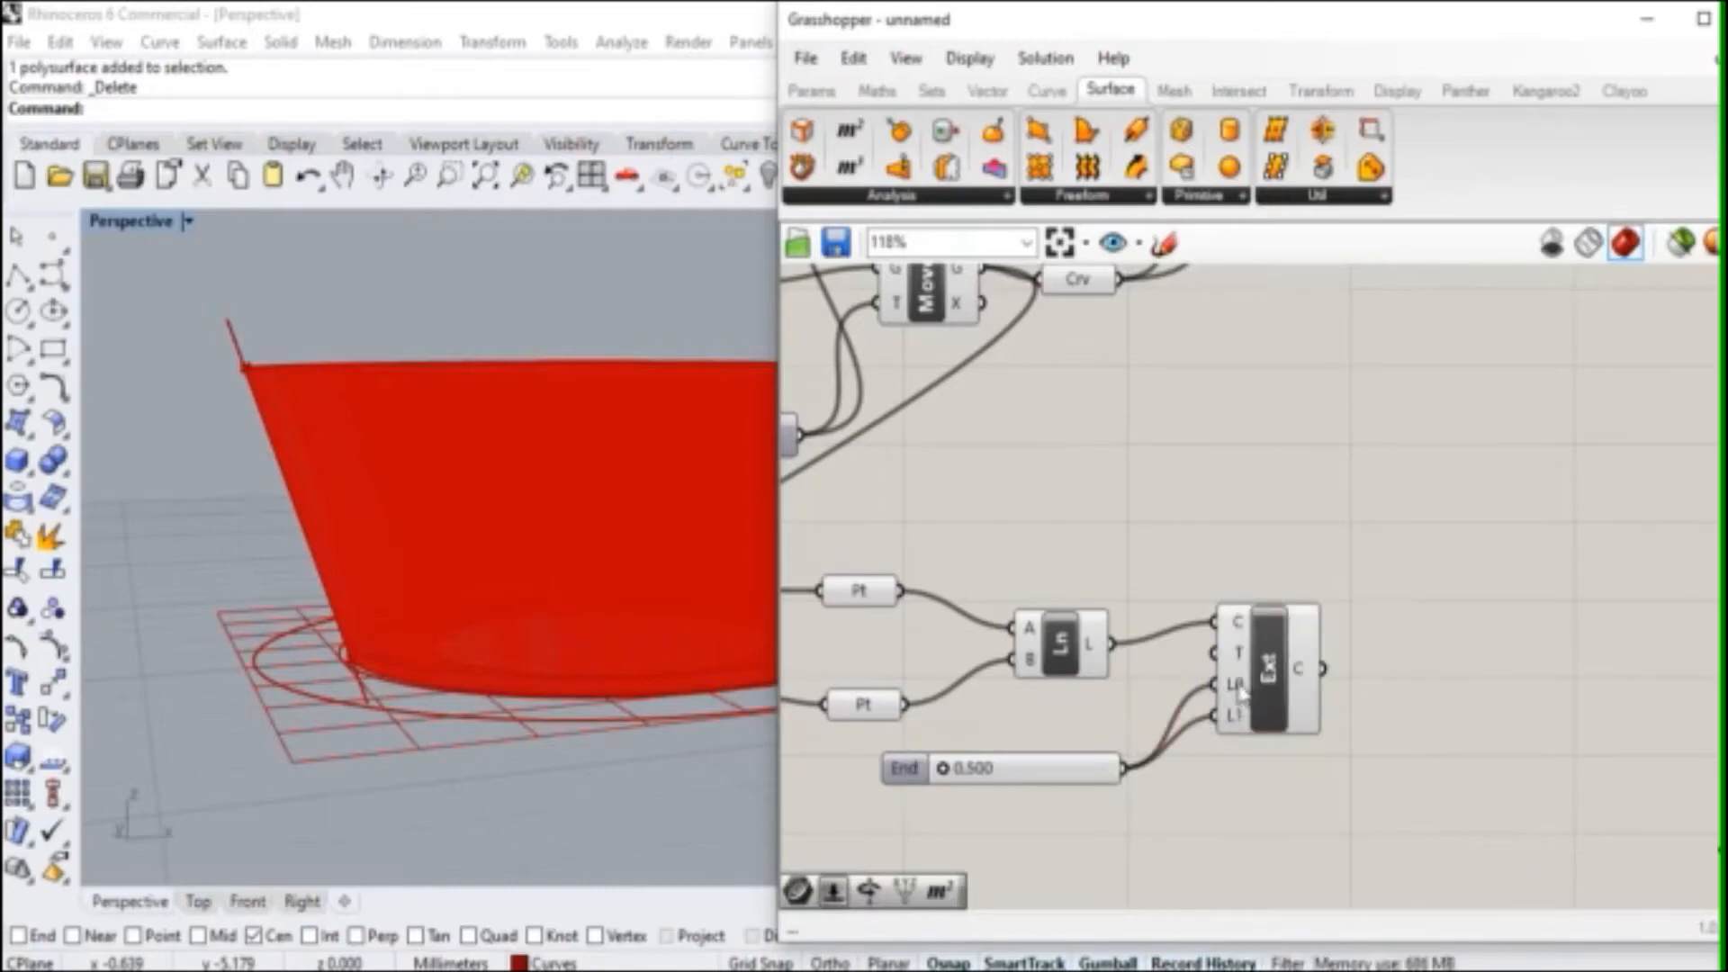
# Step: Disconnect the slider from the start length input (L0) of Extend Curve and set that length to 0
pyautogui.rightClick(1234, 687)
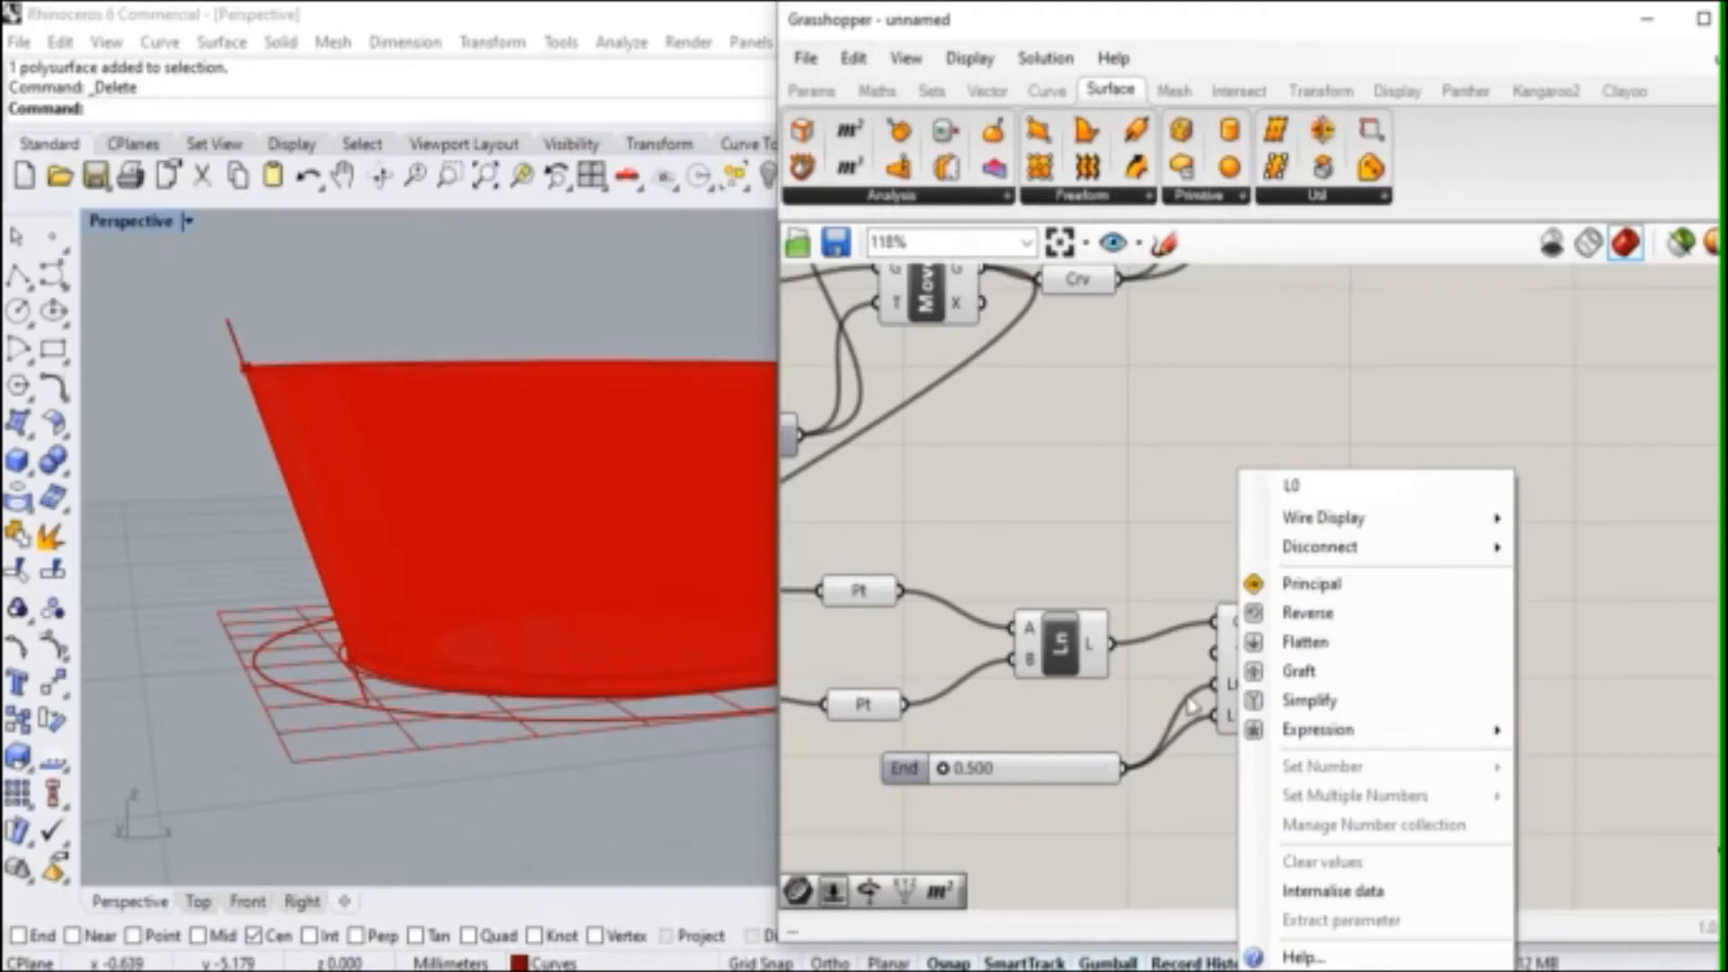
pyautogui.rightClick(1222, 689)
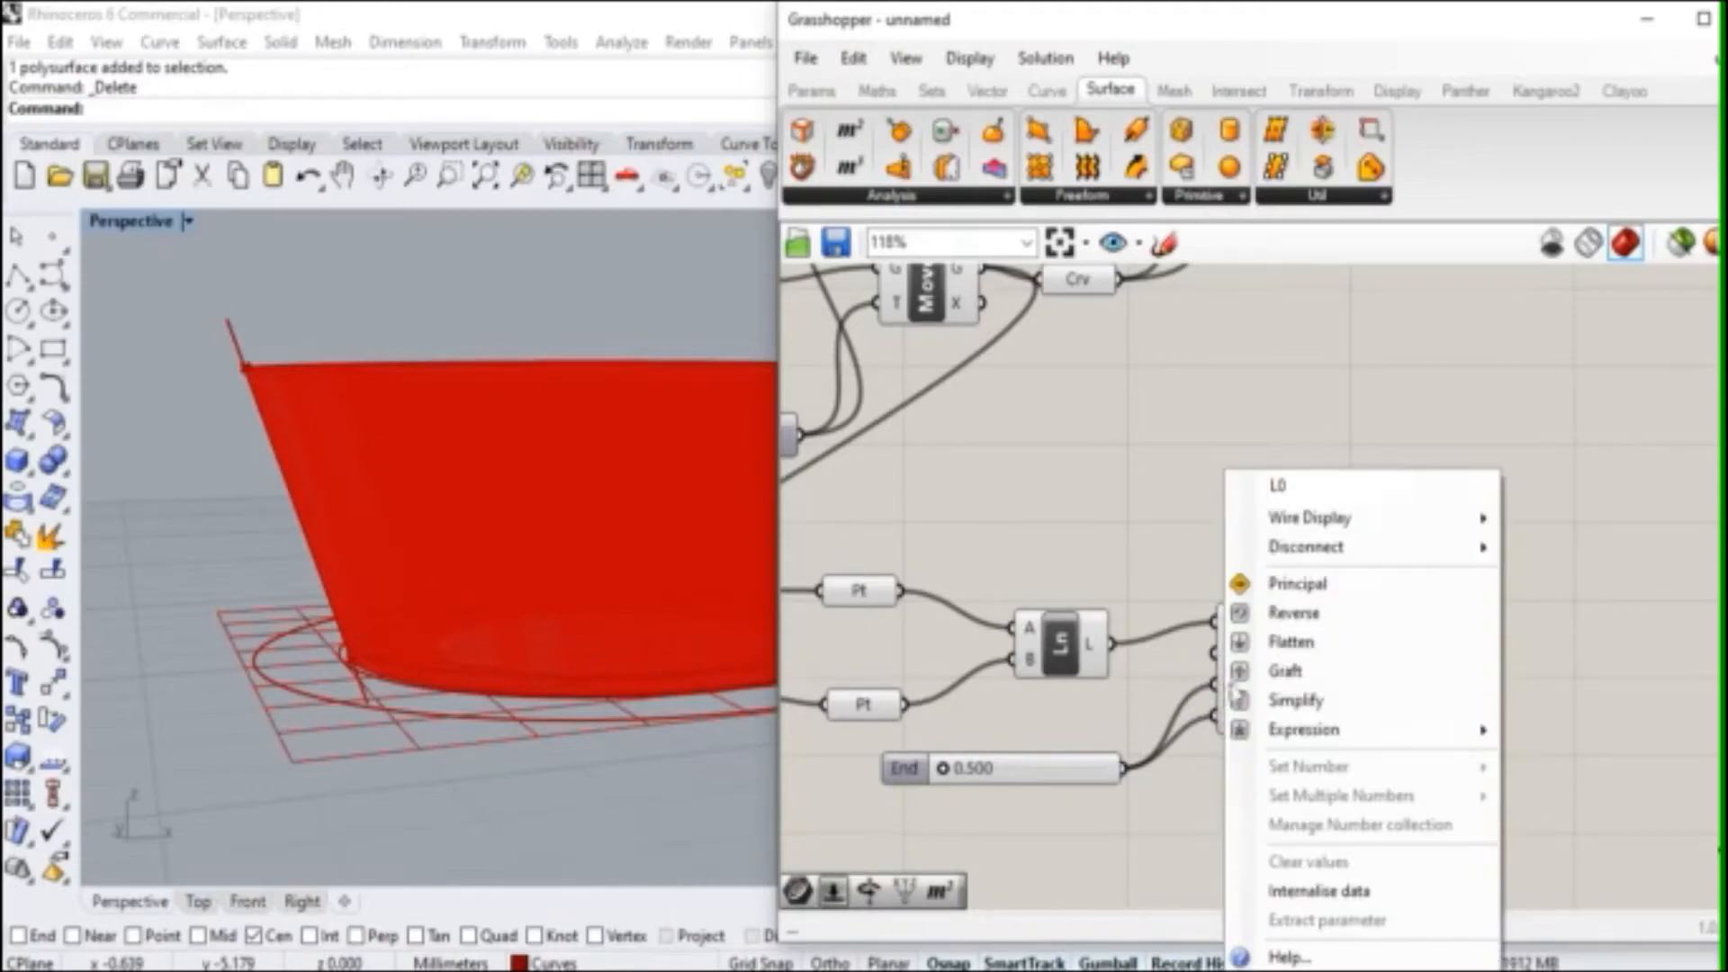
pyautogui.moveTo(1384, 556)
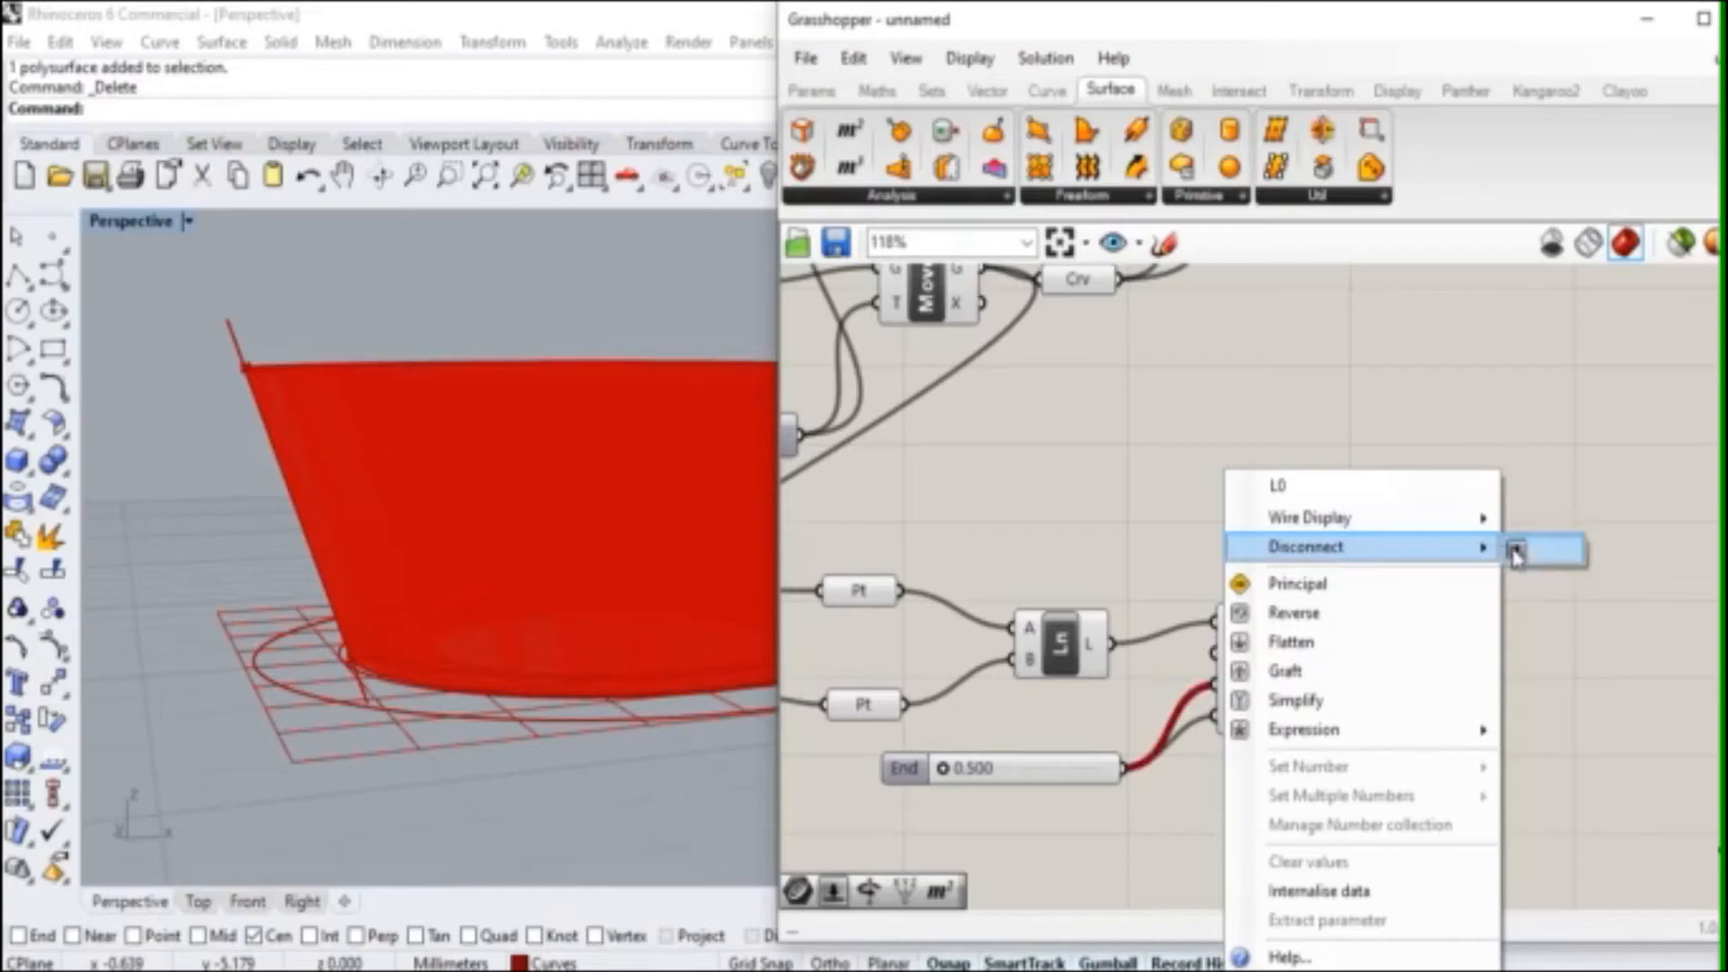
pyautogui.click(1516, 550)
pyautogui.rightClick(1224, 687)
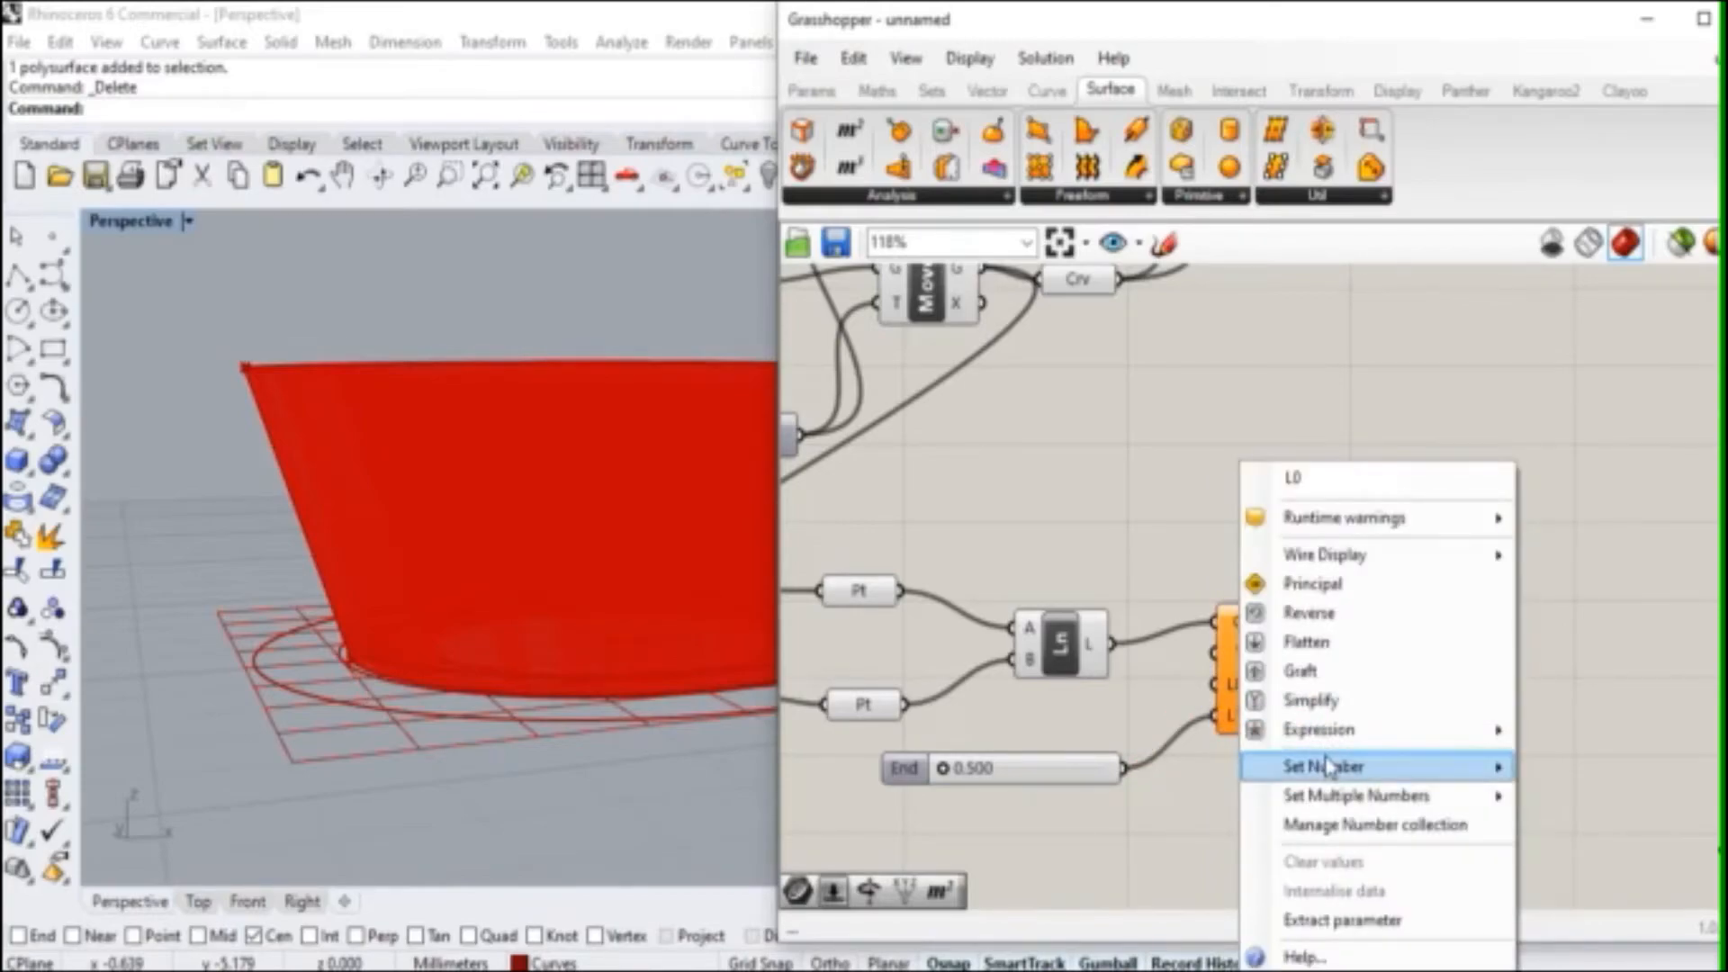
pyautogui.moveTo(1323, 766)
pyautogui.write('0')
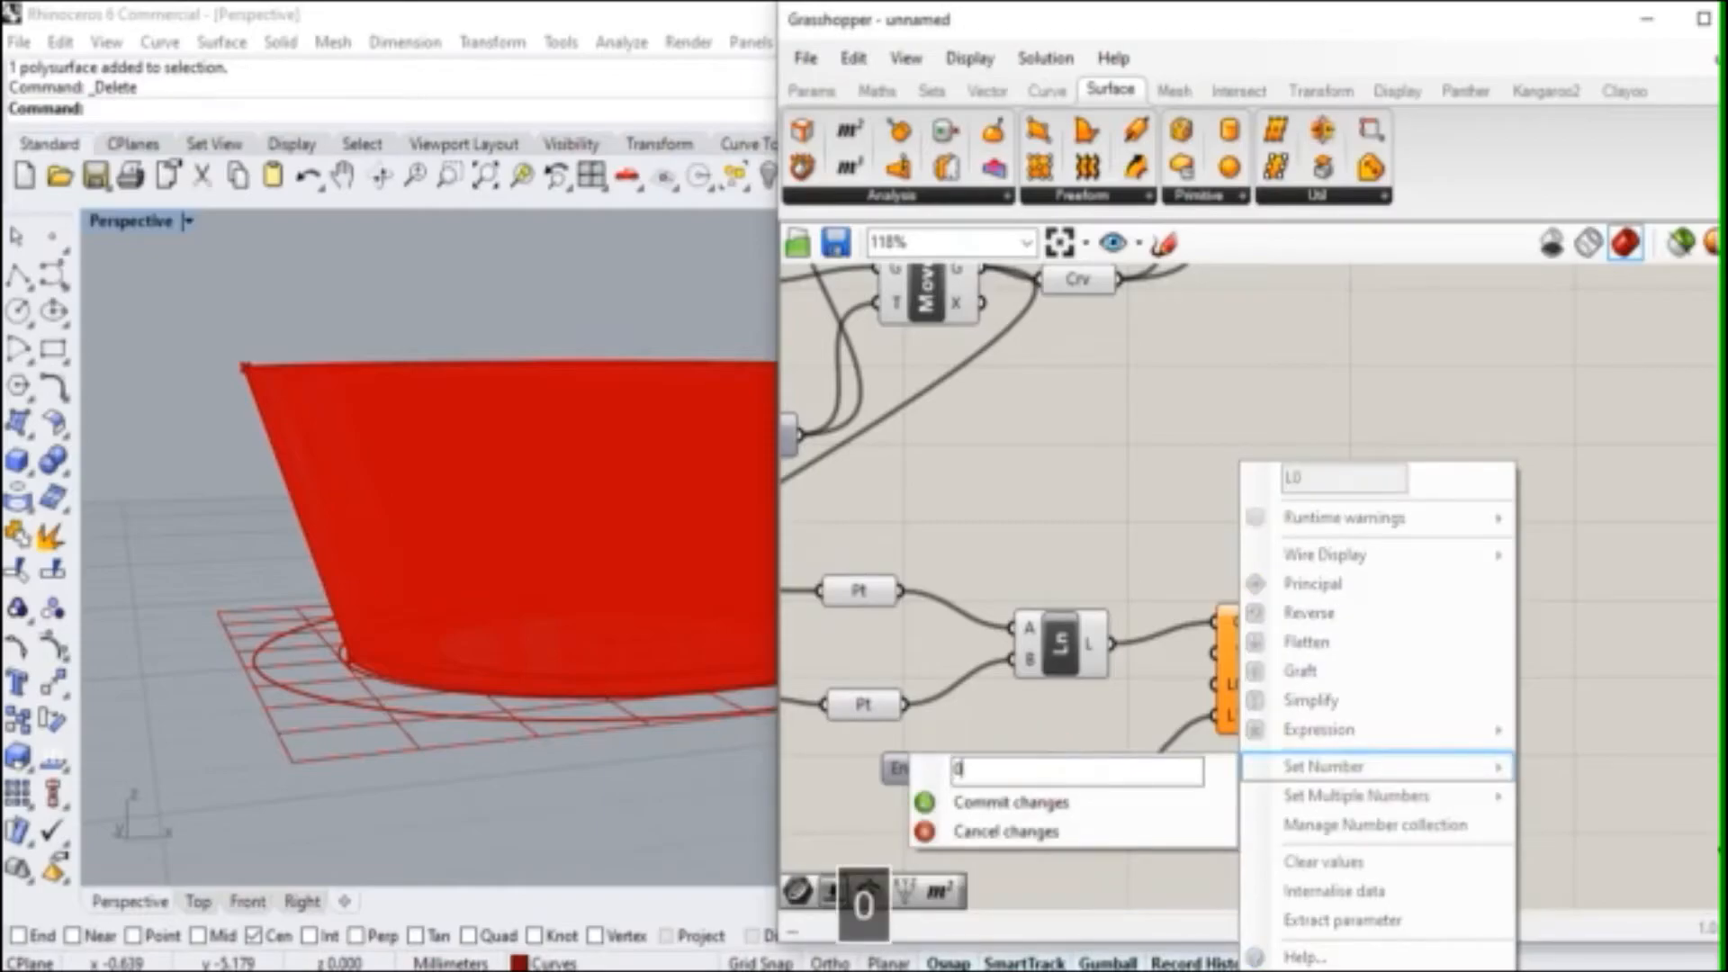
pyautogui.click(984, 804)
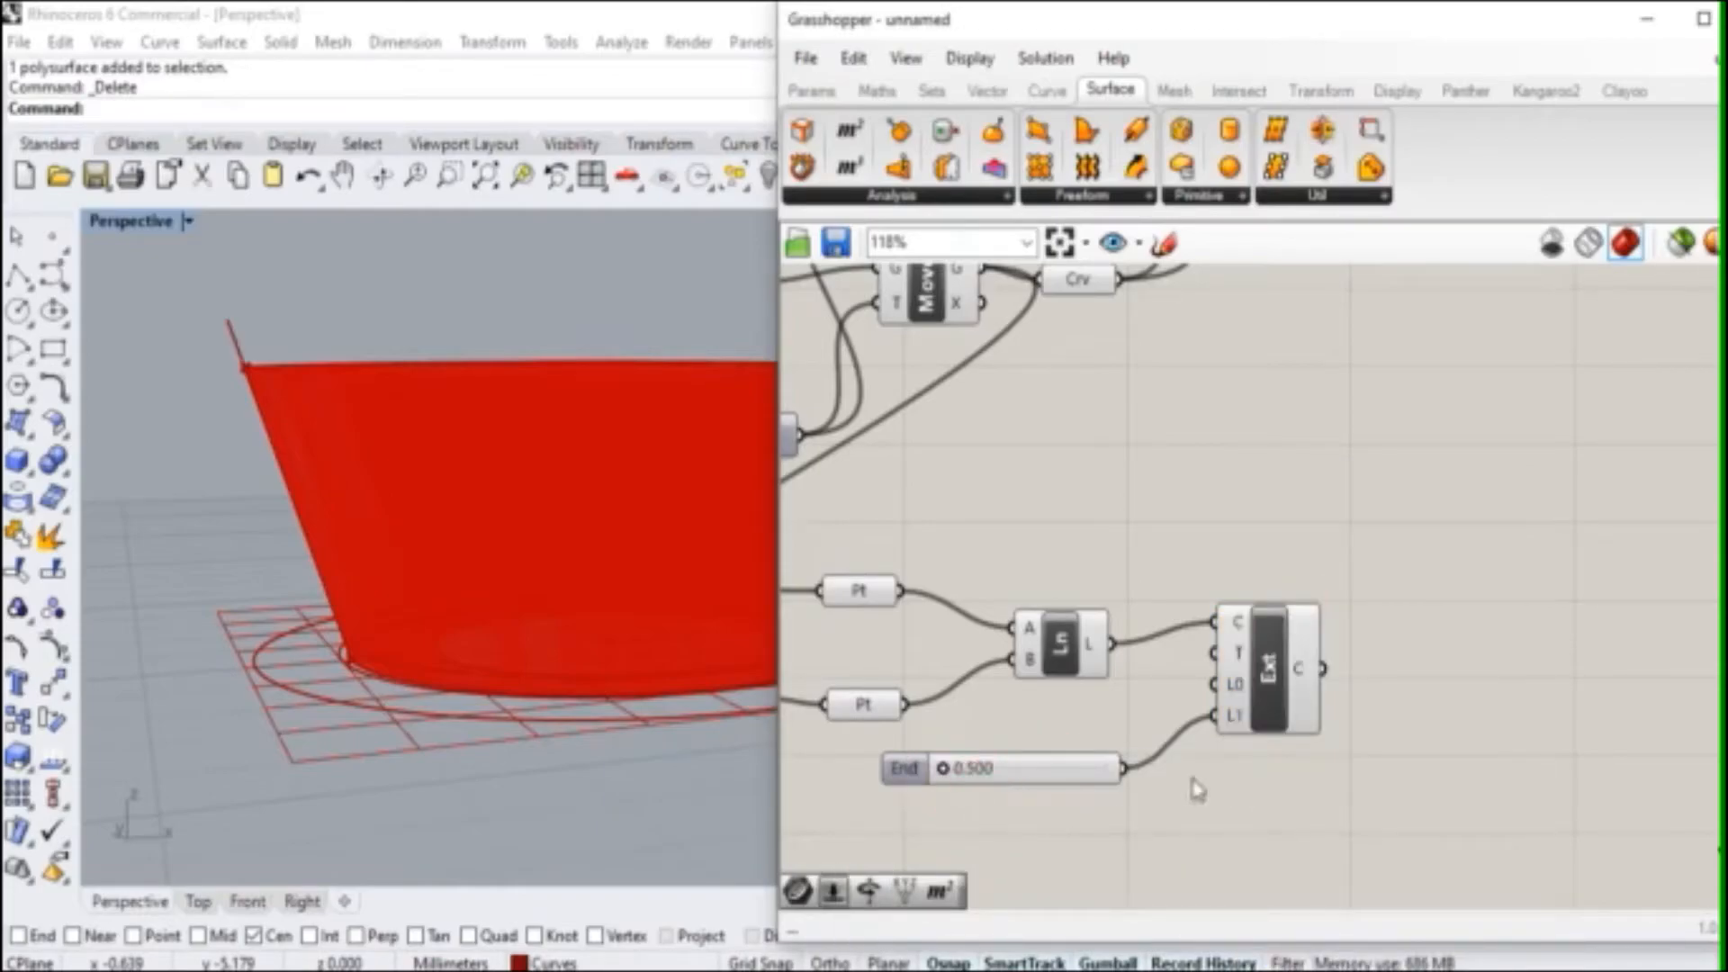
# Step: Increase the End slider to lengthen the line's extension beyond the bowl's rim
pyautogui.moveTo(942, 767); pyautogui.dragTo(1065, 776)
pyautogui.scroll(-3, 432, 540)
pyautogui.moveTo(1354, 734); pyautogui.dragTo(1124, 739, button='right')
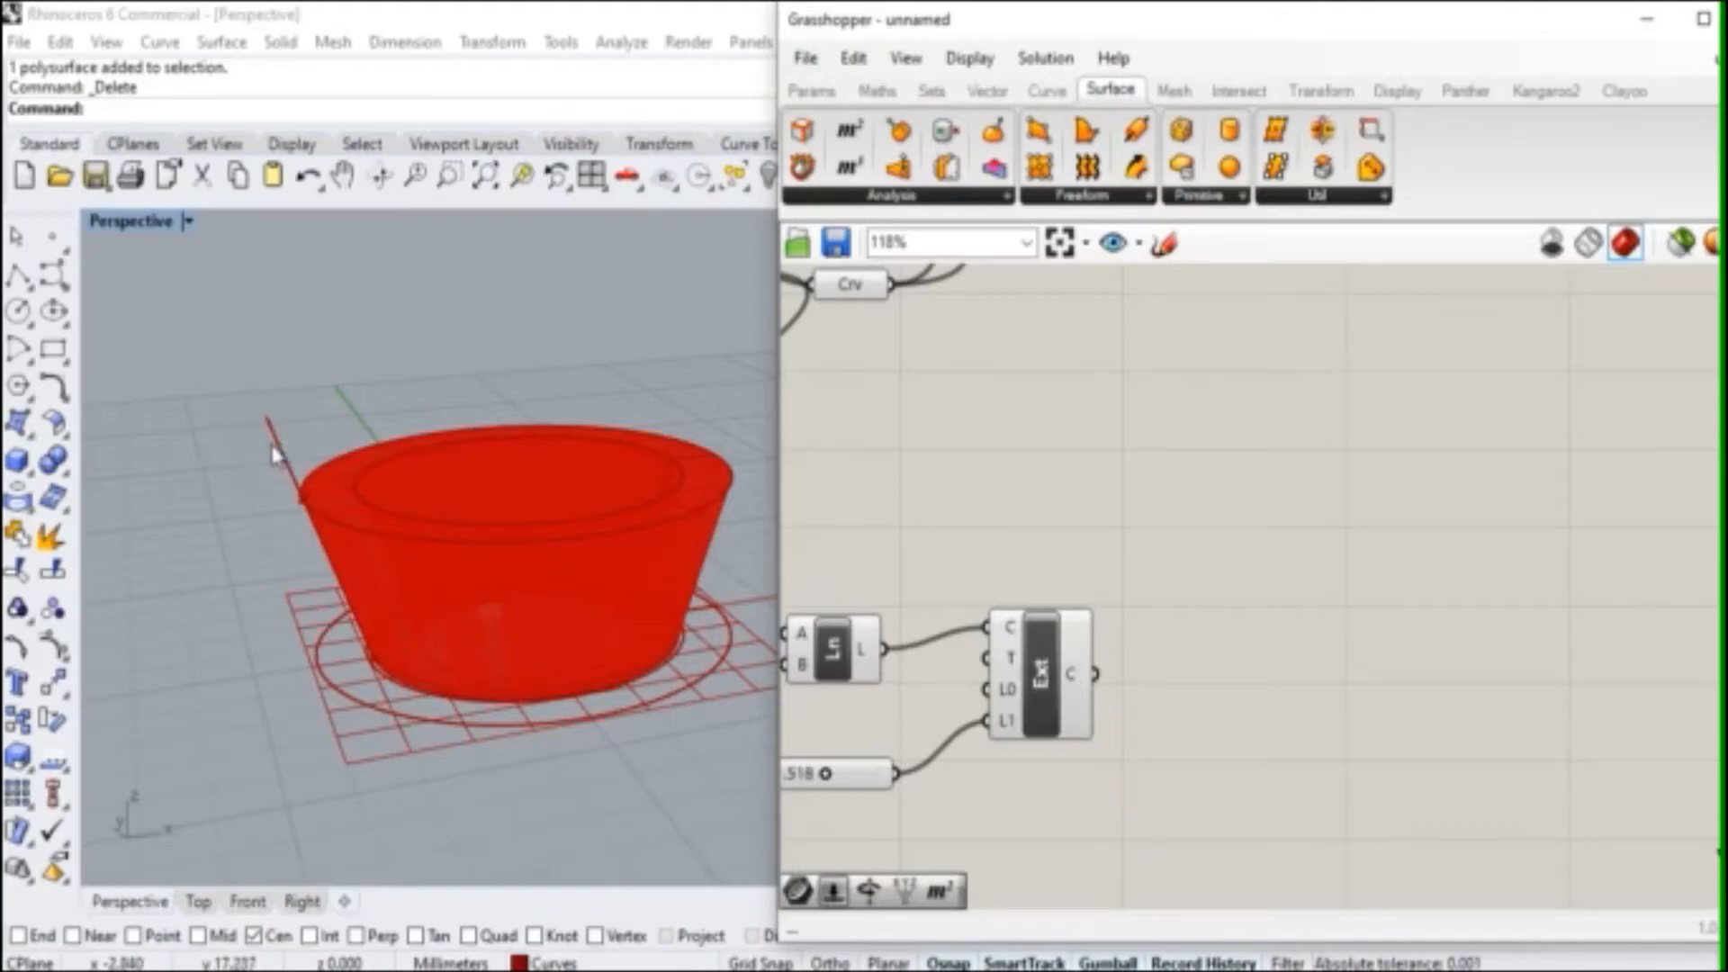
pyautogui.moveTo(240, 453); pyautogui.dragTo(279, 538, button='right')
# Step: Add an Offset Curve component and feed it the extended curve from Extend Curve
pyautogui.moveTo(1141, 657); pyautogui.dragTo(1048, 613, button='right')
pyautogui.doubleClick(1150, 637)
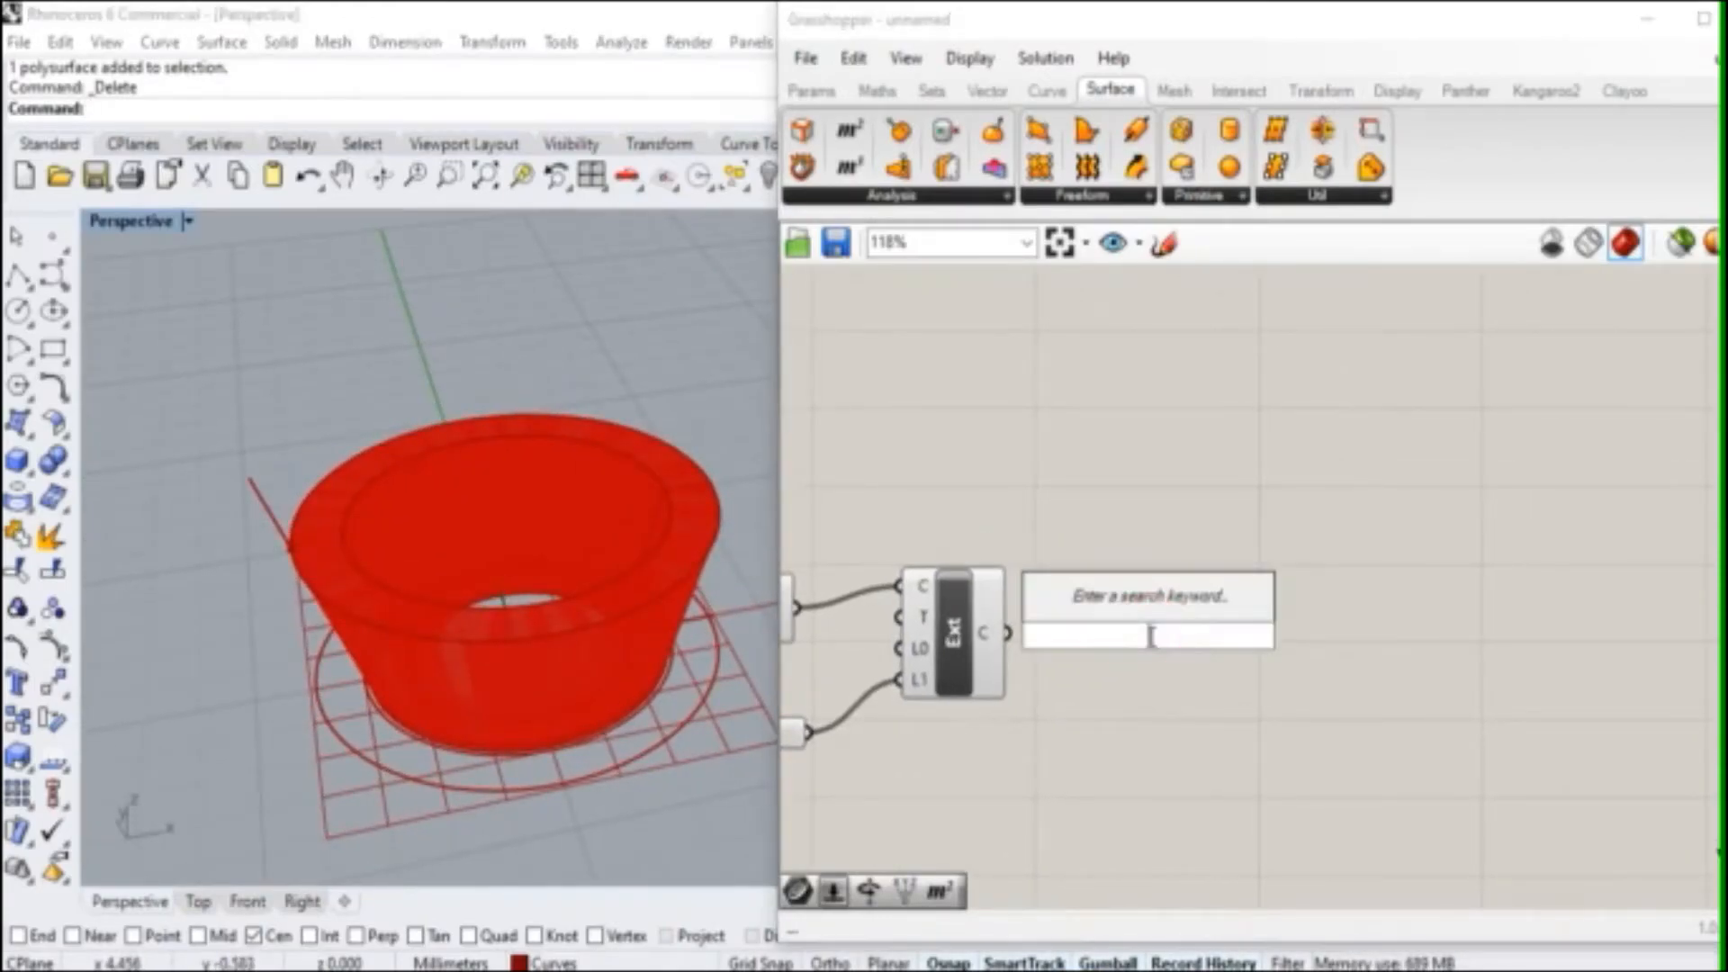
pyautogui.write('offset')
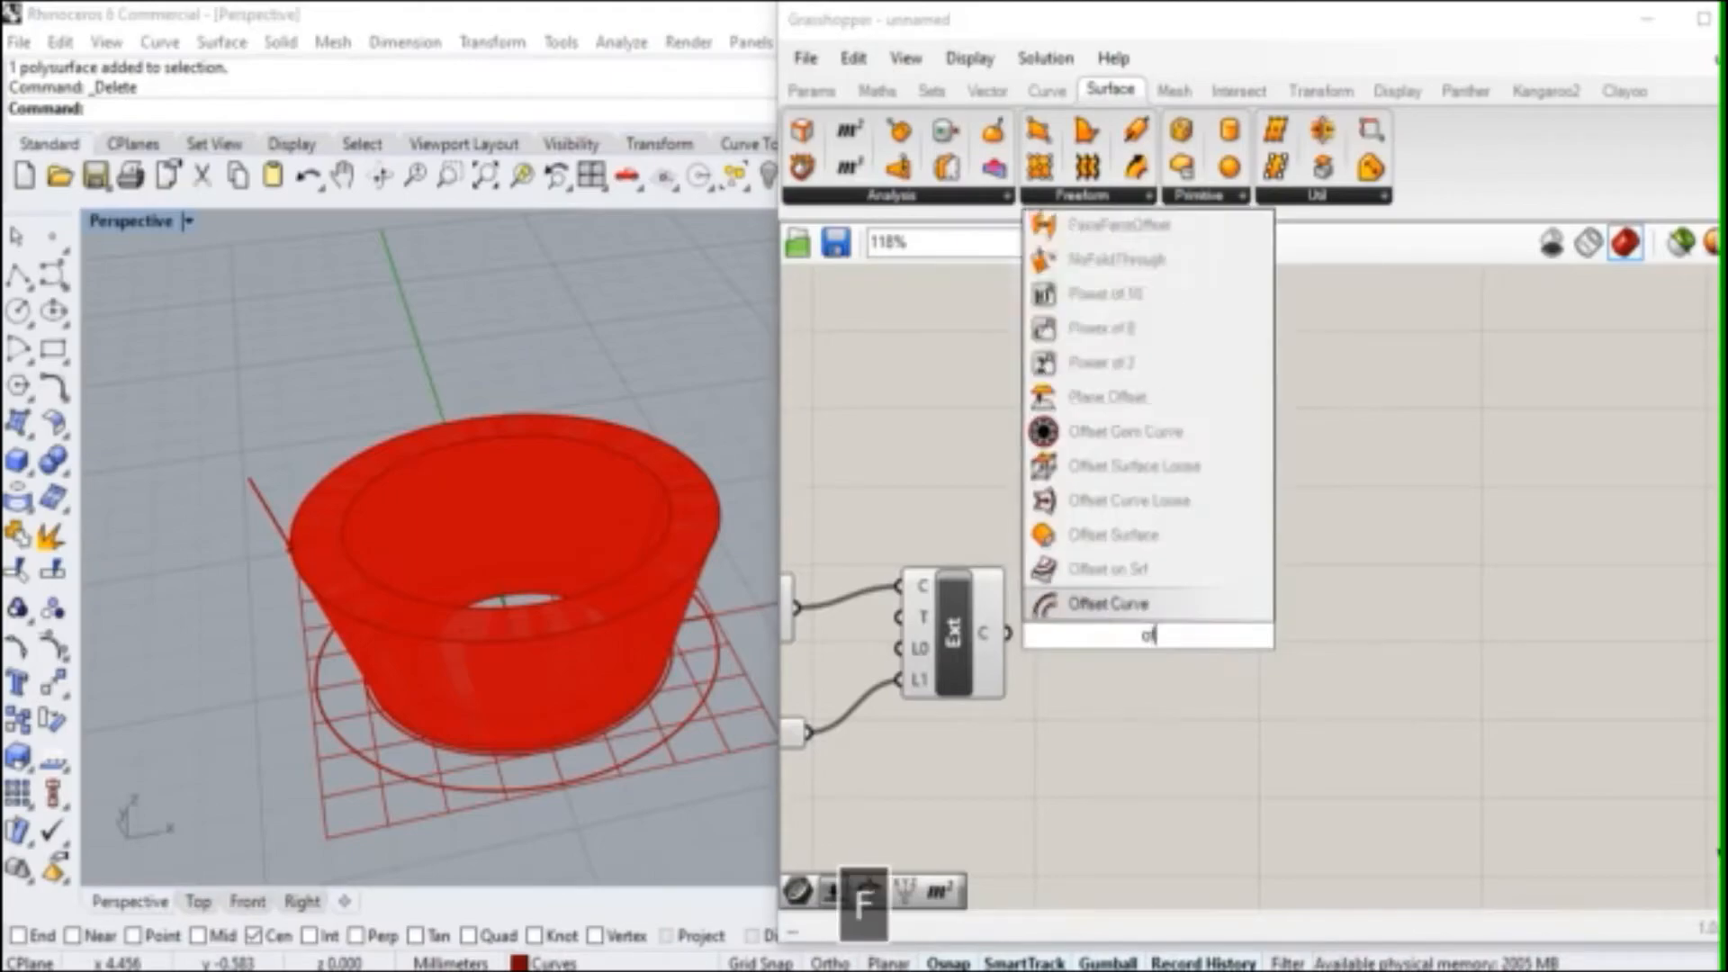
pyautogui.click(1169, 604)
pyautogui.moveTo(1013, 635); pyautogui.dragTo(1095, 590)
# Step: Set the plane input (P) of Offset Curve to the WorldZX plane
pyautogui.moveTo(466, 529); pyautogui.dragTo(106, 866, button='right')
pyautogui.moveTo(1268, 261); pyautogui.dragTo(108, 814, button='right')
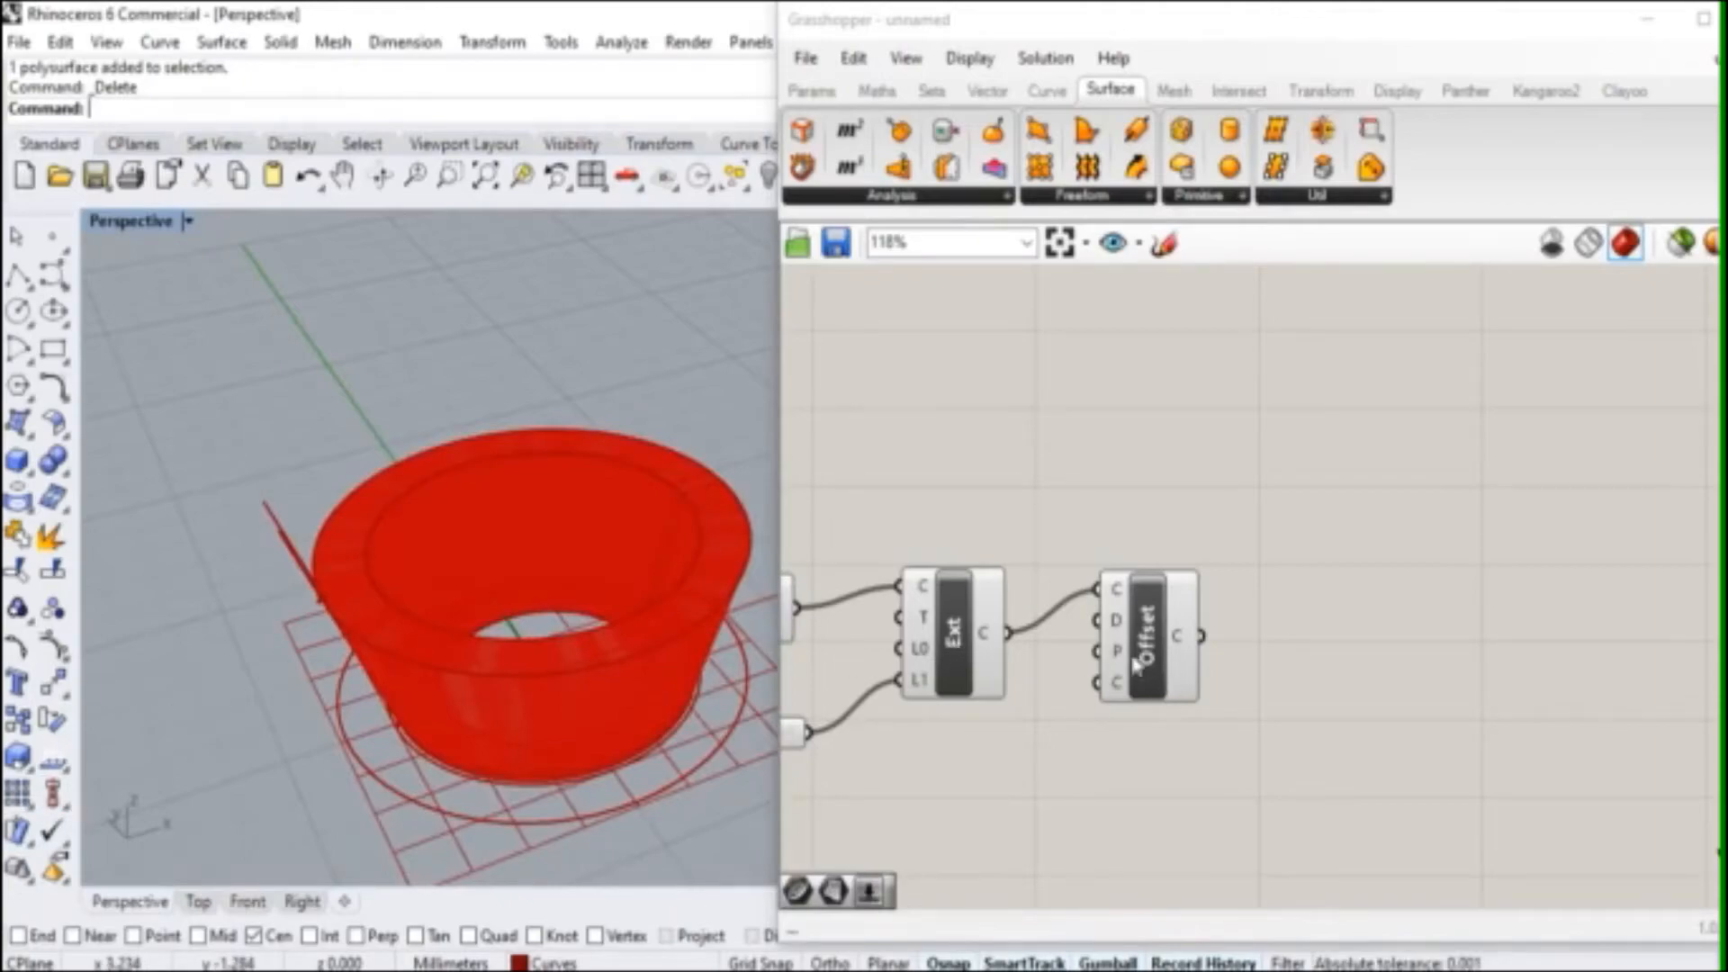
pyautogui.moveTo(1119, 655)
pyautogui.rightClick(1119, 655)
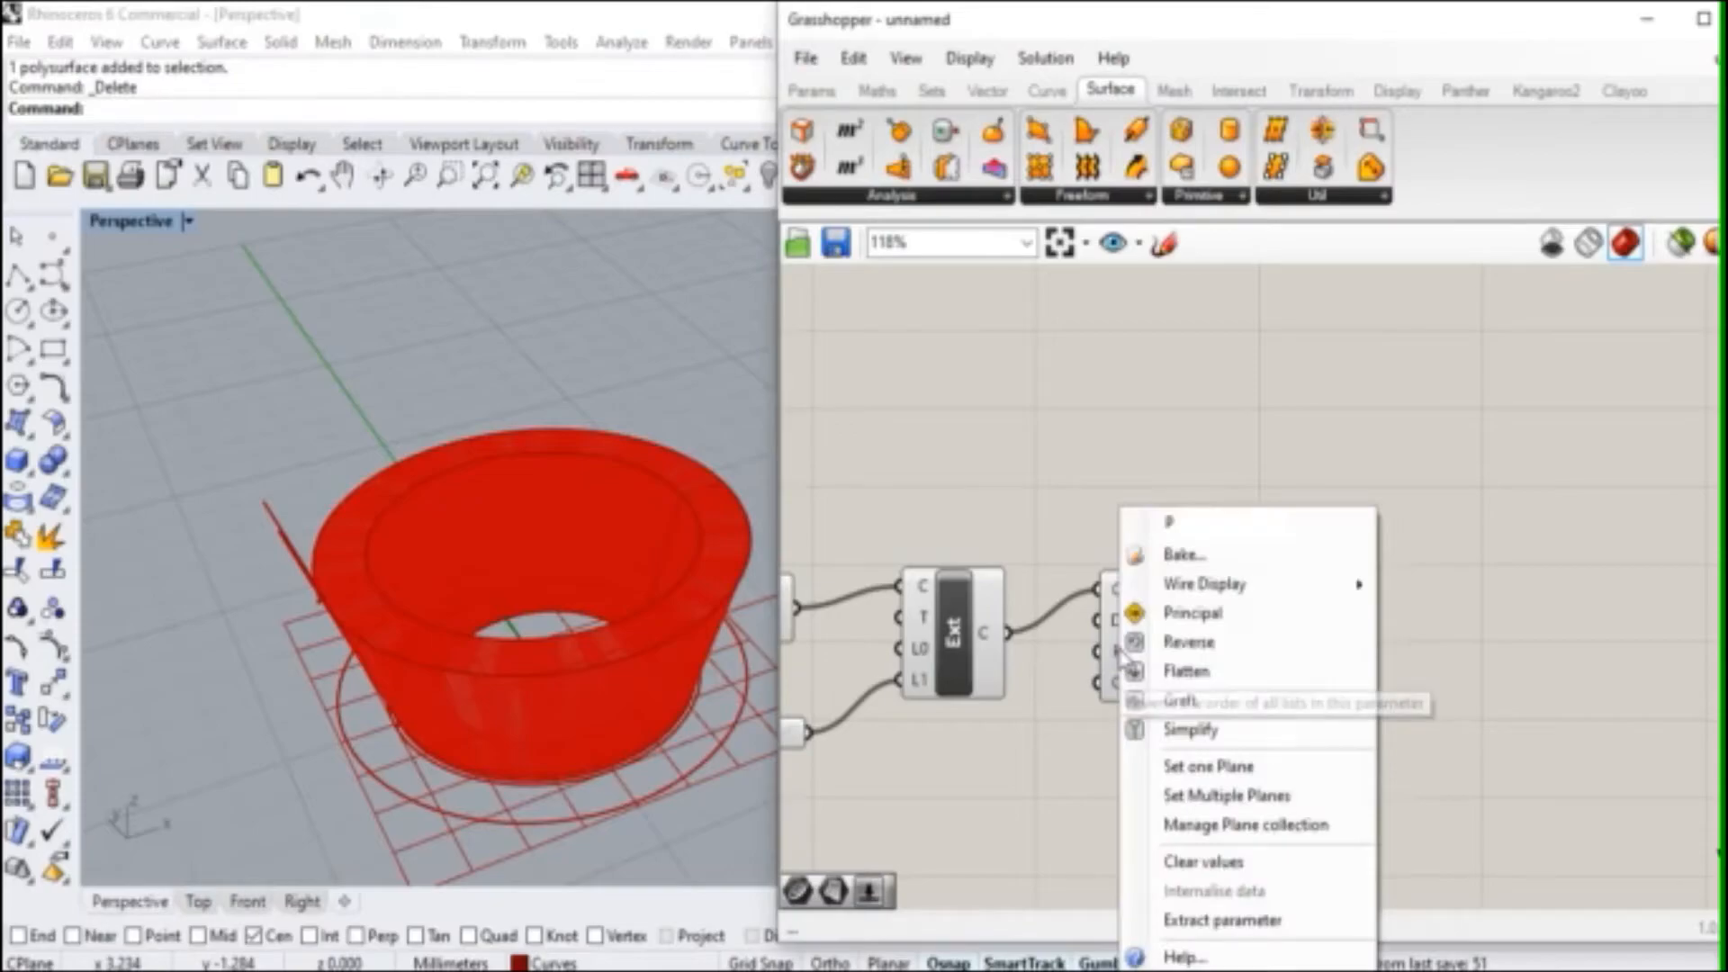
pyautogui.click(1206, 768)
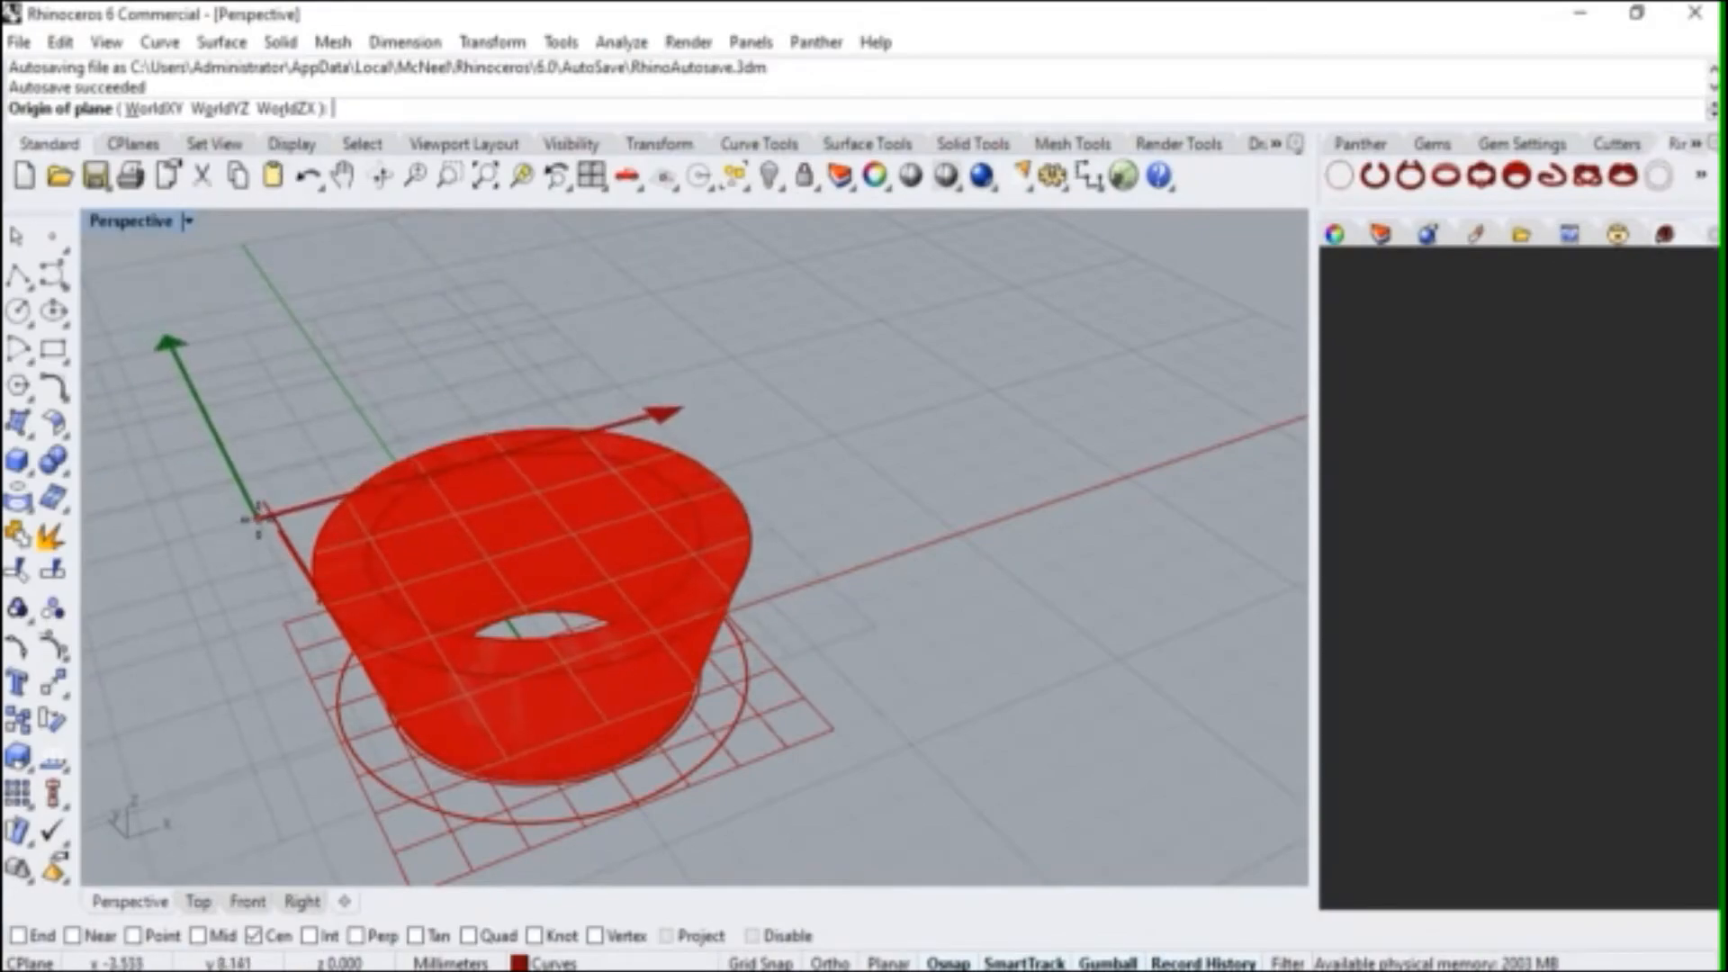
pyautogui.moveTo(252, 517); pyautogui.dragTo(265, 360, button='right')
pyautogui.click(288, 108)
pyautogui.moveTo(437, 663); pyautogui.dragTo(386, 618, button='right')
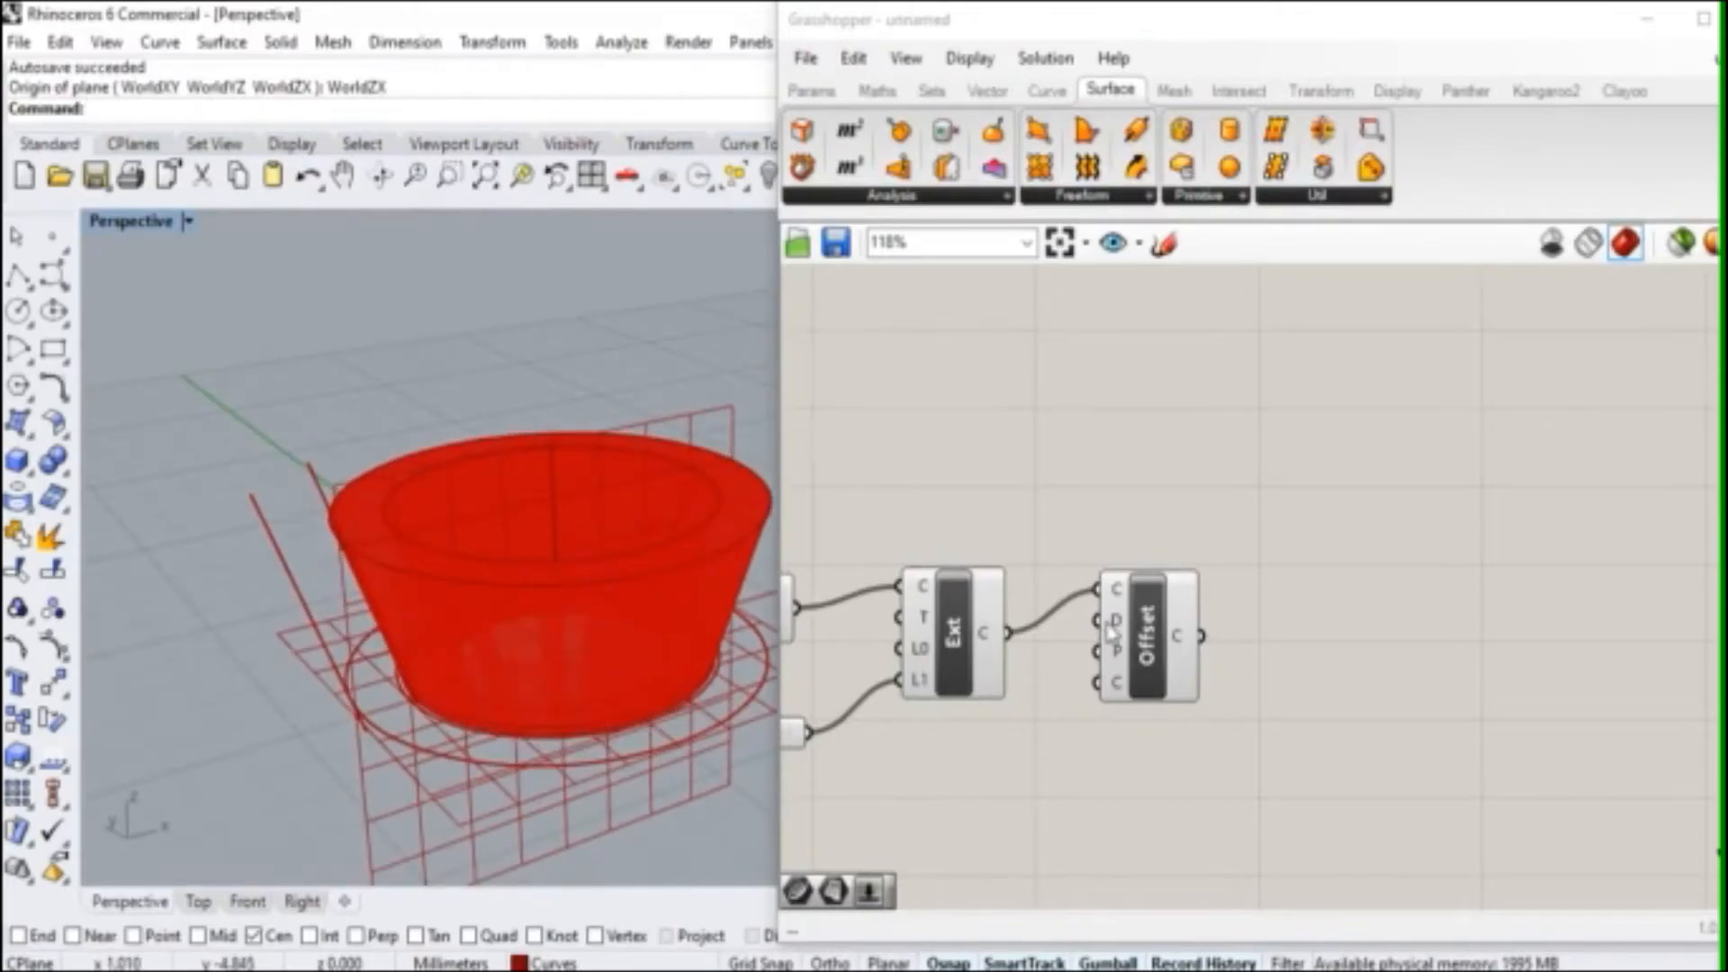
# Step: Shift the Offset component slightly away from Extend Curve and set its distance (D) to 0.5
pyautogui.moveTo(1117, 635)
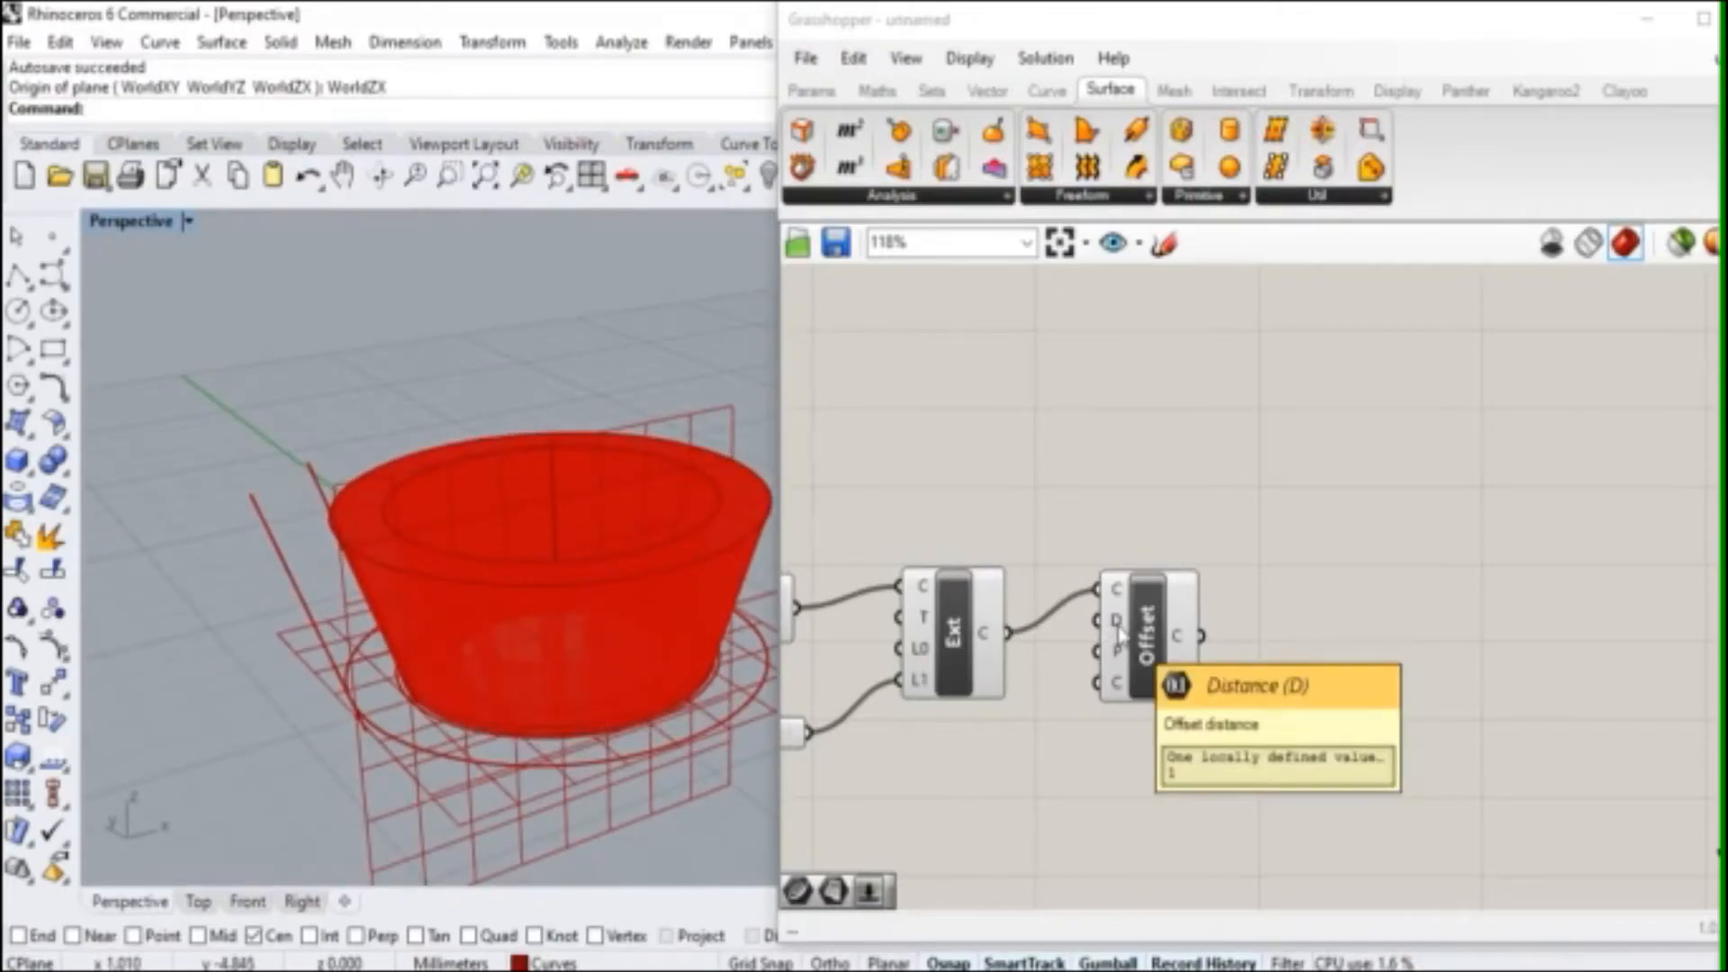
pyautogui.moveTo(1151, 592); pyautogui.dragTo(1184, 586)
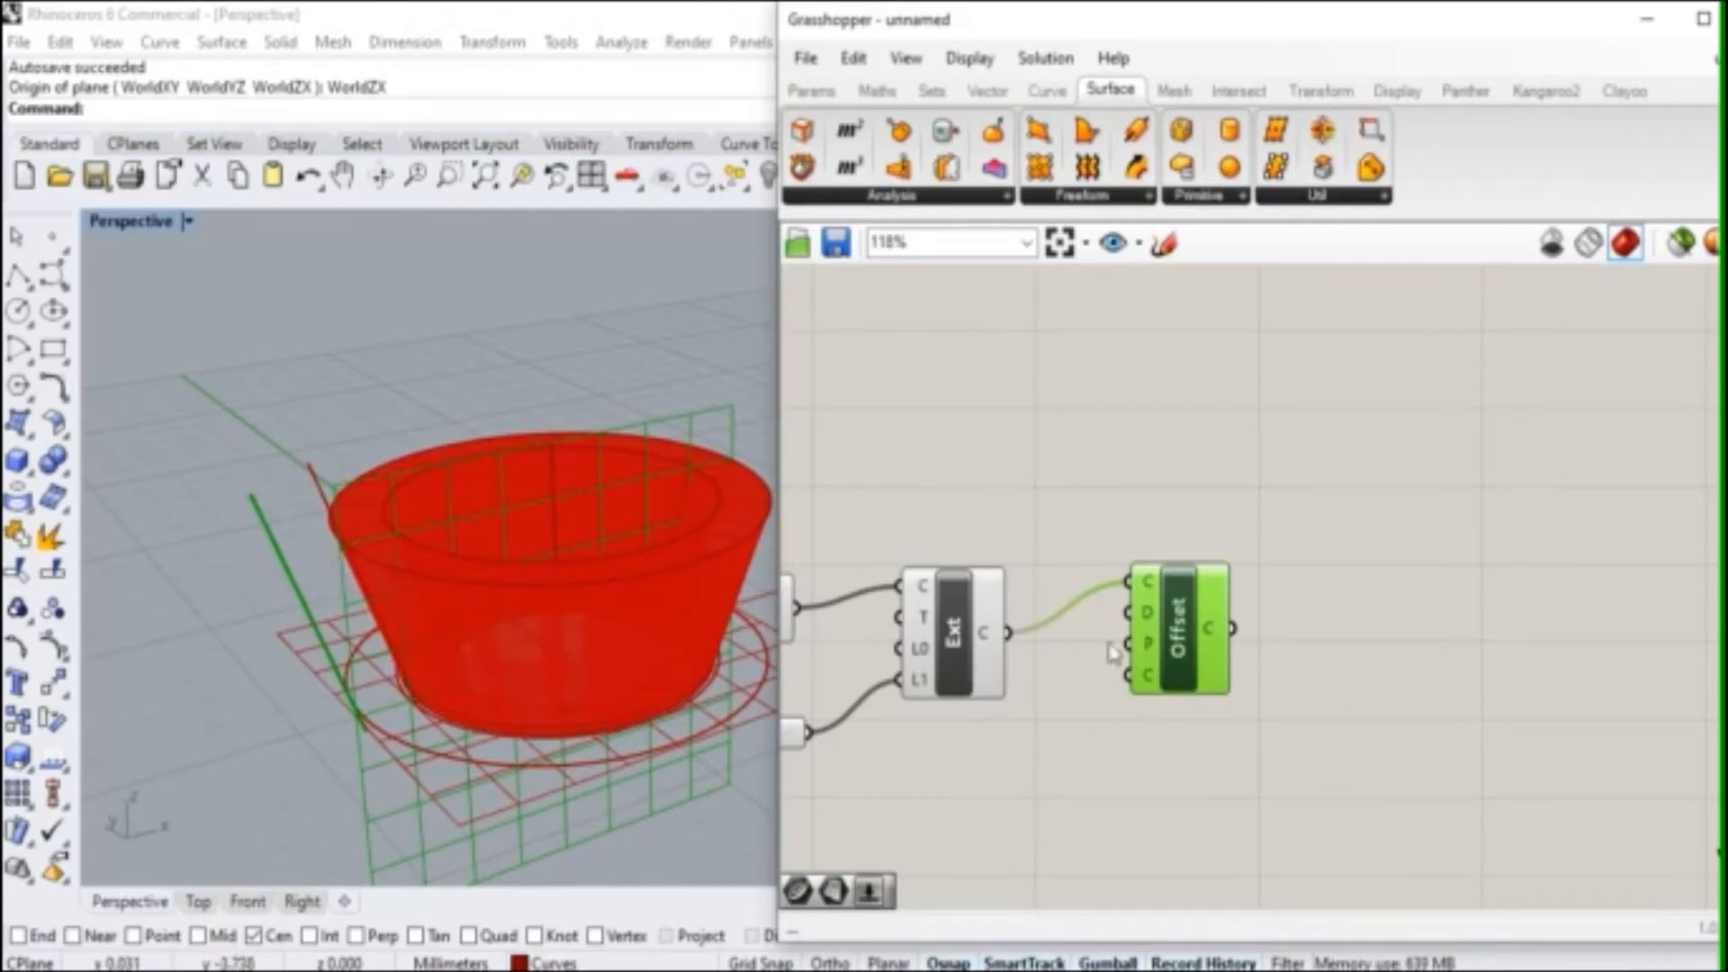
pyautogui.rightClick(1150, 617)
pyautogui.moveTo(1210, 768)
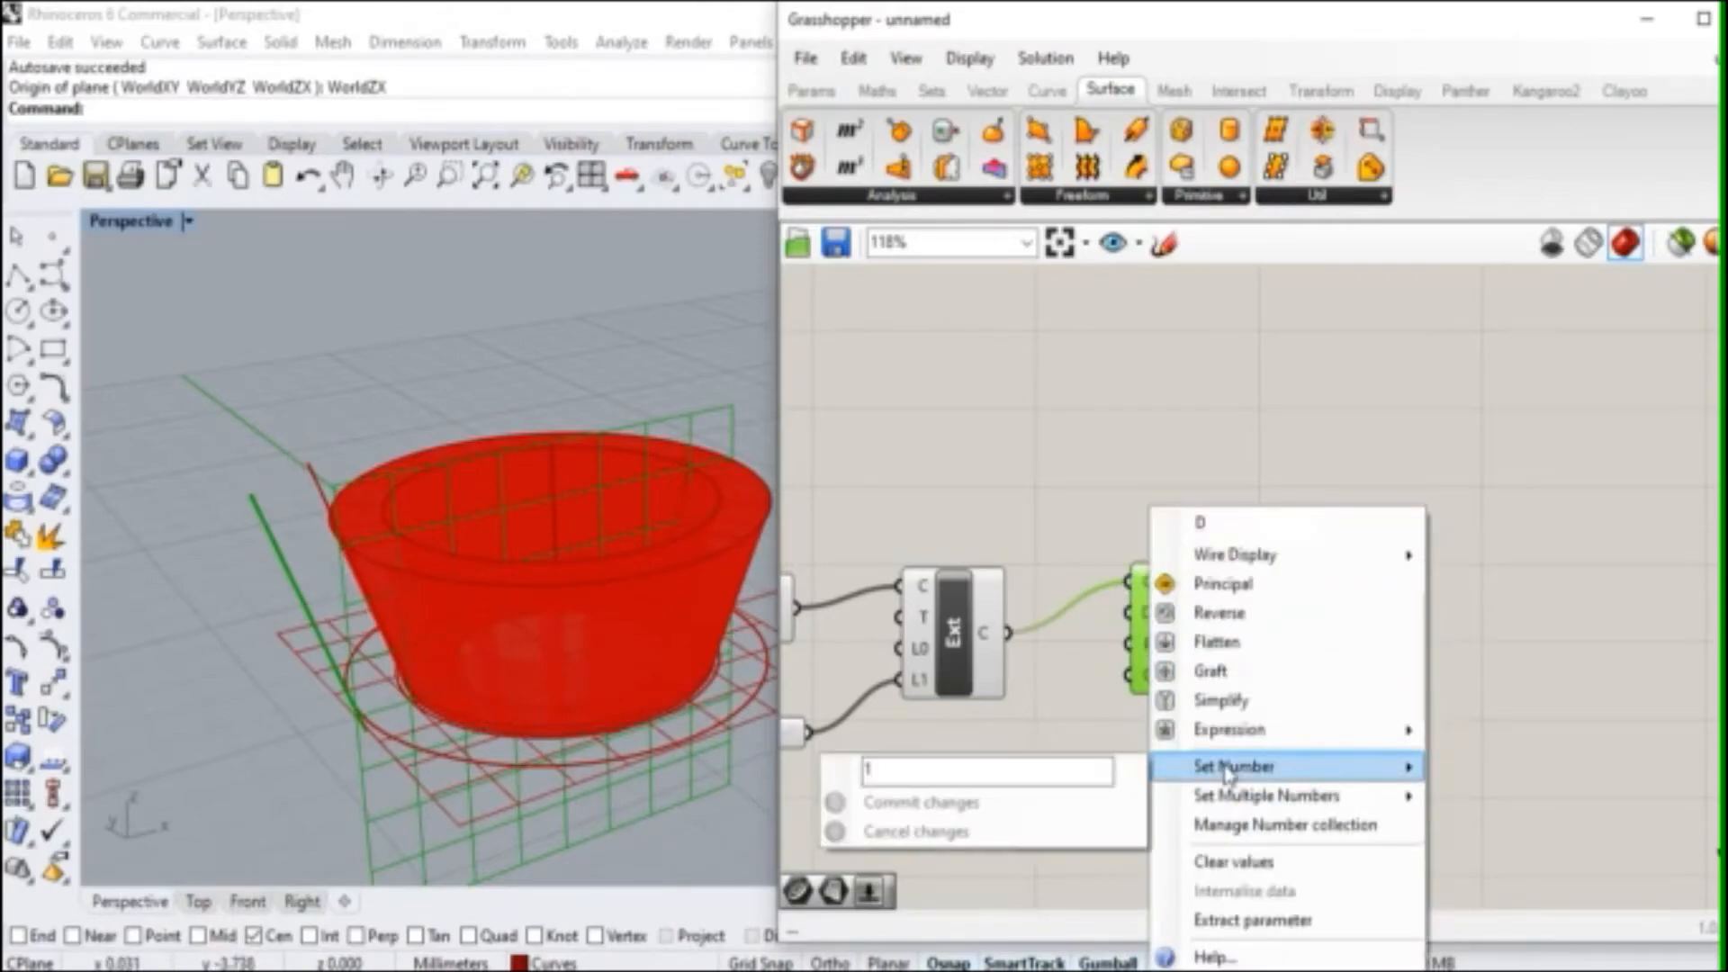
pyautogui.click(953, 767)
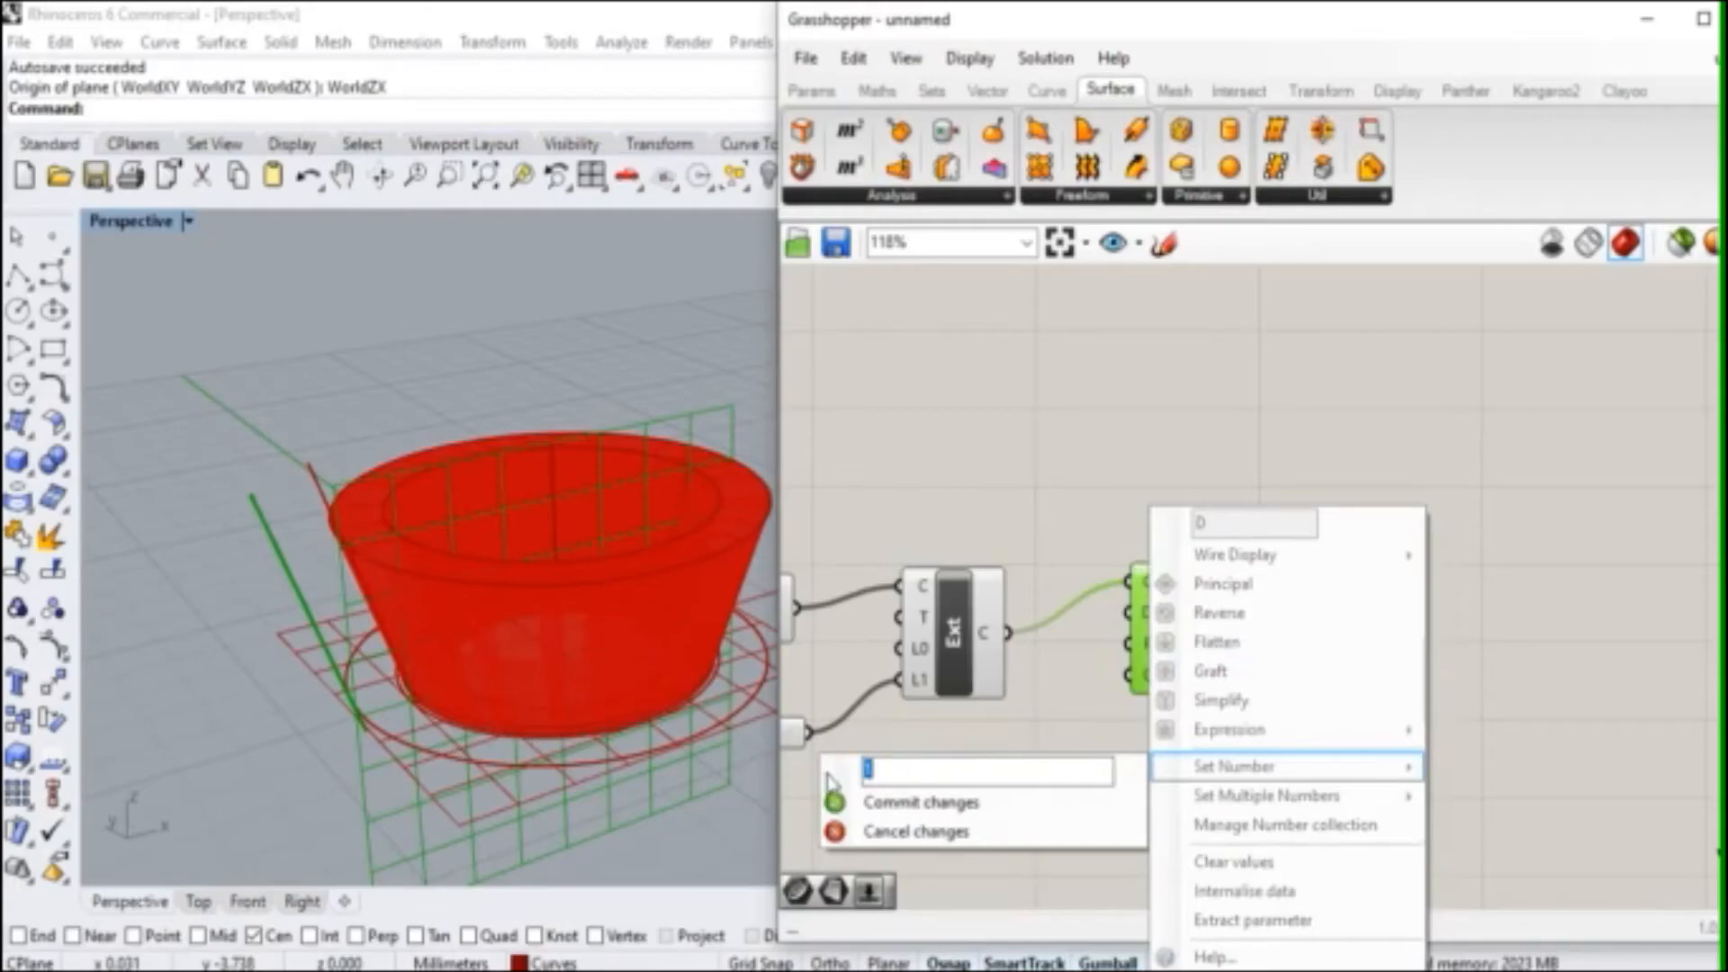
pyautogui.write('0.5')
pyautogui.click(877, 810)
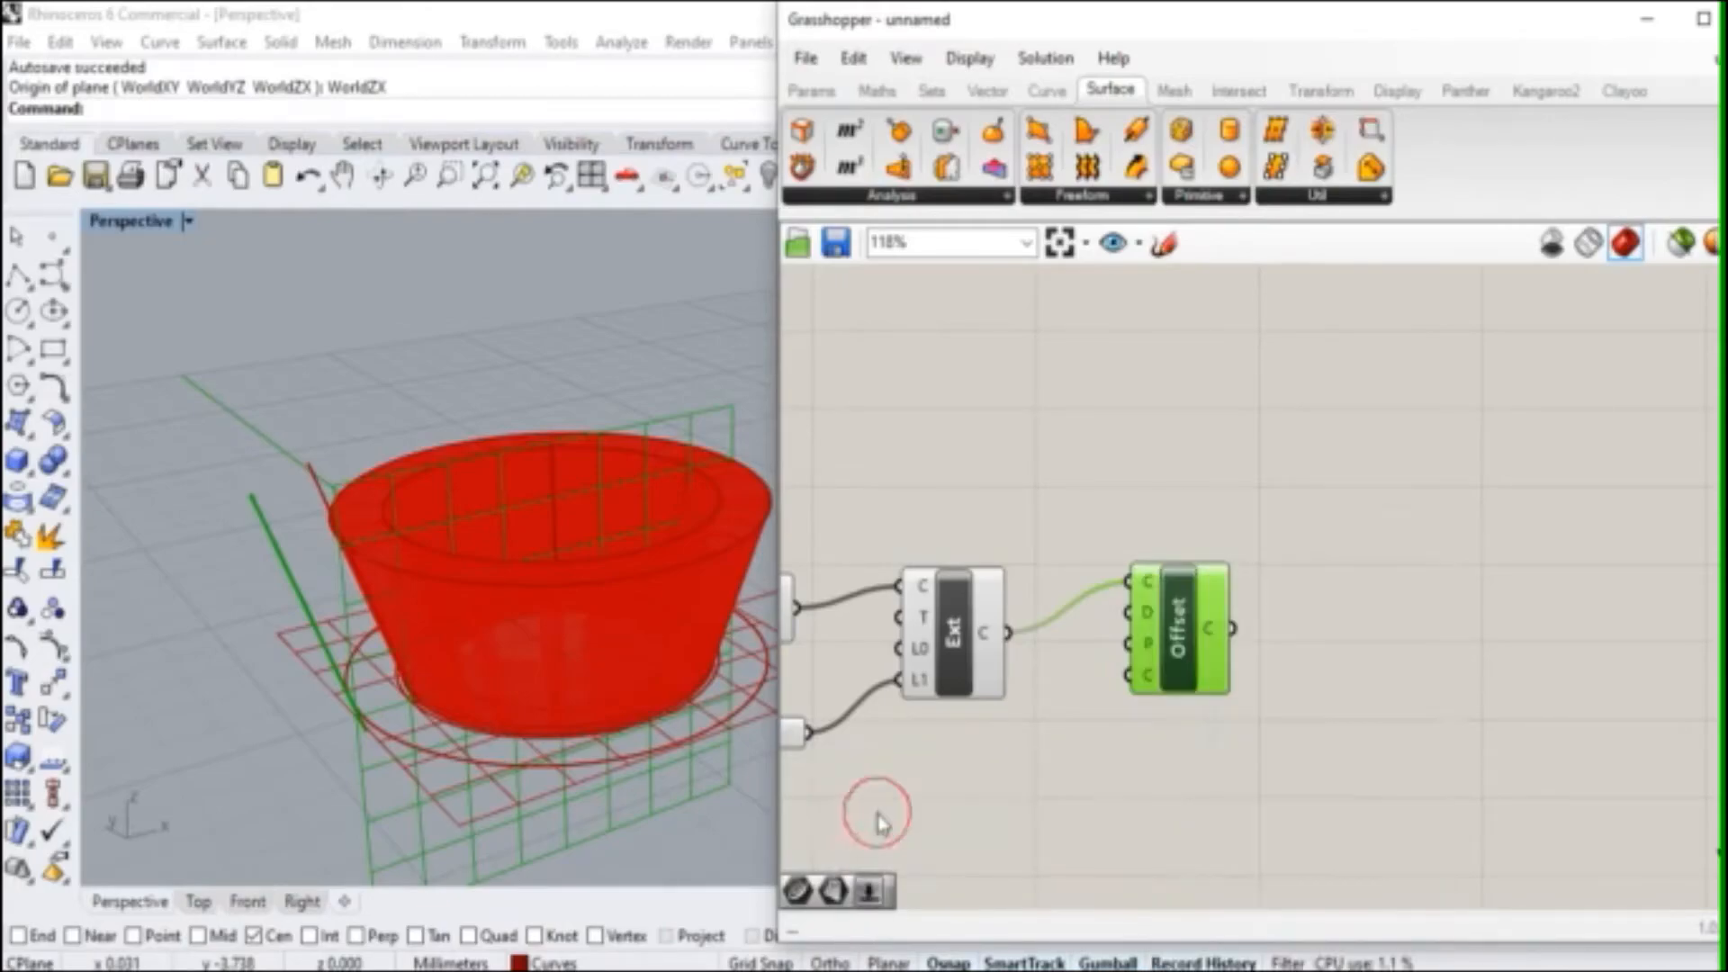
pyautogui.click(985, 841)
# Step: Add a Pipe component and connect the offset curve to its curve input (C)
pyautogui.moveTo(1105, 786); pyautogui.dragTo(937, 752, button='right')
pyautogui.scroll(-3, 1200, 705)
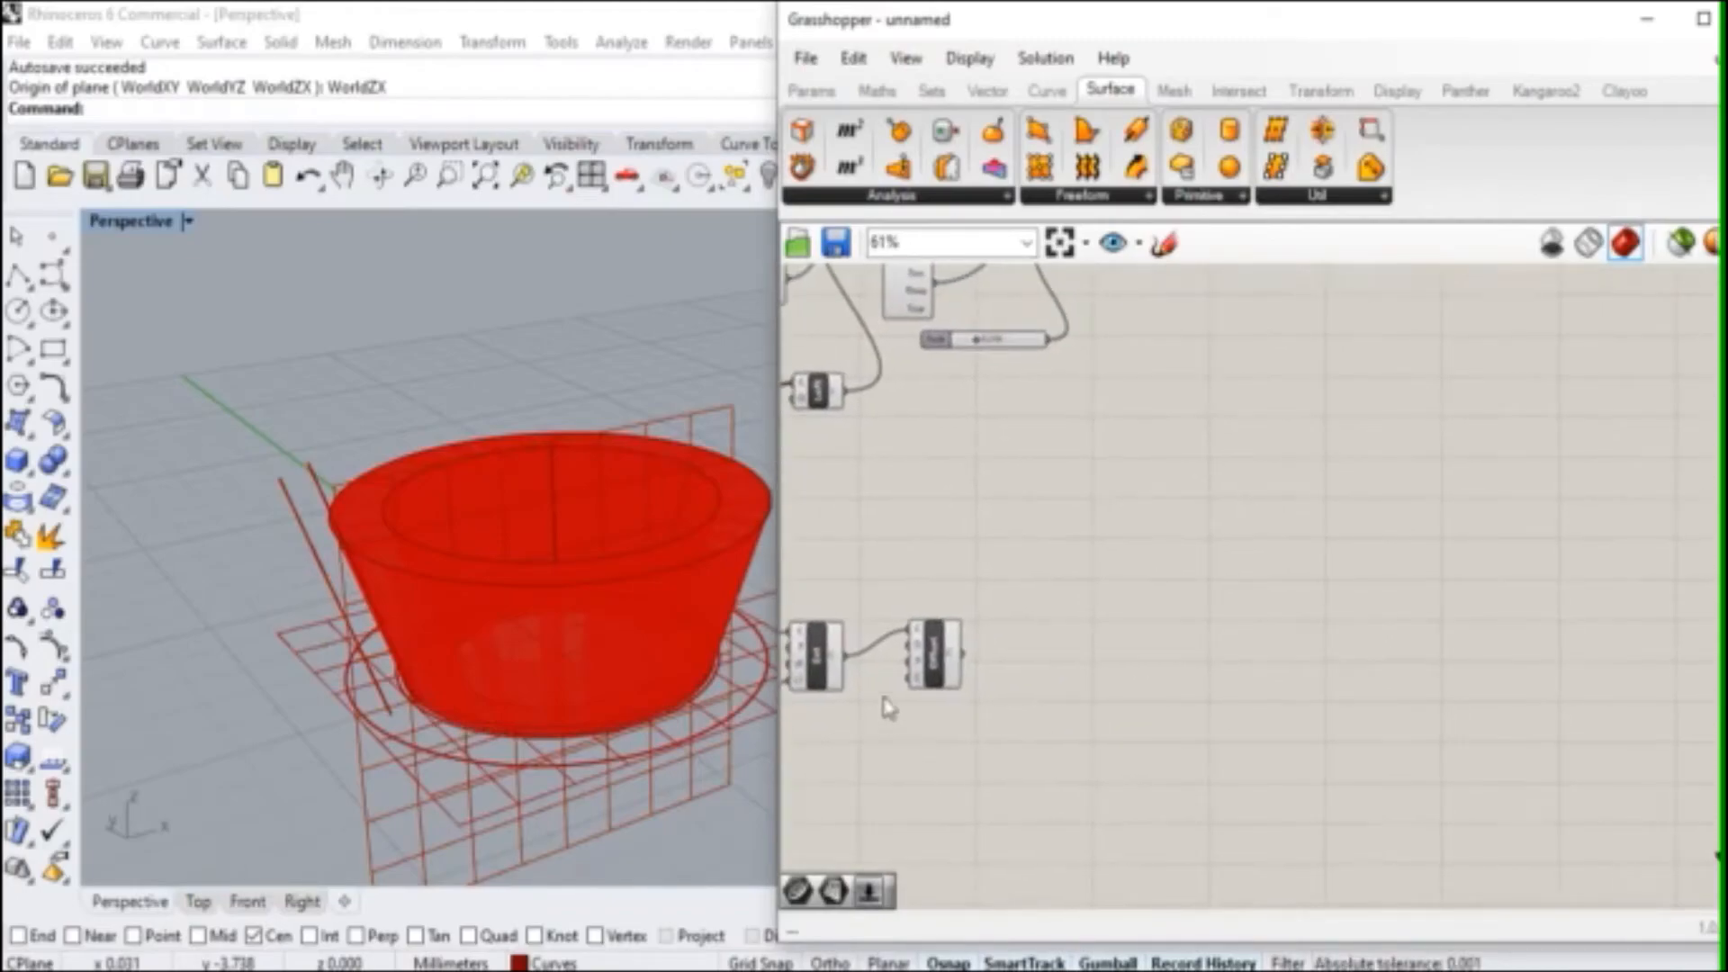
pyautogui.doubleClick(1080, 654)
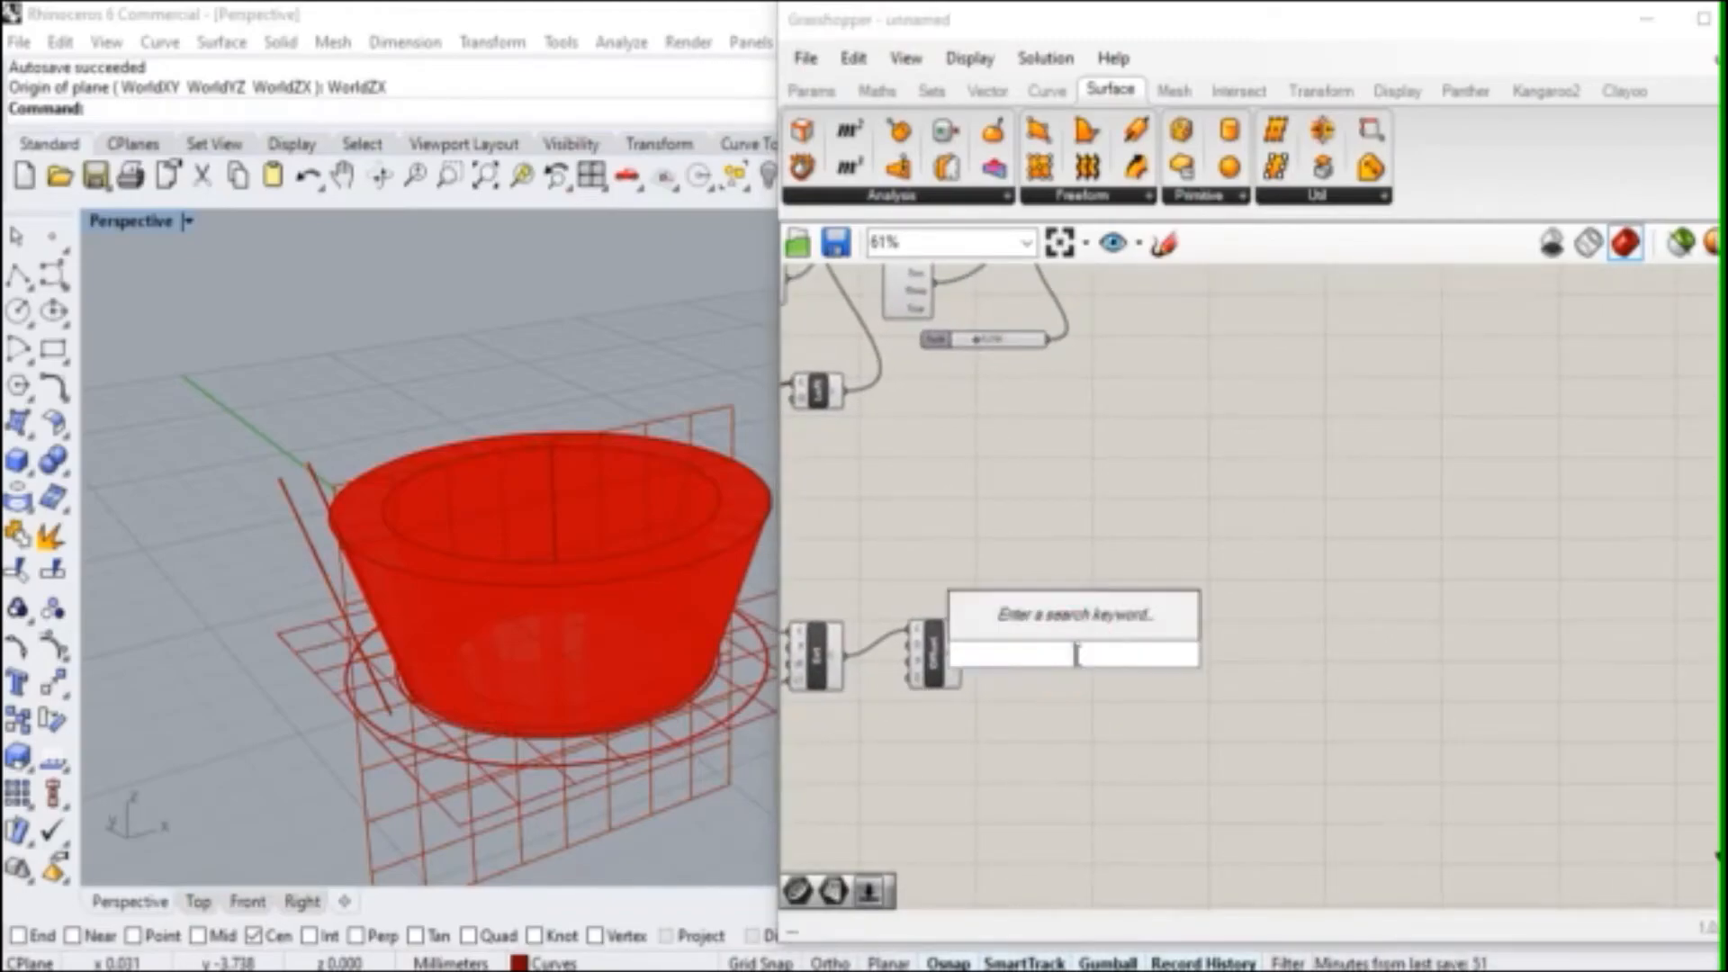
pyautogui.write('pipe')
pyautogui.press('Return')
pyautogui.moveTo(959, 654); pyautogui.dragTo(1058, 642)
pyautogui.scroll(3, 1032, 699)
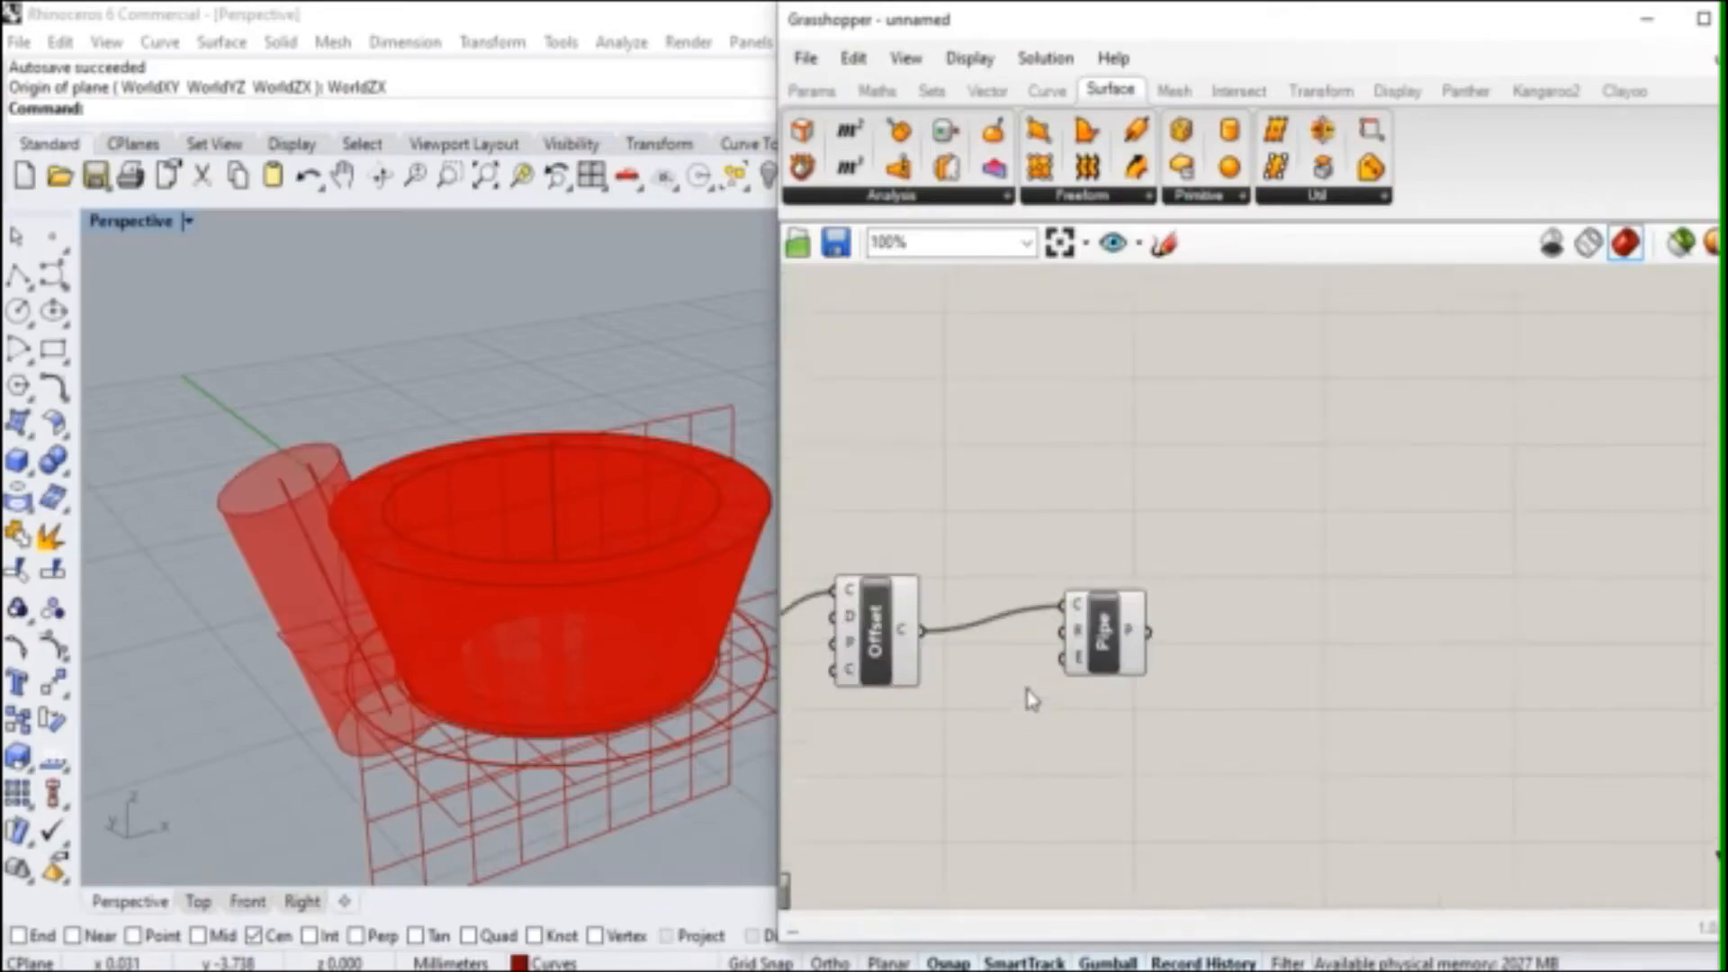
# Step: Set the radius (R) of the Pipe component to 0.5 and check the pipe beside the bowl
pyautogui.moveTo(1033, 699); pyautogui.dragTo(1066, 716, button='right')
pyautogui.moveTo(298, 519); pyautogui.dragTo(251, 535, button='right')
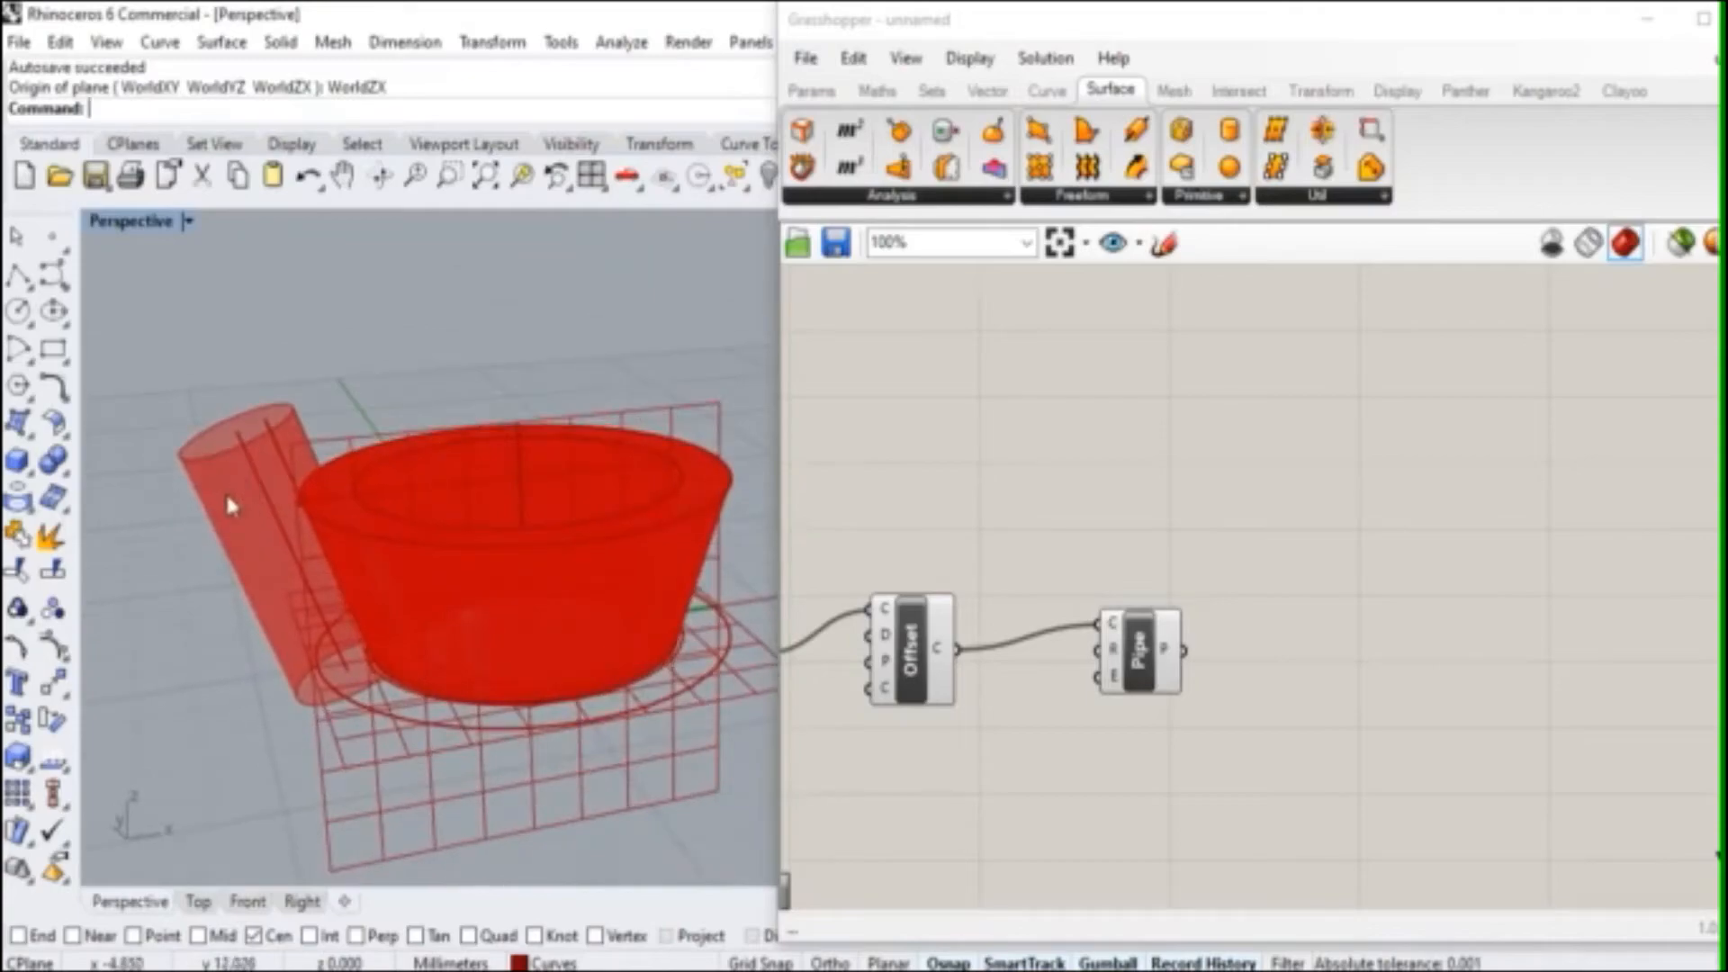
pyautogui.scroll(4, 1102, 653)
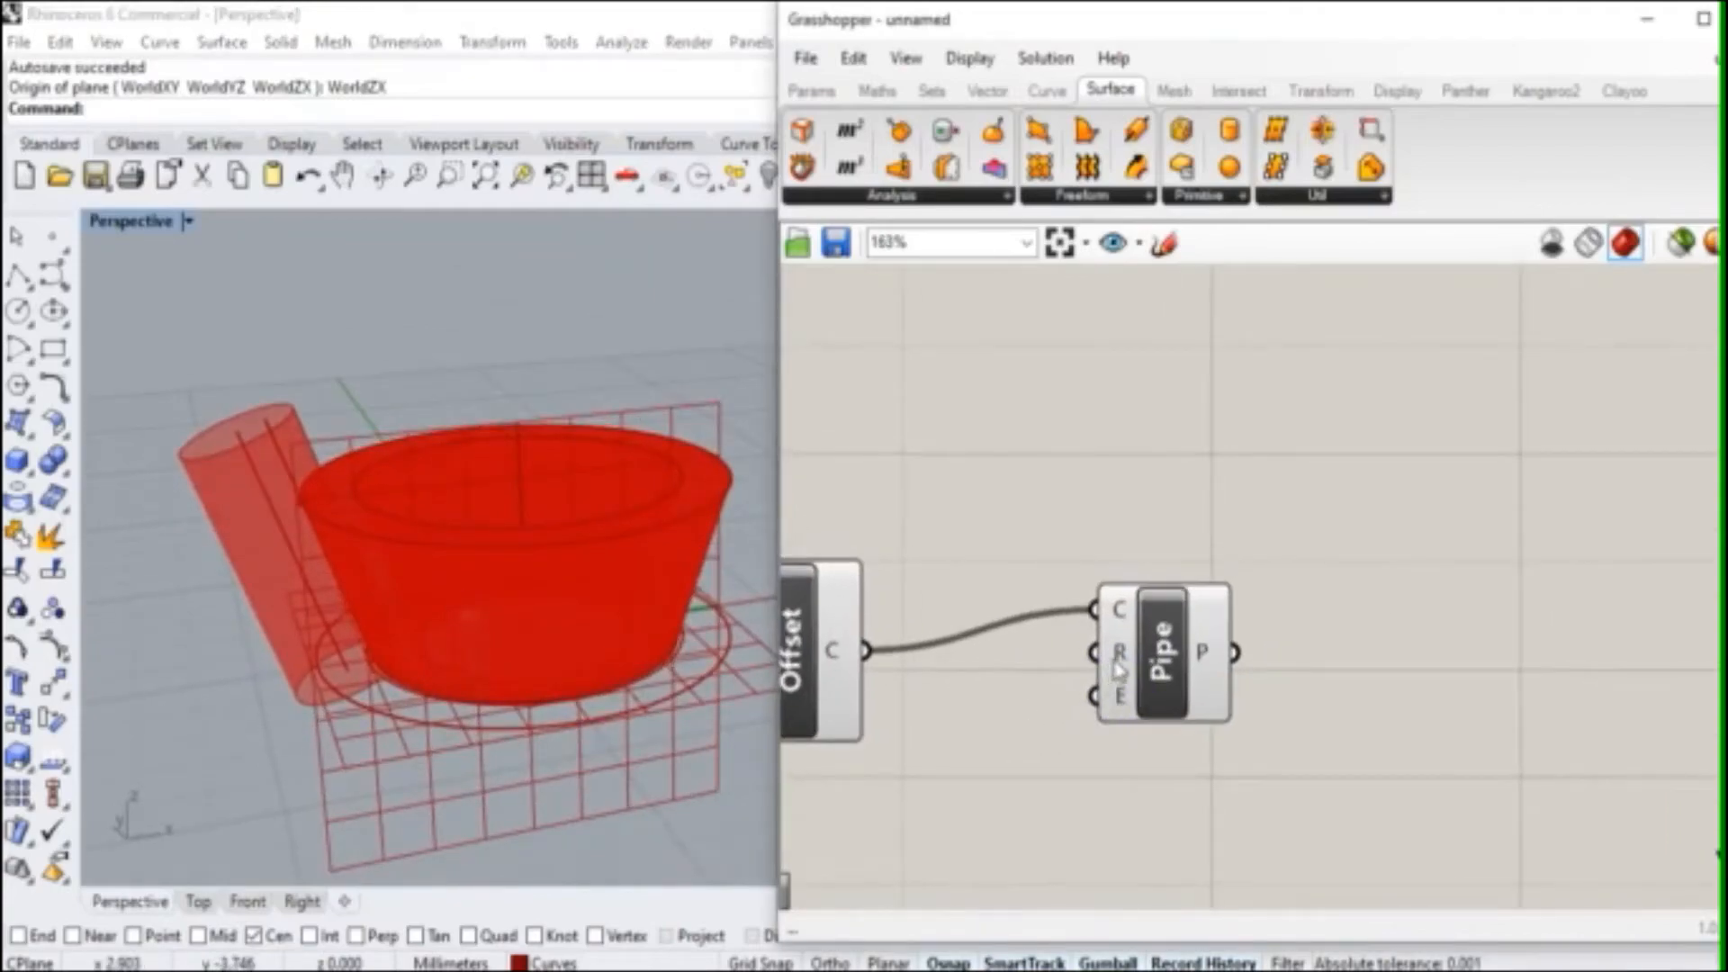
pyautogui.moveTo(1120, 663)
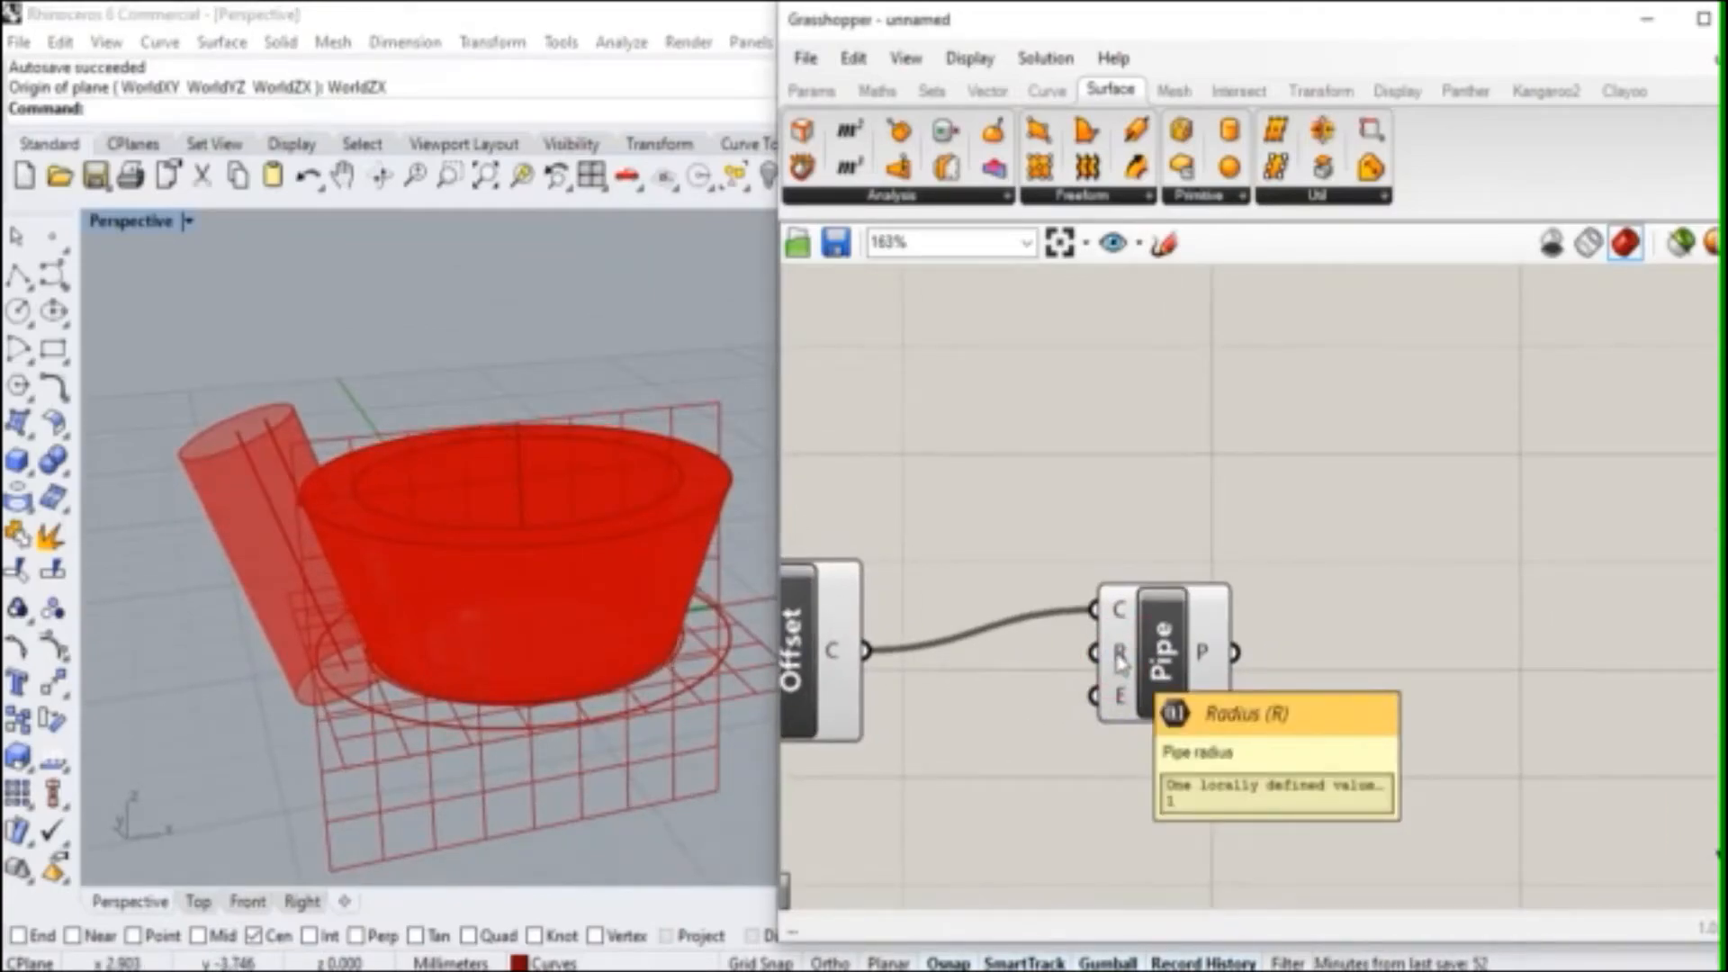
pyautogui.rightClick(1120, 663)
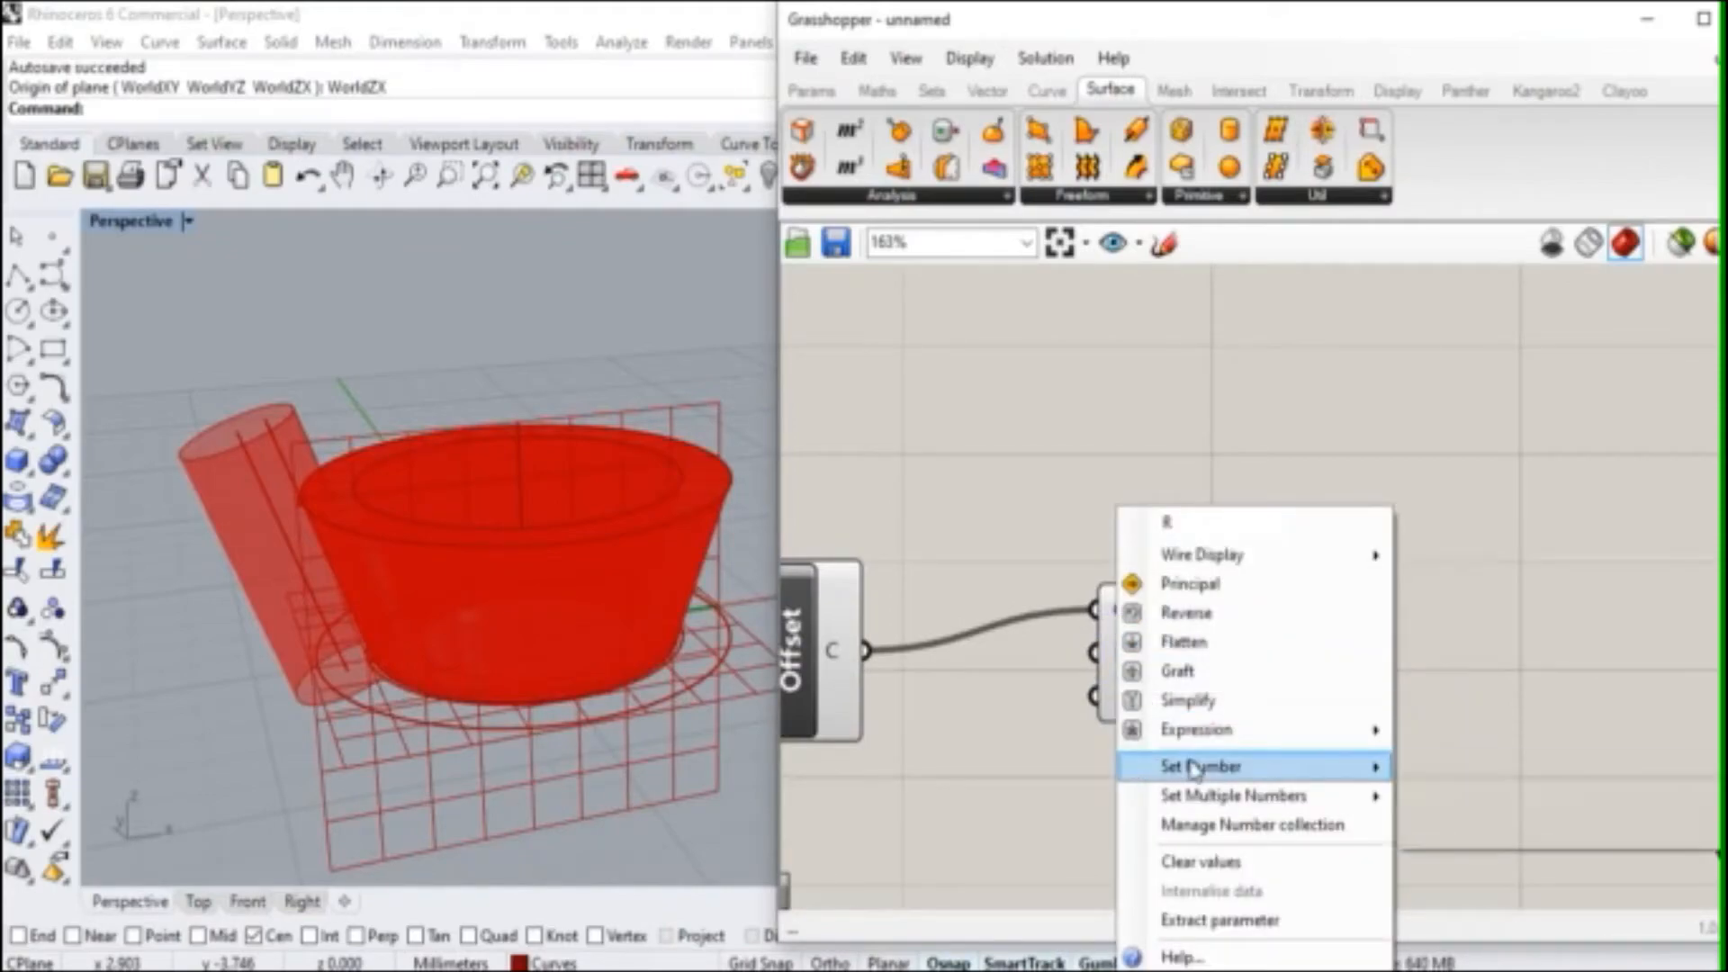
pyautogui.moveTo(1187, 765)
pyautogui.click(1476, 769)
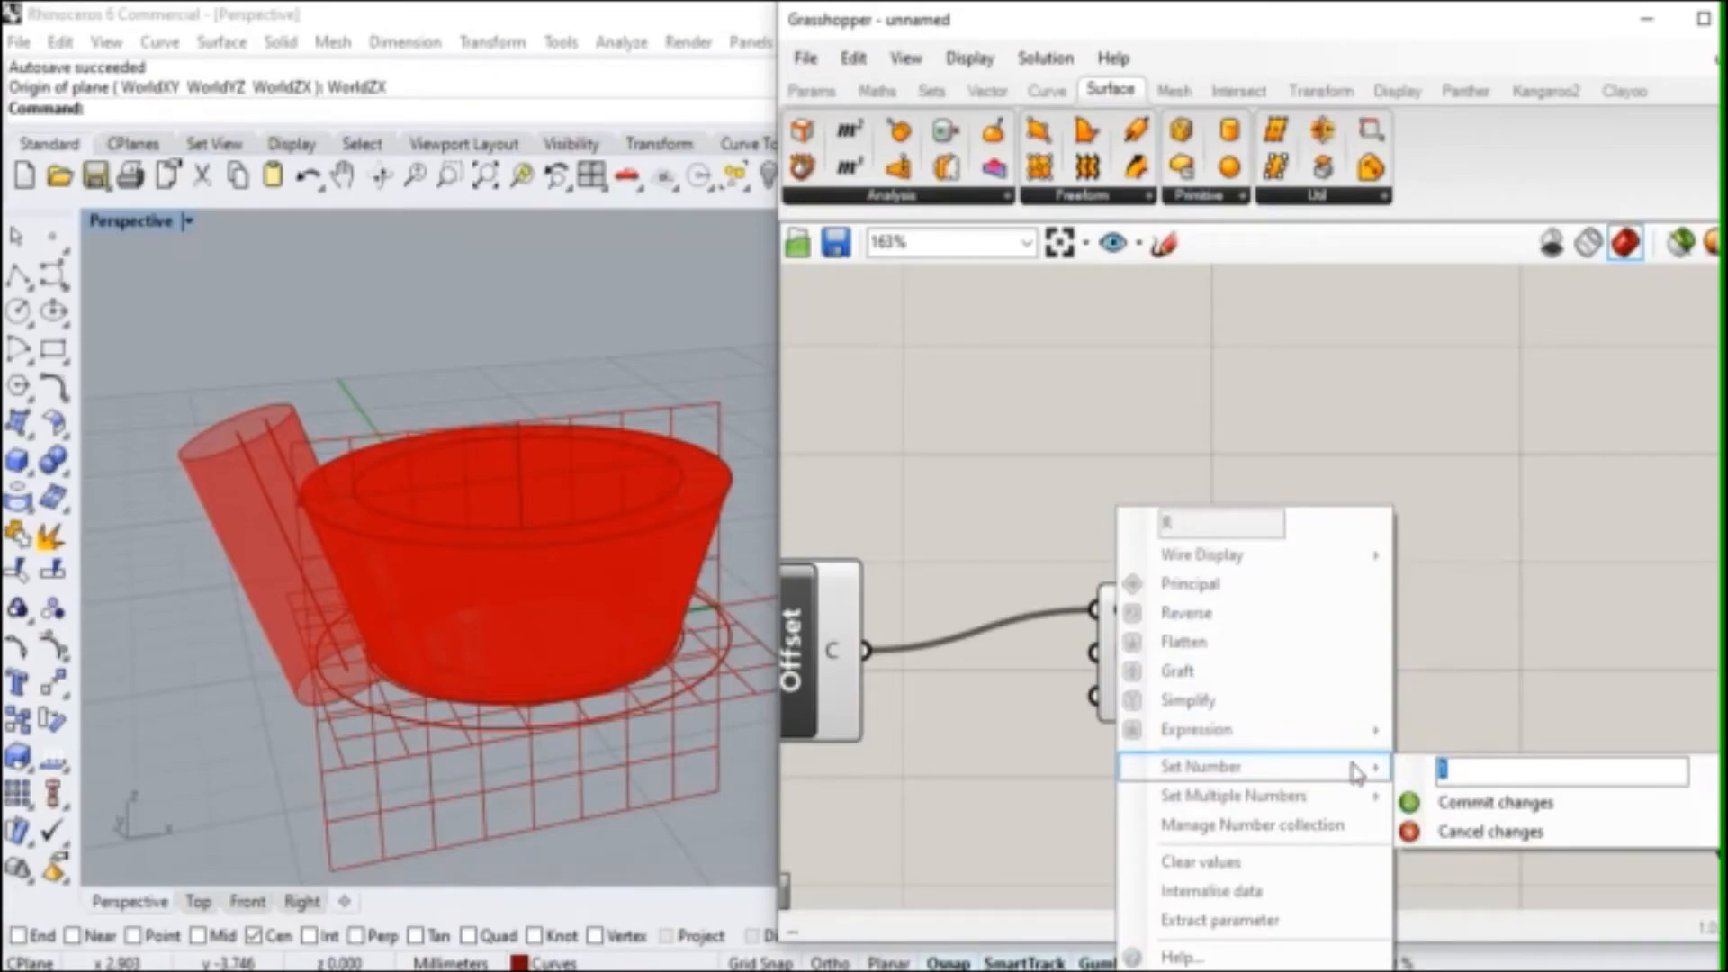
pyautogui.write('5')
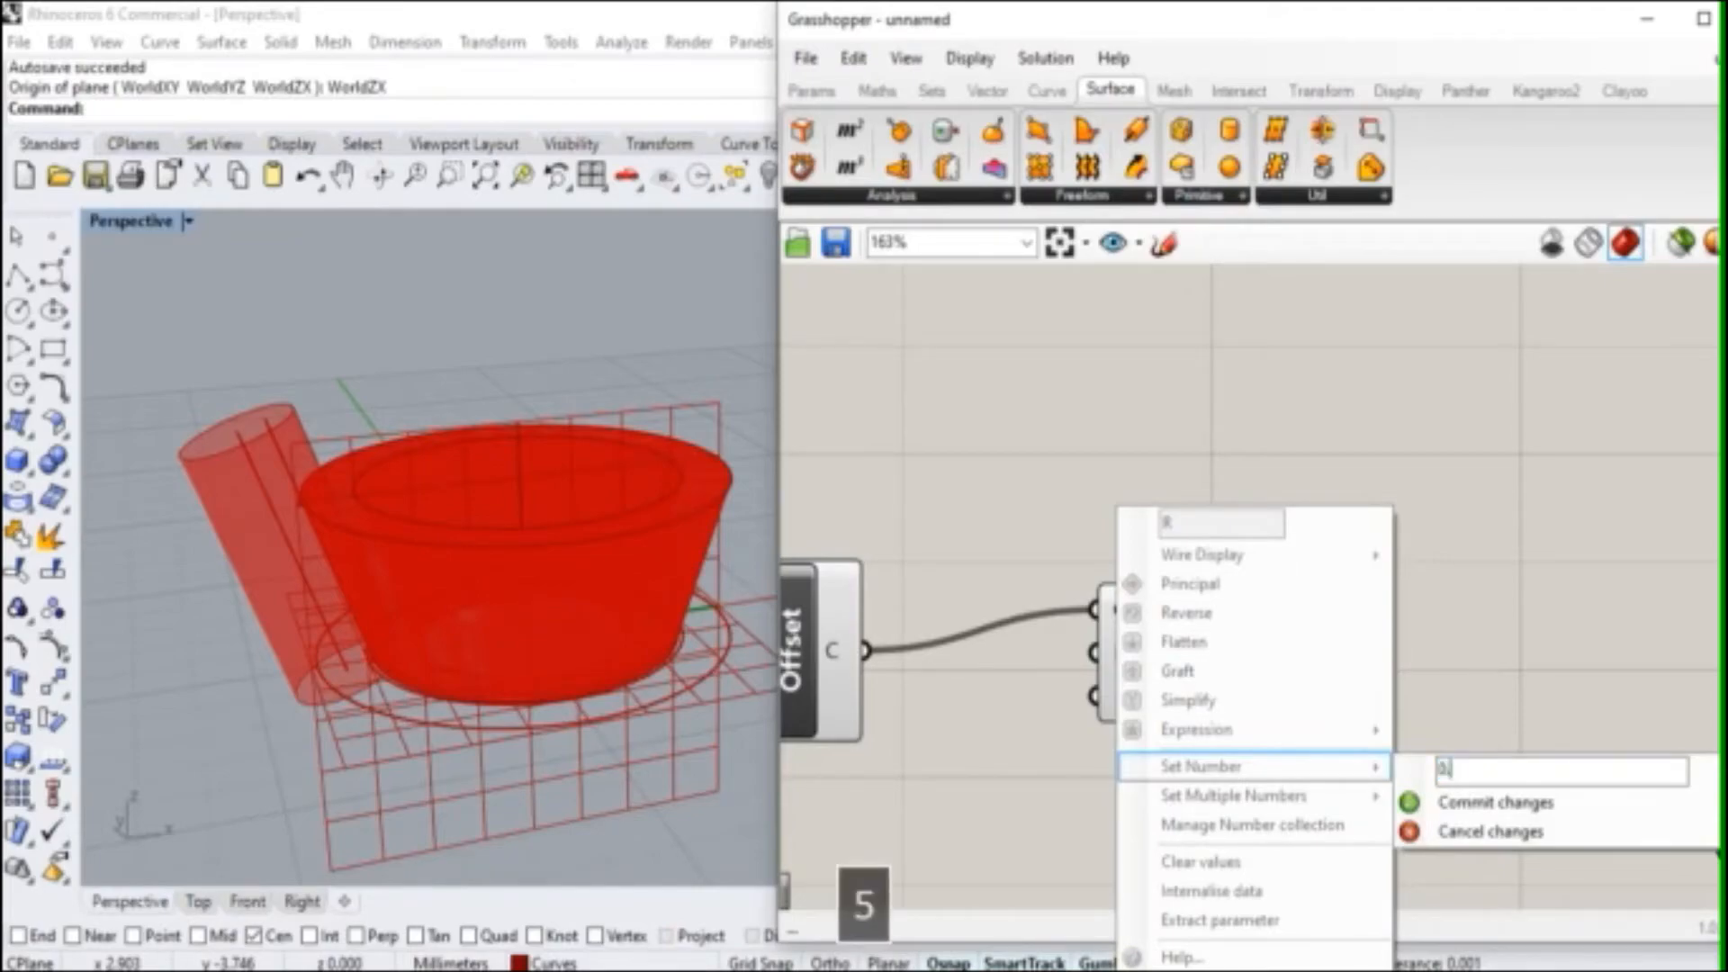
pyautogui.click(1458, 802)
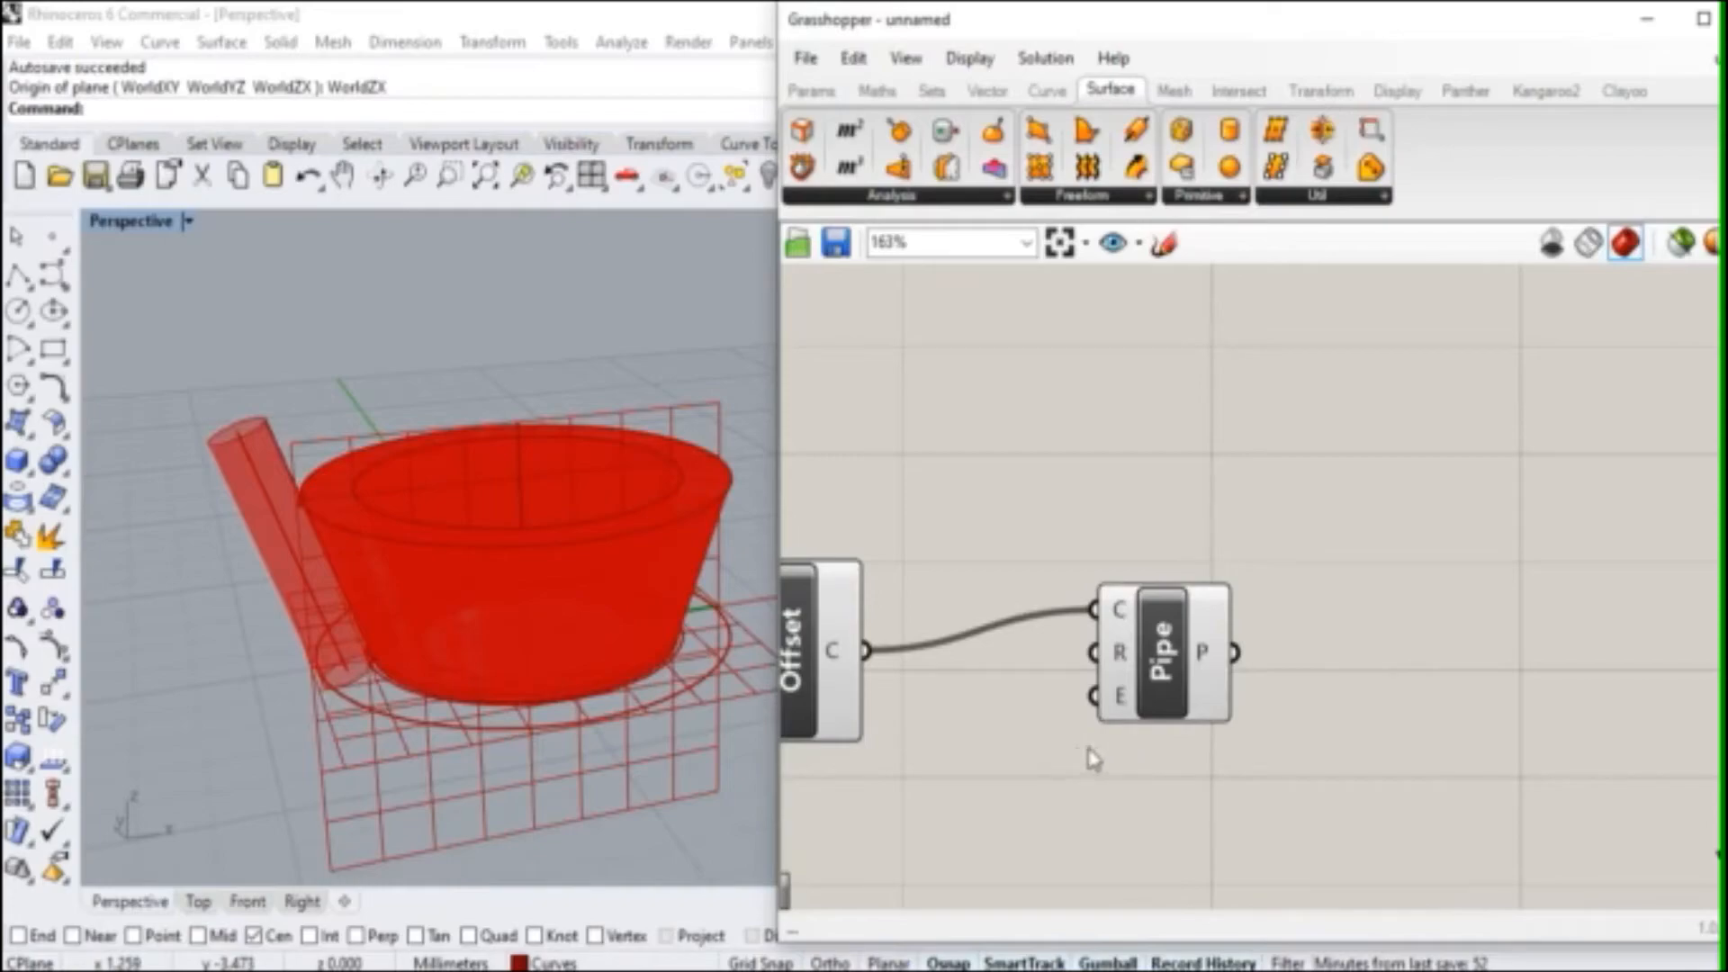
pyautogui.moveTo(375, 605); pyautogui.dragTo(254, 531, button='right')
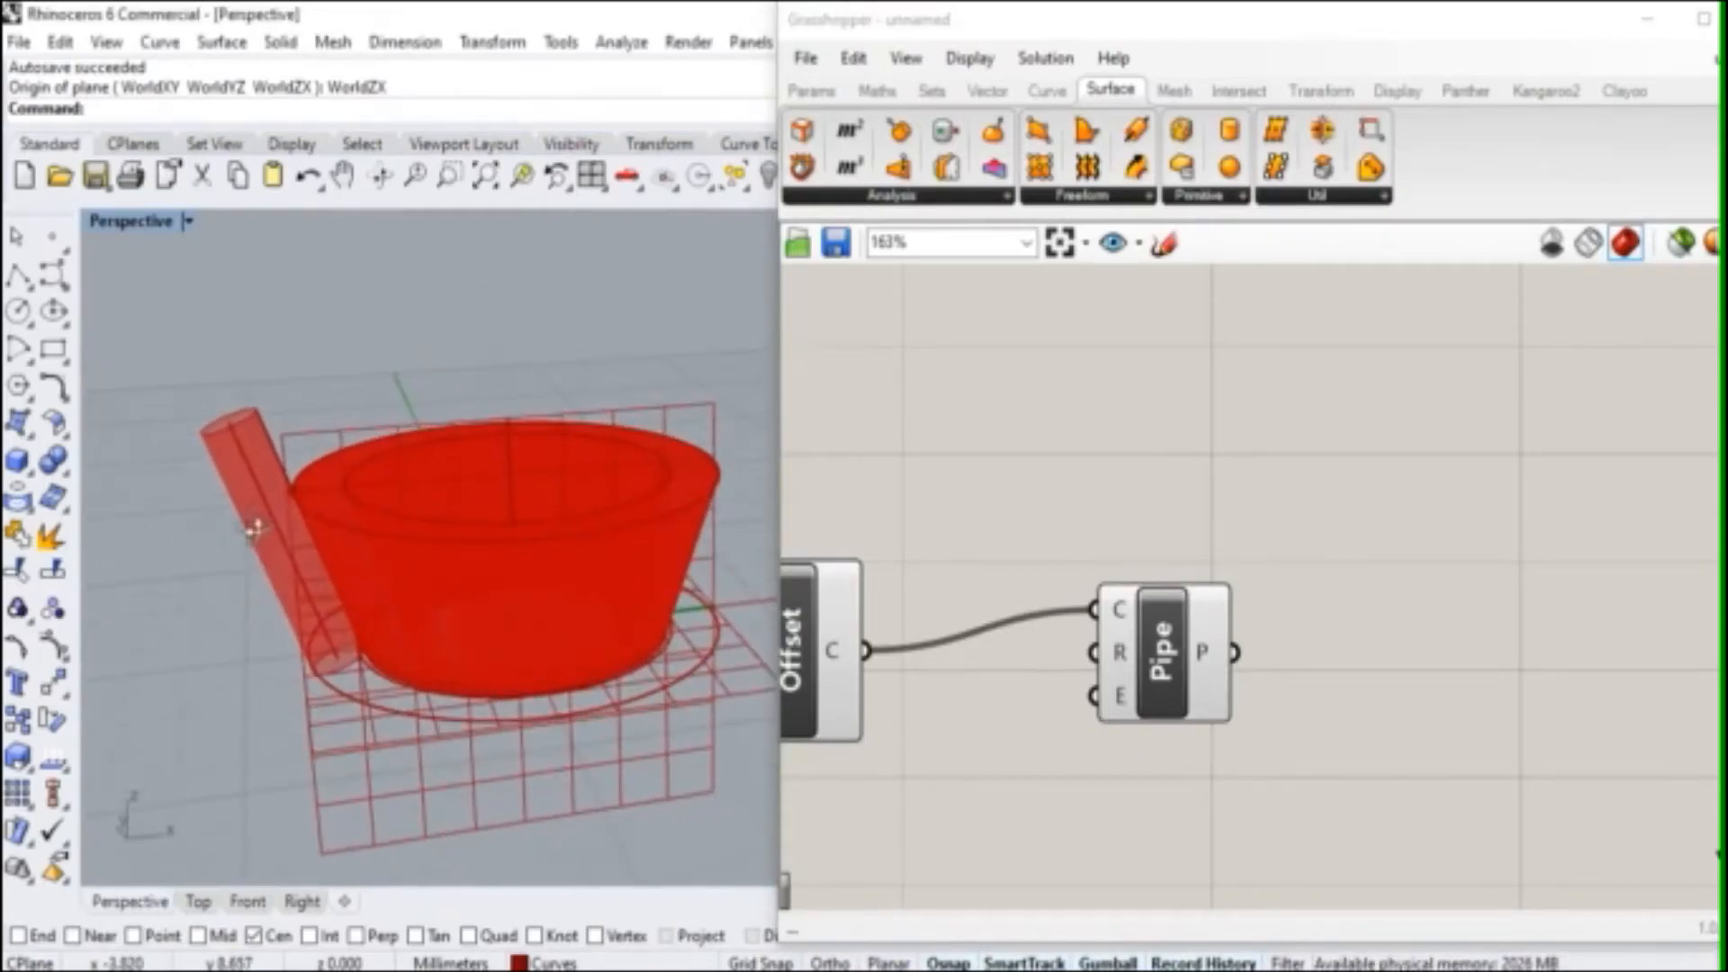
# Step: Set the distance (D) of Offset Curve to 0.4 and check the pipe's contact with the bowl wall
pyautogui.moveTo(971, 676); pyautogui.dragTo(1185, 636, button='right')
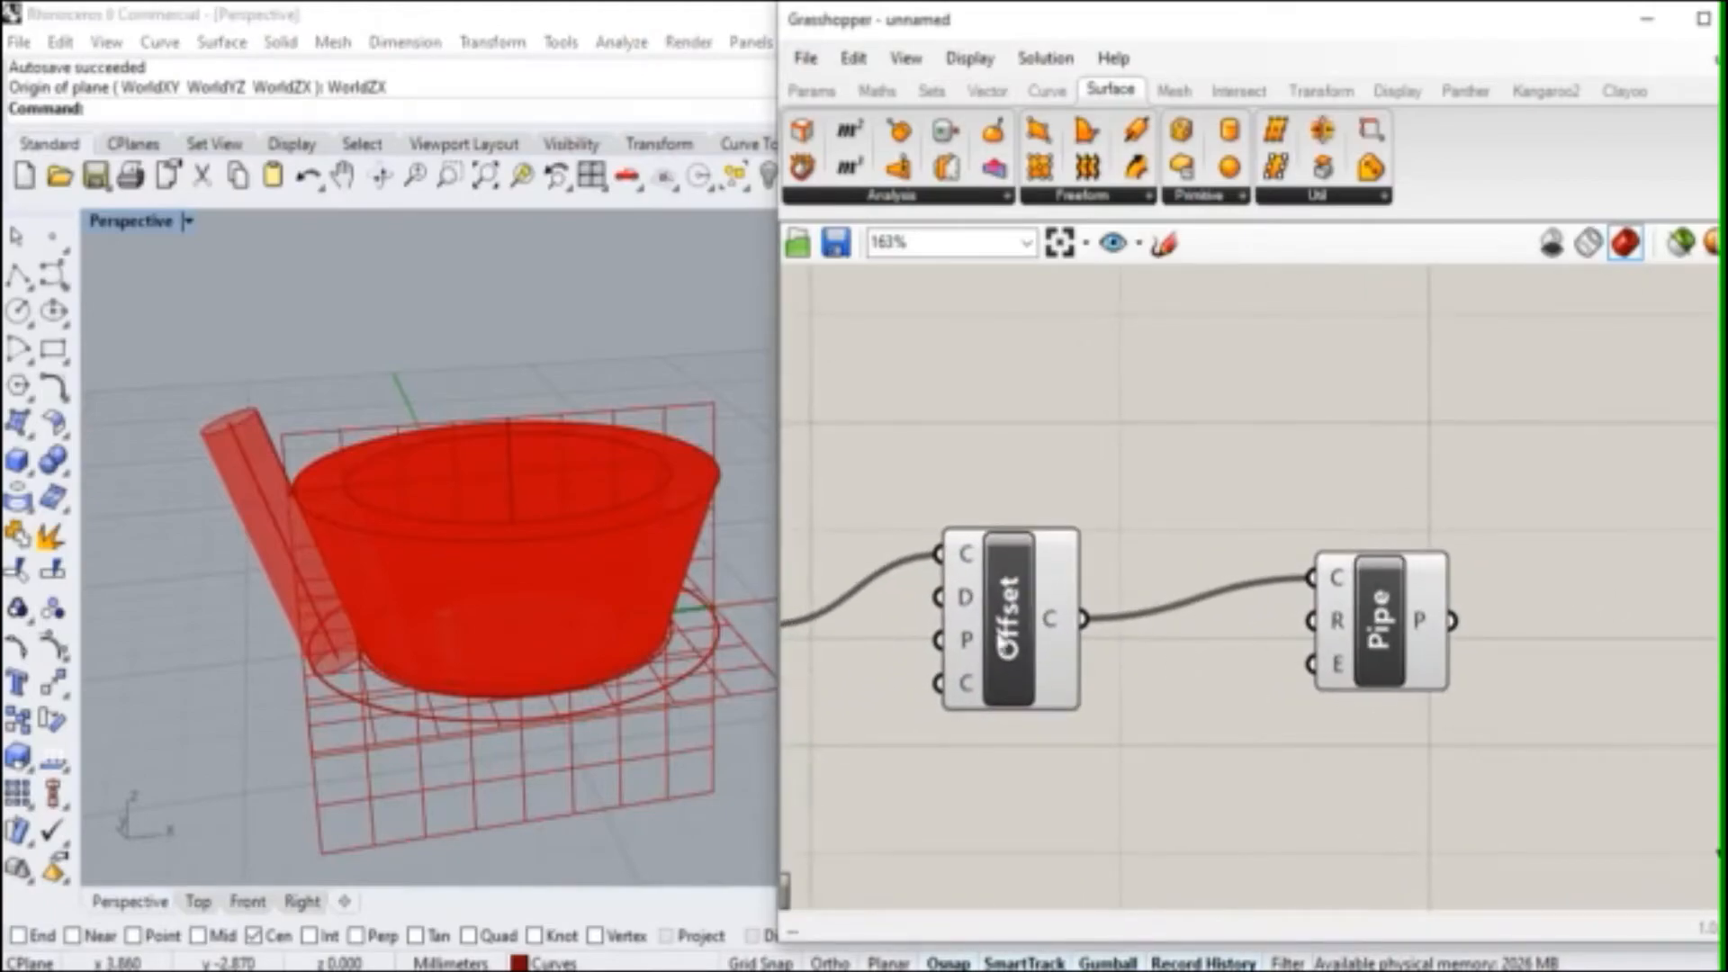
pyautogui.rightClick(962, 597)
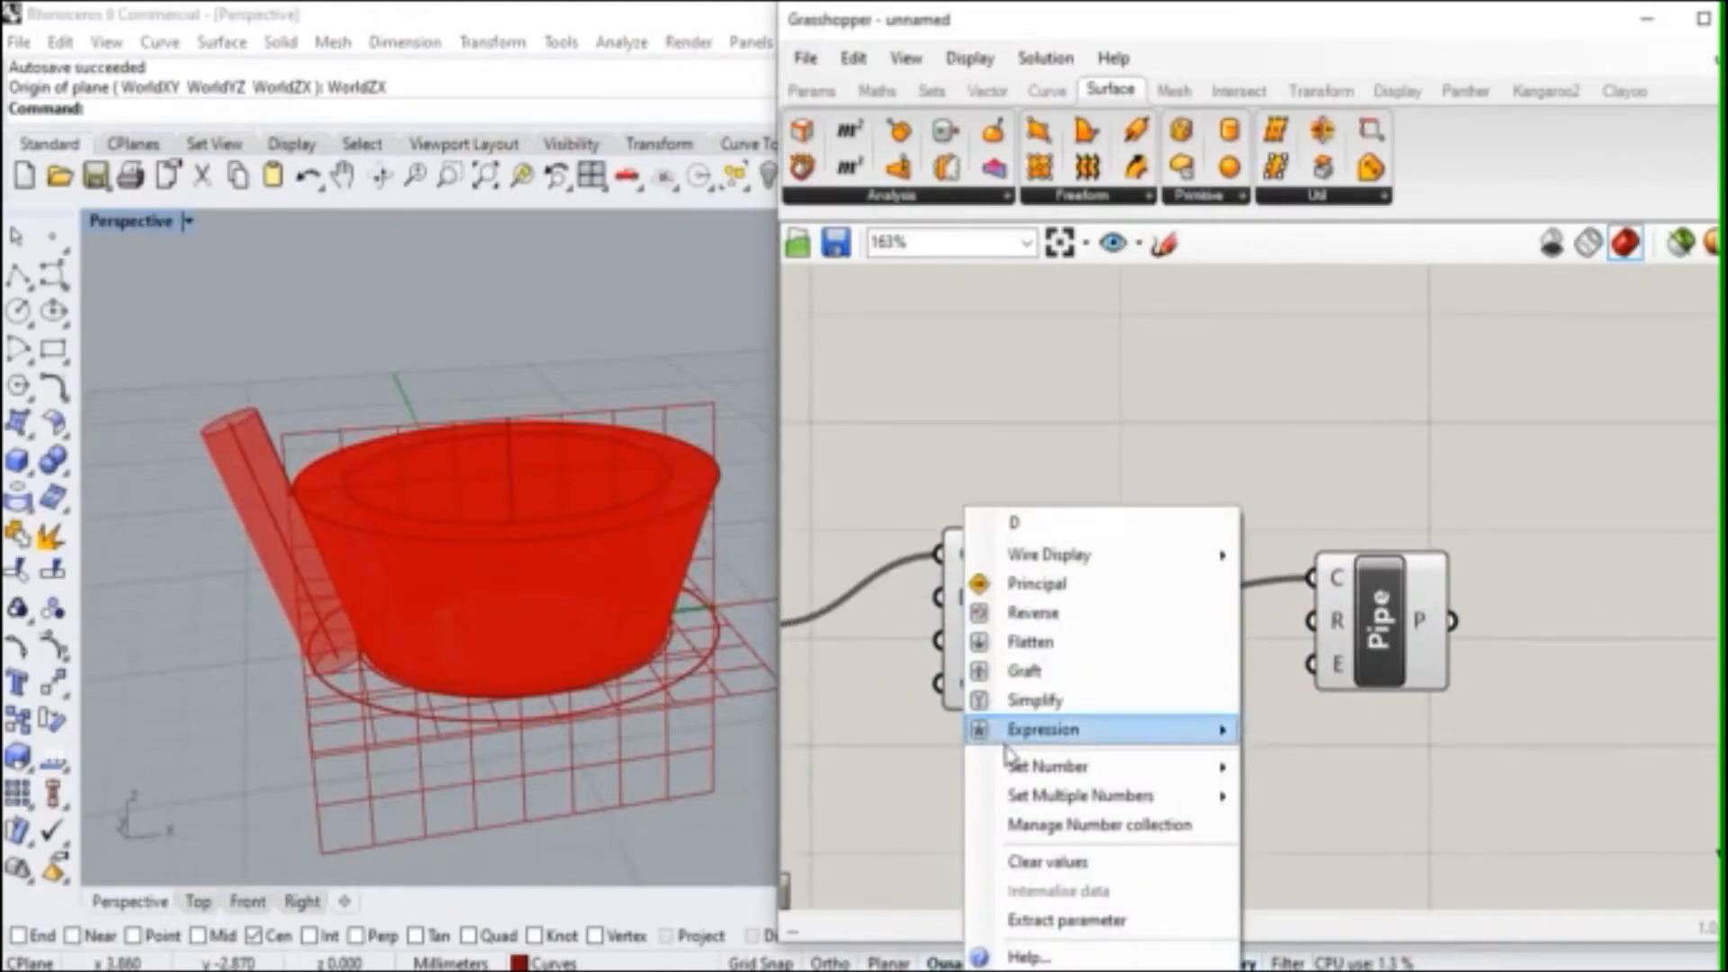
pyautogui.moveTo(1059, 771)
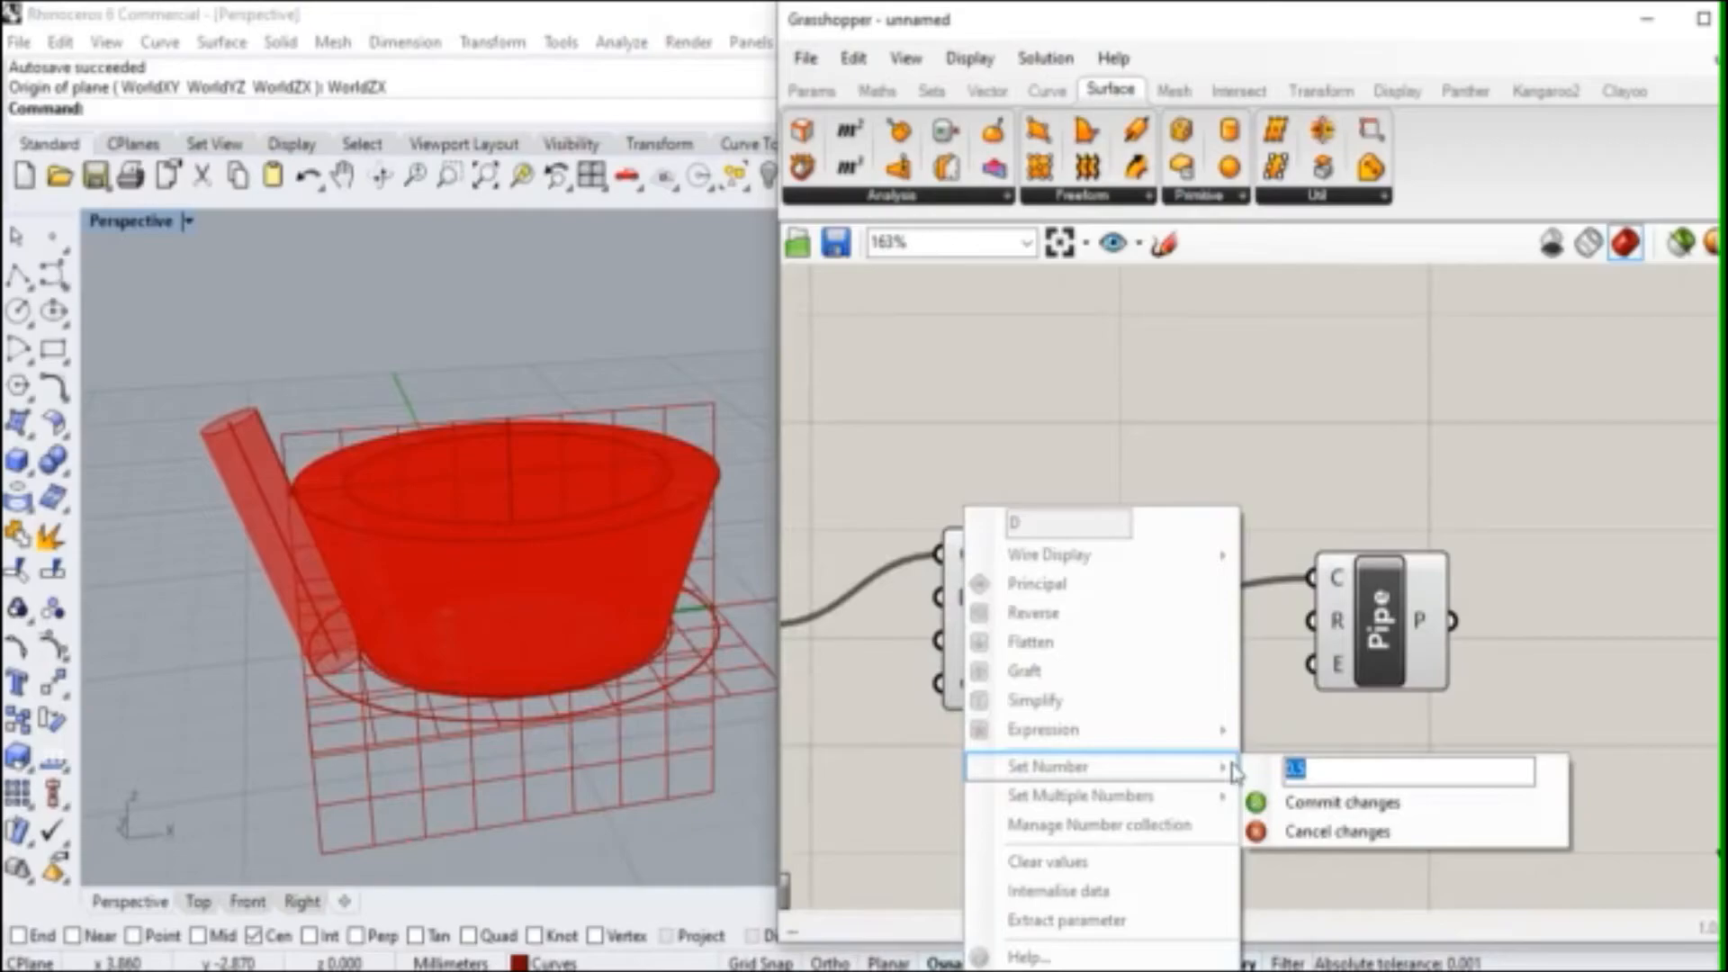
pyautogui.write('0.4')
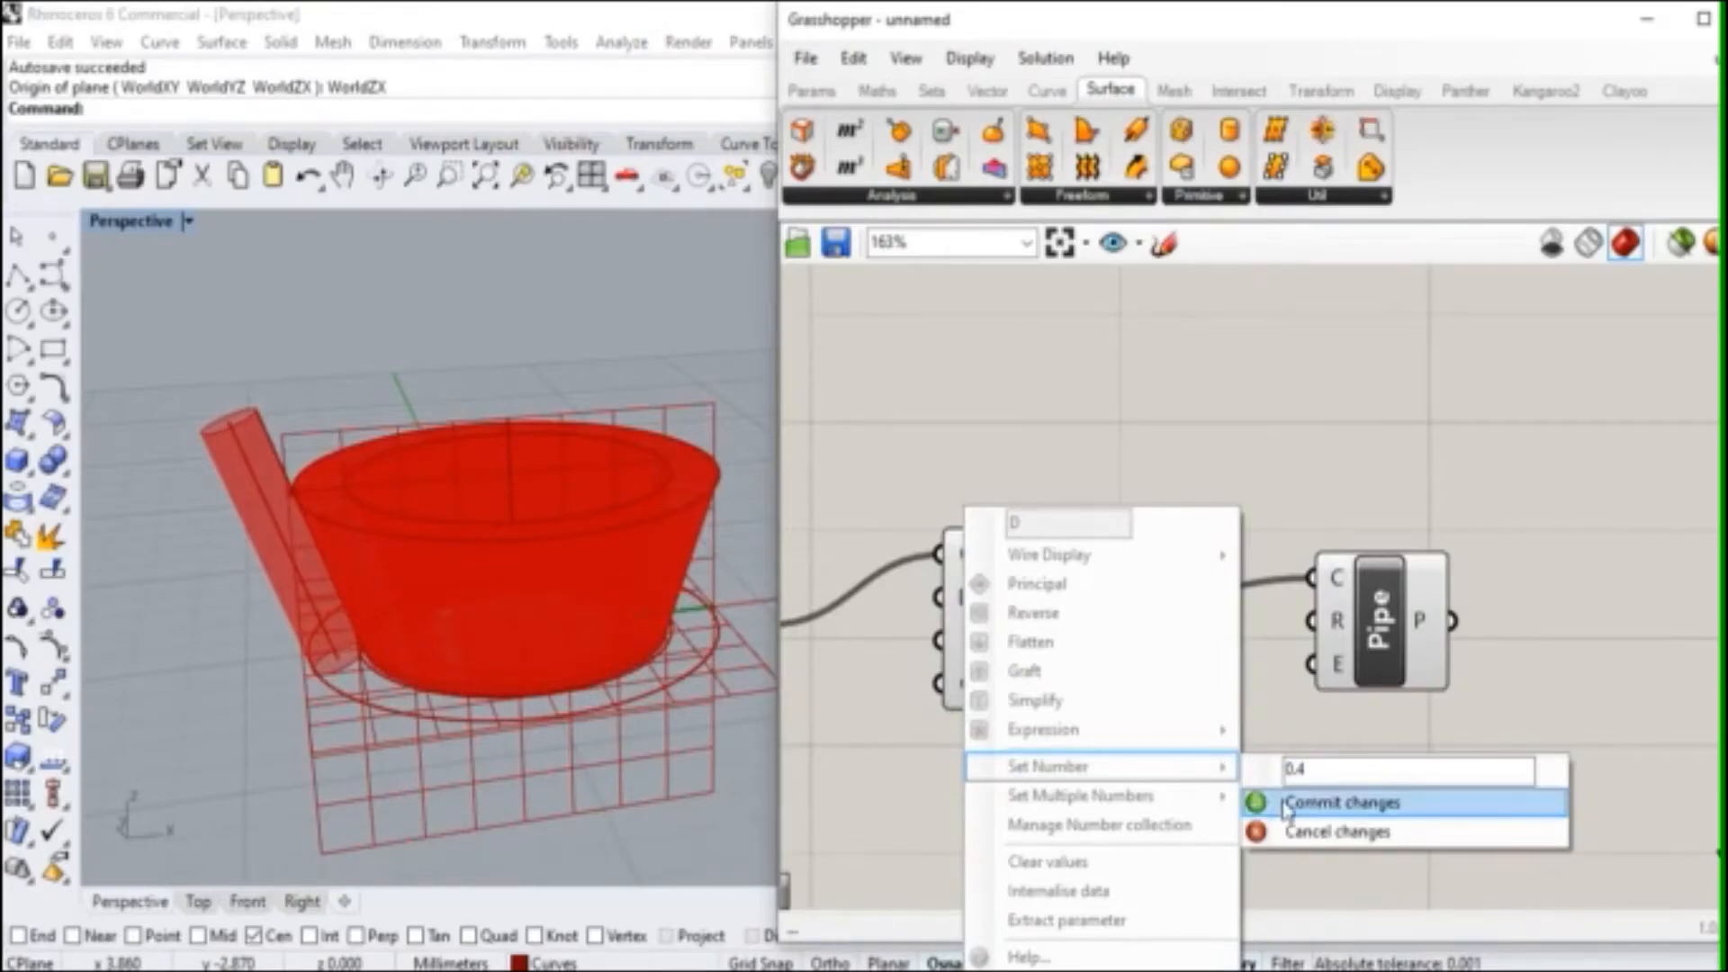
pyautogui.click(1260, 801)
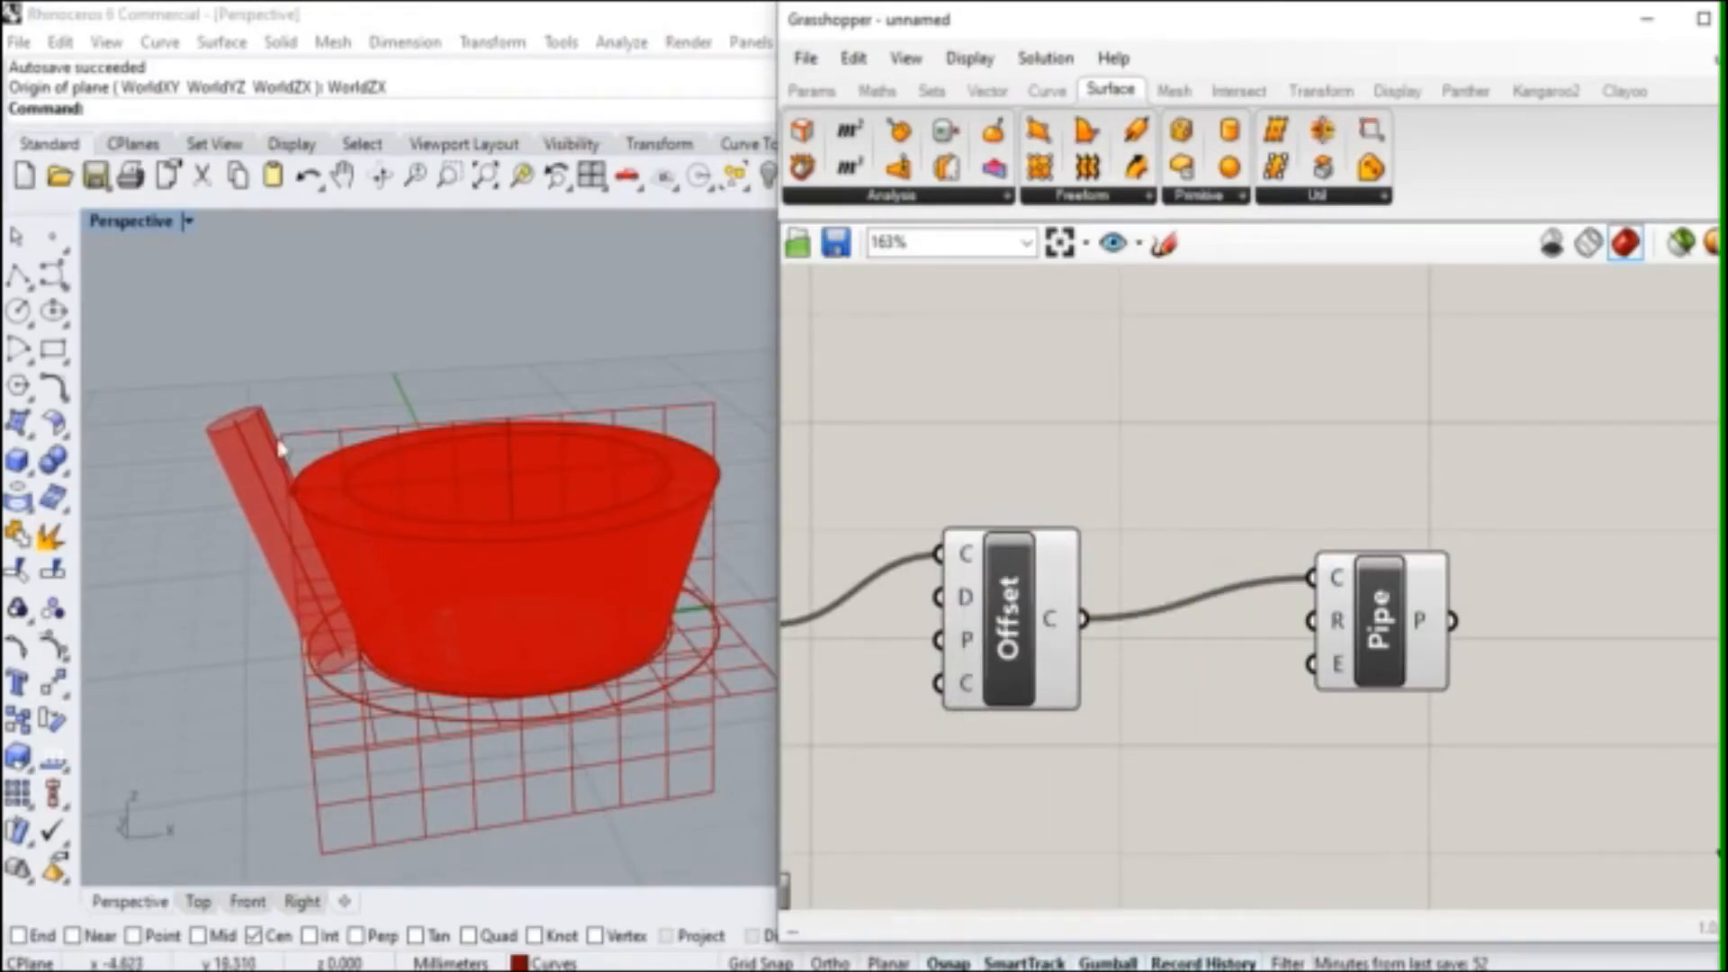
pyautogui.moveTo(278, 443); pyautogui.dragTo(263, 553, button='right')
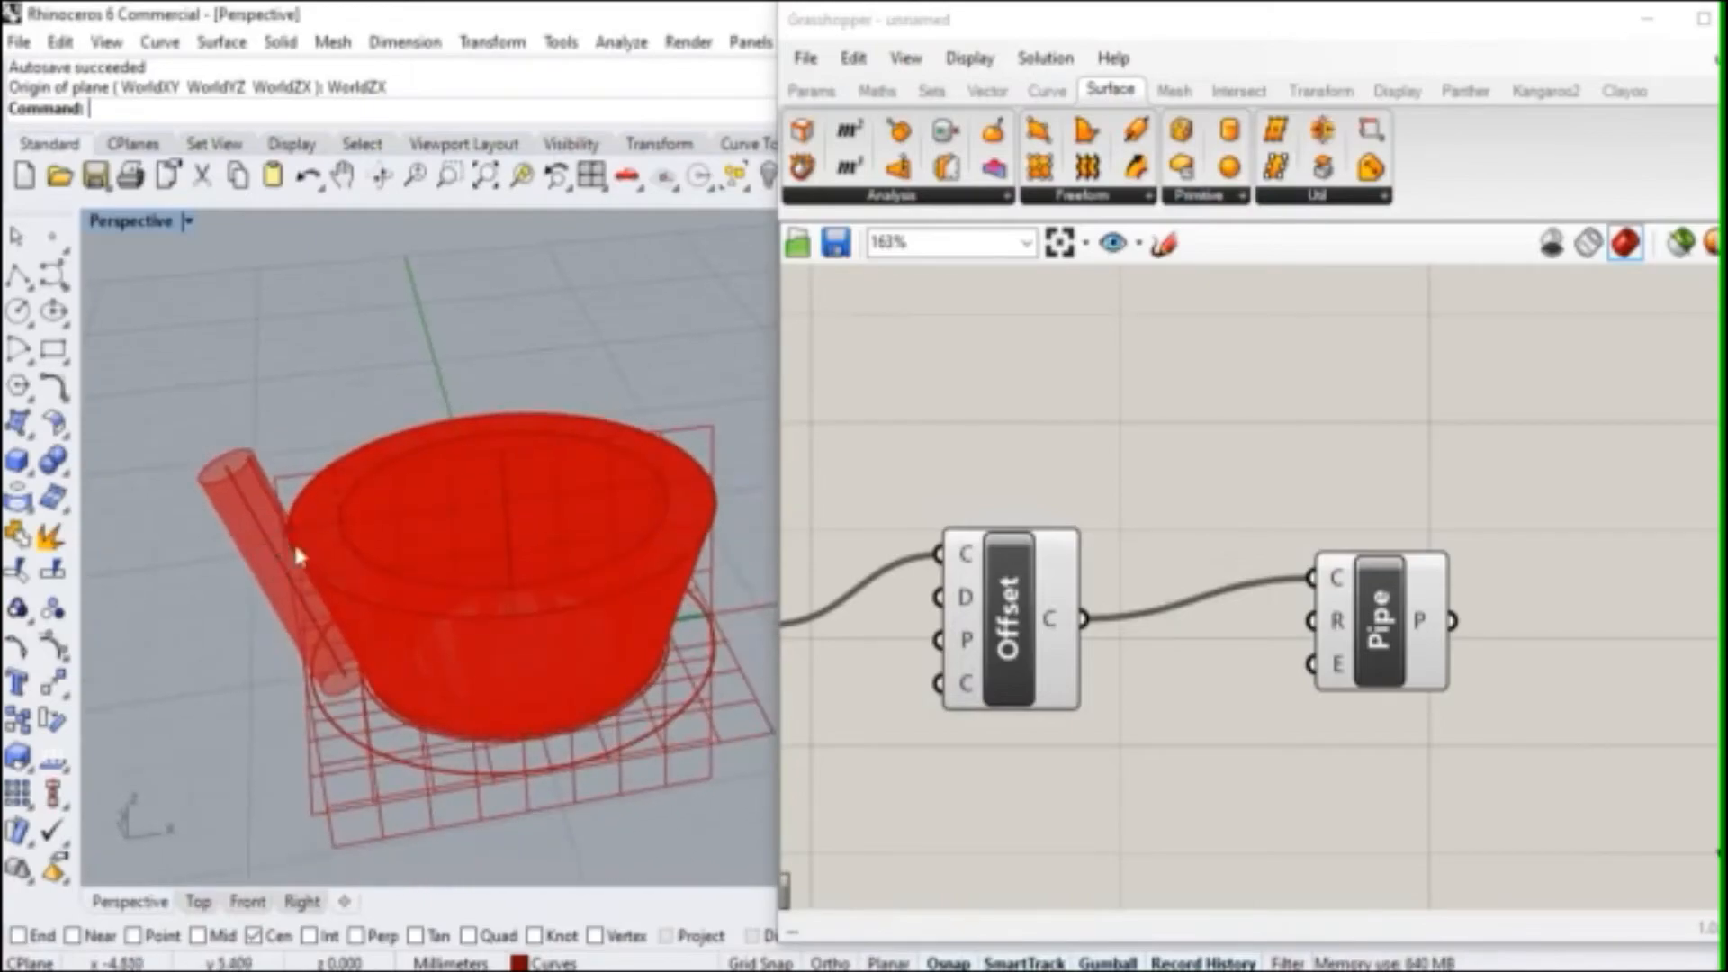
# Step: Add the Polar Array component with the PA output and place it after the Pipe component, leaving space between them
pyautogui.moveTo(1393, 694); pyautogui.dragTo(1168, 663, button='right')
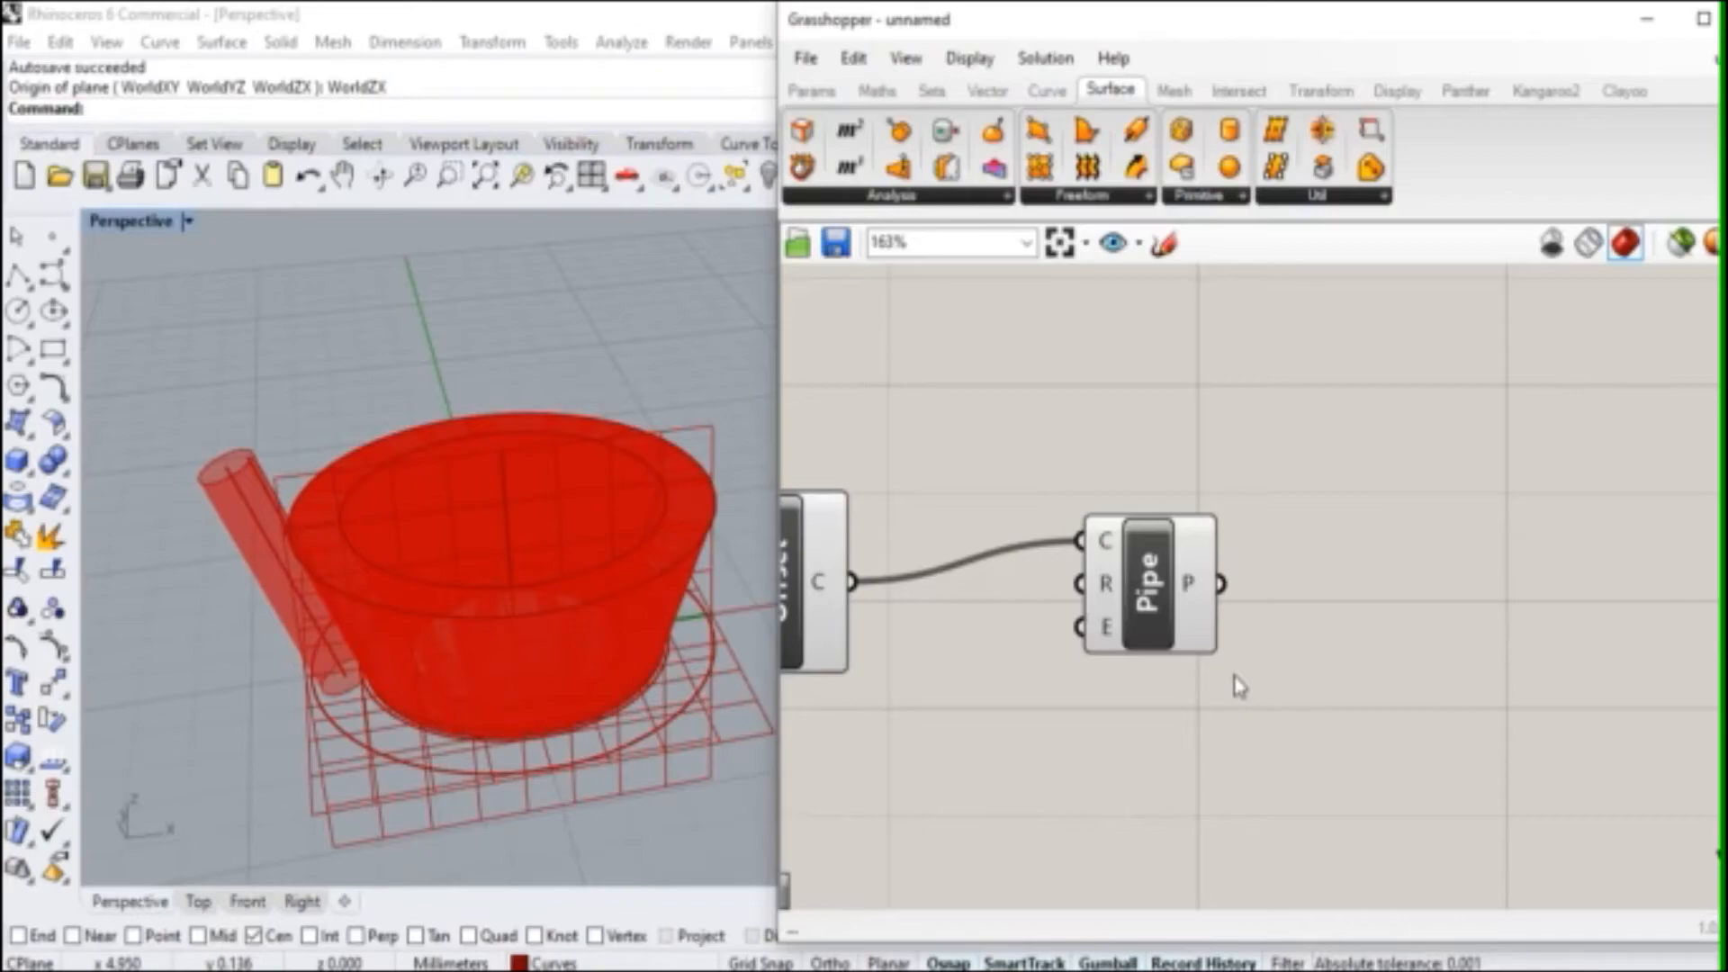
pyautogui.moveTo(378, 374); pyautogui.dragTo(474, 385, button='right')
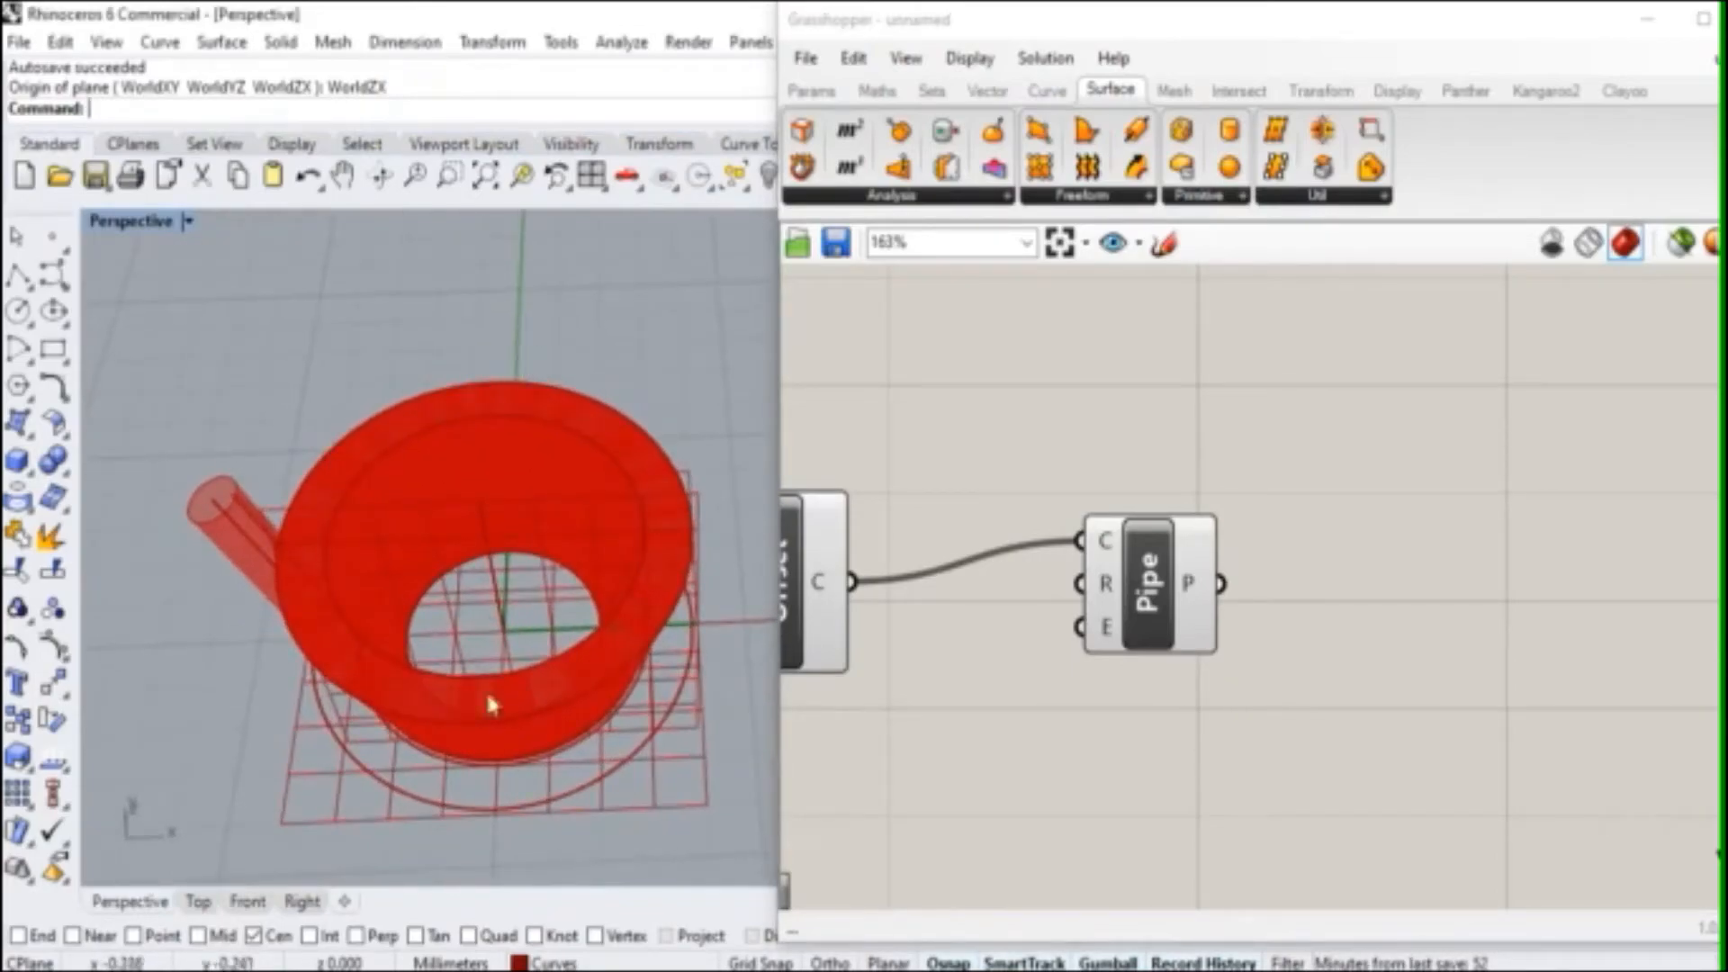
pyautogui.moveTo(1269, 648); pyautogui.dragTo(1051, 630, button='right')
pyautogui.doubleClick(1231, 585)
pyautogui.write('po')
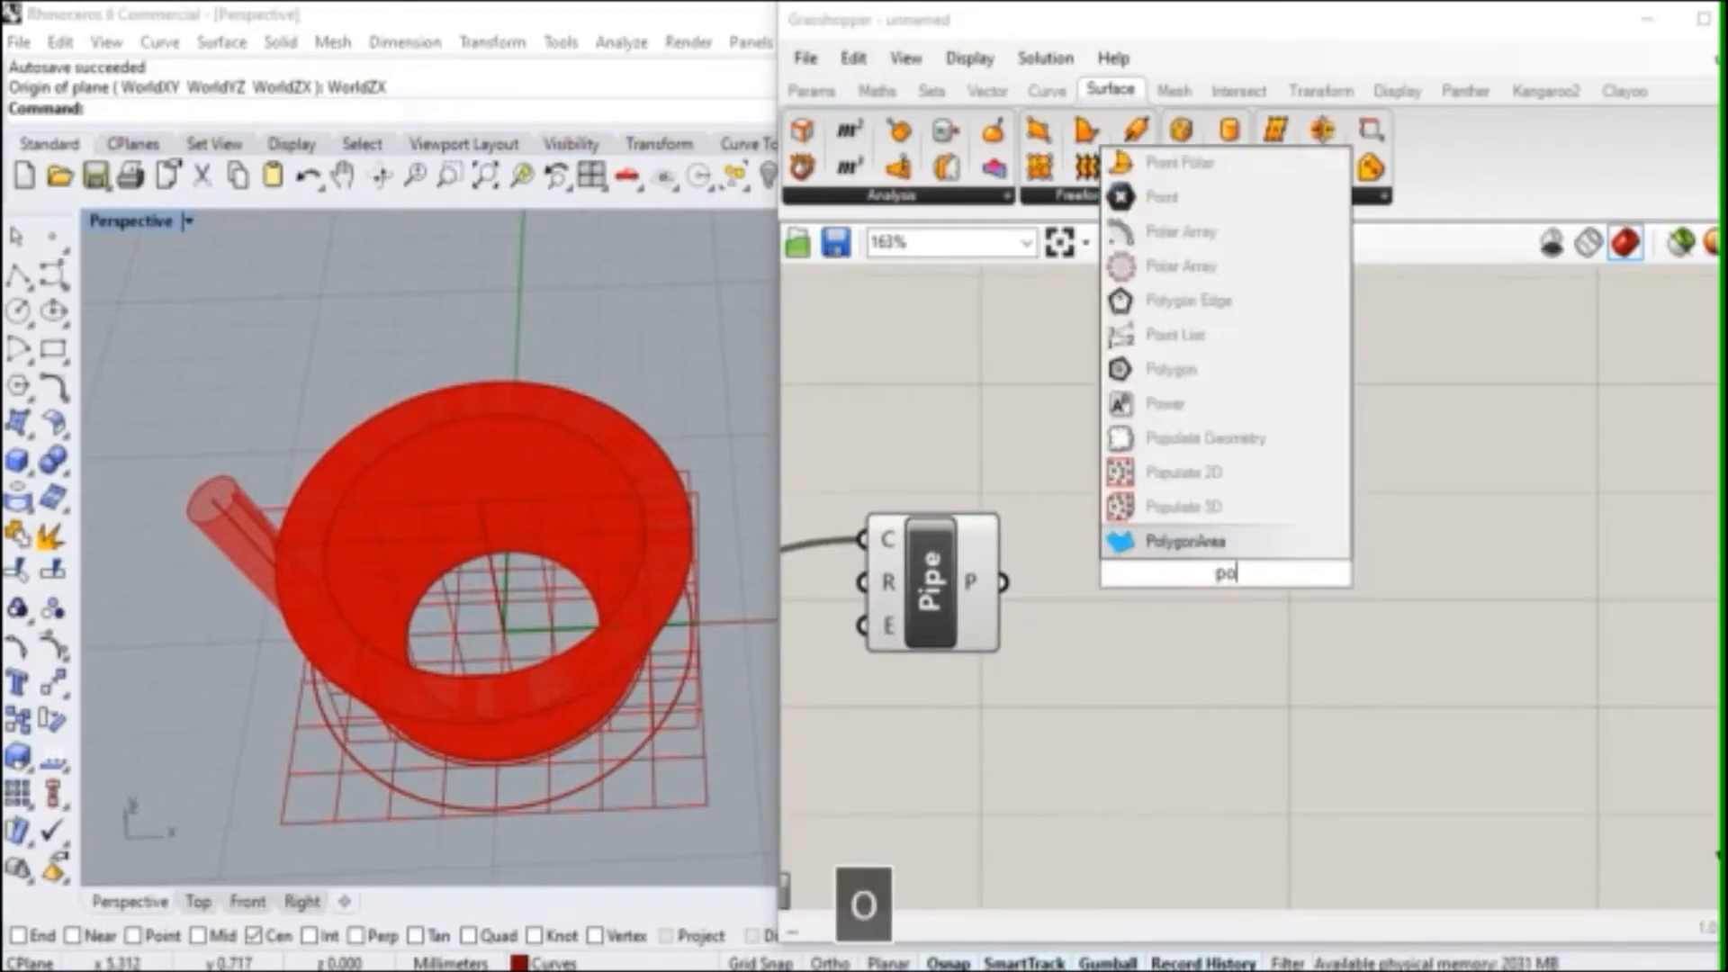
pyautogui.write('lar')
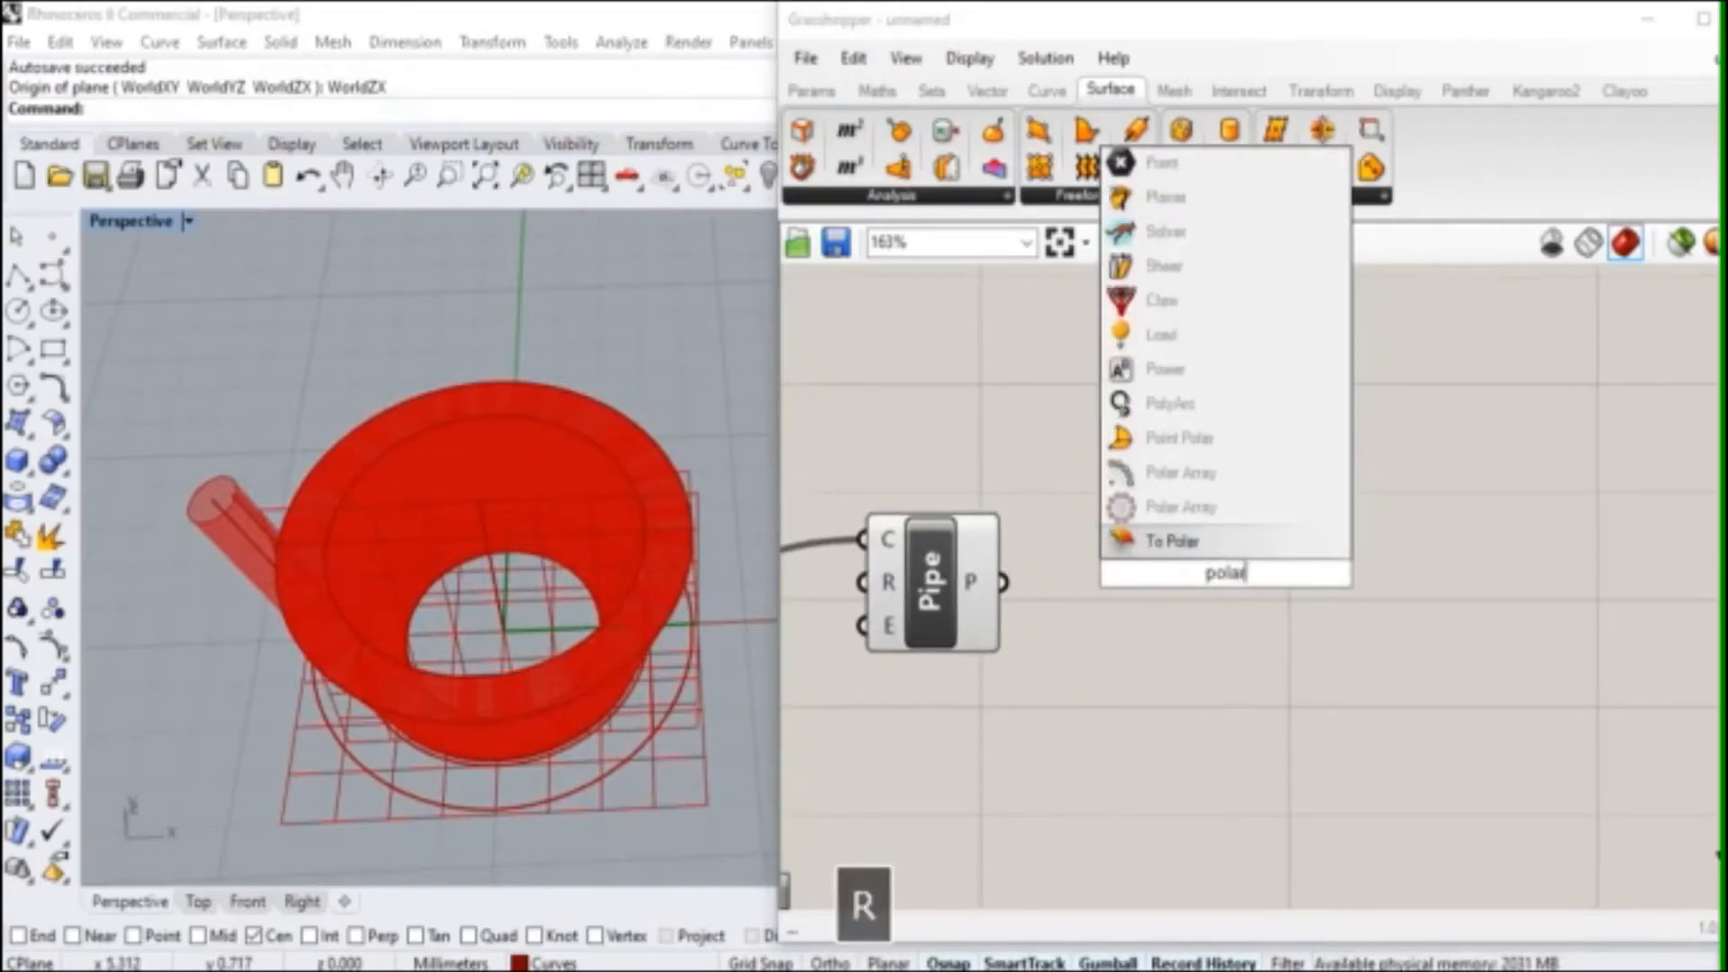
pyautogui.click(1204, 509)
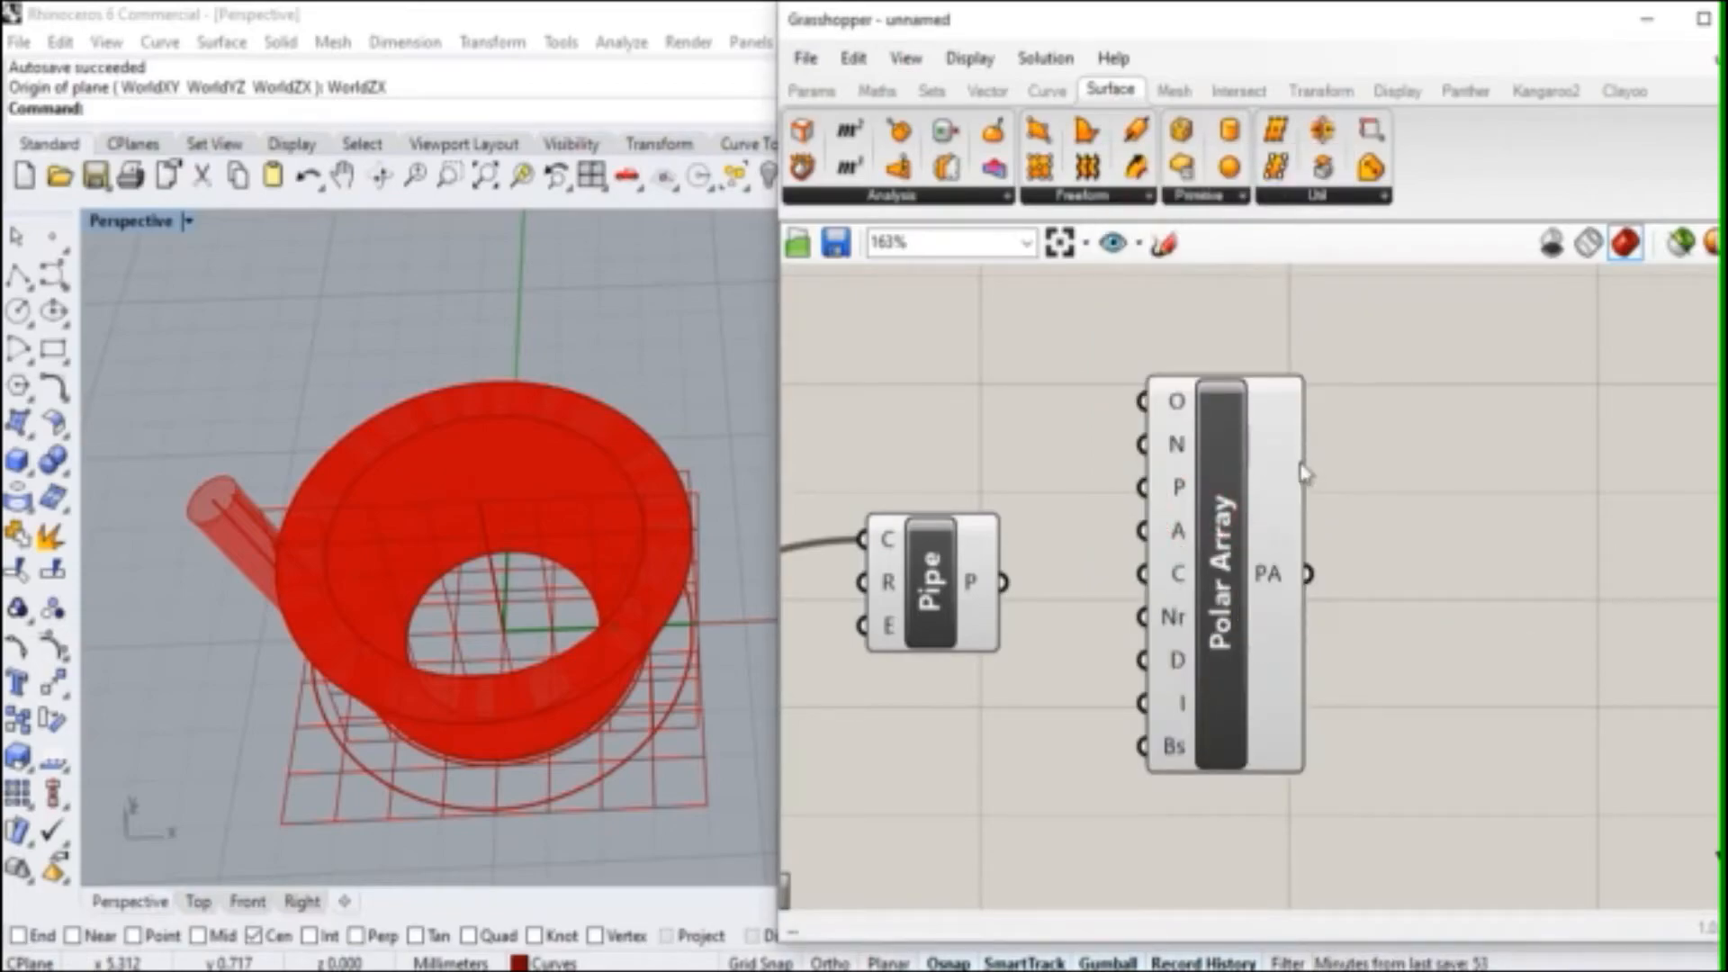
pyautogui.moveTo(1294, 475); pyautogui.dragTo(1374, 472)
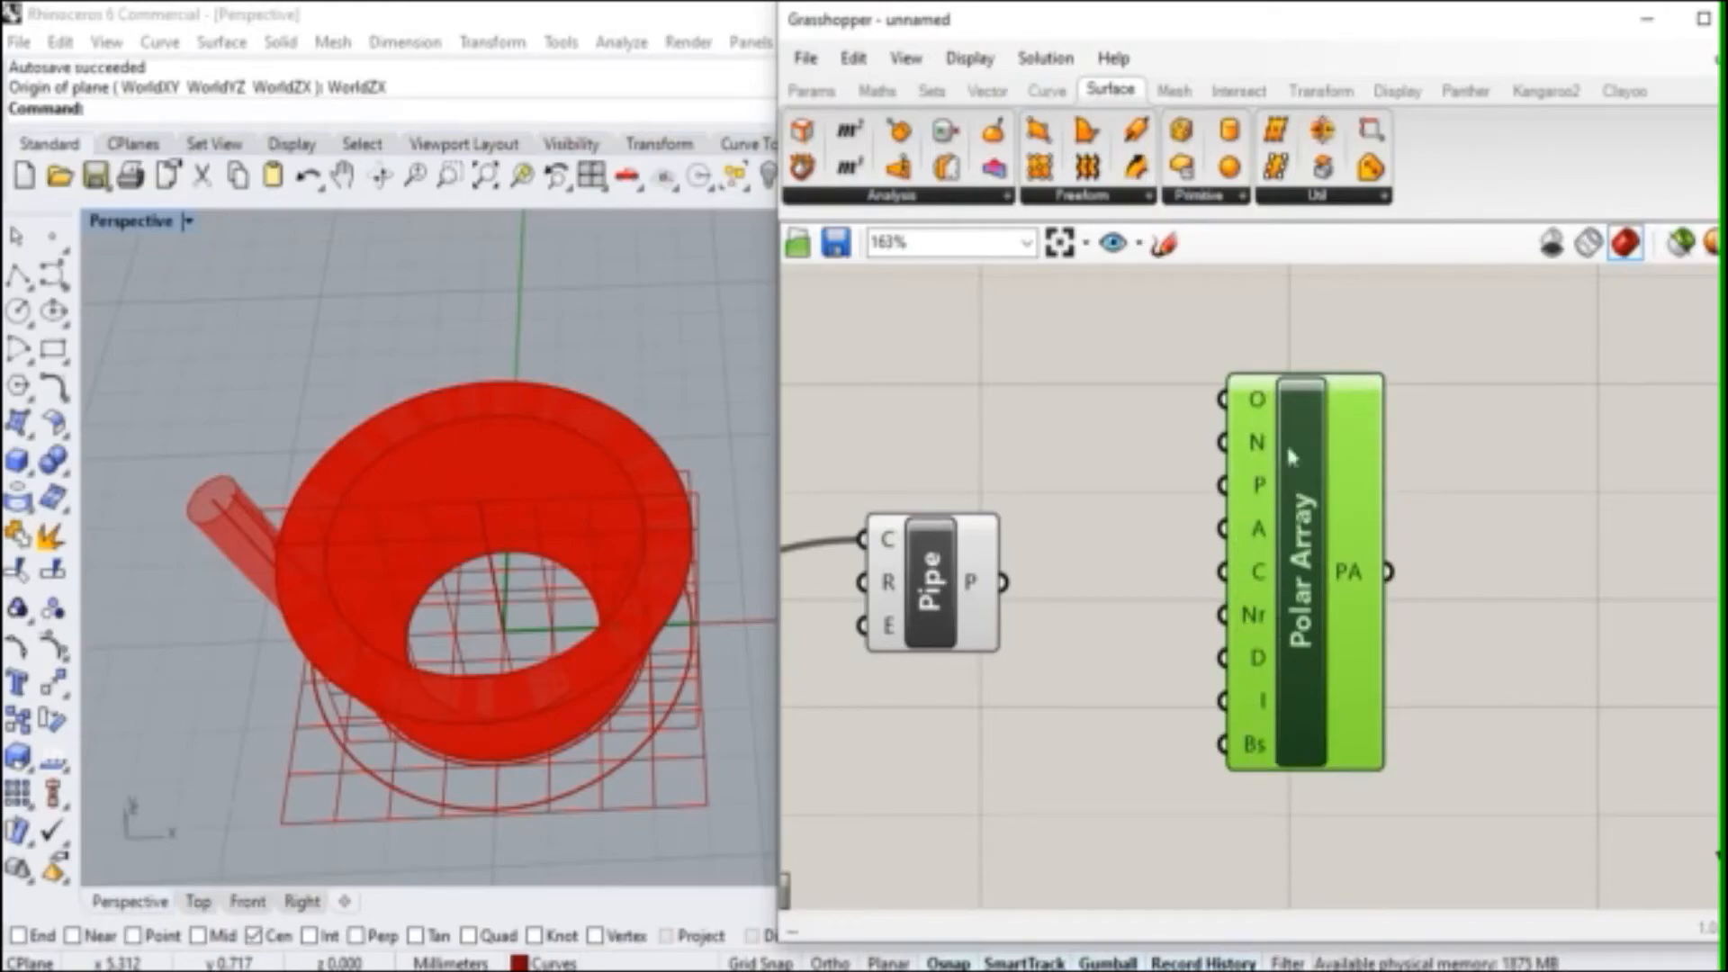
# Step: Show full names instead of abbreviations on the component inputs and outputs and check them across the definition
pyautogui.click(972, 59)
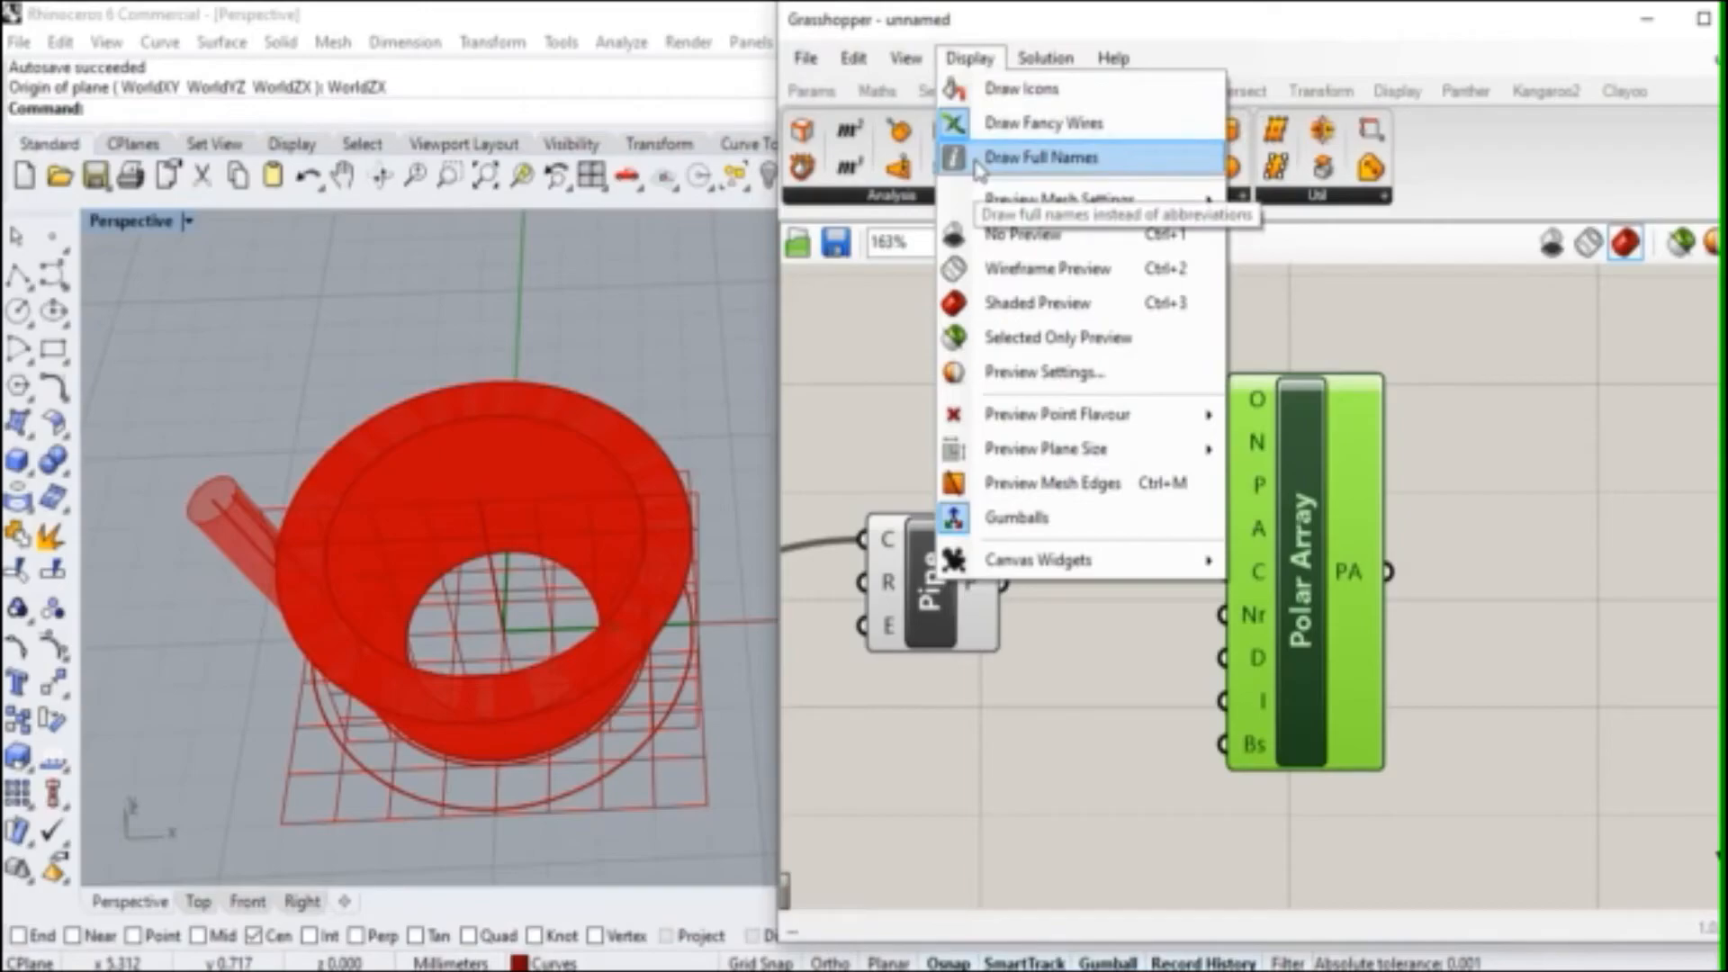
pyautogui.click(1010, 168)
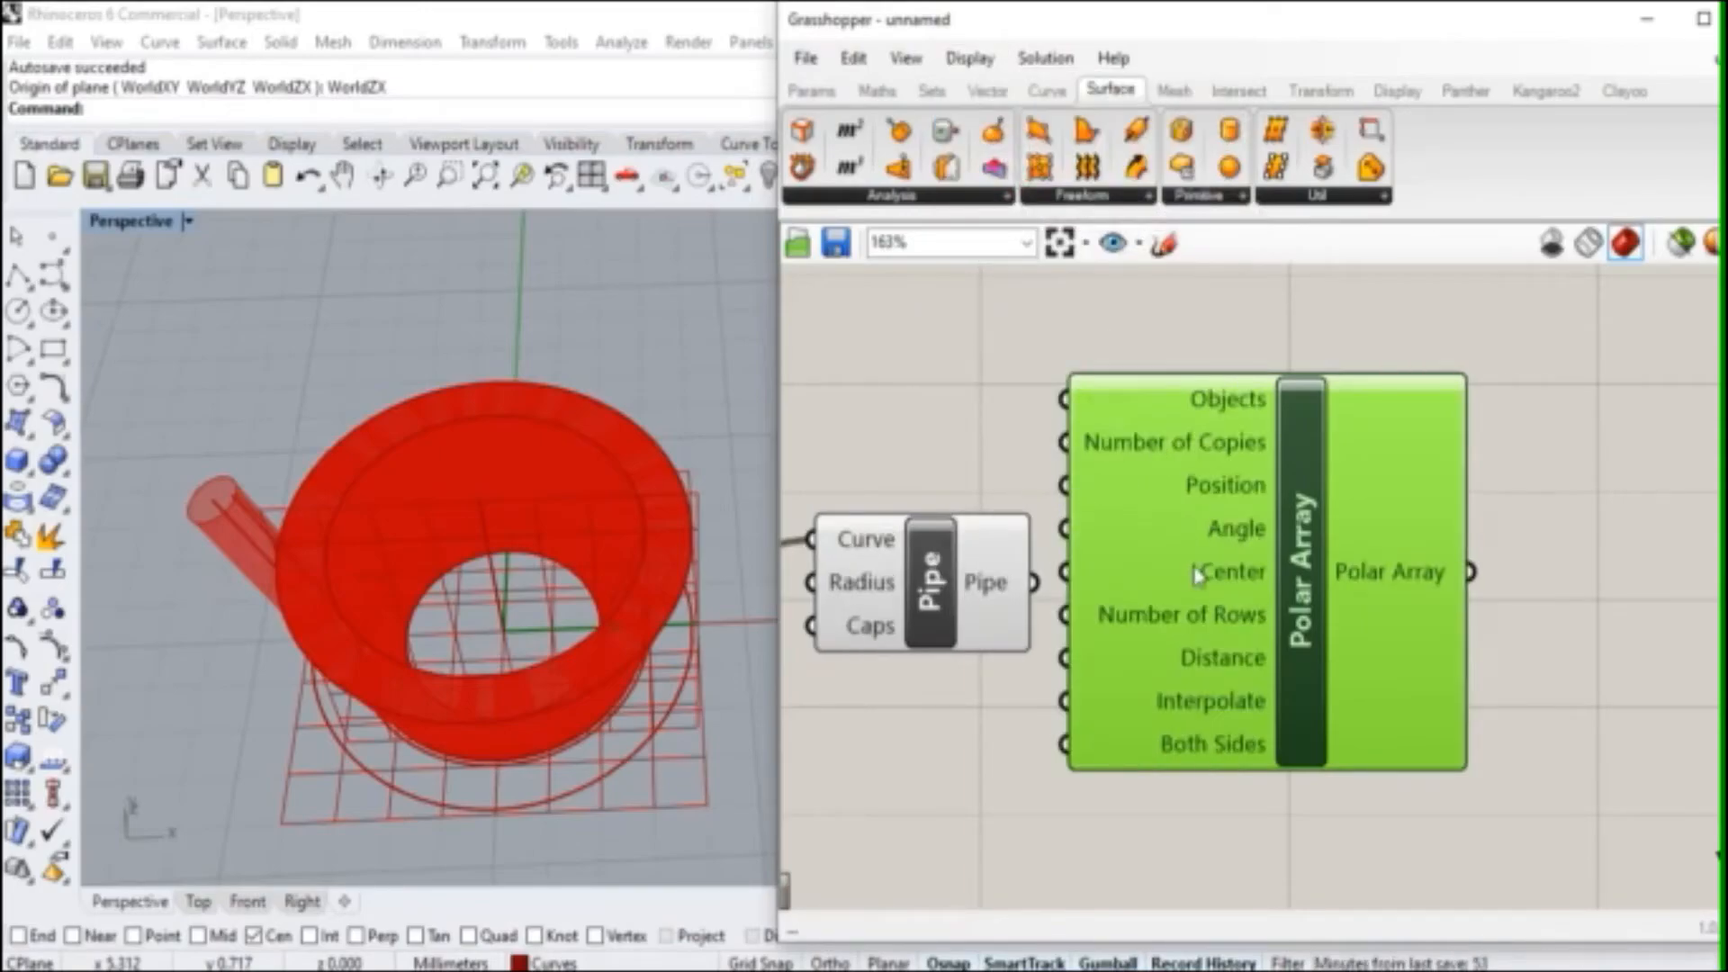
pyautogui.scroll(-5, 1197, 576)
pyautogui.moveTo(1057, 486); pyautogui.dragTo(1183, 617, button='right')
pyautogui.scroll(4, 1085, 372)
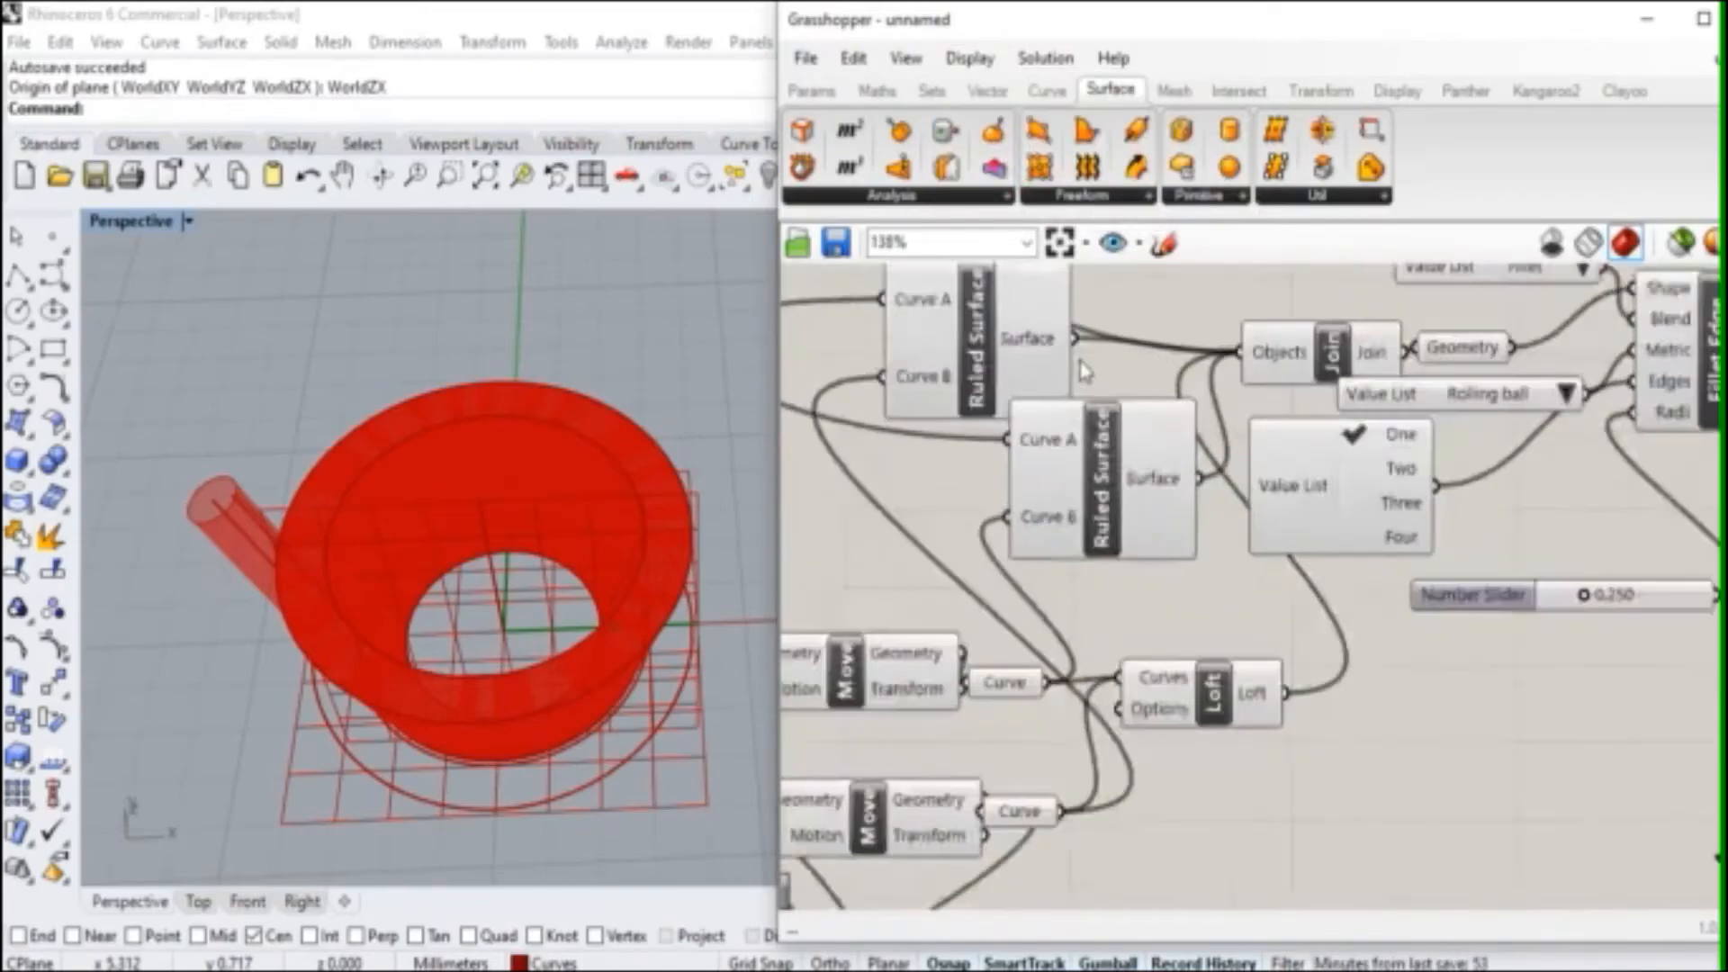
pyautogui.scroll(1, 1084, 372)
pyautogui.scroll(-4, 1085, 371)
pyautogui.moveTo(1233, 625); pyautogui.dragTo(1142, 455, button='right')
pyautogui.scroll(2, 984, 357)
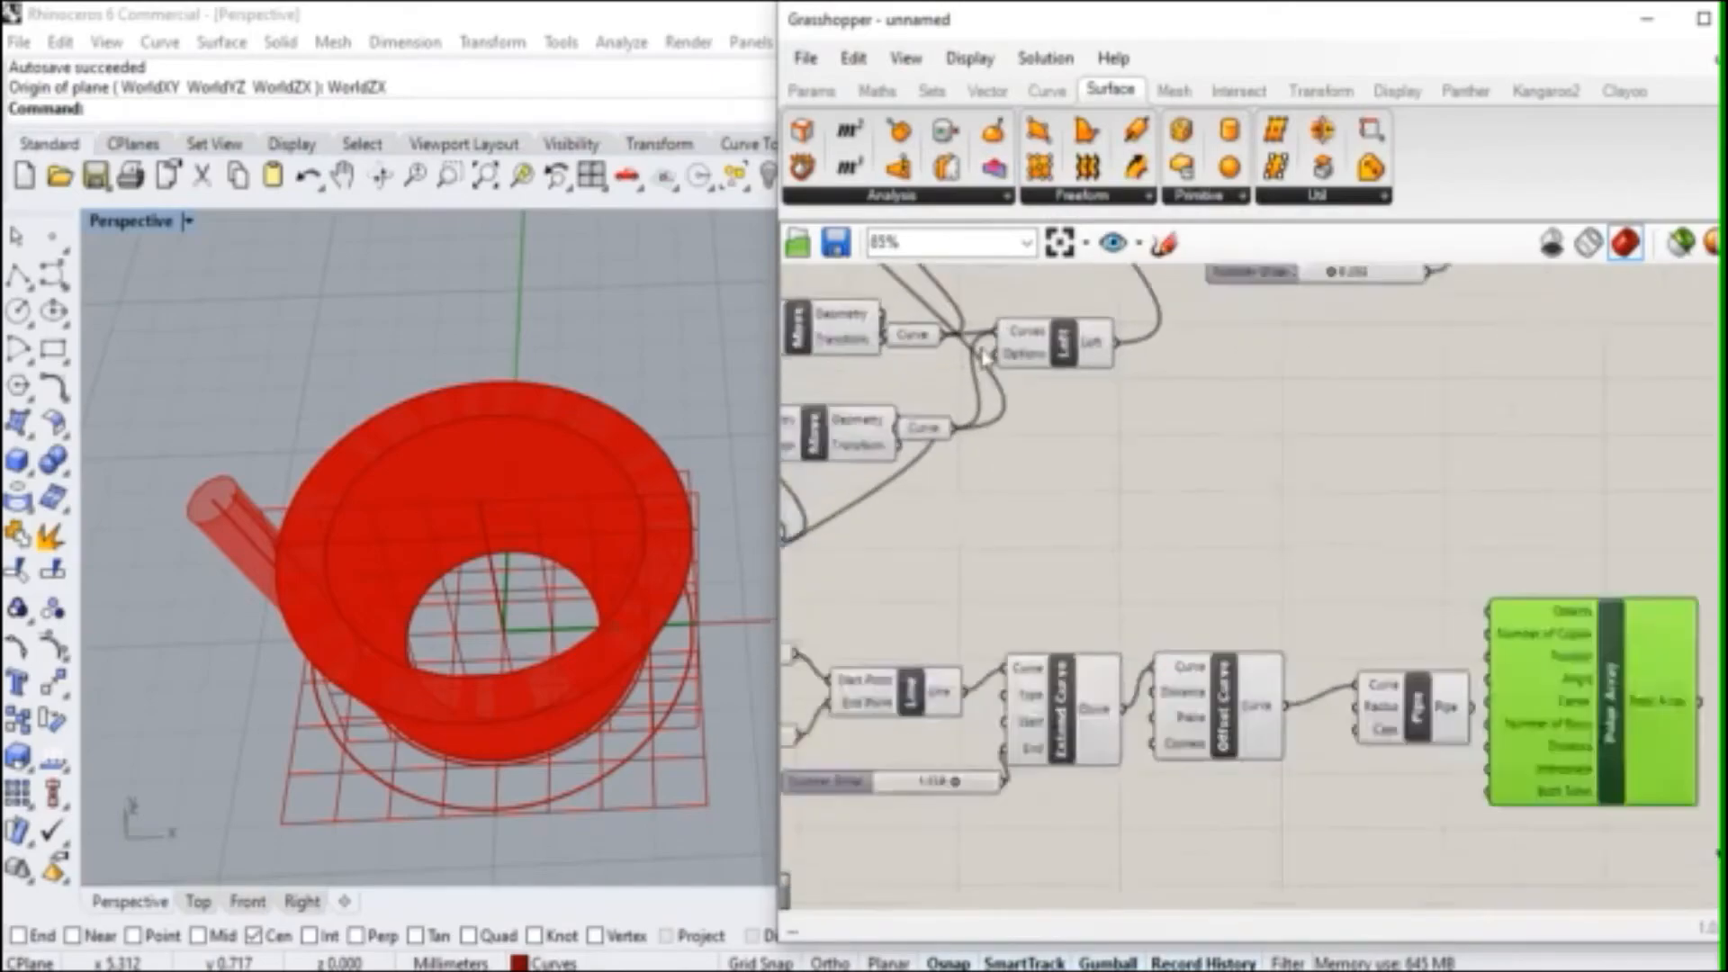
pyautogui.scroll(1, 984, 357)
pyautogui.scroll(-2, 984, 357)
pyautogui.scroll(5, 1525, 695)
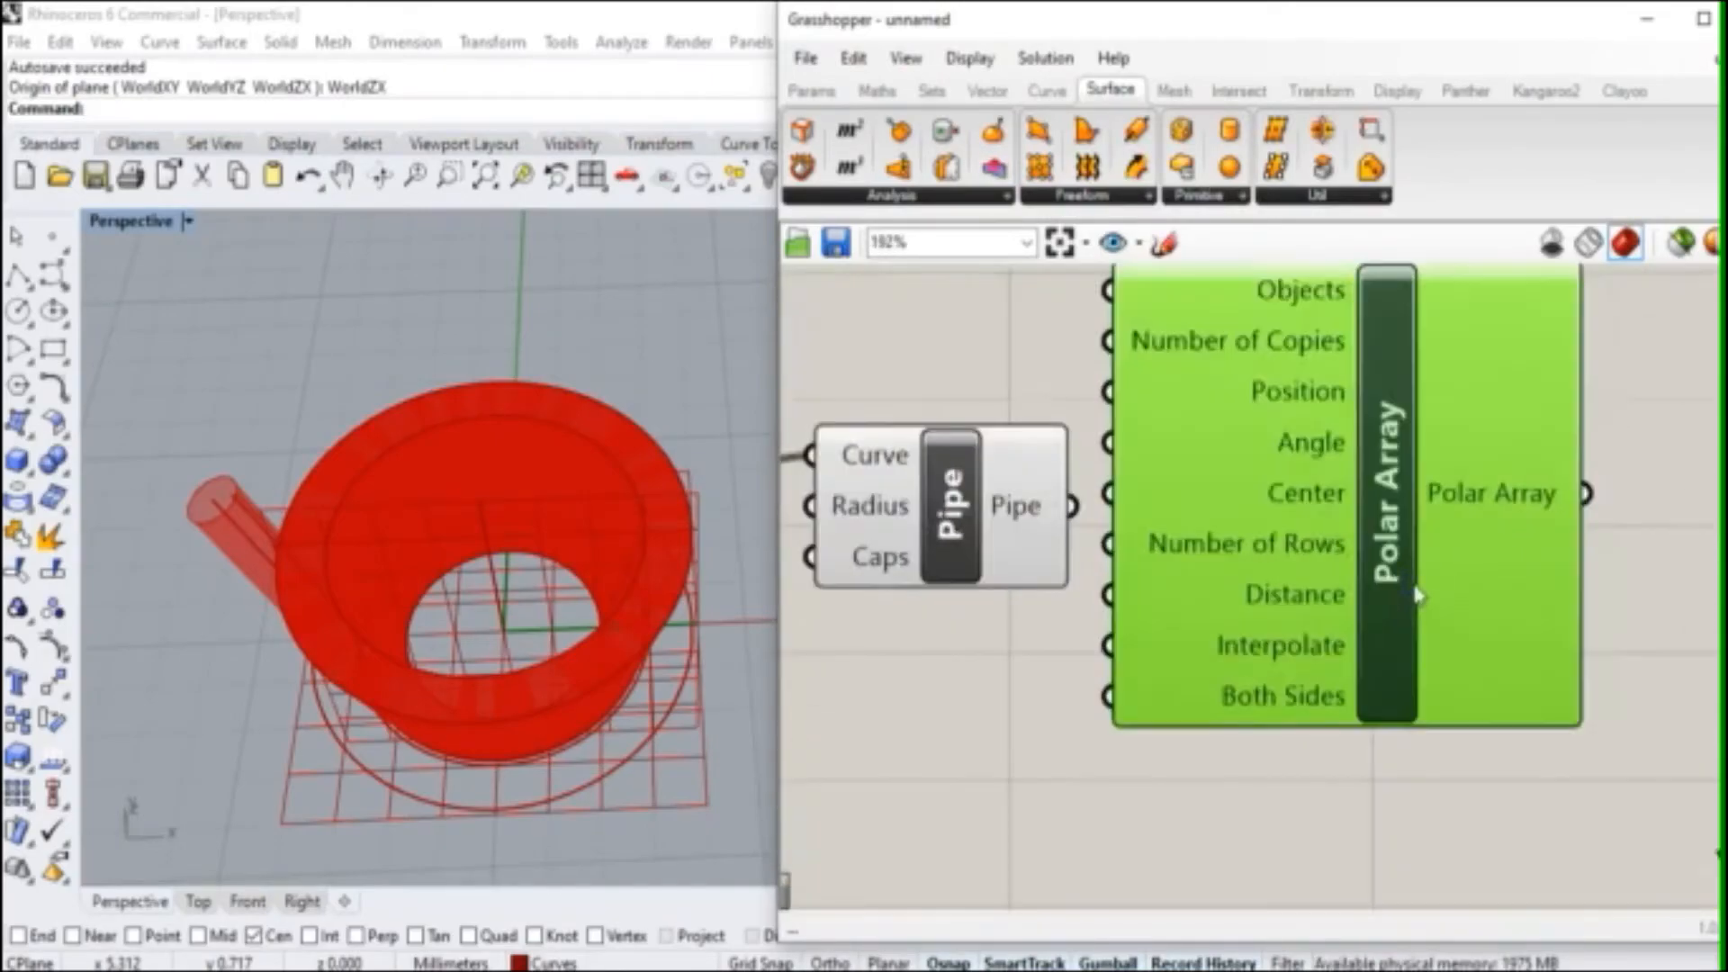
pyautogui.scroll(-1, 1415, 596)
pyautogui.scroll(1, 1211, 645)
pyautogui.scroll(-2, 1107, 598)
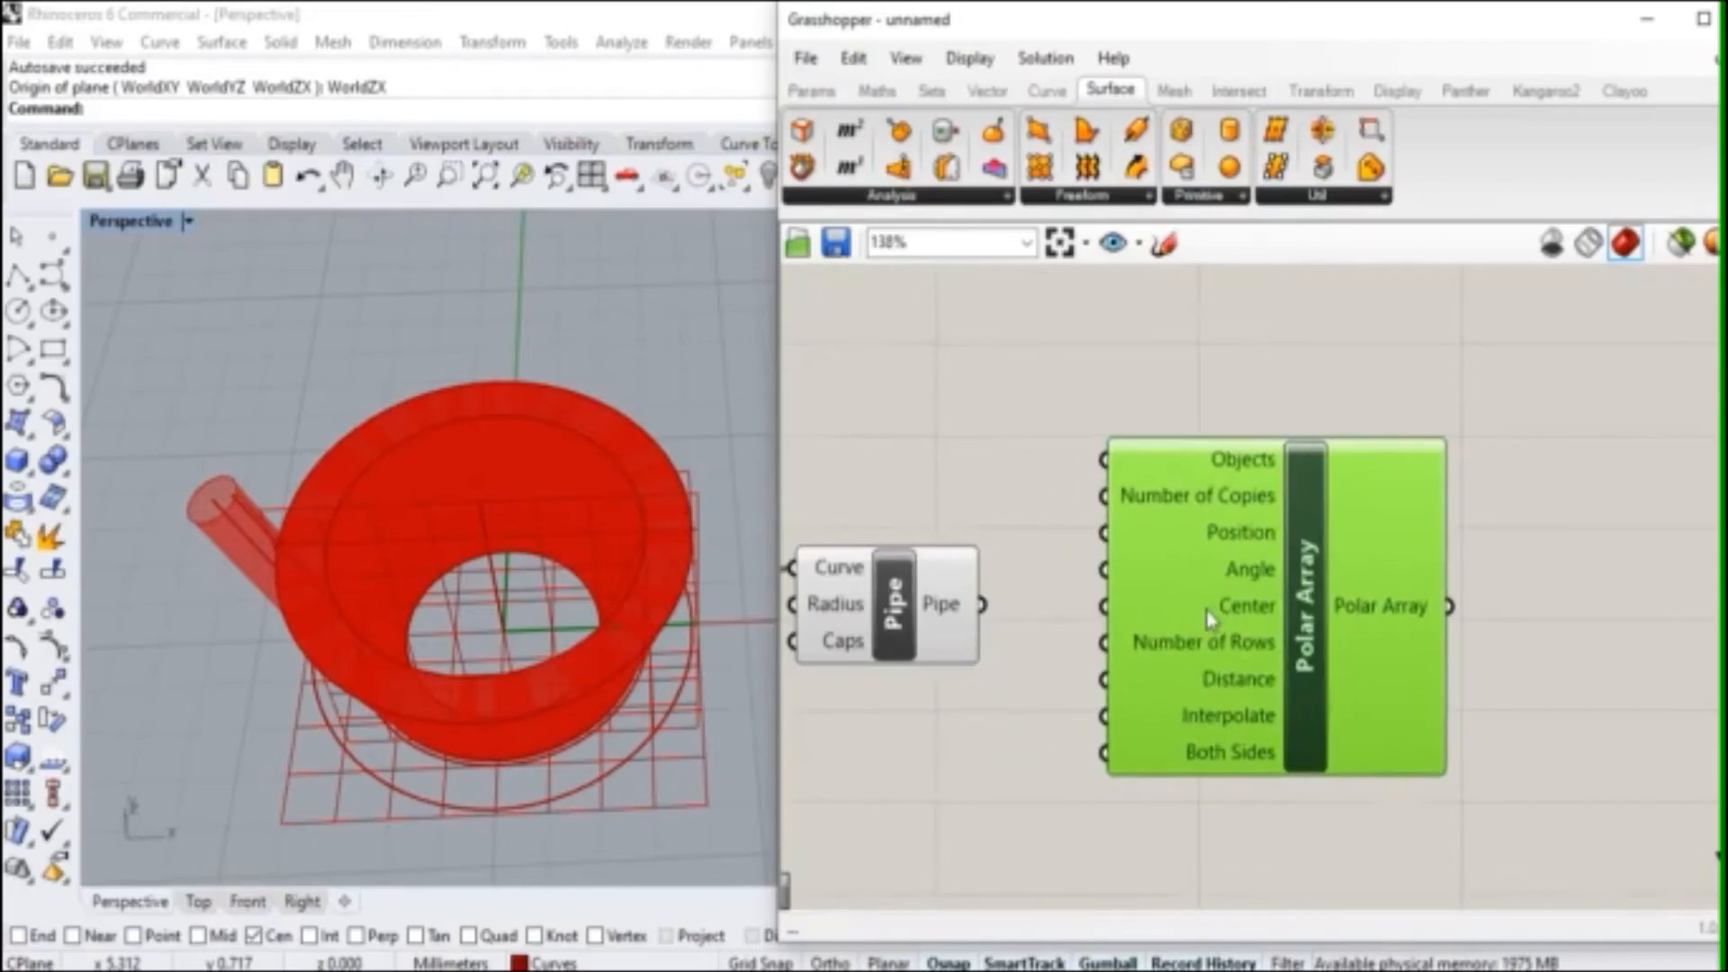
# Step: Connect the Pipe output to the Objects input of Polar Array and check the input's Number of Copies value
pyautogui.moveTo(982, 604); pyautogui.dragTo(1102, 463)
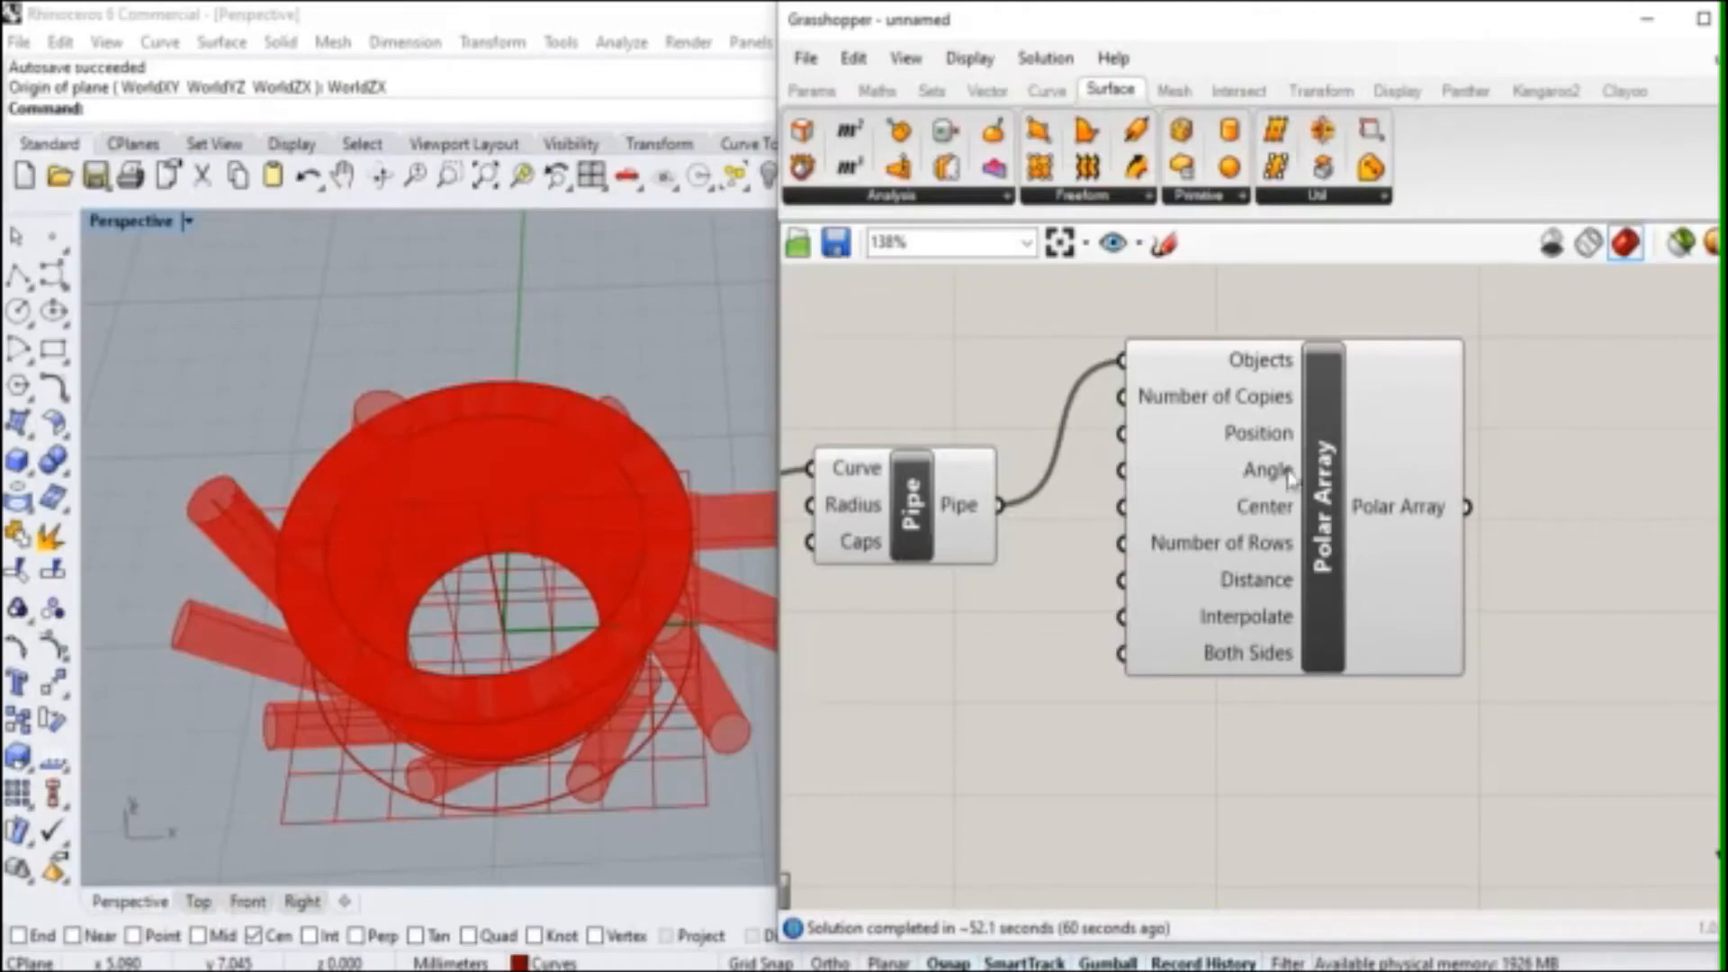
pyautogui.rightClick(1261, 409)
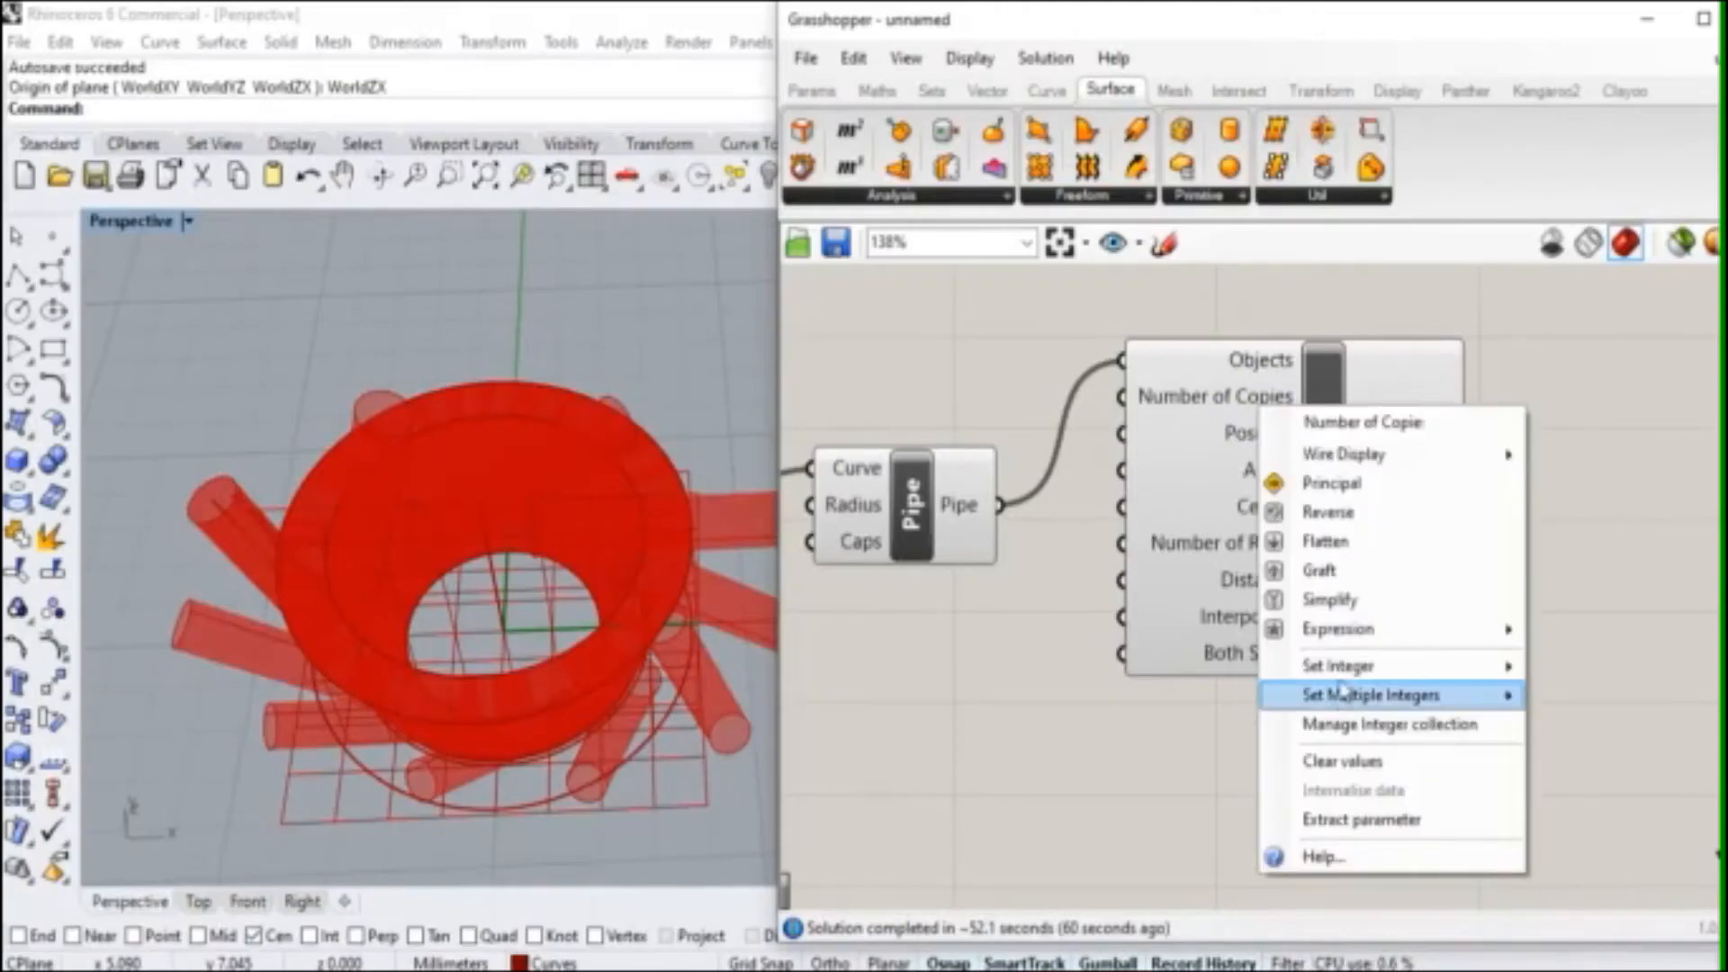
pyautogui.moveTo(1276, 687)
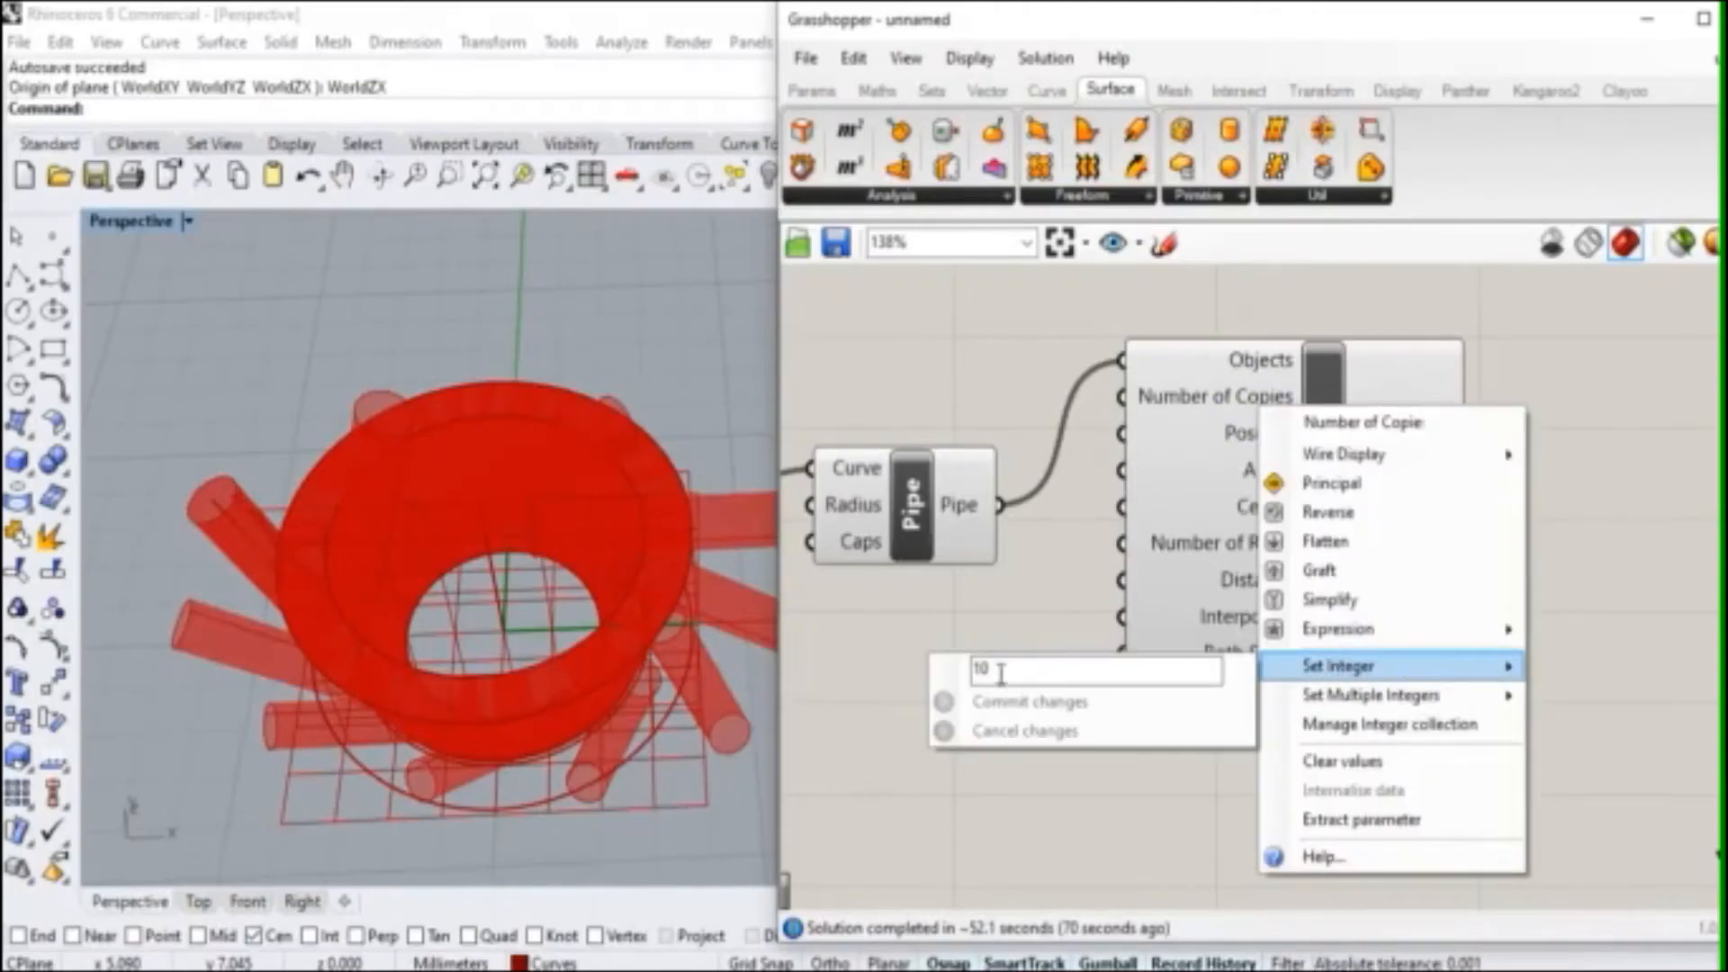
pyautogui.click(918, 365)
# Step: Add a Number Slider above the Pipe component and change its slider type to integer
pyautogui.doubleClick(918, 366)
pyautogui.write('num')
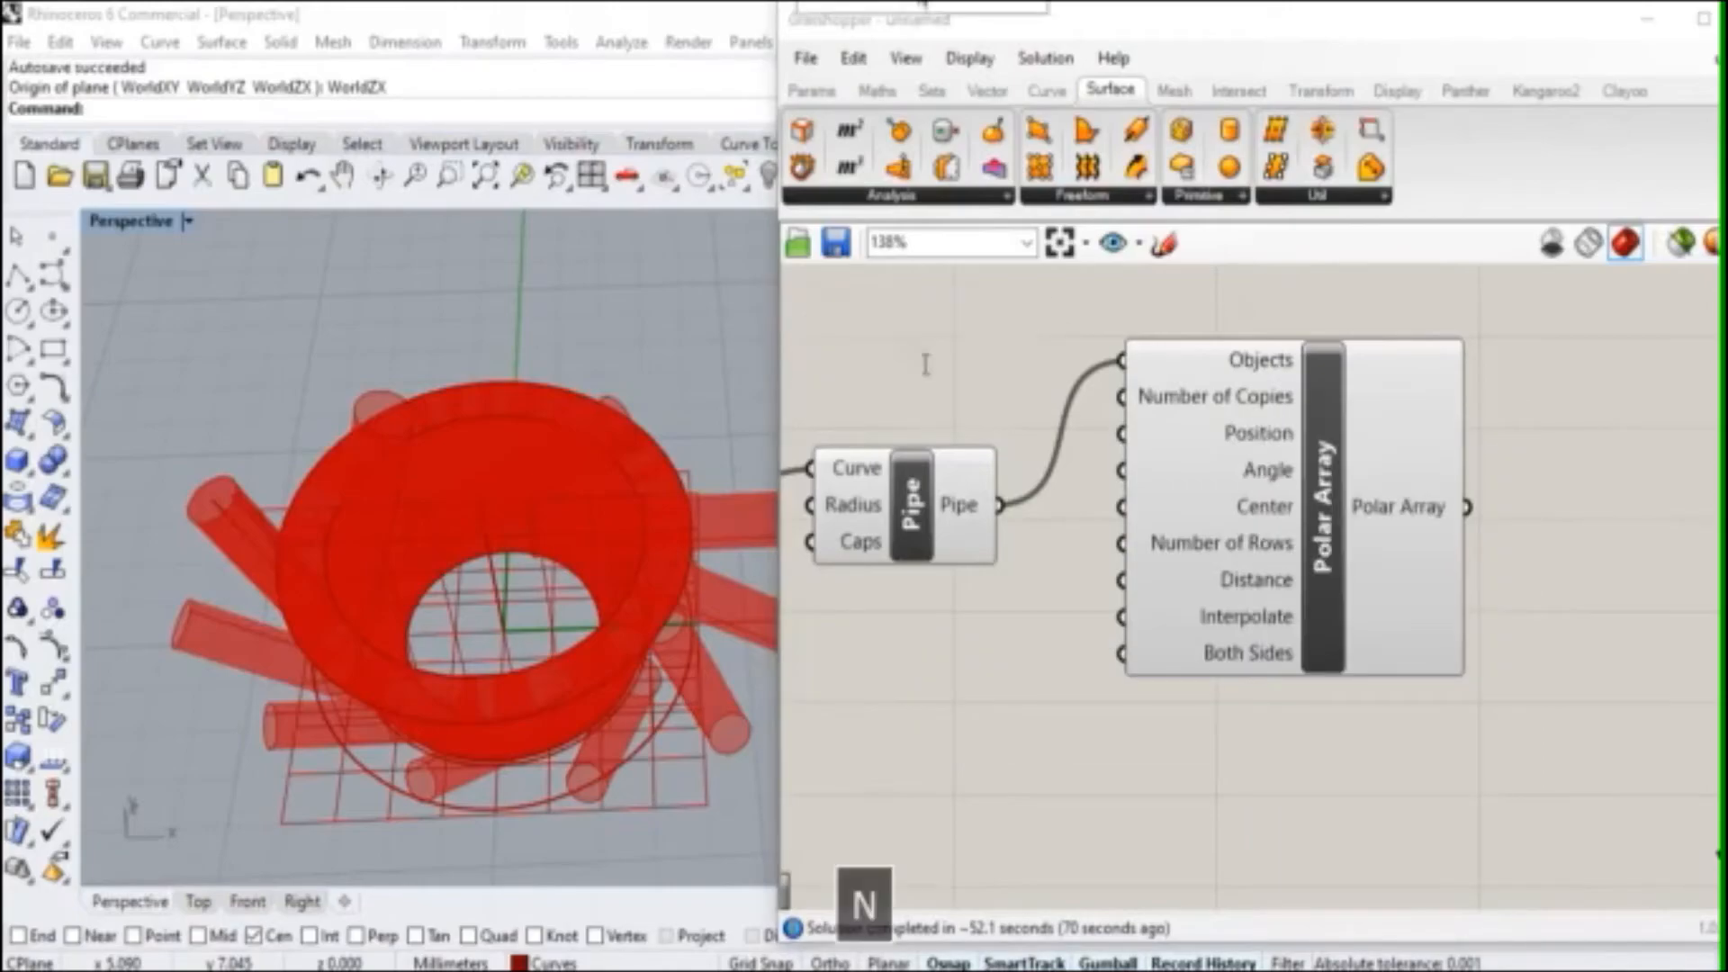
pyautogui.write('ber')
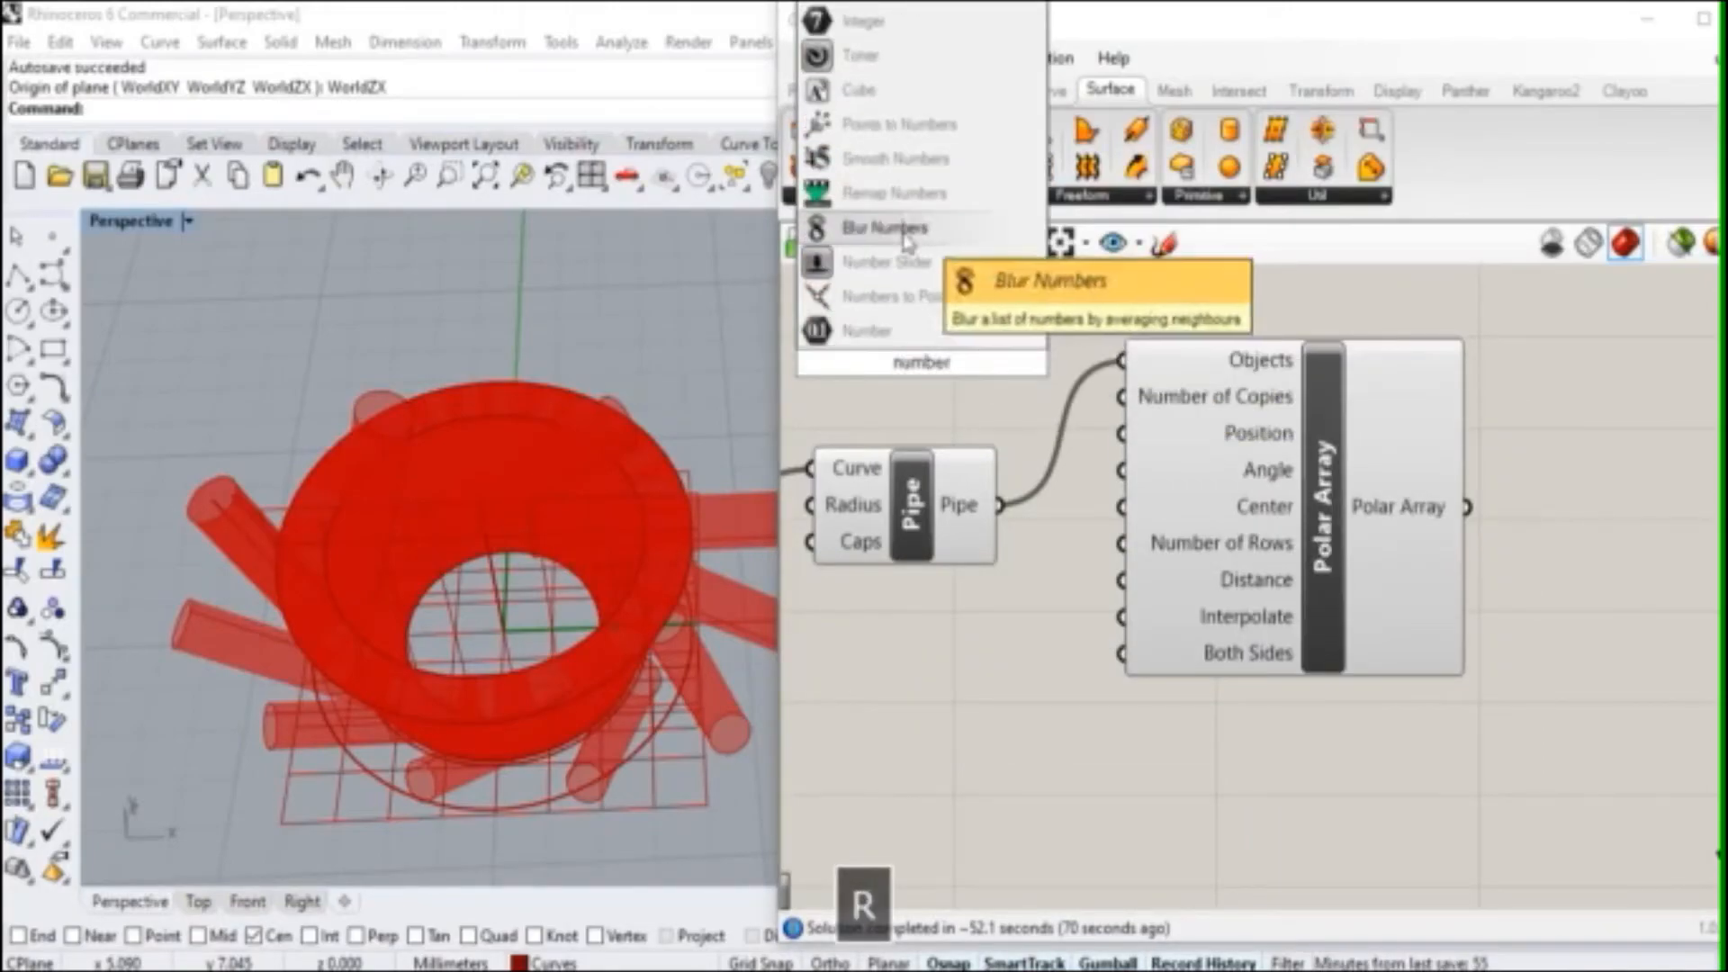
pyautogui.click(905, 263)
pyautogui.rightClick(841, 361)
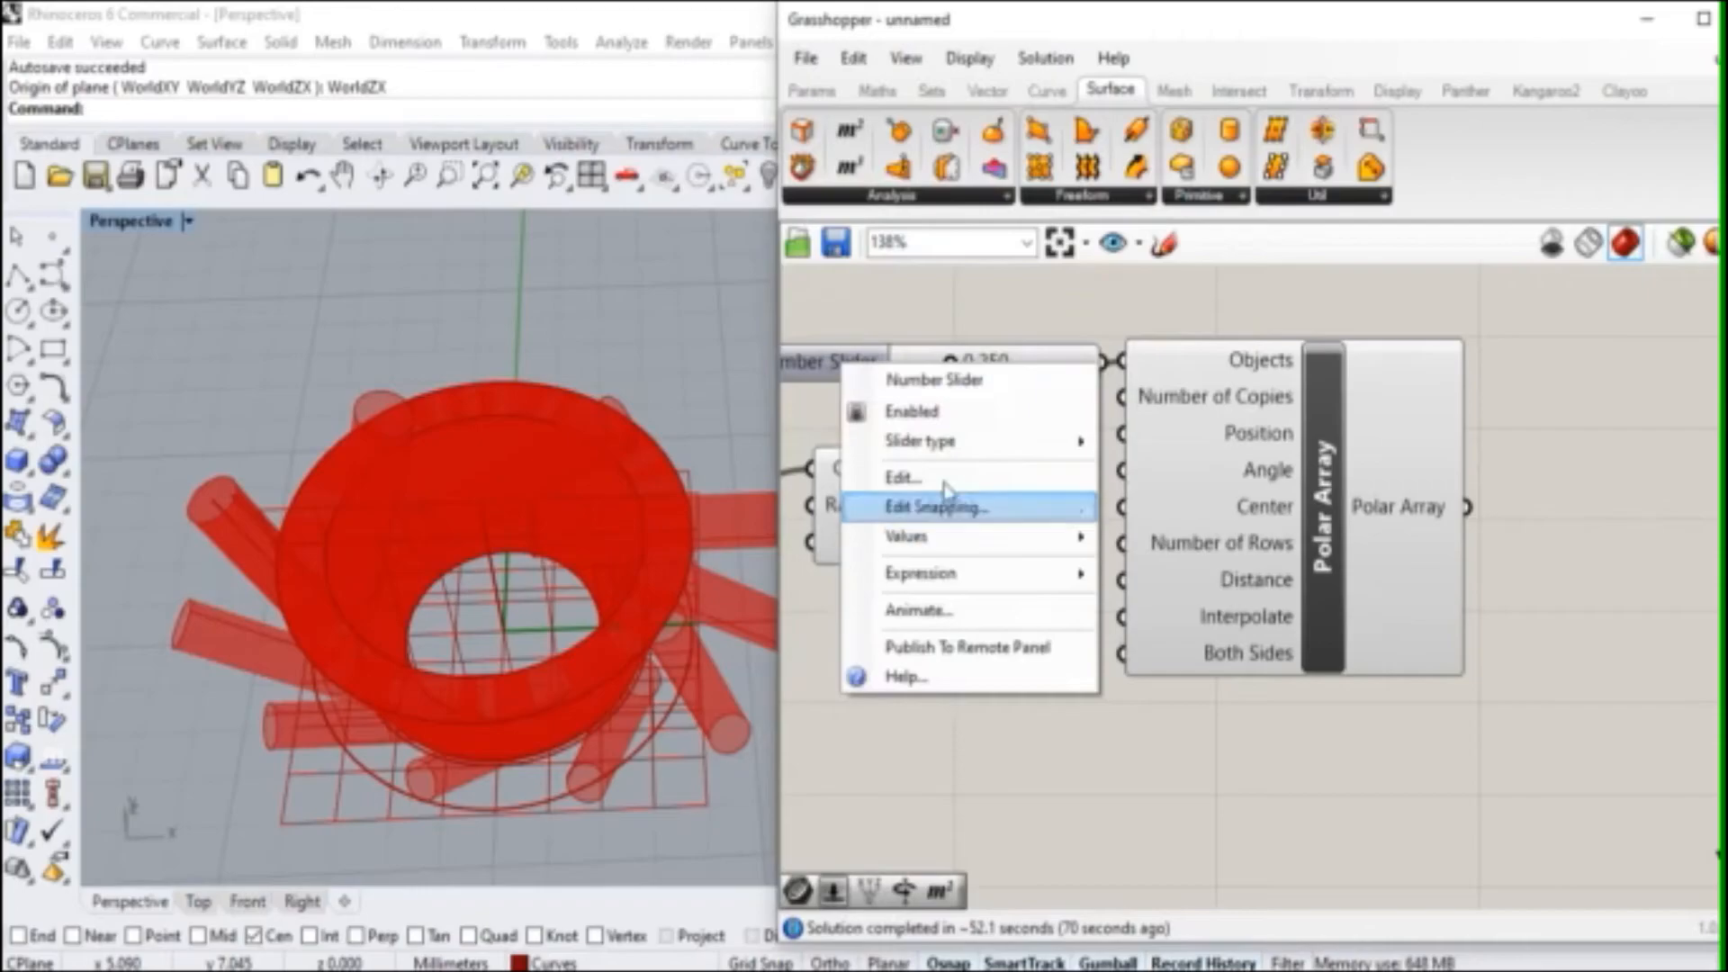
pyautogui.moveTo(1044, 441)
pyautogui.click(1161, 470)
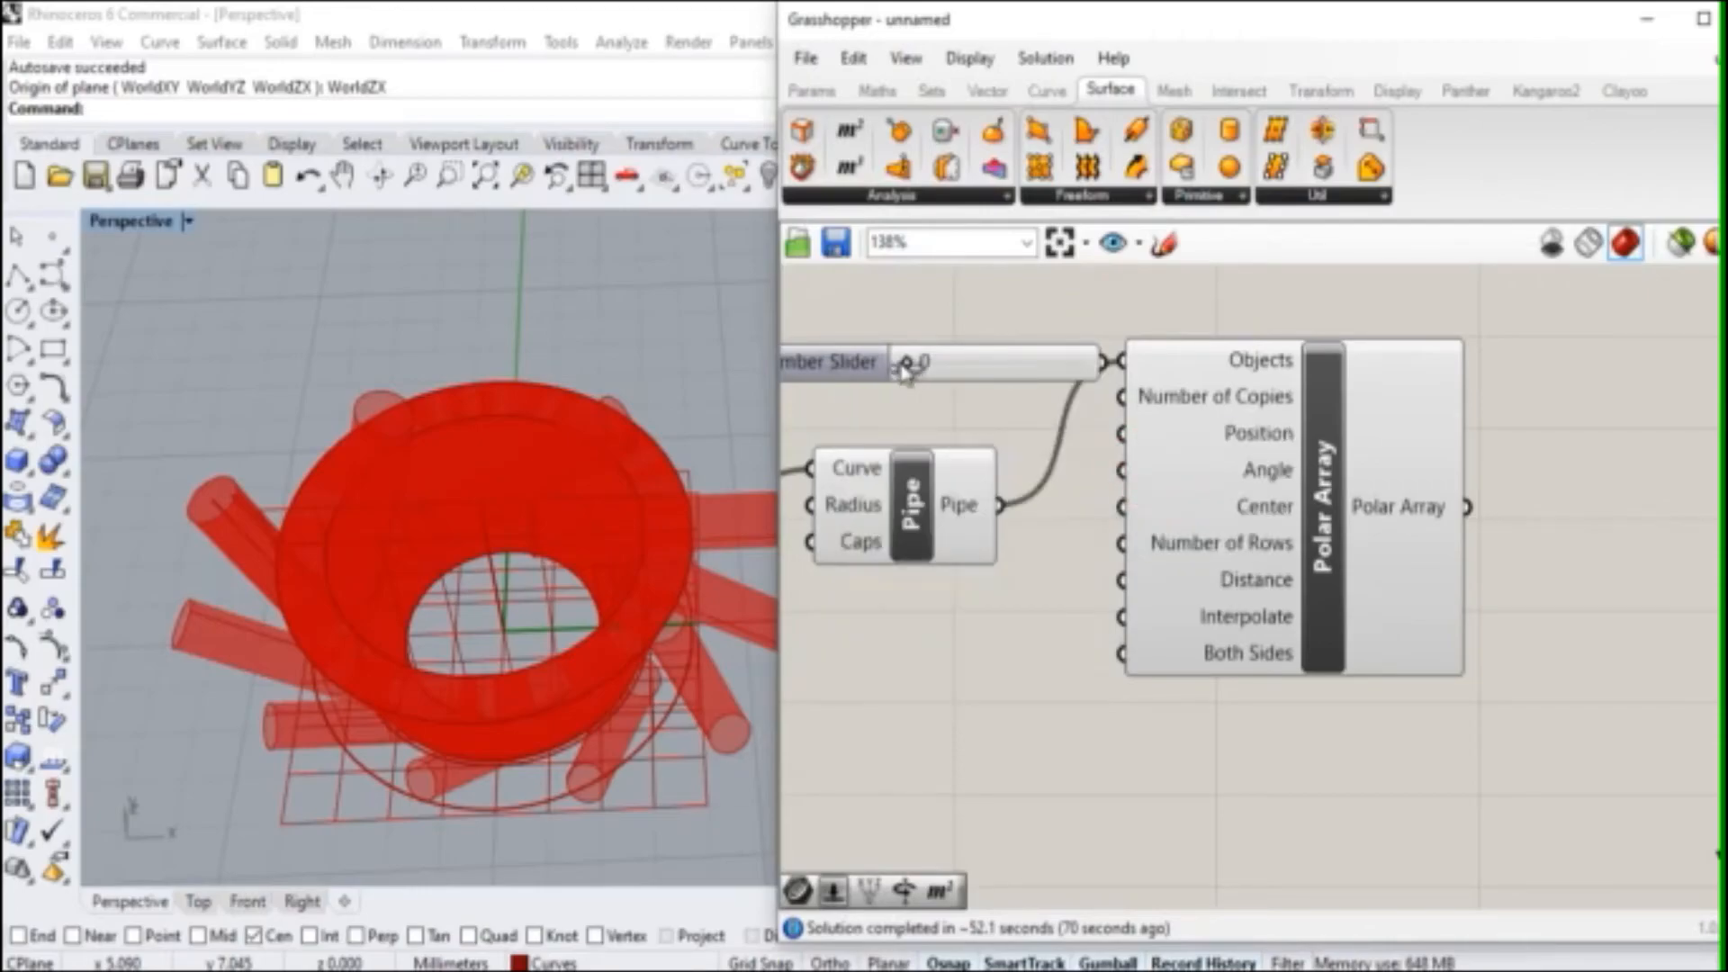
# Step: Set the new slider's range to a minimum of 3 and a maximum of 6
pyautogui.rightClick(853, 371)
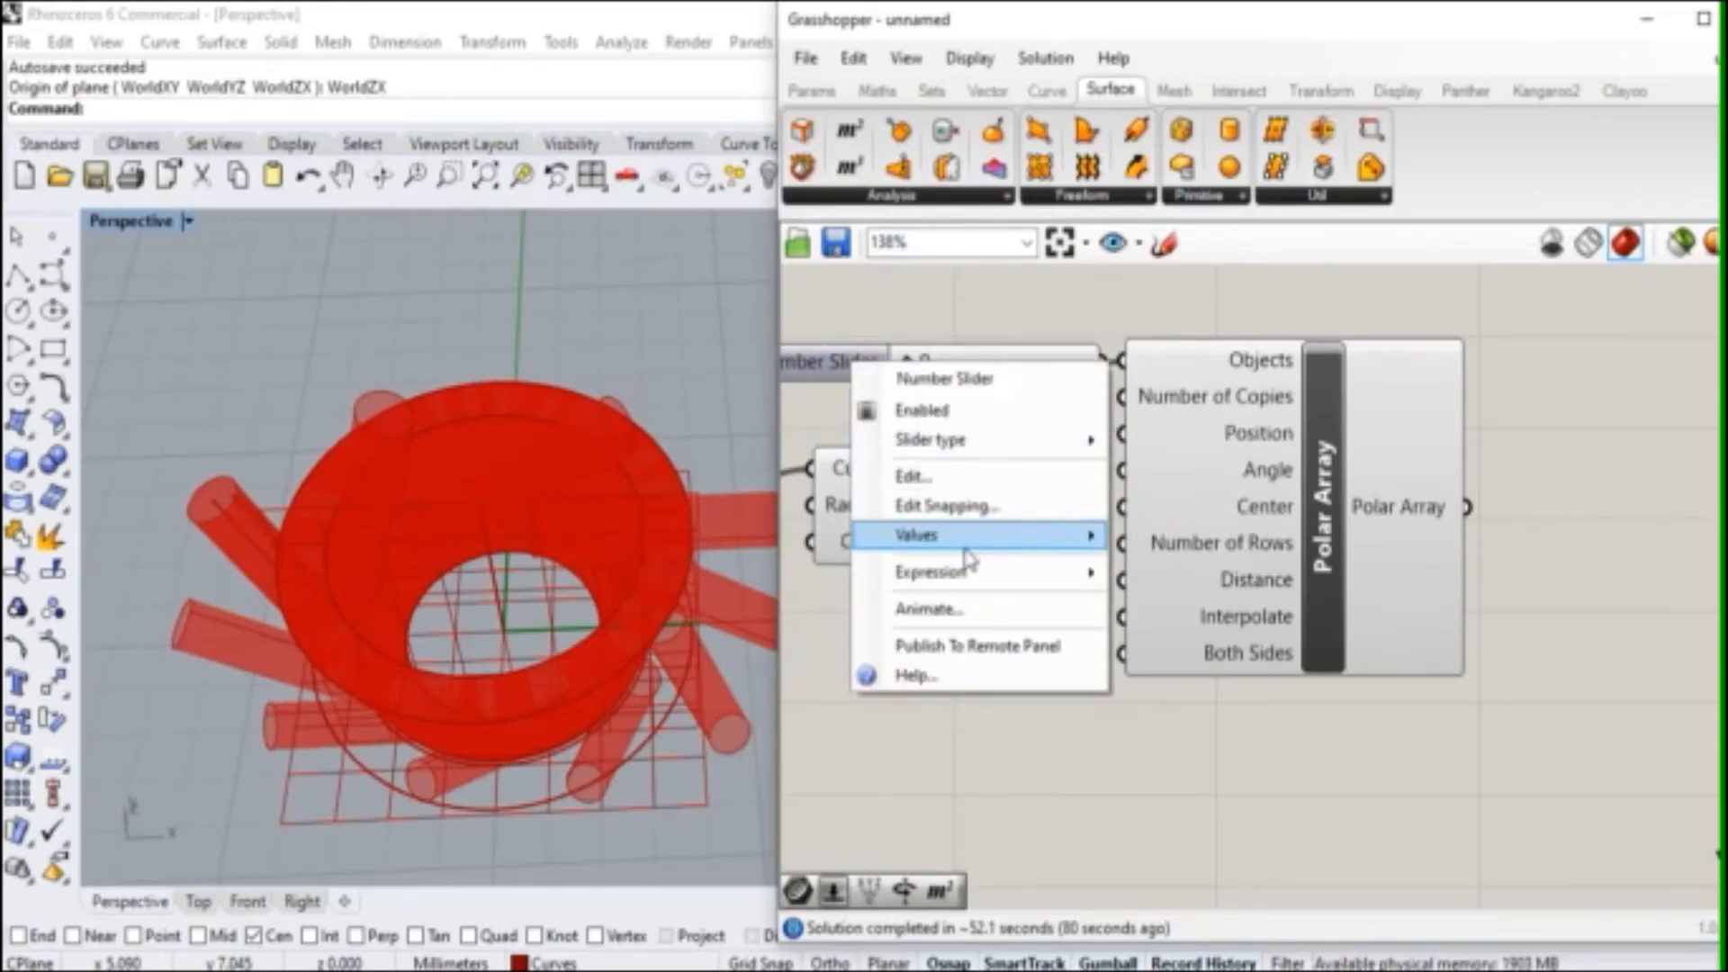
pyautogui.moveTo(986, 537)
pyautogui.click(1287, 537)
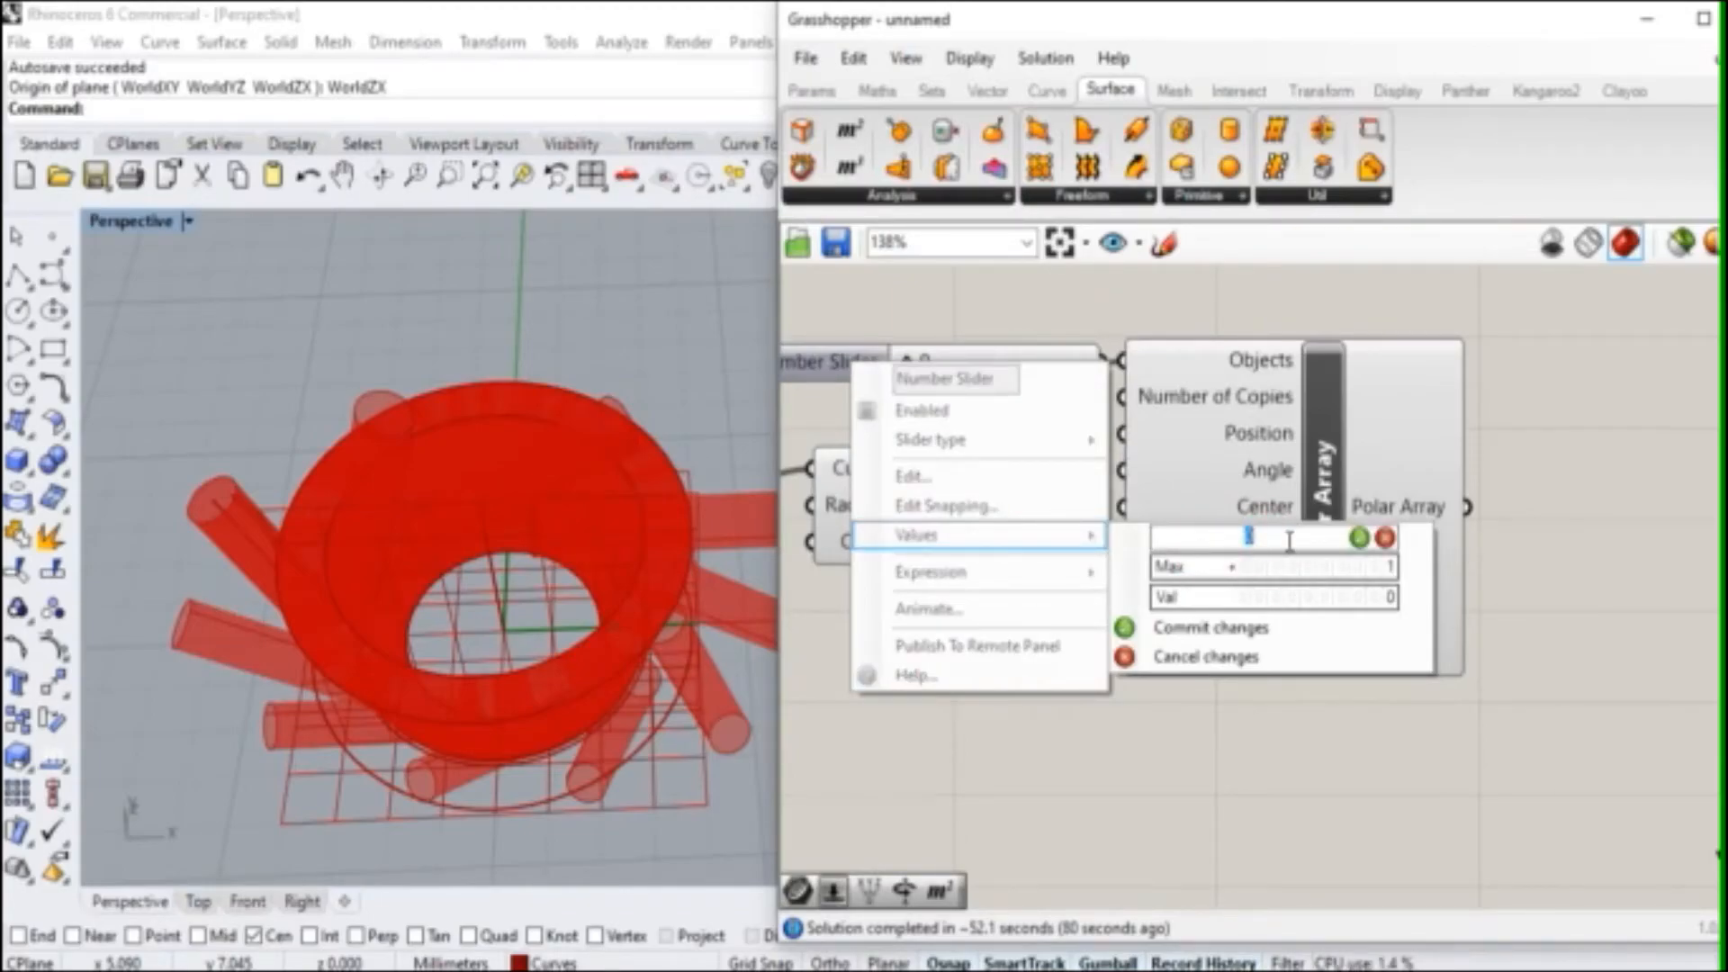
pyautogui.write('3')
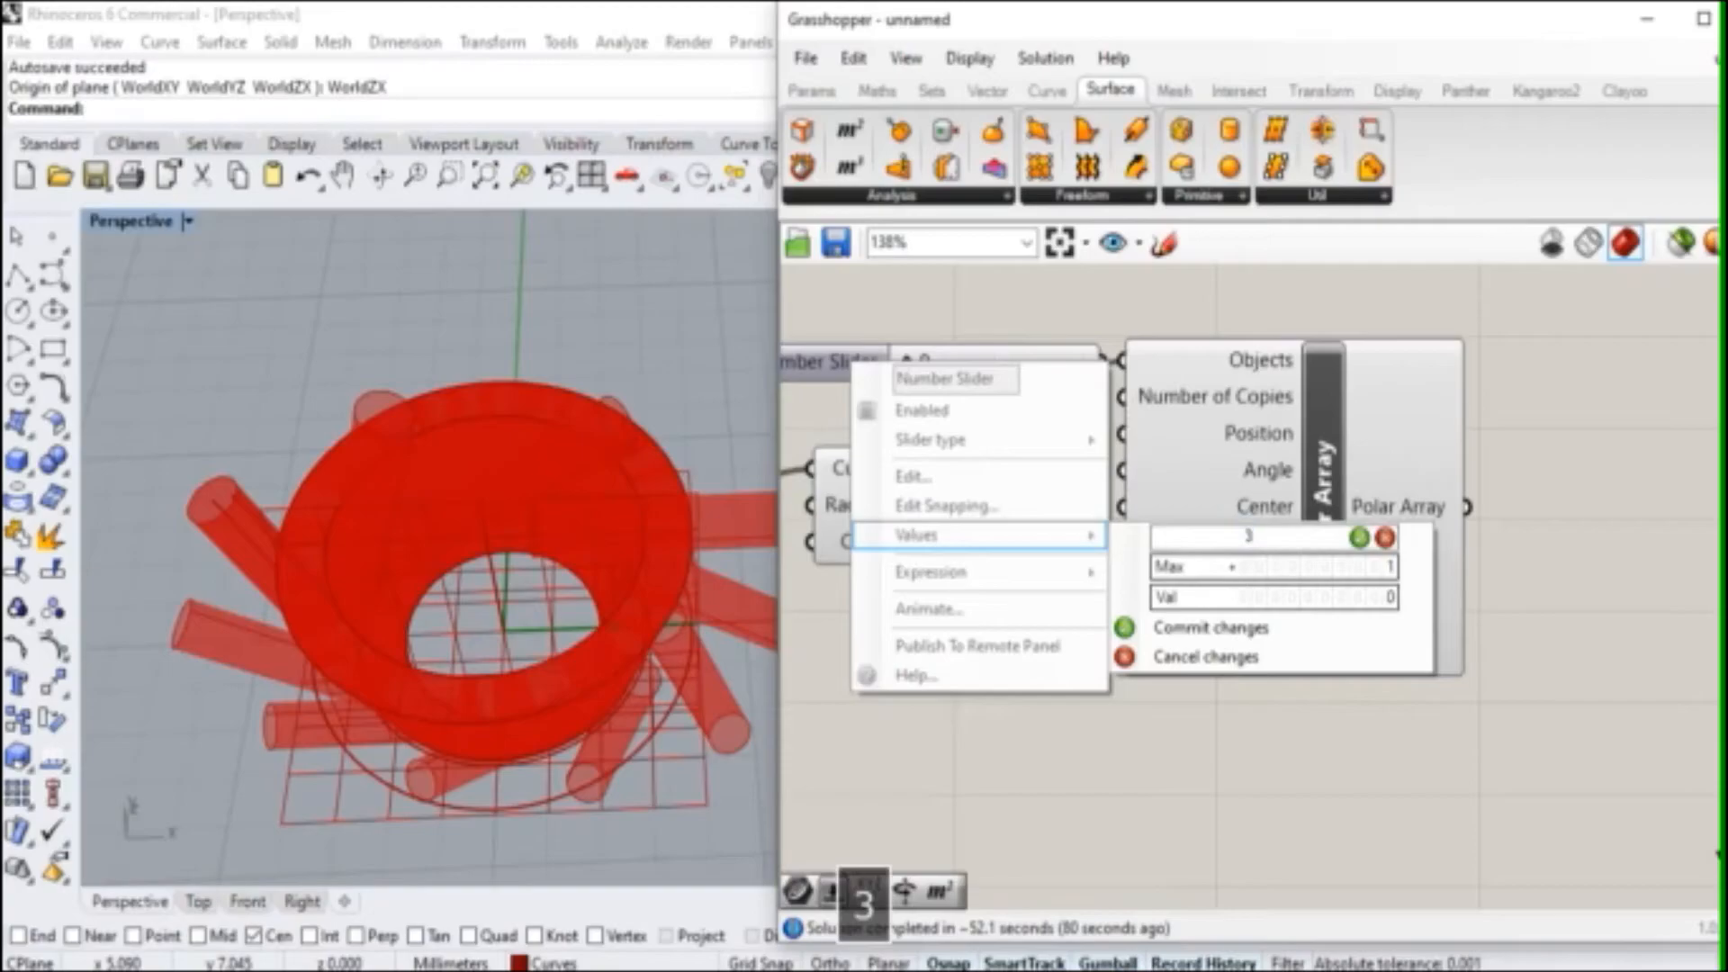
pyautogui.press('Return')
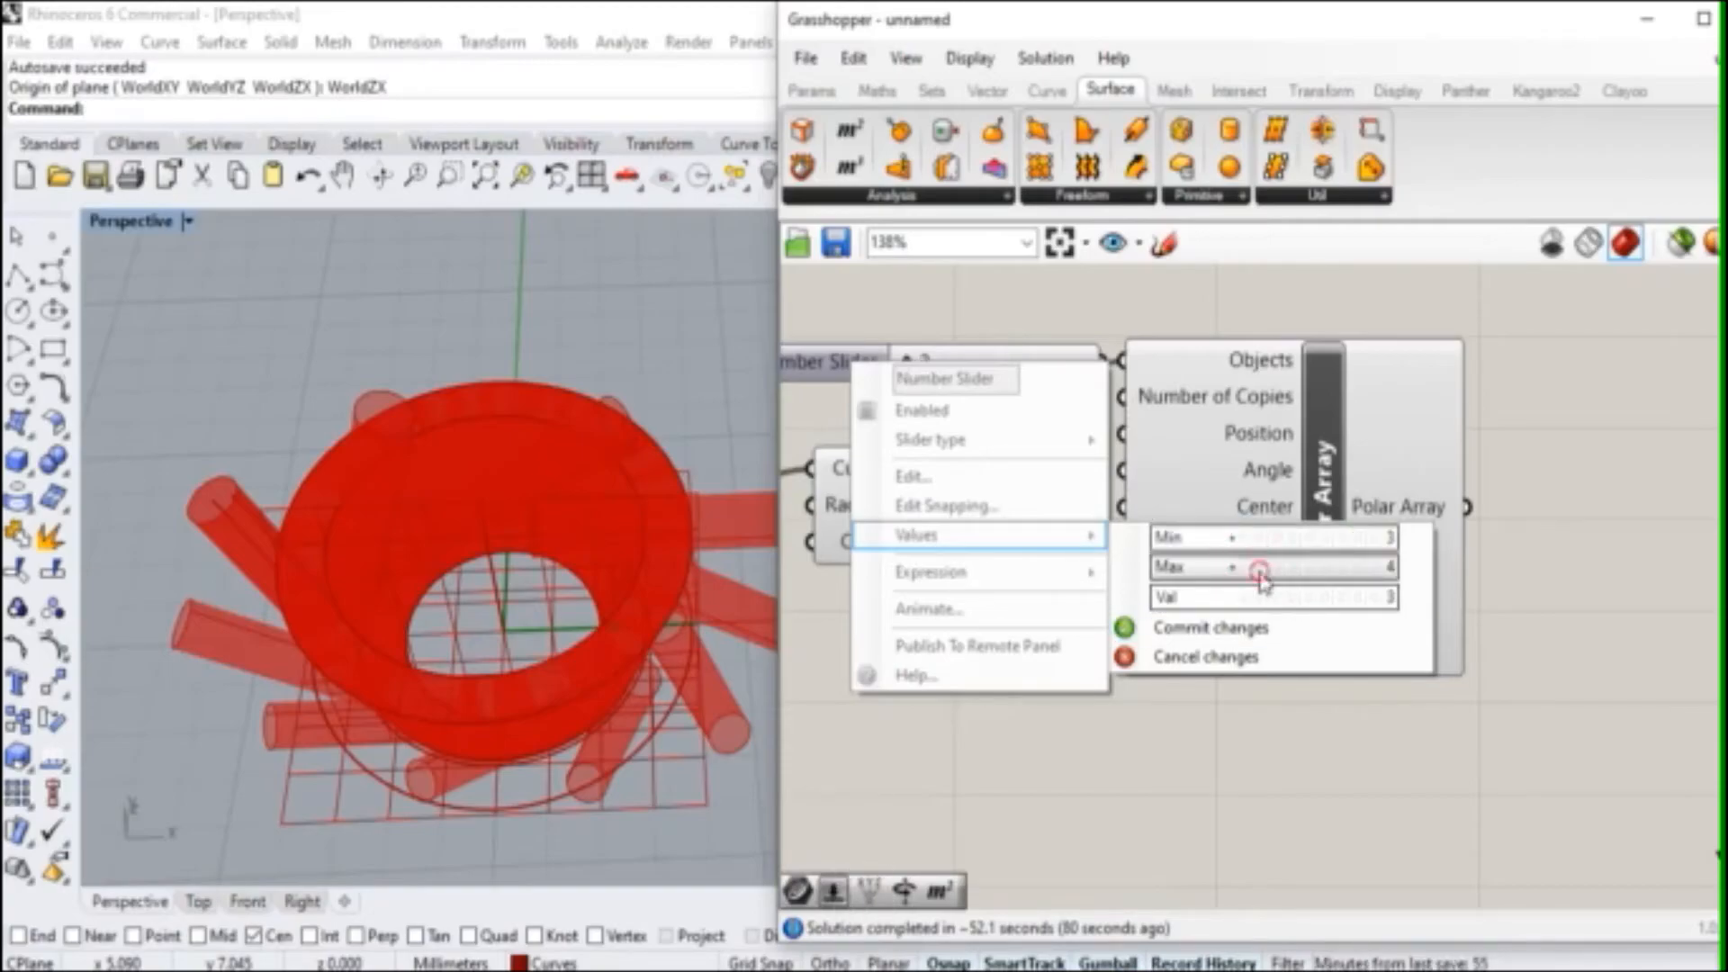
pyautogui.click(1260, 567)
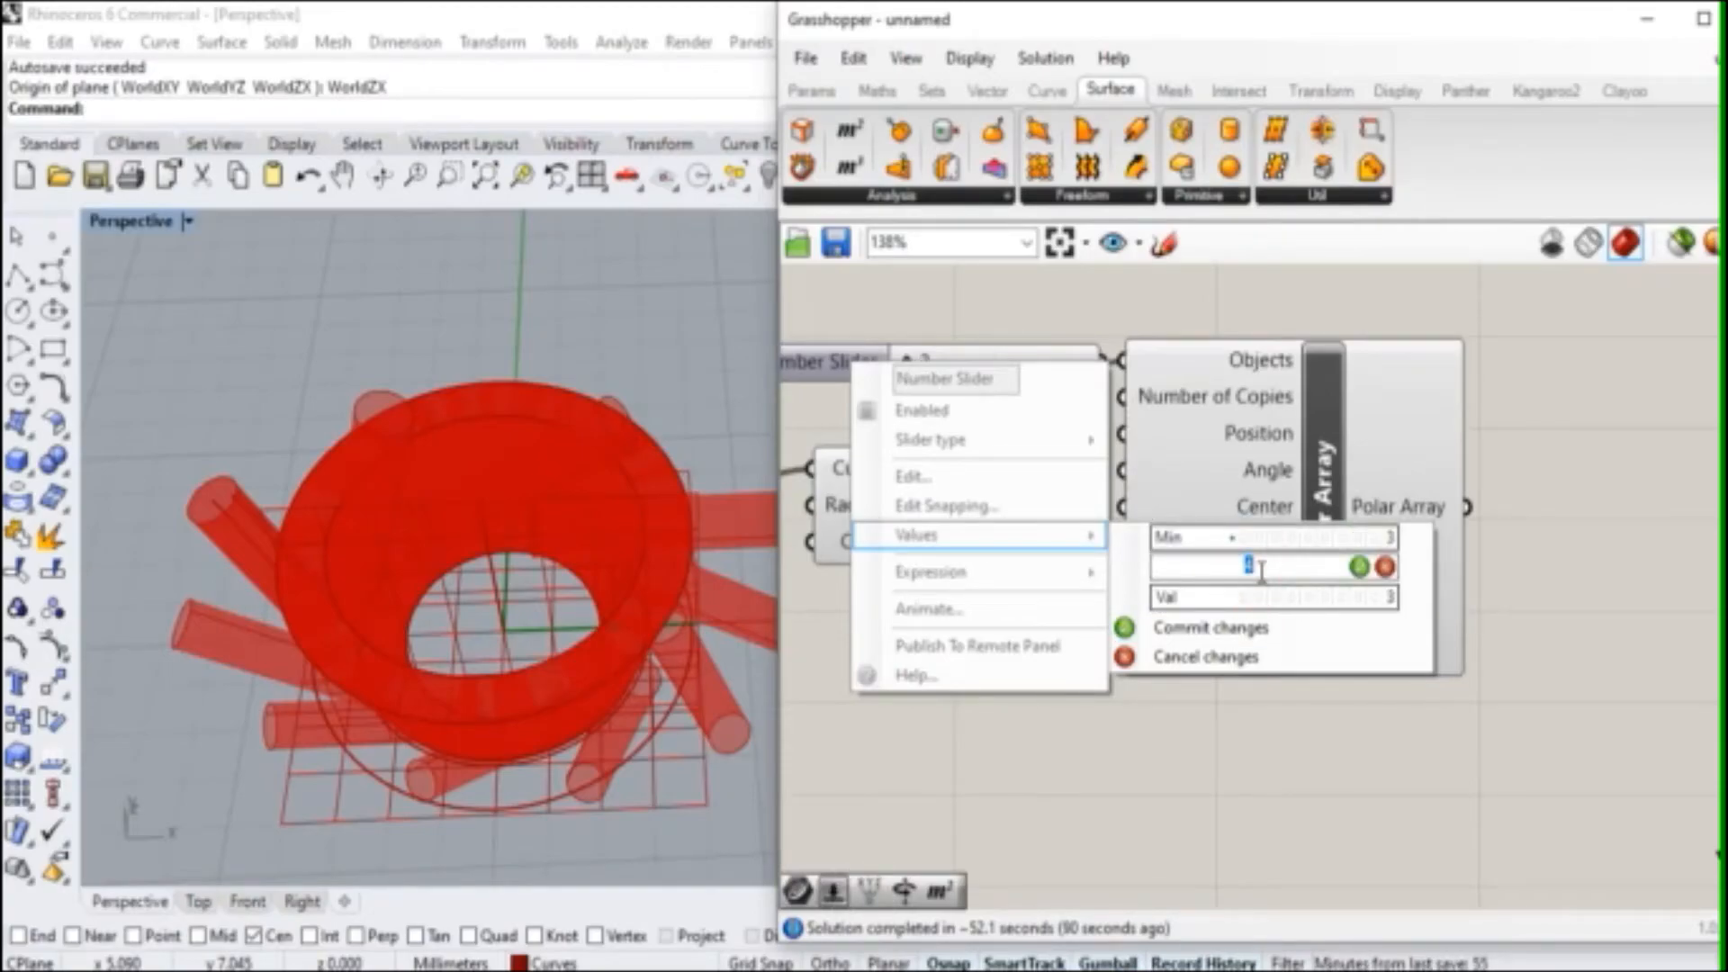
pyautogui.write('6')
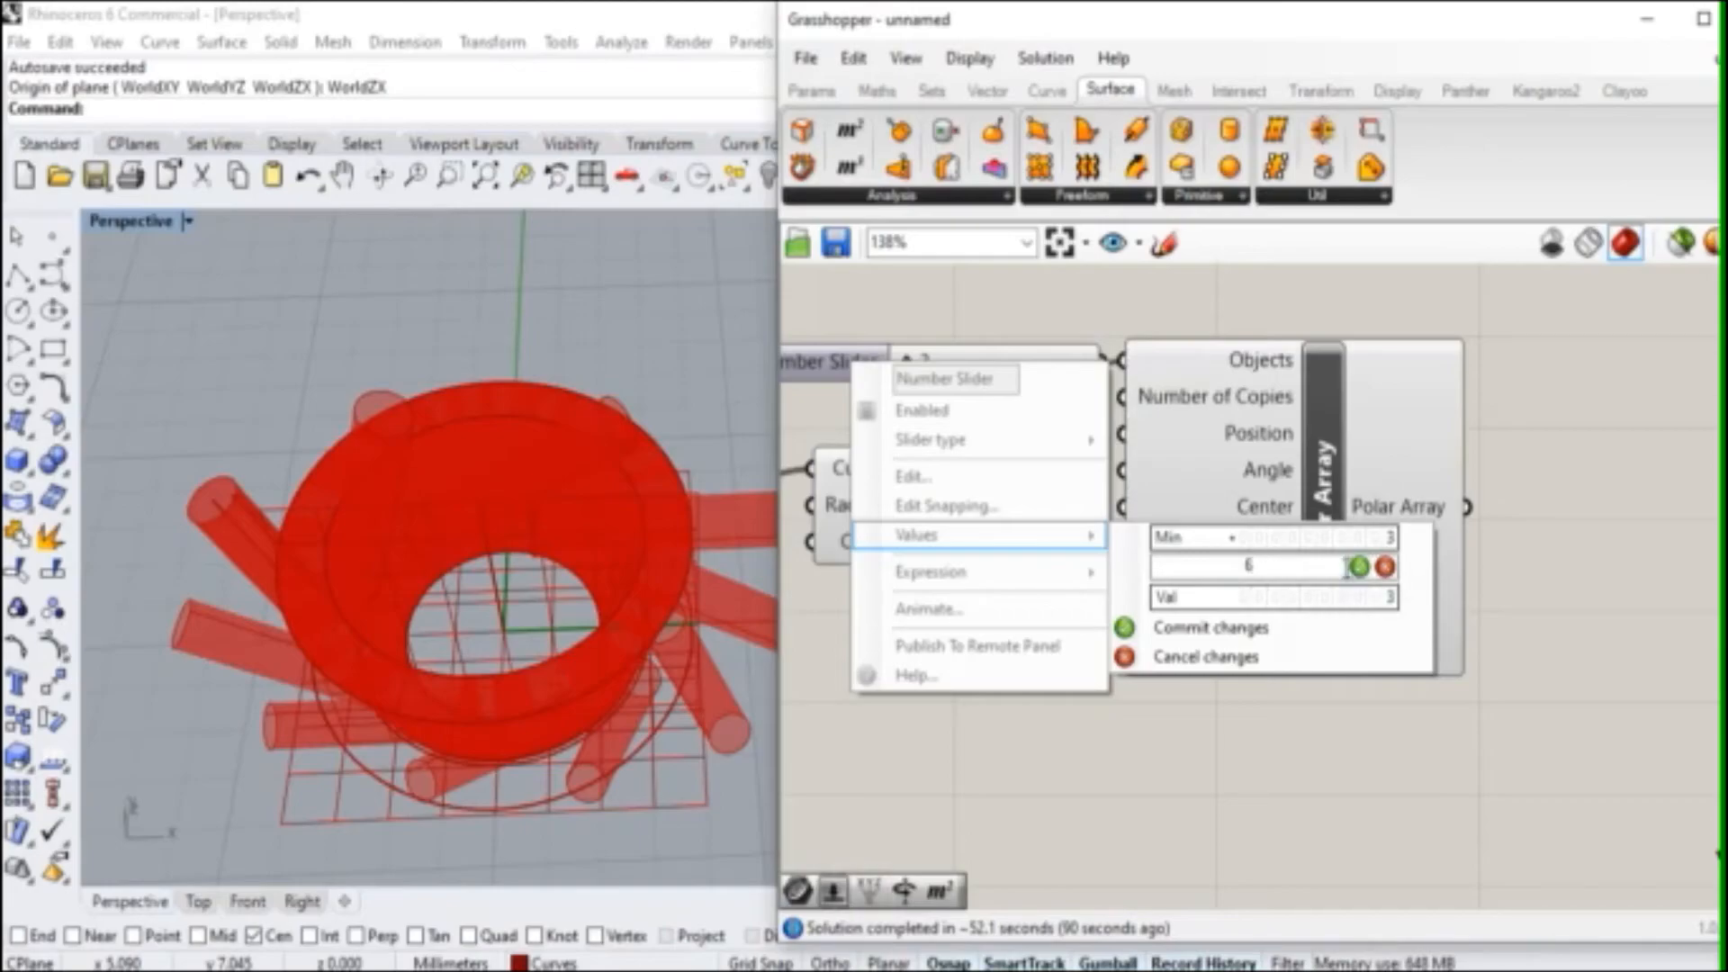
pyautogui.click(1358, 566)
pyautogui.click(1203, 627)
# Step: Connect the slider to the Number of Copies input of Polar Array and set it to 4
pyautogui.moveTo(1010, 359); pyautogui.dragTo(1121, 396)
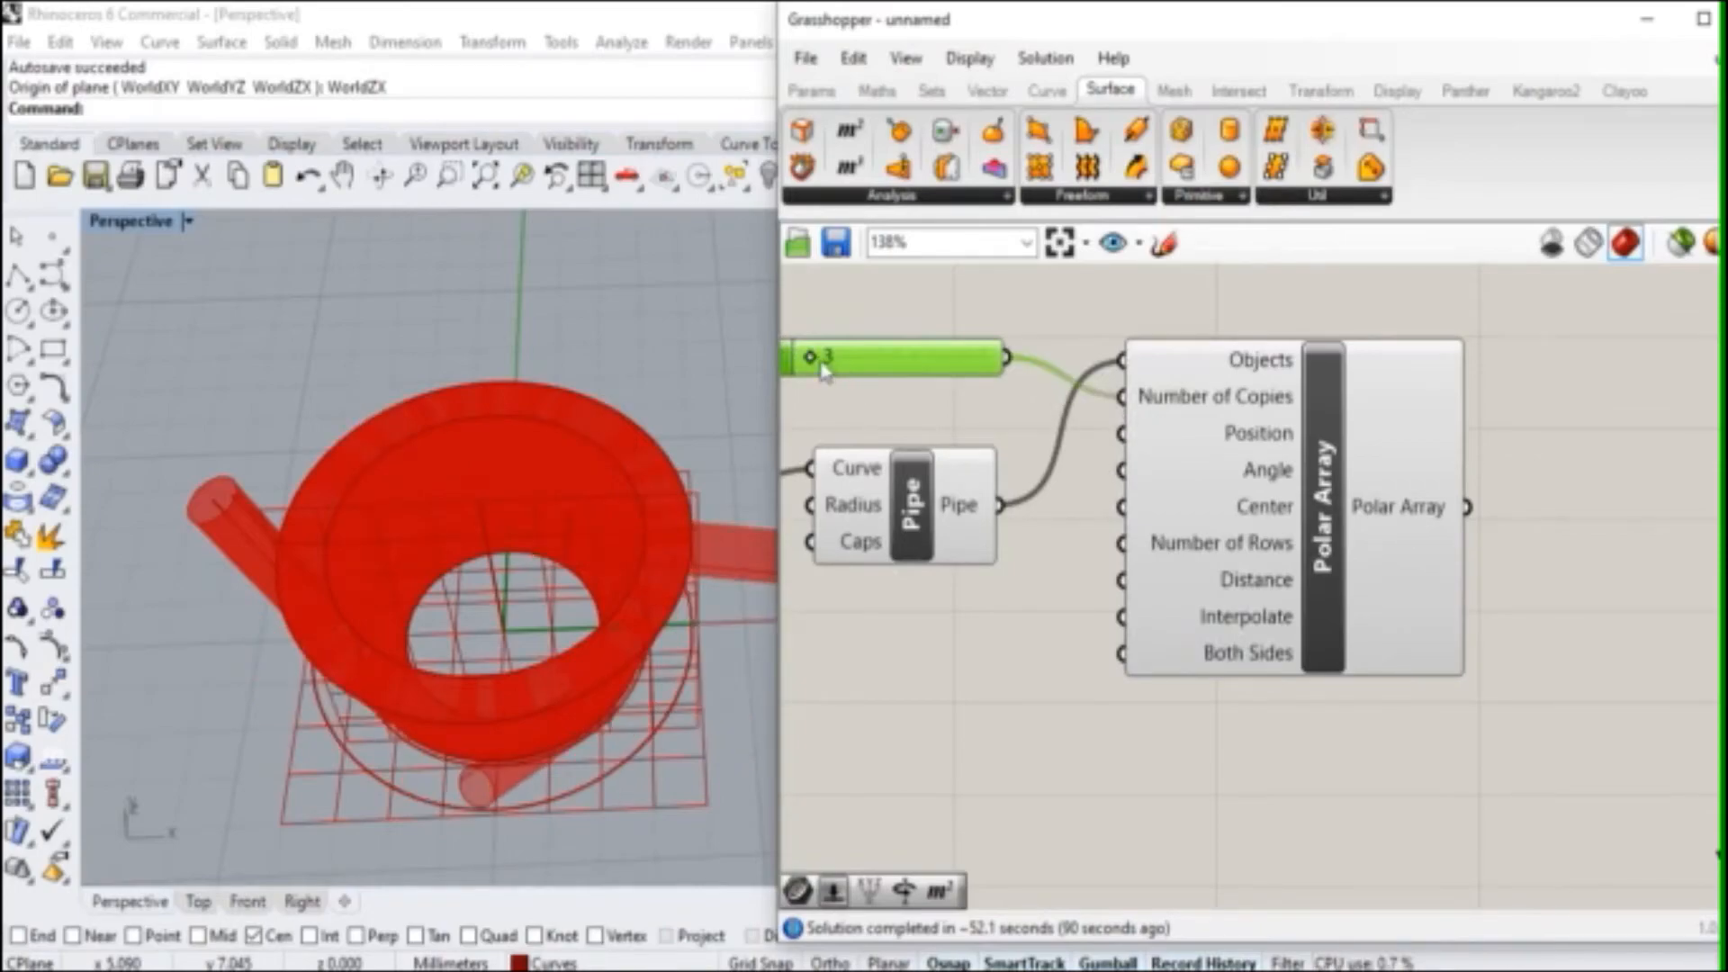
pyautogui.moveTo(815, 361); pyautogui.dragTo(851, 362)
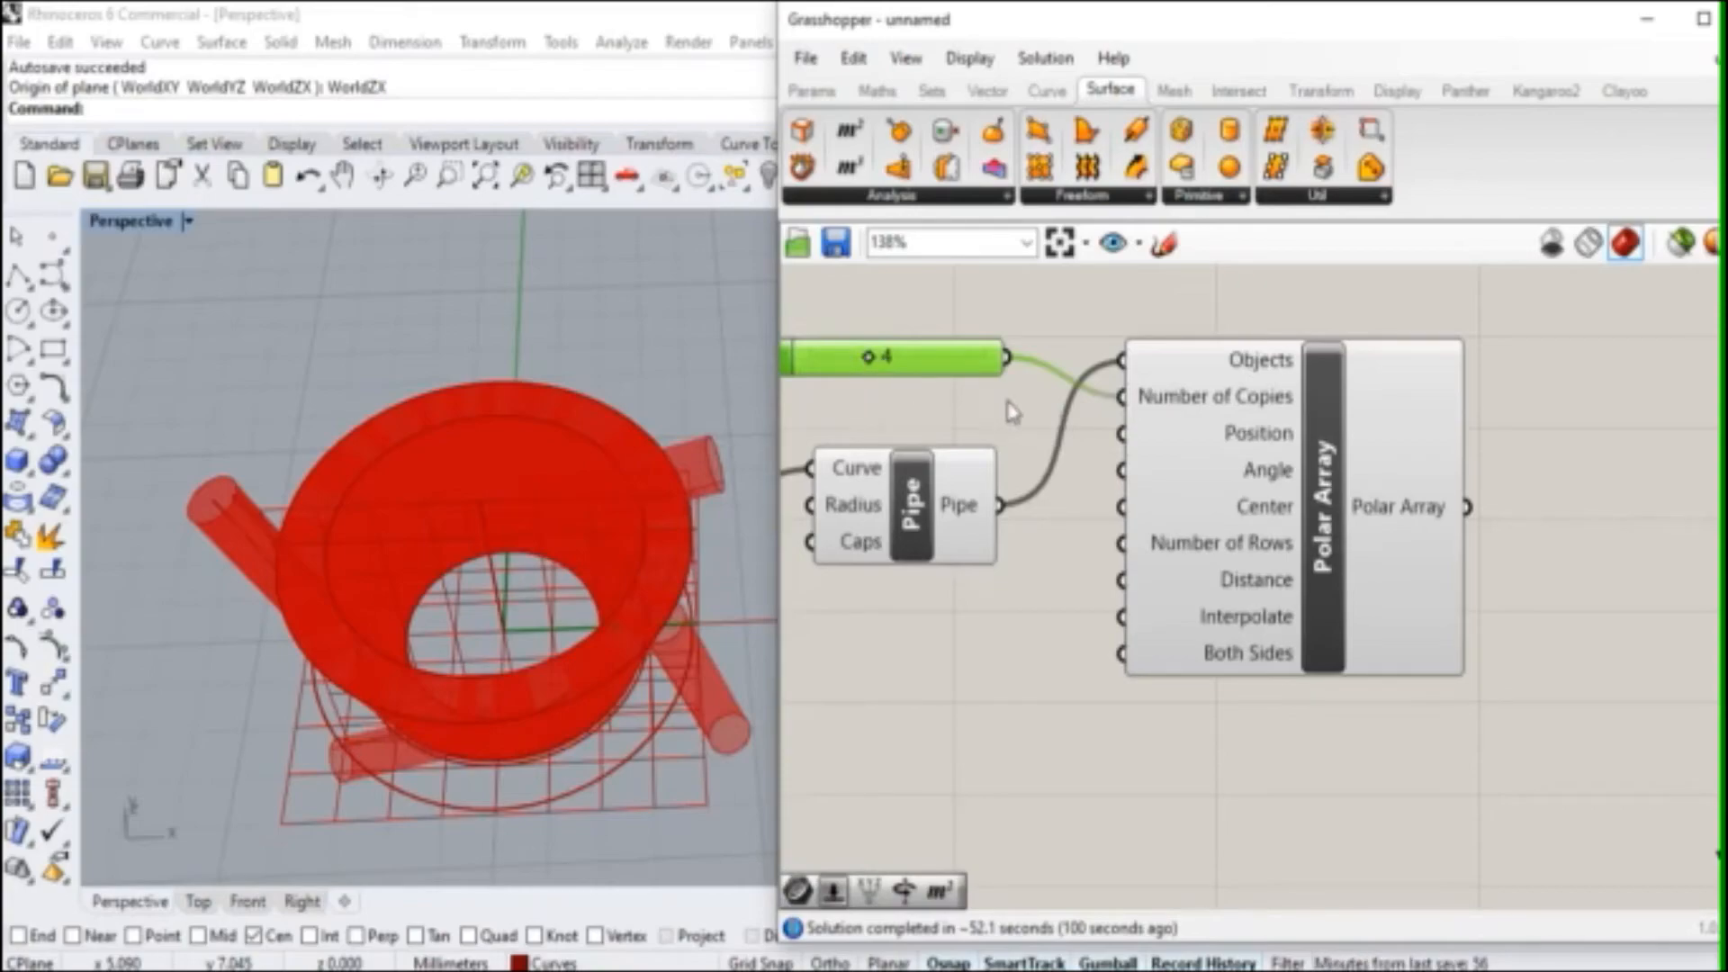
pyautogui.moveTo(570, 636); pyautogui.dragTo(548, 694, button='right')
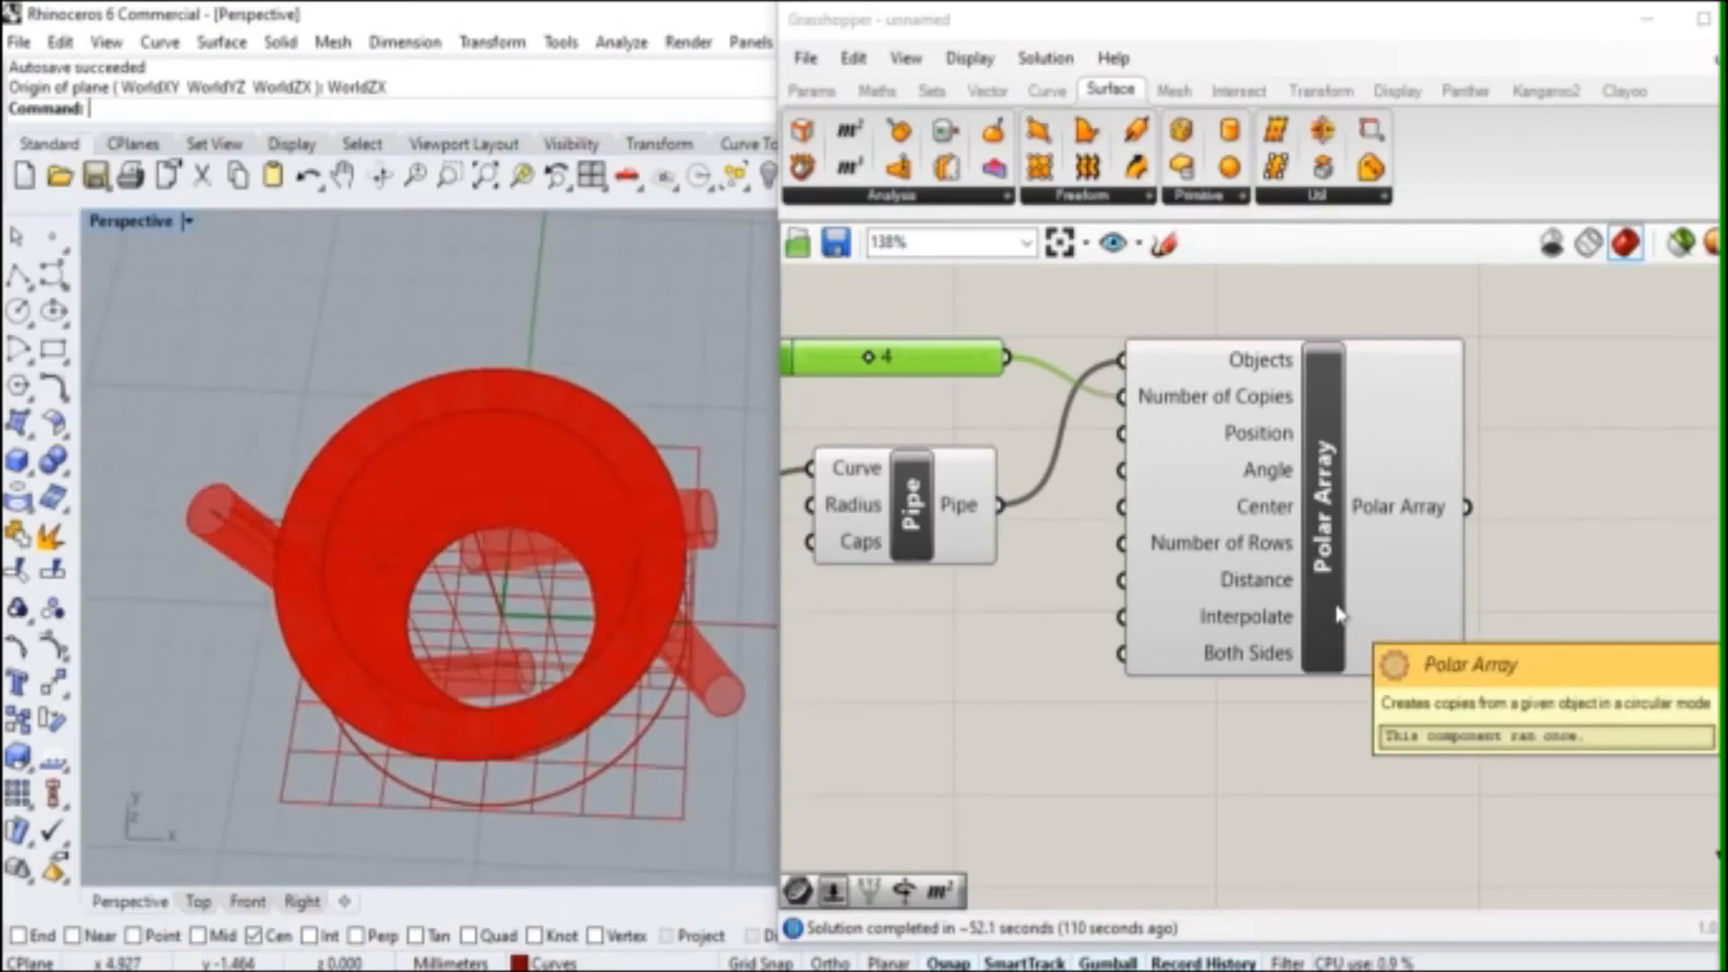
# Step: Set the Position input of Polar Array to the integer 0
pyautogui.rightClick(1245, 439)
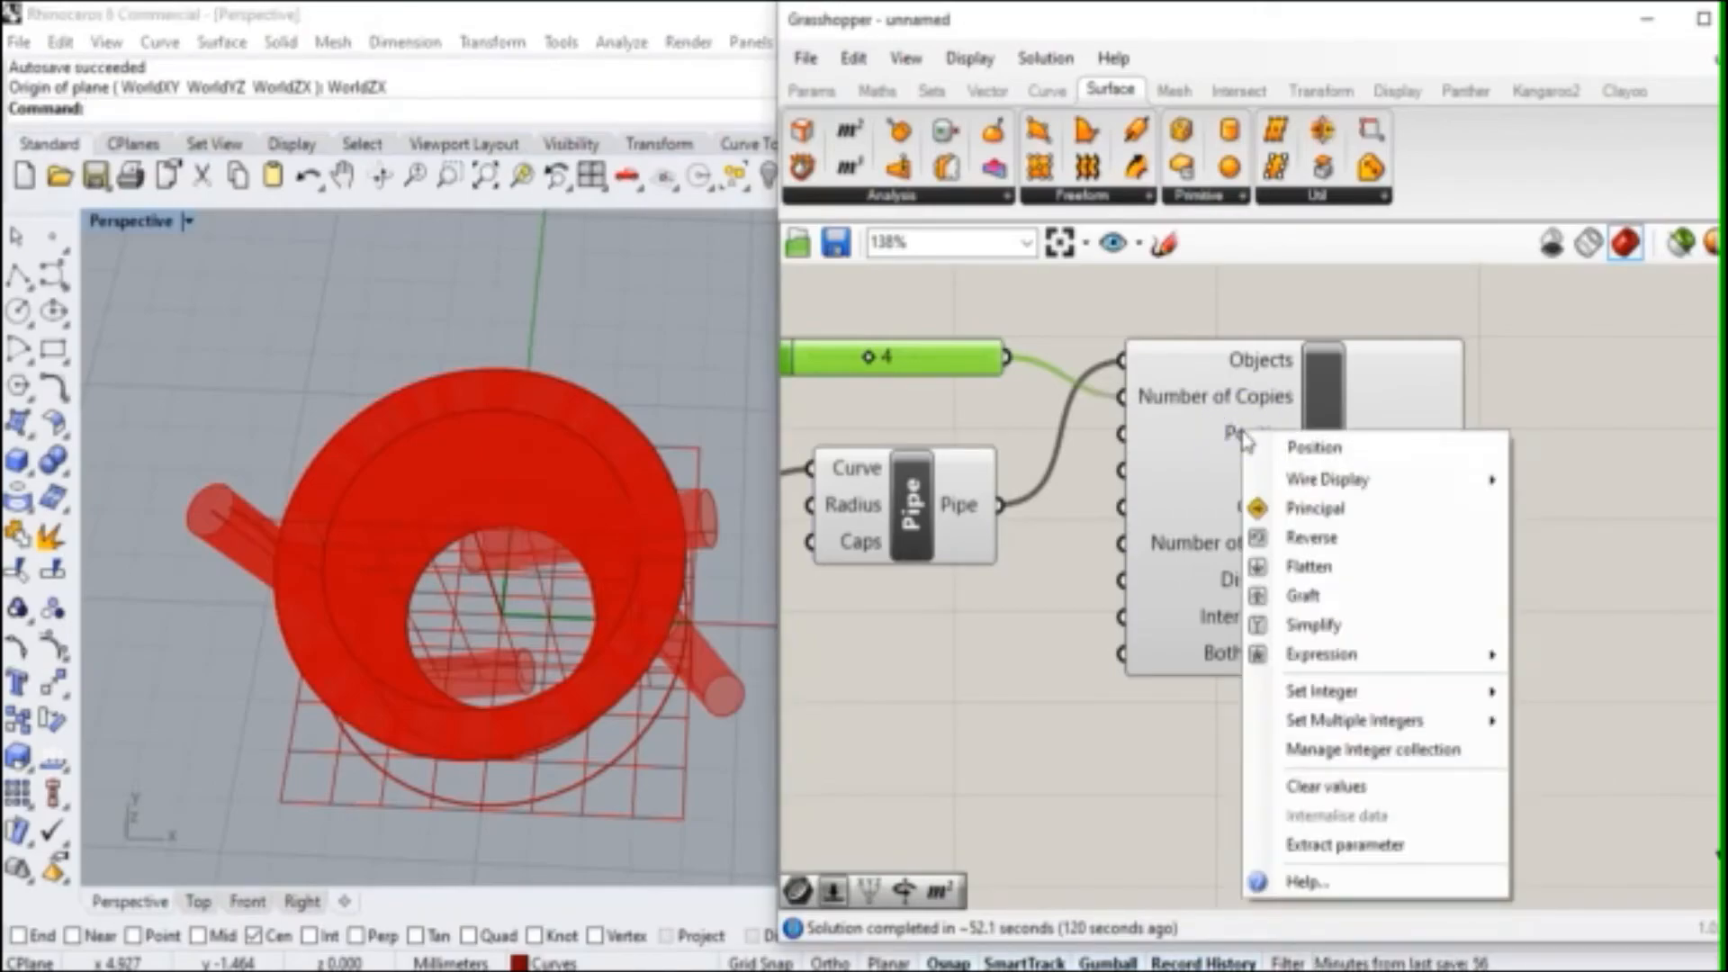
pyautogui.click(1269, 438)
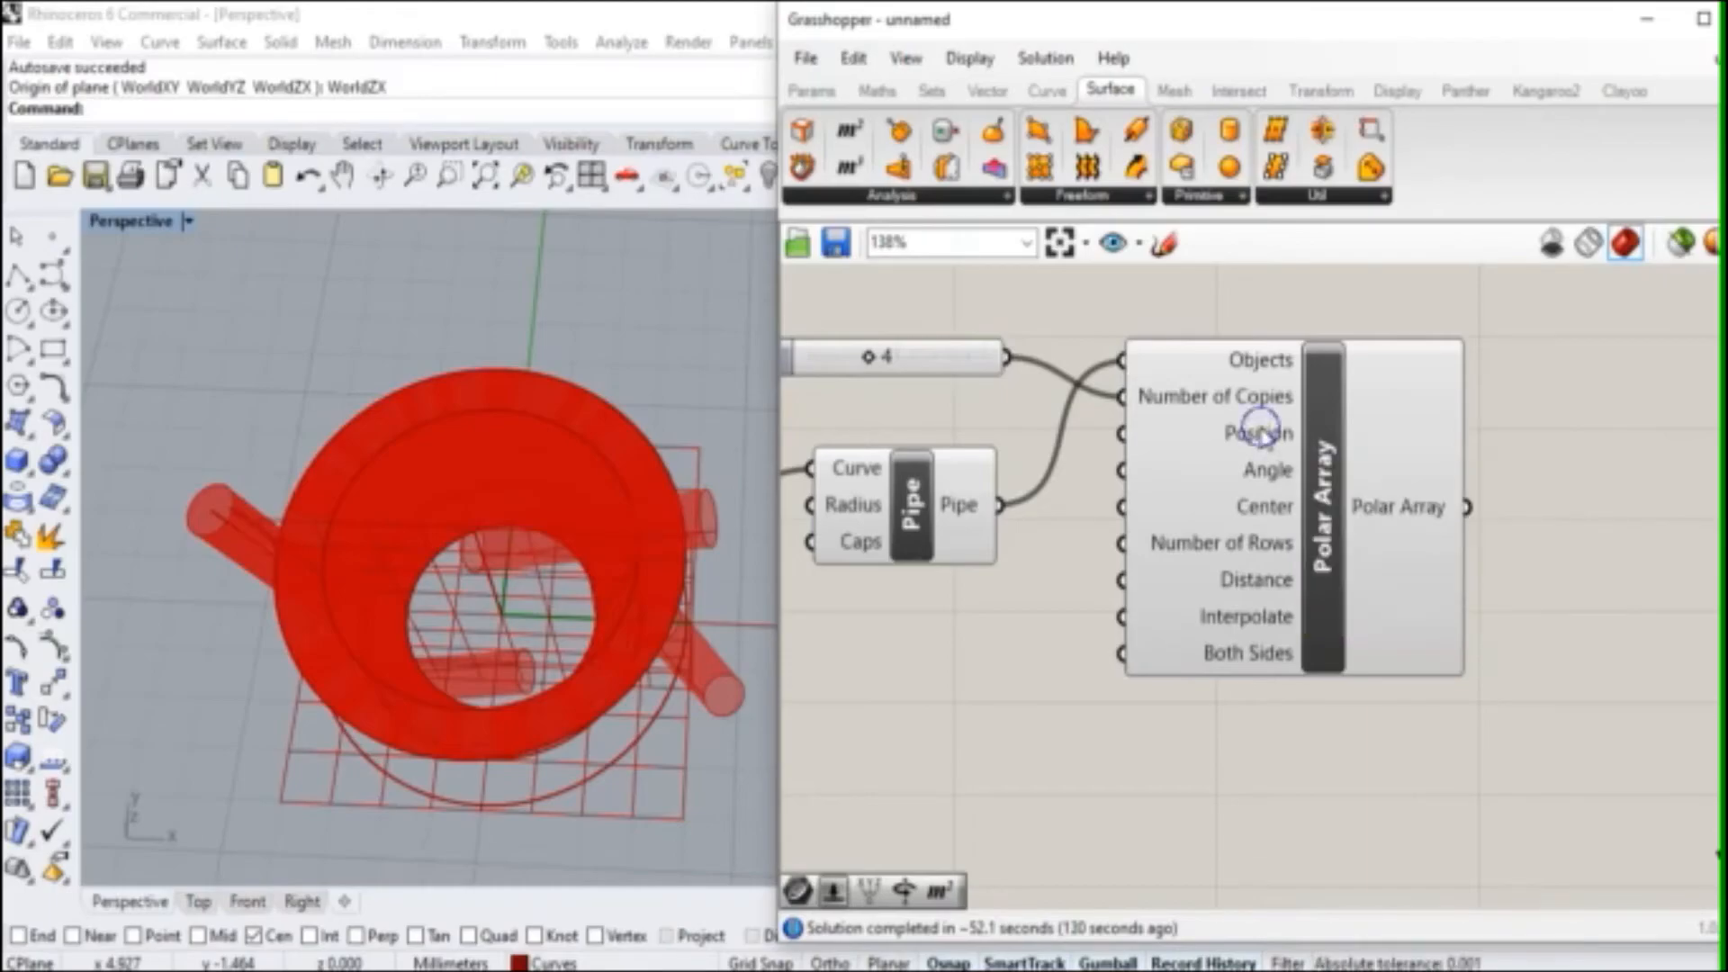
pyautogui.rightClick(1260, 435)
pyautogui.moveTo(1338, 686)
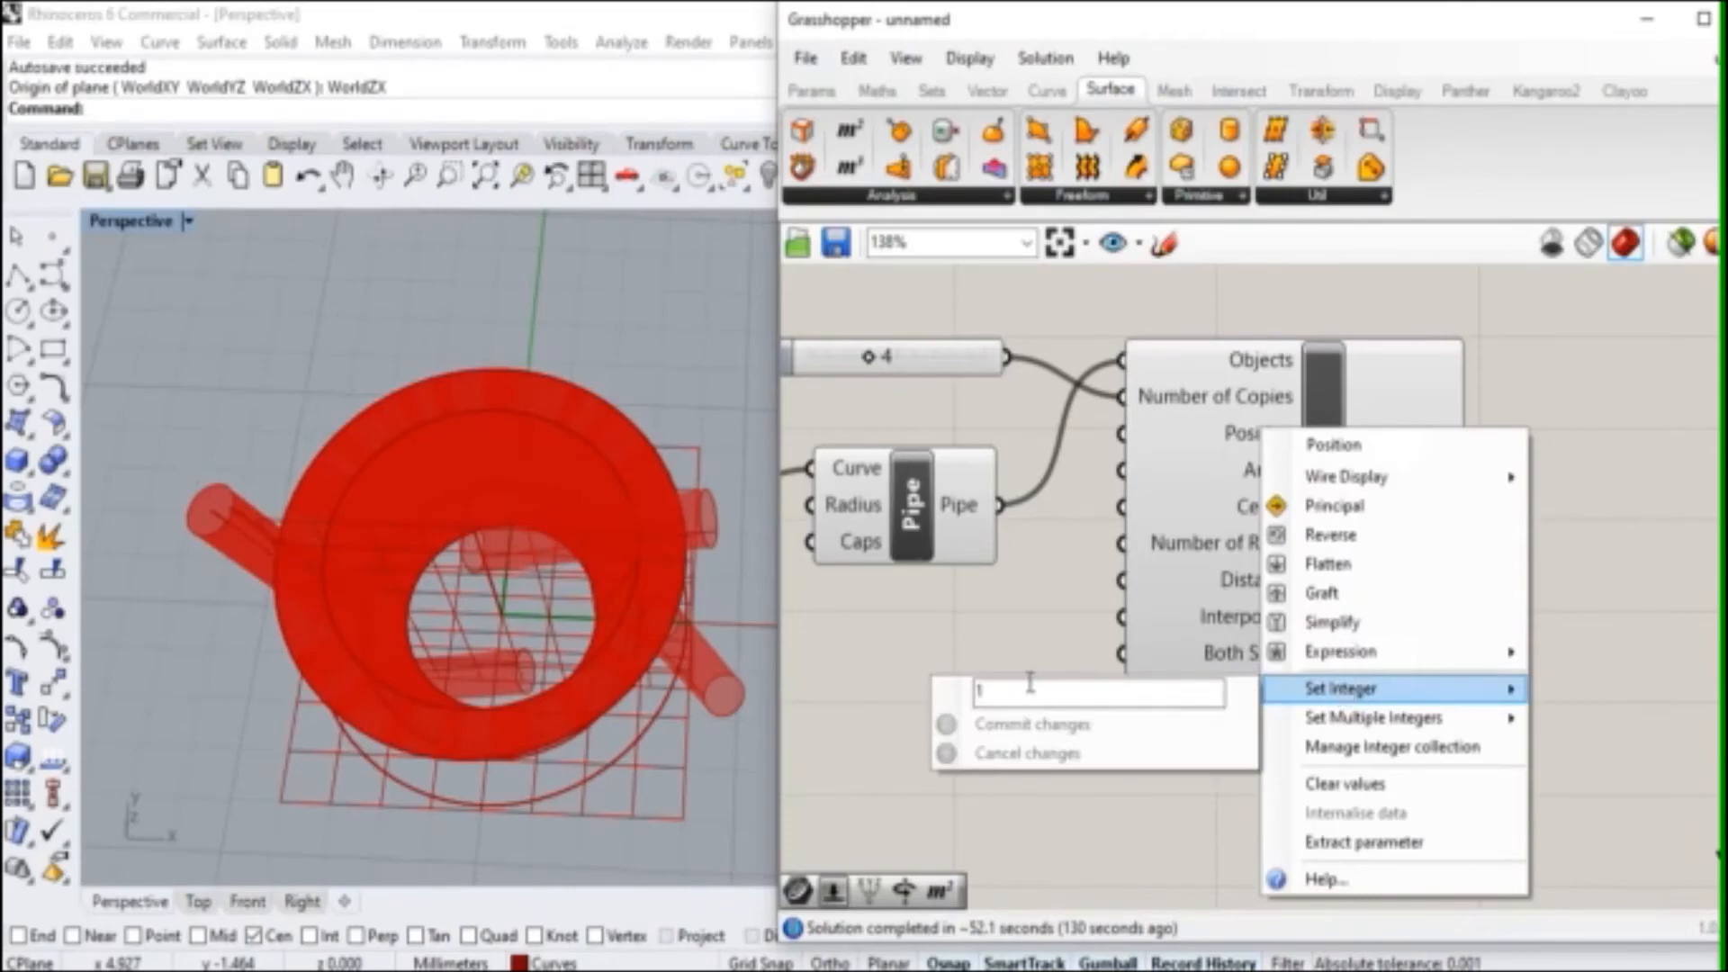
pyautogui.write('0')
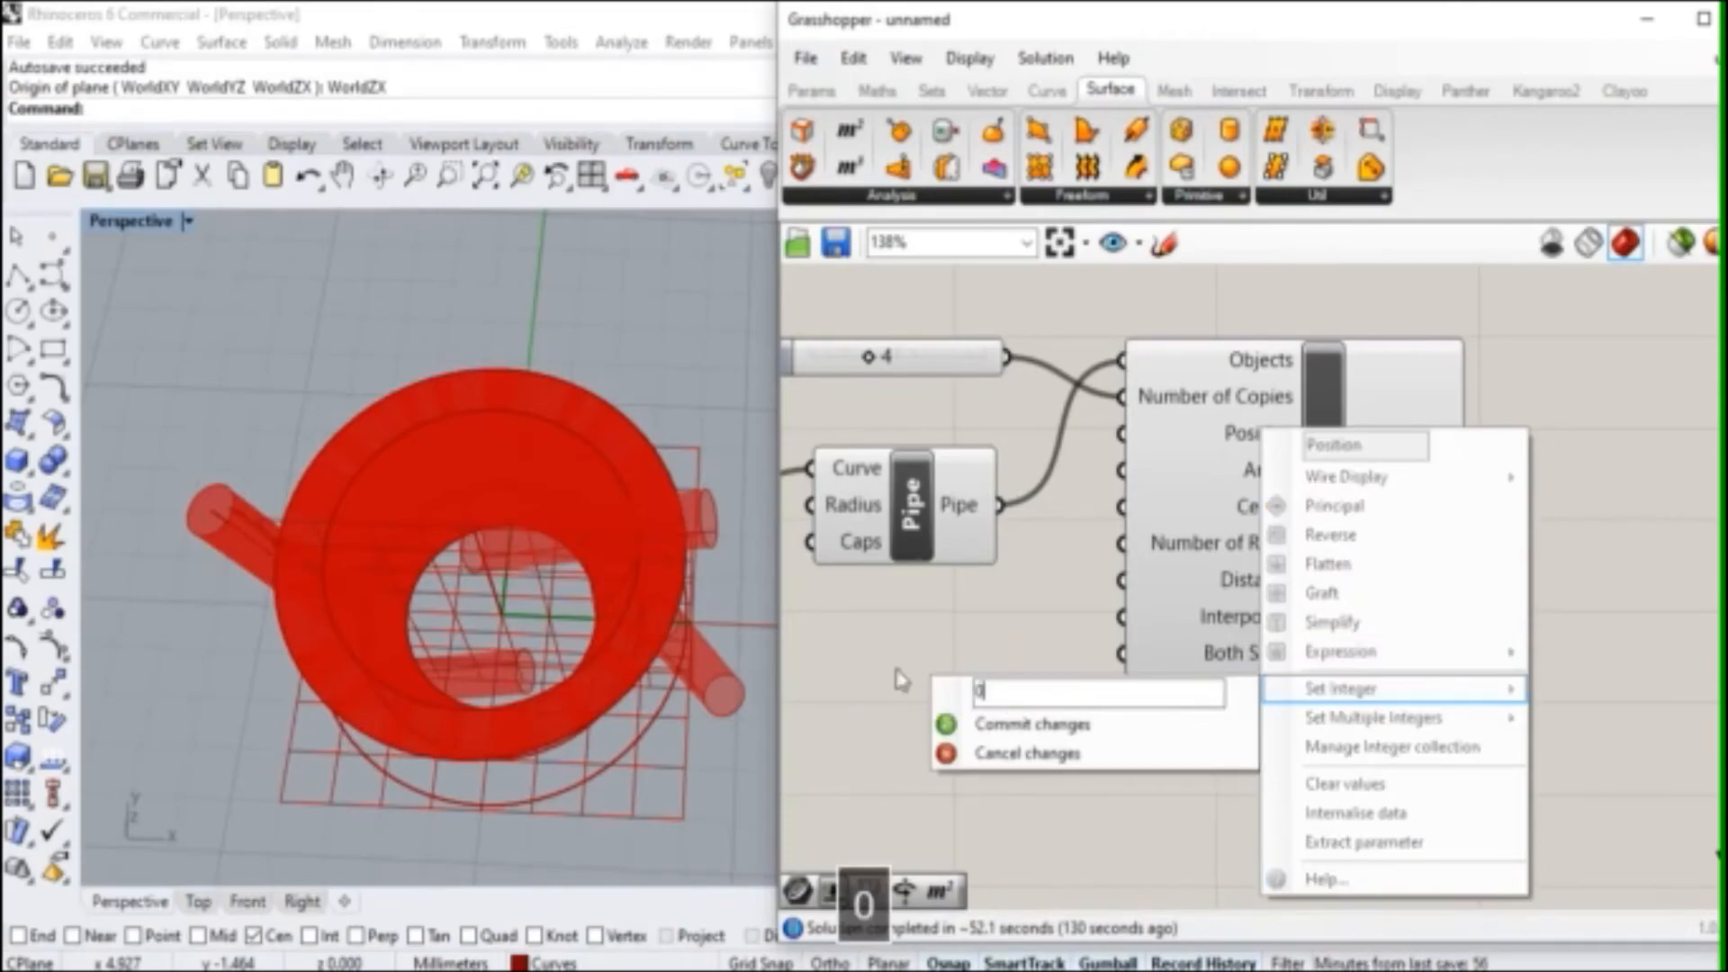
pyautogui.click(1013, 727)
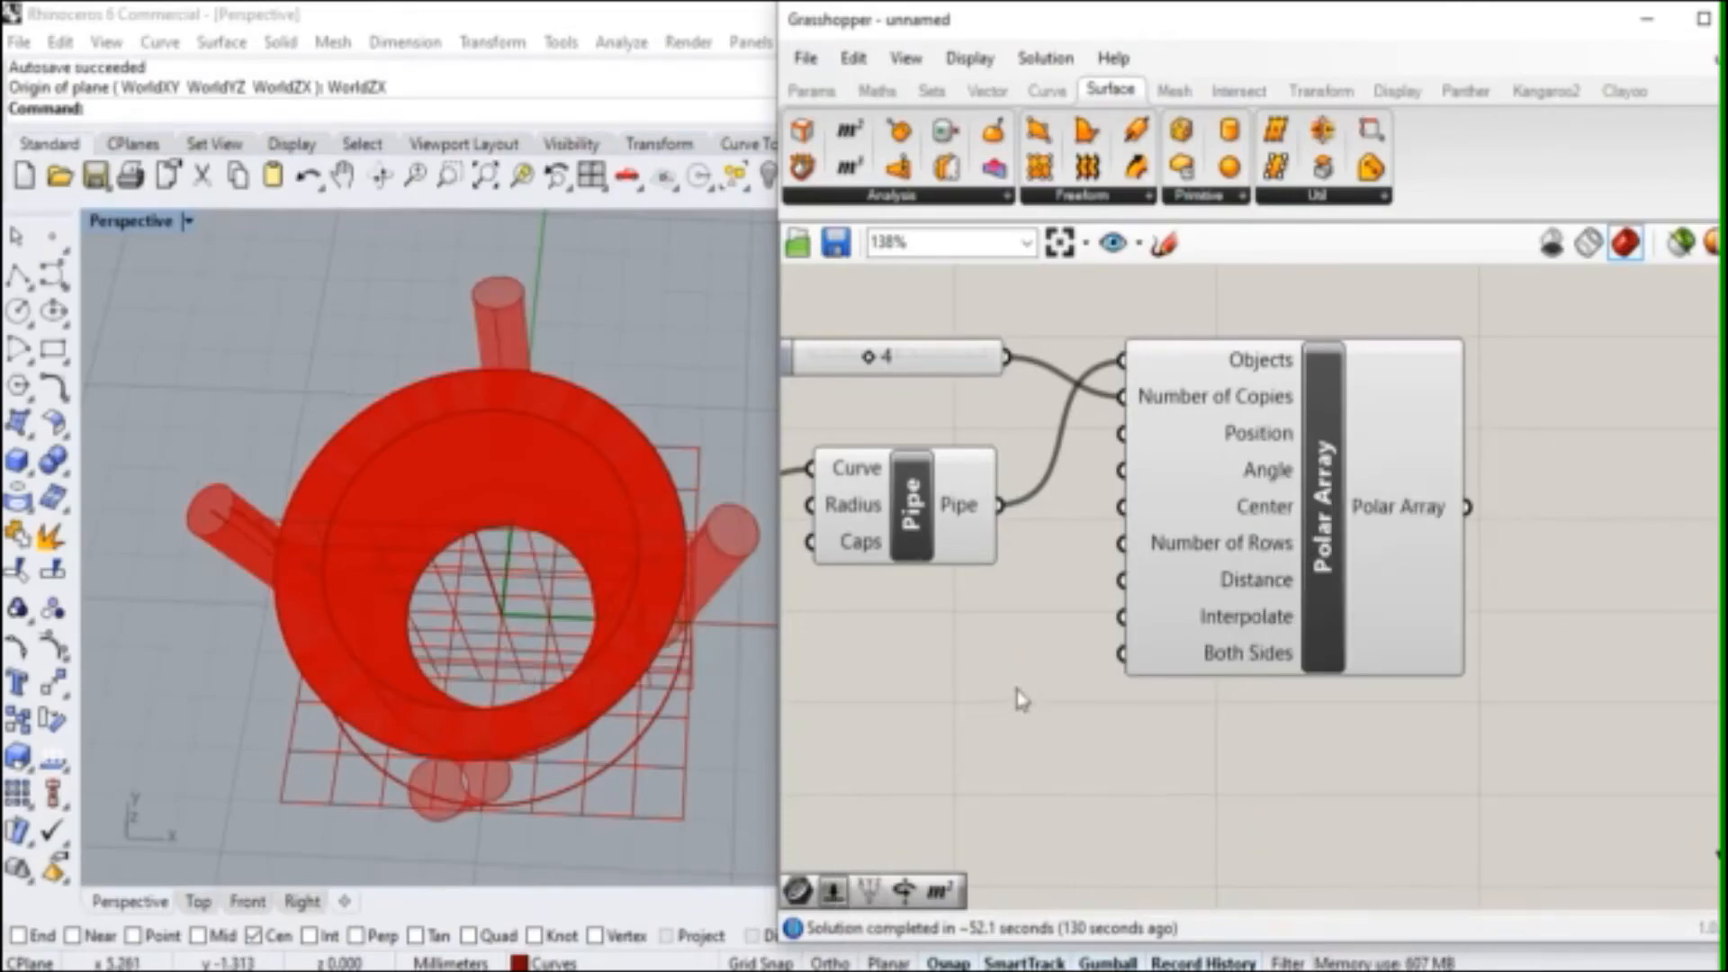
# Step: Examine the arrayed rods around the bowl from above and from the side, including their ends
pyautogui.moveTo(590, 687); pyautogui.dragTo(510, 511, button='right')
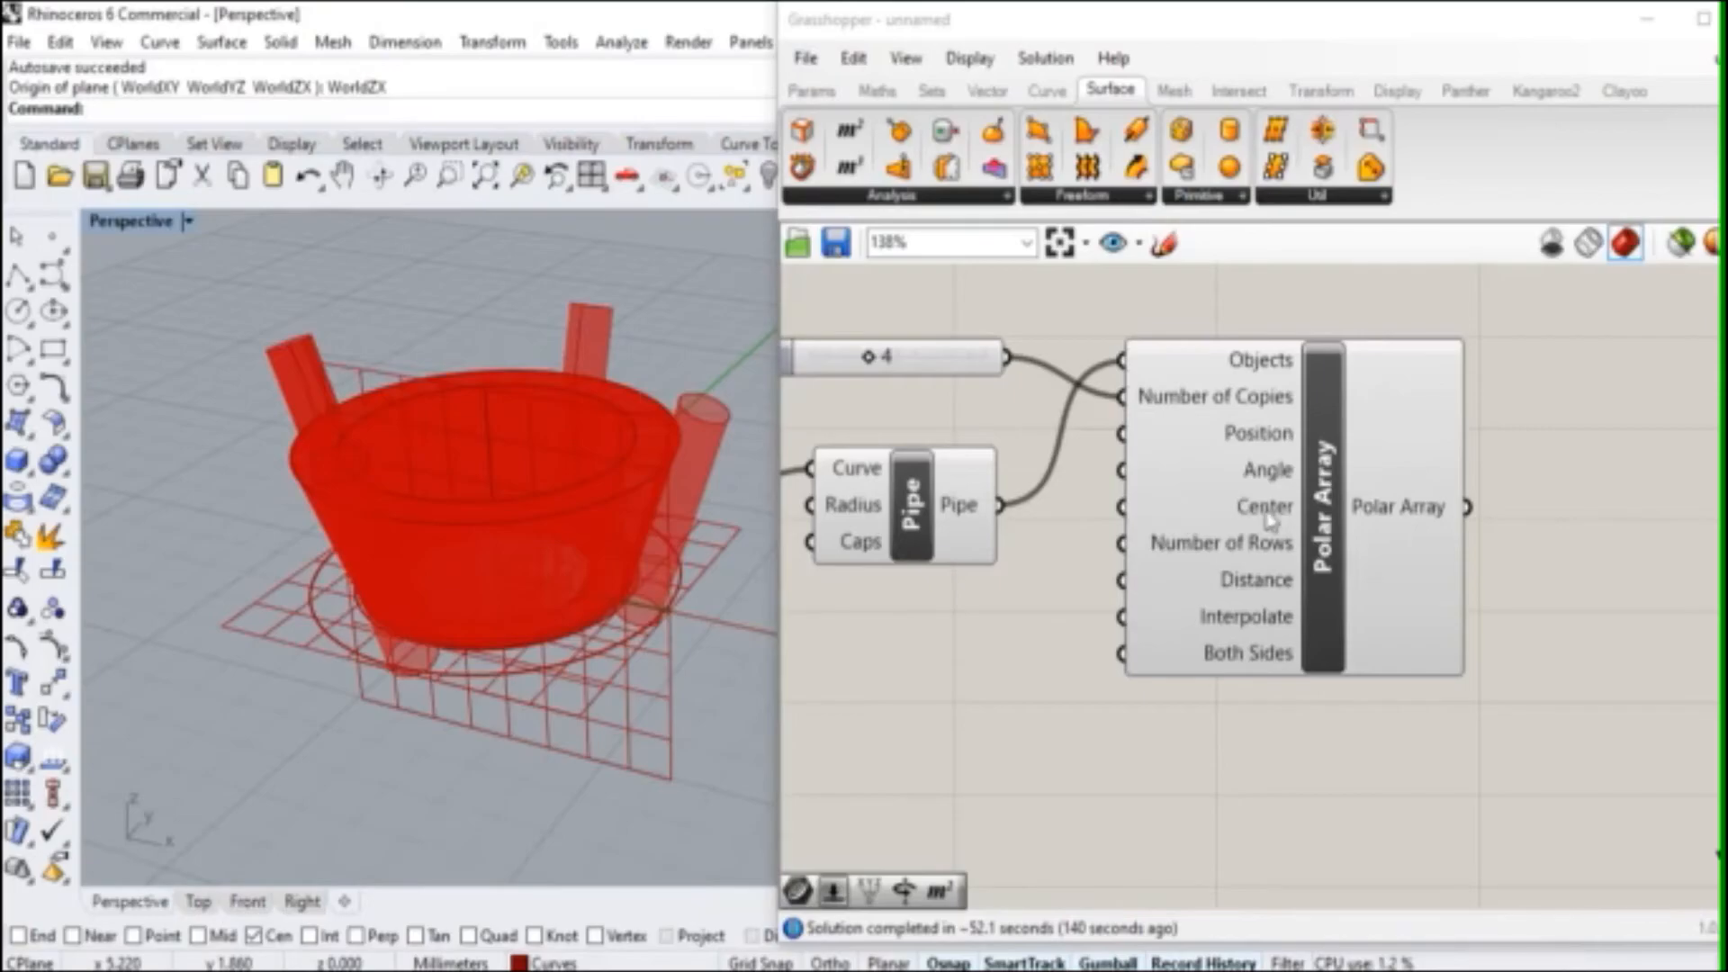
pyautogui.moveTo(1270, 520)
pyautogui.moveTo(604, 455); pyautogui.dragTo(529, 664, button='right')
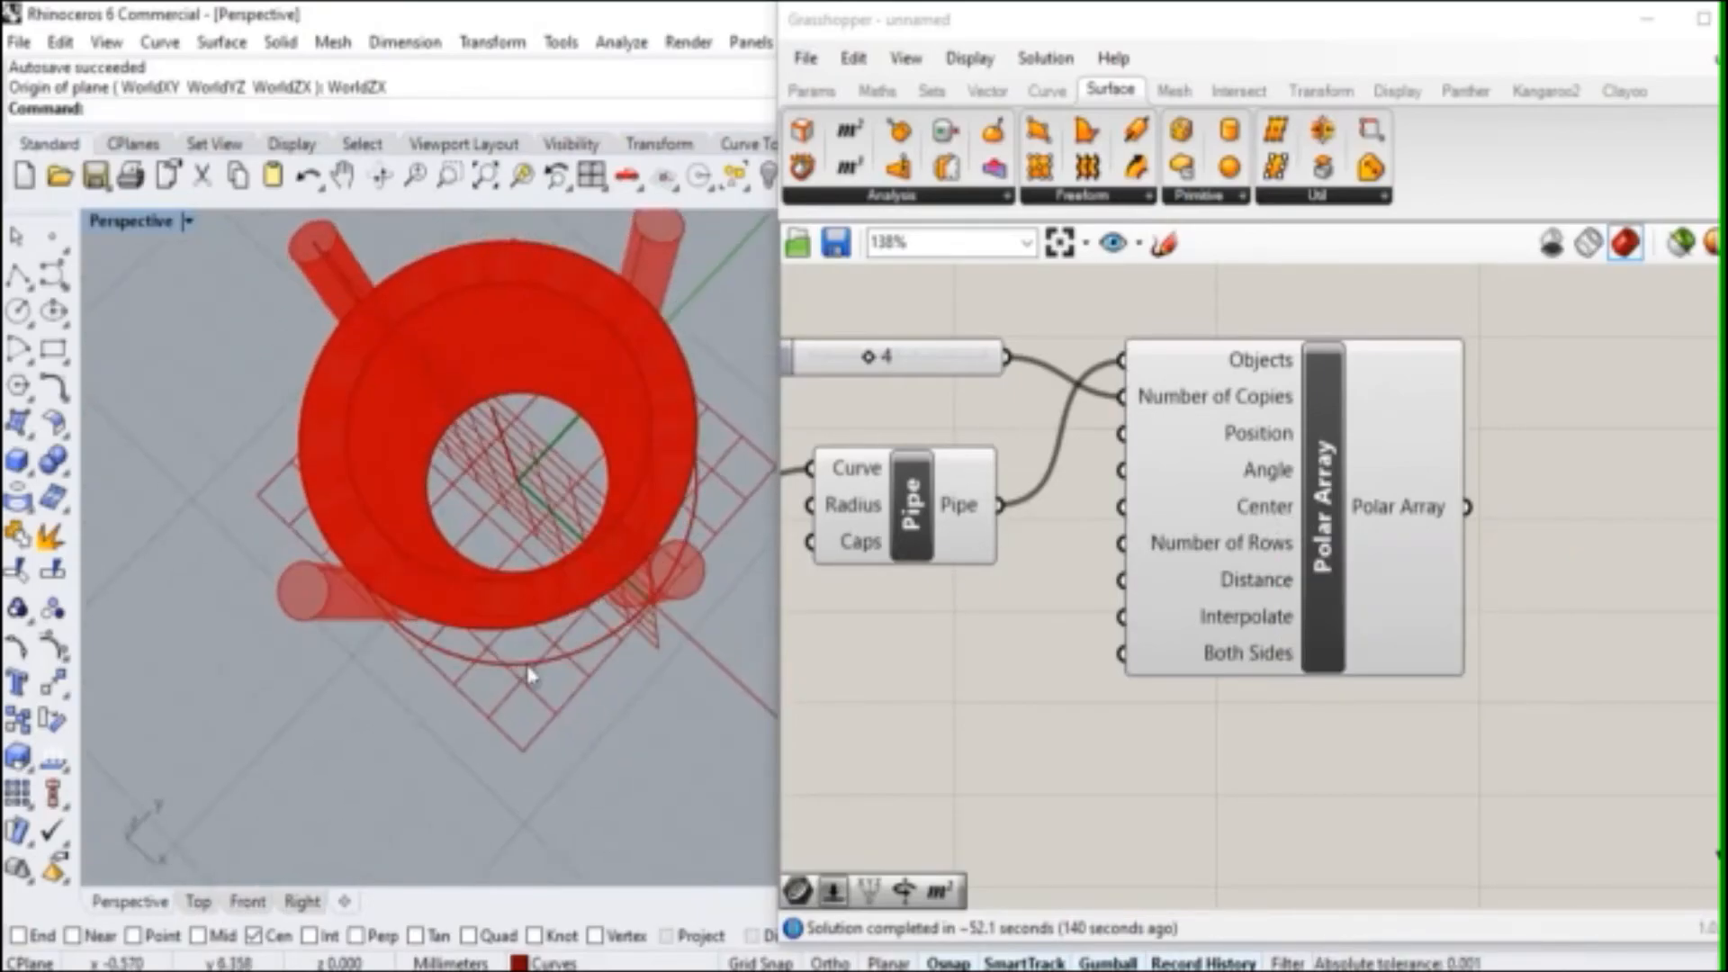
pyautogui.moveTo(1218, 663); pyautogui.dragTo(1133, 695, button='right')
pyautogui.scroll(-3, 1202, 584)
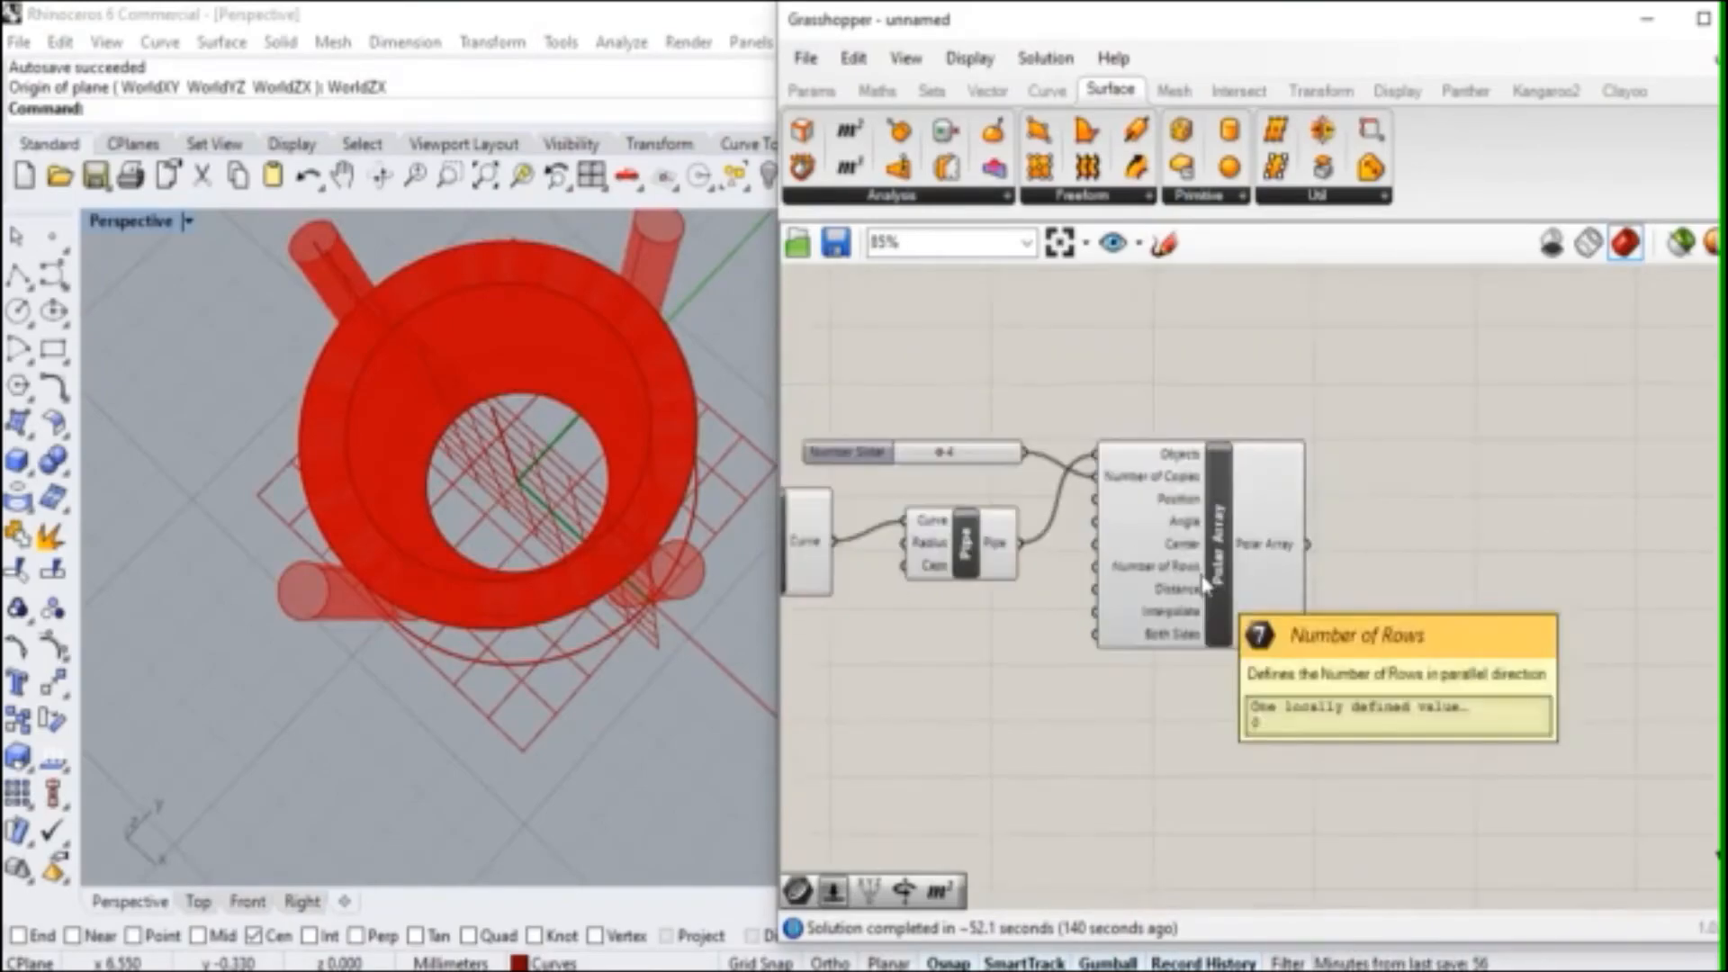
pyautogui.moveTo(378, 512); pyautogui.dragTo(315, 424, button='right')
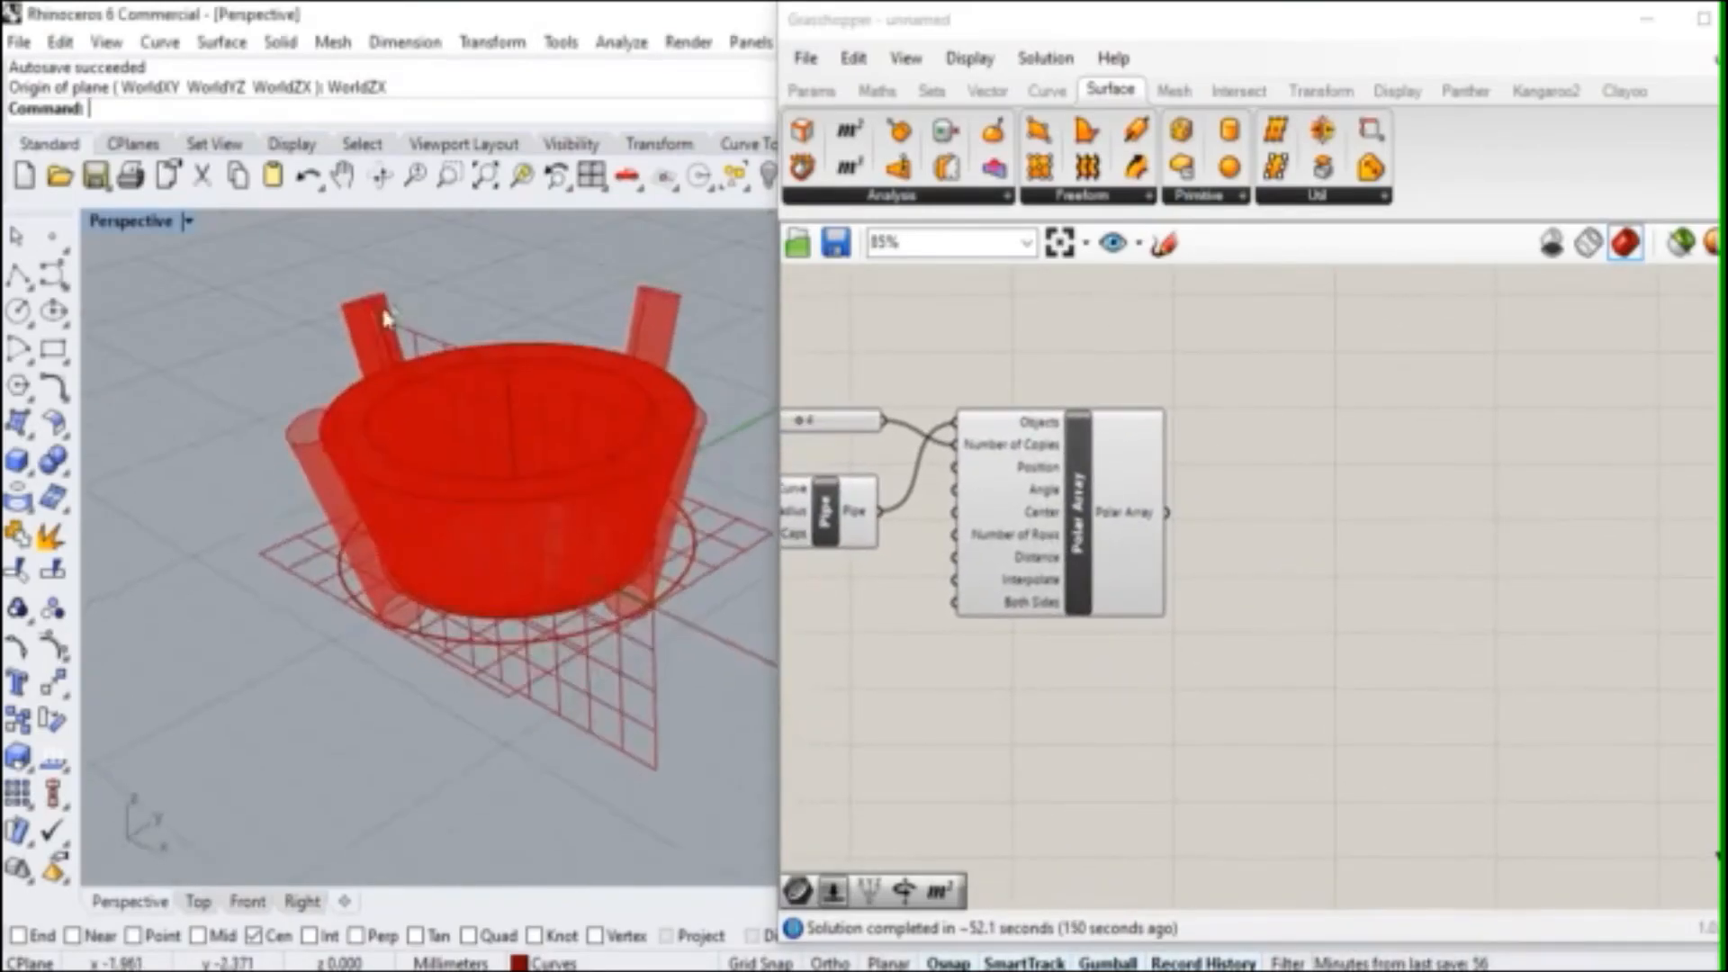
pyautogui.scroll(5, 315, 425)
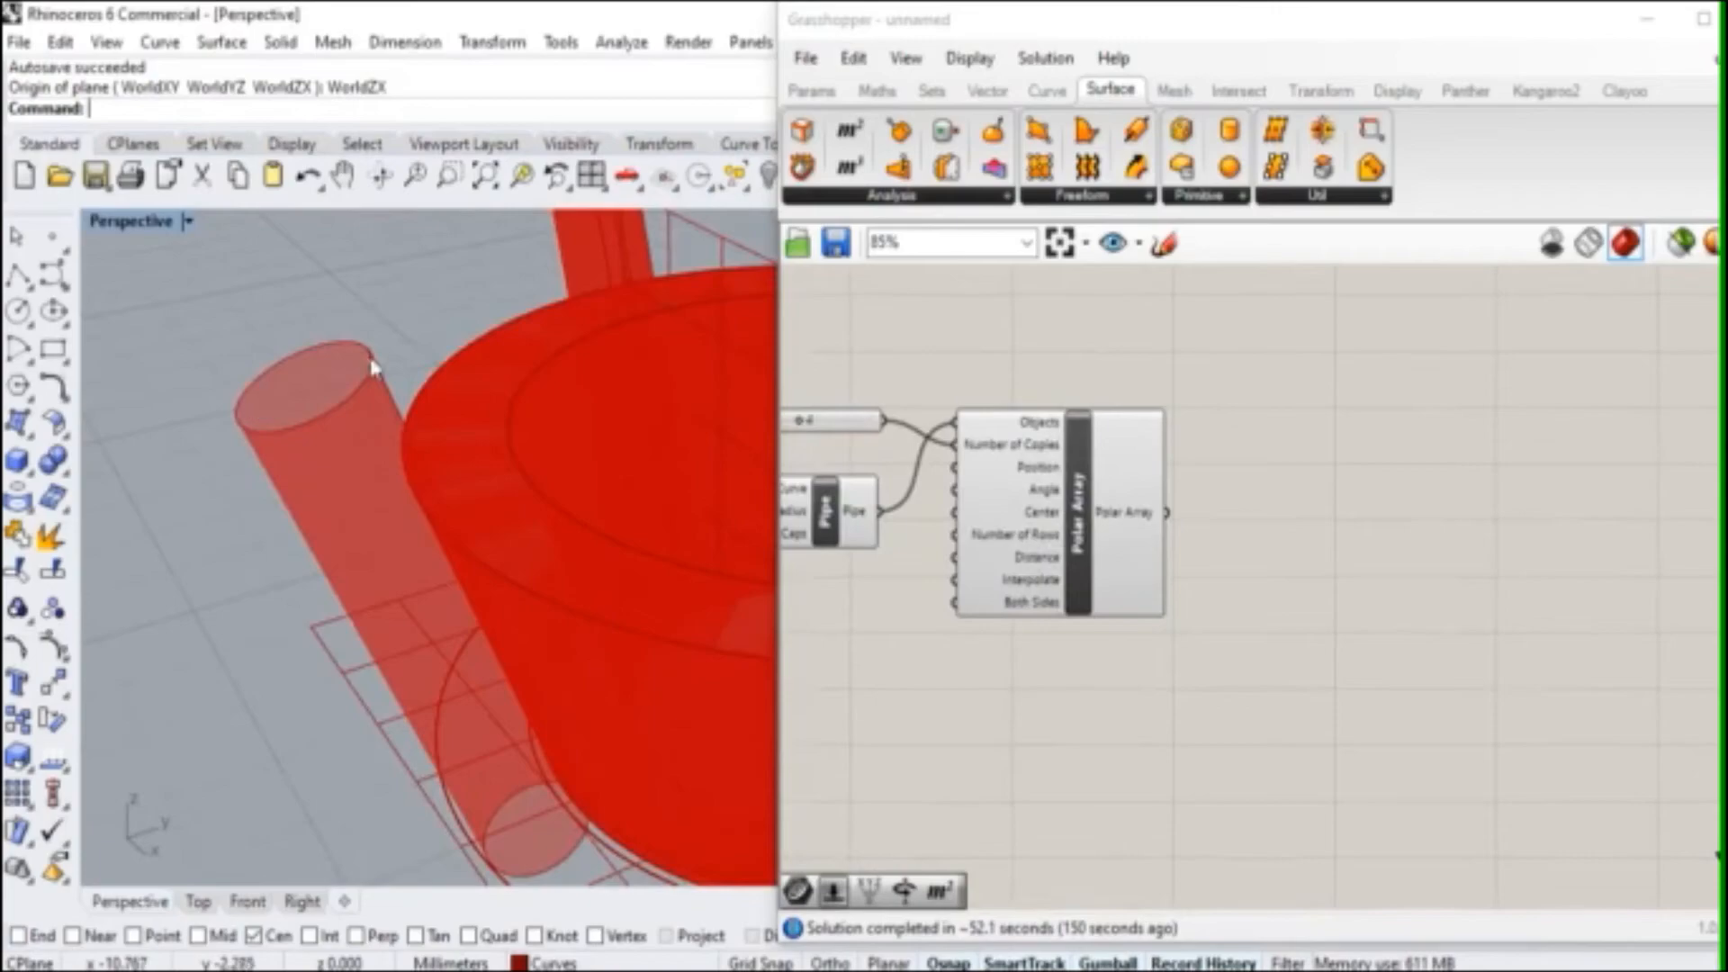
# Step: Add a Cap component after Polar Array and connect the Polar Array output to it to close the rods
pyautogui.moveTo(1227, 552); pyautogui.dragTo(1075, 578, button='right')
pyautogui.doubleClick(1105, 545)
pyautogui.write('cap')
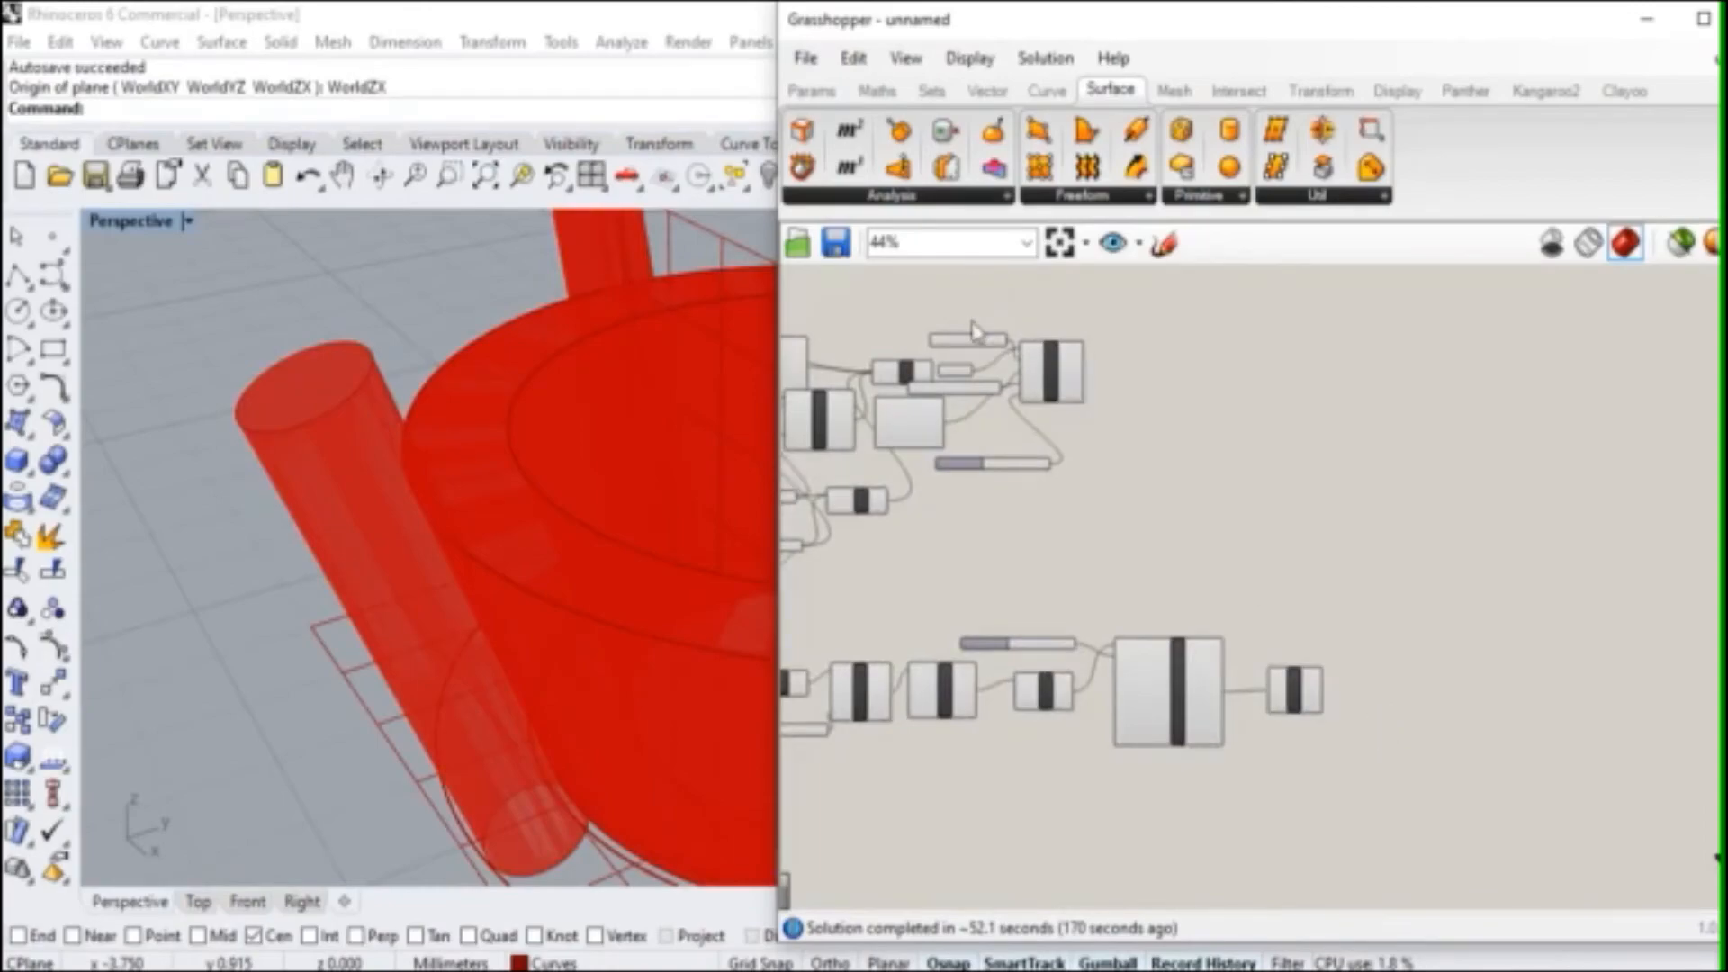
# Step: Duplicate the Fillet Edge component together with its value lists and radius slider, and place the copy after Cap Holes
pyautogui.scroll(5, 972, 331)
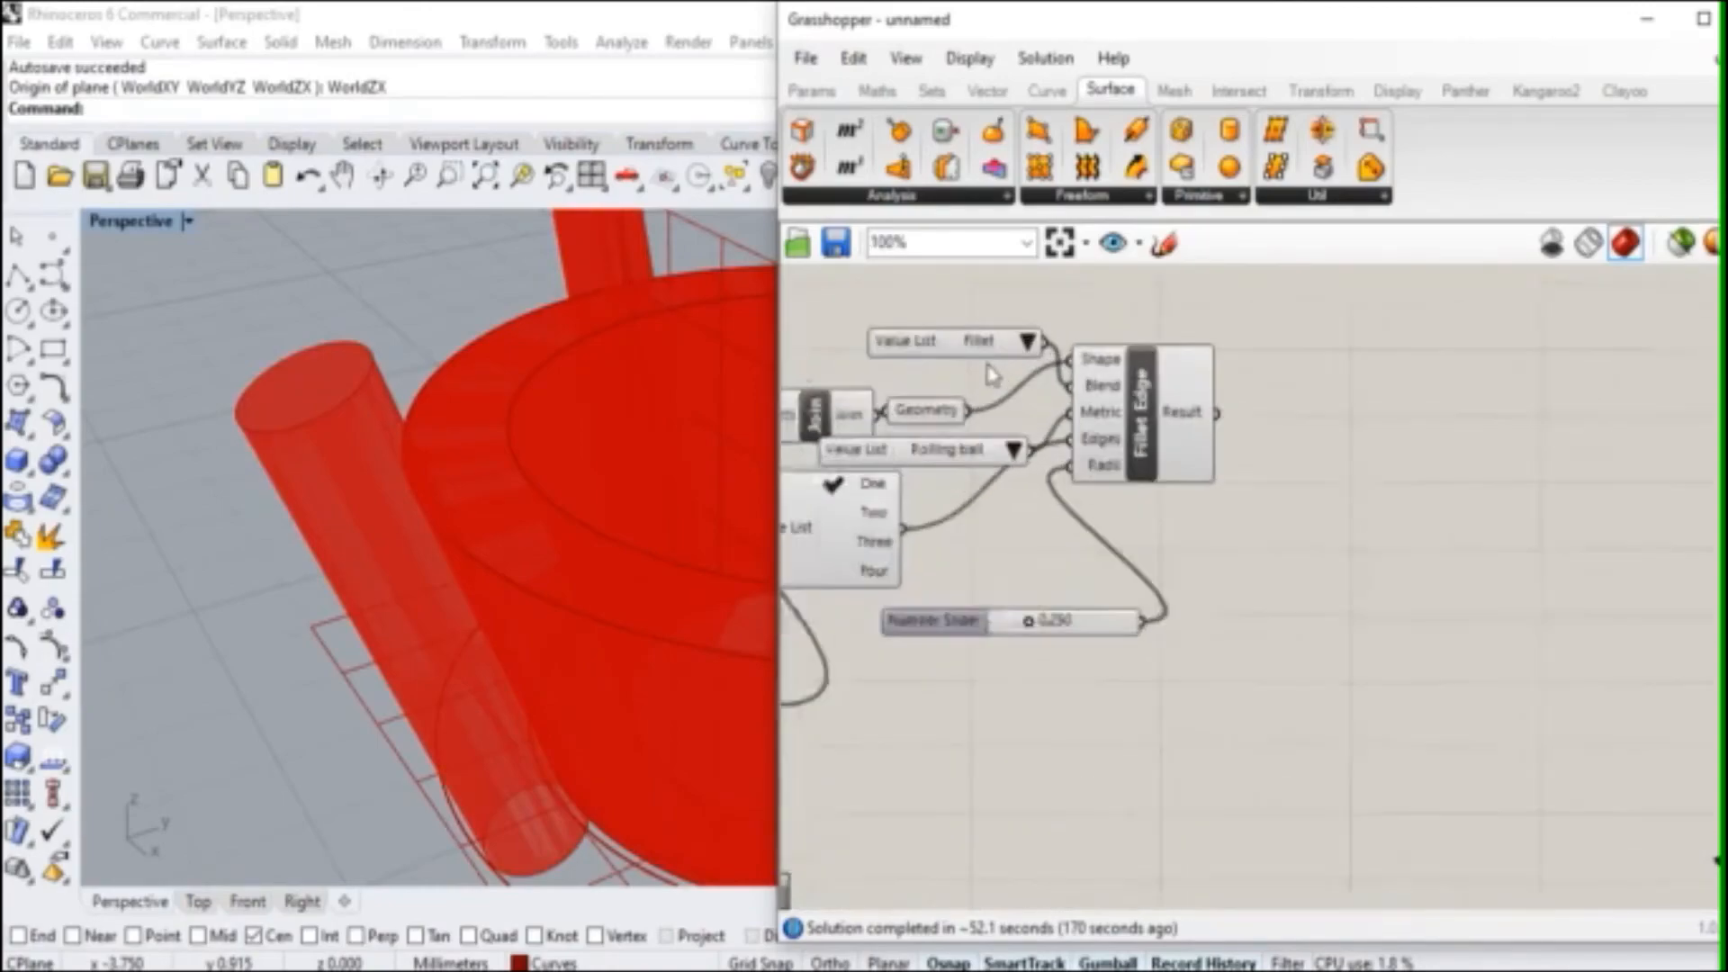
pyautogui.click(1320, 463)
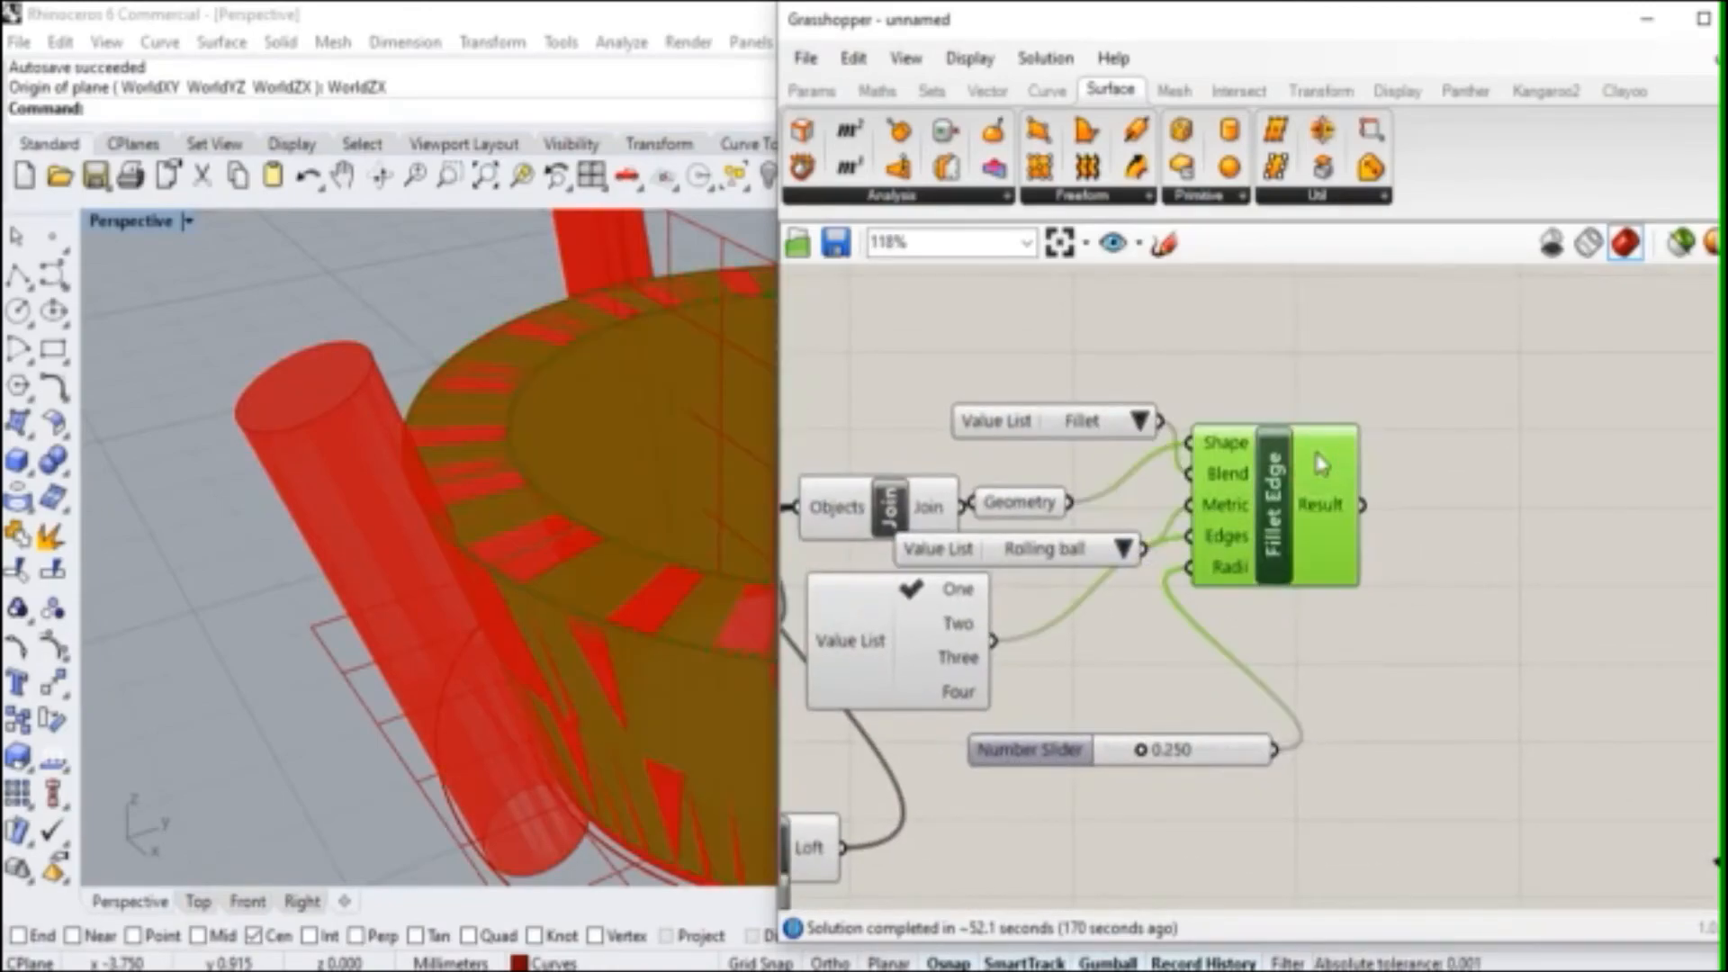
pyautogui.keyDown('shift'); pyautogui.click(994, 425); pyautogui.keyUp('shift')
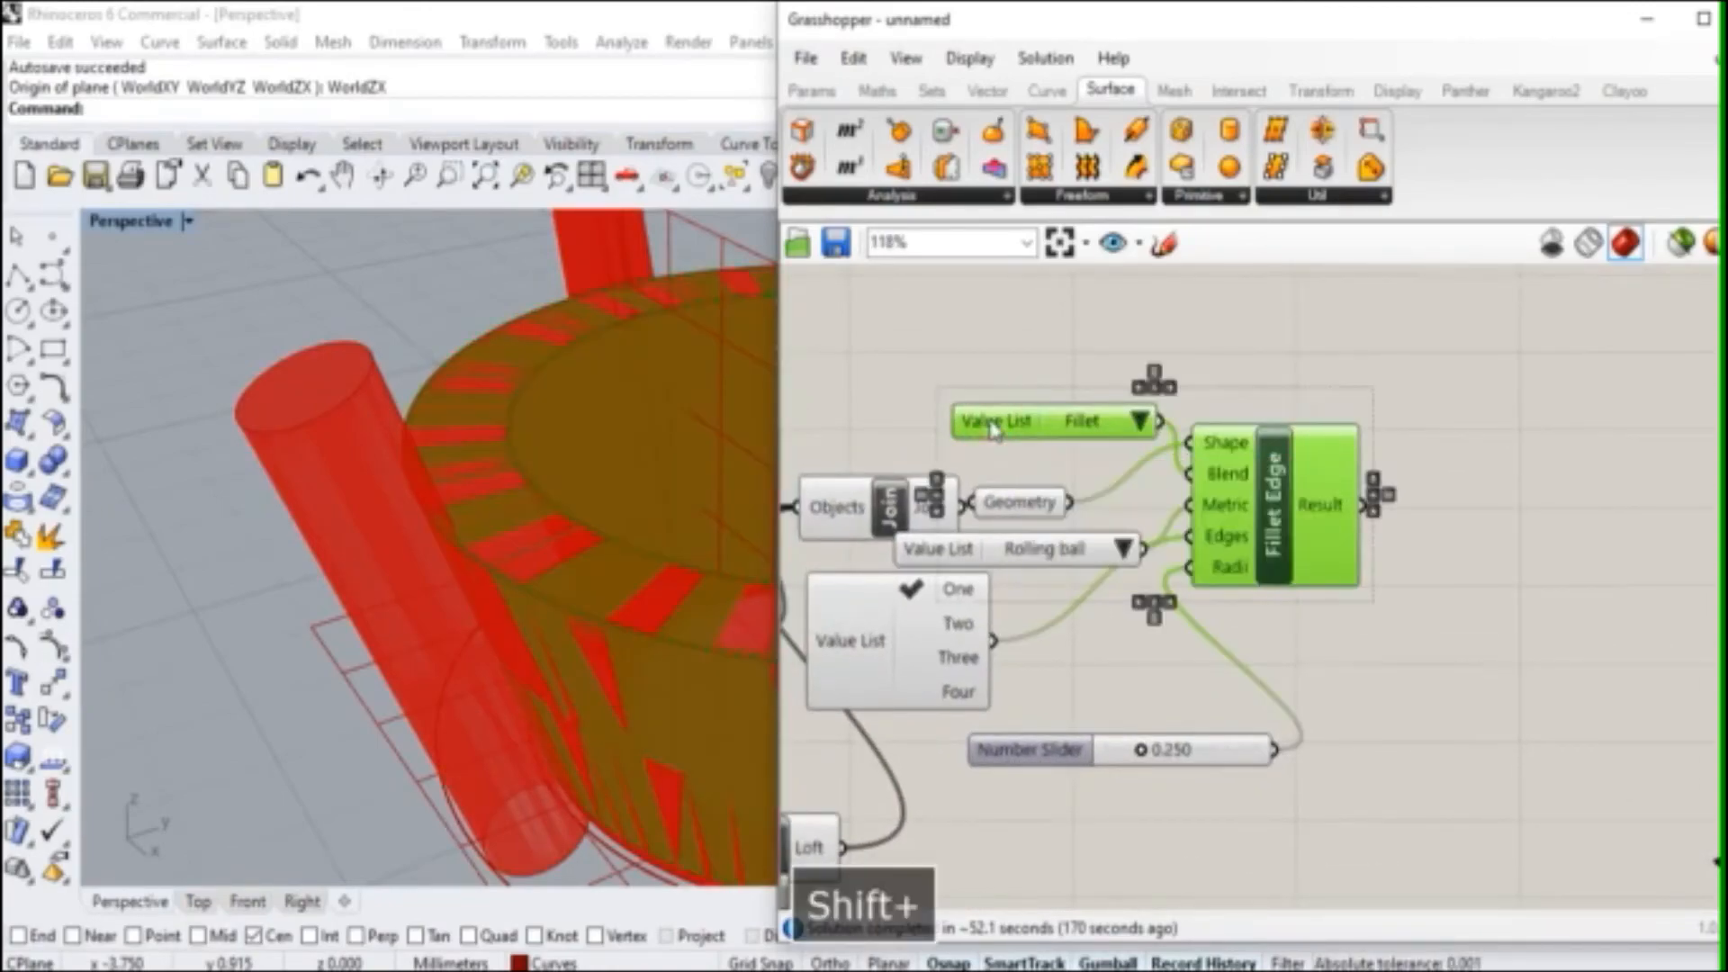
pyautogui.keyDown('shift'); pyautogui.click(1030, 565); pyautogui.keyUp('shift')
pyautogui.keyDown('shift'); pyautogui.click(909, 659); pyautogui.keyUp('shift')
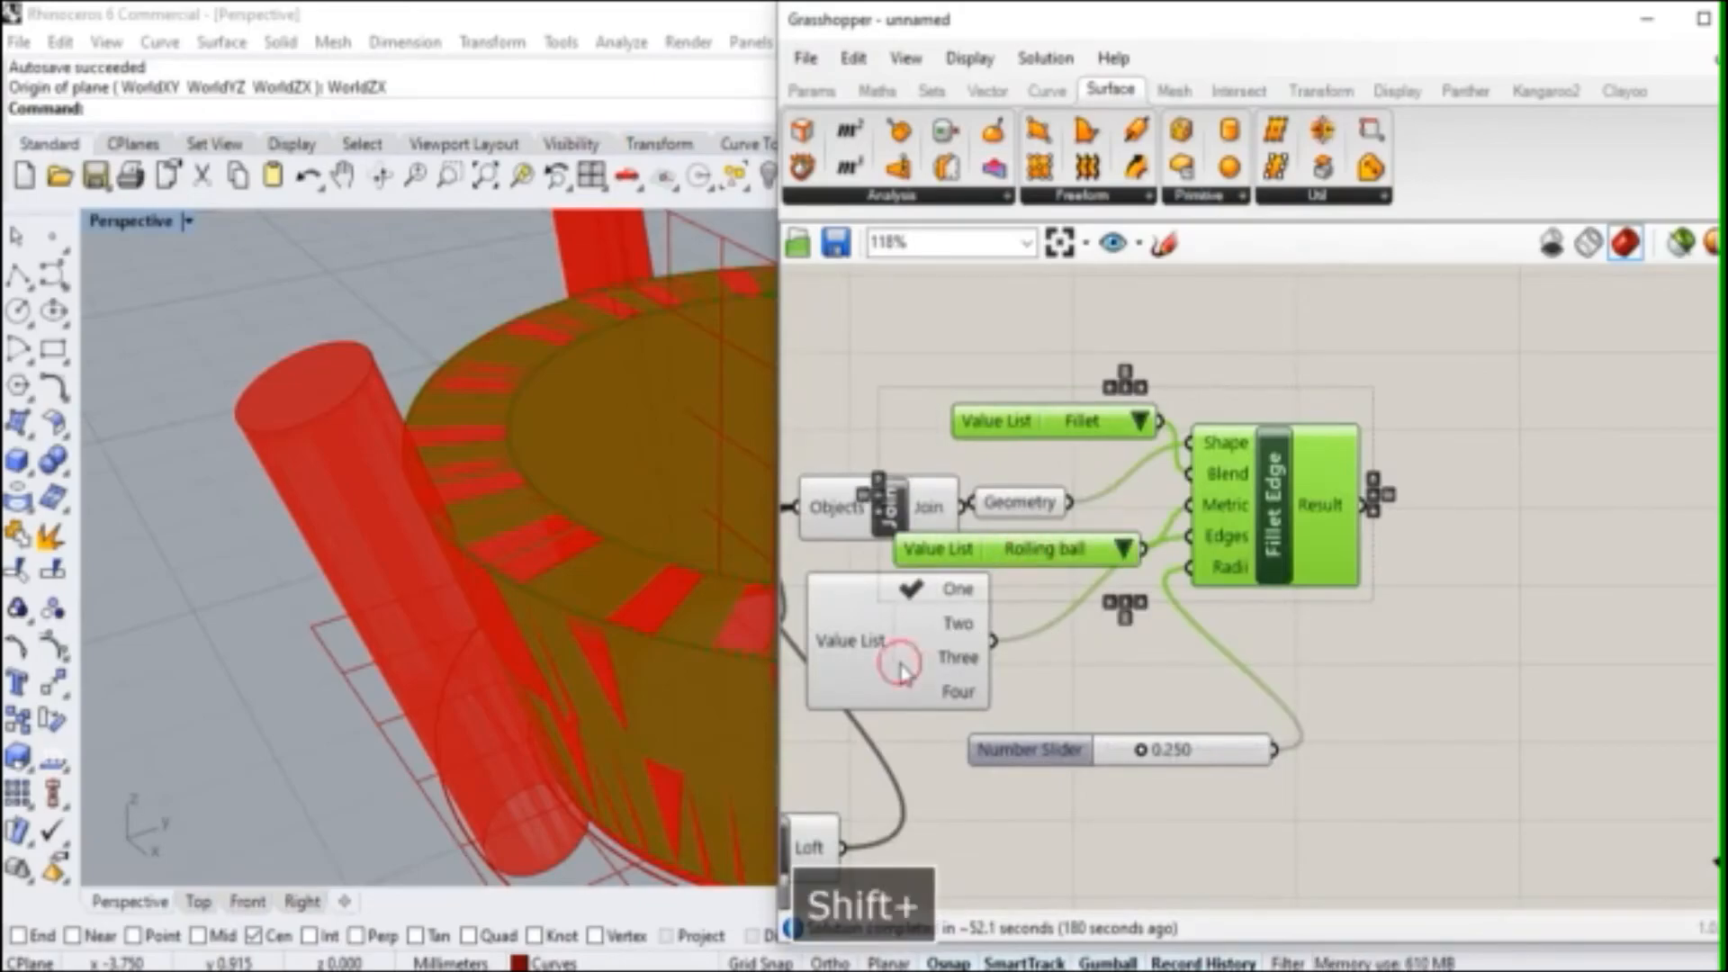
pyautogui.keyDown('shift'); pyautogui.click(868, 702); pyautogui.keyUp('shift')
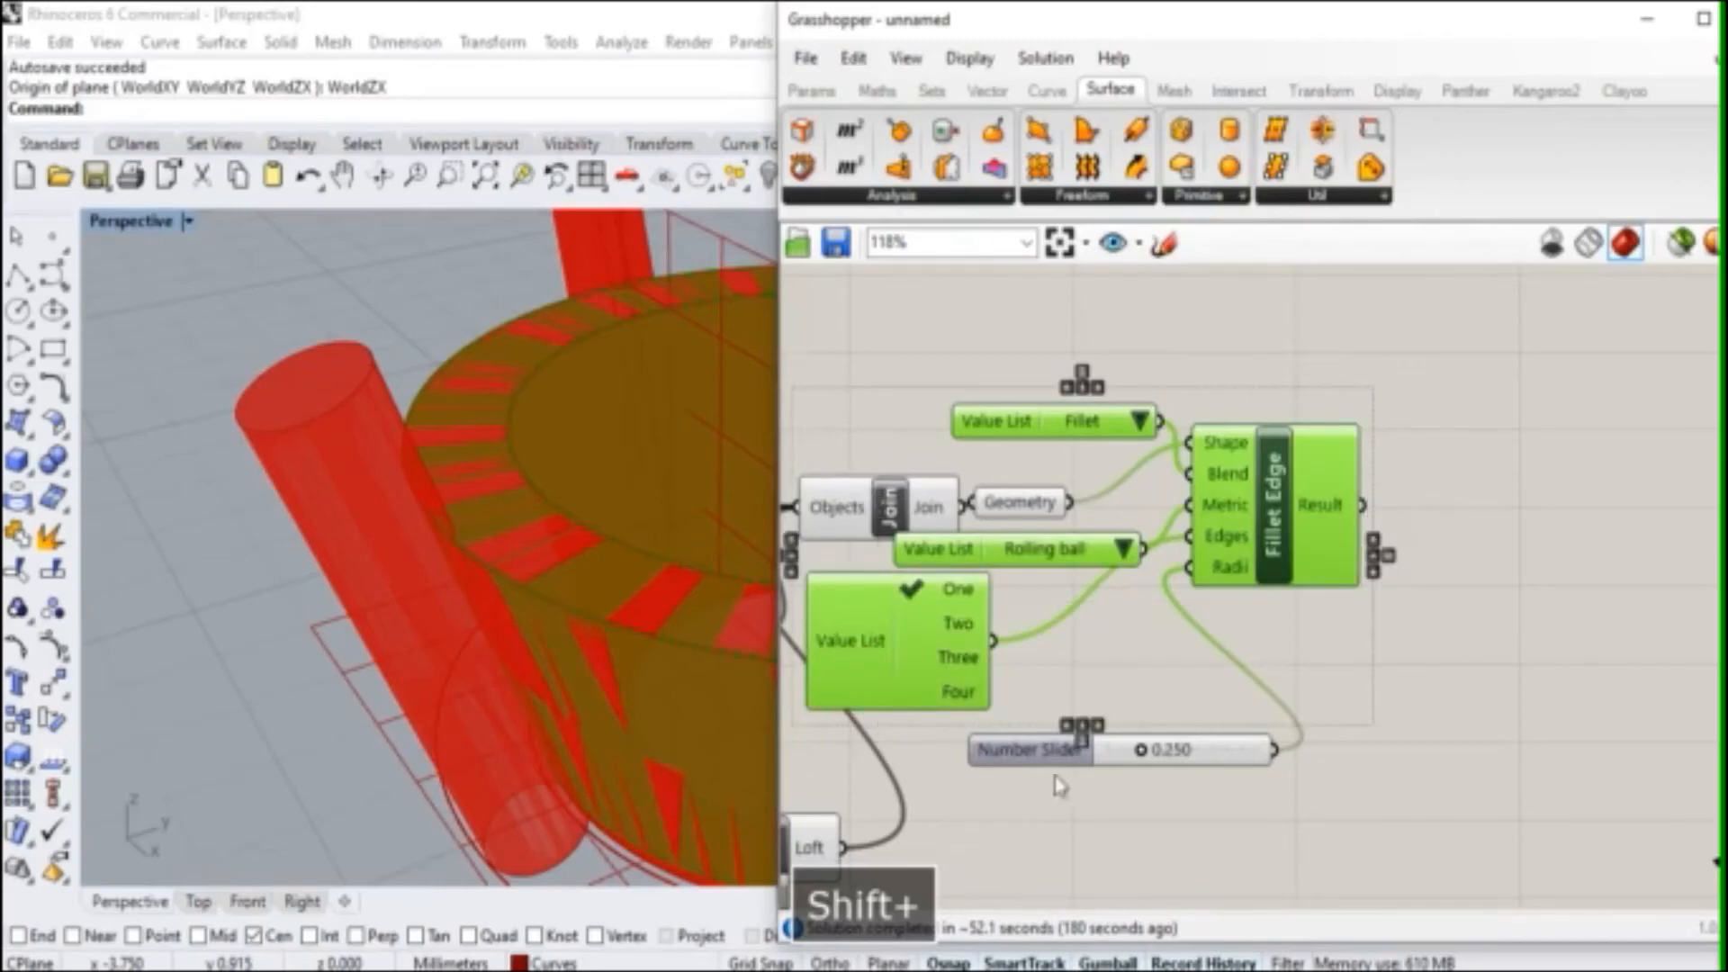
pyautogui.keyDown('shift'); pyautogui.click(1045, 761); pyautogui.keyUp('shift')
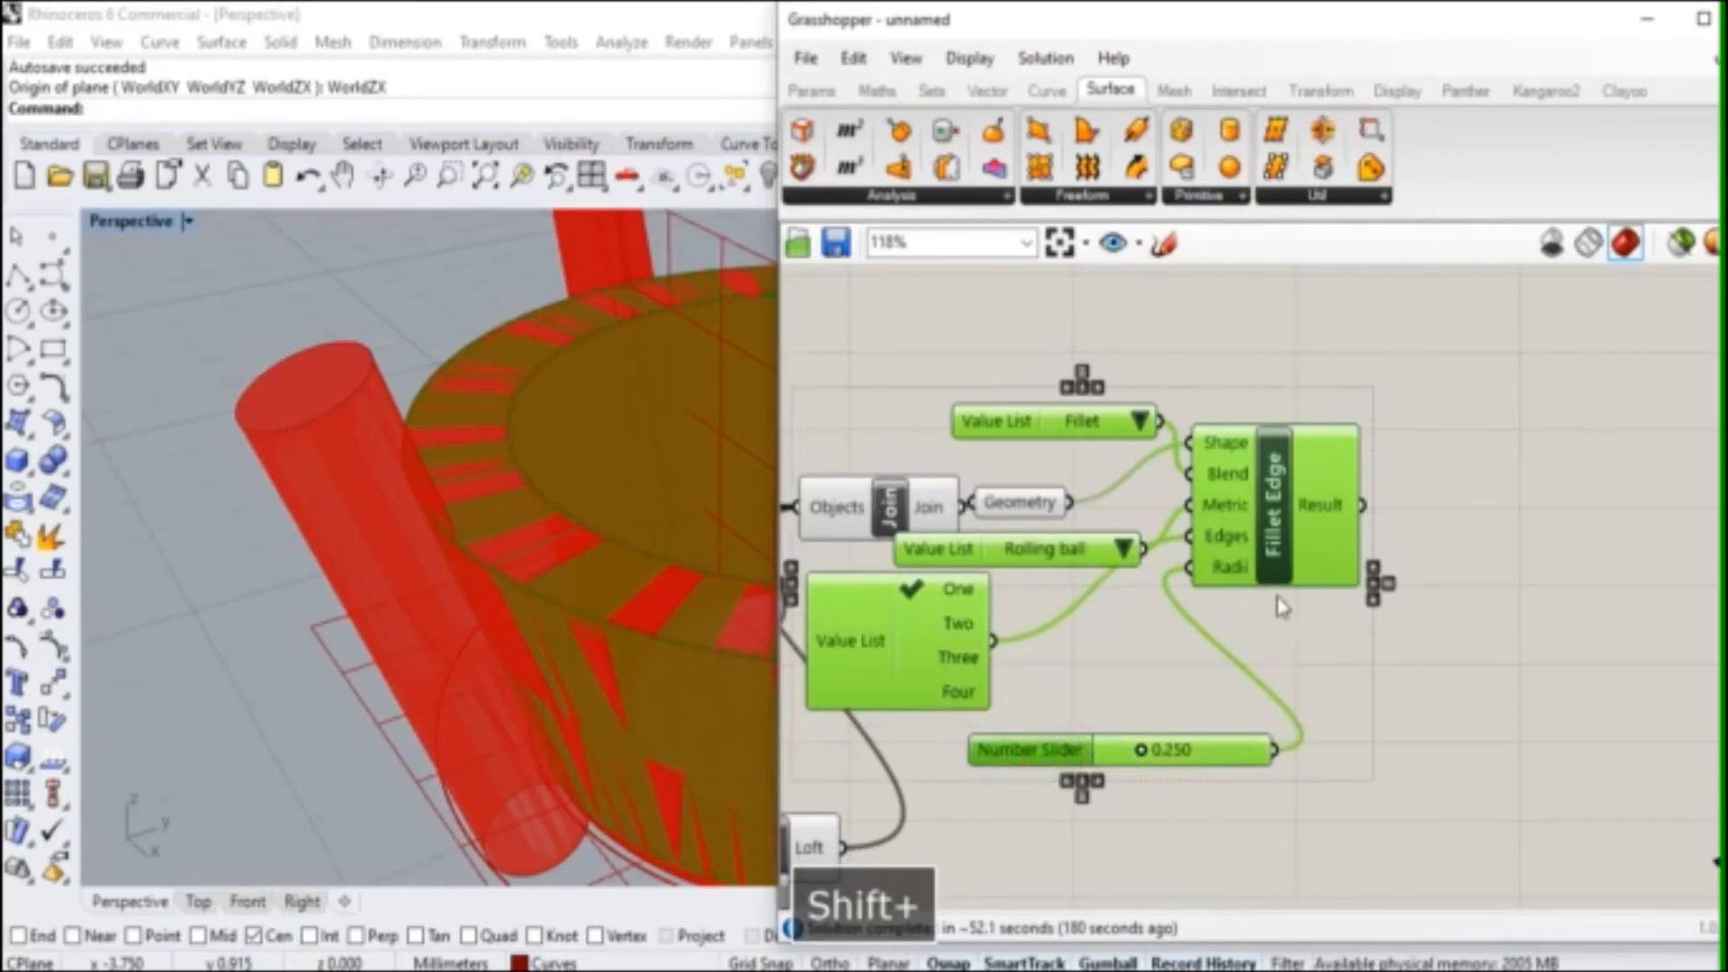
pyautogui.scroll(-4, 1278, 598)
pyautogui.moveTo(1281, 653); pyautogui.dragTo(1143, 498, button='right')
pyautogui.hotkey('ctrl', 'c')
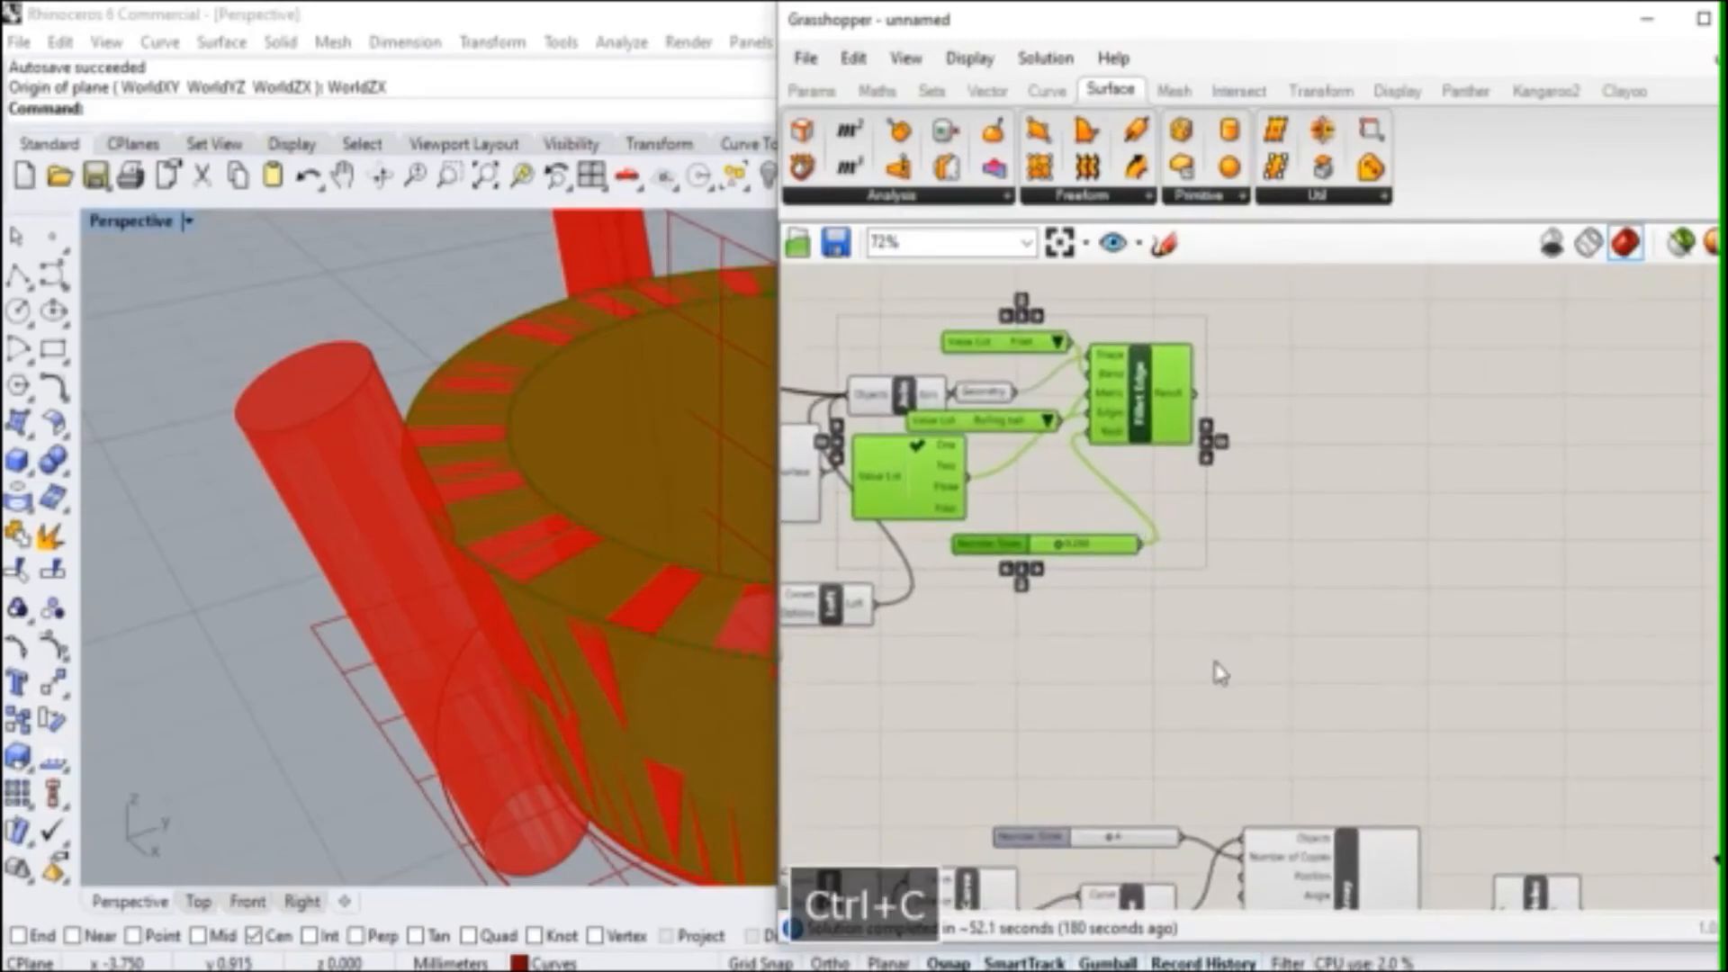
pyautogui.hotkey('ctrl', 'v')
pyautogui.scroll(-6, 1064, 432)
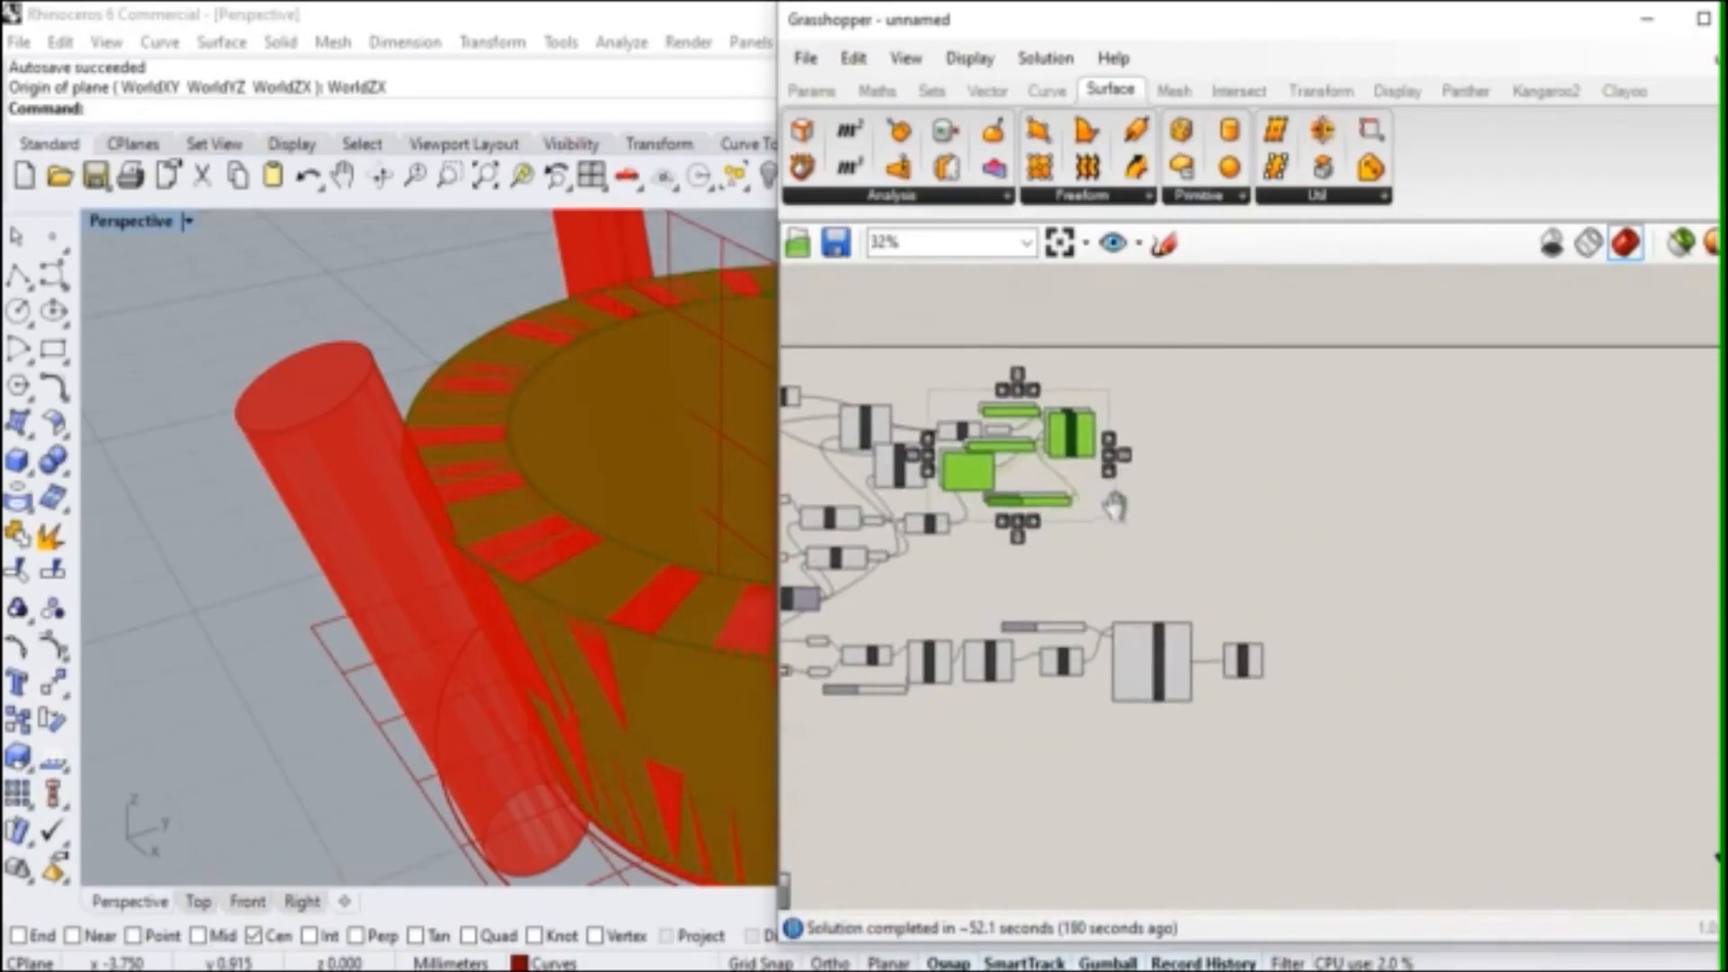
pyautogui.moveTo(1064, 432); pyautogui.dragTo(1457, 677)
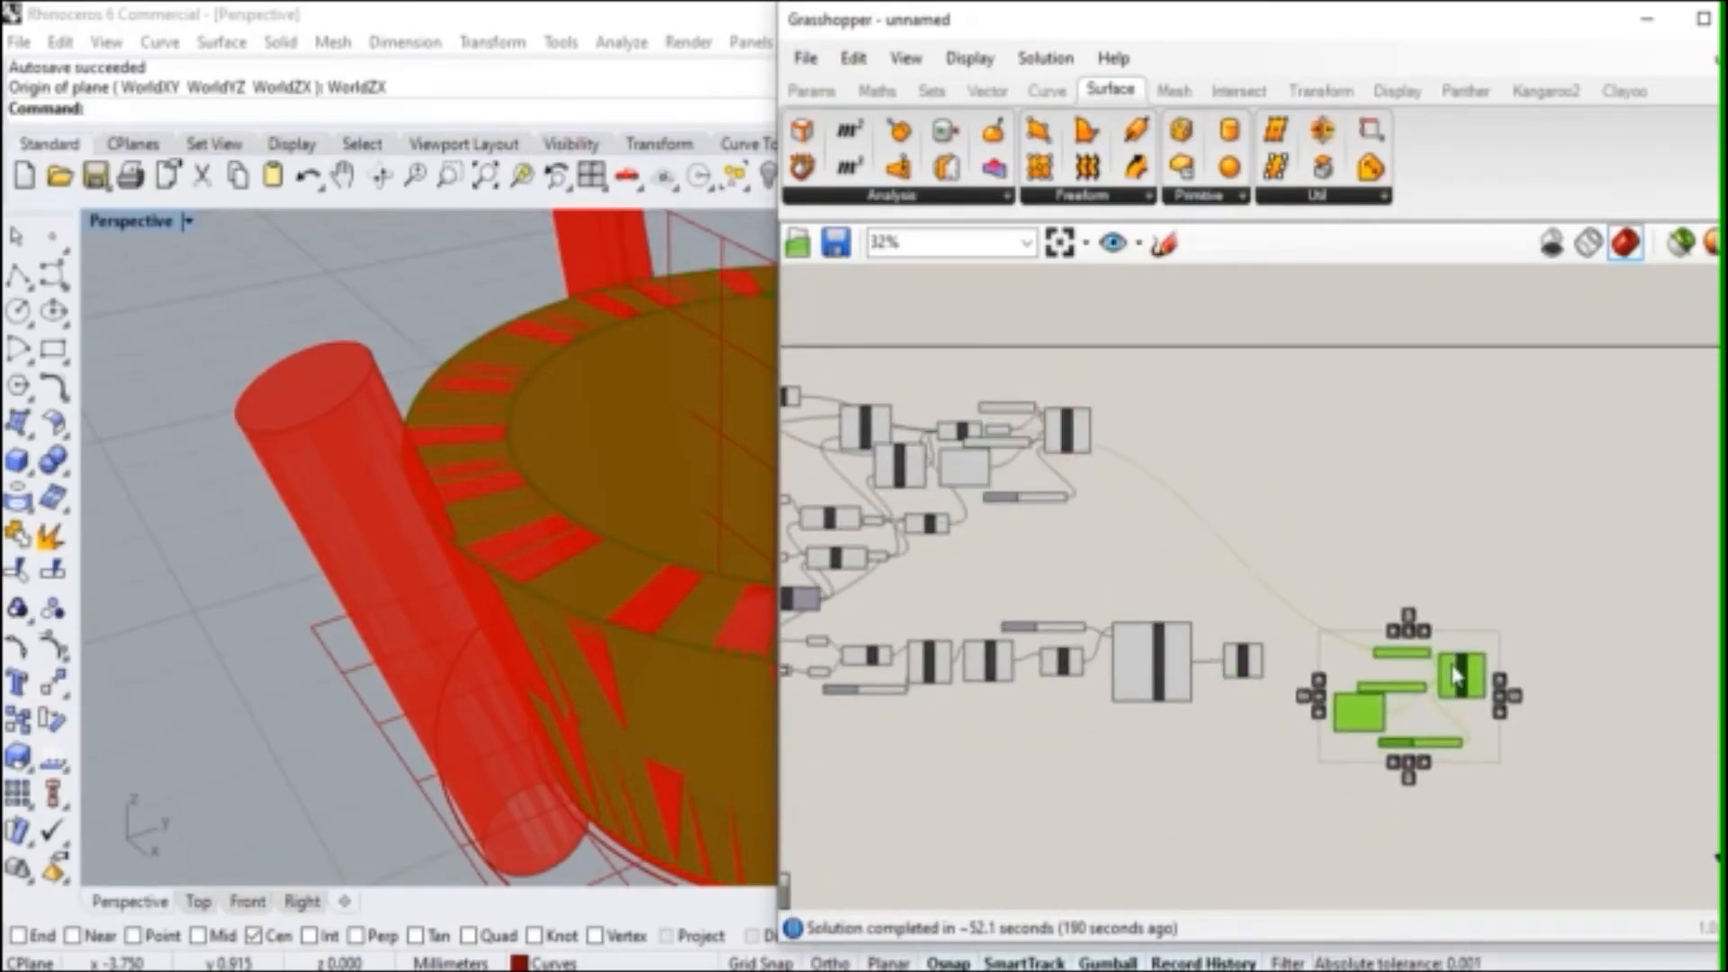
# Step: Connect the Cap Holes output to the Shape input of the copied Fillet Edge in place of the bowl geometry
pyautogui.scroll(5, 1316, 702)
pyautogui.scroll(-3, 1330, 733)
pyautogui.moveTo(1152, 515); pyautogui.dragTo(1100, 600, button='right')
pyautogui.scroll(5, 863, 349)
pyautogui.scroll(-4, 1044, 409)
pyautogui.moveTo(1039, 409); pyautogui.dragTo(1092, 540, button='right')
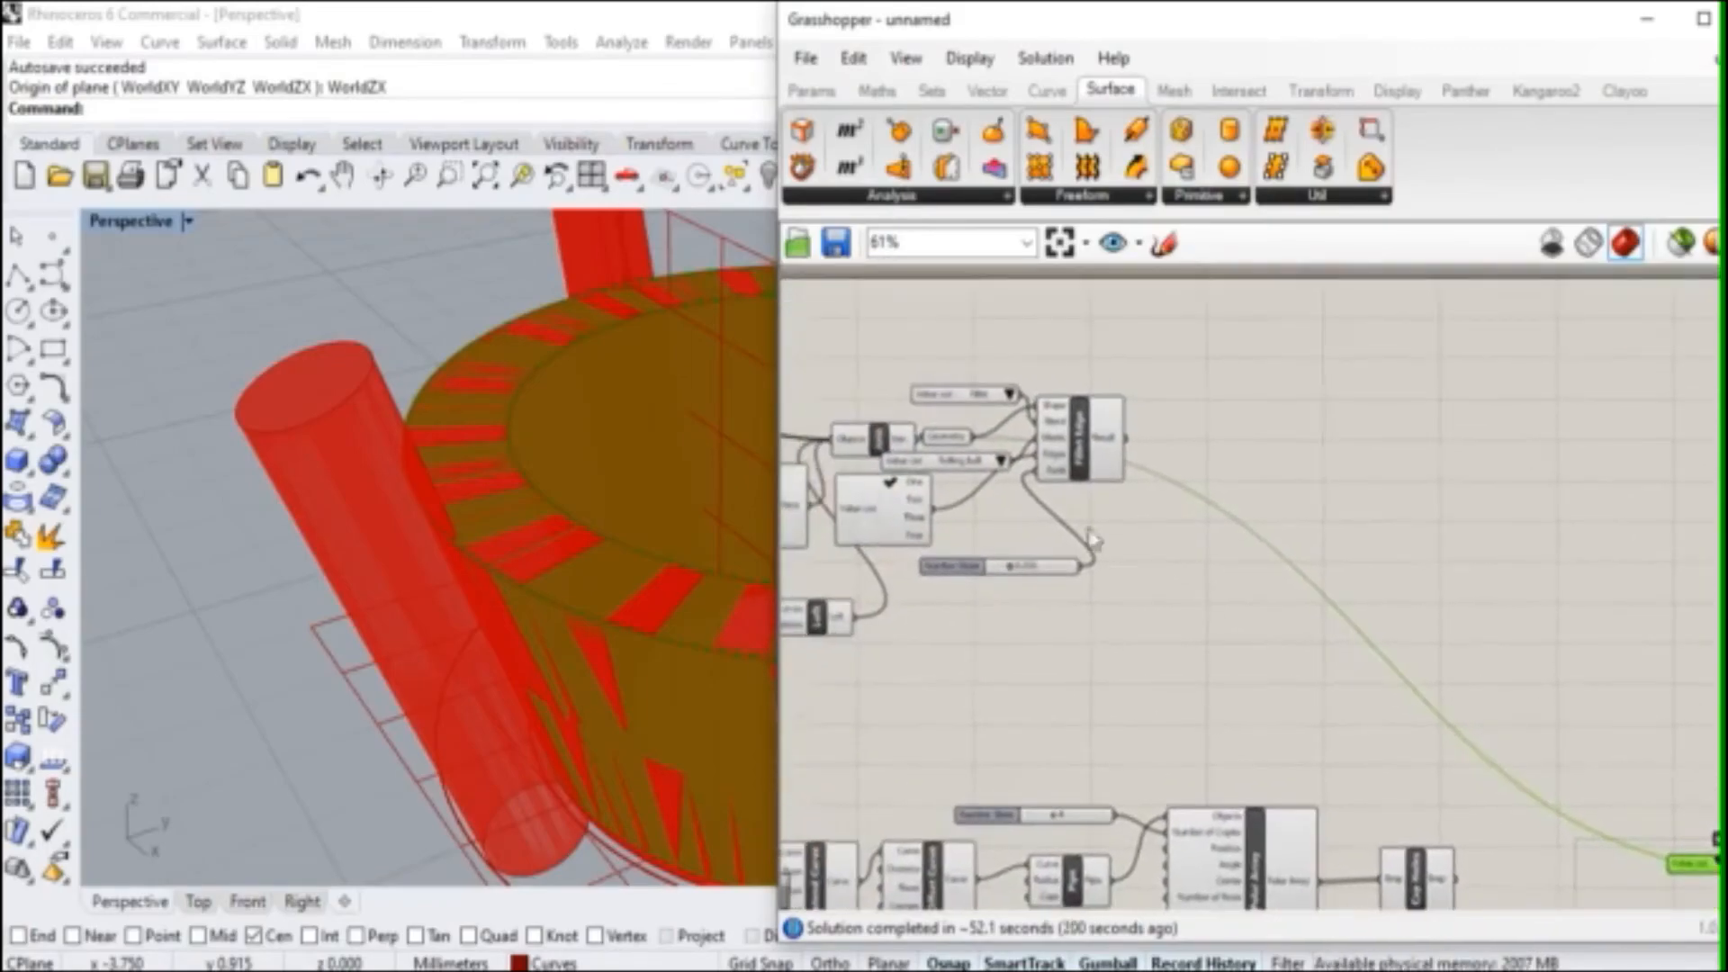
pyautogui.scroll(3, 1092, 540)
pyautogui.scroll(-2, 909, 438)
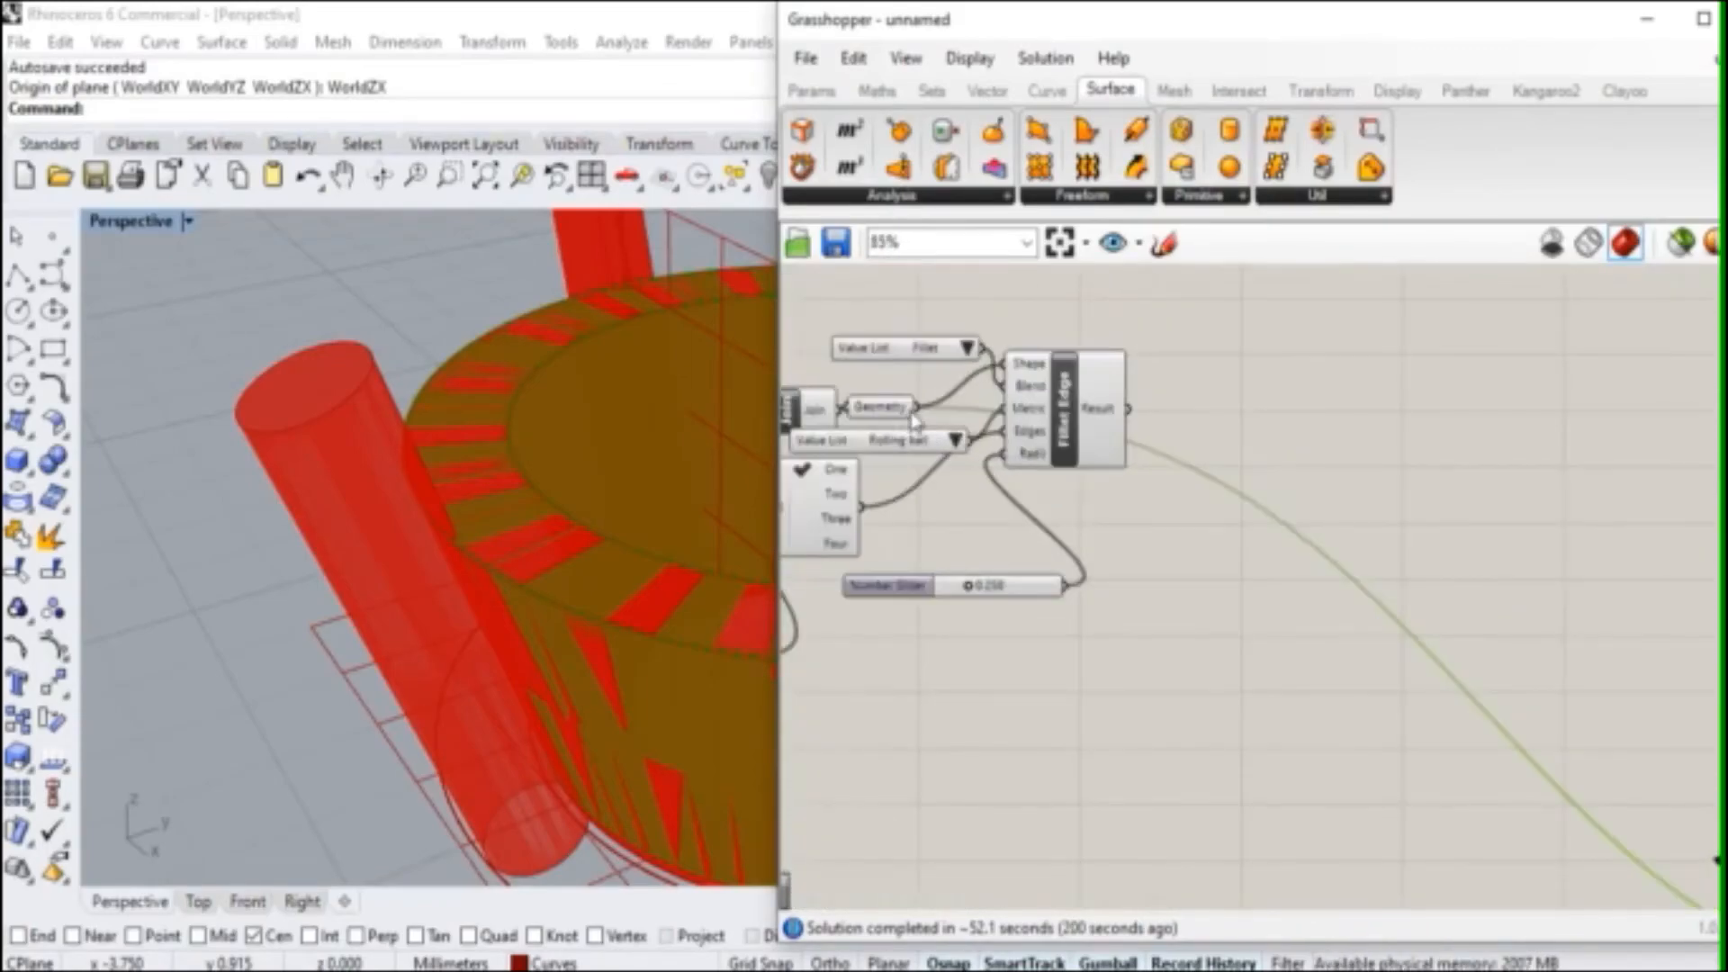
pyautogui.click(1153, 541)
pyautogui.moveTo(1529, 810); pyautogui.dragTo(900, 360, button='right')
pyautogui.moveTo(1443, 686); pyautogui.dragTo(1423, 632)
pyautogui.moveTo(1296, 659); pyautogui.dragTo(1146, 526, button='right')
pyautogui.moveTo(969, 567); pyautogui.dragTo(1438, 562)
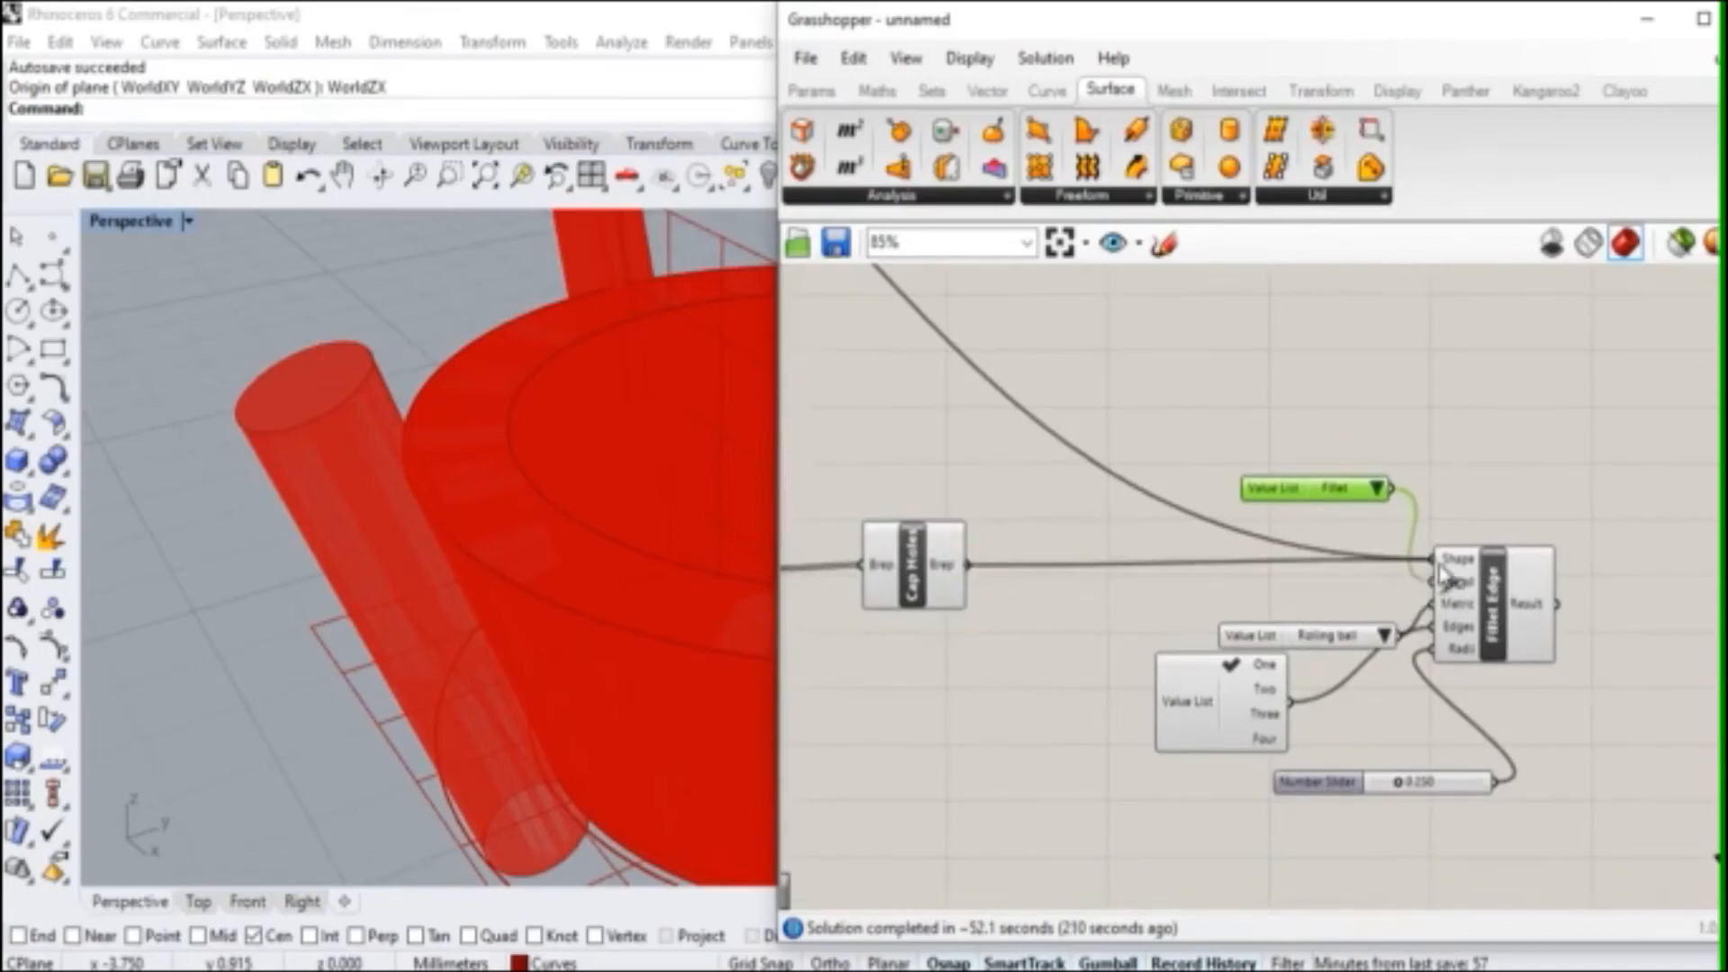
pyautogui.click(1138, 490)
# Step: Set the radius slider of the rods' Fillet Edge to about 0.4 to round the rod ends more strongly
pyautogui.scroll(-4, 1138, 489)
pyautogui.moveTo(1149, 501); pyautogui.dragTo(1161, 637, button='right')
pyautogui.scroll(5, 1216, 632)
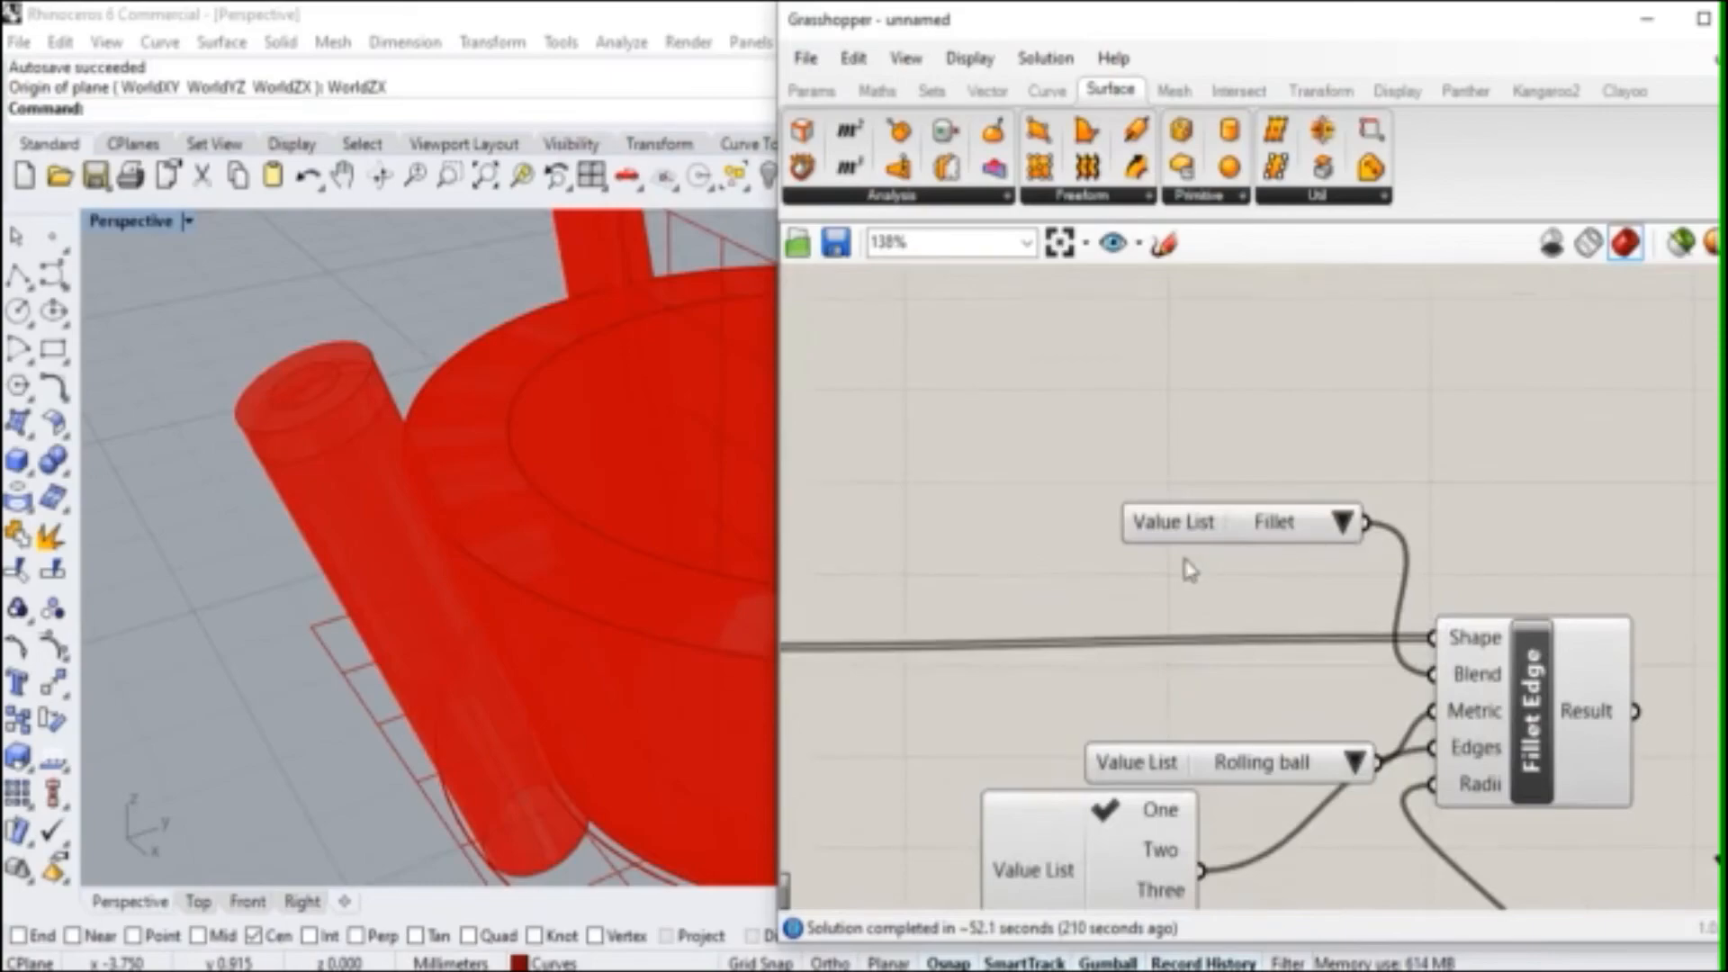
pyautogui.scroll(-2, 1190, 570)
pyautogui.moveTo(315, 510); pyautogui.dragTo(273, 283, button='right')
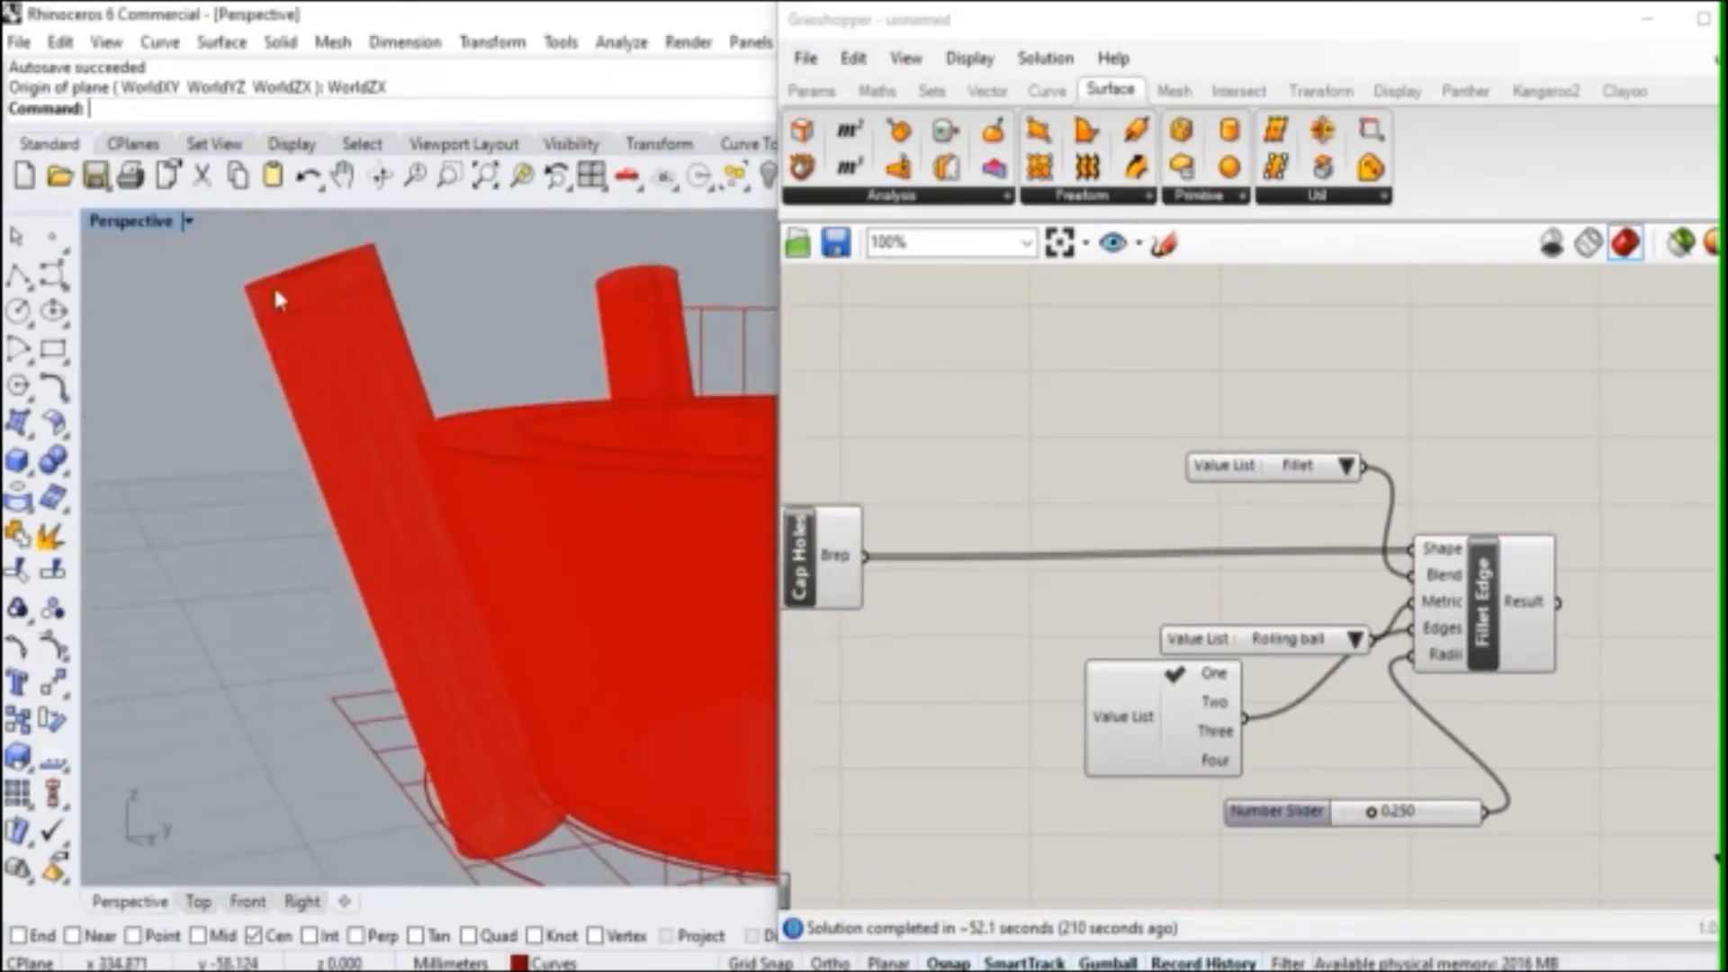
pyautogui.scroll(3, 274, 291)
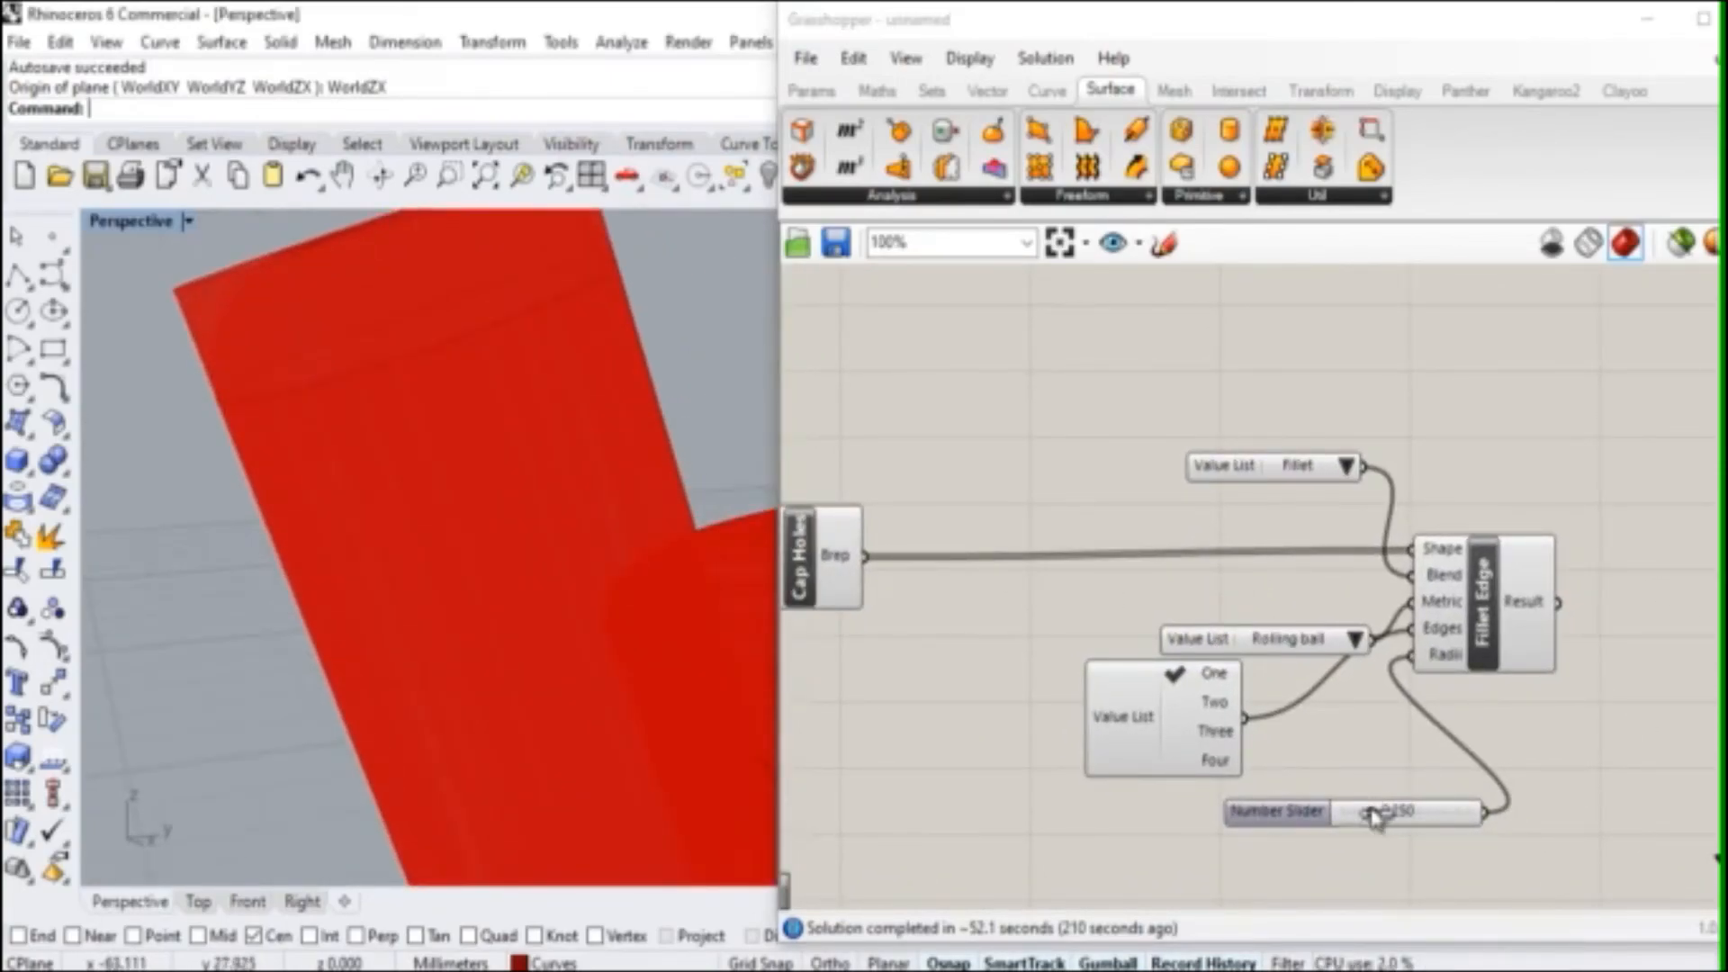
pyautogui.moveTo(1374, 815)
pyautogui.mouseDown()
pyautogui.moveTo(1418, 815)
pyautogui.moveTo(1396, 813)
pyautogui.mouseUp()
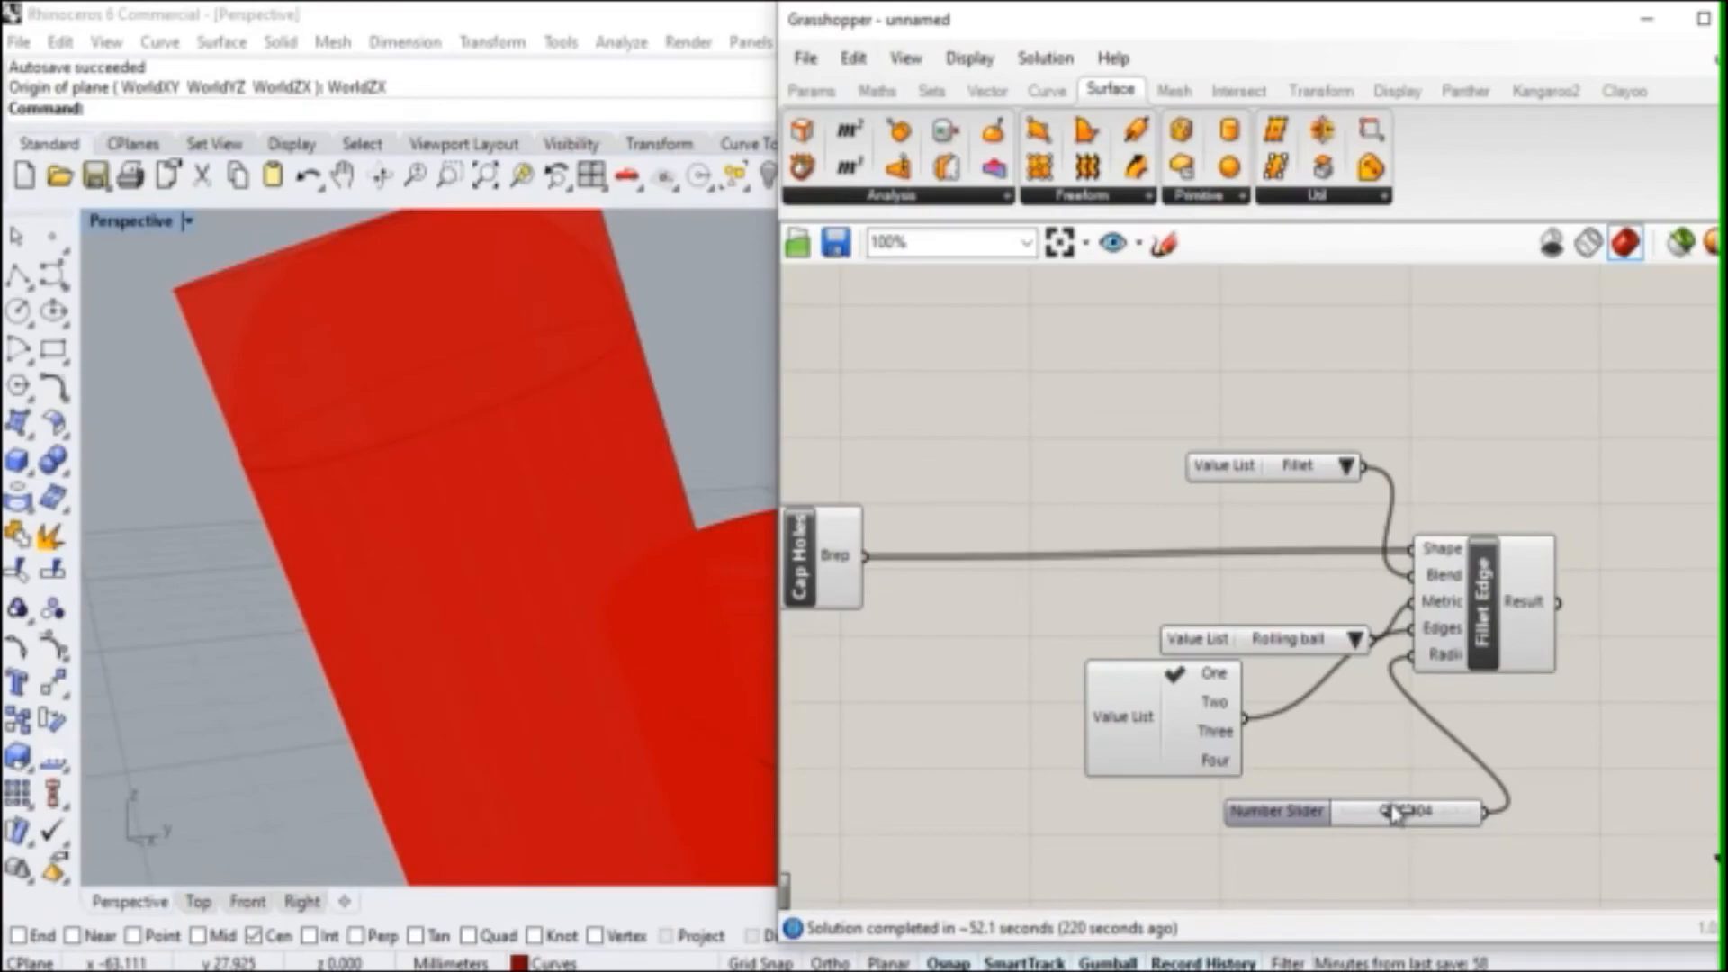
# Step: Move the bowl's Fillet Edge component near the rods' Fillet Edge and nudge the rods' one to tidy the layout
pyautogui.scroll(-4, 1301, 730)
pyautogui.moveTo(1301, 731); pyautogui.dragTo(1207, 757, button='right')
pyautogui.scroll(-3, 1201, 754)
pyautogui.moveTo(1062, 579); pyautogui.dragTo(1180, 560, button='right')
pyautogui.moveTo(994, 463); pyautogui.dragTo(1293, 550)
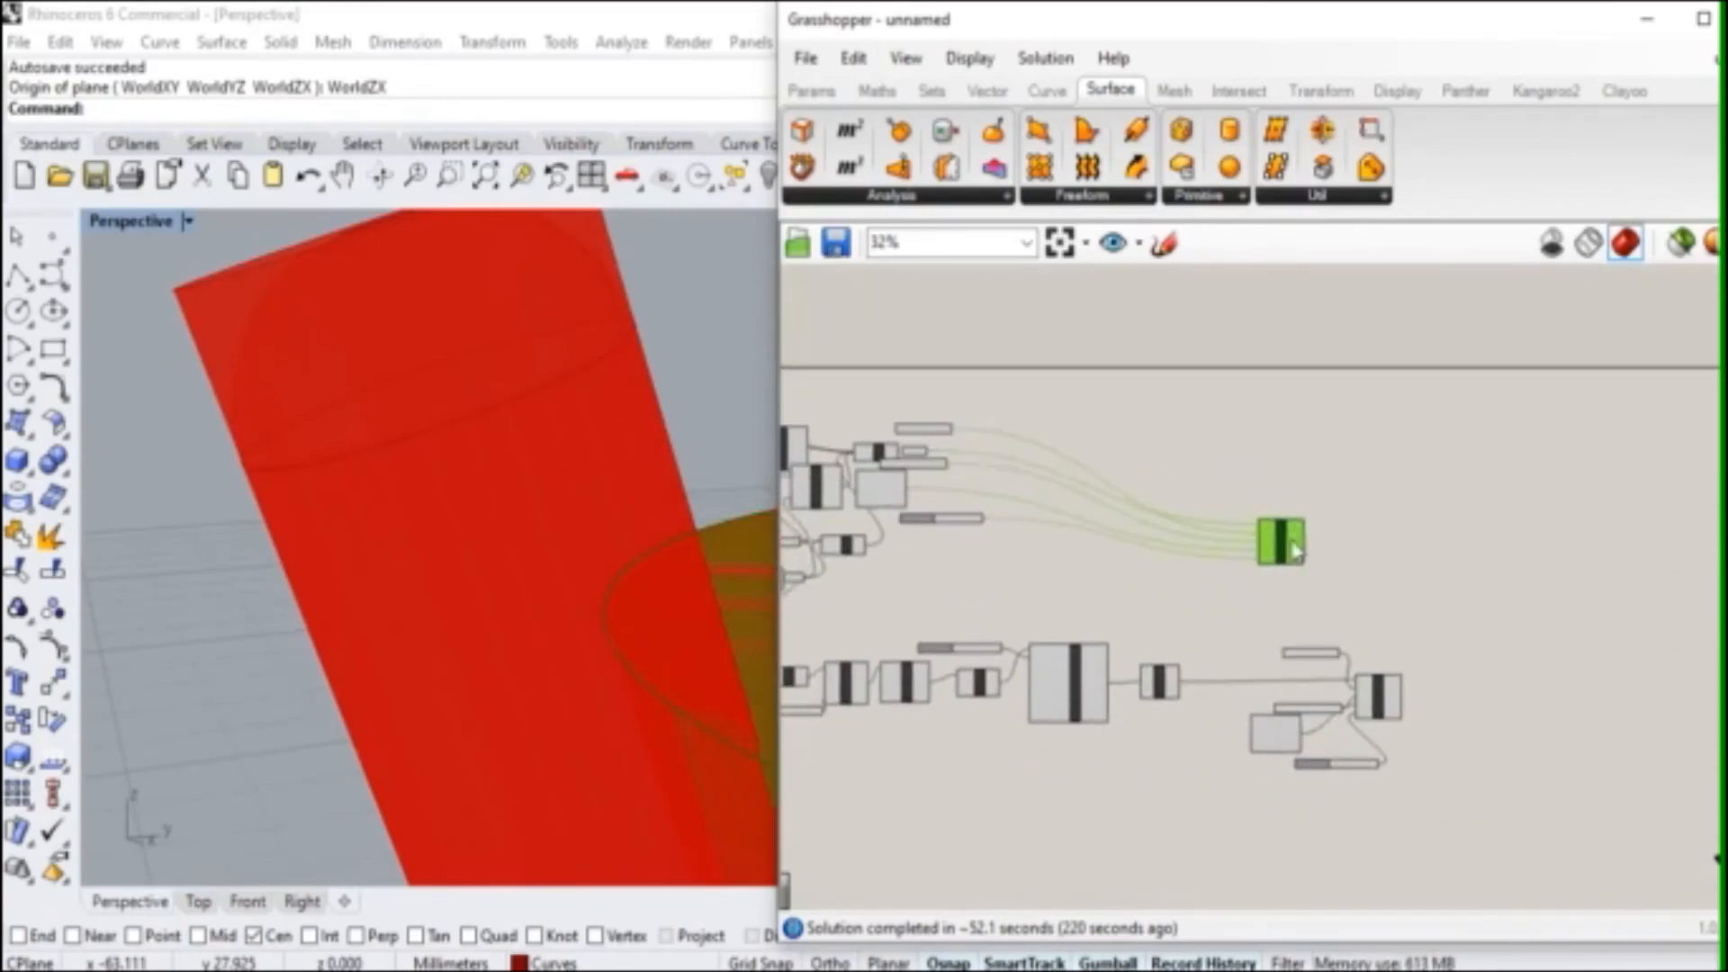
pyautogui.moveTo(1389, 705); pyautogui.dragTo(1406, 687)
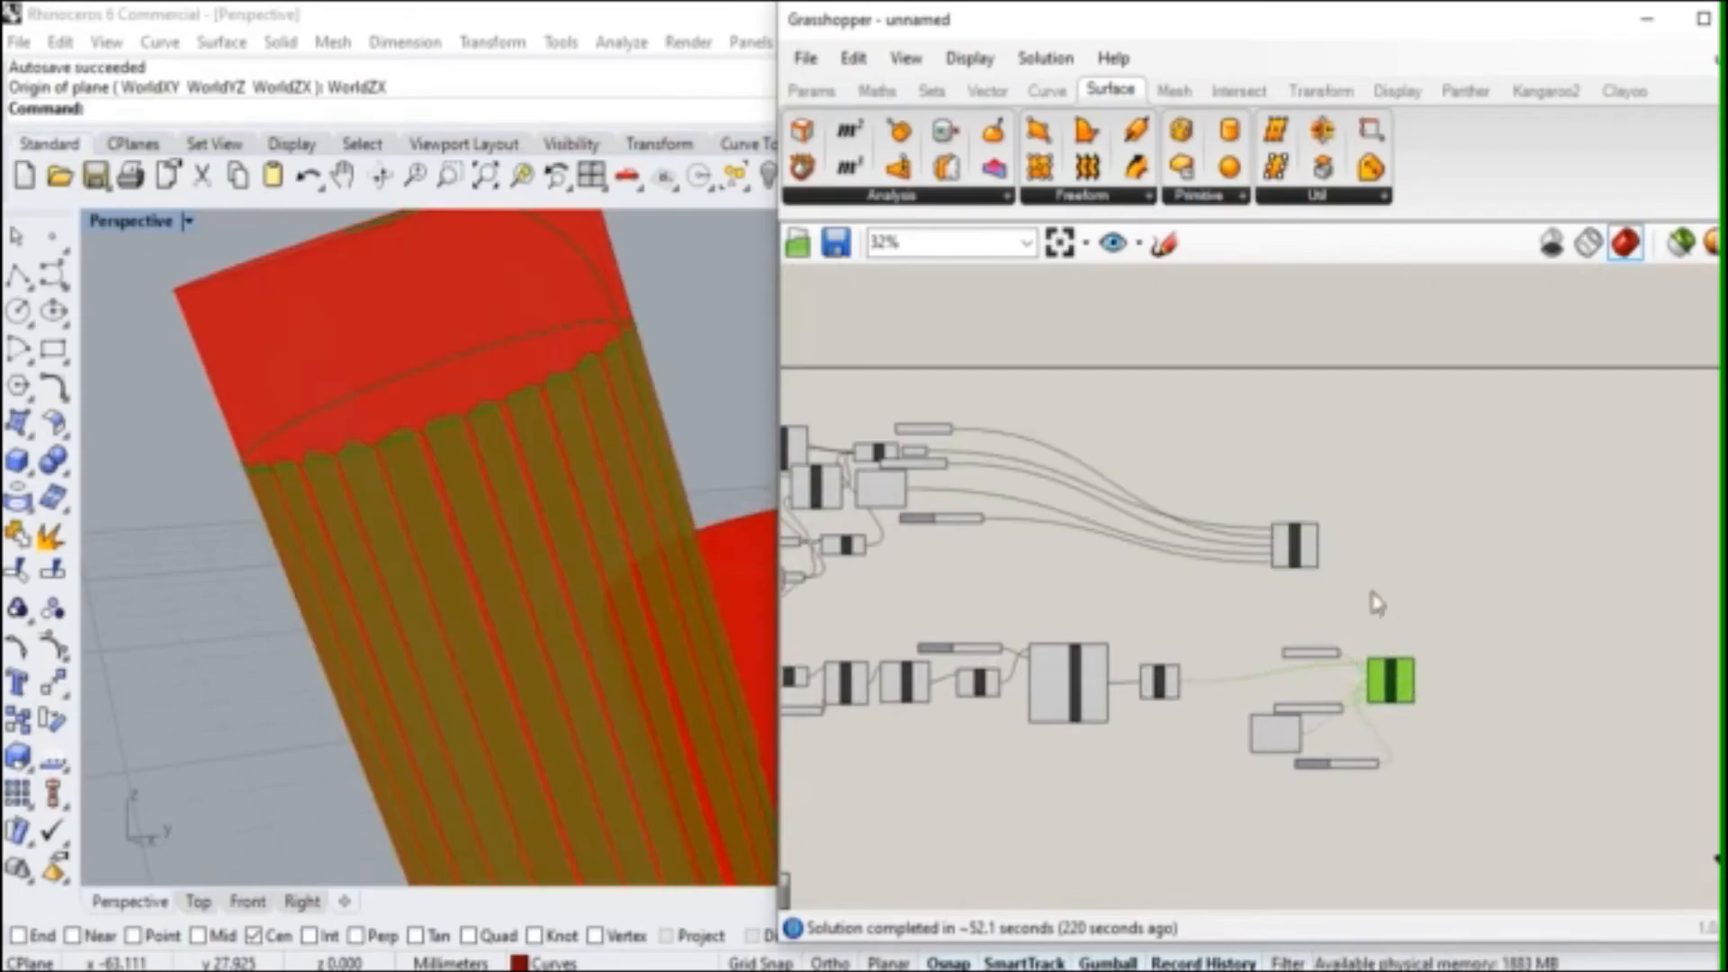
pyautogui.click(1386, 580)
# Step: Add a Group component and connect the Result outputs of both Fillet Edge components to its Objects input
pyautogui.scroll(3, 1145, 471)
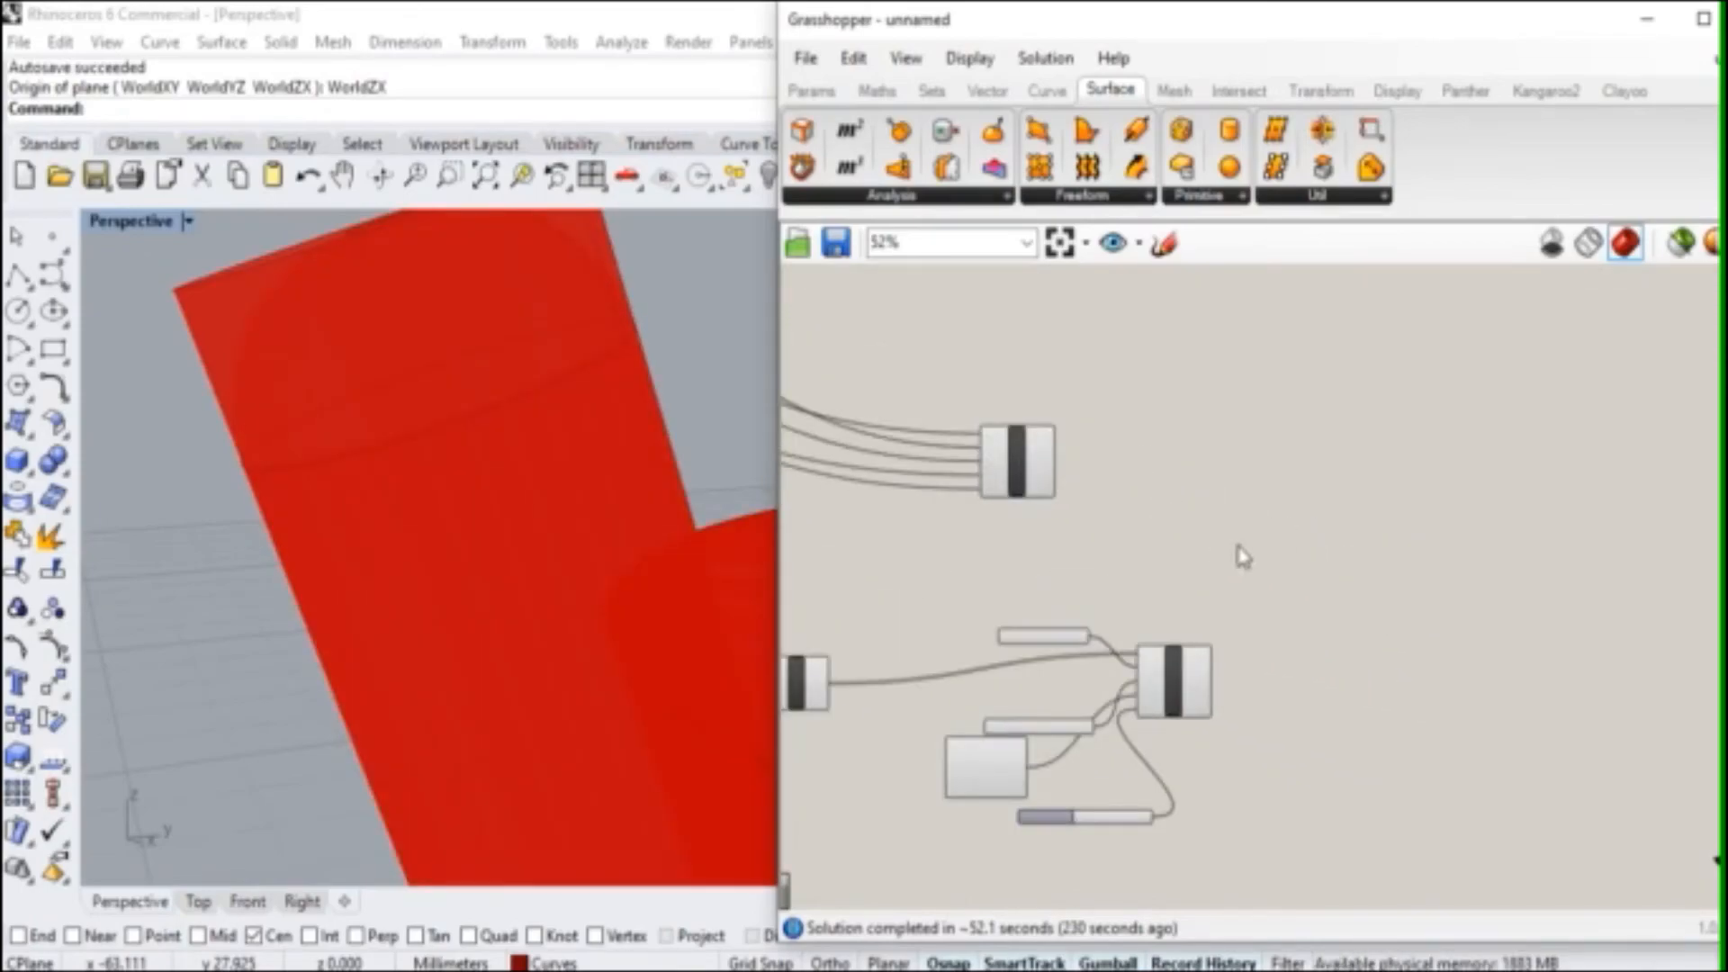
pyautogui.doubleClick(1299, 551)
pyautogui.write('grou')
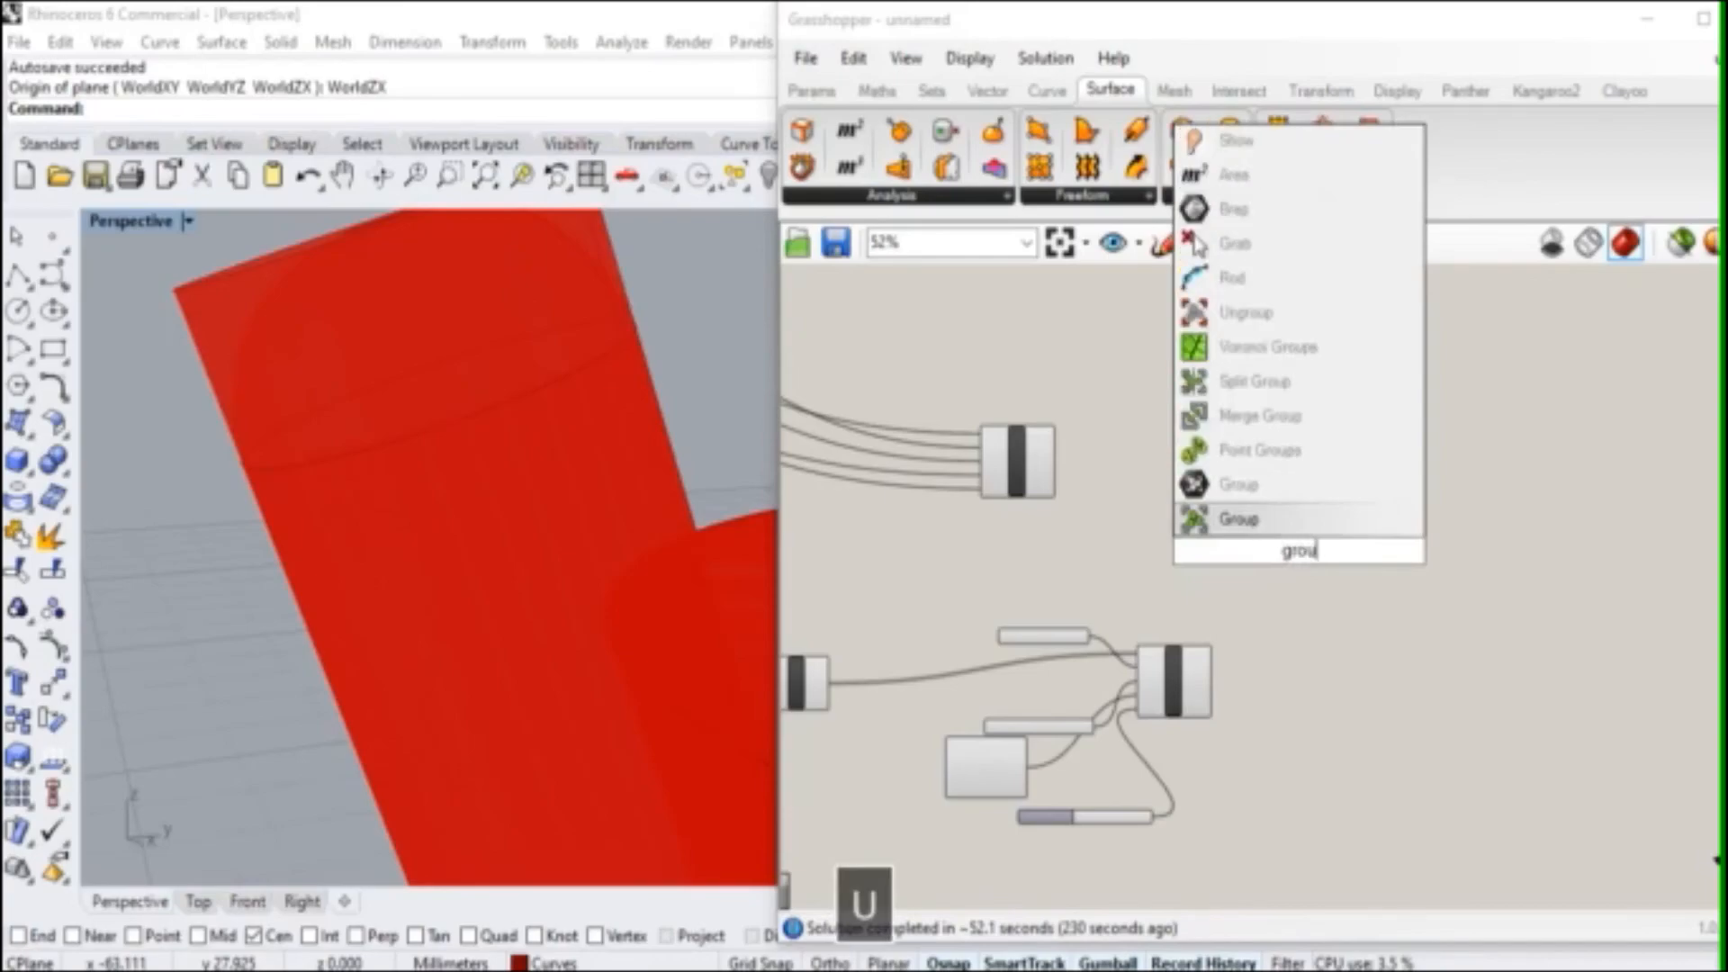
pyautogui.click(1254, 514)
pyautogui.scroll(5, 1254, 568)
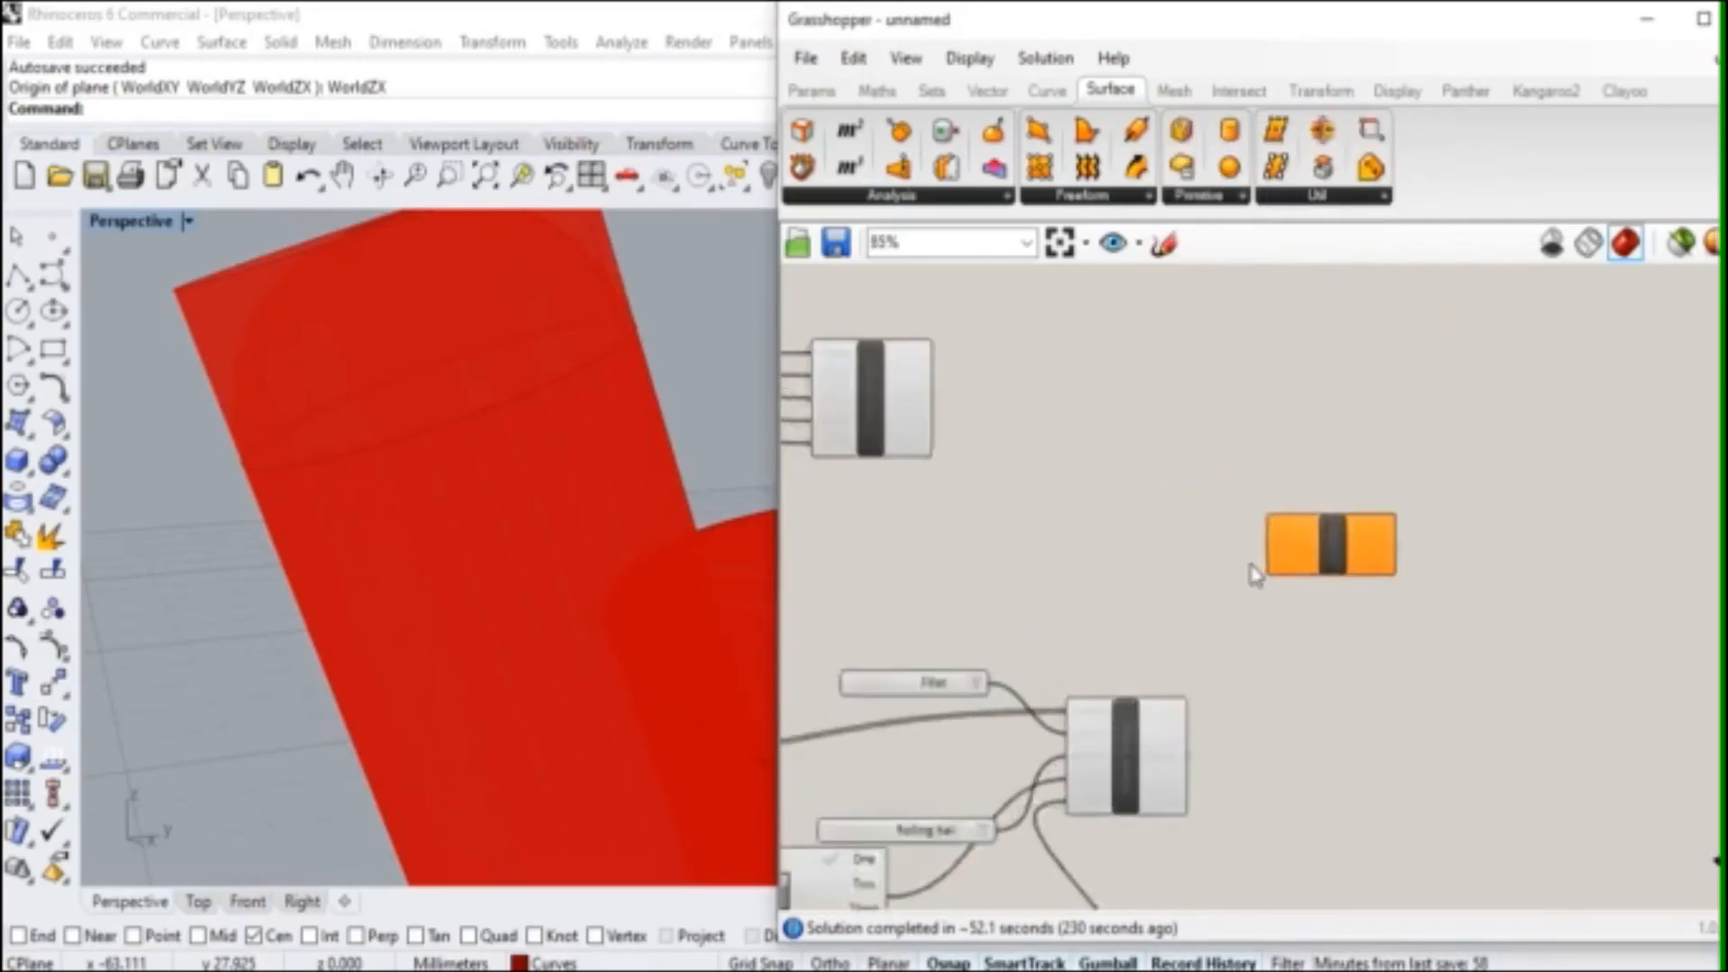
pyautogui.moveTo(942, 340); pyautogui.dragTo(1330, 504)
pyautogui.moveTo(1246, 767); pyautogui.dragTo(1330, 504)
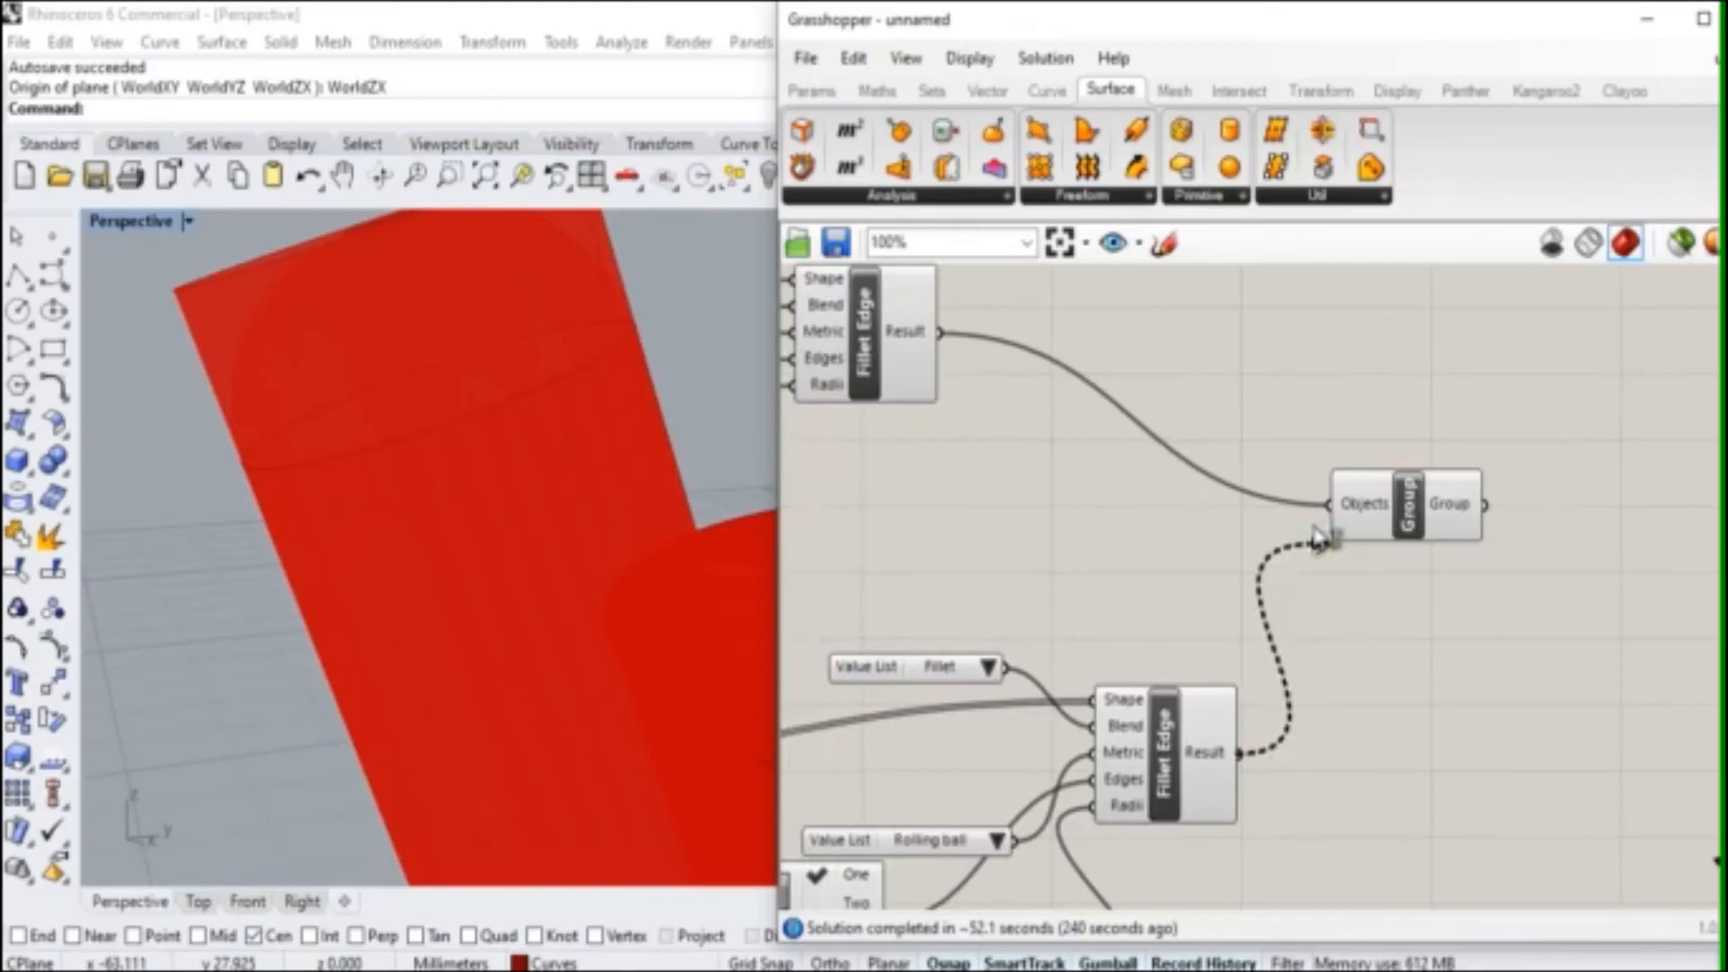
# Step: Bake the Group component into Rhino with the default attributes
pyautogui.scroll(-3, 1393, 590)
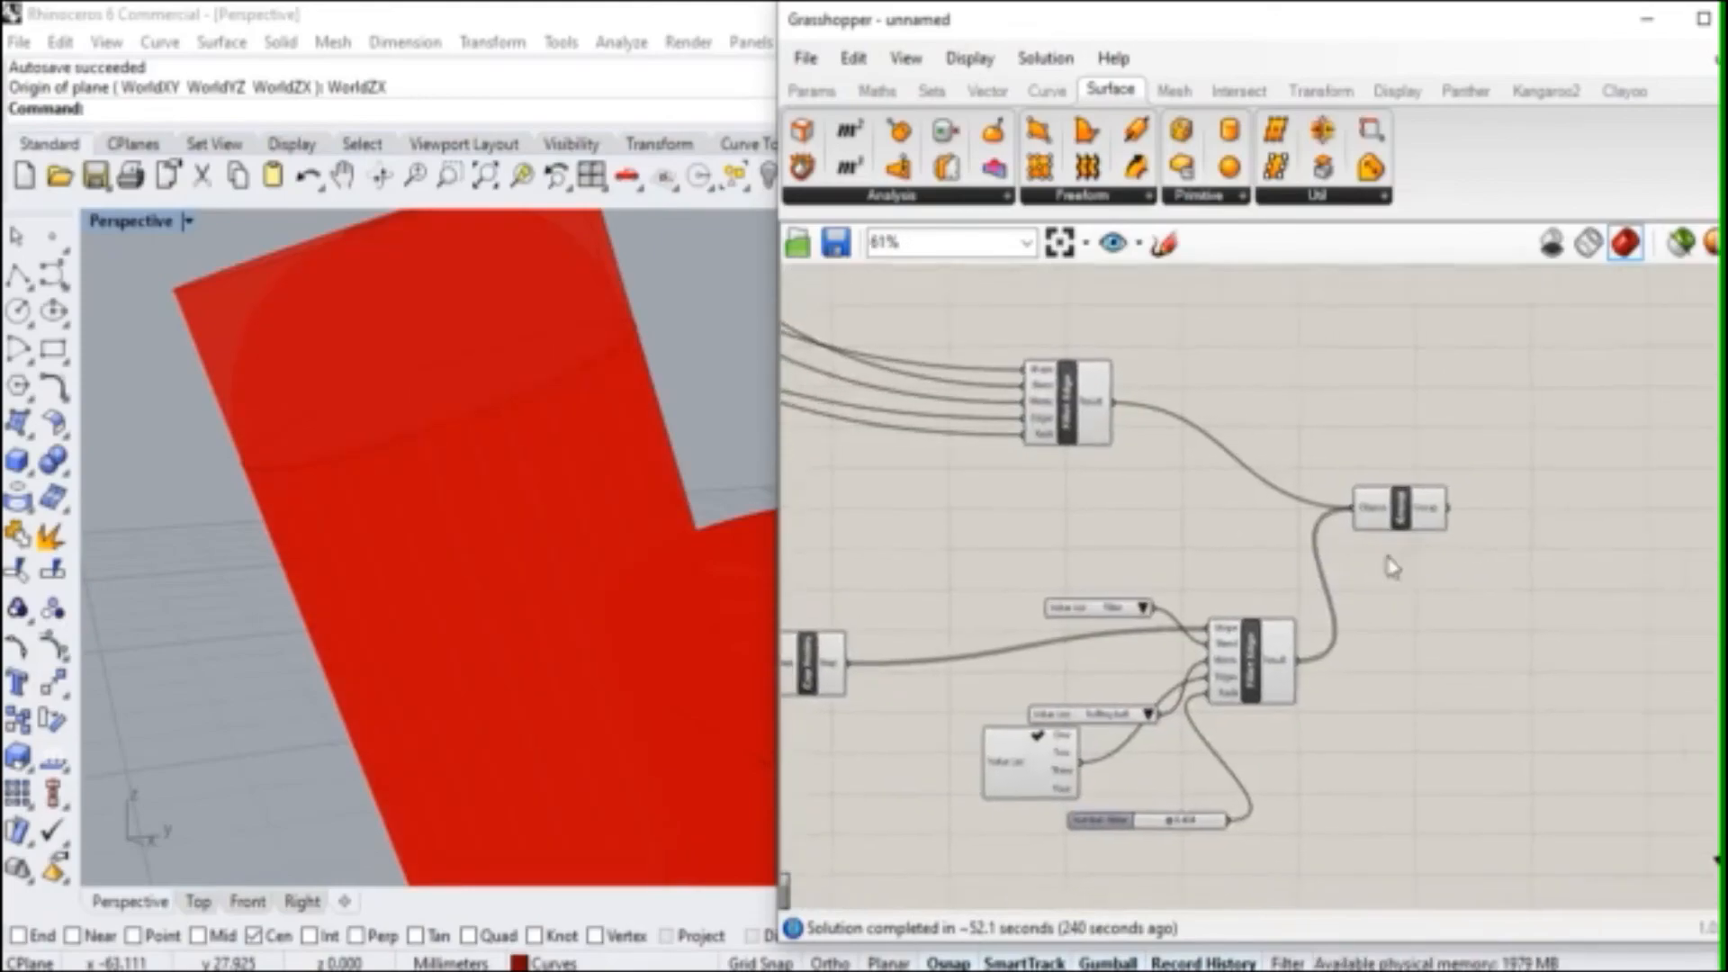
pyautogui.scroll(-3, 1393, 590)
pyautogui.scroll(5, 1398, 562)
pyautogui.scroll(1, 1397, 562)
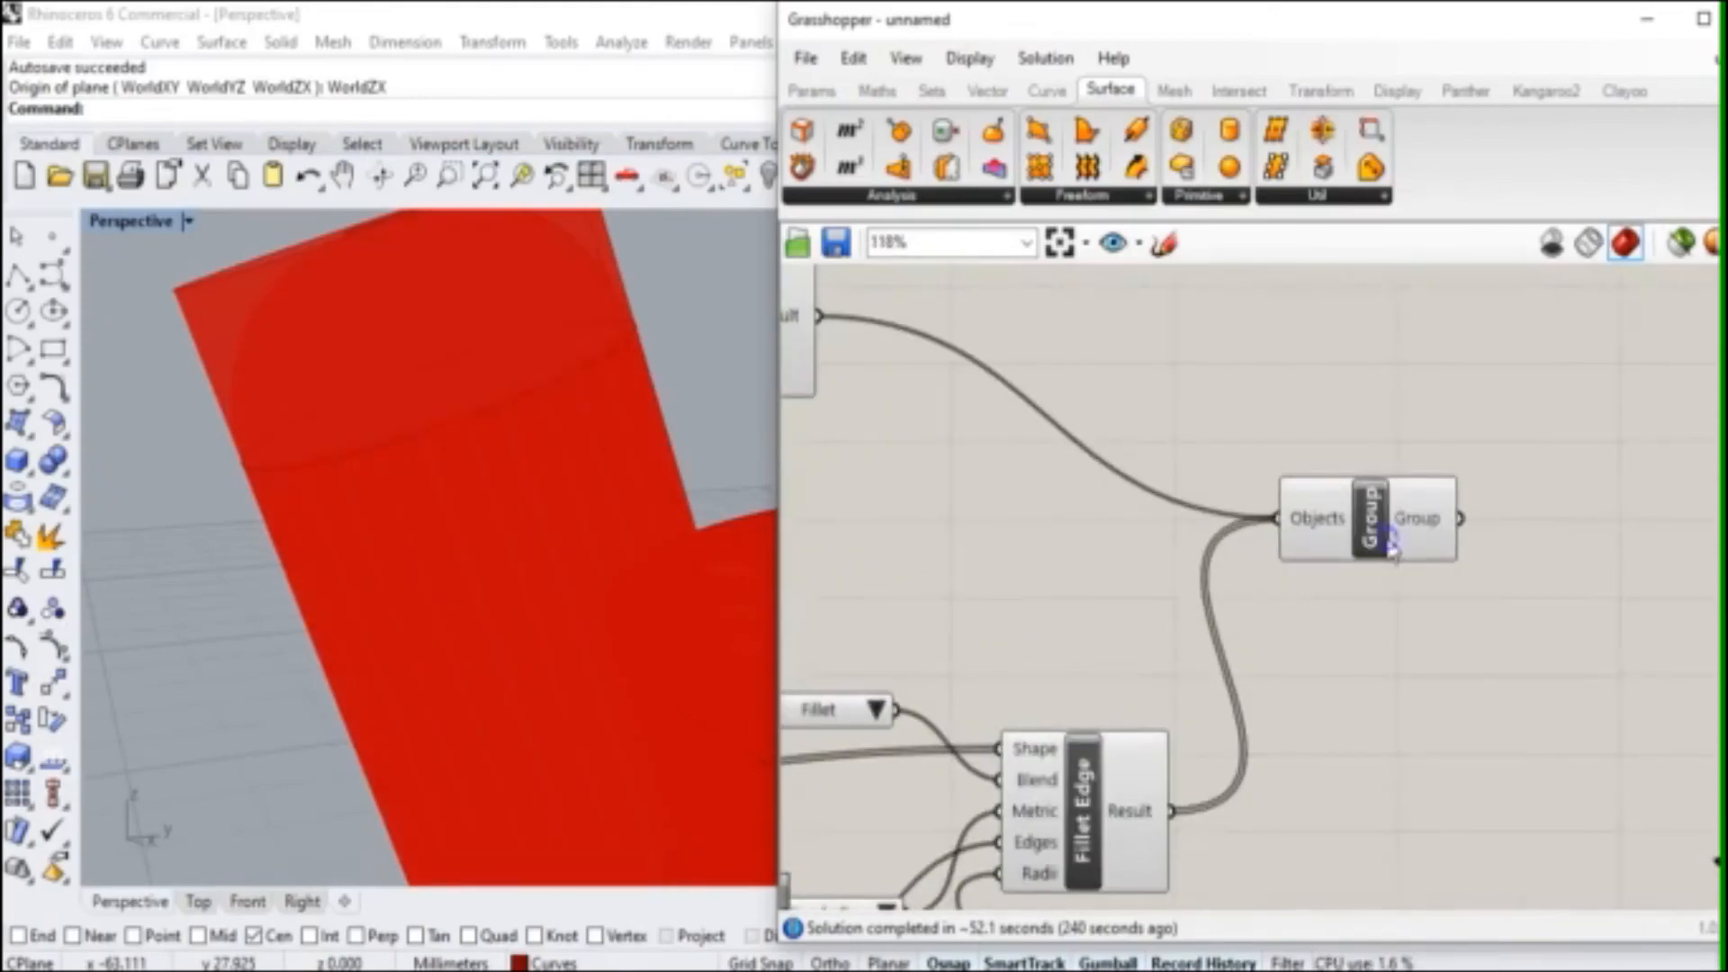
pyautogui.rightClick(1393, 551)
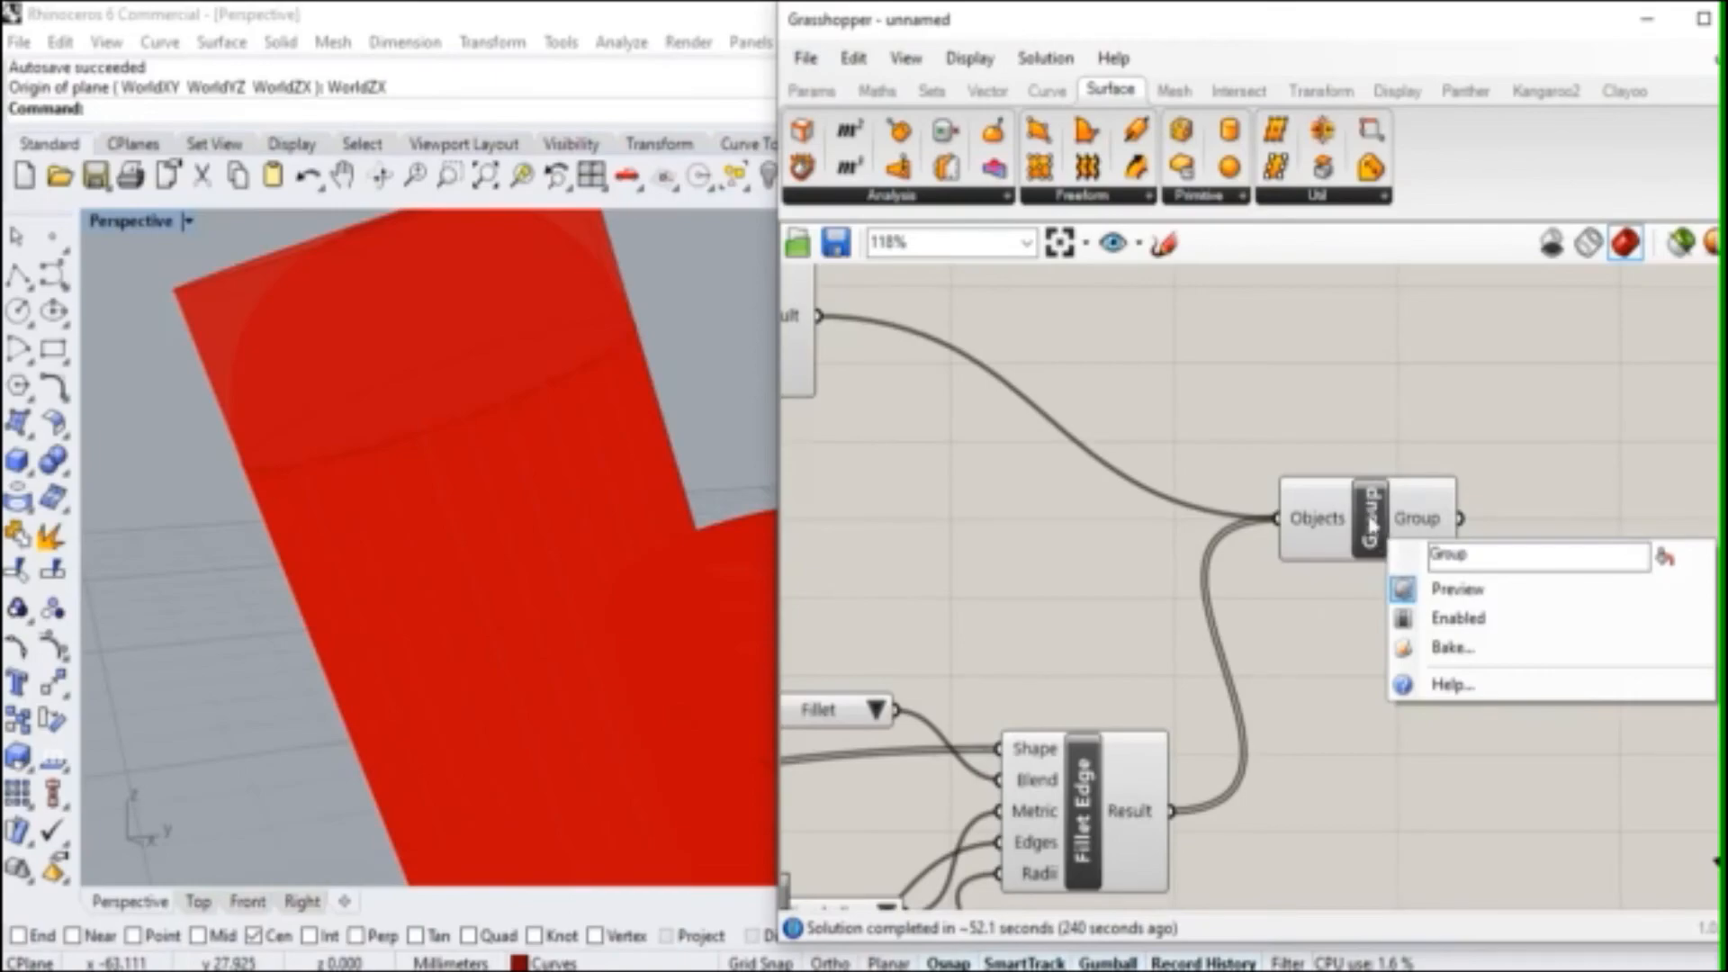
pyautogui.click(1453, 647)
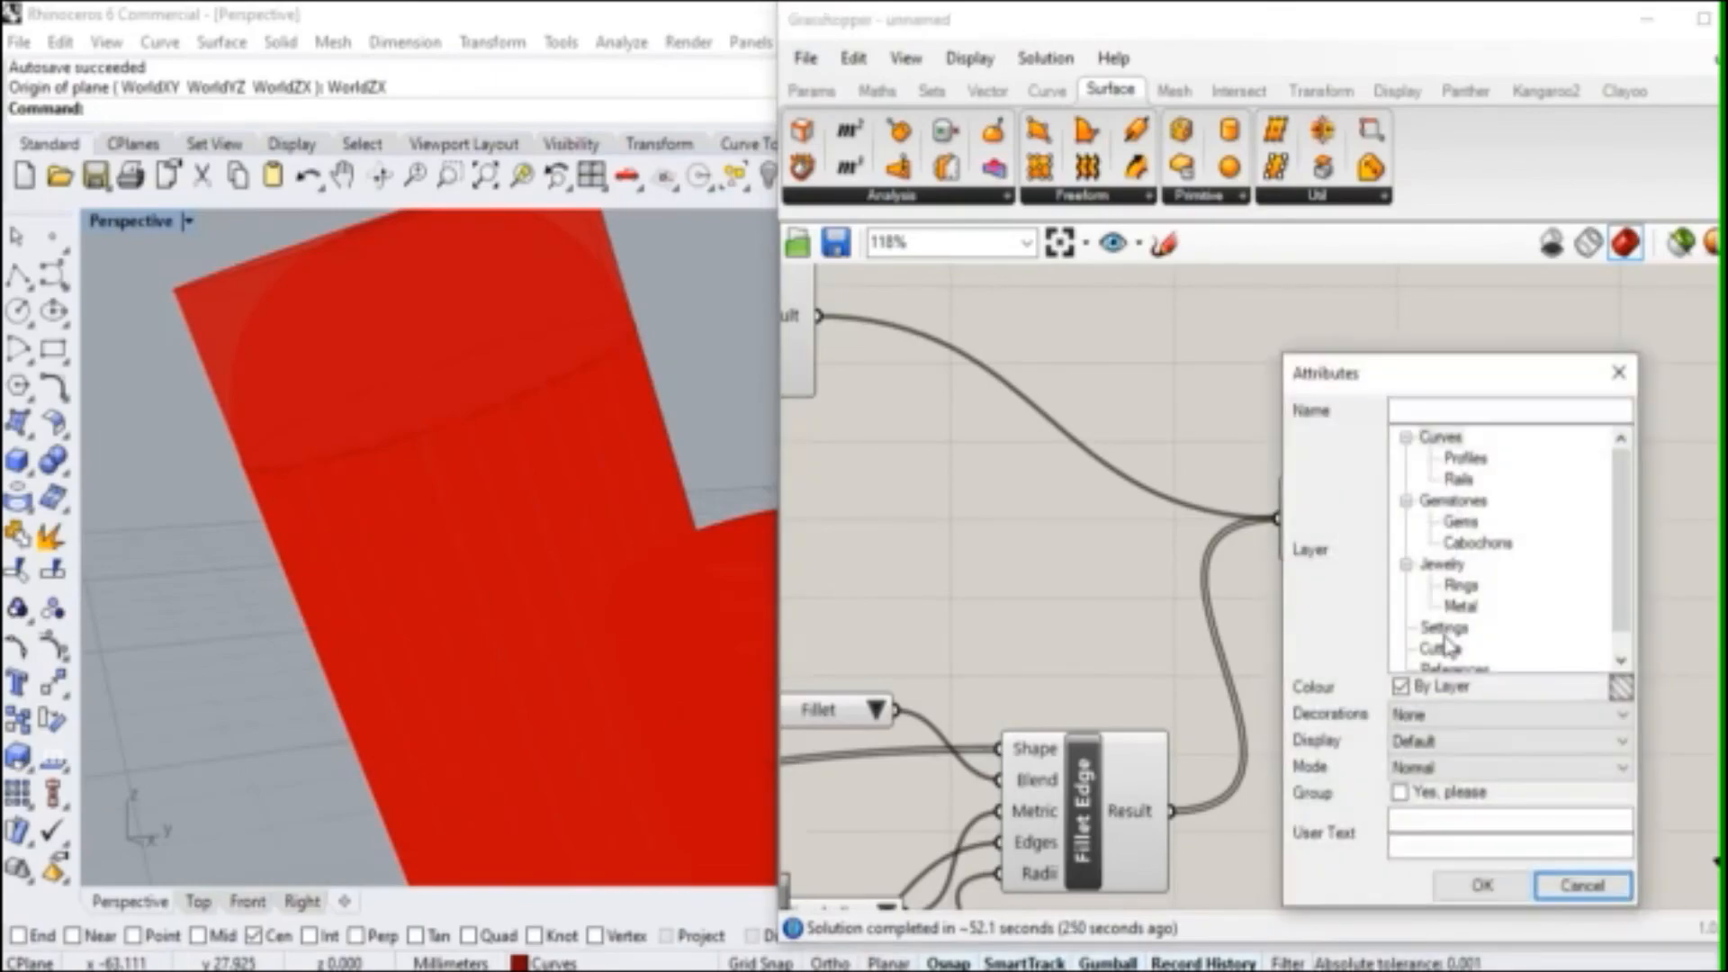
pyautogui.click(1480, 884)
# Step: Select the baked bowl and rods and move them clear of the red preview geometry
pyautogui.scroll(-6, 429, 398)
pyautogui.click(596, 616)
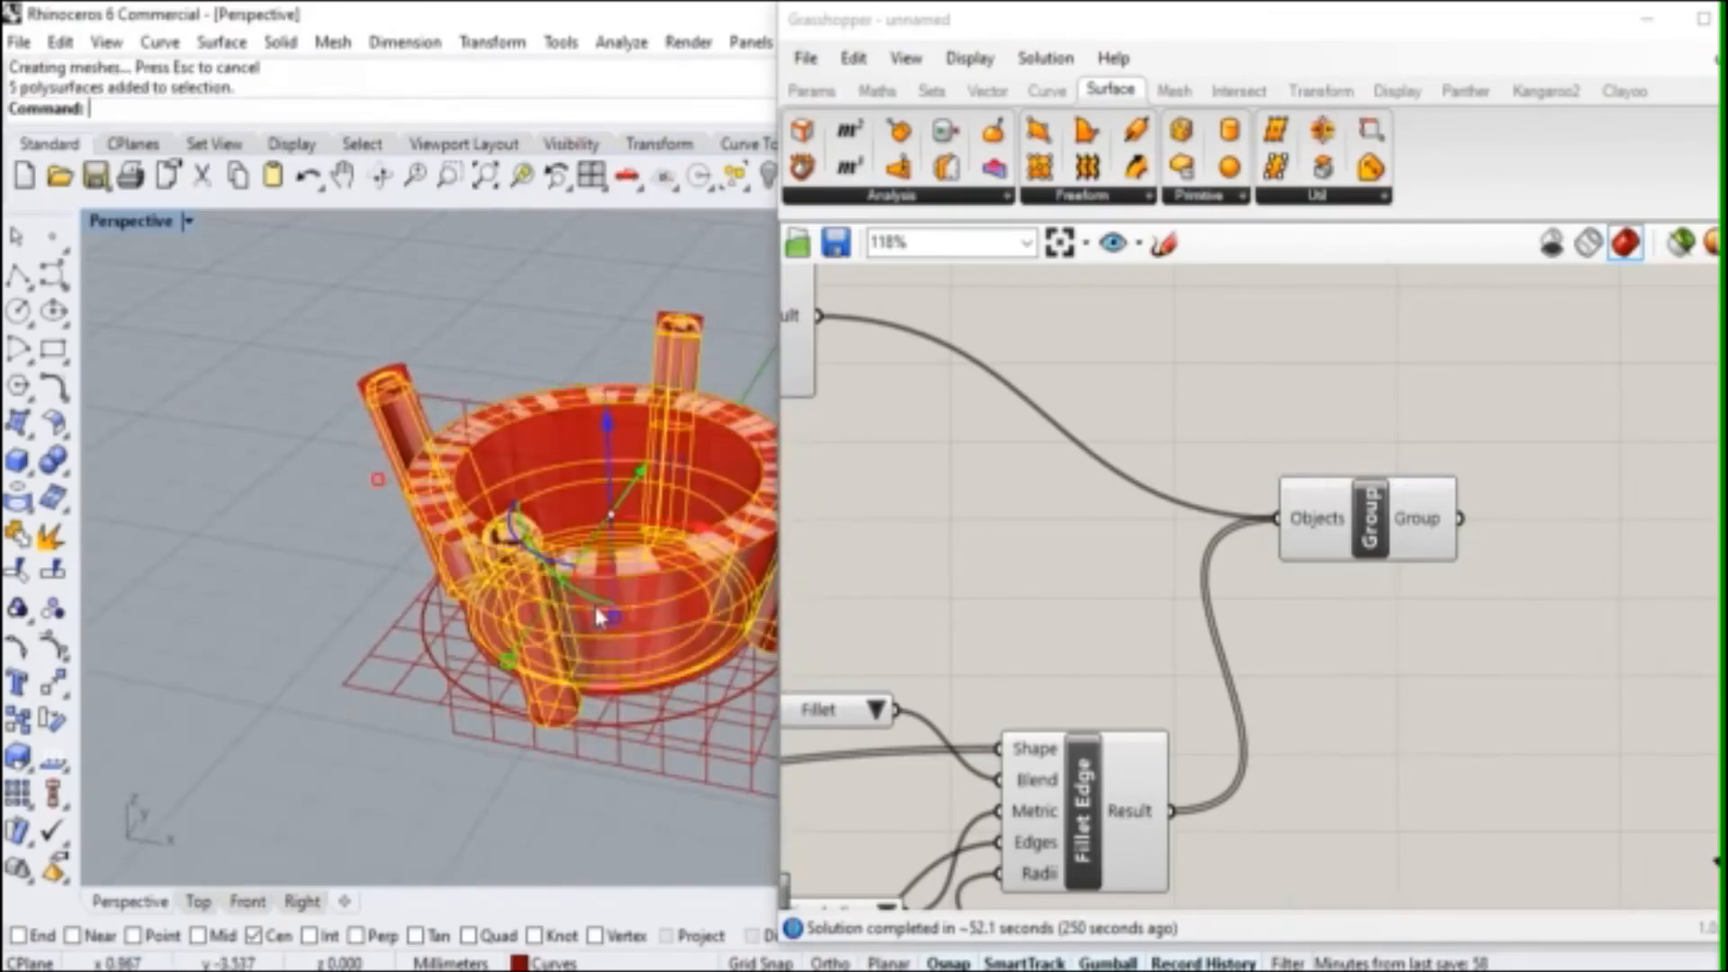
pyautogui.moveTo(519, 588); pyautogui.dragTo(495, 524, button='right')
pyautogui.moveTo(495, 524); pyautogui.dragTo(99, 486)
pyautogui.click(466, 370)
# Step: Examine the baked bowl and its four rods from several angles, including the rounded rod ends
pyautogui.scroll(-2, 466, 370)
pyautogui.moveTo(467, 378); pyautogui.dragTo(445, 416, button='right')
pyautogui.scroll(8, 445, 416)
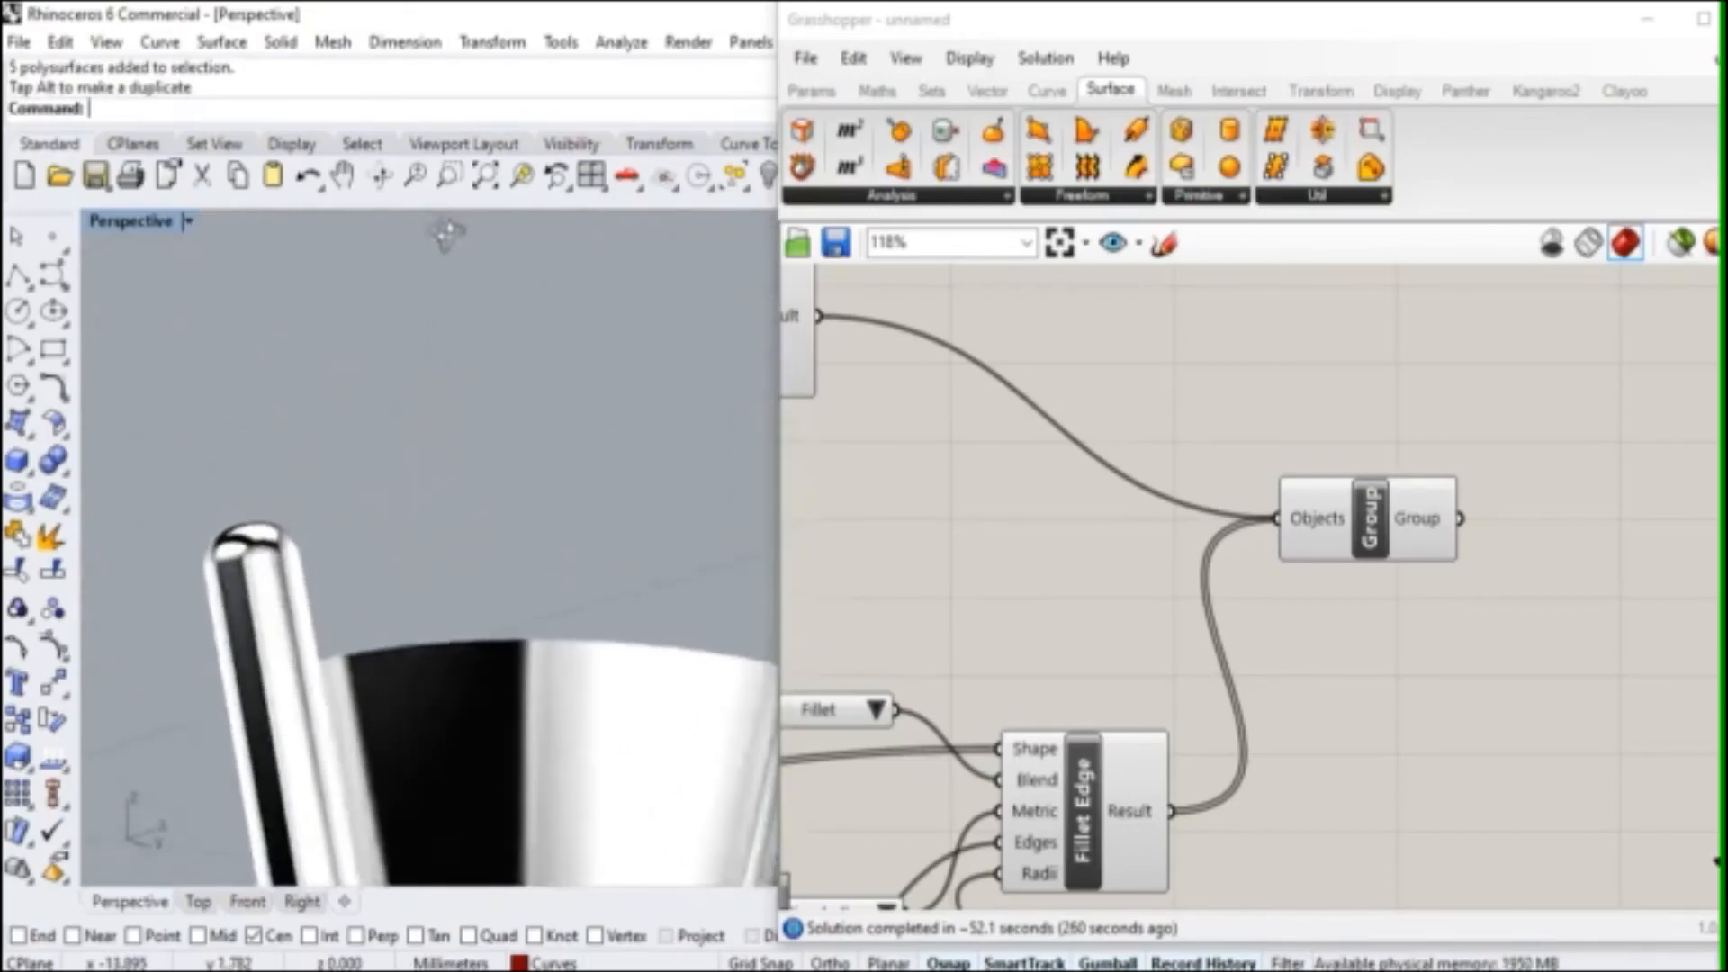
pyautogui.scroll(-2, 528, 421)
pyautogui.scroll(3, 528, 421)
pyautogui.scroll(-6, 651, 447)
pyautogui.moveTo(652, 447); pyautogui.dragTo(378, 664, button='right')
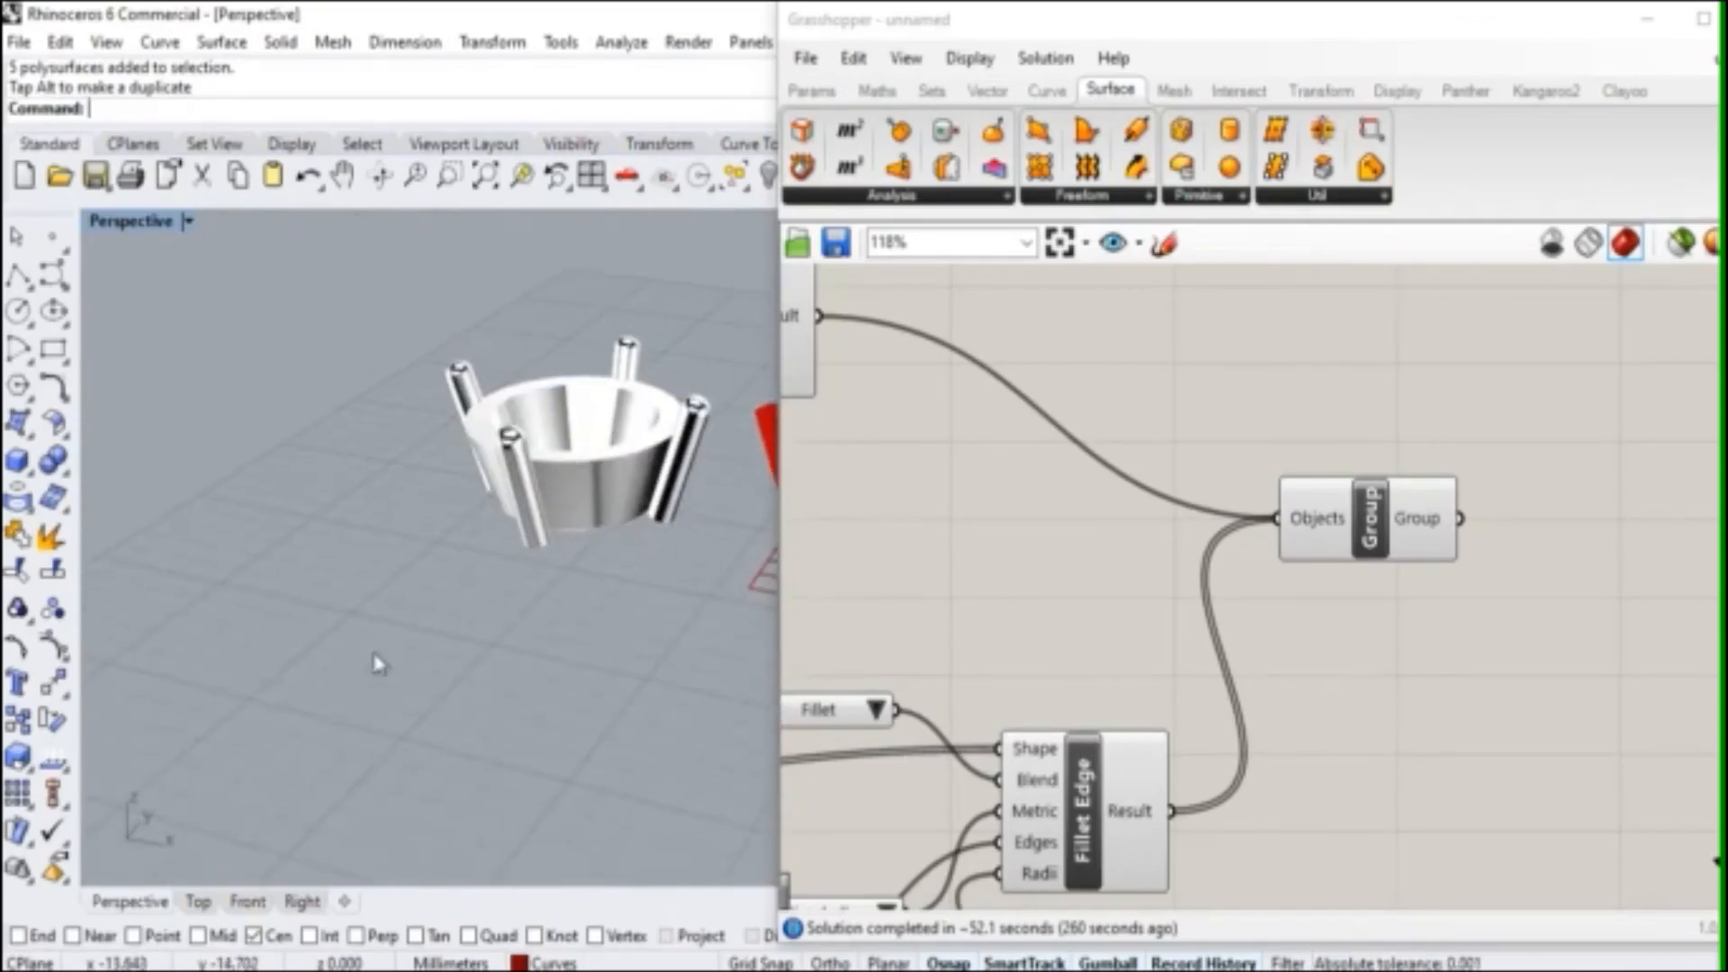
pyautogui.scroll(-3, 1312, 500)
pyautogui.scroll(3, 586, 401)
pyautogui.scroll(5, 435, 374)
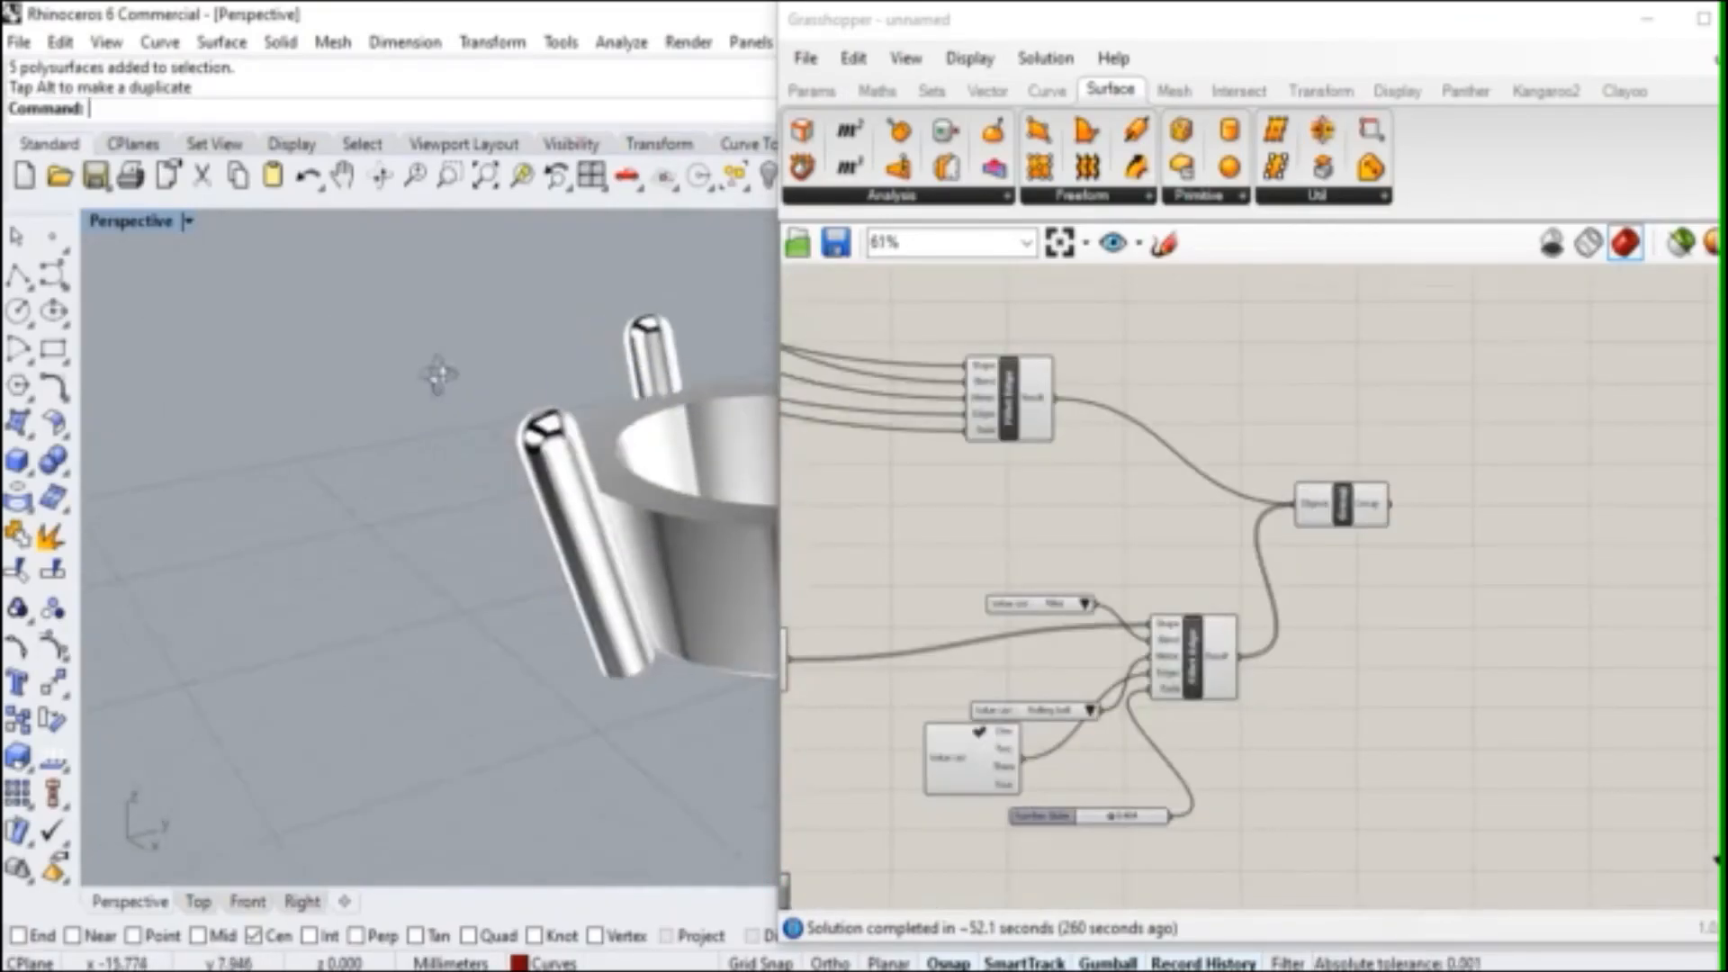
# Step: Review the complete component graph, from the bowl's fillet inputs to the rod branch
pyautogui.scroll(-3, 353, 429)
pyautogui.scroll(-3, 941, 459)
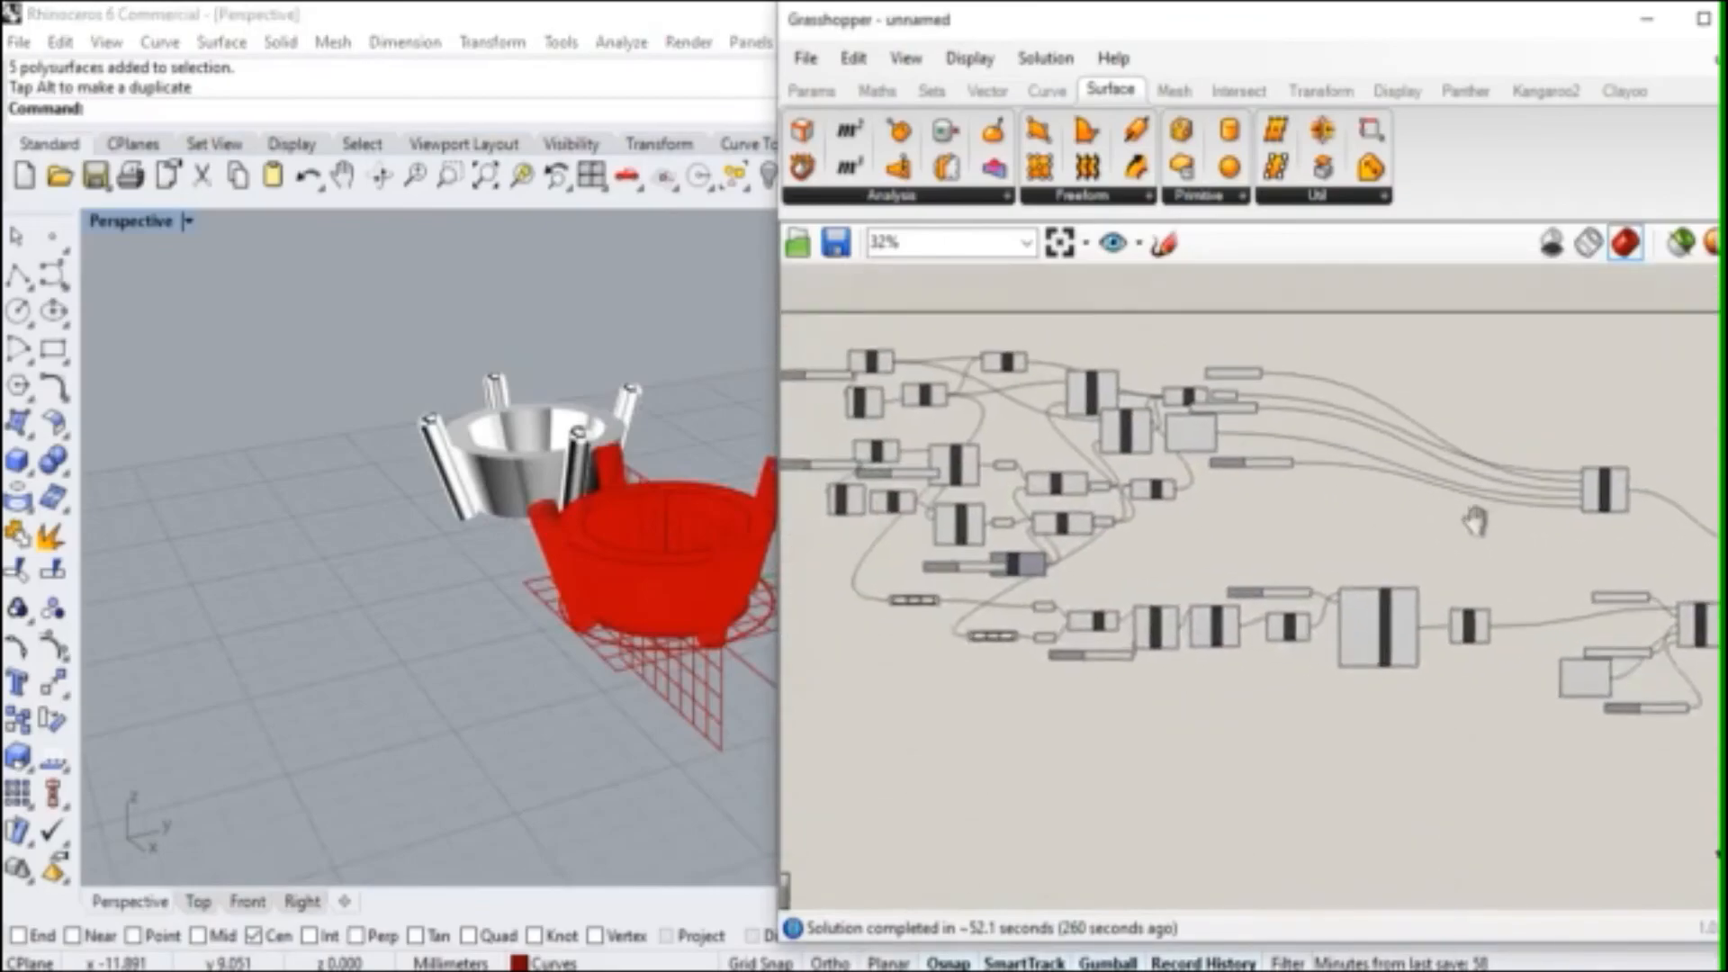
pyautogui.scroll(2, 1165, 477)
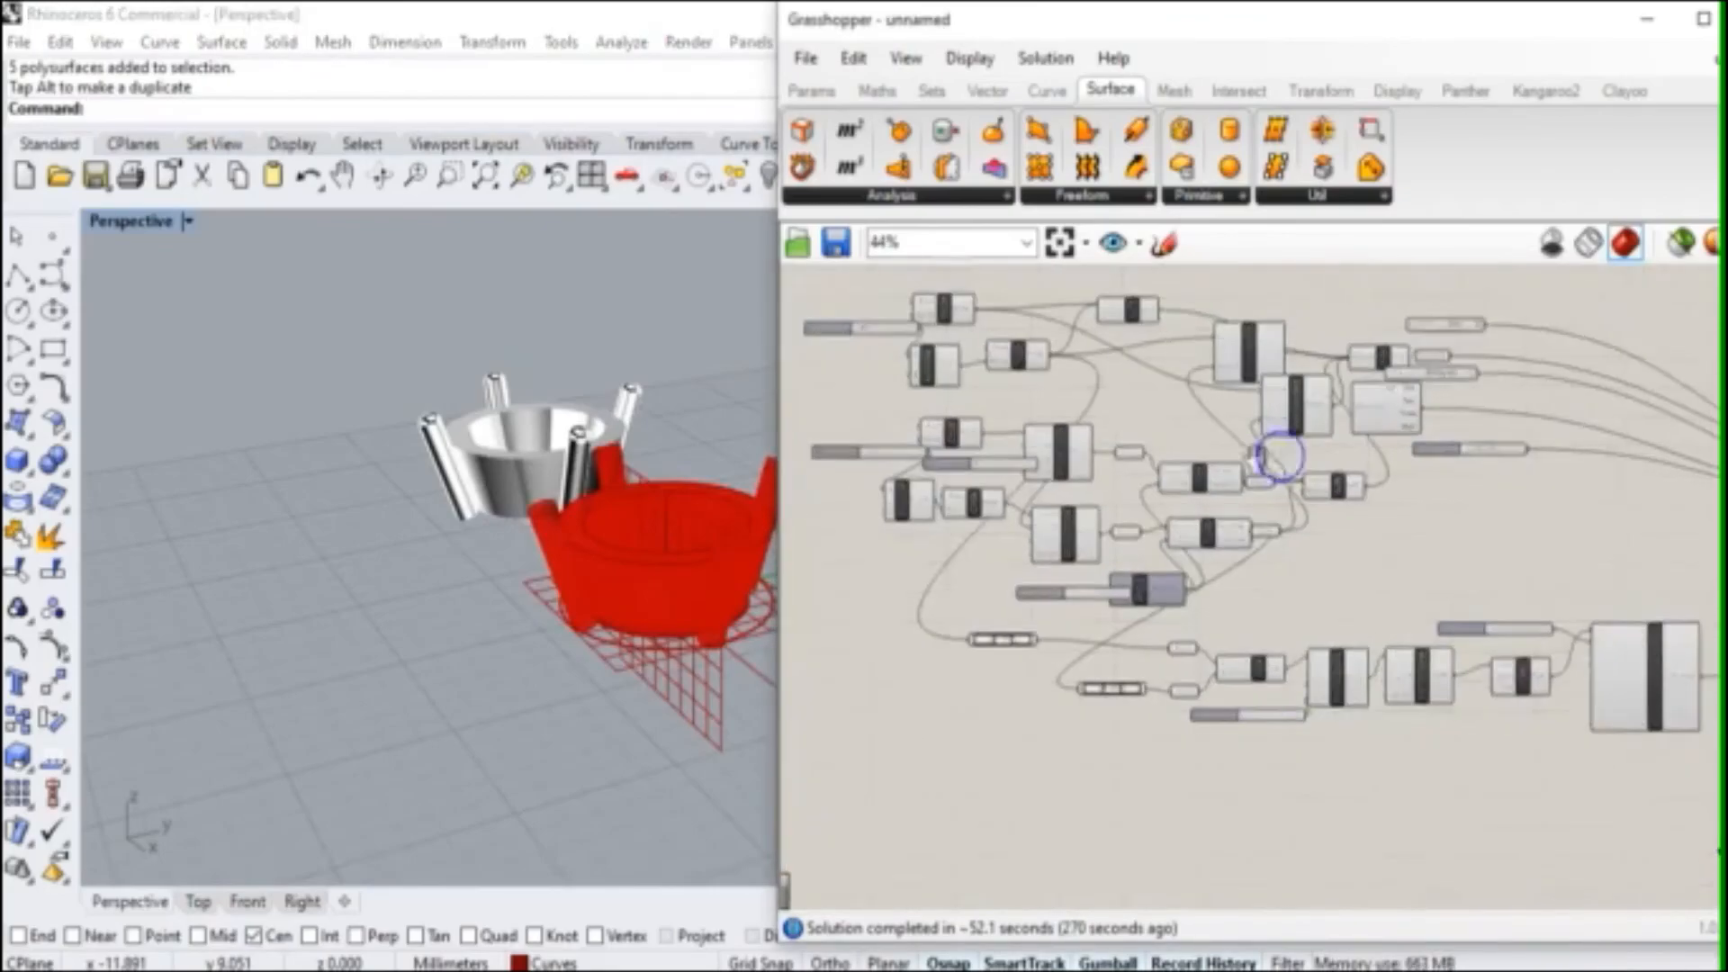
pyautogui.scroll(3, 1145, 479)
pyautogui.scroll(-2, 1080, 479)
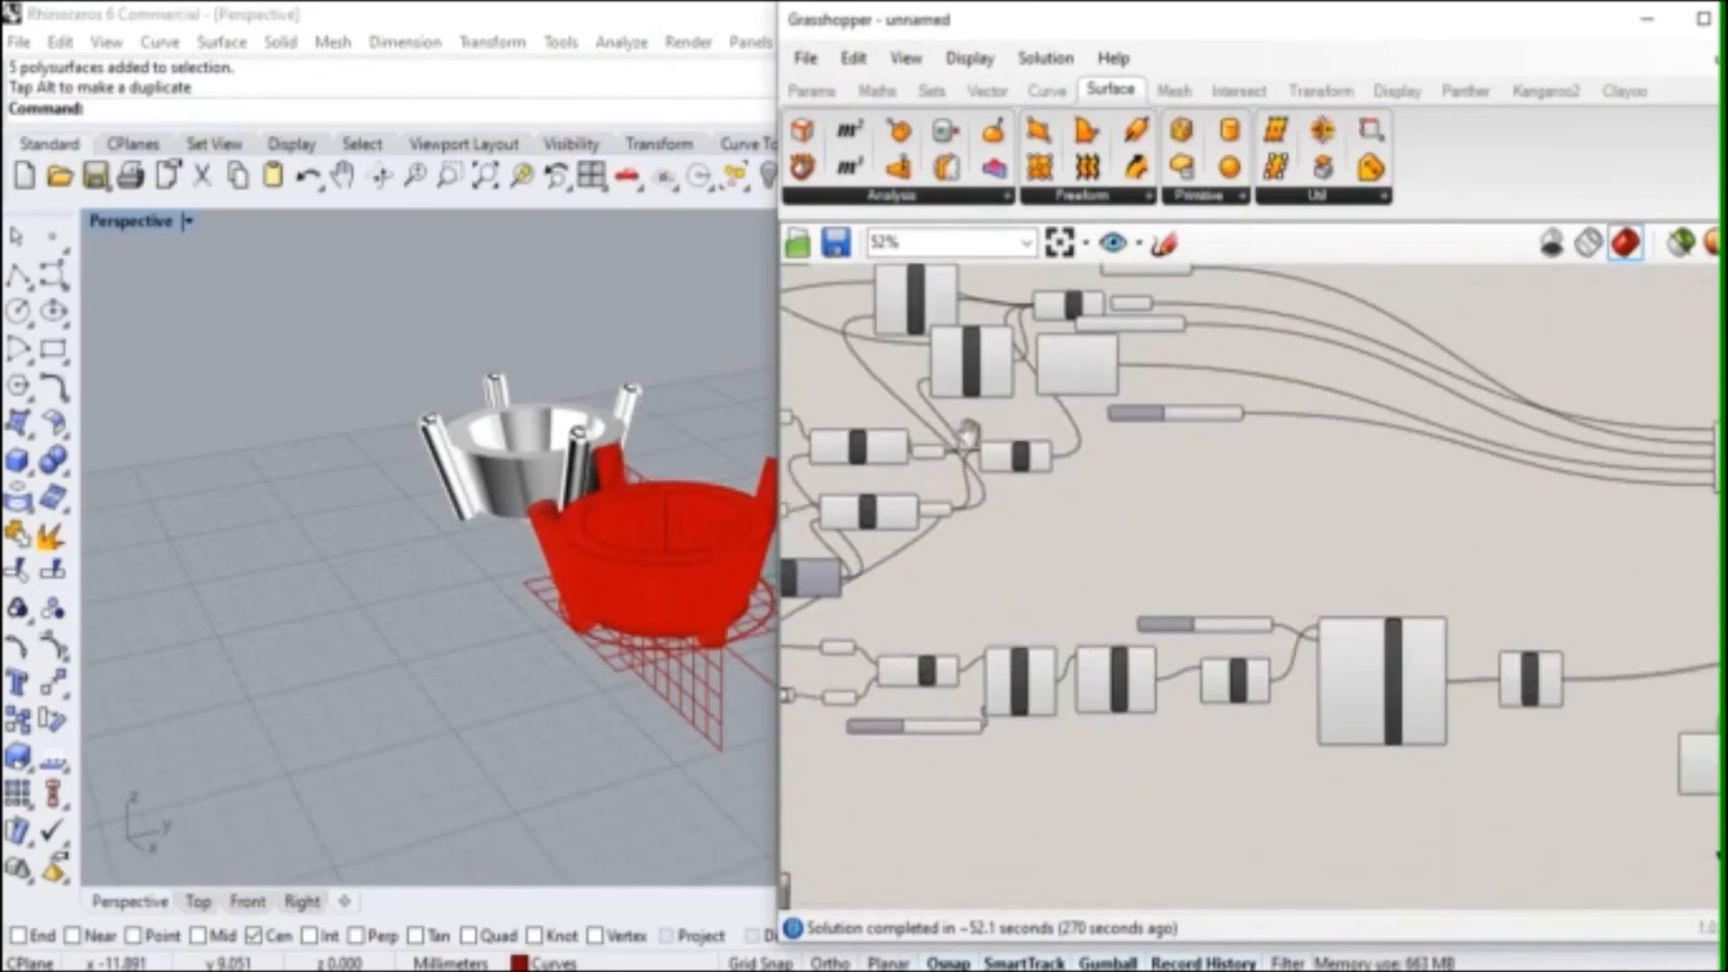
pyautogui.scroll(-1, 1234, 474)
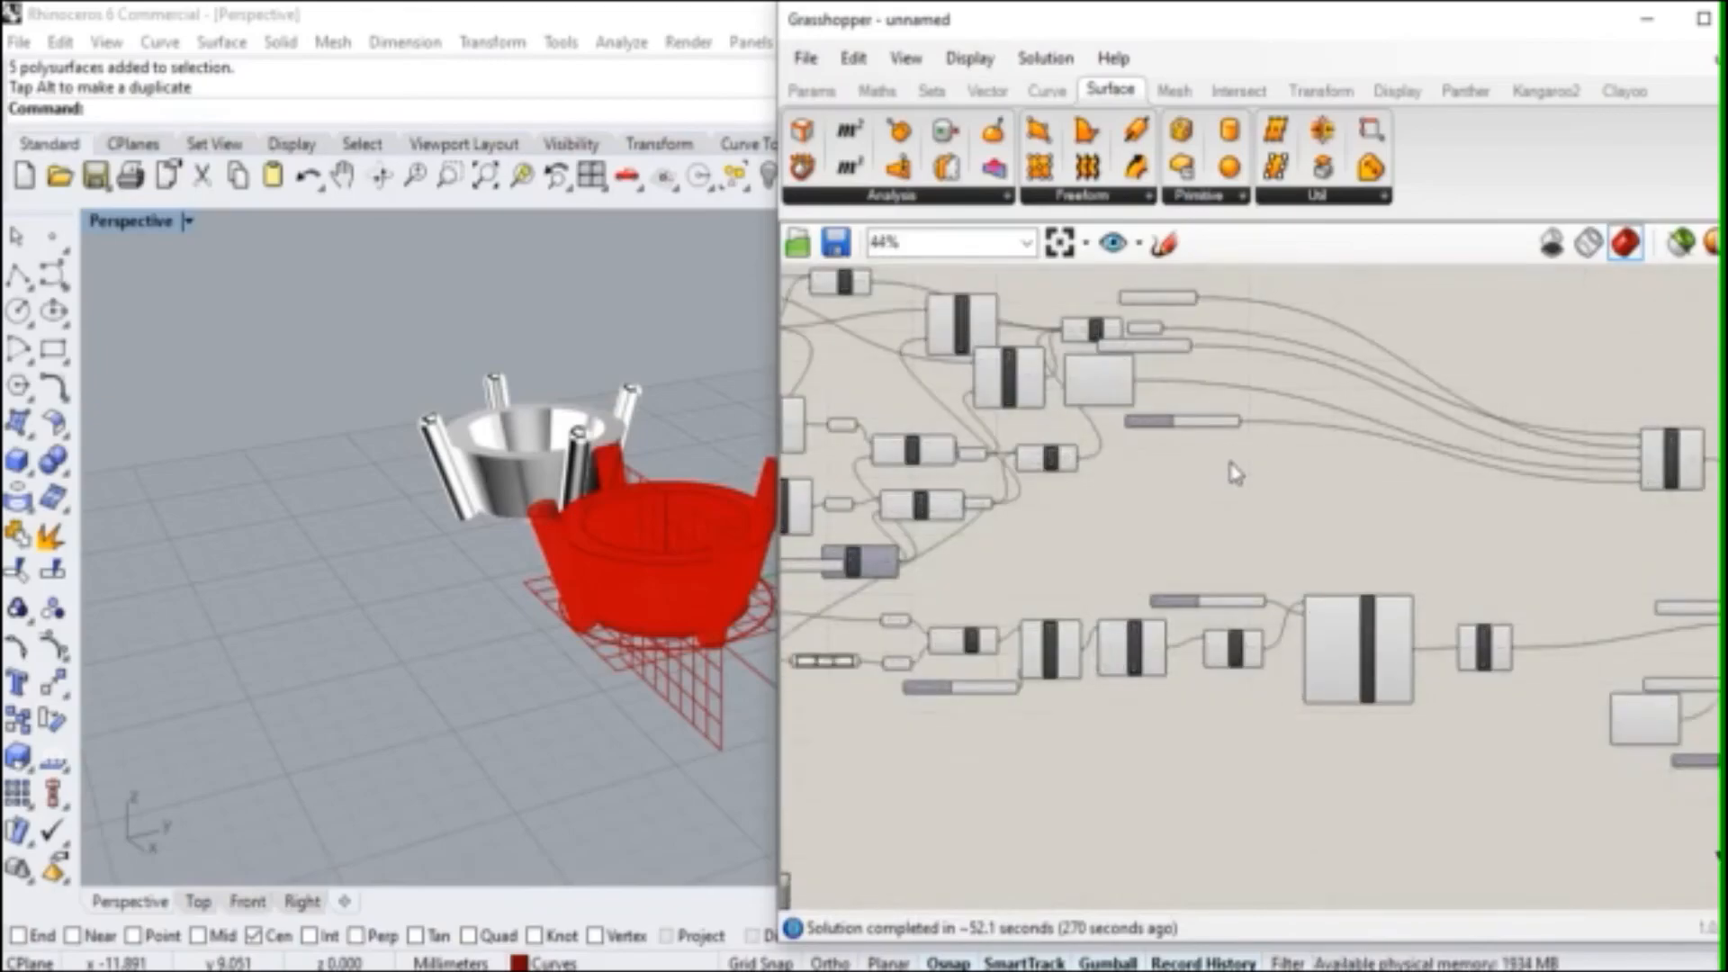
pyautogui.scroll(-2, 1234, 472)
pyautogui.scroll(3, 1197, 455)
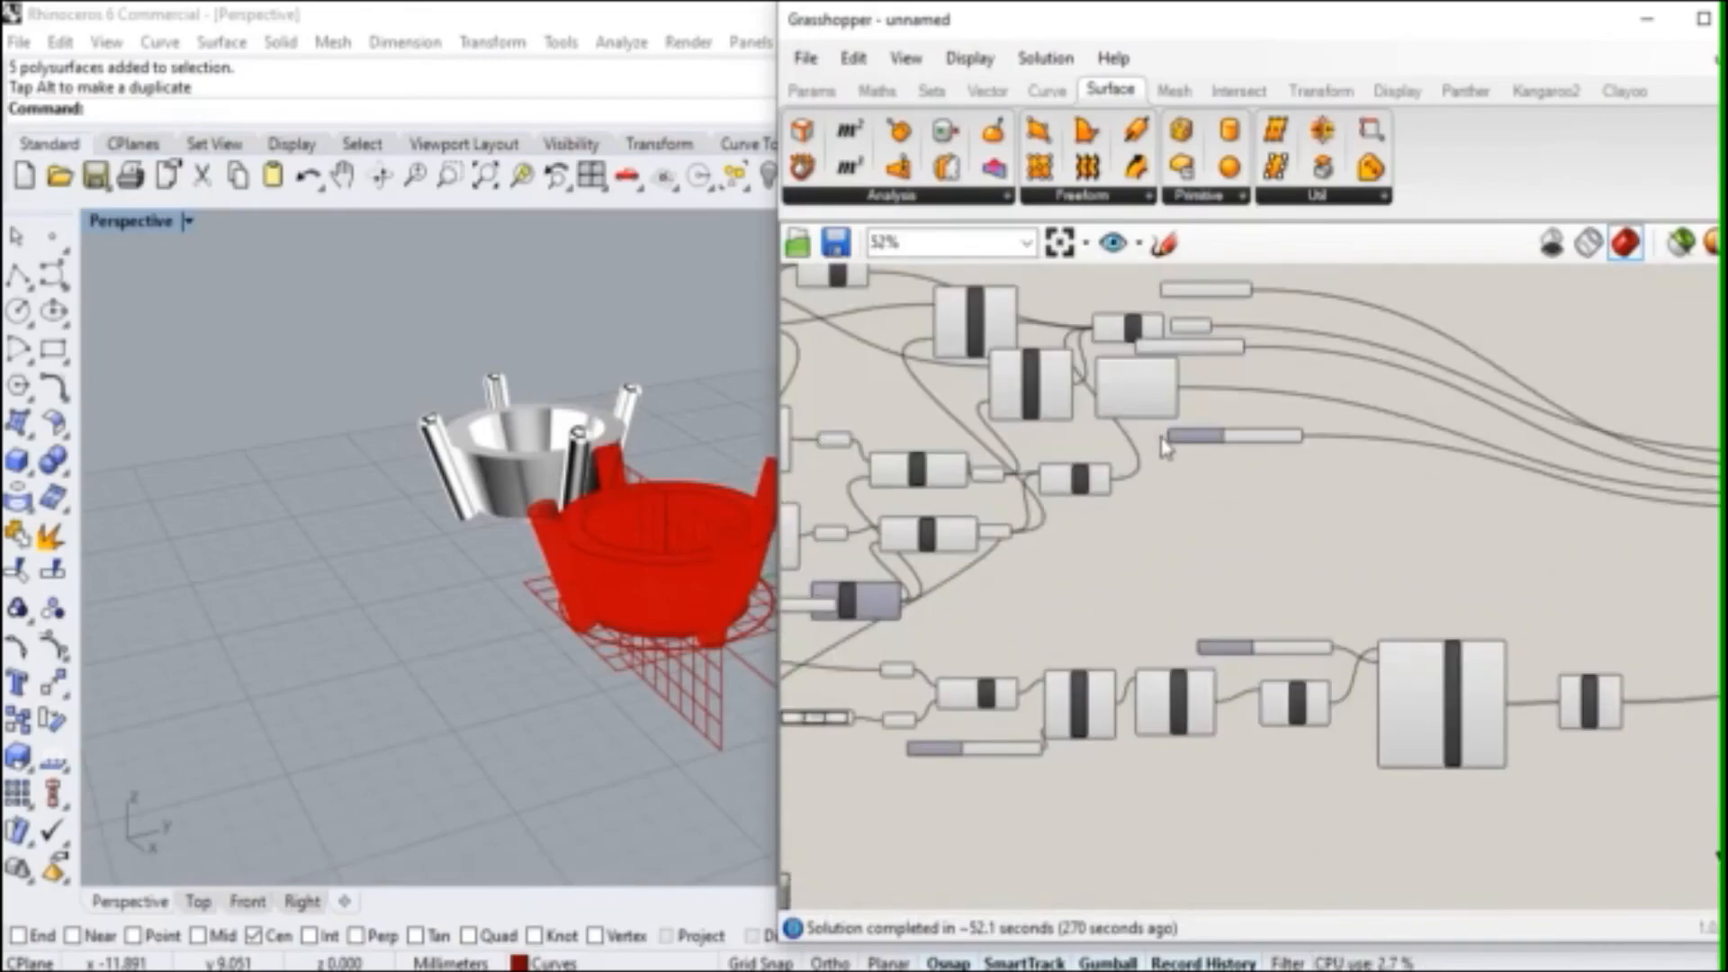
pyautogui.scroll(-1, 1165, 445)
pyautogui.click(806, 57)
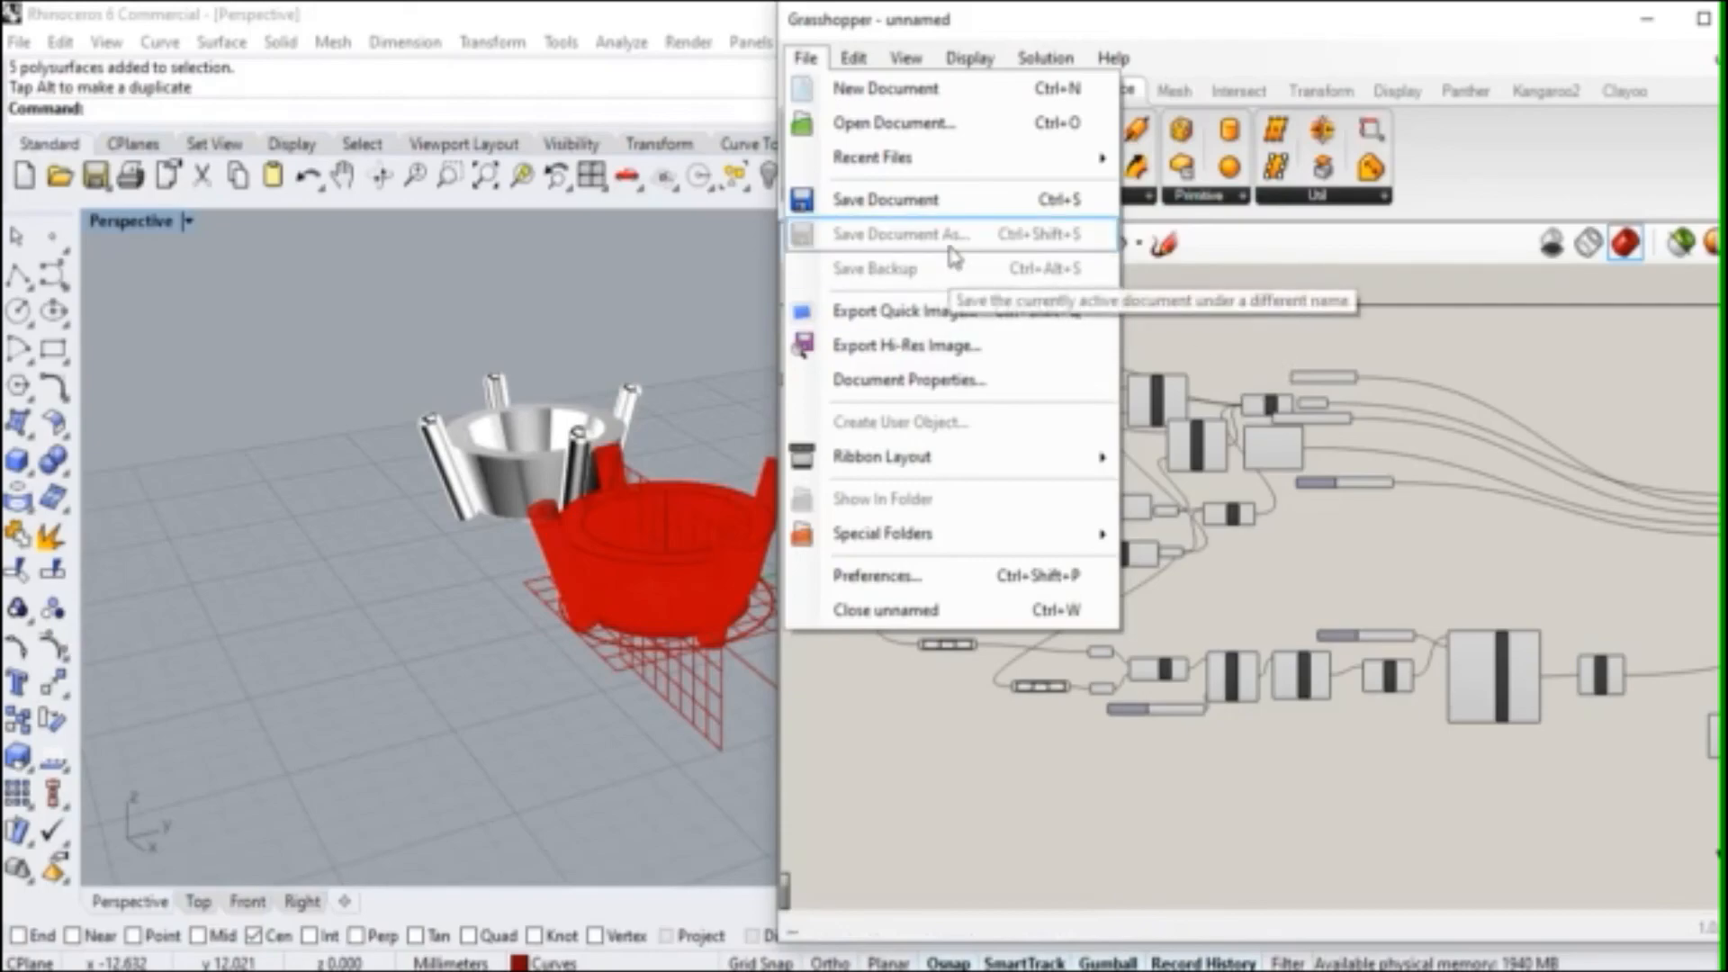
pyautogui.click(1293, 455)
# Step: Review the bowl and rod branches of the component graph from their inputs through to the final Fillet Edge components
pyautogui.moveTo(1292, 456); pyautogui.dragTo(954, 401, button='right')
pyautogui.scroll(3, 1412, 532)
pyautogui.scroll(-3, 1407, 540)
pyautogui.scroll(4, 1115, 486)
pyautogui.scroll(-2, 1026, 501)
pyautogui.moveTo(996, 493); pyautogui.dragTo(1335, 586, button='right')
pyautogui.scroll(-4, 1302, 558)
pyautogui.scroll(4, 996, 533)
pyautogui.moveTo(940, 506); pyautogui.dragTo(1161, 349, button='right')
pyautogui.scroll(-3, 1228, 560)
pyautogui.scroll(3, 1011, 502)
pyautogui.moveTo(1012, 501); pyautogui.dragTo(1270, 409, button='right')
pyautogui.scroll(3, 1092, 548)
pyautogui.scroll(-1, 1116, 549)
pyautogui.scroll(-3, 1269, 409)
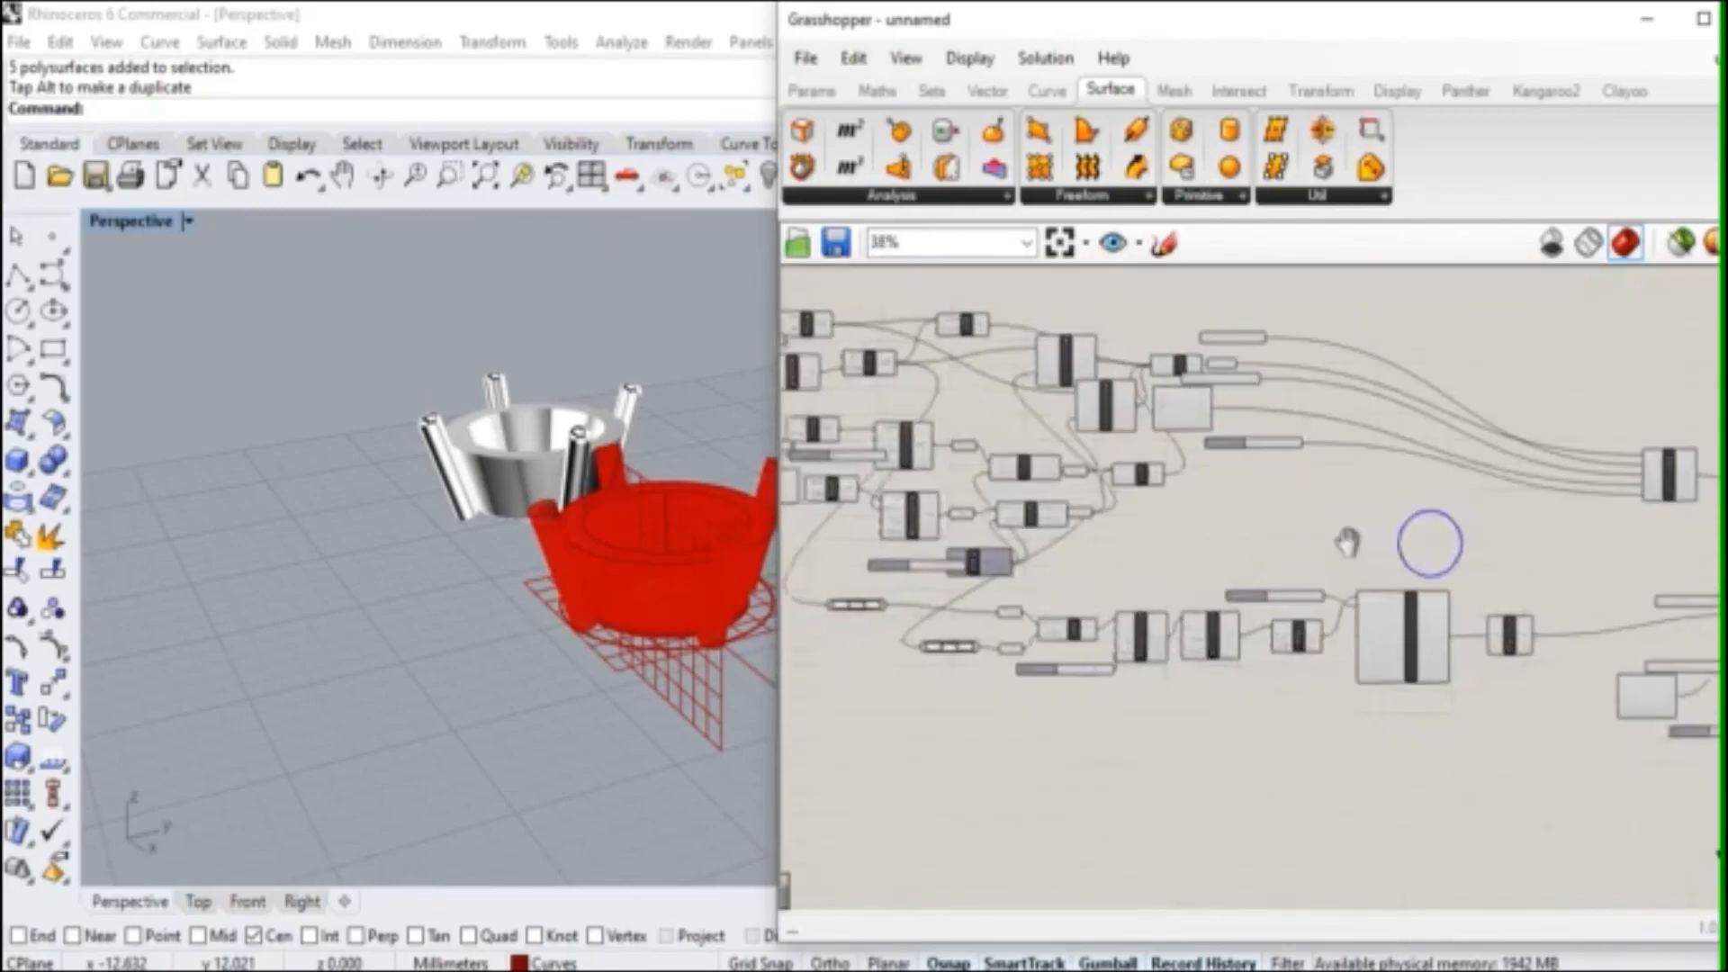
pyautogui.scroll(2, 1323, 556)
pyautogui.moveTo(1322, 556); pyautogui.dragTo(1089, 536, button='right')
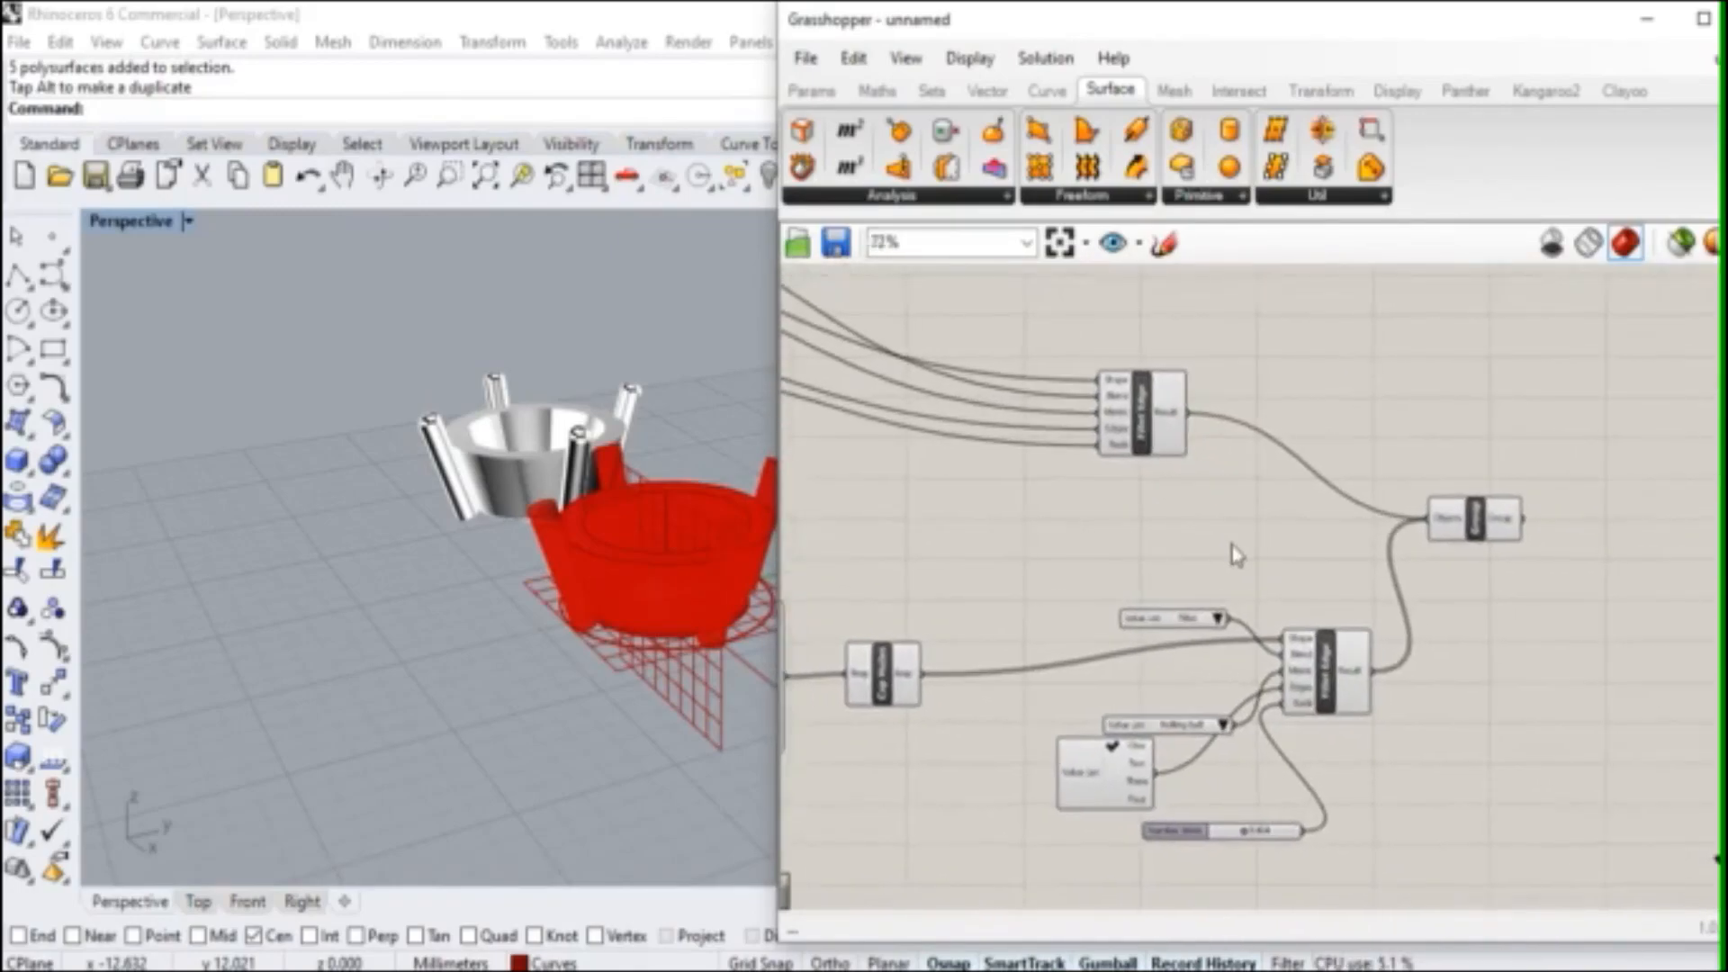
# Step: Examine how the bowl's and rods' Fillet Edge results feed the Group component, including the preceding Polar Array and Cap Holes
pyautogui.scroll(3, 1156, 531)
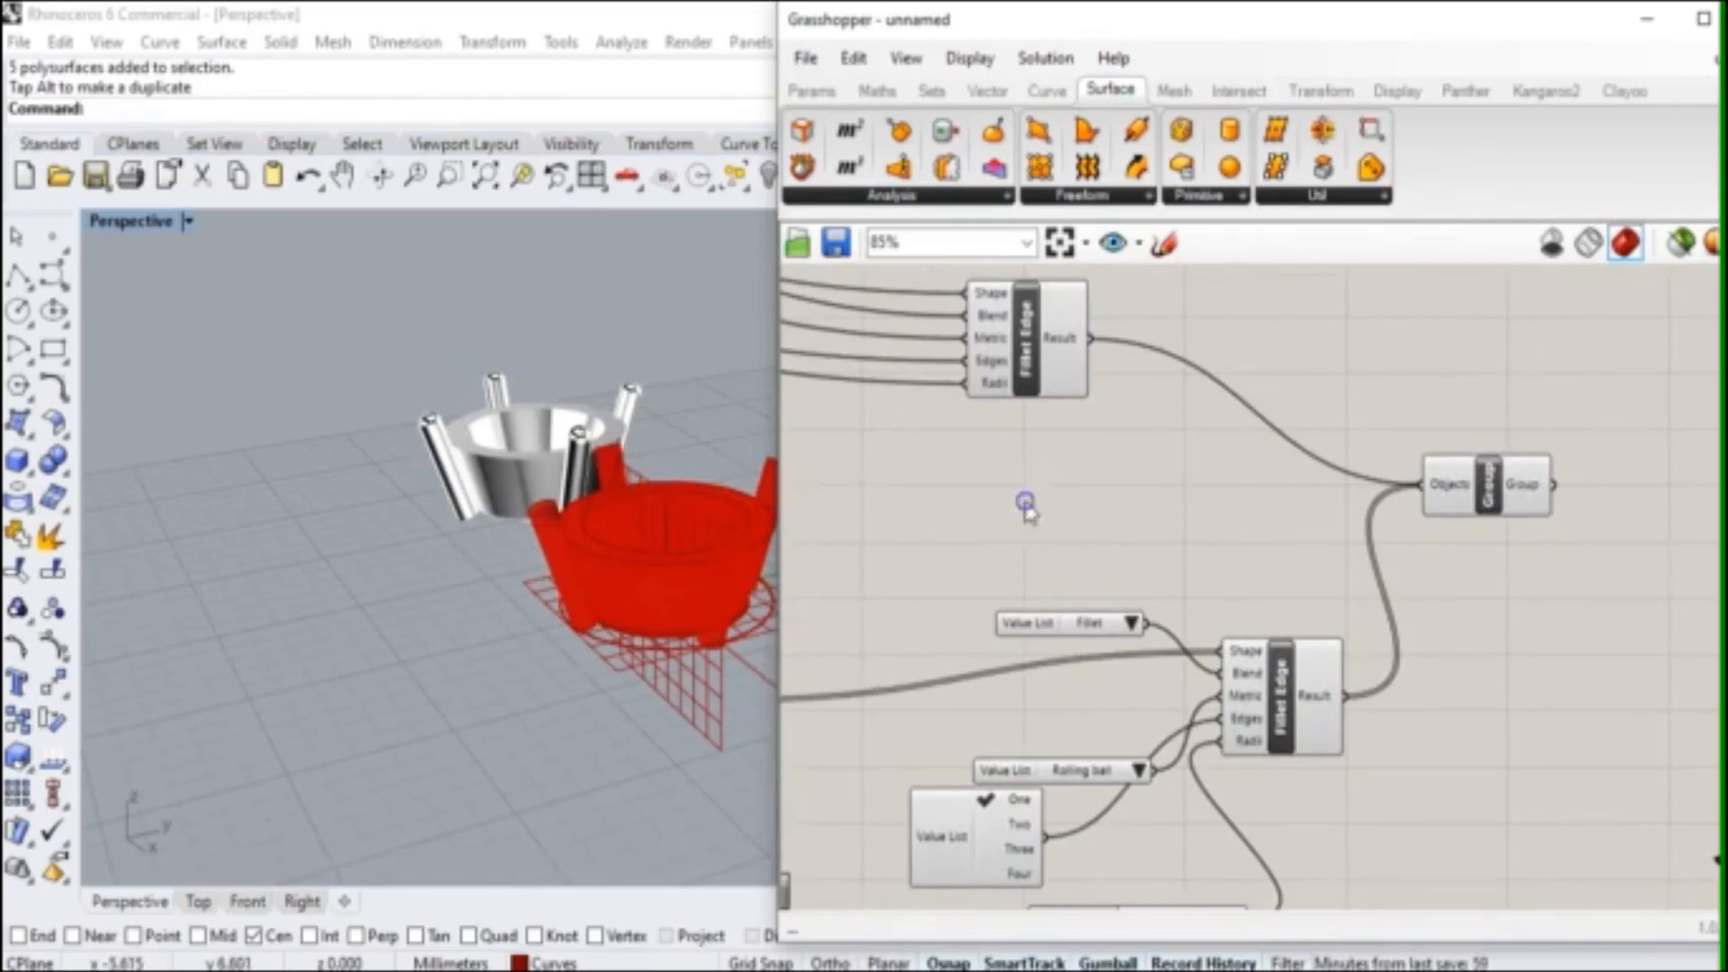
pyautogui.moveTo(1025, 504); pyautogui.dragTo(1126, 528, button='right')
pyautogui.scroll(-2, 1137, 537)
pyautogui.scroll(4, 1152, 517)
pyautogui.scroll(-4, 1165, 497)
pyautogui.scroll(1, 1176, 597)
pyautogui.scroll(4, 1125, 565)
pyautogui.moveTo(1049, 525); pyautogui.dragTo(1307, 576, button='right')
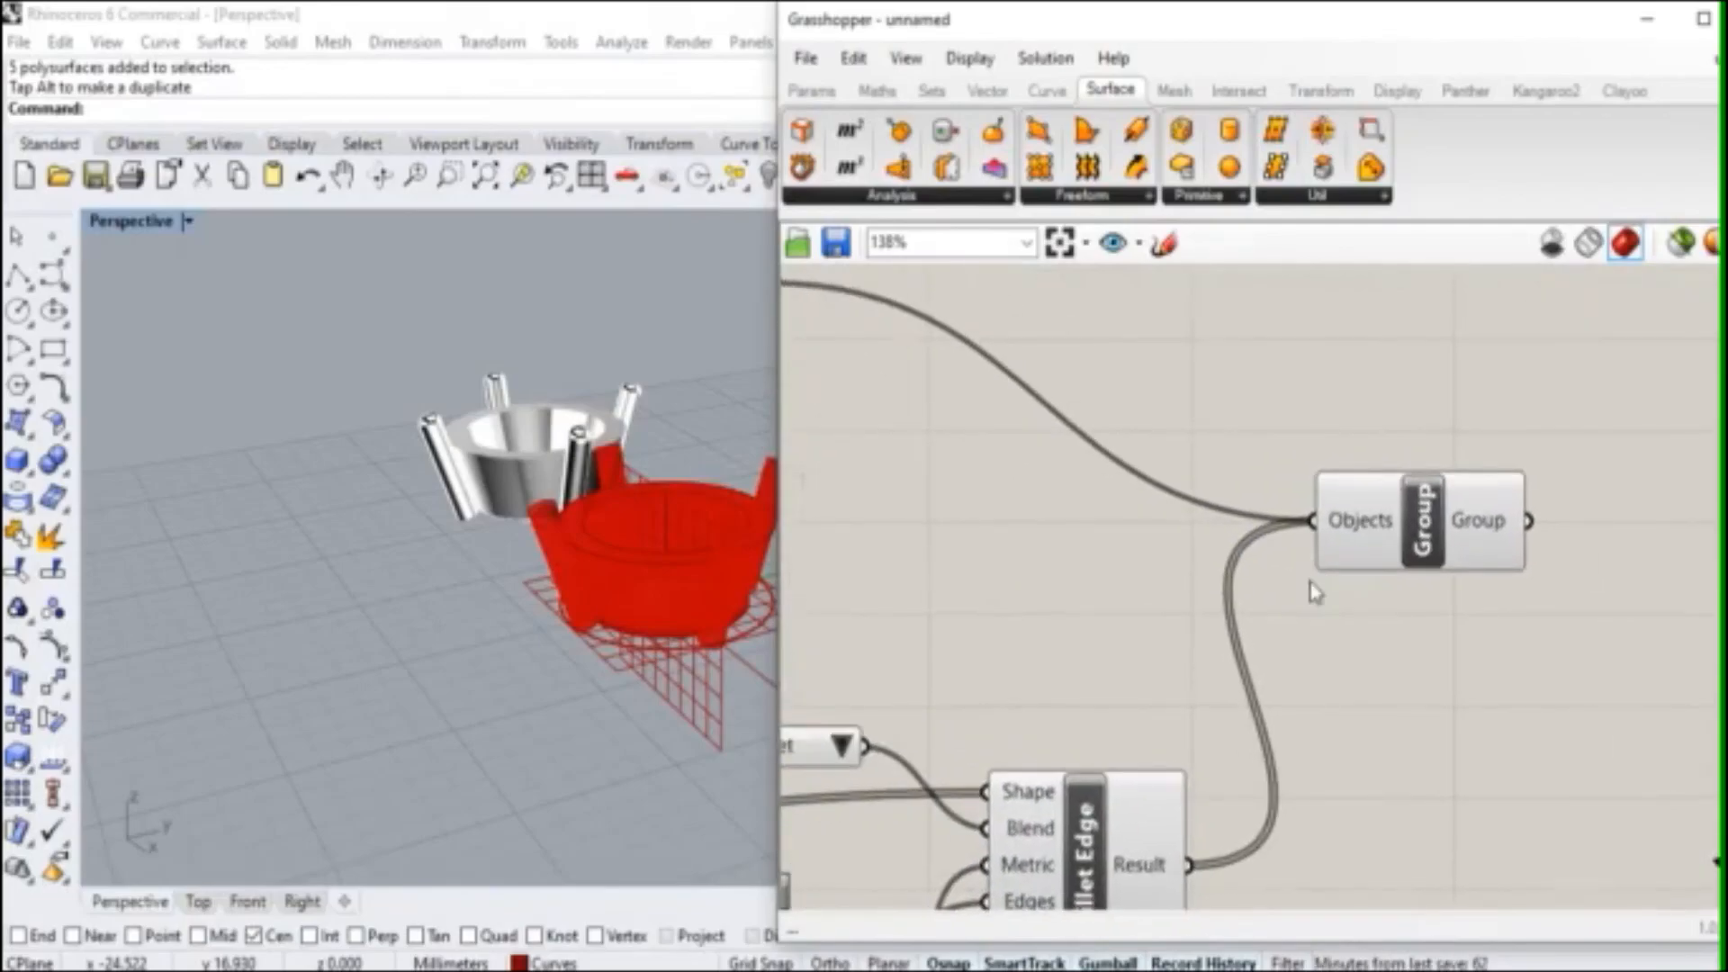
pyautogui.scroll(-3, 1309, 591)
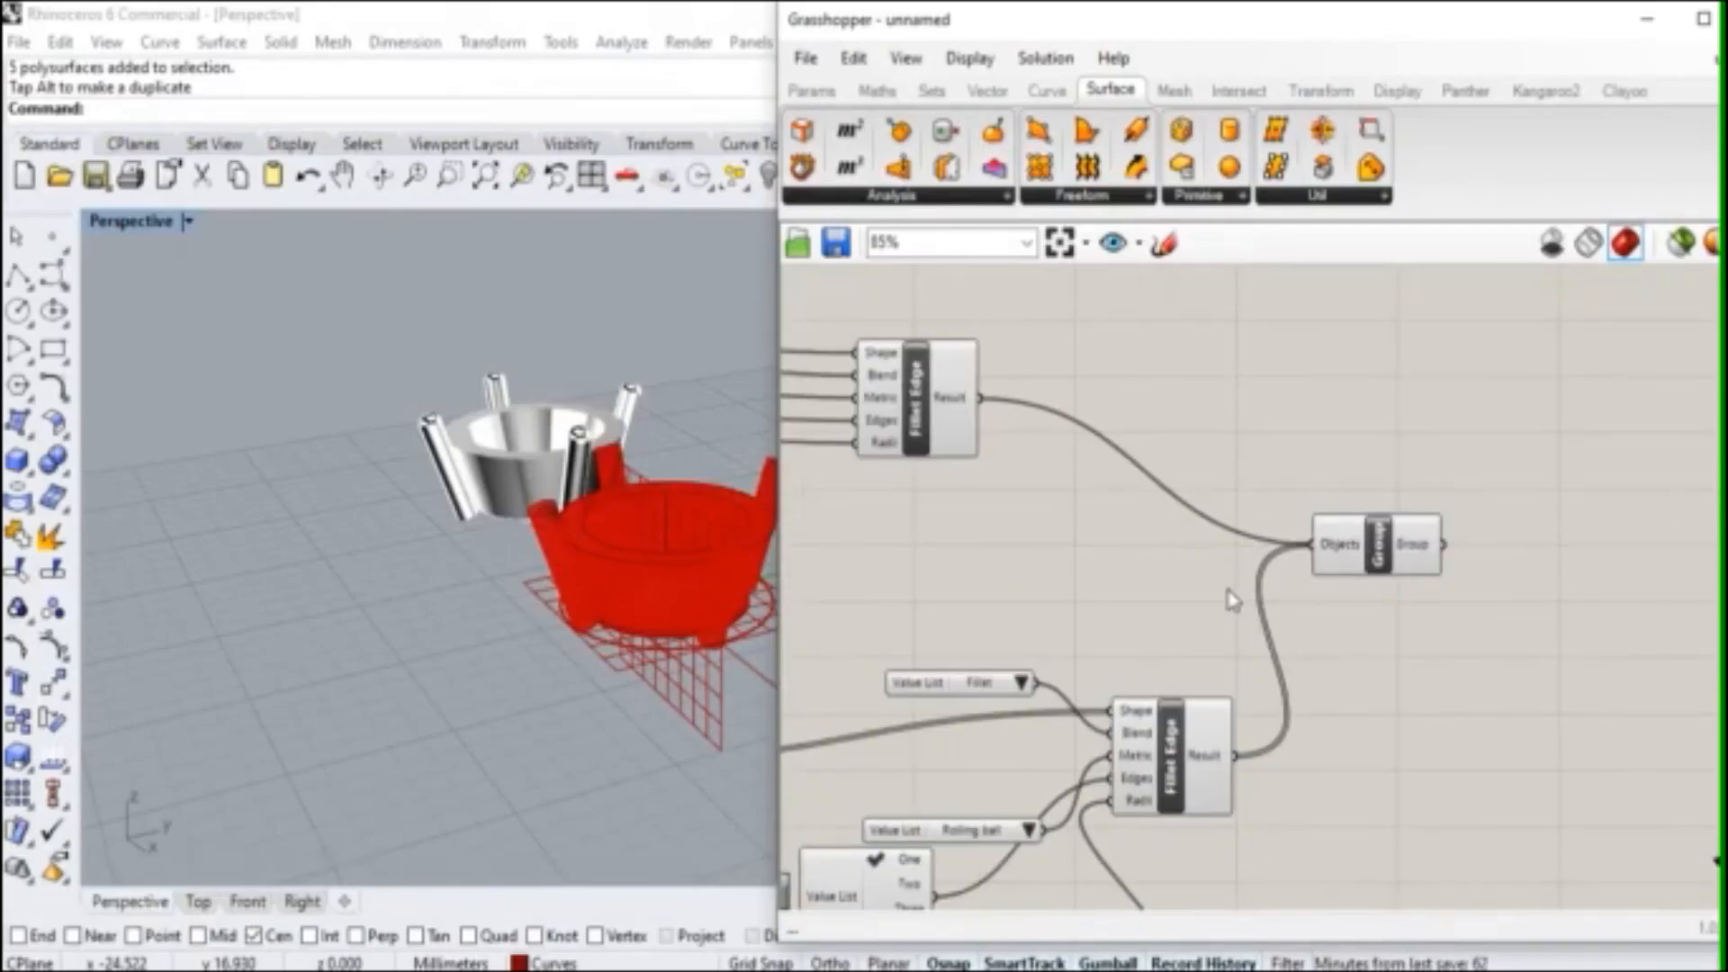
pyautogui.moveTo(908, 510); pyautogui.dragTo(1326, 543, button='right')
pyautogui.scroll(-2, 1202, 544)
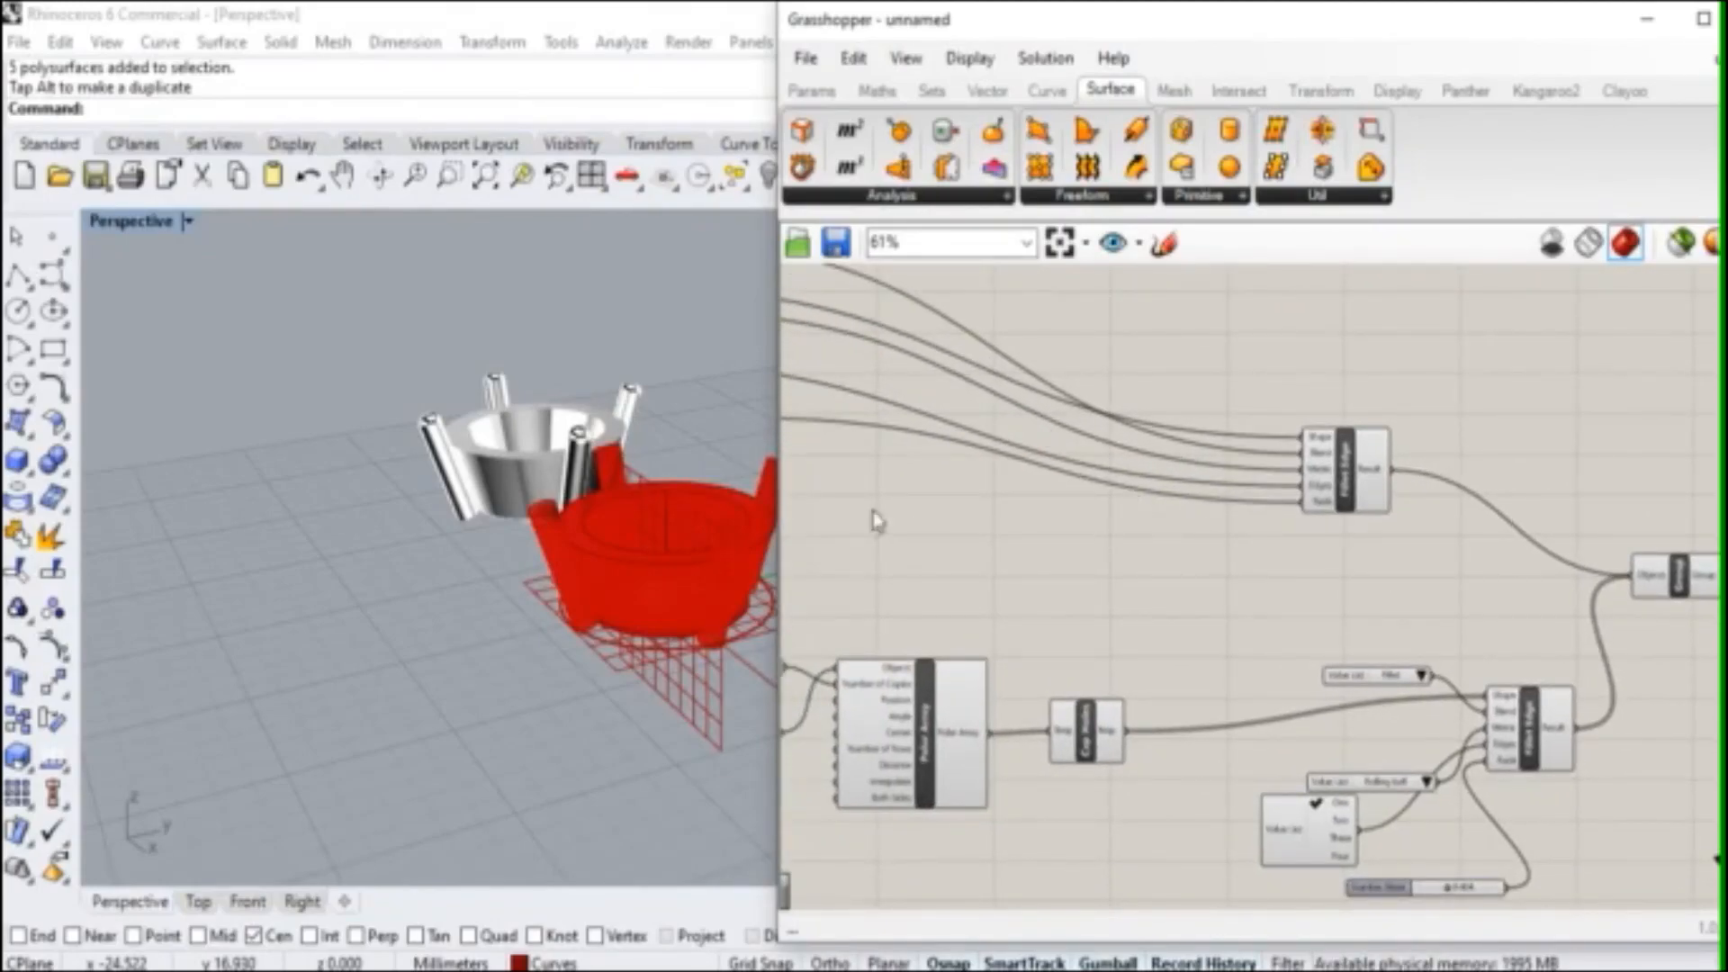
# Step: Inspect the baked bowl from another angle and recheck the final fillet and Group section of the graph
pyautogui.moveTo(339, 455); pyautogui.dragTo(504, 468, button='right')
pyautogui.scroll(3, 1170, 540)
pyautogui.scroll(-3, 1369, 567)
pyautogui.moveTo(1368, 567); pyautogui.dragTo(1071, 570, button='right')
pyautogui.scroll(-2, 1101, 583)
pyautogui.scroll(1, 1170, 594)
pyautogui.scroll(1, 1300, 586)
pyautogui.moveTo(1300, 586); pyautogui.dragTo(1037, 501, button='right')
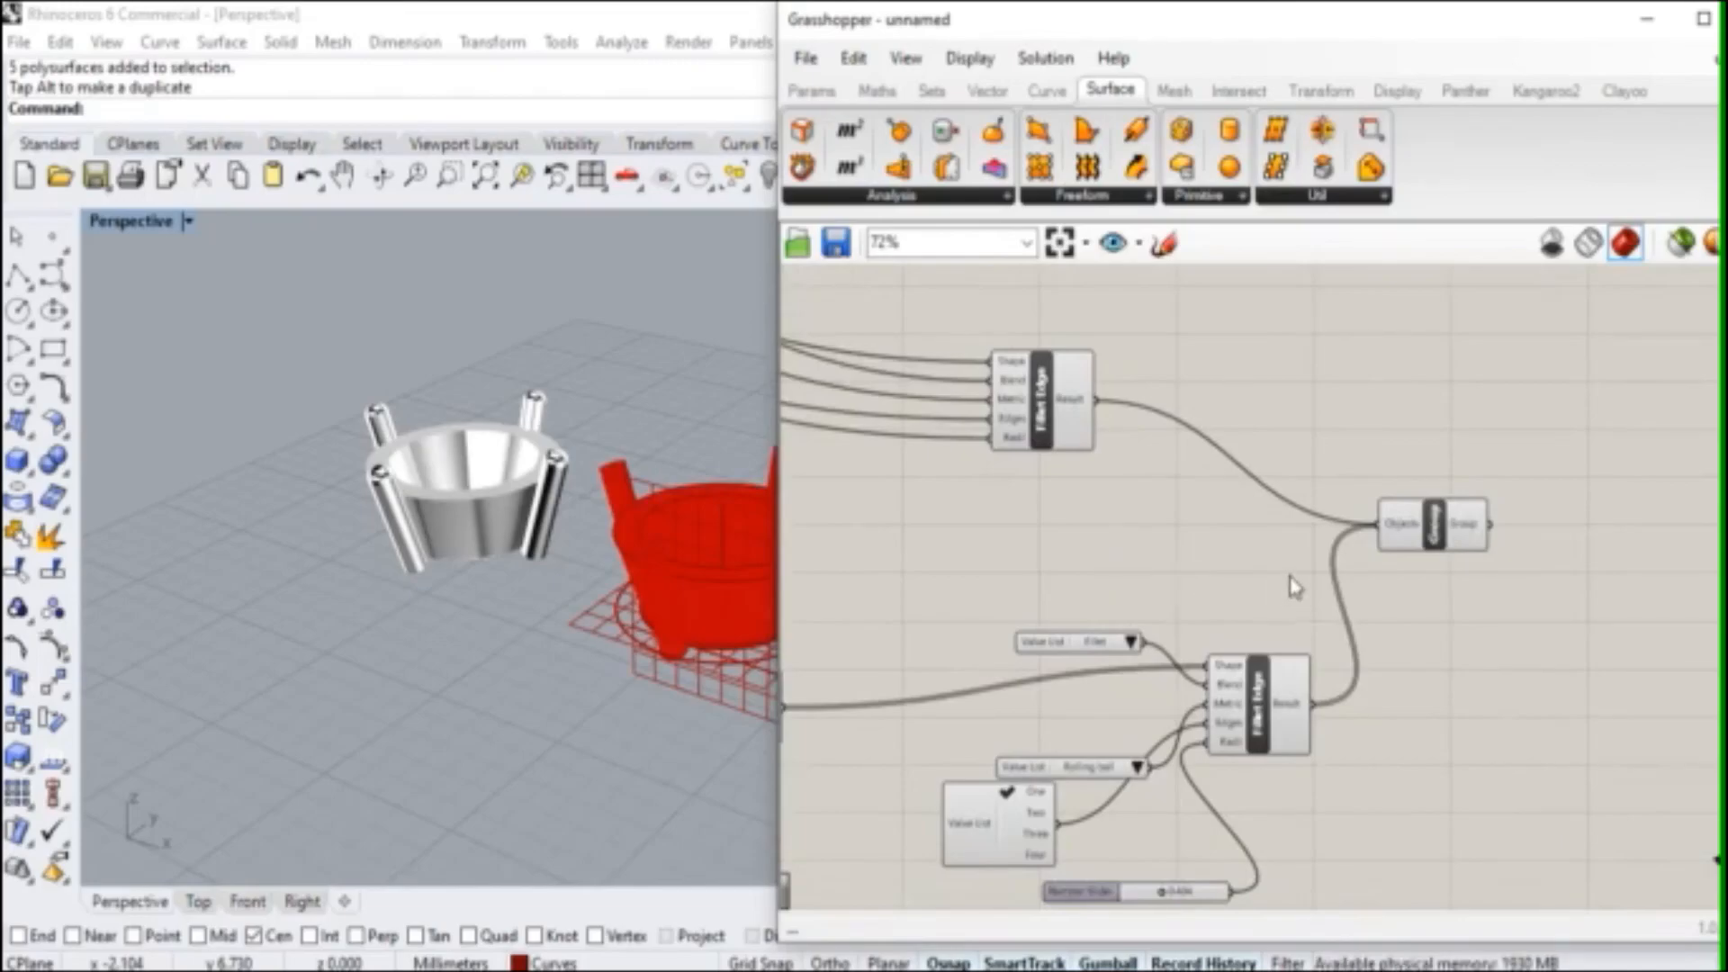
pyautogui.moveTo(1260, 553); pyautogui.dragTo(1028, 543, button='right')
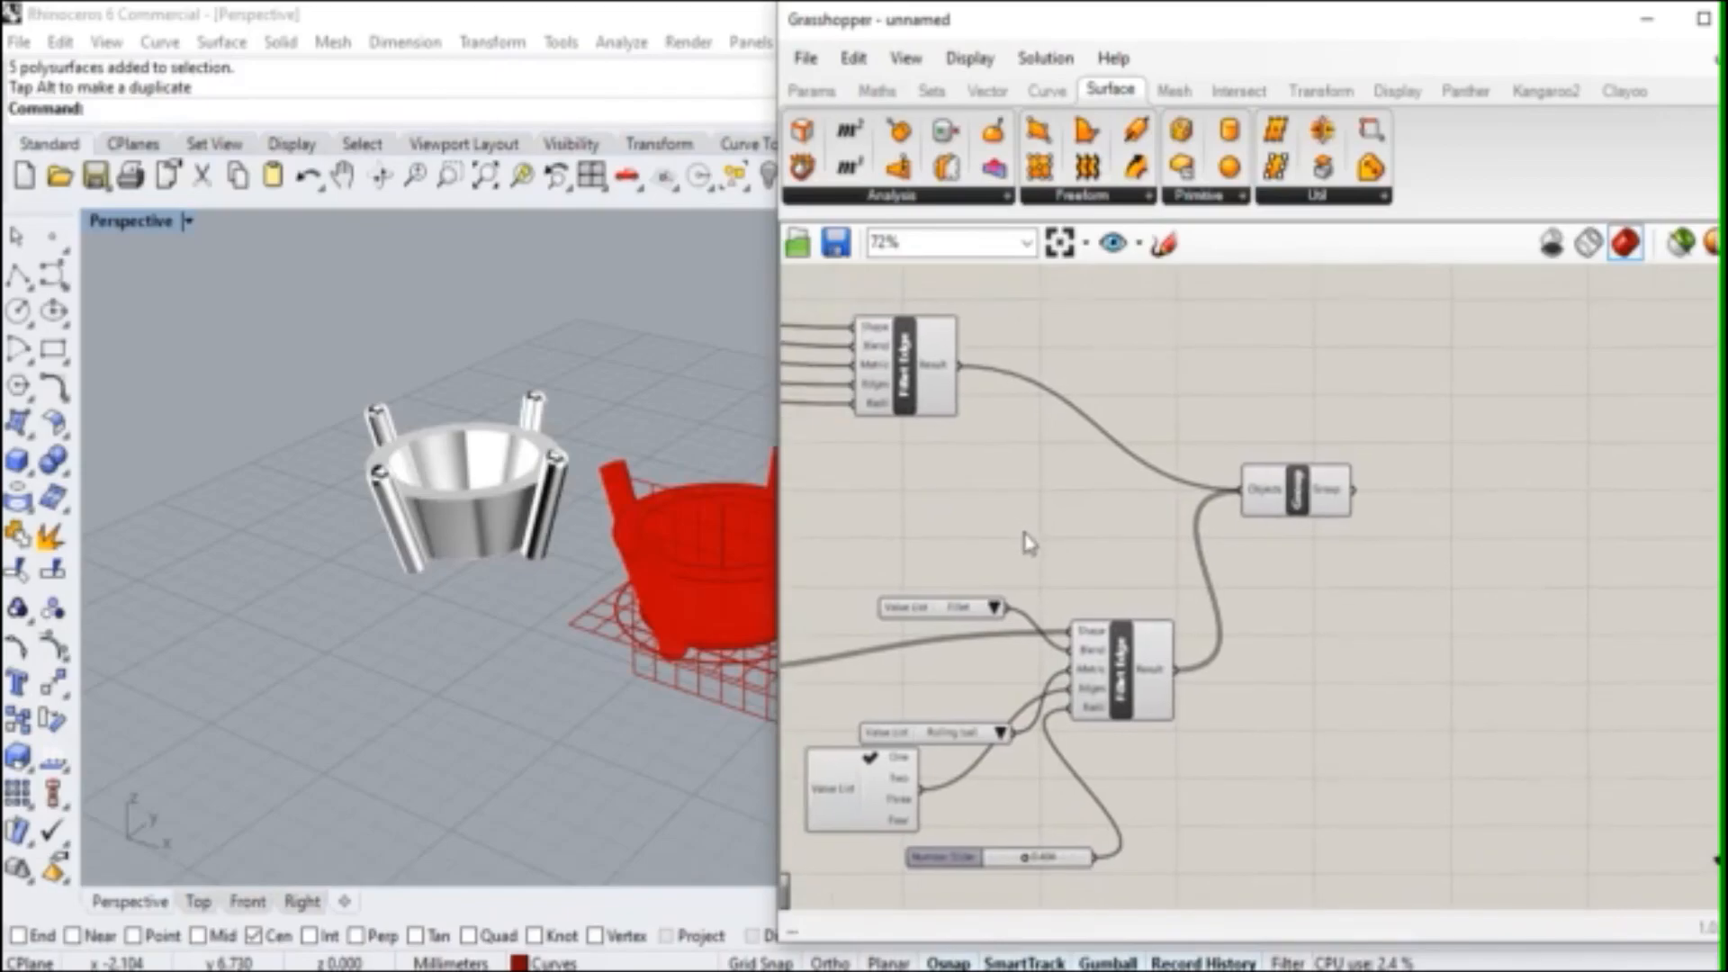